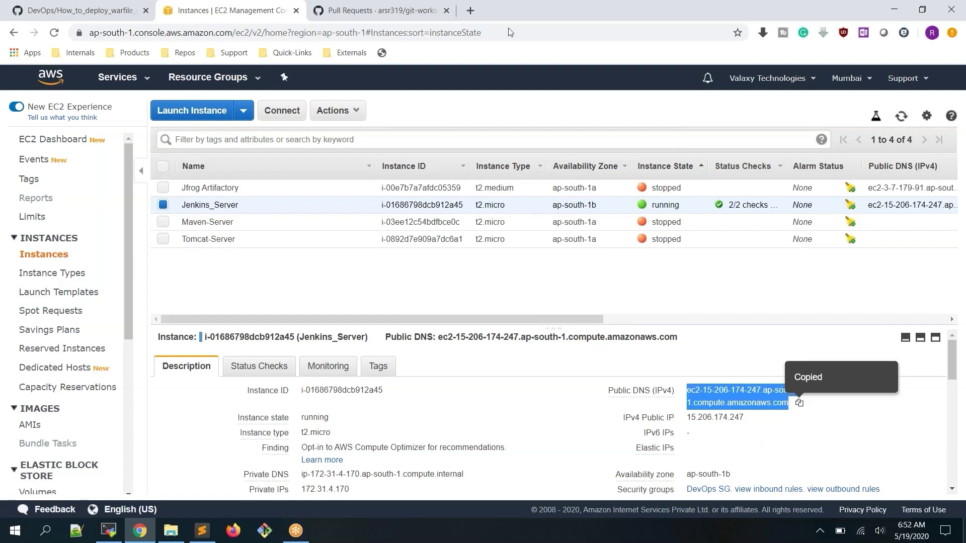
Load the copied Jenkins server public DNS on port 8080 in a new browser tab
click(468, 10)
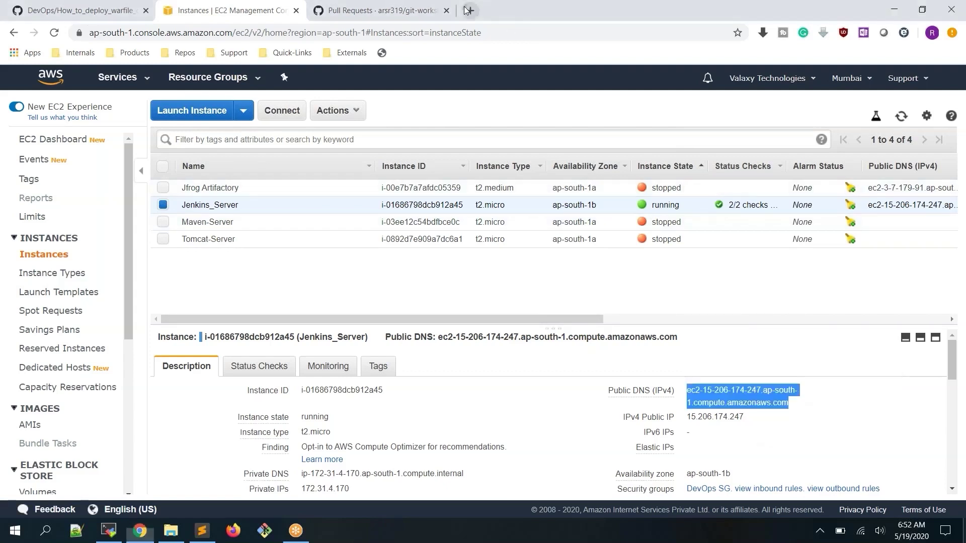
text(ec2-15-206-174-247.ap-south-1.compute.amazonaws.com)
text(:89)
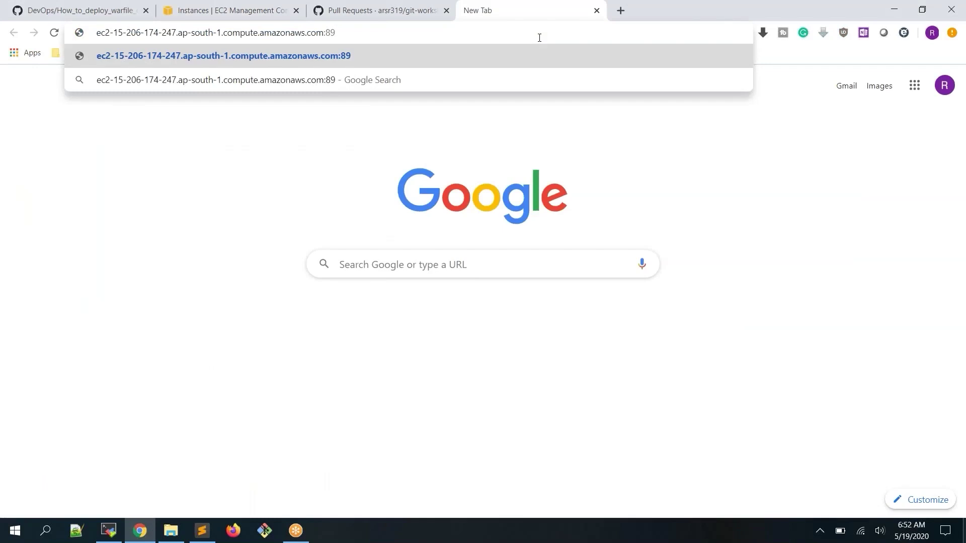
key(BackSpace)
text(080)
key(Return)
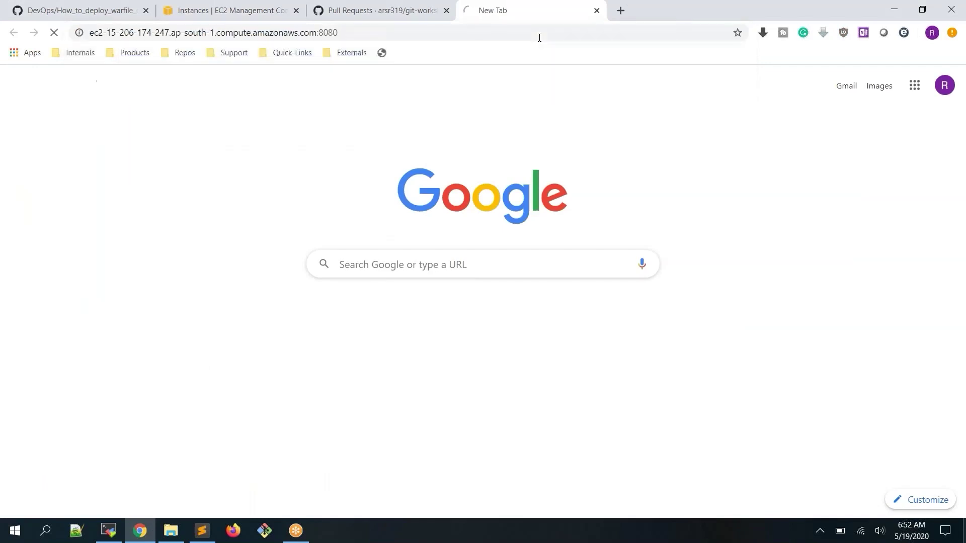
click(459, 292)
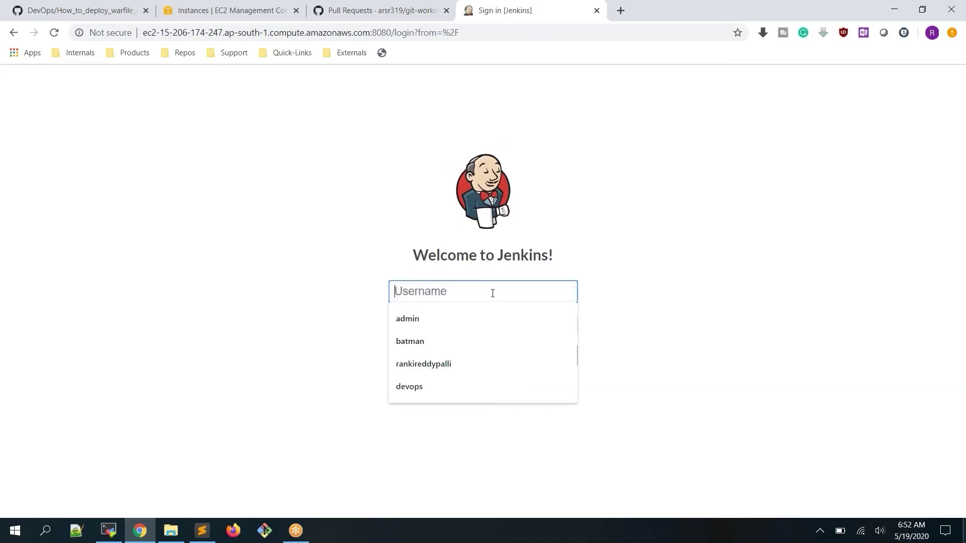
Enter the admin username and account password on the Jenkins sign-in page and submit
text(jenski)
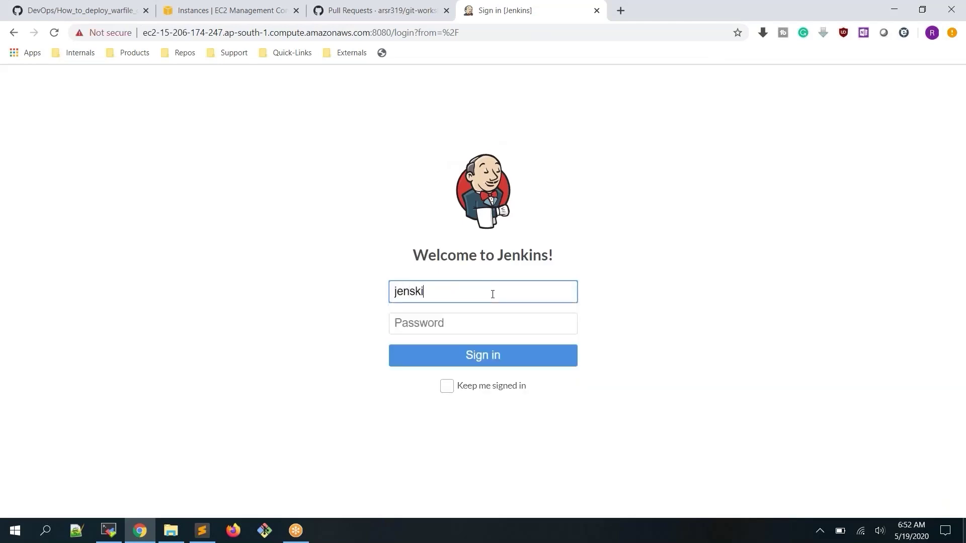
key(BackSpace)
key(BackSpace)
key(BackSpace)
text(kins)
key(Tab)
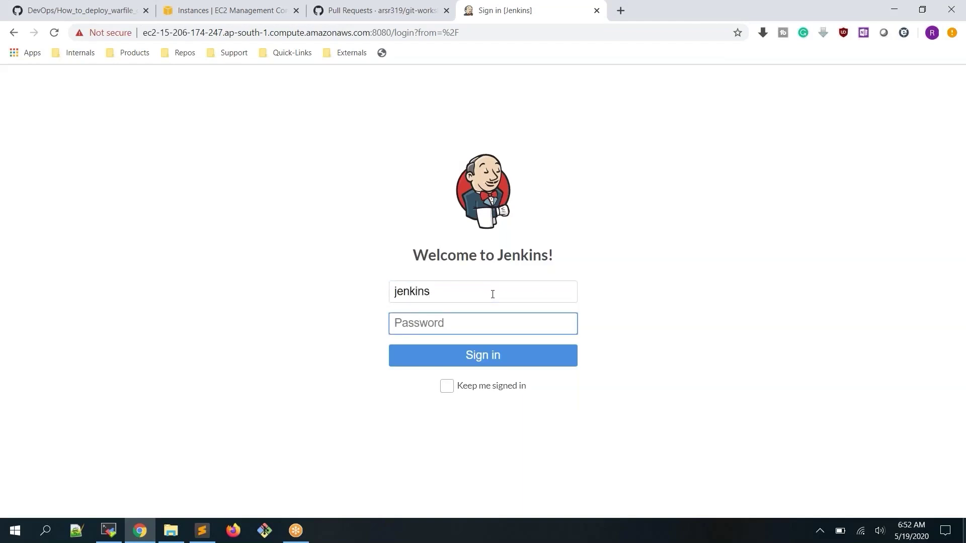
text(***********)
key(Return)
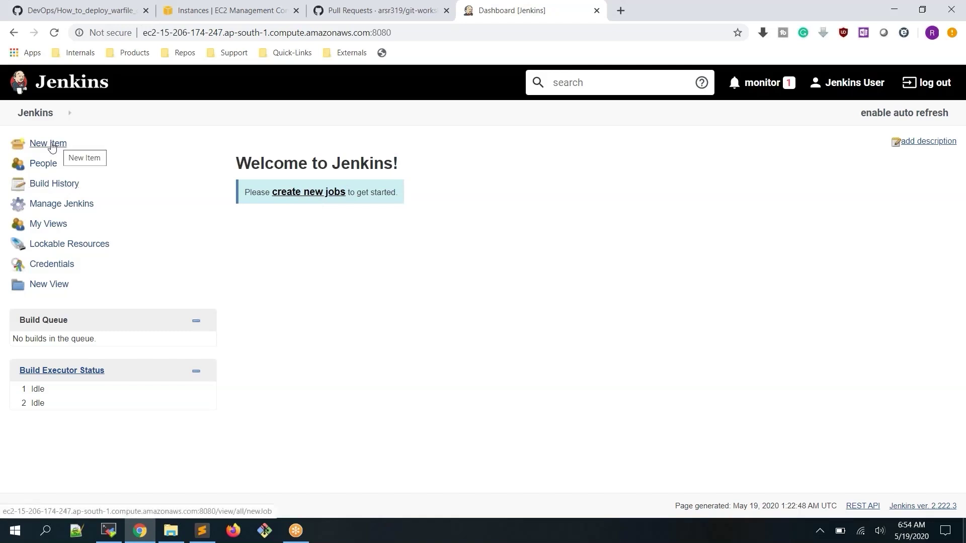
Create a new Freestyle project item named Frist_Jenkins_job
click(51, 145)
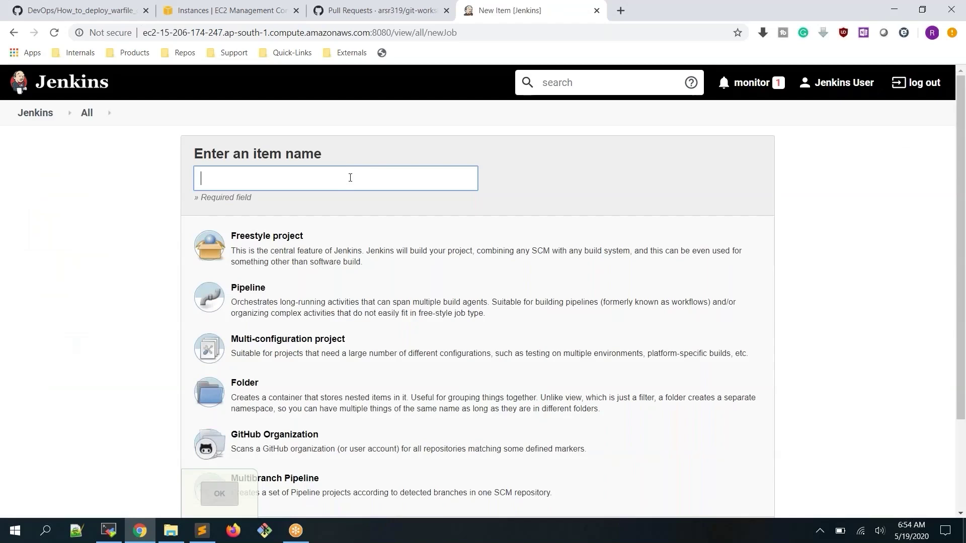
click(351, 179)
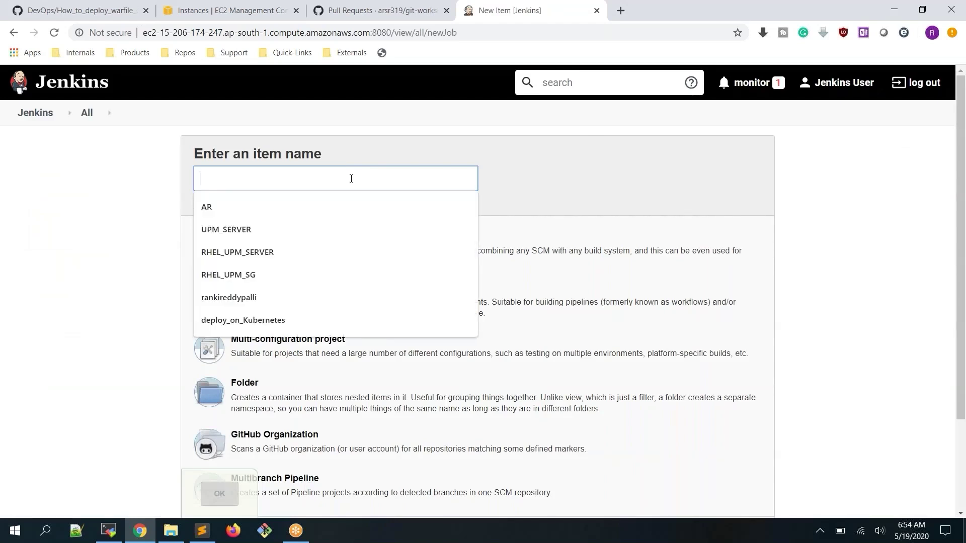
text(Fris)
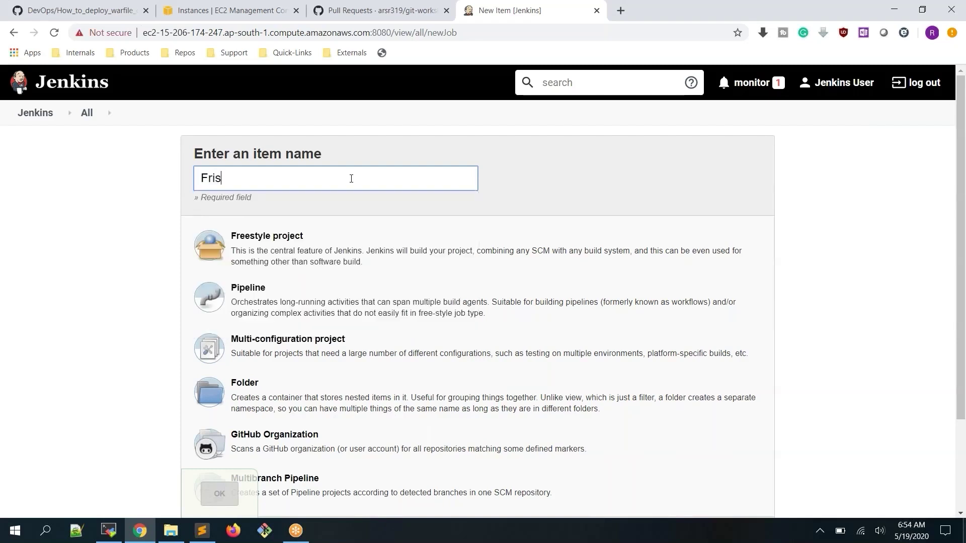
text(t_Jenkins_job)
scroll(309, 179, down, 1)
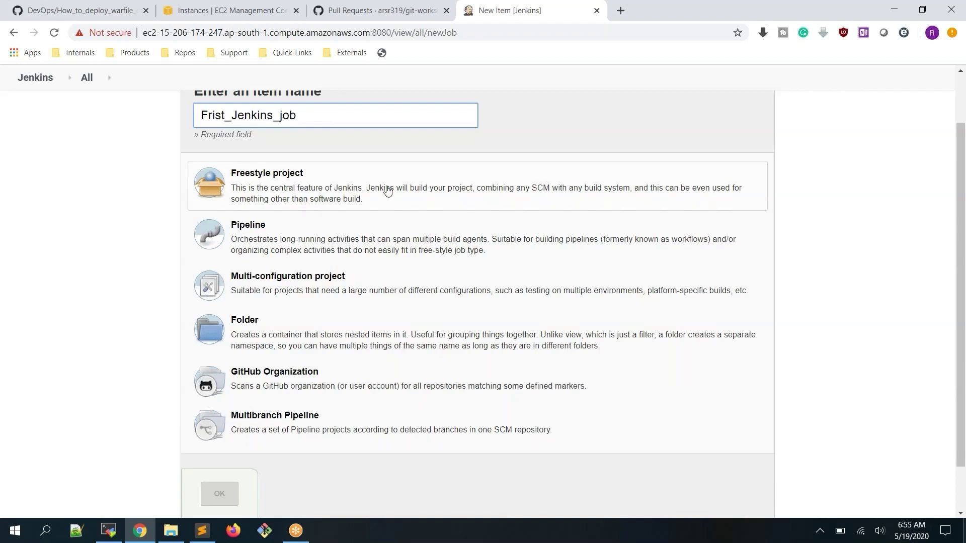
click(342, 193)
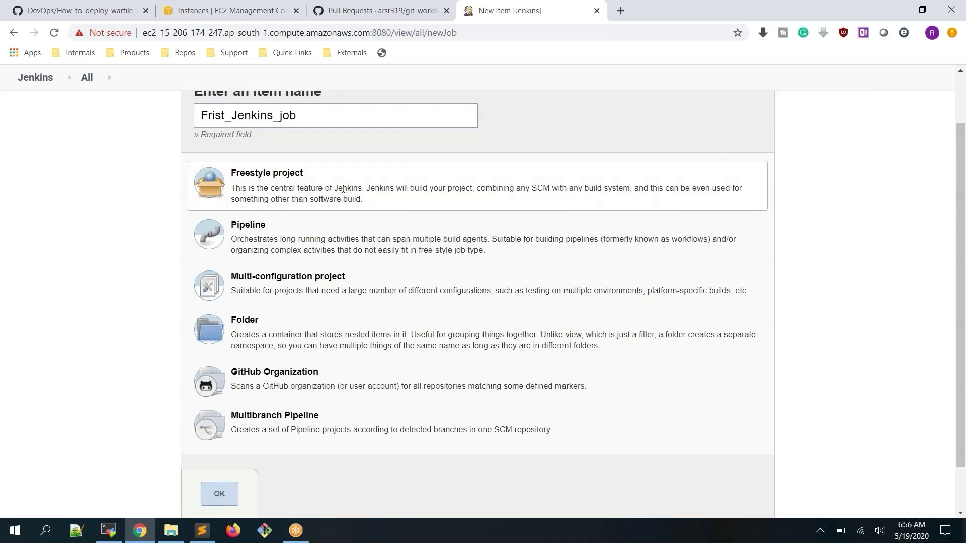
click(231, 499)
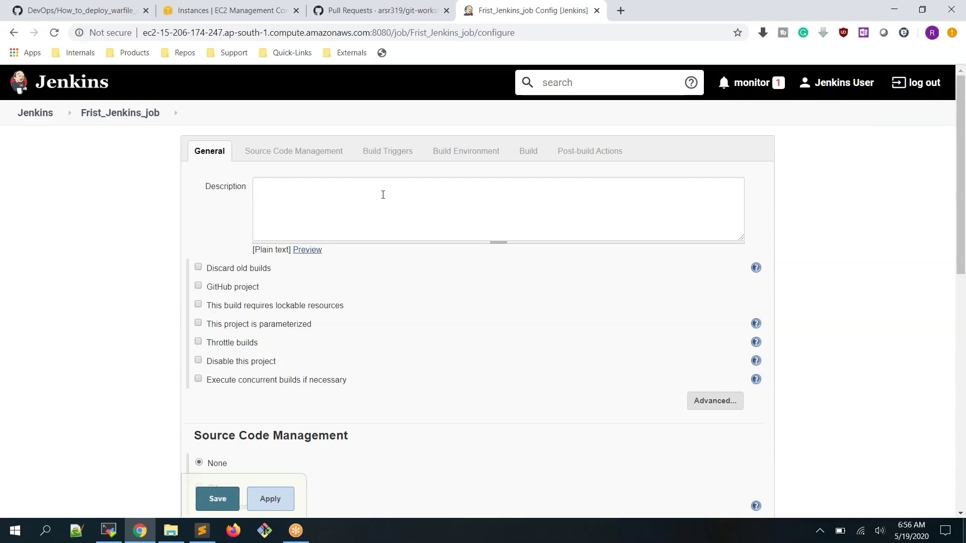
Enter 'This is test job' in the job's Description field
click(381, 198)
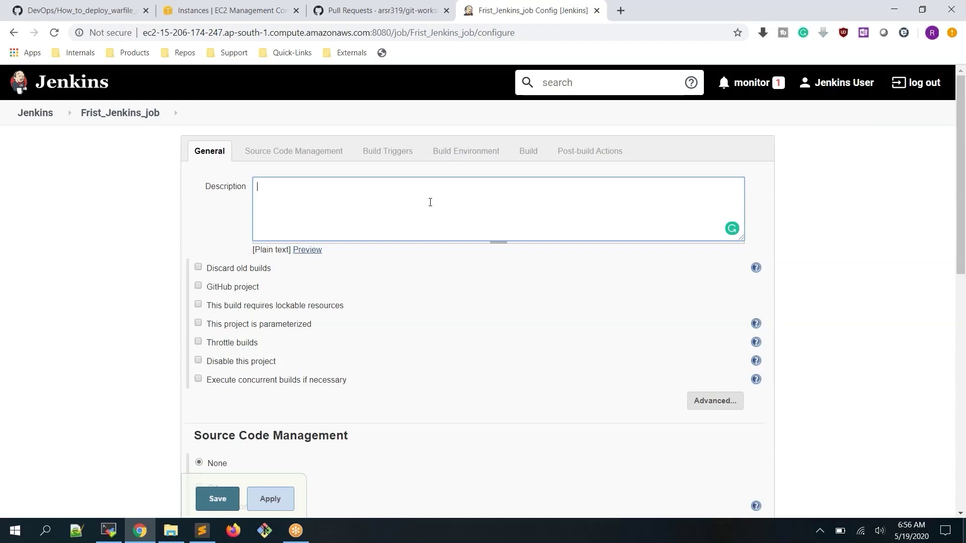
text(This is test job)
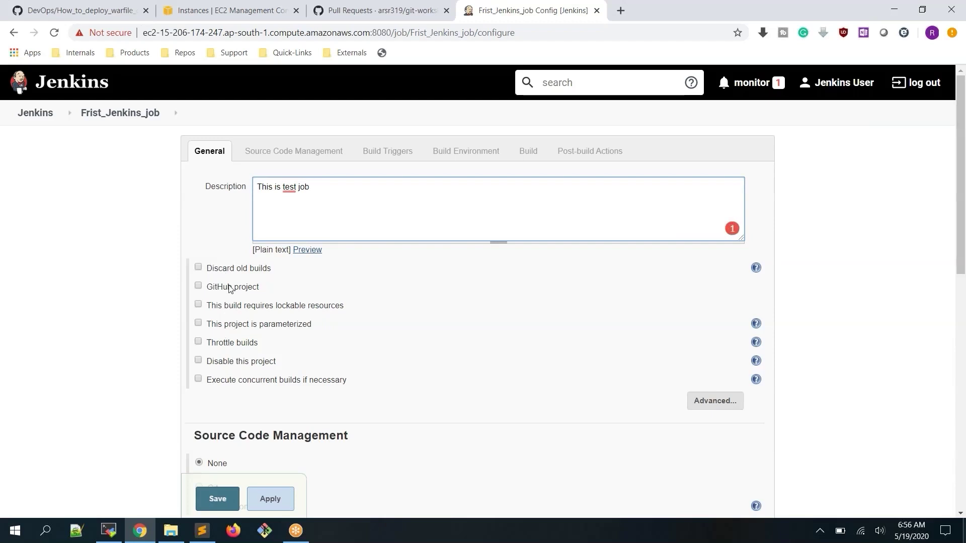
Scroll down to the Build section and open the Add build step dropdown
scroll(329, 279, down, 2)
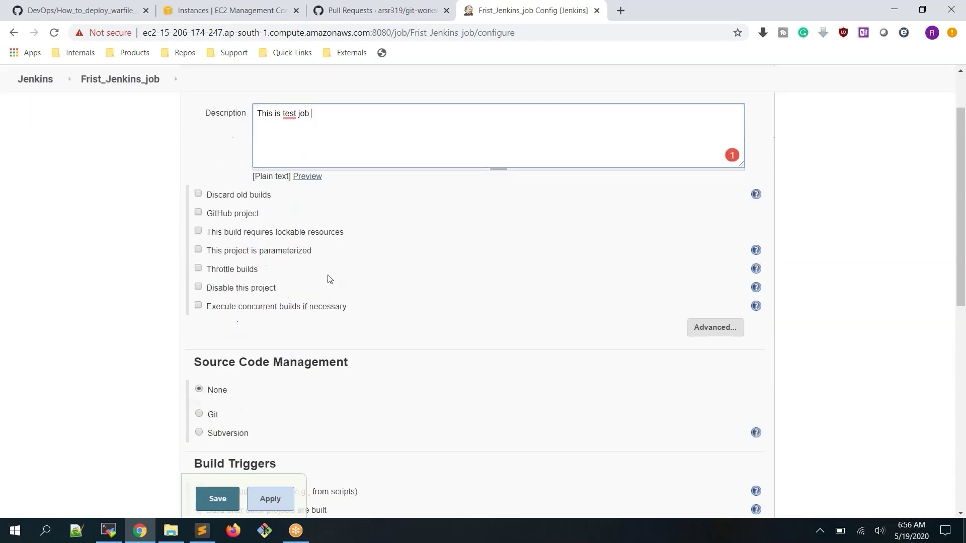
scroll(329, 279, down, 3)
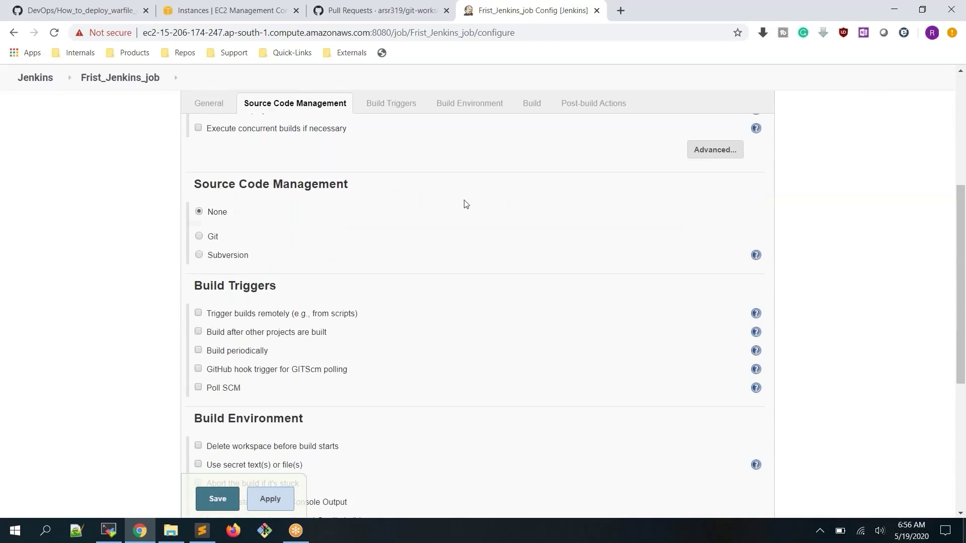
scroll(271, 271, down, 3)
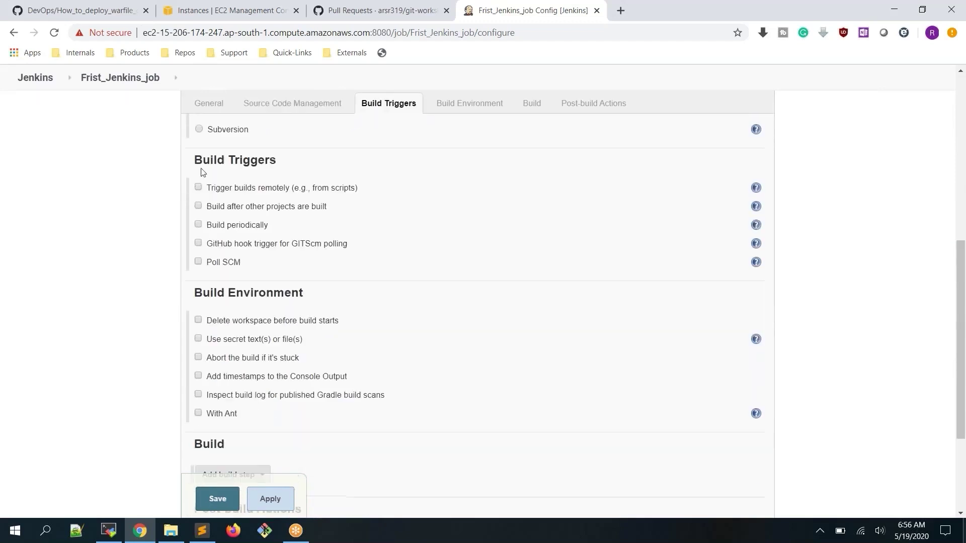
scroll(460, 281, down, 2)
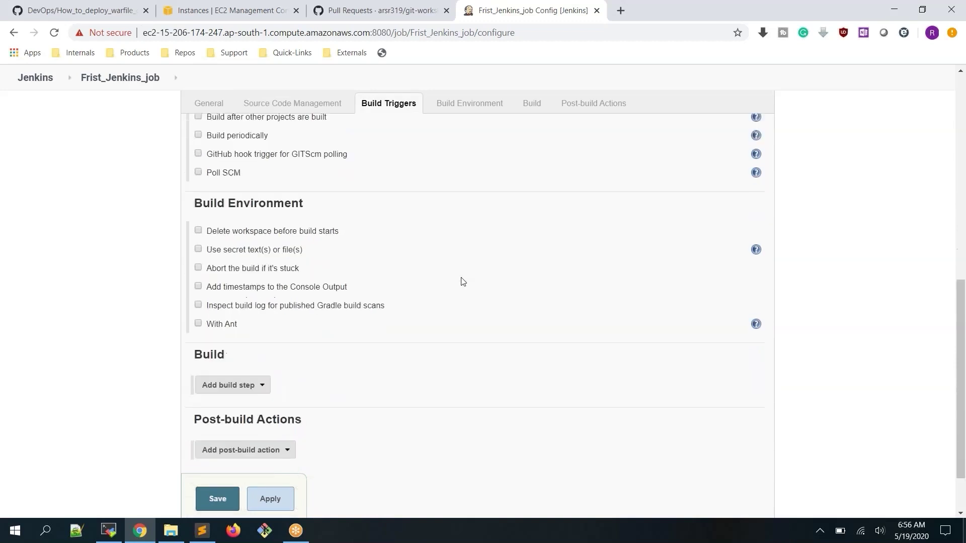
scroll(463, 281, down, 1)
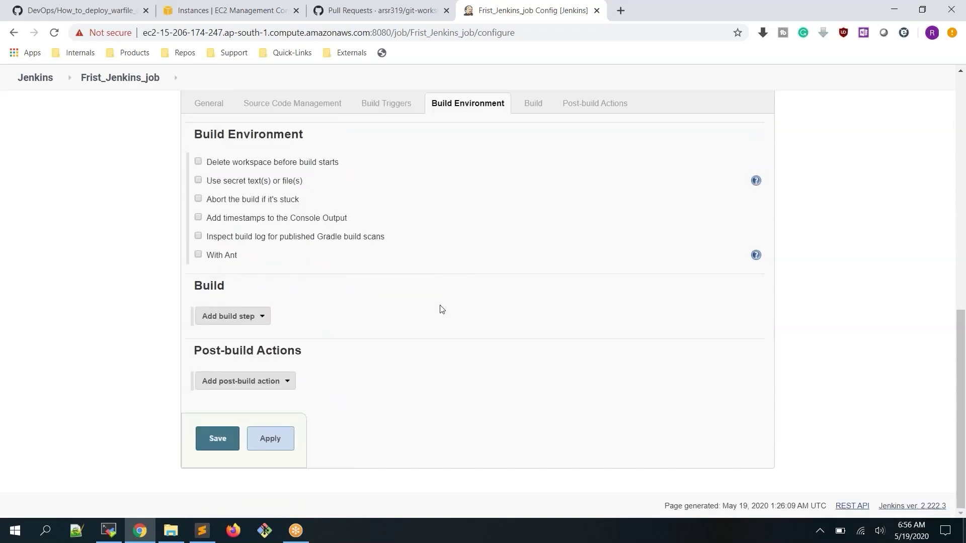
click(258, 318)
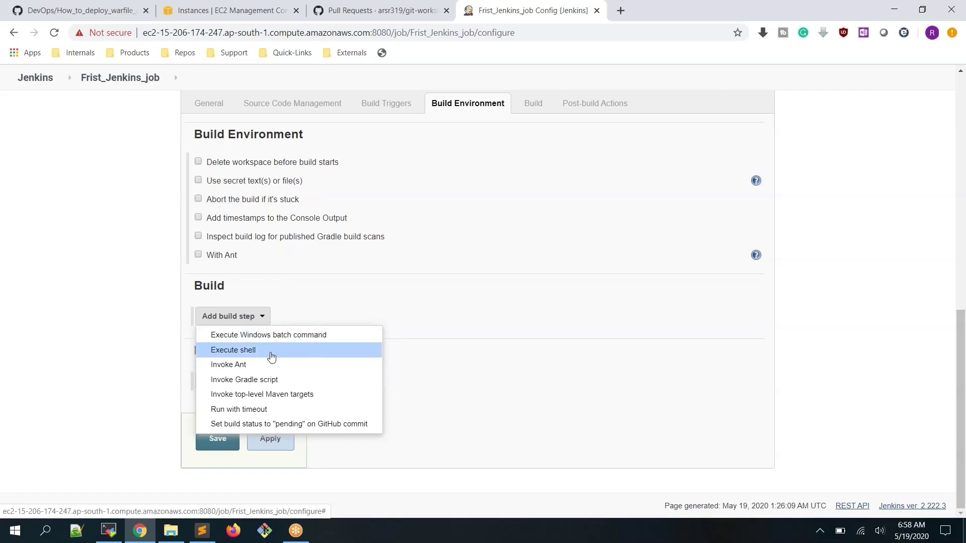
Add an Execute shell build step with the command echo "Hello world"
click(272, 352)
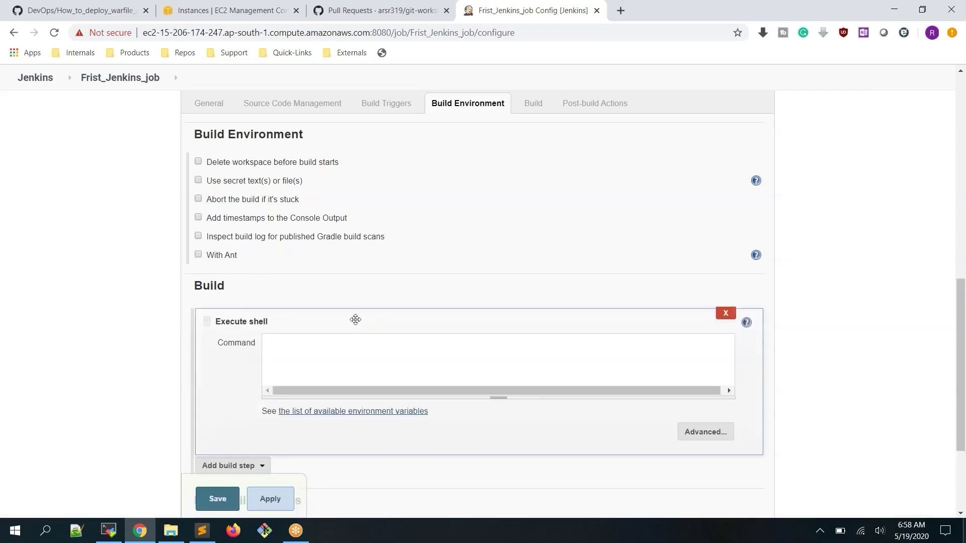
click(347, 368)
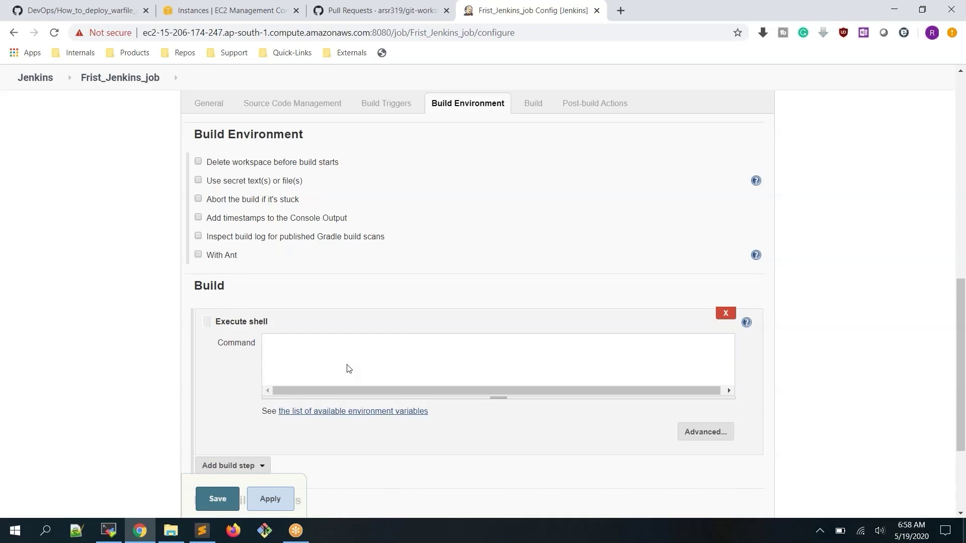
text(echo)
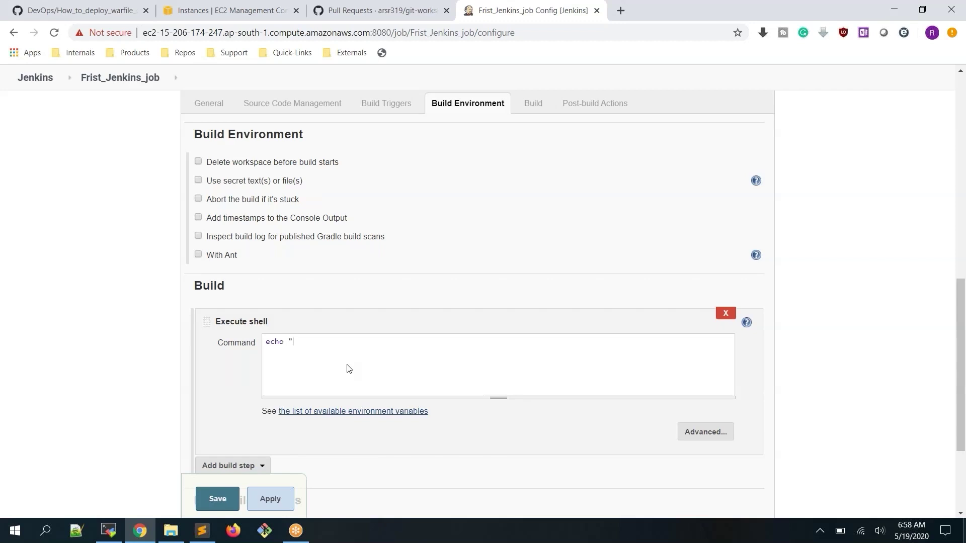
text(Hello world")
Run echo "Hello world" in the MobaXterm server terminal and highlight the command and its output
click(108, 528)
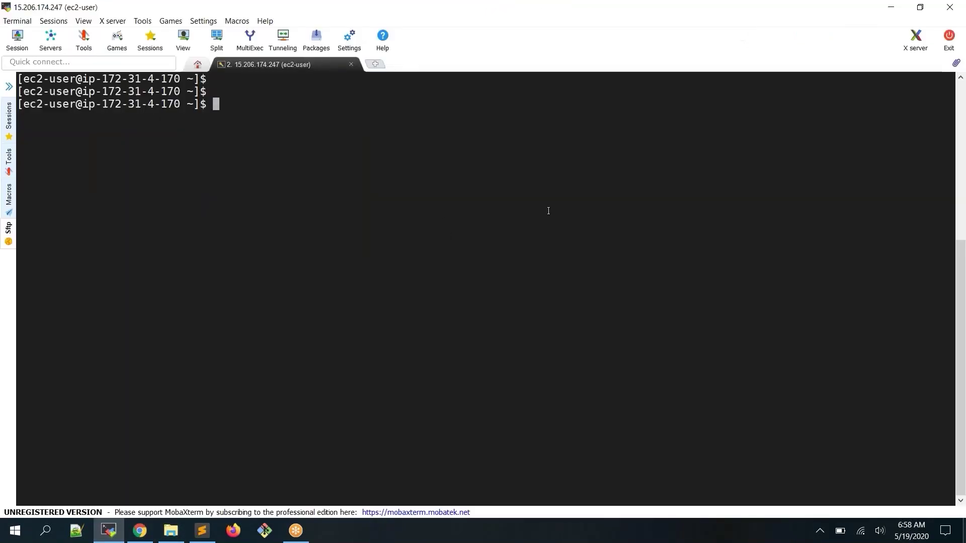
text(echo "hel)
key(BackSpace)
key(BackSpace)
key(BackSpace)
text(Hellow)
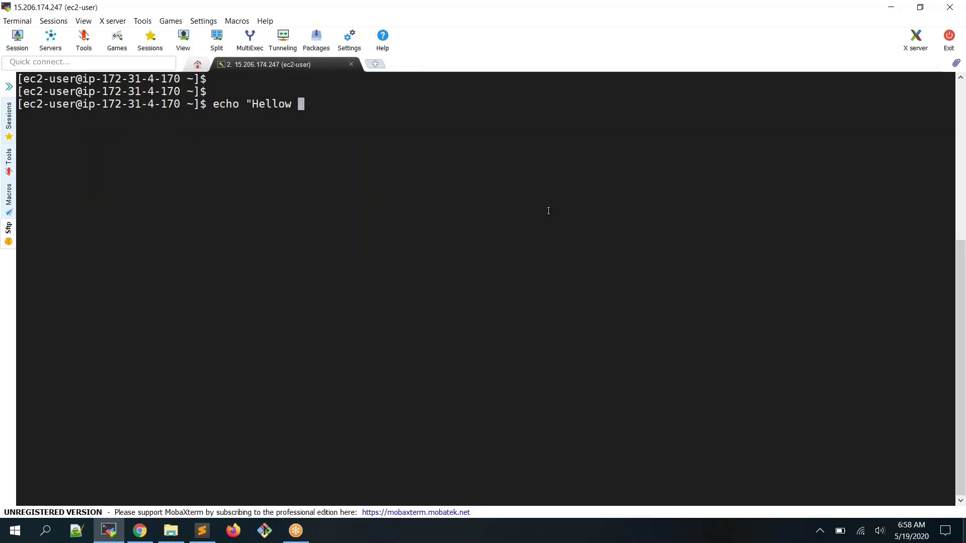
key(BackSpace)
text(world")
key(Return)
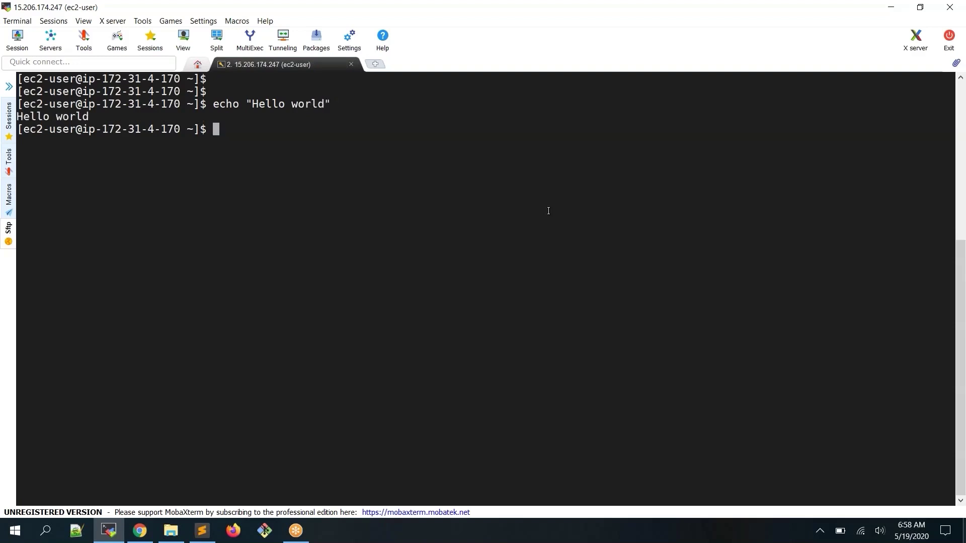
drag(214, 103, 327, 103)
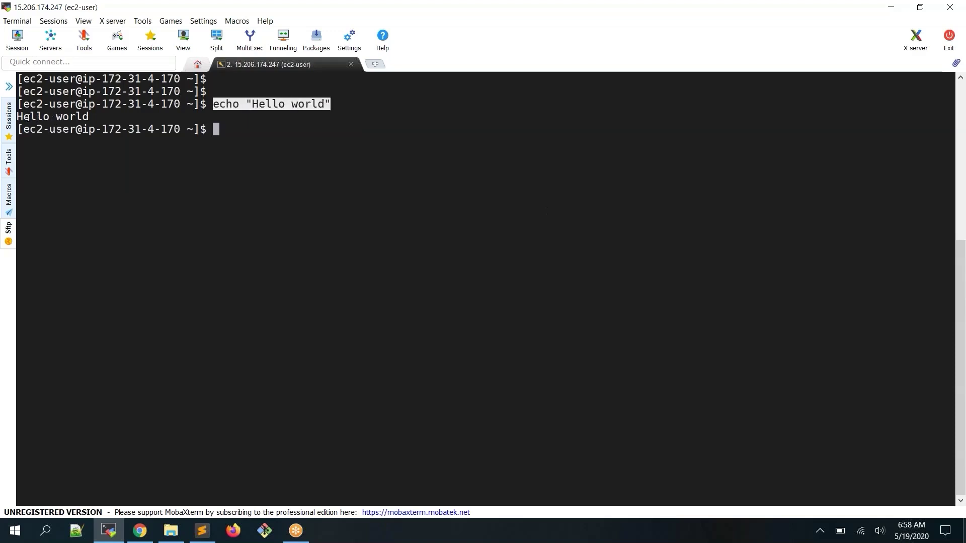
drag(19, 116, 97, 117)
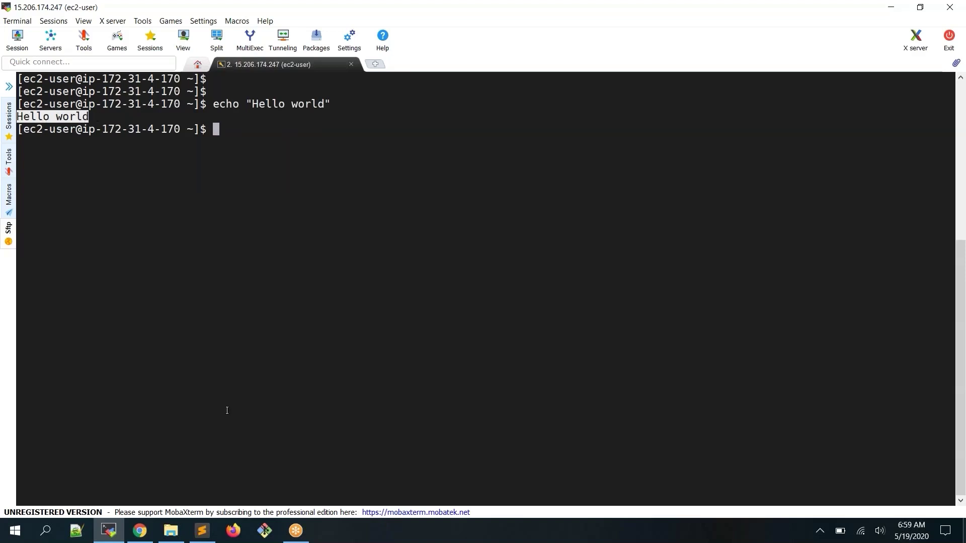
Back in Chrome, check the echo "Hello world" shell command and apply the configuration
click(144, 529)
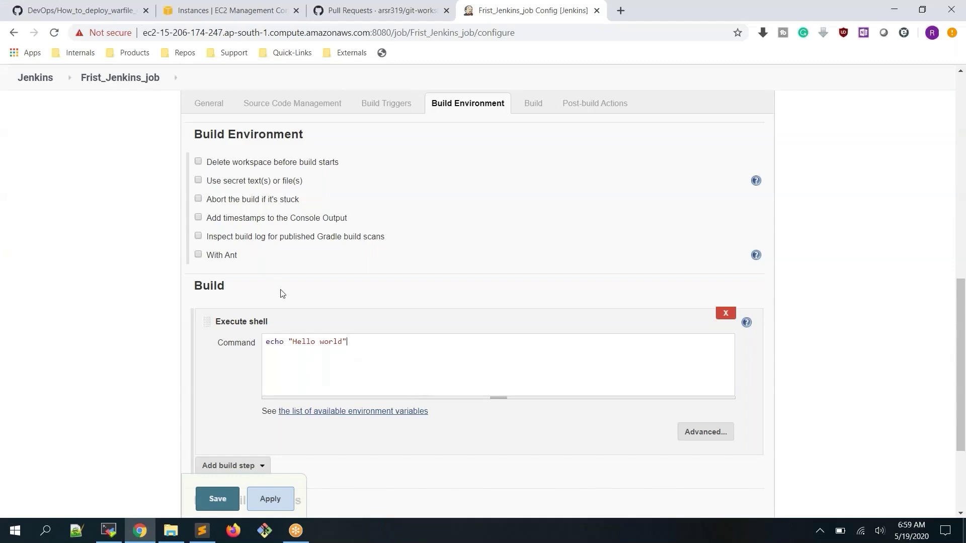
drag(294, 345, 343, 343)
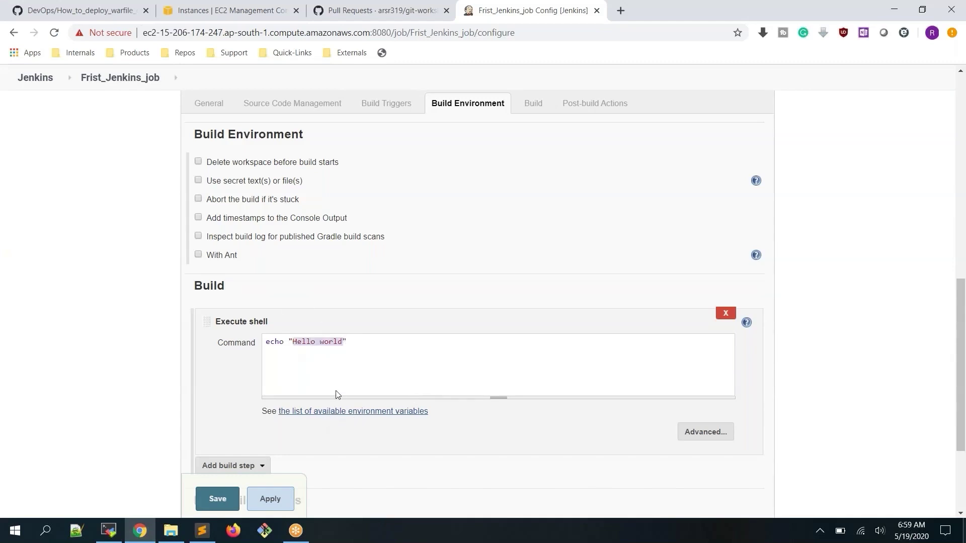
click(277, 503)
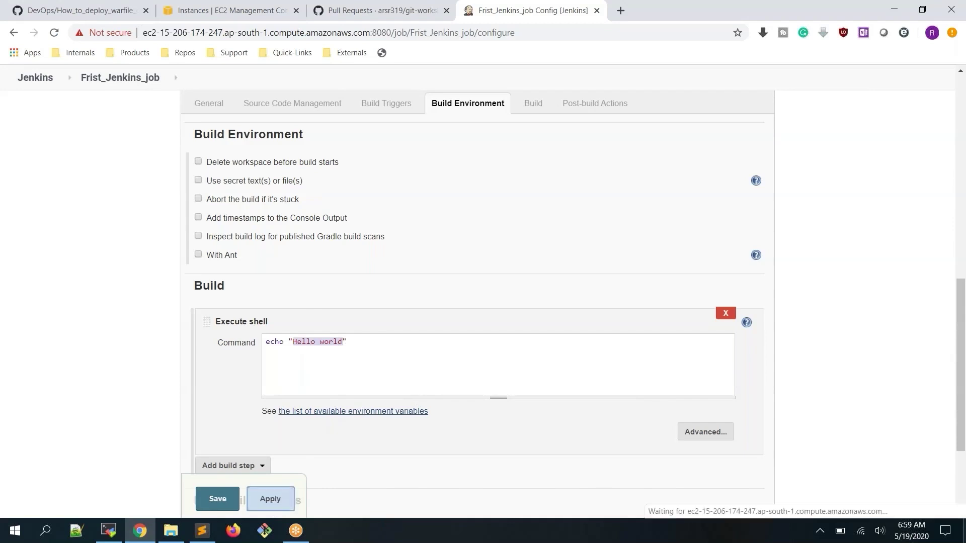
Save the Frist_Jenkins_job configuration and trigger Build Now from its project page
click(217, 499)
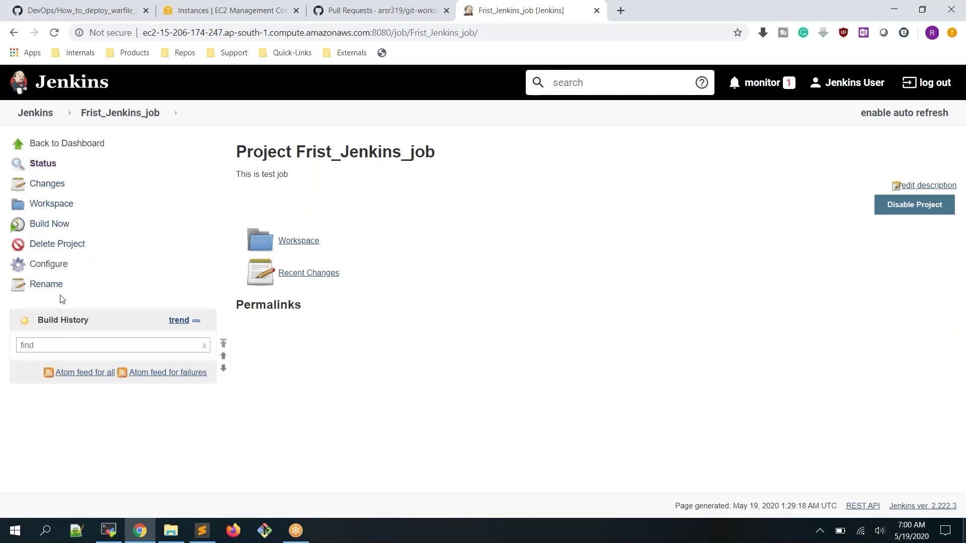
click(56, 230)
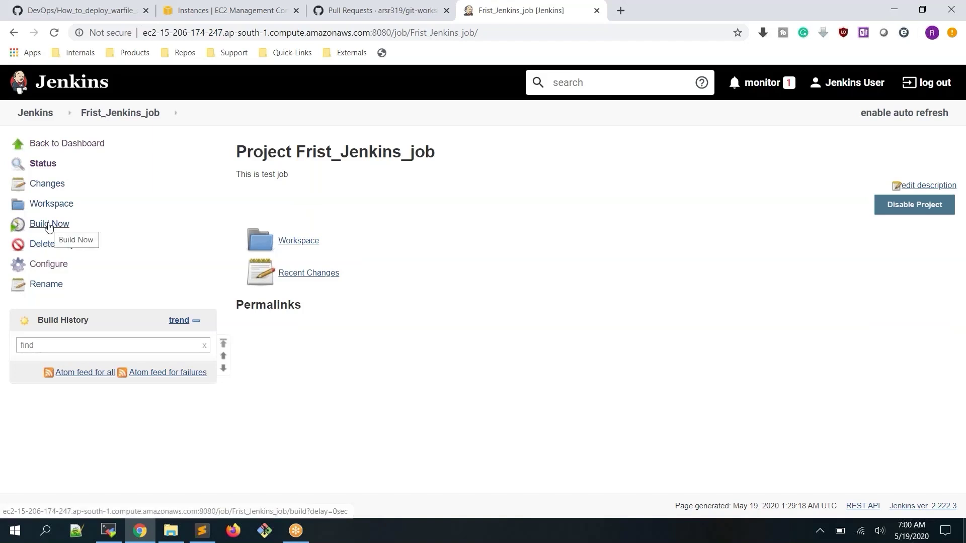
Build Frist_Jenkins_job again and zoom the page to 110% to see build #1
click(49, 226)
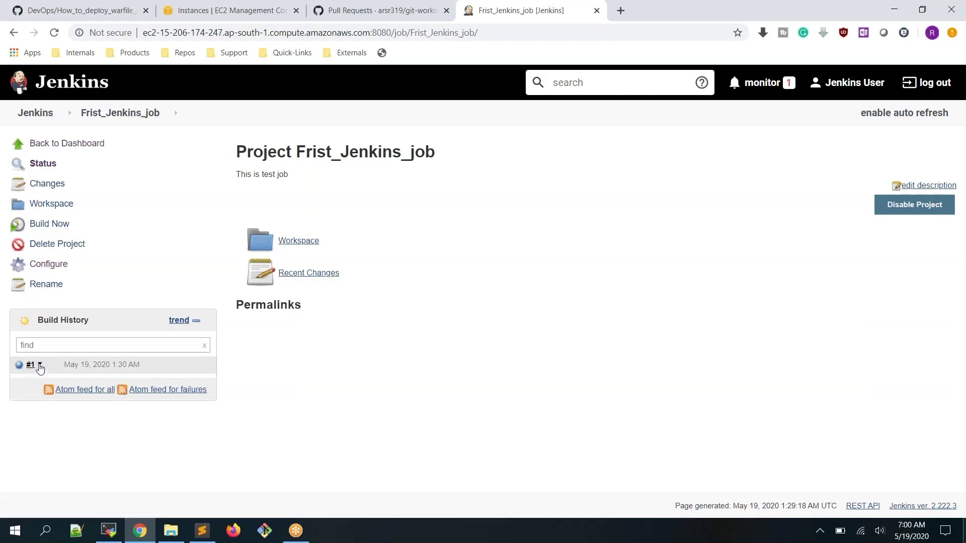
key(ctrl+plus)
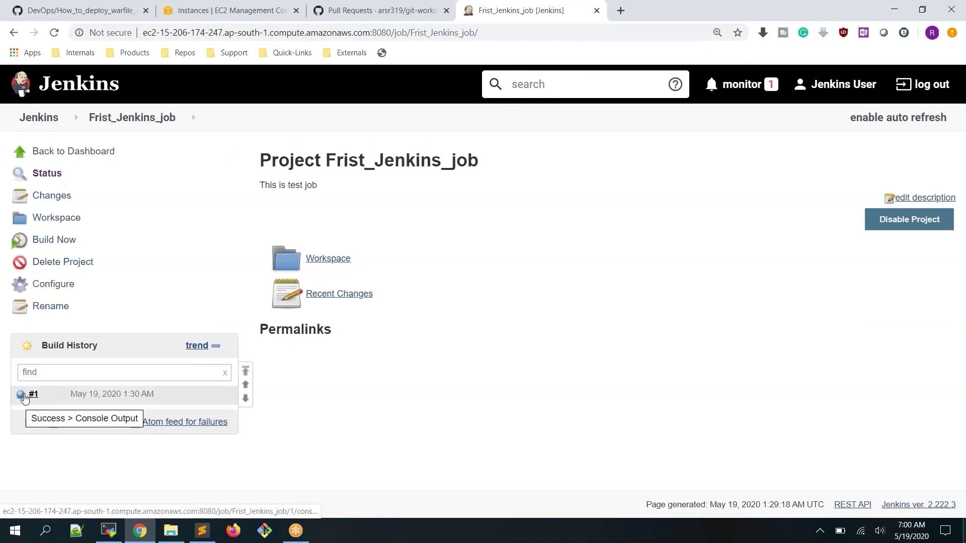
Open build #1's console output and highlight the Started by user, Running as SYSTEM and workspace lines
click(25, 397)
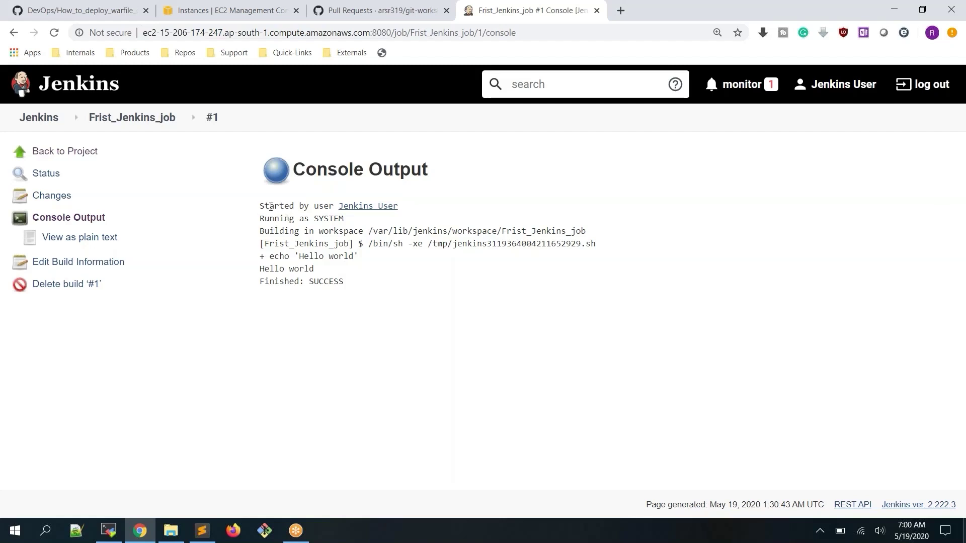
drag(260, 205, 480, 207)
click(541, 201)
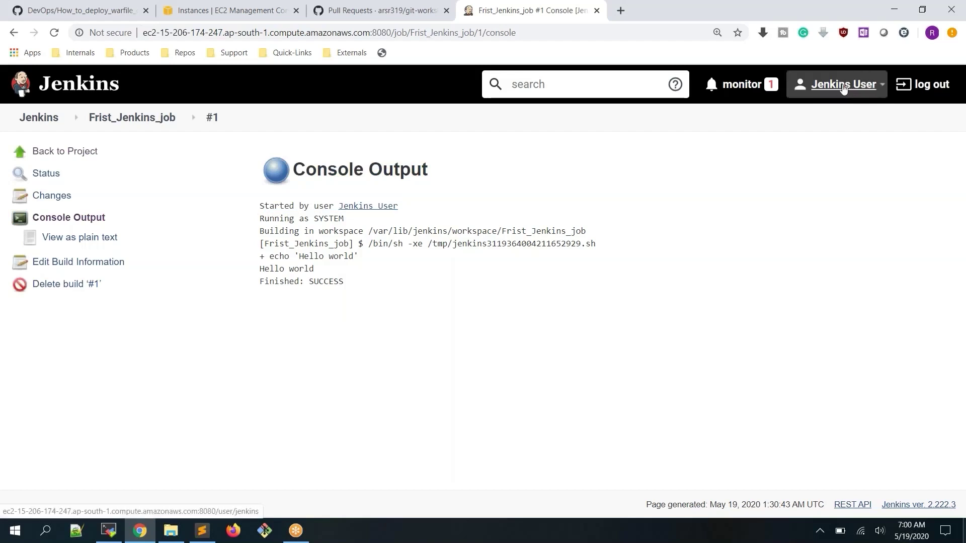
drag(261, 206, 394, 207)
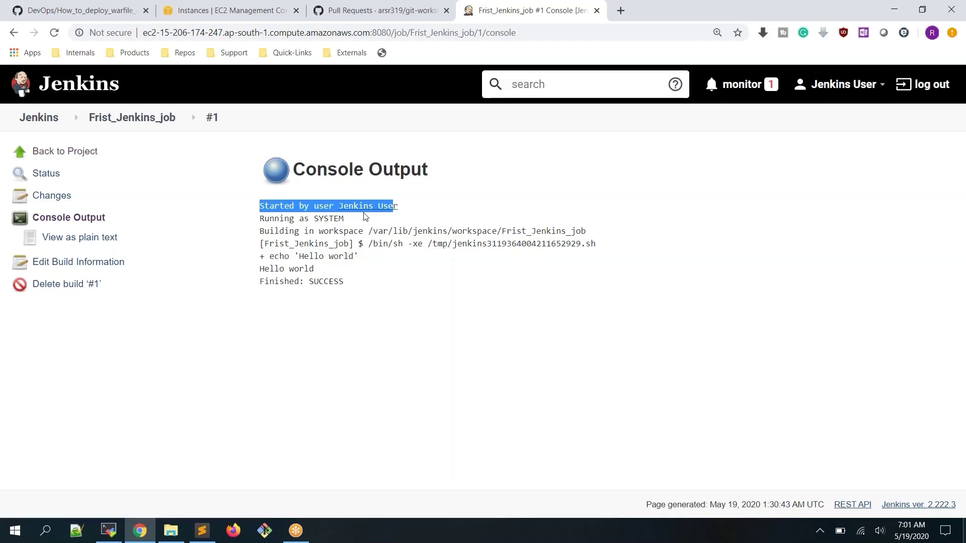
click(434, 210)
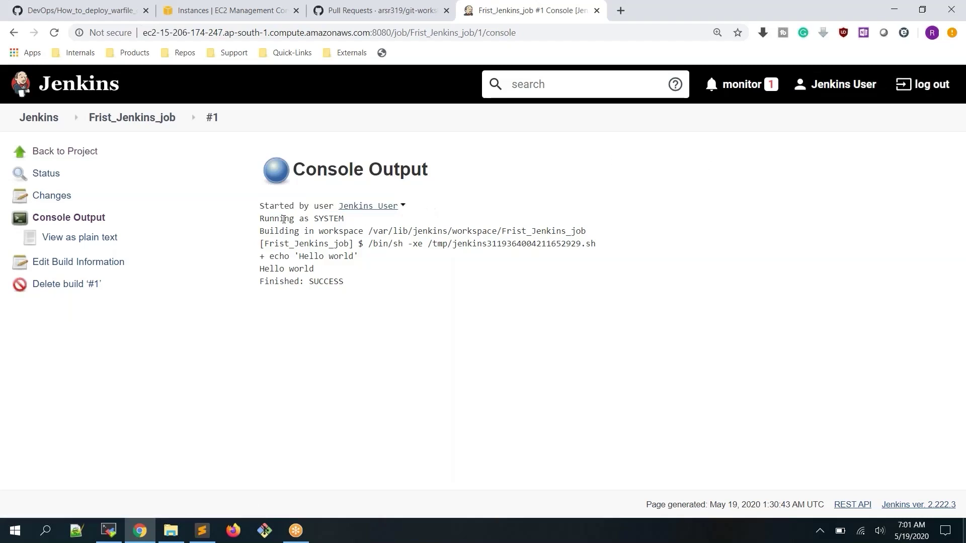
drag(259, 220, 344, 220)
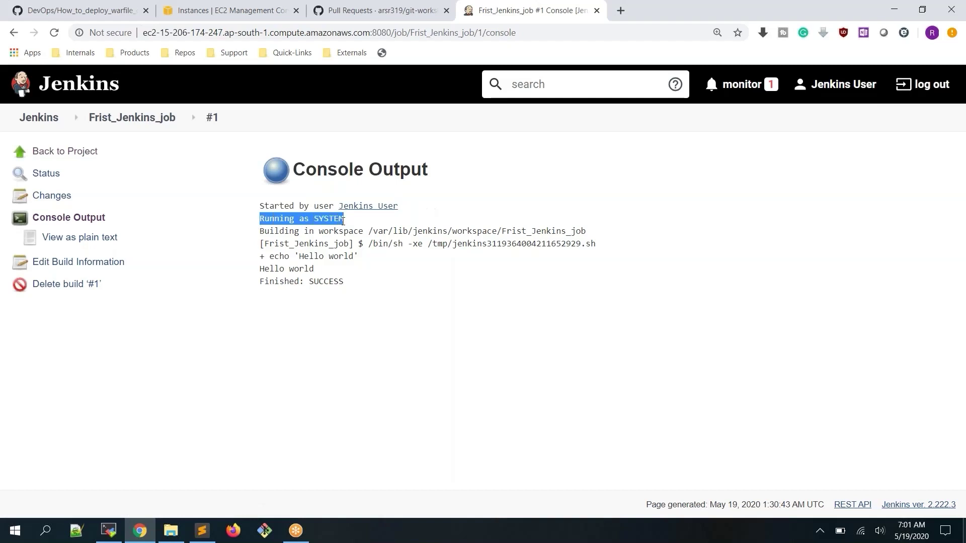
drag(260, 231, 581, 229)
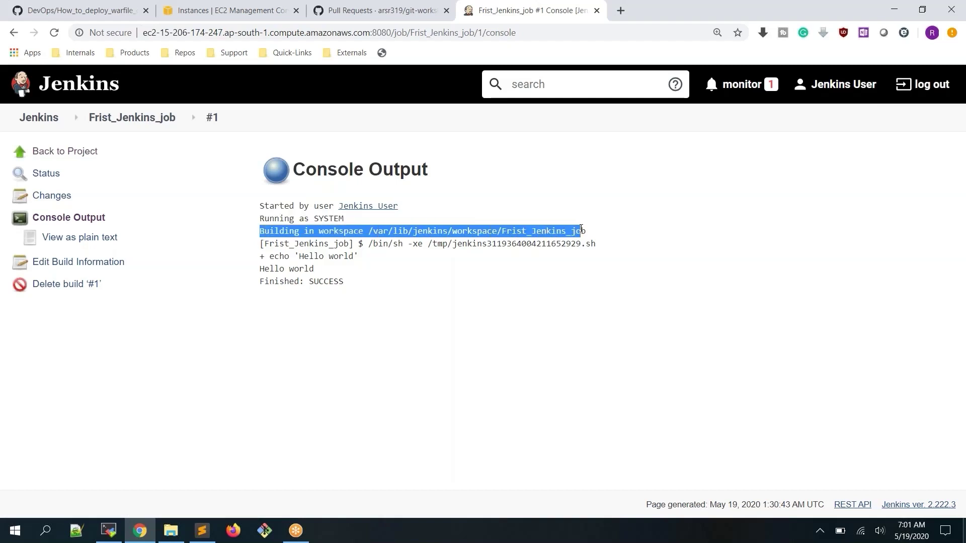
Highlight the /bin/sh temporary script invocation, its .sh file name and the echo 'Hello world' command
click(372, 243)
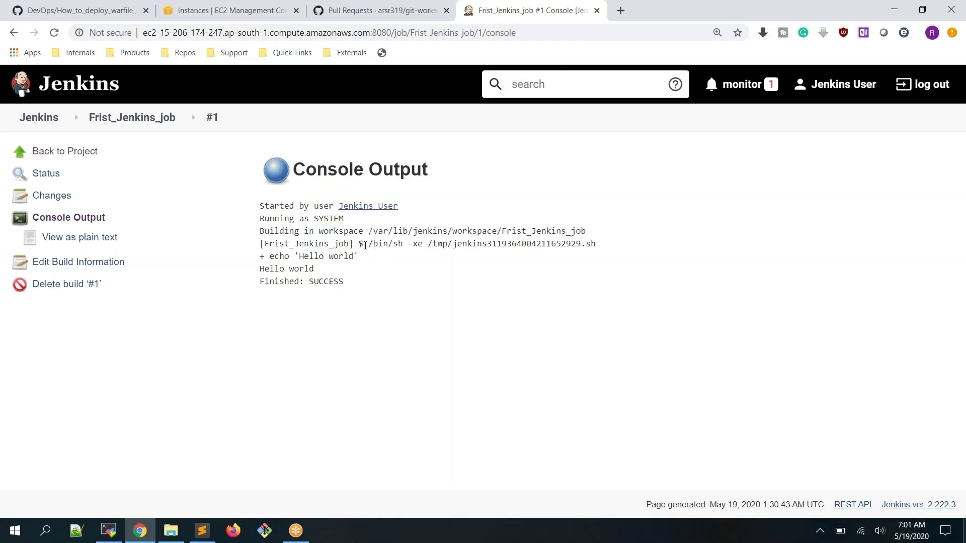
drag(365, 246, 596, 244)
double_click(579, 243)
click(539, 244)
drag(581, 244, 596, 245)
click(561, 241)
drag(272, 257, 363, 257)
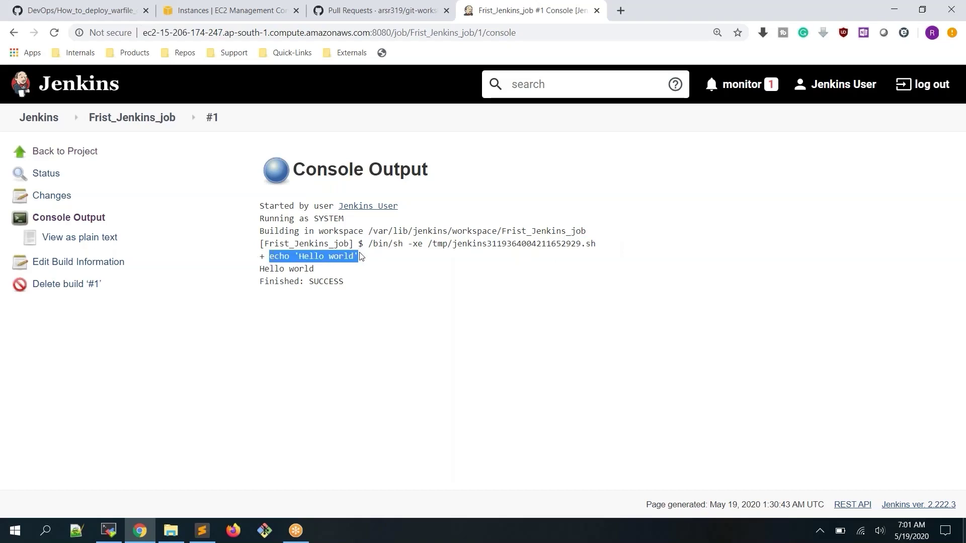
double_click(486, 244)
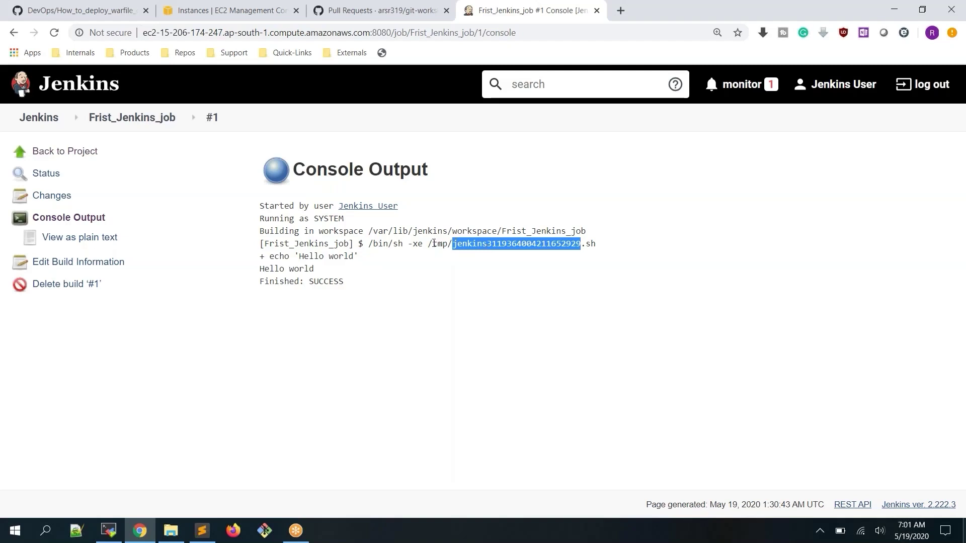
Highlight the tmp script path, the + echo 'Hello world' trace, the Hello world output and Finished: SUCCESS
drag(433, 244, 600, 245)
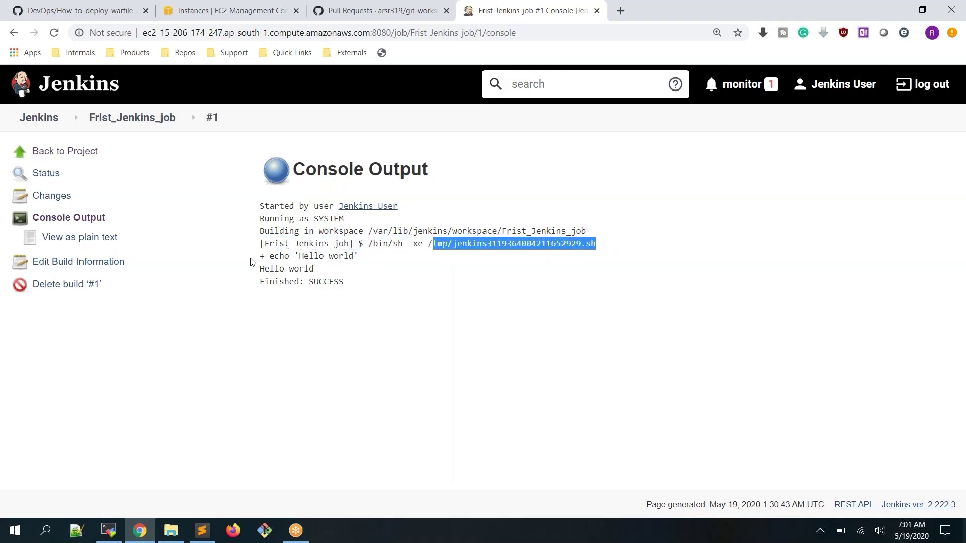
drag(259, 256, 355, 256)
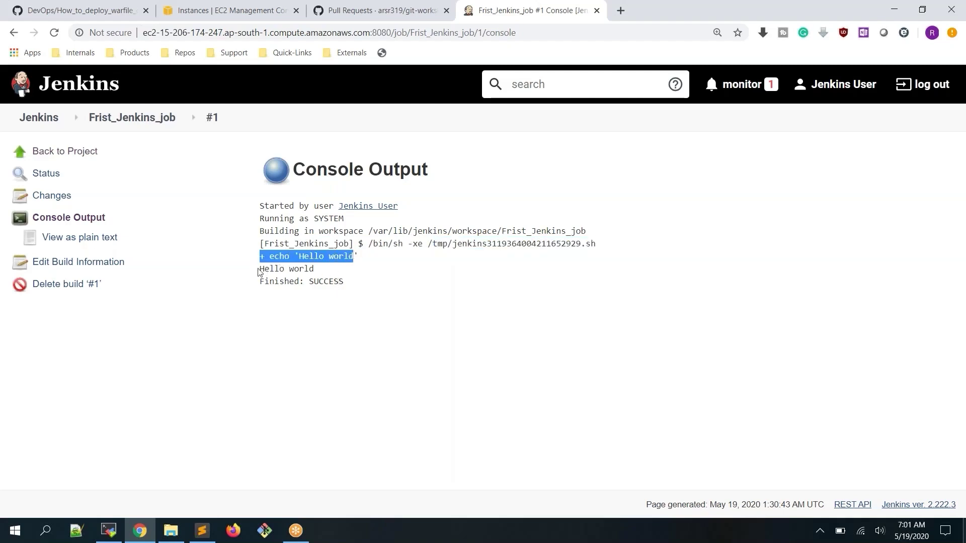
drag(260, 268, 341, 267)
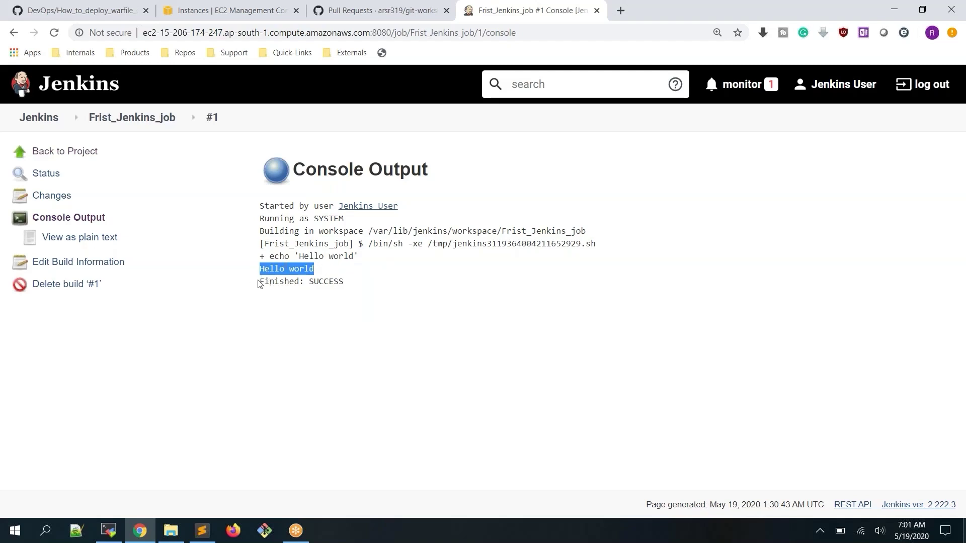
drag(259, 281, 358, 280)
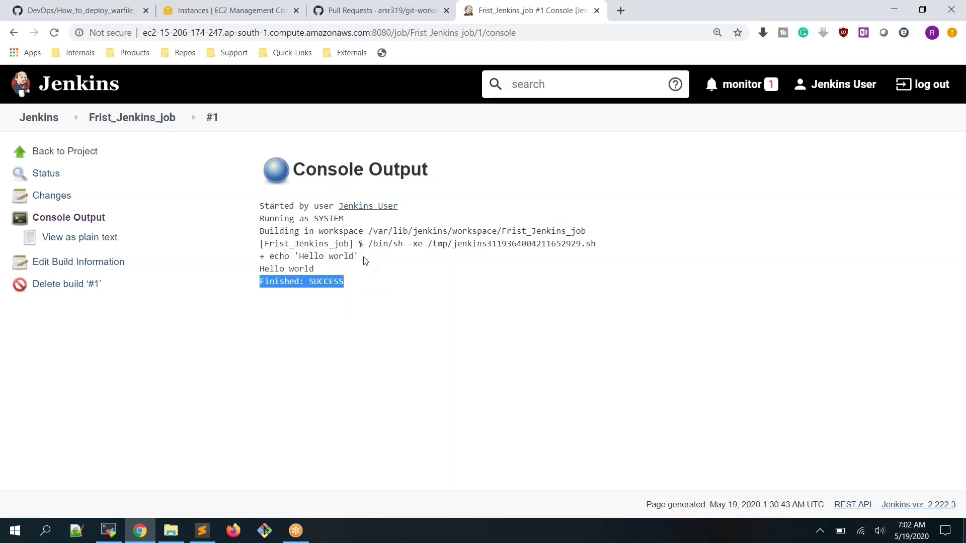
Highlight the /var/lib/jenkins/workspace/ path and the Frist_Jenkins_job folder name in the workspace line
drag(368, 231, 496, 227)
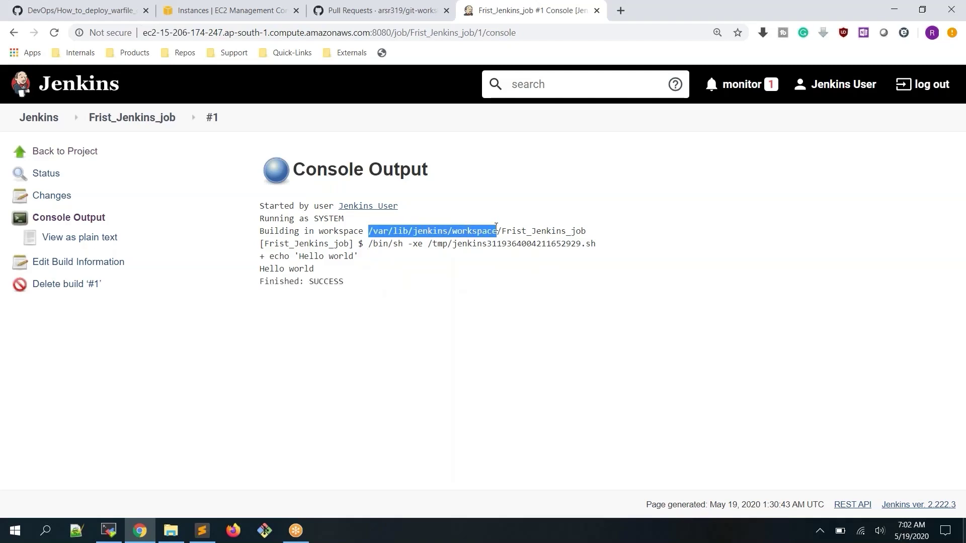
click(371, 231)
drag(370, 233, 501, 229)
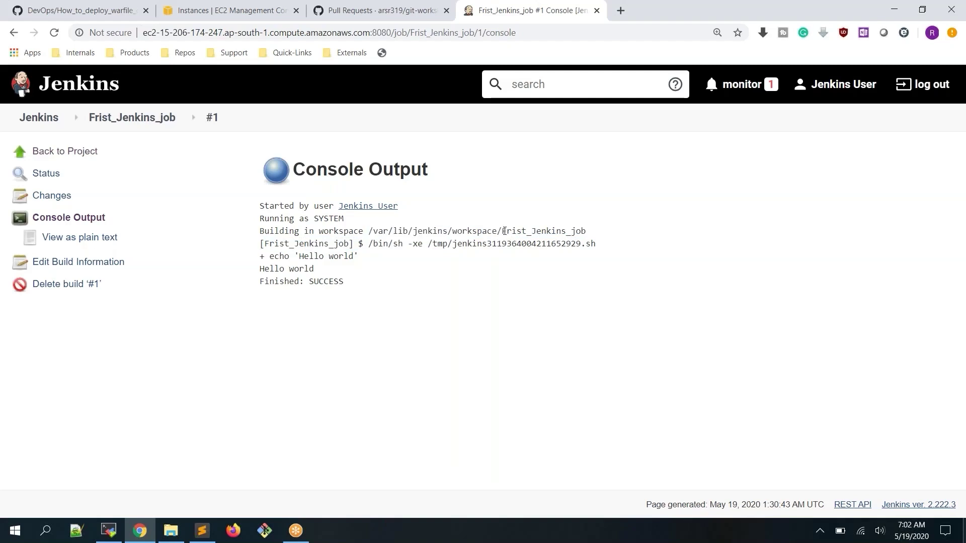
drag(505, 230, 590, 232)
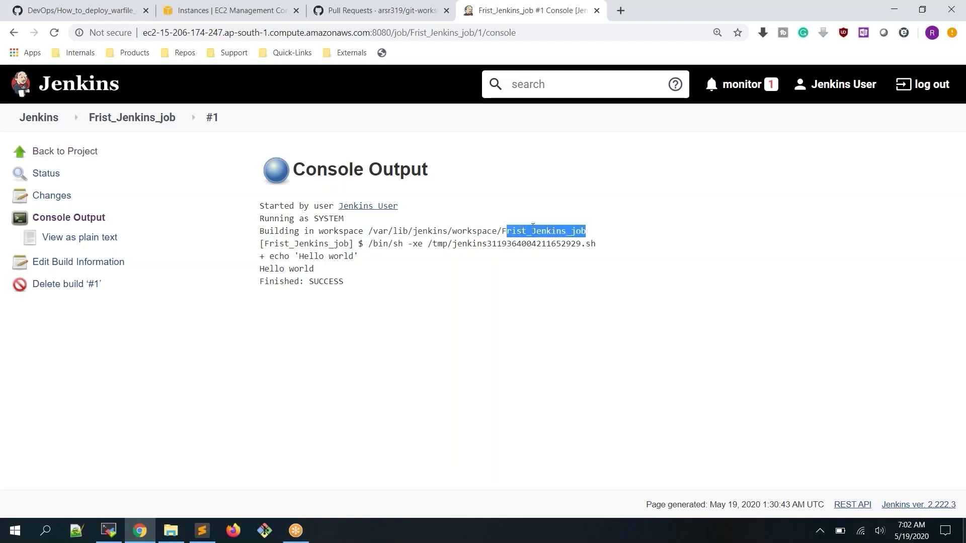
click(497, 230)
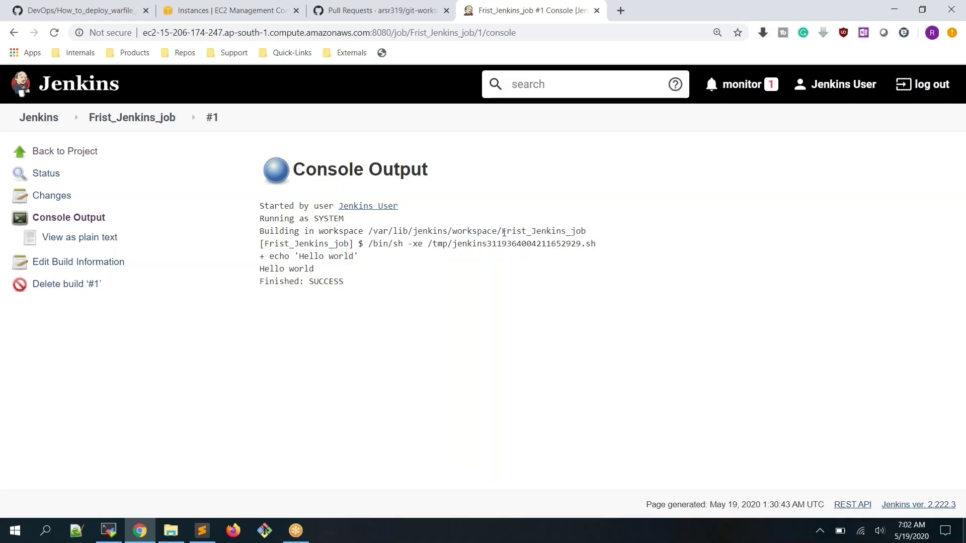
drag(501, 231, 589, 231)
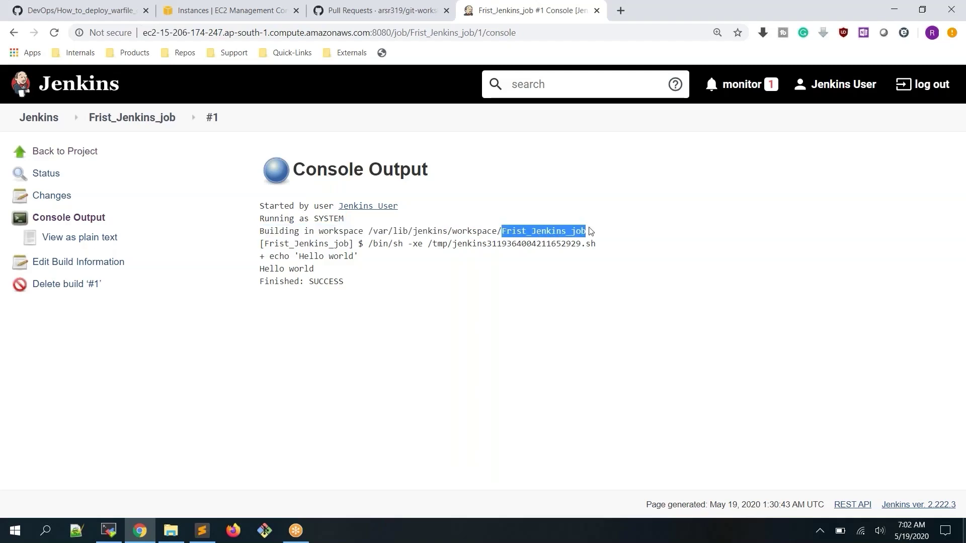
click(369, 232)
drag(369, 232, 503, 233)
key(ctrl+c)
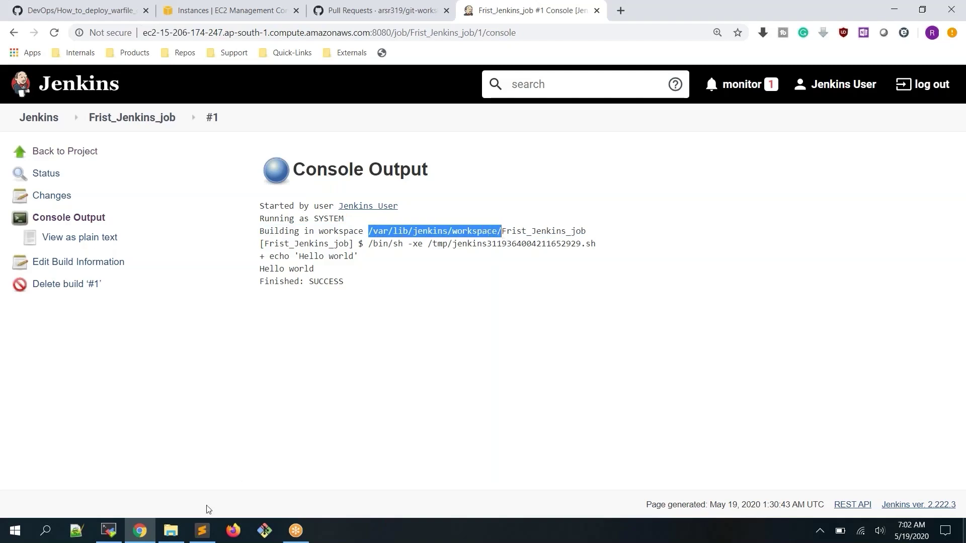
click(111, 533)
Run cd /var/lib/jenkins/workspace/ and ls, pointing out the Frist_Jenkins_job folder in the listing
text(cd)
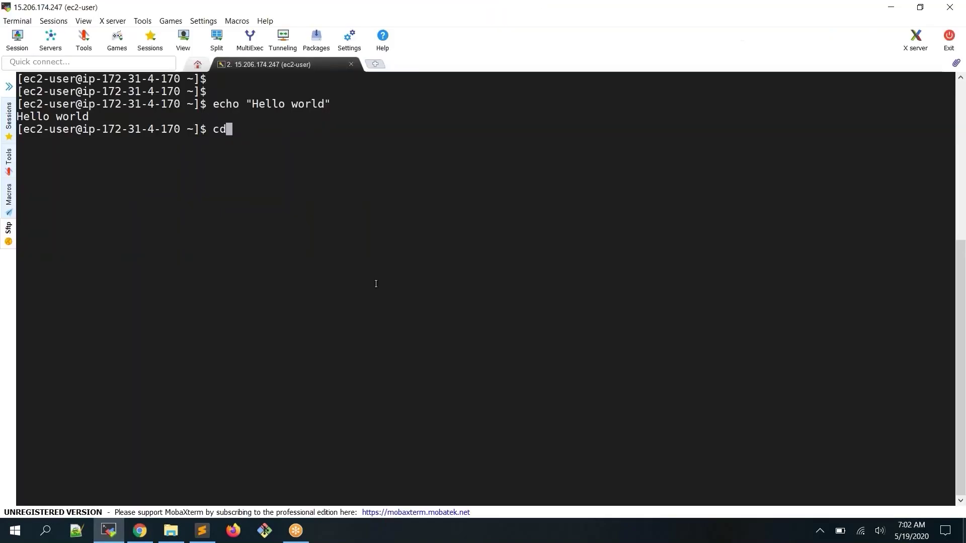
right_click(376, 284)
key(Return)
text(ls)
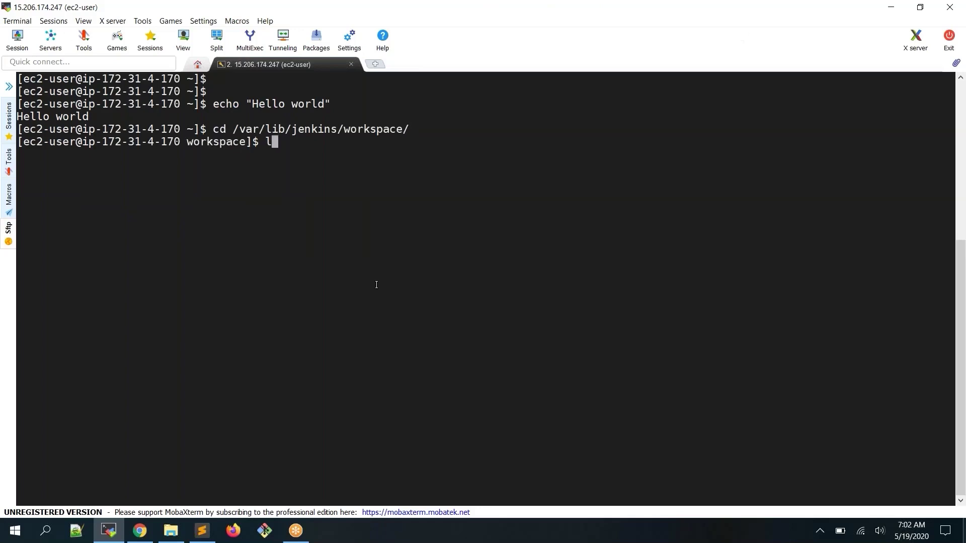
key(Return)
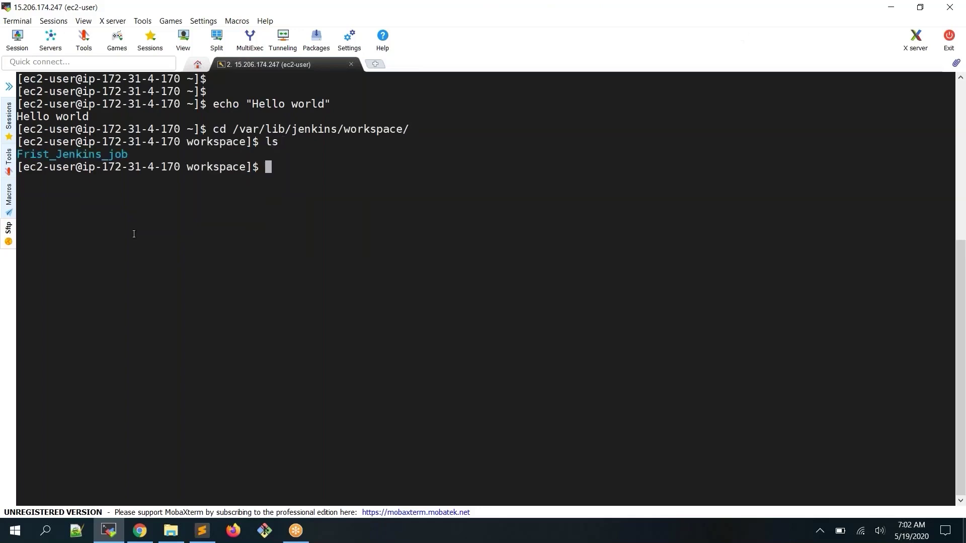
double_click(87, 152)
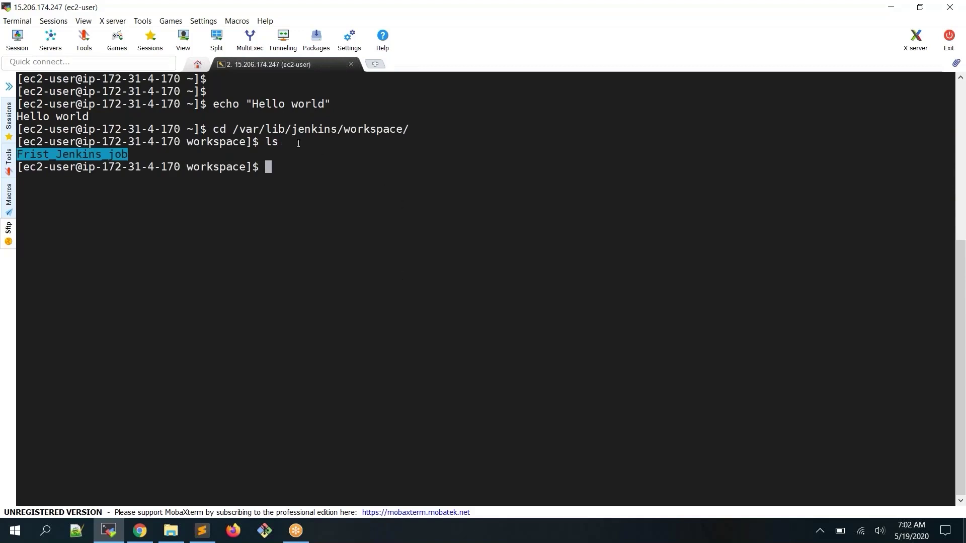
drag(217, 129, 409, 129)
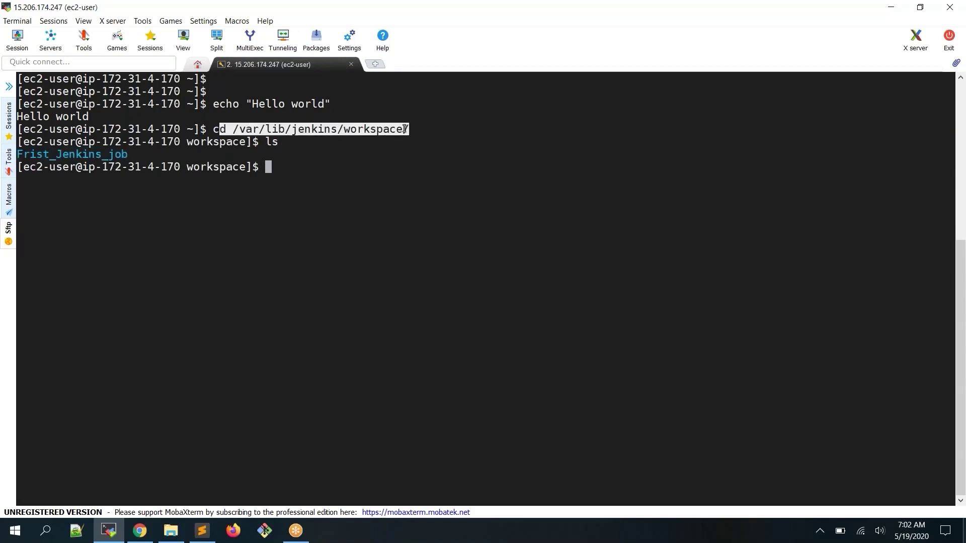
click(353, 306)
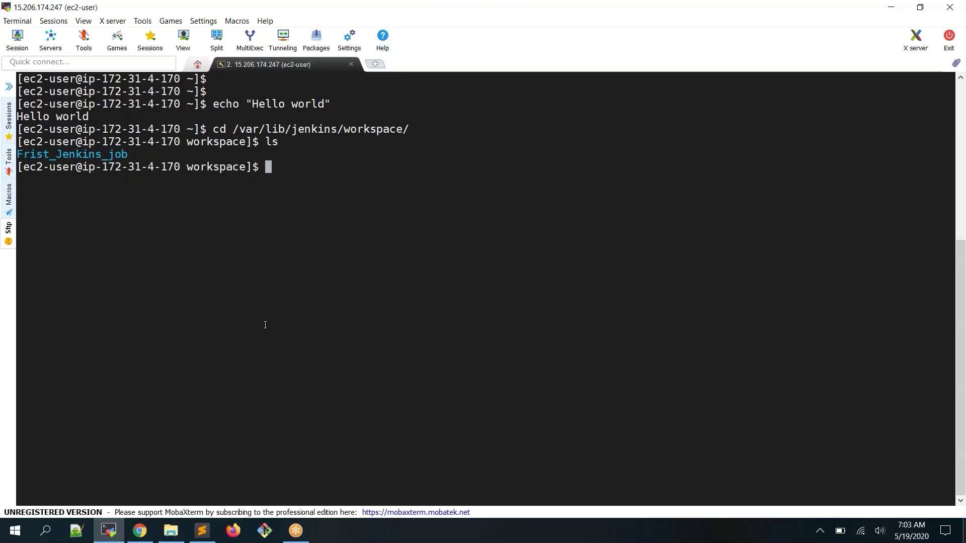
Run date and highlight parts of its output, such as UTC and the year 2020
text(date)
key(Return)
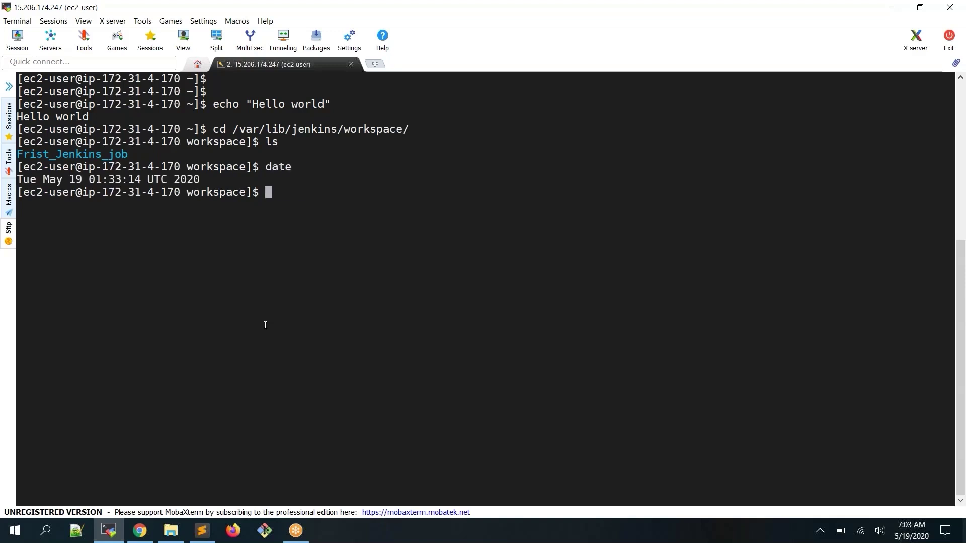
double_click(276, 167)
drag(18, 179, 117, 179)
drag(176, 180, 147, 180)
double_click(186, 179)
click(384, 230)
double_click(288, 170)
click(298, 170)
Run echo "current date and time is $(date)" to print the current date
text(echo "current time i)
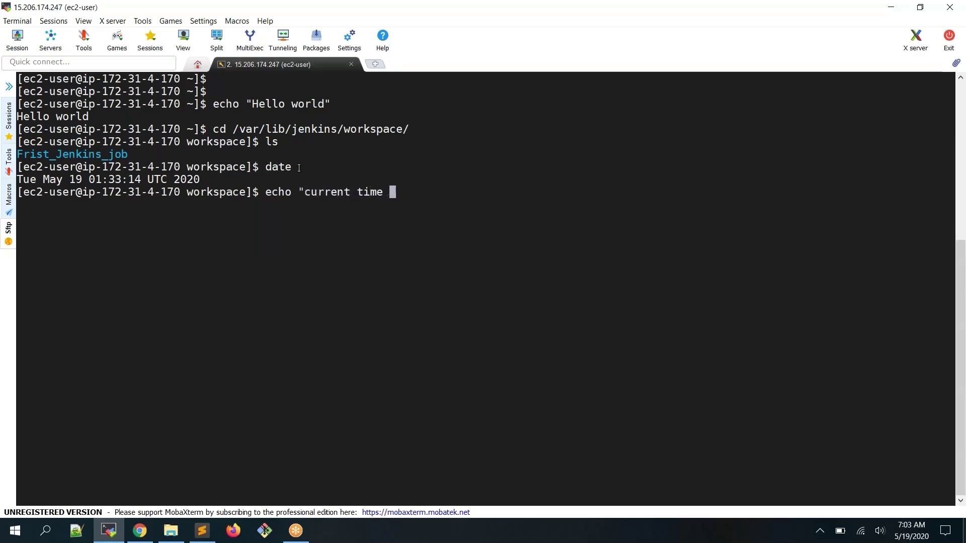
key(BackSpace)
key(BackSpace)
key(BackSpace)
key(BackSpace)
text(me and i)
text(s)
key(BackSpace)
key(BackSpace)
key(BackSpace)
key(BackSpace)
key(BackSpace)
key(BackSpace)
key(BackSpace)
key(BackSpace)
key(BackSpace)
key(BackSpace)
key(BackSpace)
key(BackSpace)
text(date and time is )
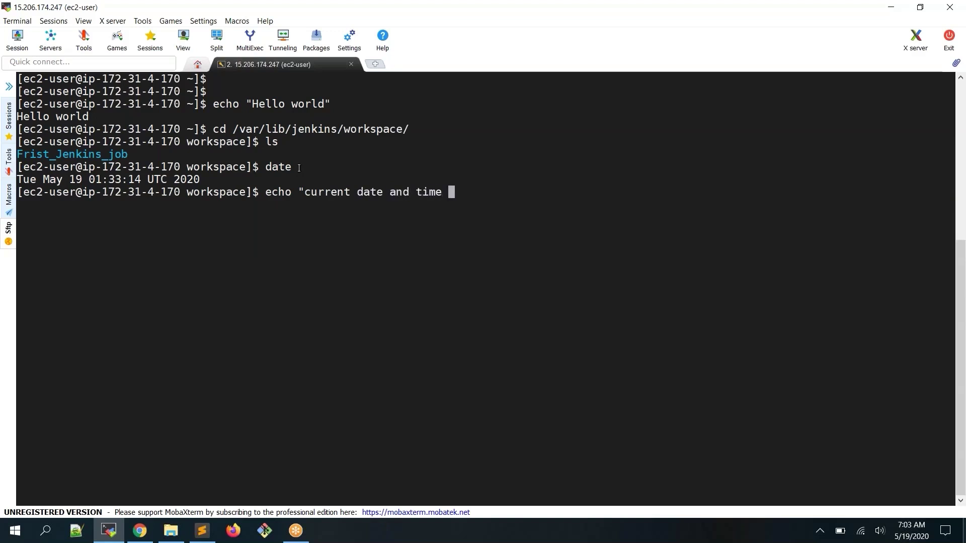
text($(date))
drag(470, 193, 509, 192)
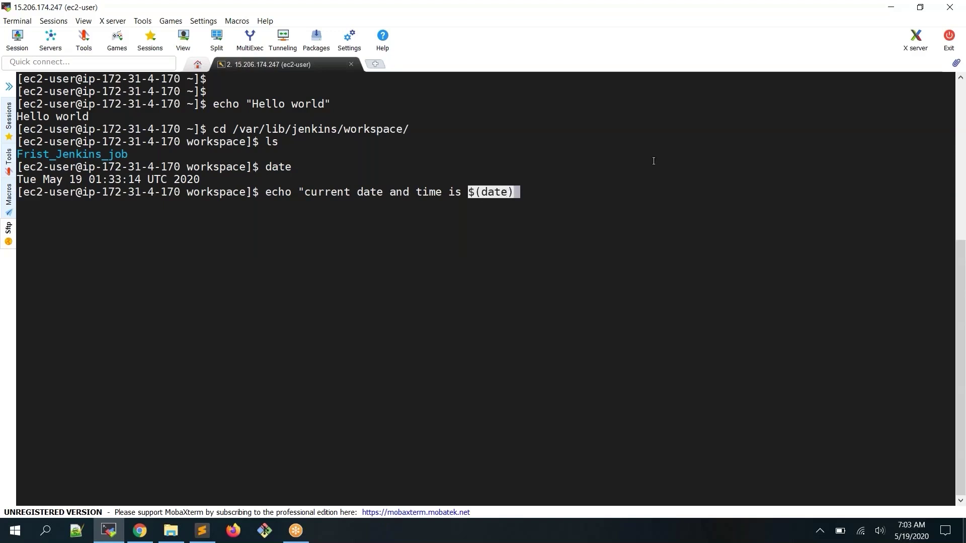
text(")
click(759, 215)
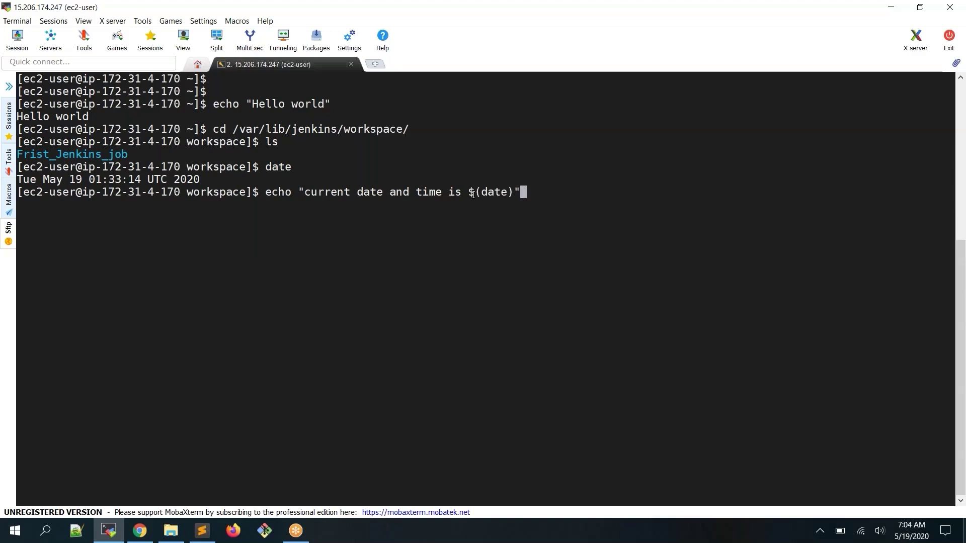
key(BackSpace)
key(BackSpace)
key(BackSpace)
key(BackSpace)
key(BackSpace)
key(BackSpace)
text(date)")
key(Return)
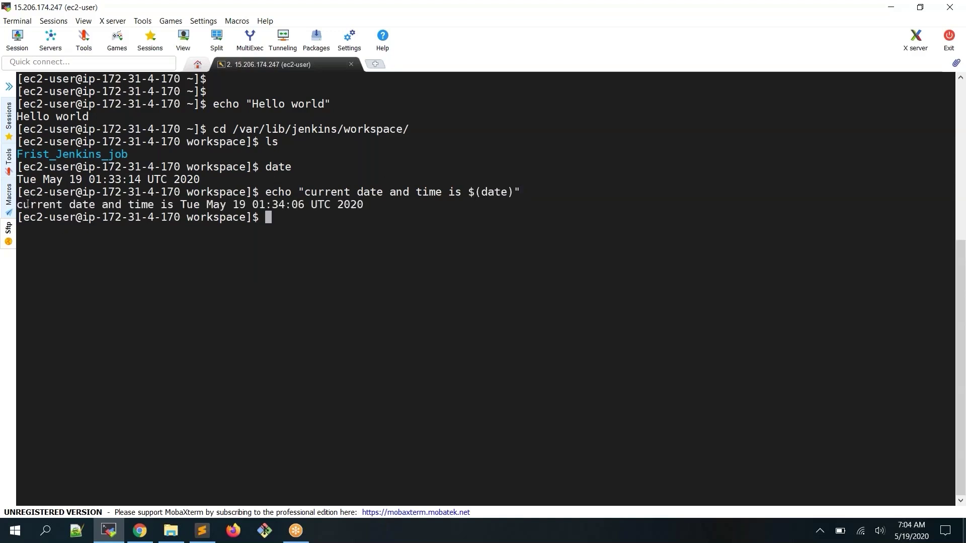
Highlight the printed message, the echo keyword, the quoted text and the $(date) substitution
drag(30, 204, 197, 204)
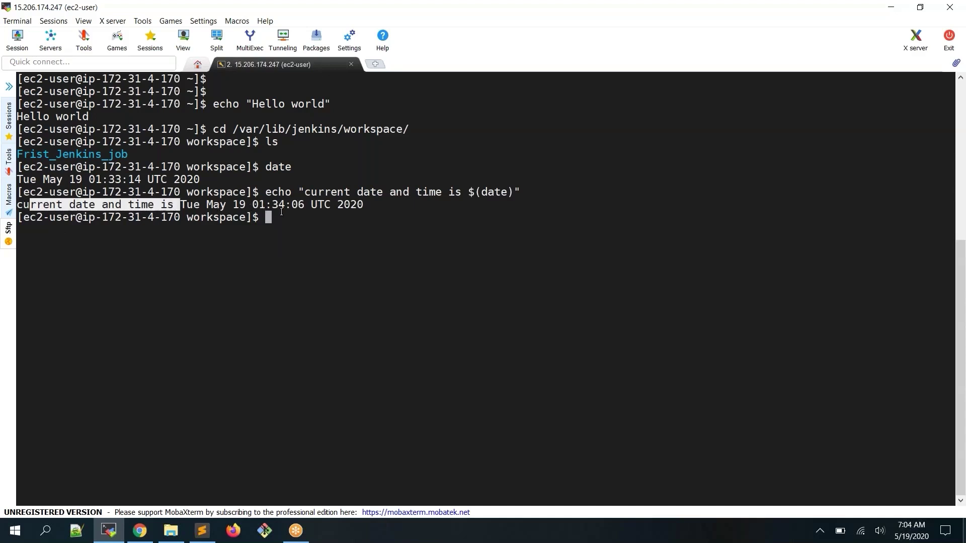
double_click(272, 193)
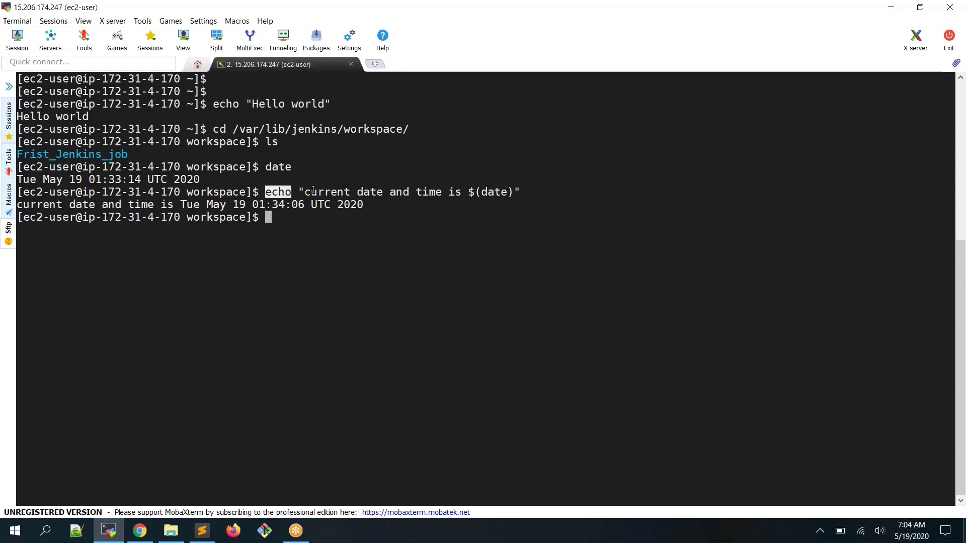
drag(307, 193, 478, 193)
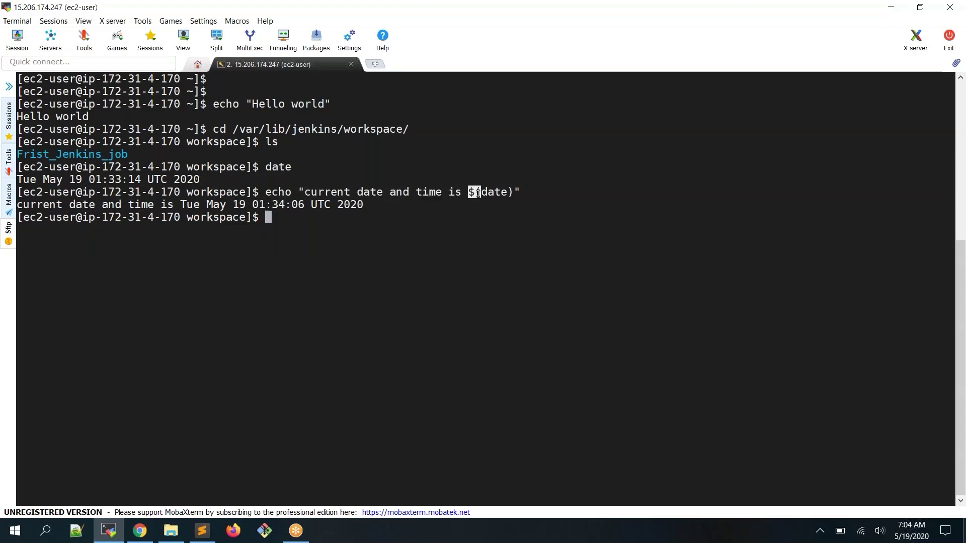
double_click(497, 193)
drag(469, 193, 503, 194)
drag(469, 194, 507, 194)
click(470, 211)
Rerun the echo with (date) instead of $(date), without the dollar sign
key(Up)
key(Left)
key(Left)
key(Left)
key(Left)
key(Left)
key(Left)
key(Left)
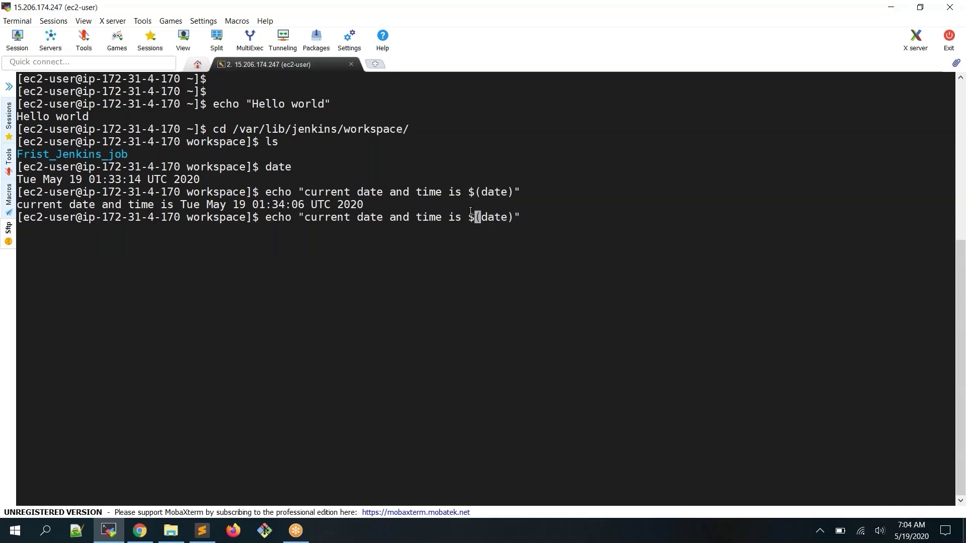
key(BackSpace)
key(Return)
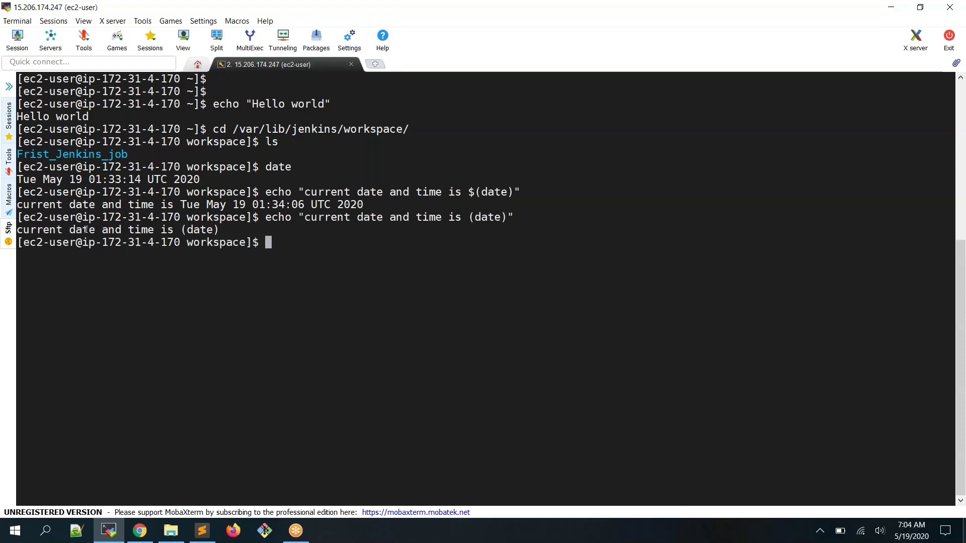
Rerun the echo using $date, which prints no date
key(Up)
key(Left)
key(Left)
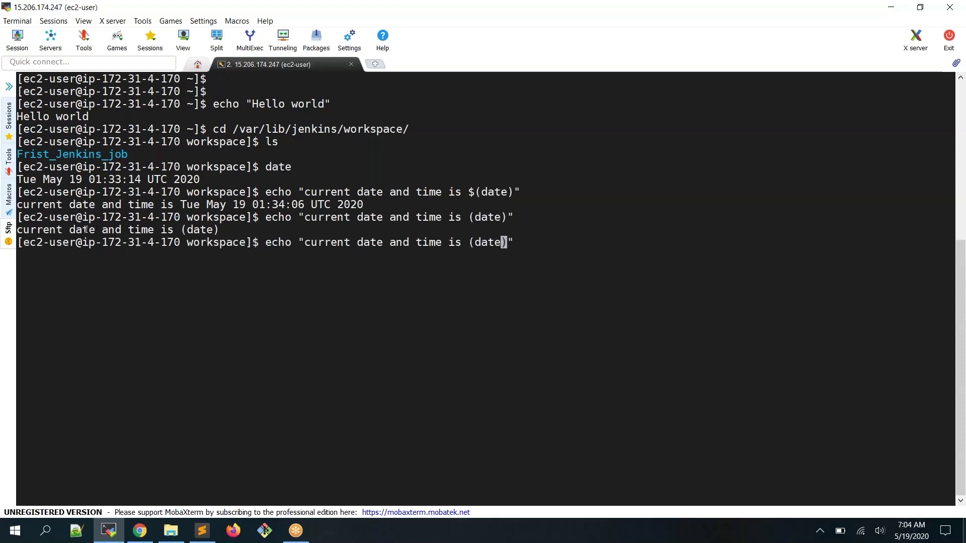
key(Delete)
key(Left)
key(Left)
key(Left)
key(Left)
key(BackSpace)
text($)
key(Return)
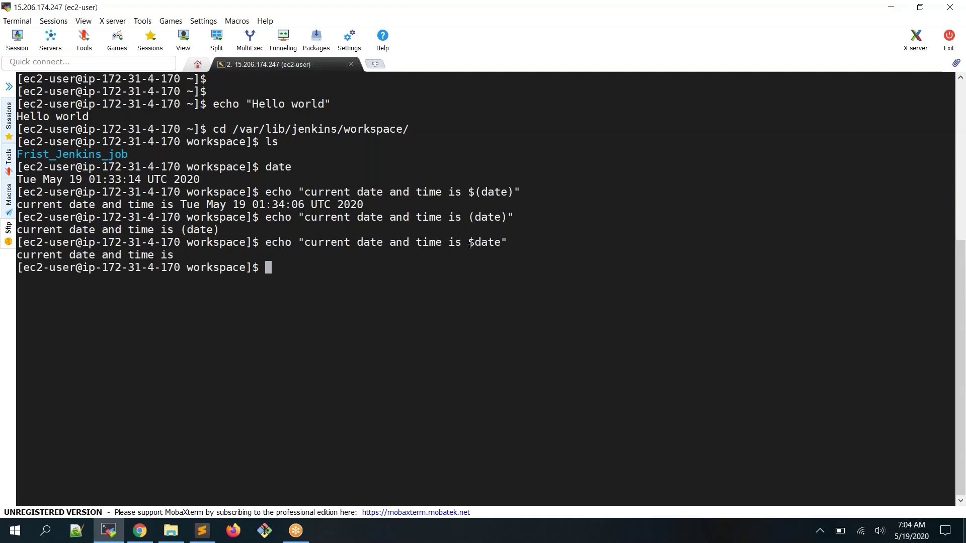
drag(469, 245, 496, 244)
Recall and rerun the working $(date) echo command from history
key(Up)
key(Up)
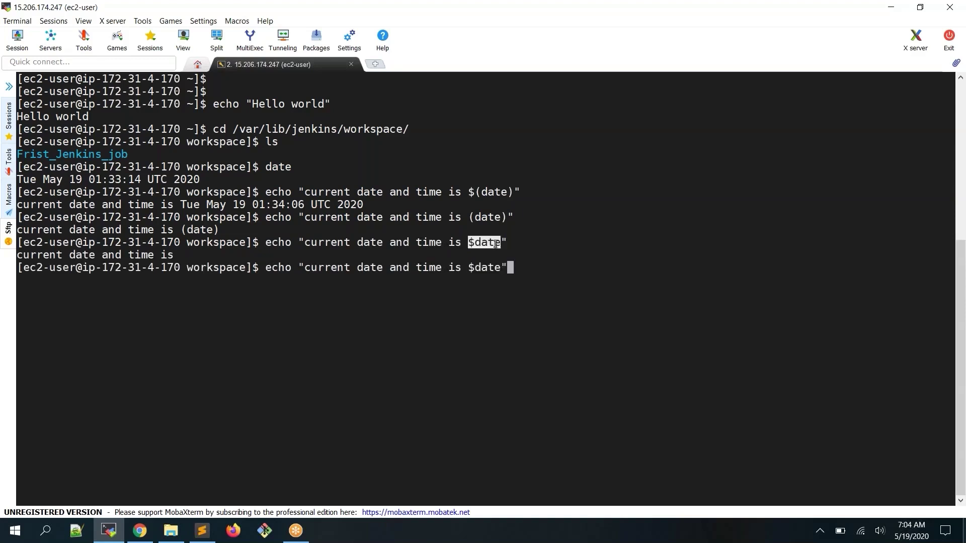
key(Up)
key(Return)
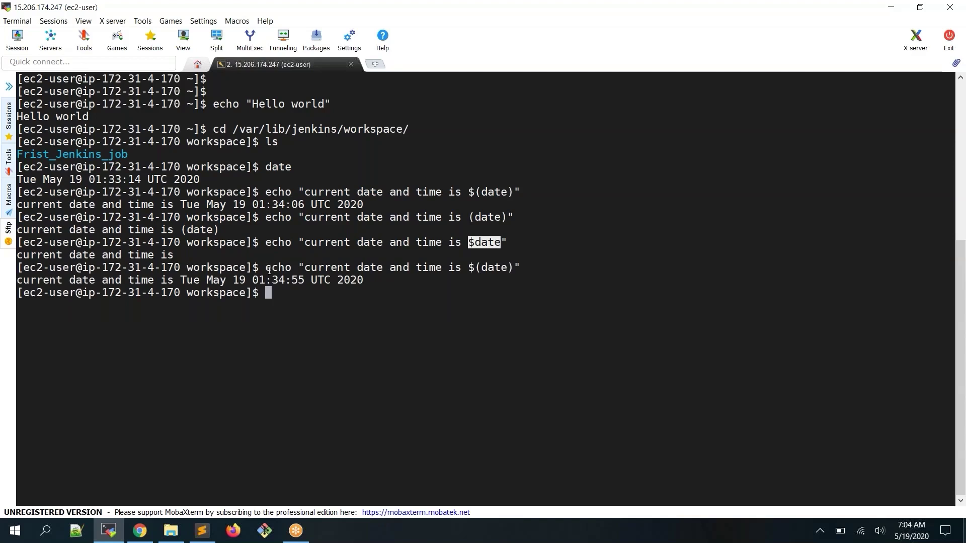
drag(268, 267, 516, 265)
key(ctrl+c)
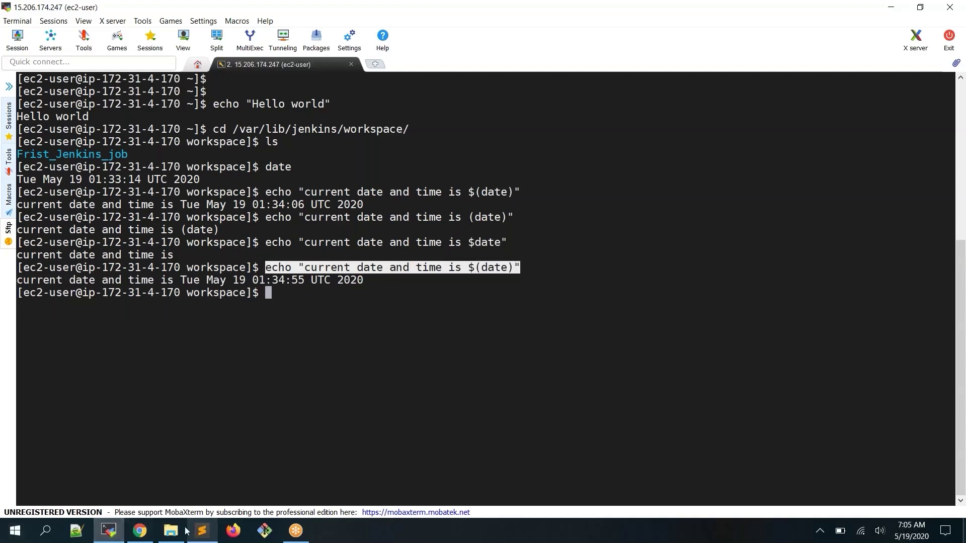
Back in Chrome, go from the console output to the Jenkins dashboard, adjust page zoom, and choose New Item
click(141, 531)
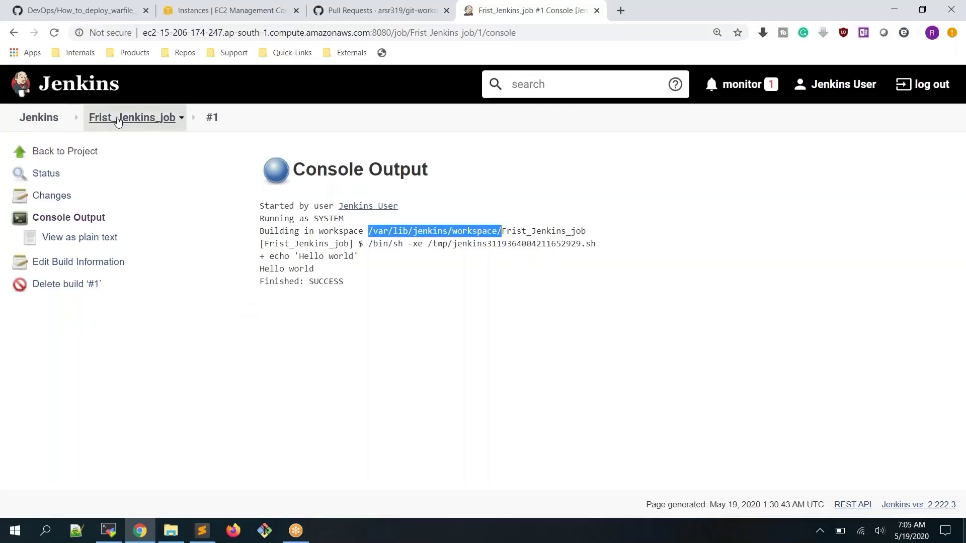
click(45, 117)
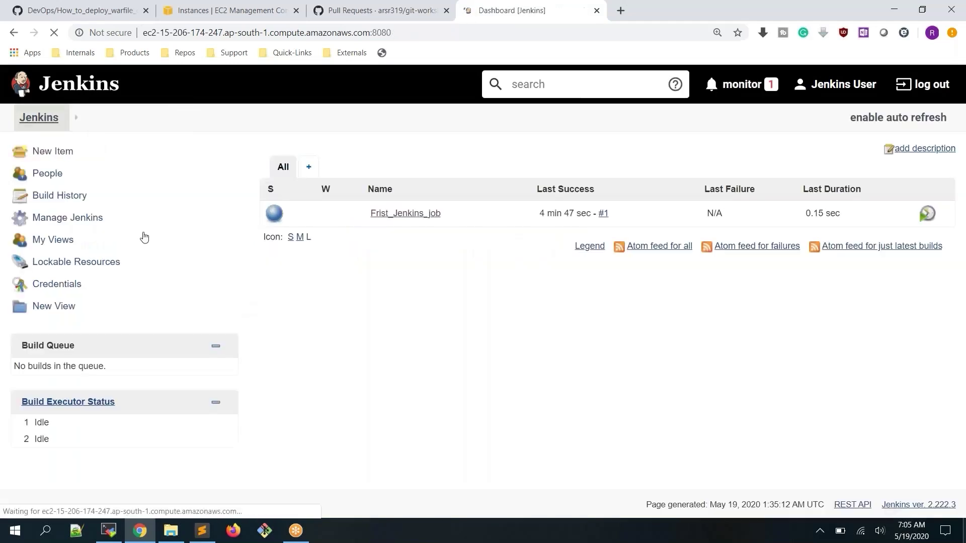
key(ctrl+minus)
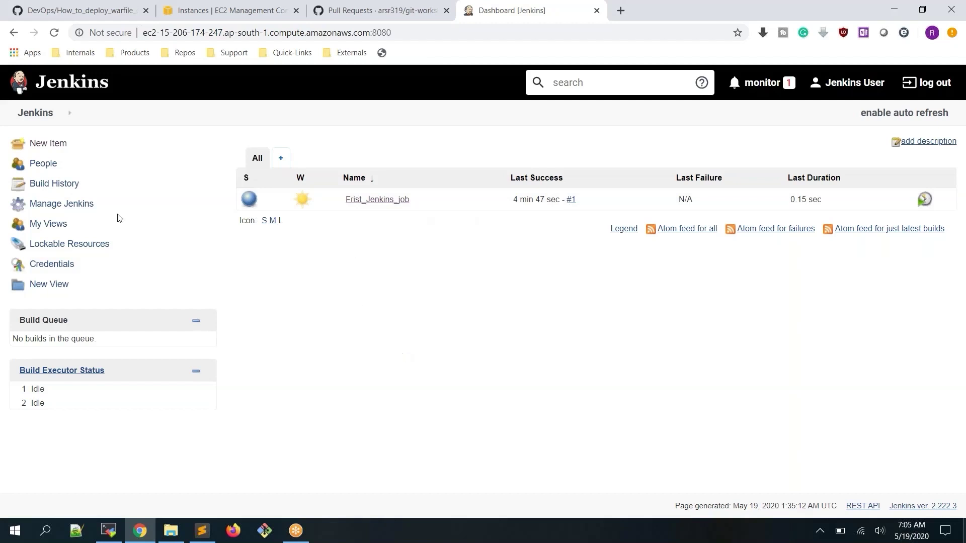
click(56, 146)
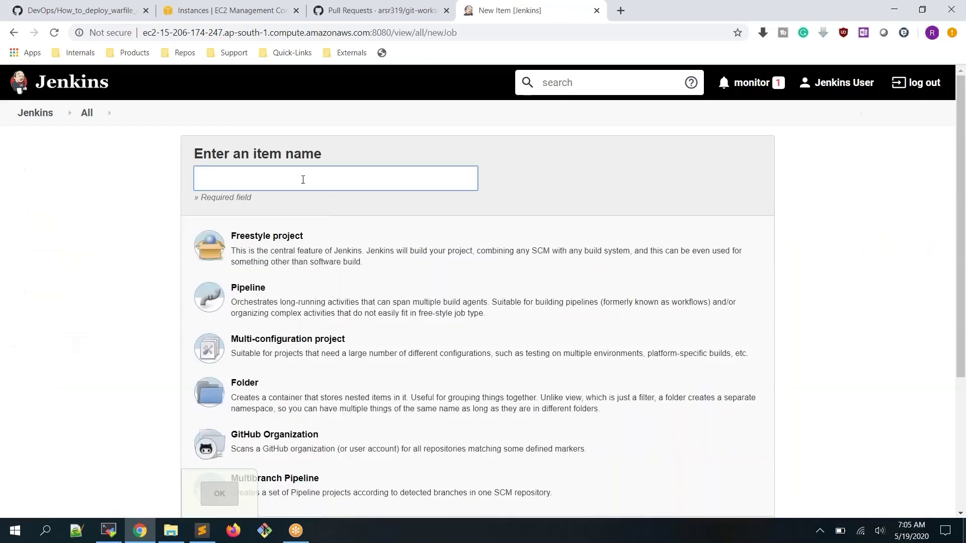
Name the new item date_job, choose Freestyle project and confirm with OK
click(304, 180)
text(date_job)
click(289, 245)
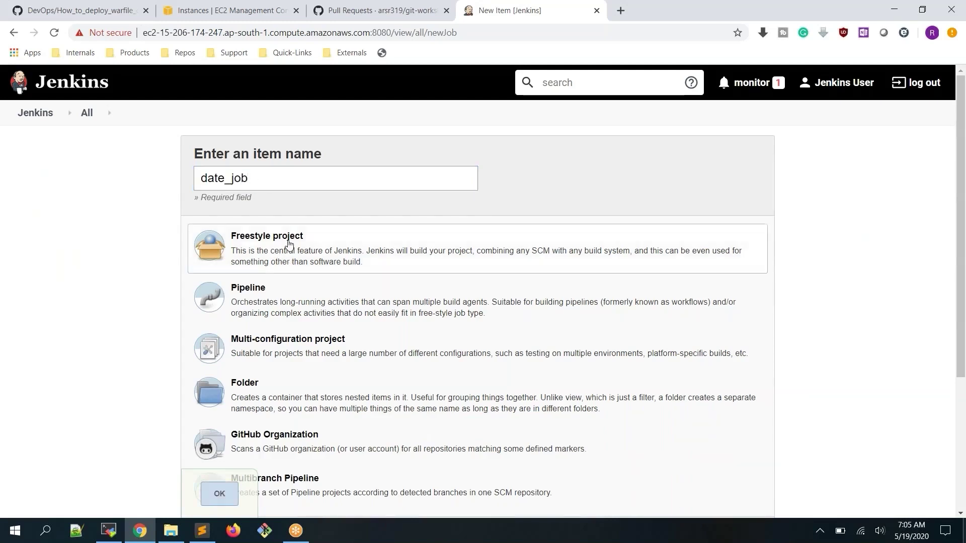
click(228, 497)
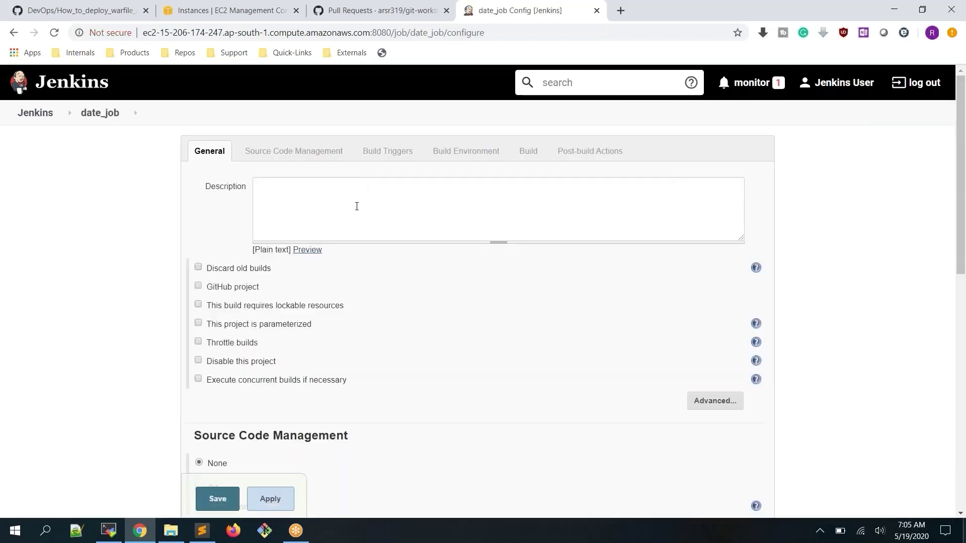
Give date_job the description 'this job displays current time'
click(364, 204)
text(this job)
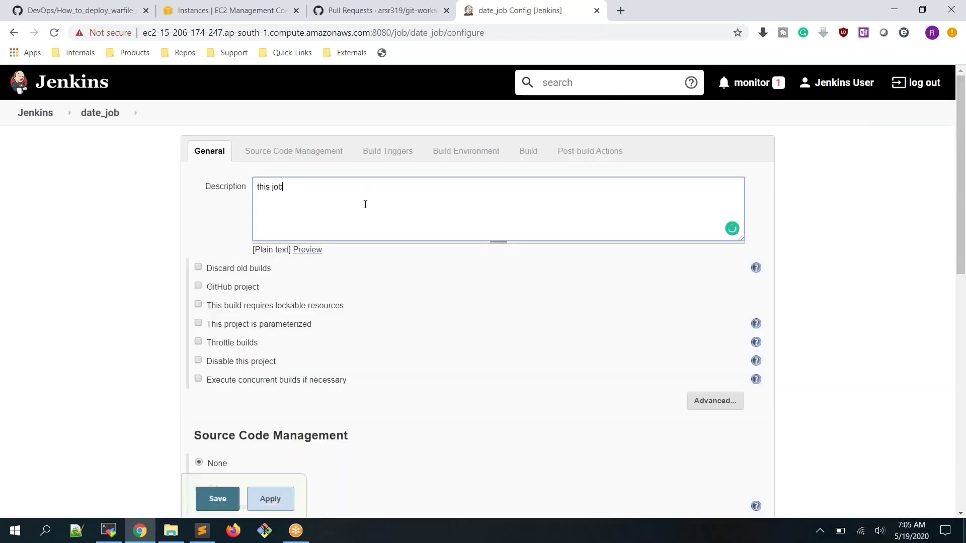
text( displays cu)
text(rent time)
scroll(468, 239, down, 4)
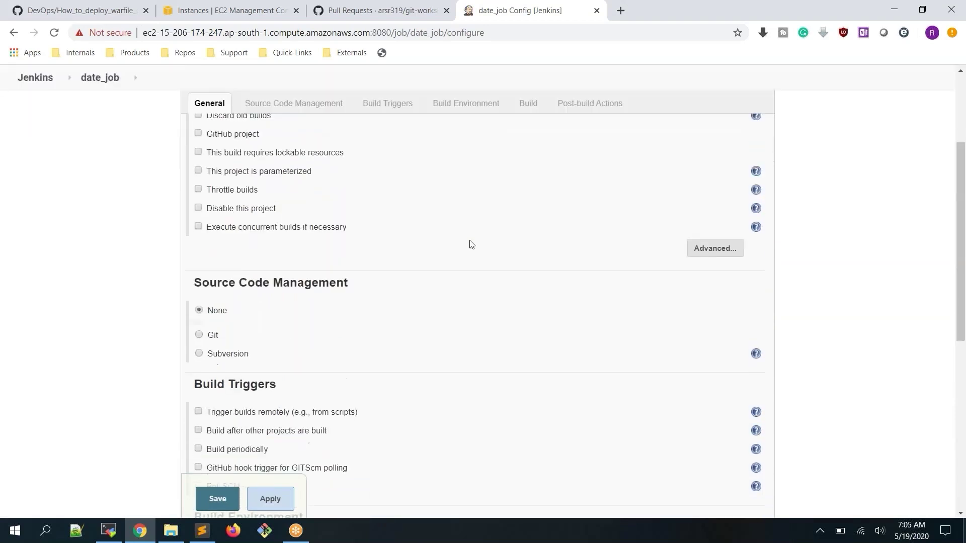
scroll(469, 244, down, 7)
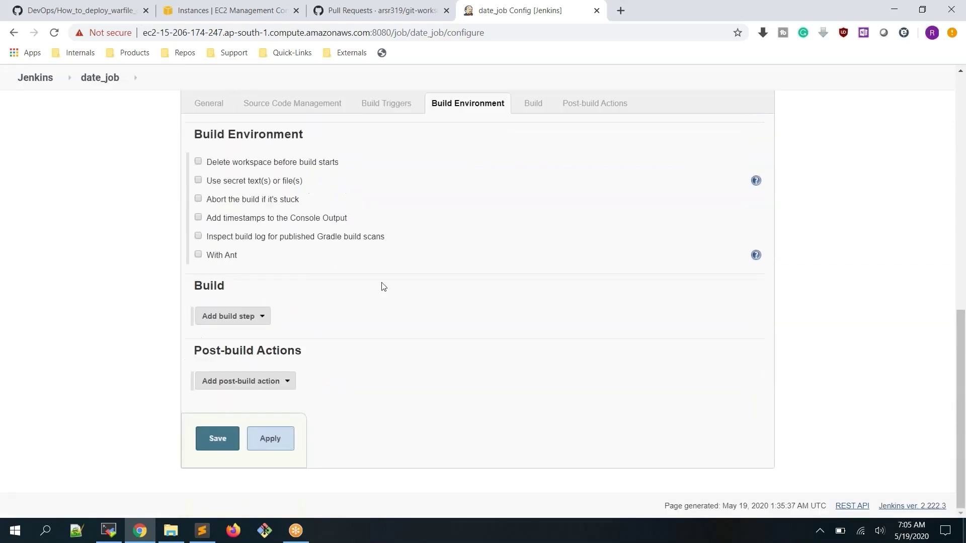
Add an Execute shell step with echo "current date and time is $(date)", then apply and save
click(262, 322)
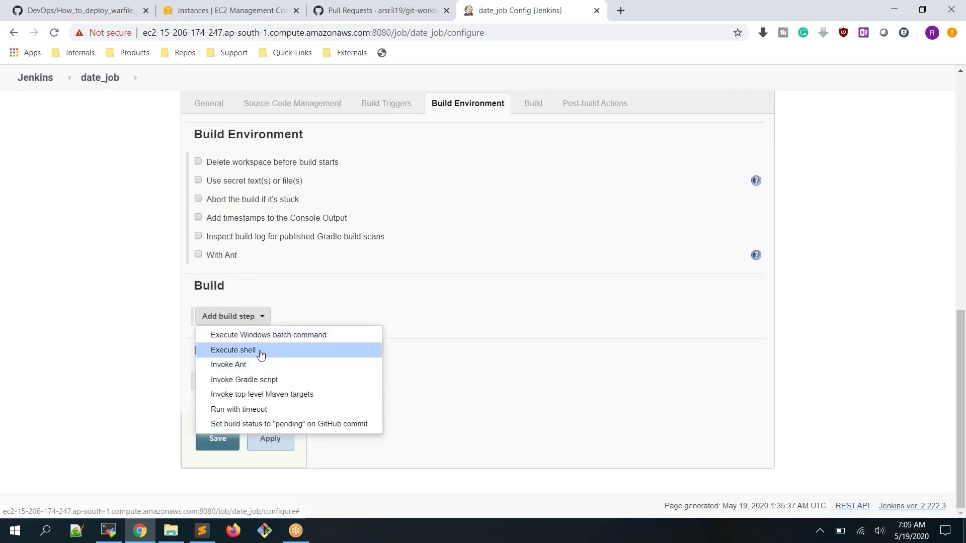
click(261, 356)
scroll(525, 282, down, 3)
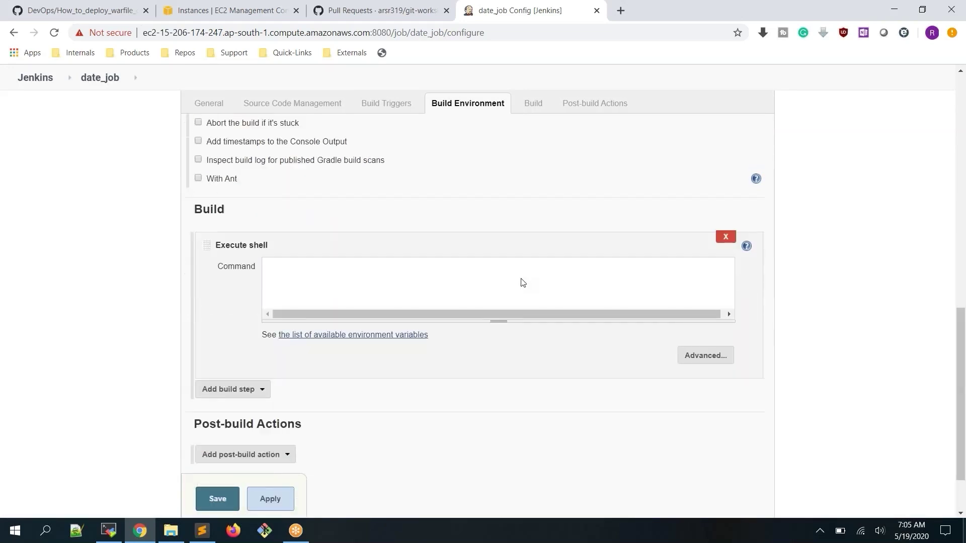
click(406, 217)
key(ctrl+v)
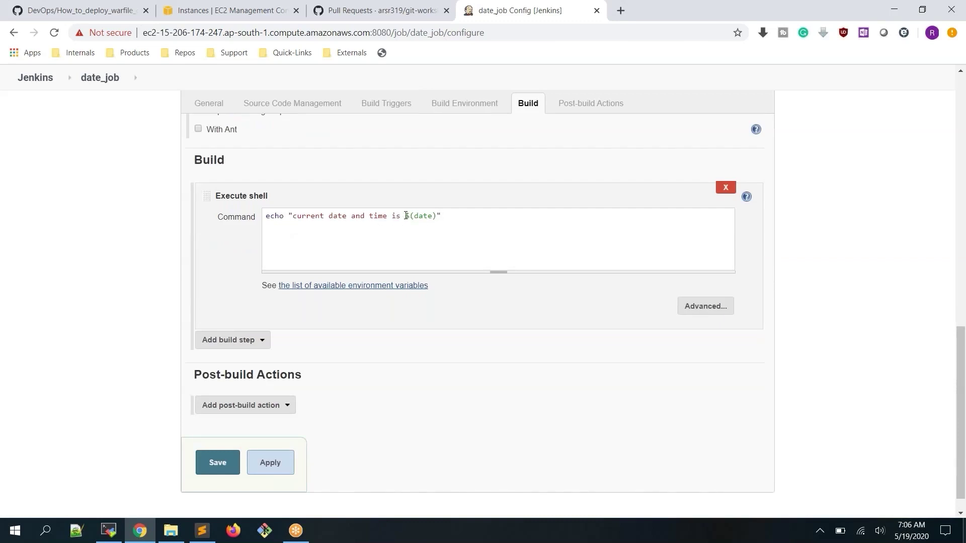
click(276, 460)
click(216, 463)
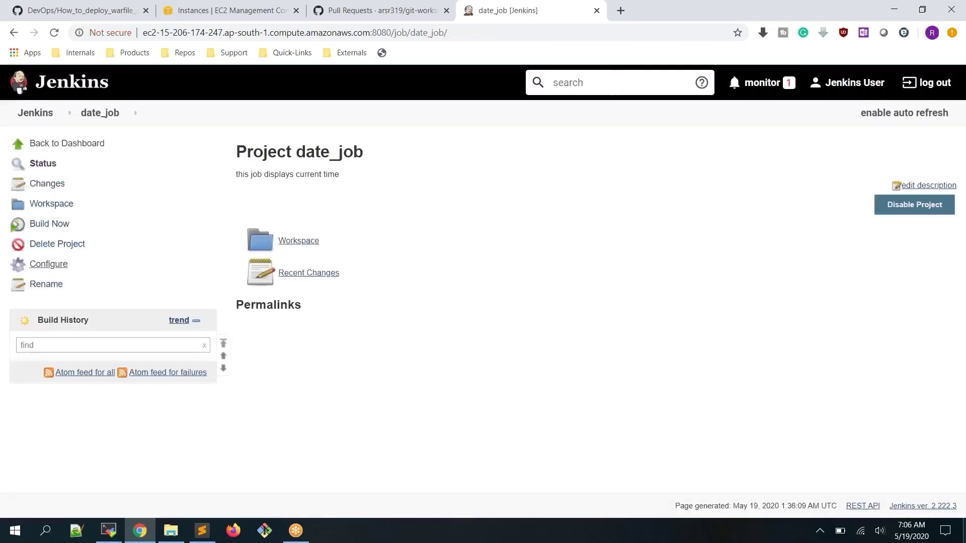
Build date_job and open build #1's console output
drag(211, 151, 491, 217)
click(491, 217)
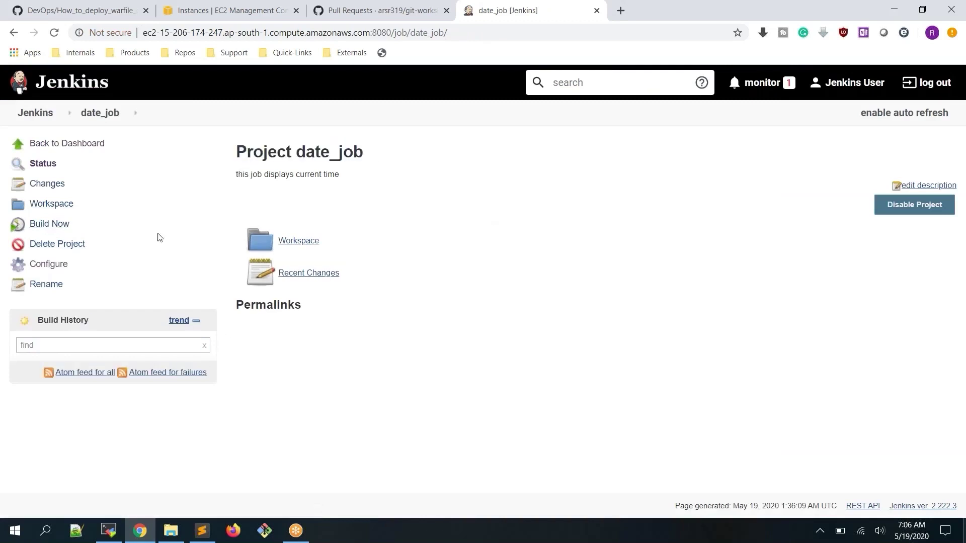
click(58, 224)
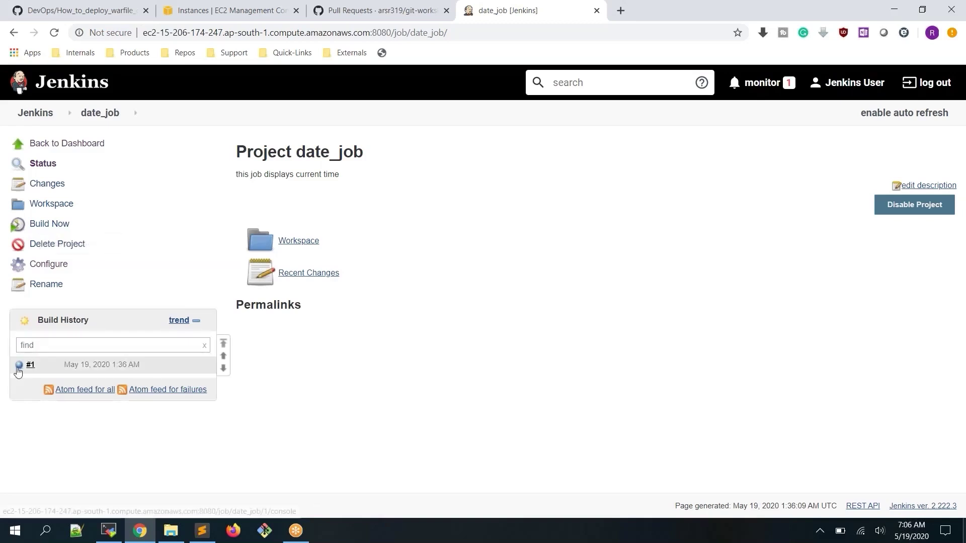
click(20, 367)
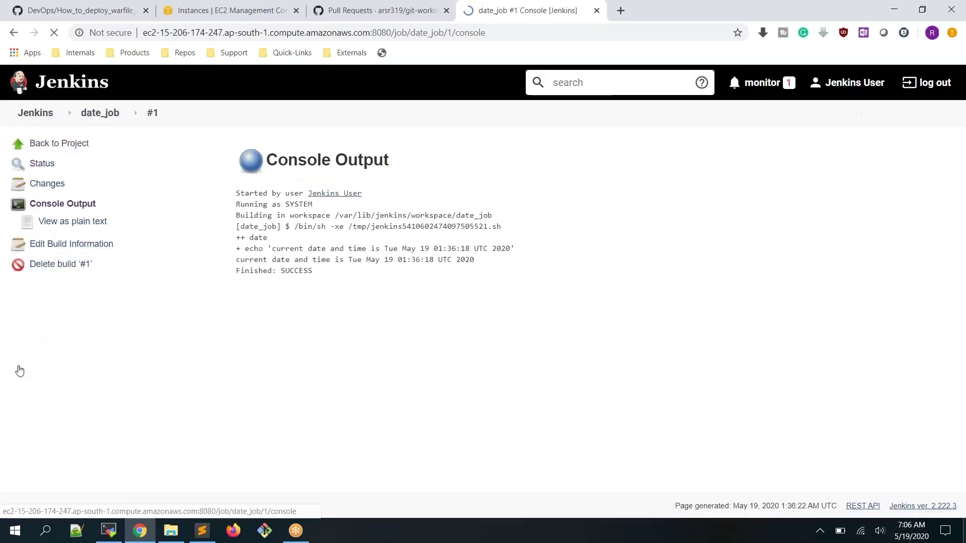
click(14, 33)
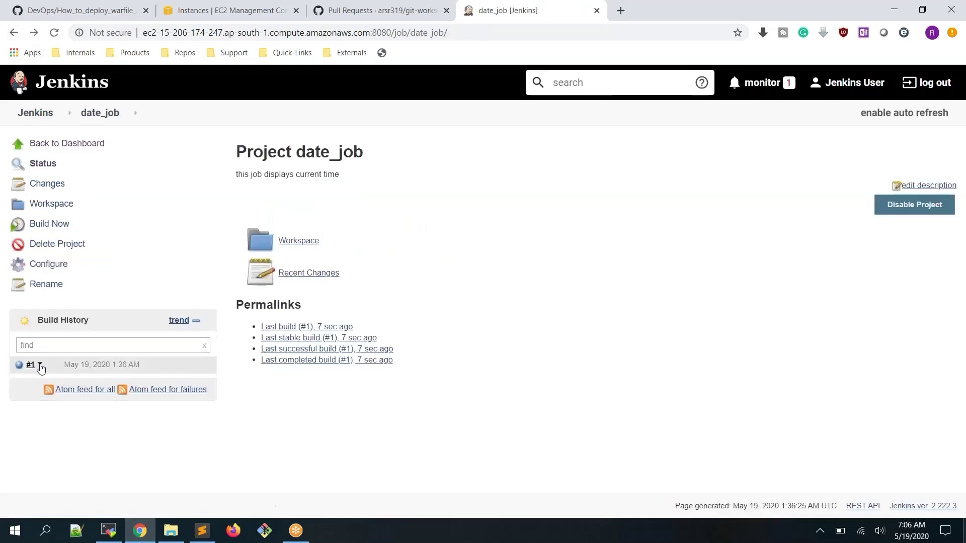
click(40, 366)
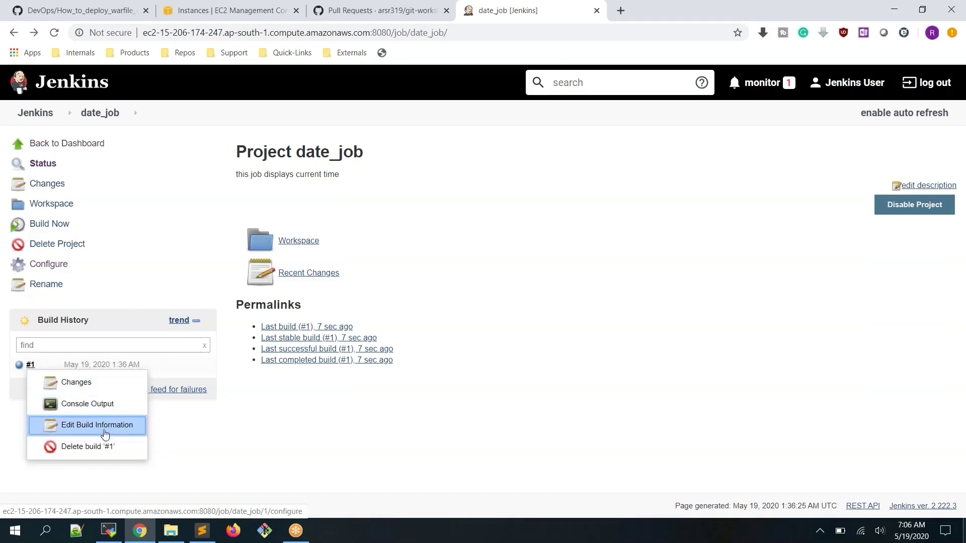
click(86, 410)
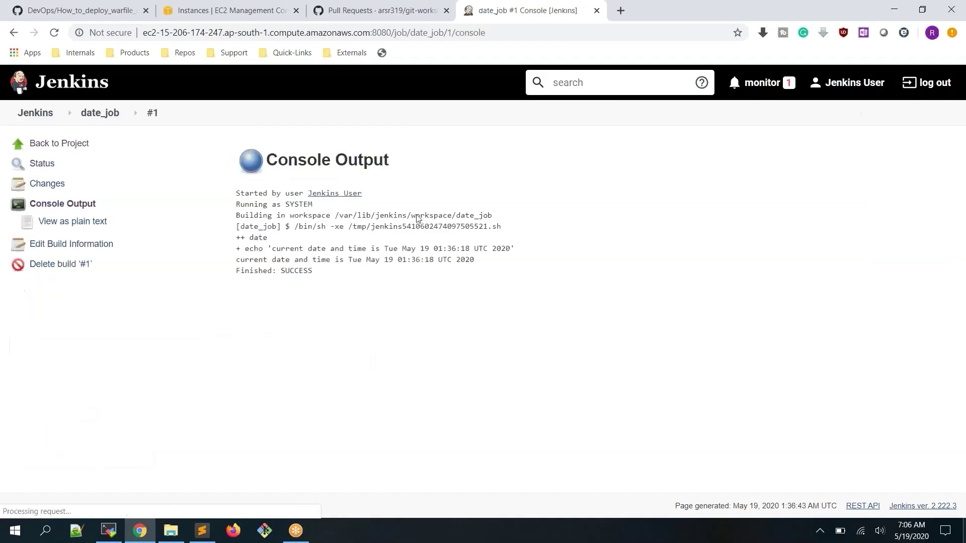
click(92, 116)
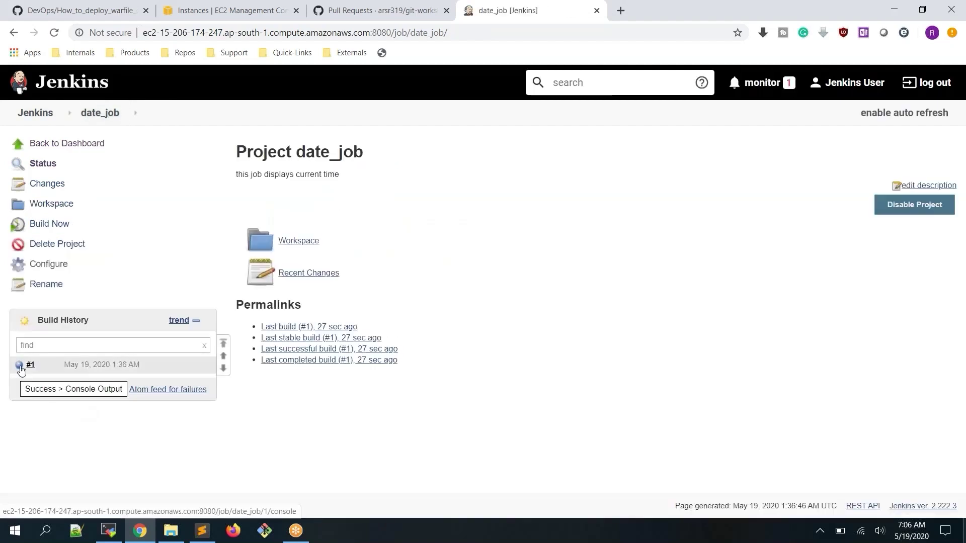
click(19, 365)
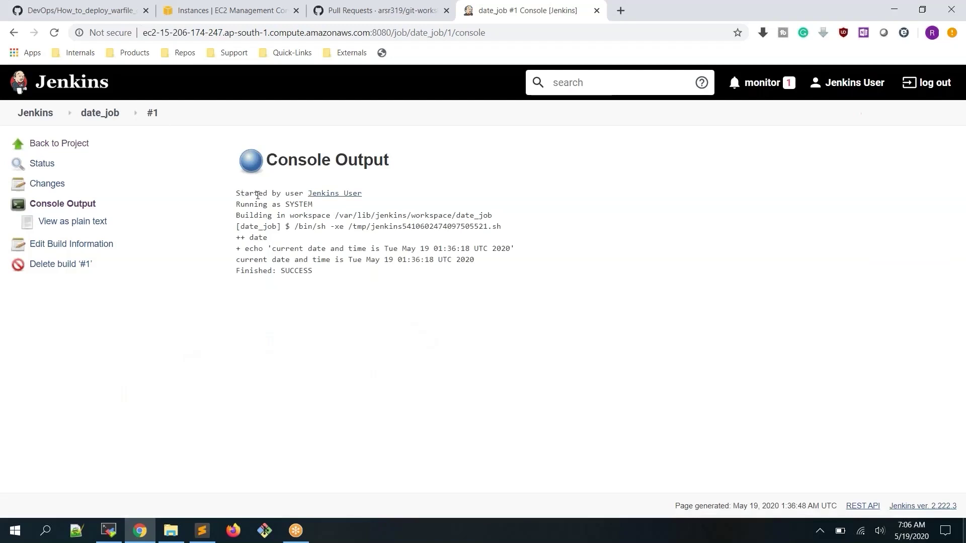
Highlight the workspace path, temporary script name, echo trace and the printed date and time line
key(ctrl+a)
click(473, 200)
double_click(403, 216)
click(414, 226)
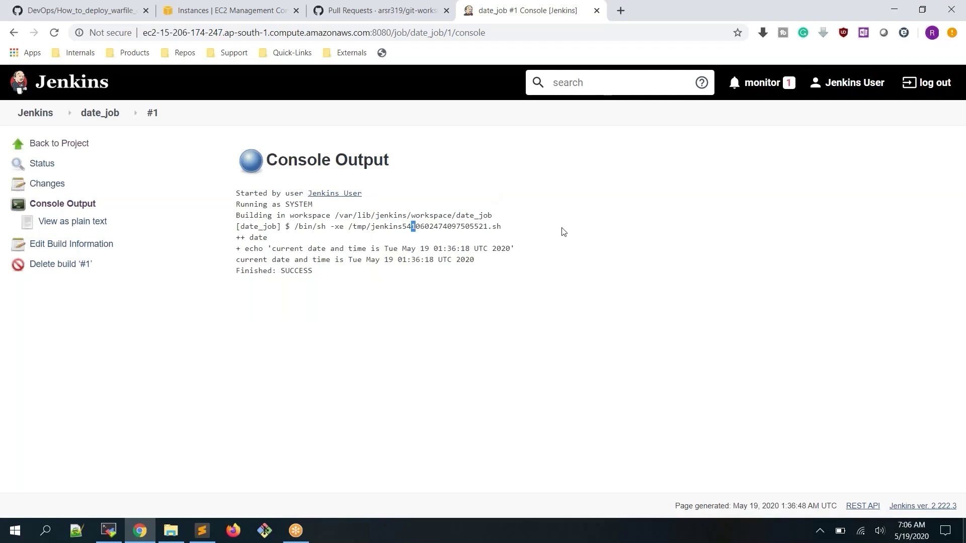
double_click(374, 228)
drag(444, 225, 501, 225)
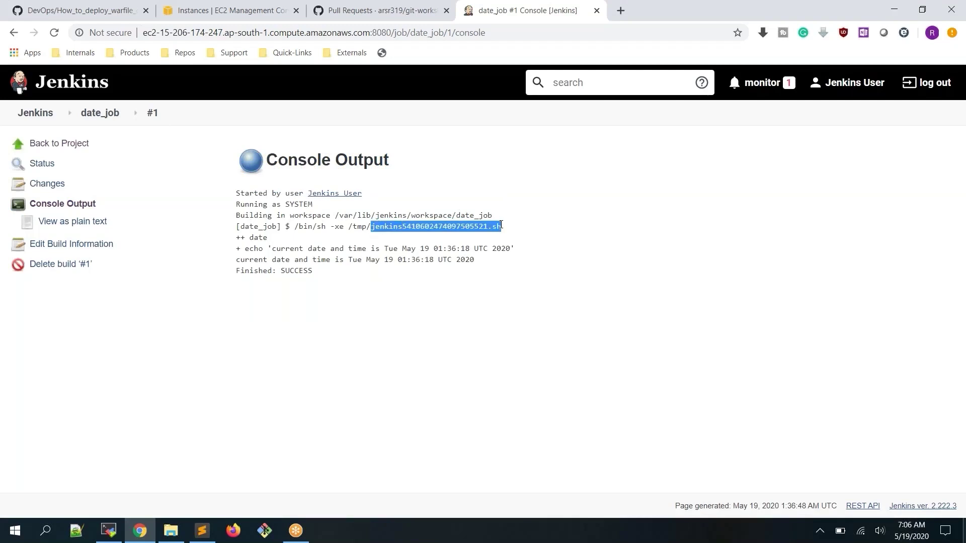
click(234, 254)
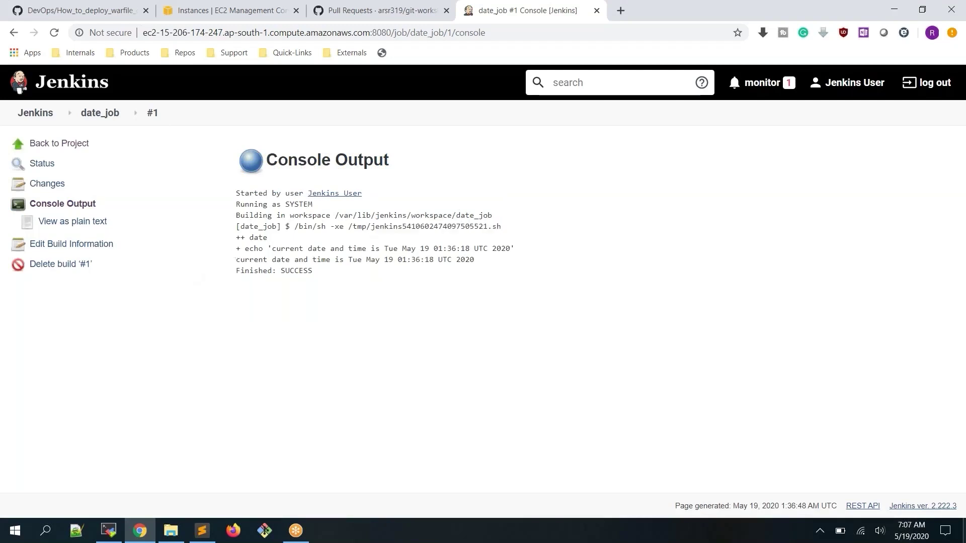
drag(235, 250, 538, 250)
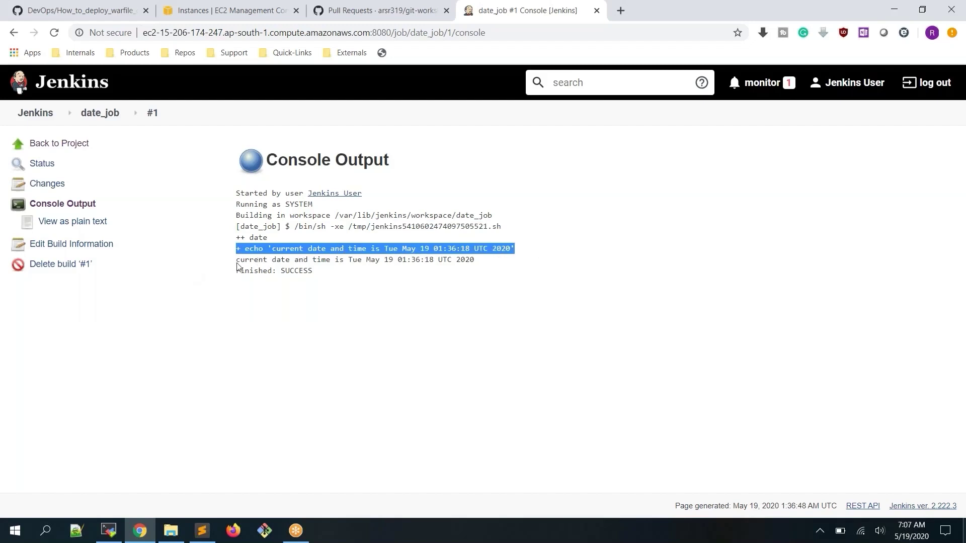
drag(237, 260, 456, 261)
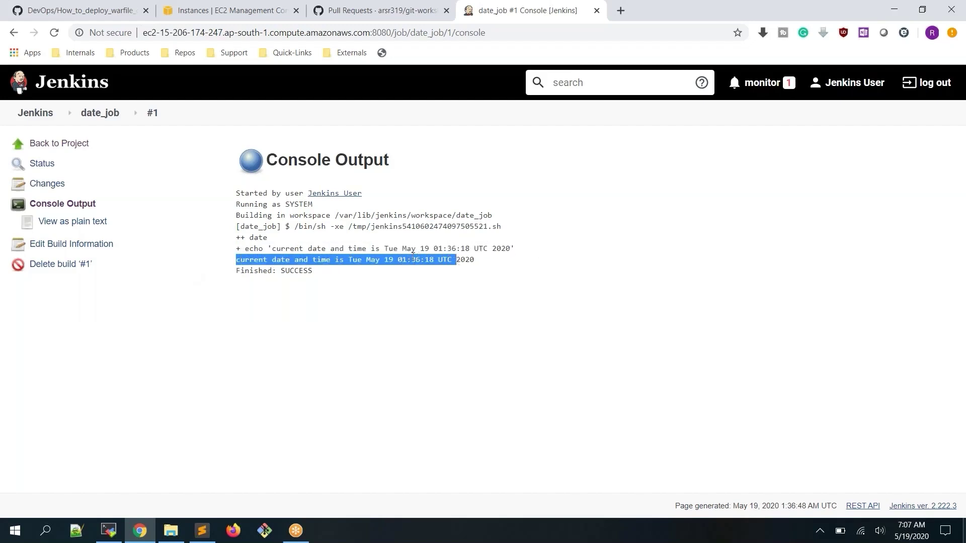
drag(398, 260, 422, 260)
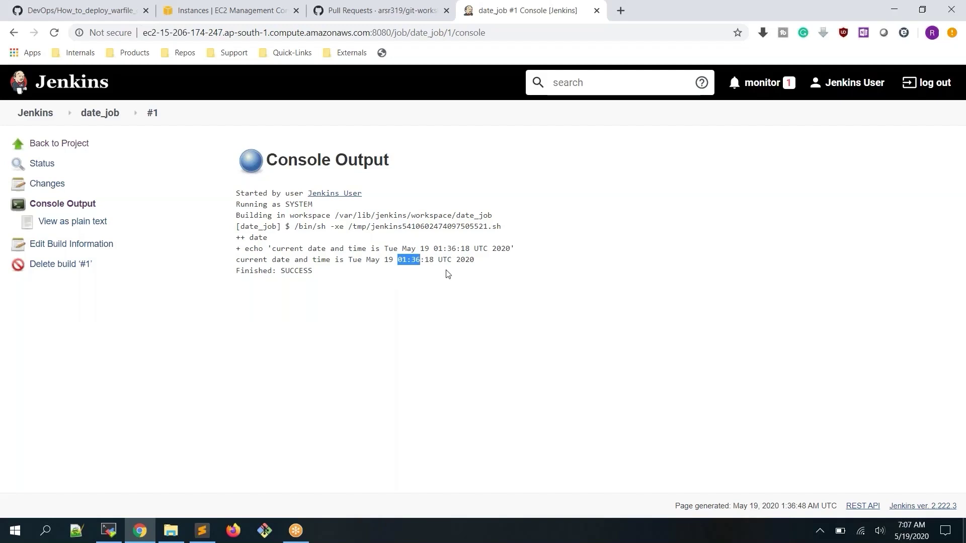
click(86, 114)
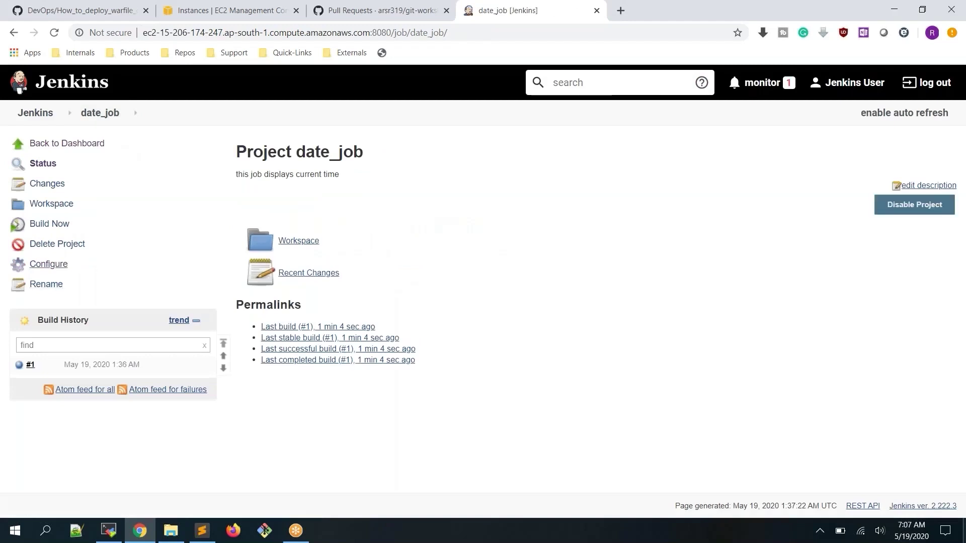
Build date_job again, check build #2's console shows the 1:37 time, and return to the dashboard
click(51, 226)
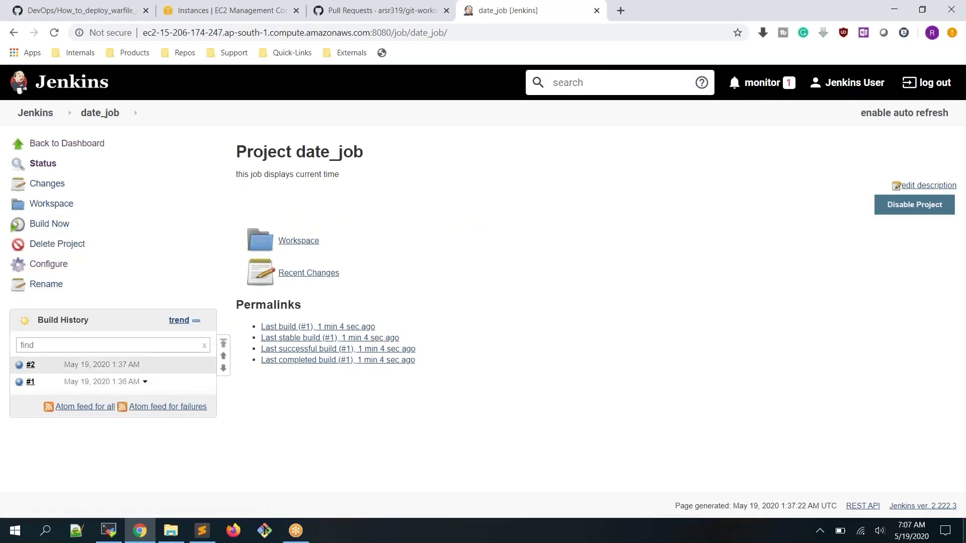
click(20, 368)
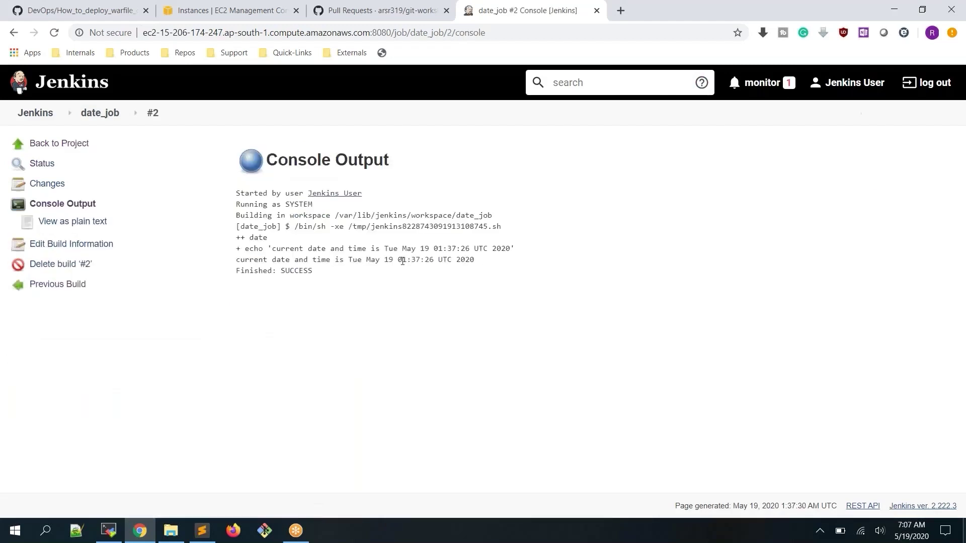
drag(402, 261, 420, 260)
click(460, 325)
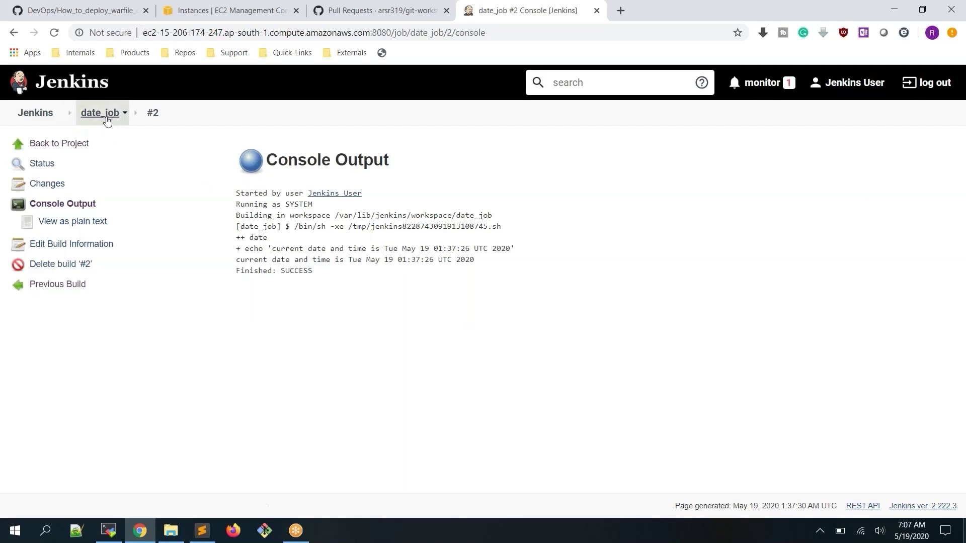
click(41, 117)
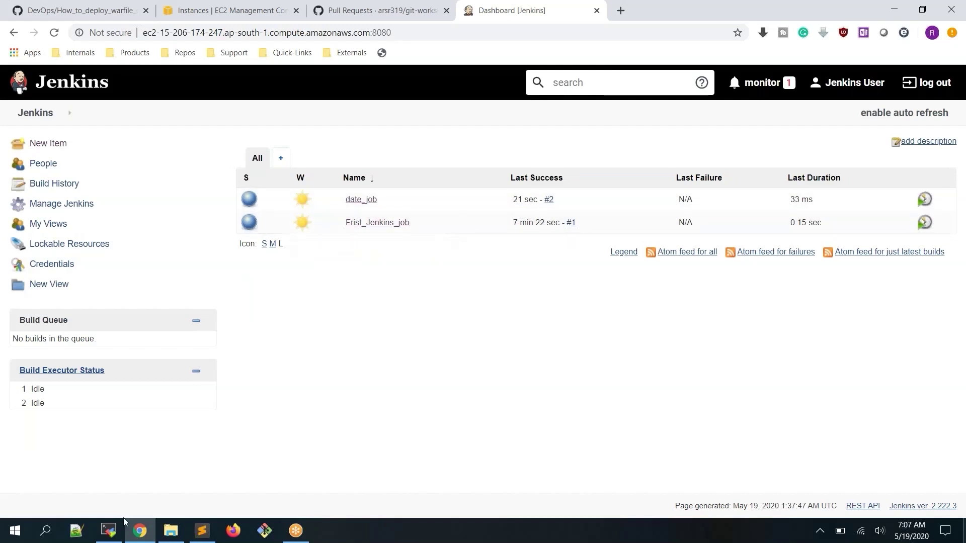
click(108, 531)
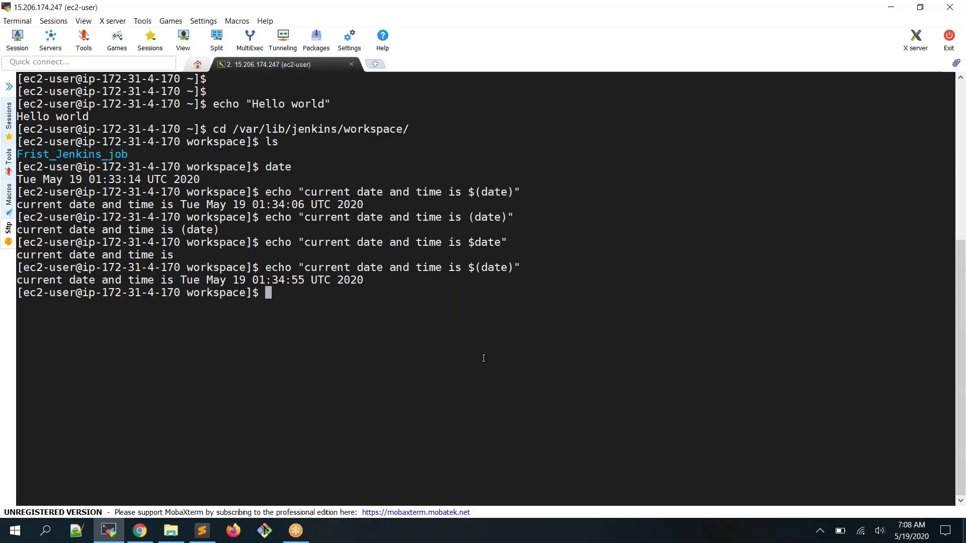
Clear the terminal and assign the full name to name without quotes
text(clear)
key(Return)
key(Return)
text(name)
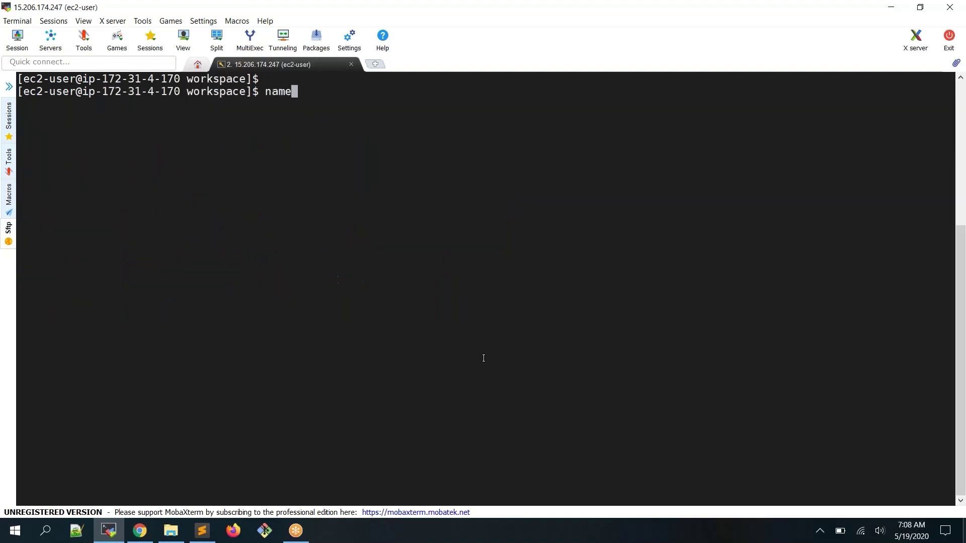
text(=AR Sh)
key(BackSpace)
text(hankar)
key(Return)
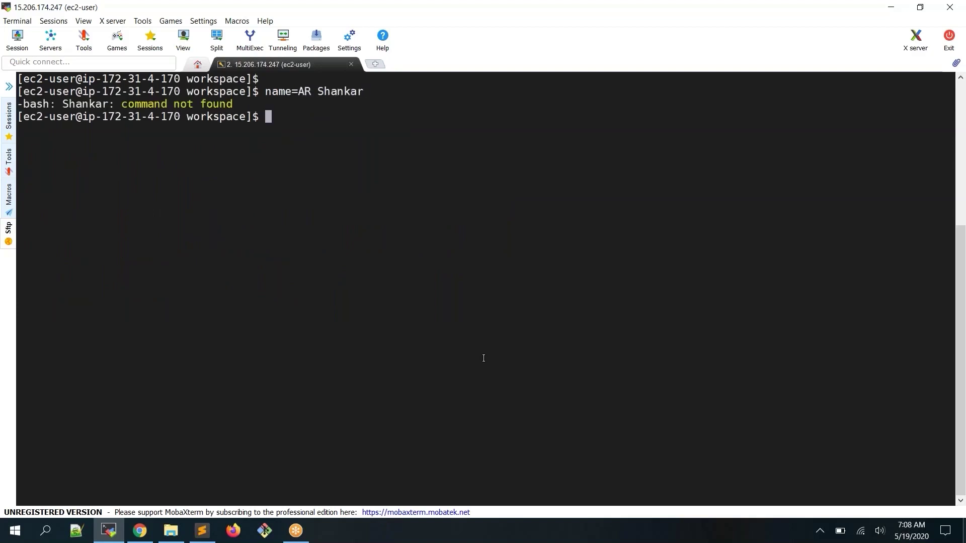
Re-run the name assignment with the two-word value wrapped in double quotes
key(Up)
key(Left)
key(Right)
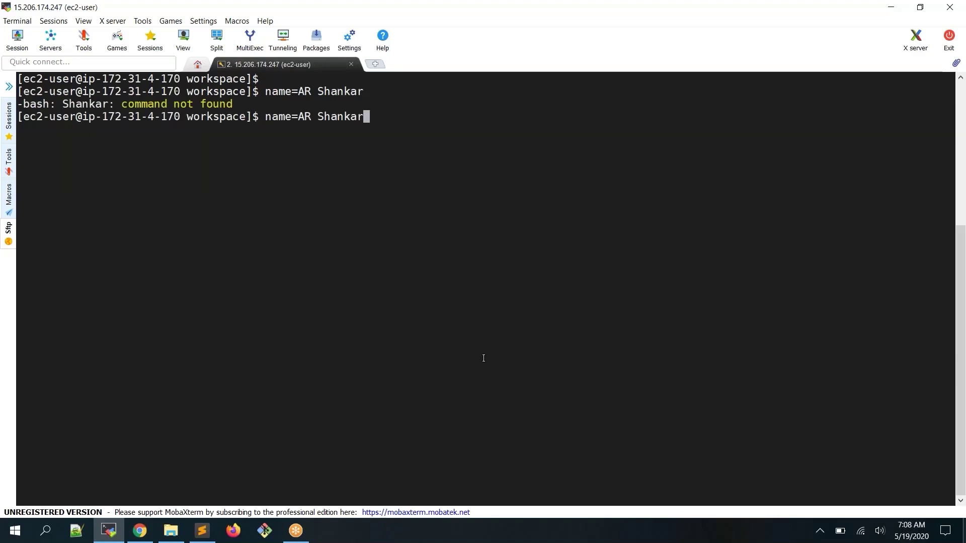
text(")
key(Left)
key(Left)
key(Left)
key(Left)
key(Left)
key(Left)
key(Left)
key(Left)
key(Left)
key(Left)
key(Left)
text(")
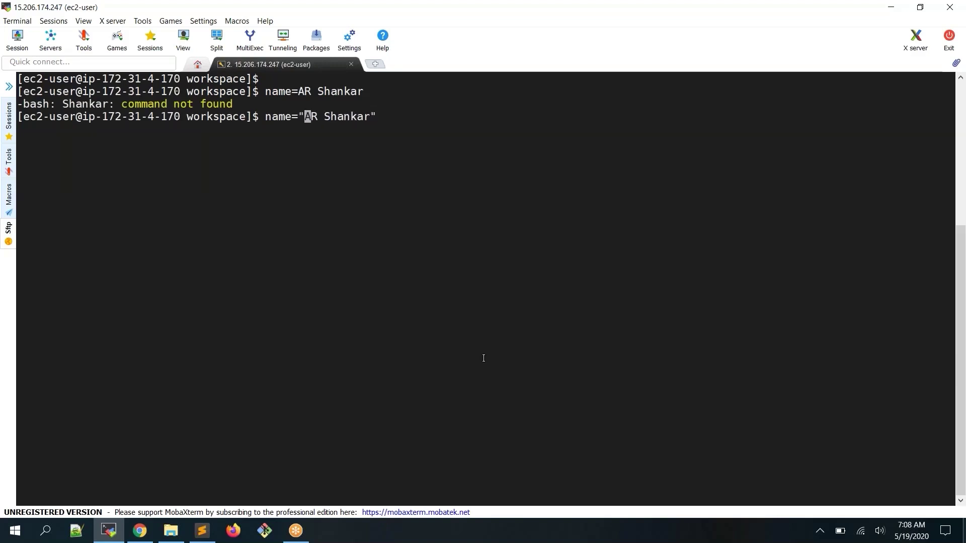
key(Return)
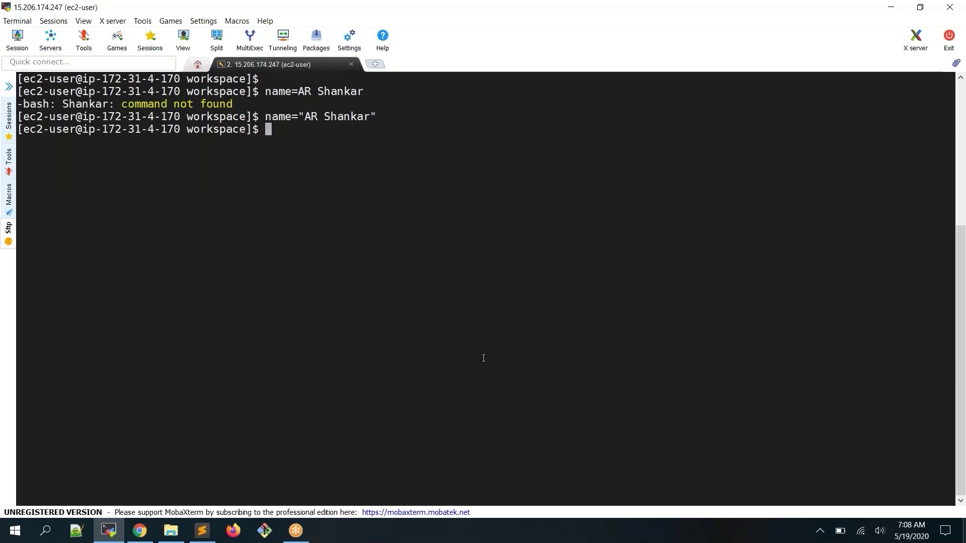
Run echo name, then echo $name to print the variable's value
text(echo name)
key(Return)
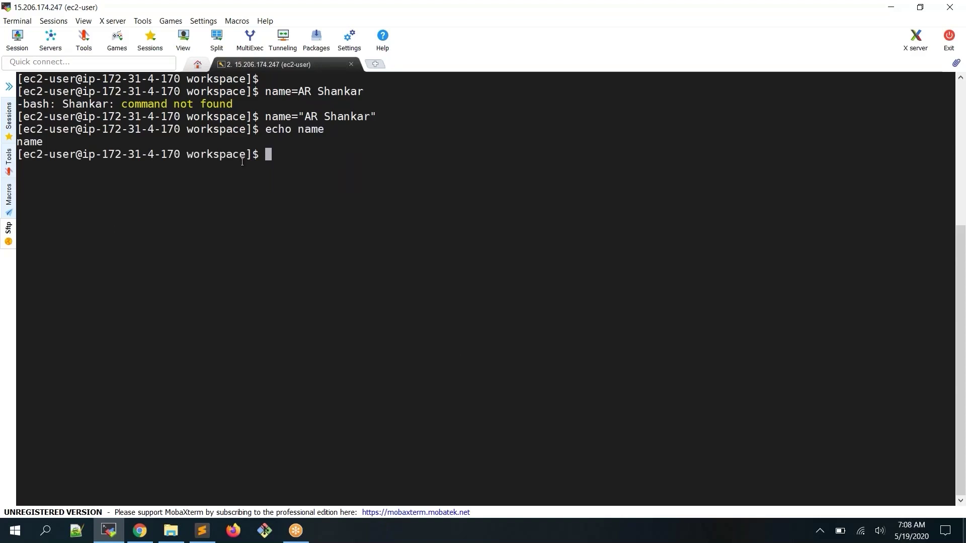
double_click(308, 129)
key(Up)
key(Left)
key(Left)
key(Left)
key(Left)
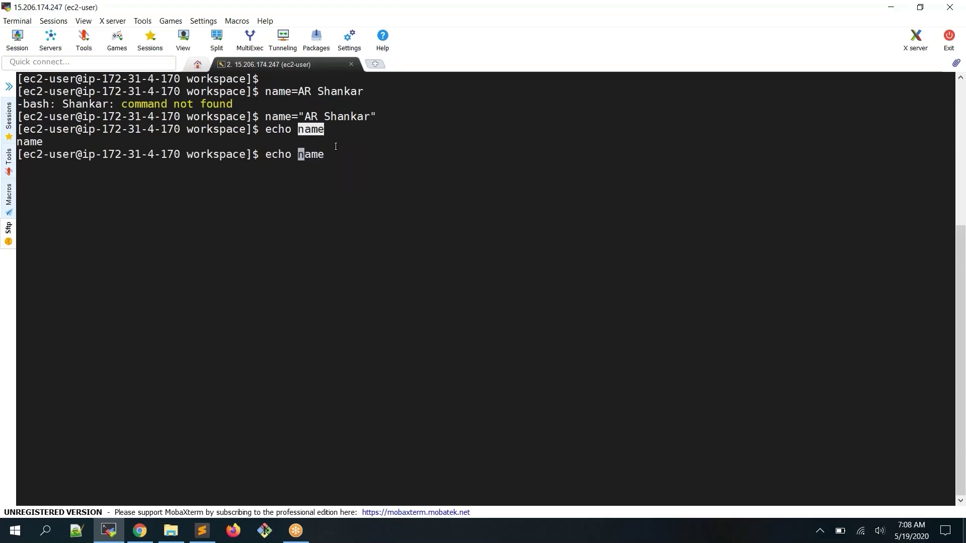
text($)
key(Return)
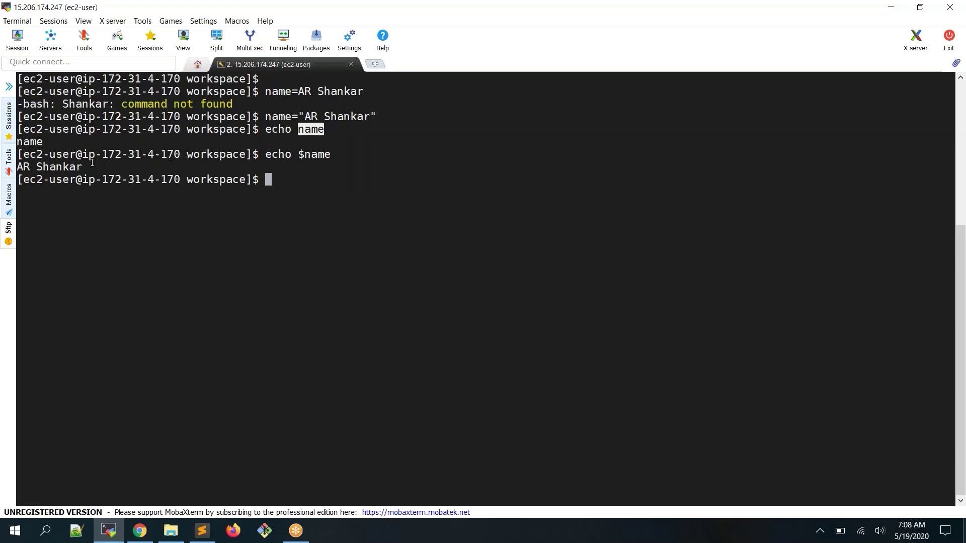
Print the stored name in a sentence with echo "my name is $name"
drag(301, 155, 327, 155)
click(76, 166)
drag(84, 168, 18, 169)
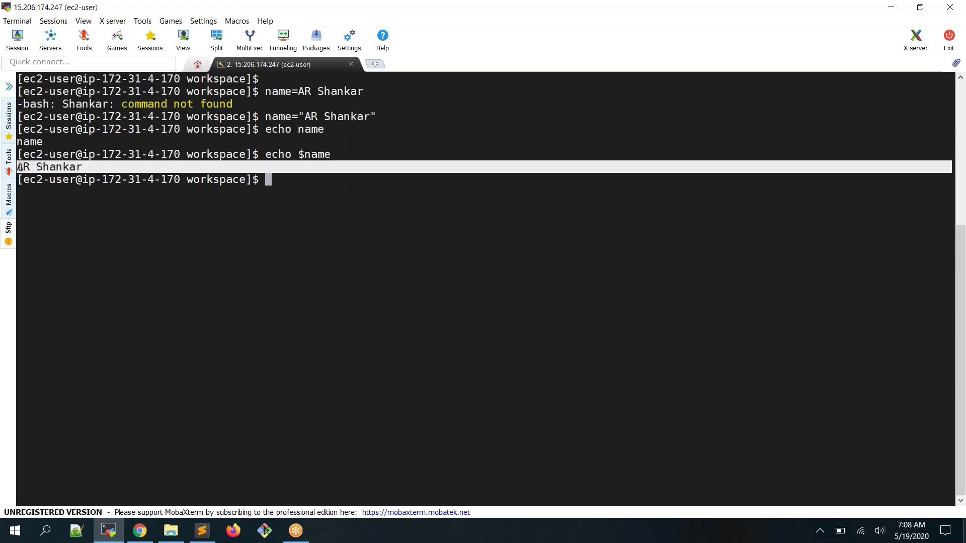
click(72, 169)
text(ech)
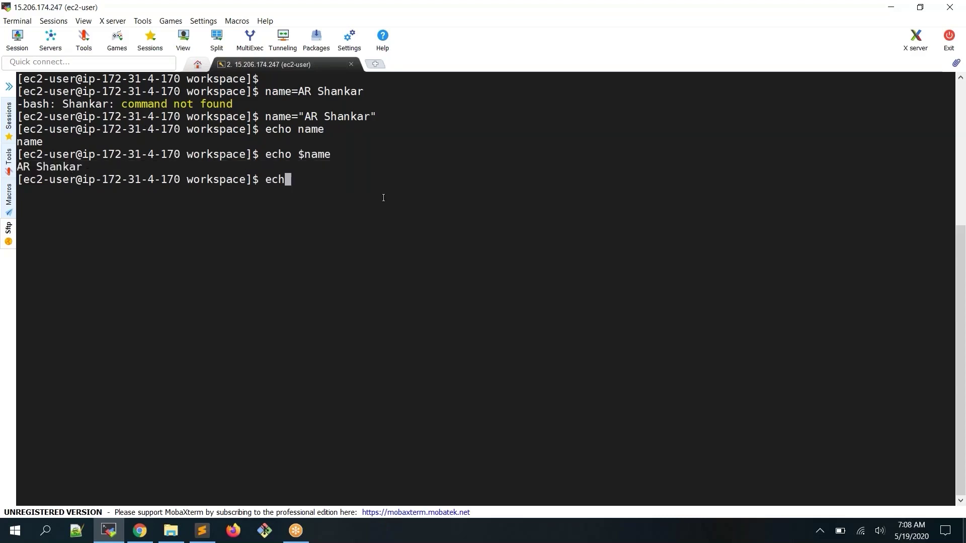
text(o "my name is $)
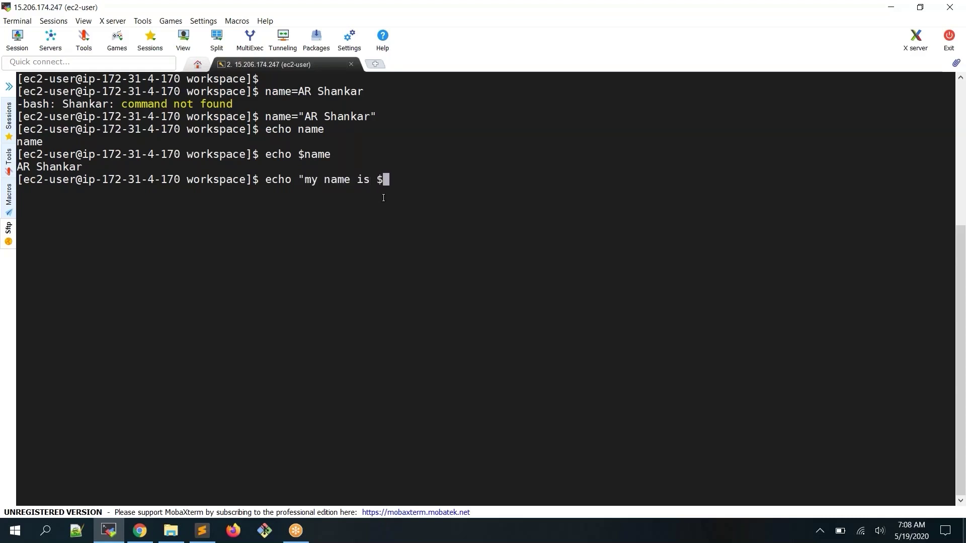
text(name")
key(Return)
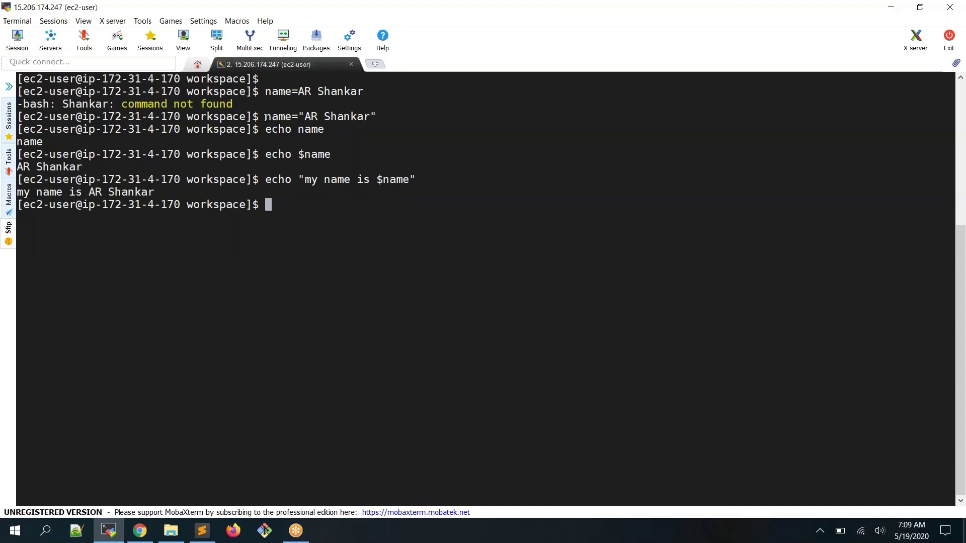
drag(266, 118, 372, 117)
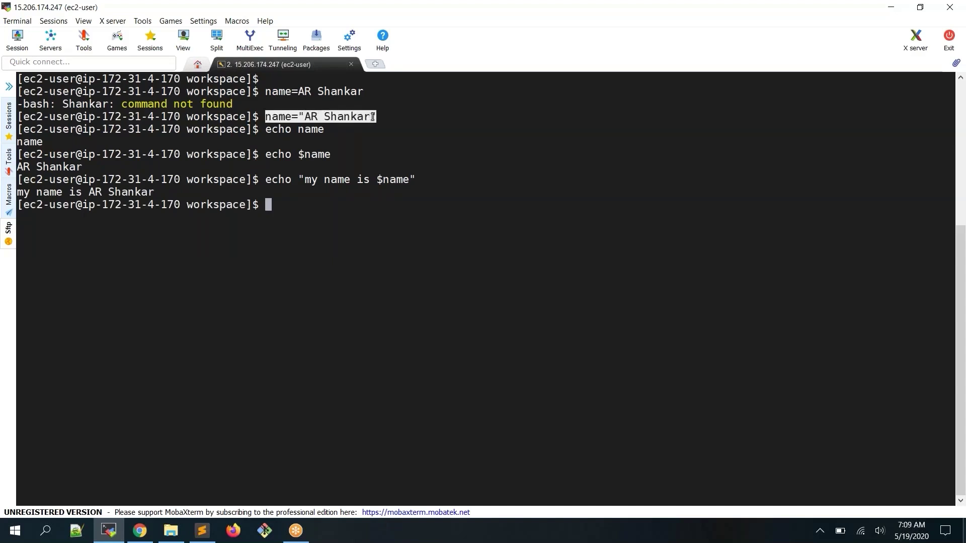
drag(268, 180, 412, 178)
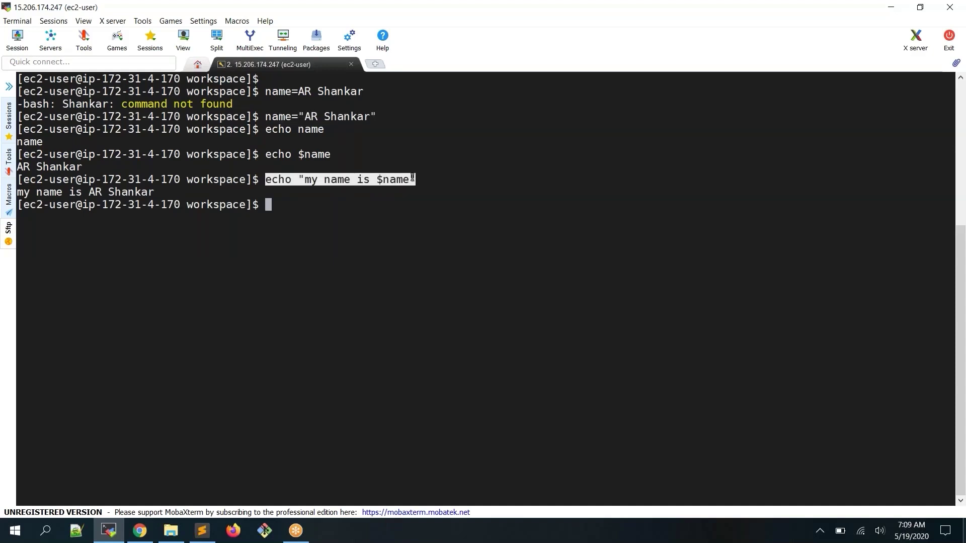
click(463, 214)
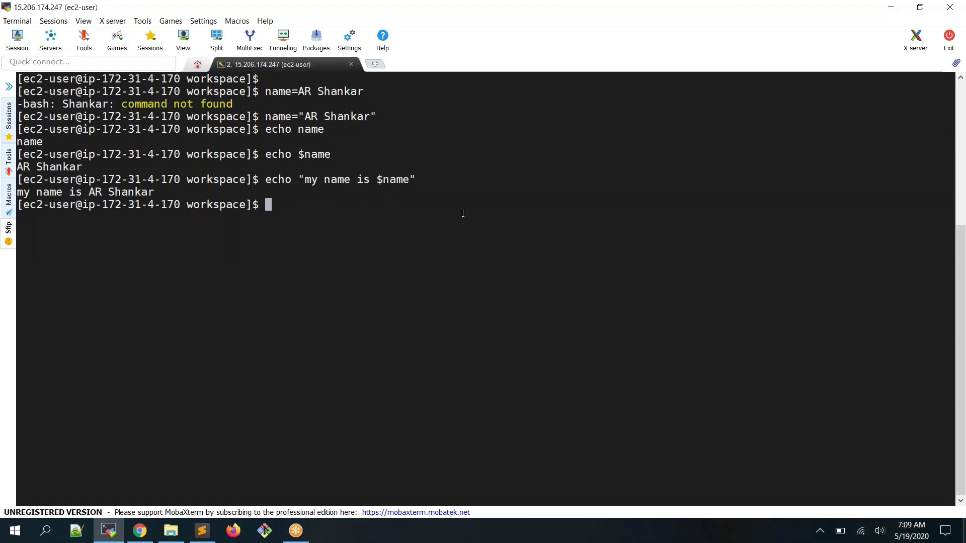
Assign the first name to first_name and the surname to second_name
text(m)
key(BackSpace)
text(first)
key(BackSpace)
key(BackSpace)
text(st_name=AR)
key(Return)
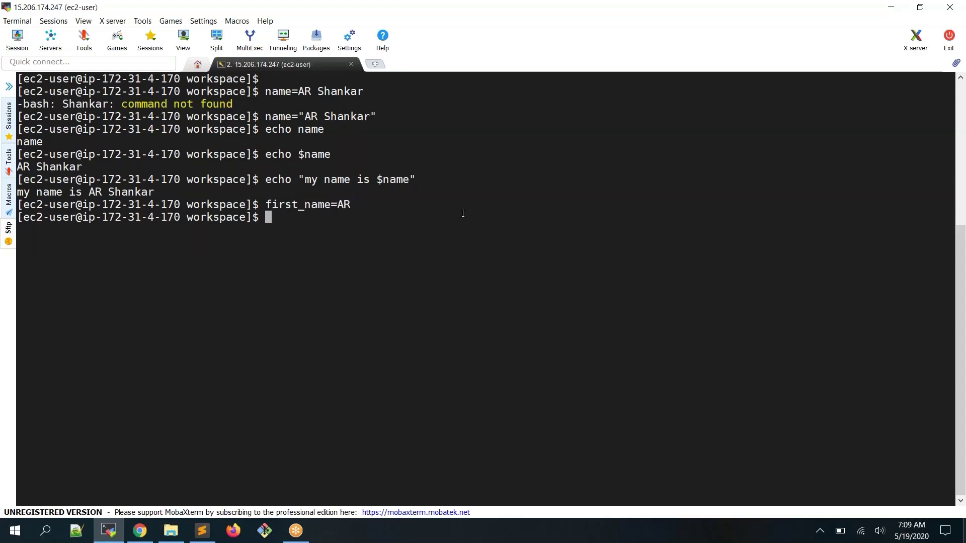
text(second_name=Shankar)
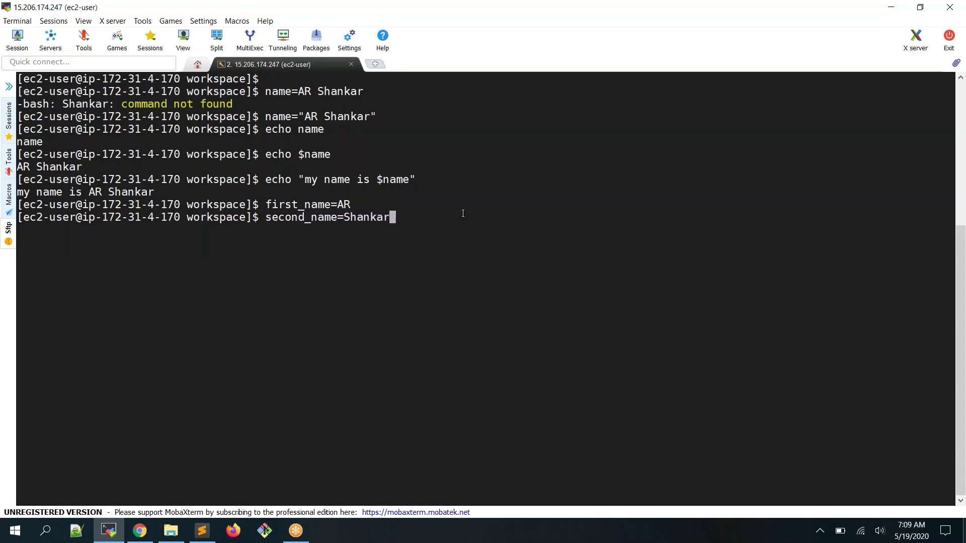
key(Return)
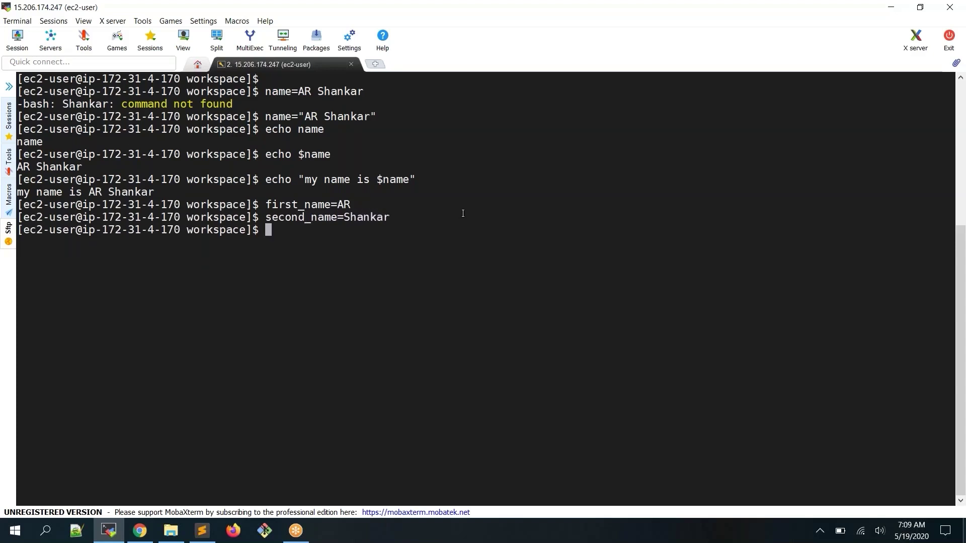
Run echo "my name is $first_name $second_name" to print the combined full name
drag(312, 207, 324, 207)
text(echo "my am)
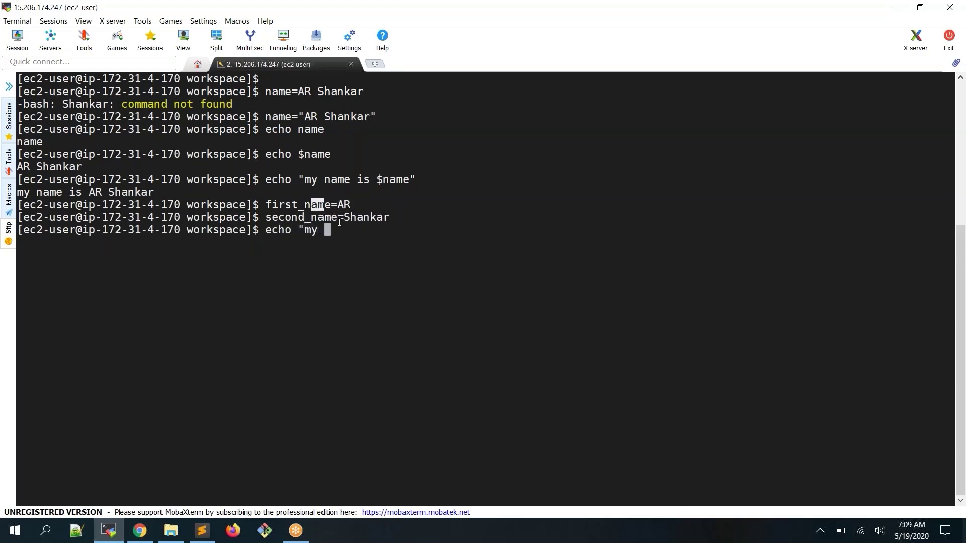
key(BackSpace)
key(BackSpace)
text(name is)
double_click(299, 205)
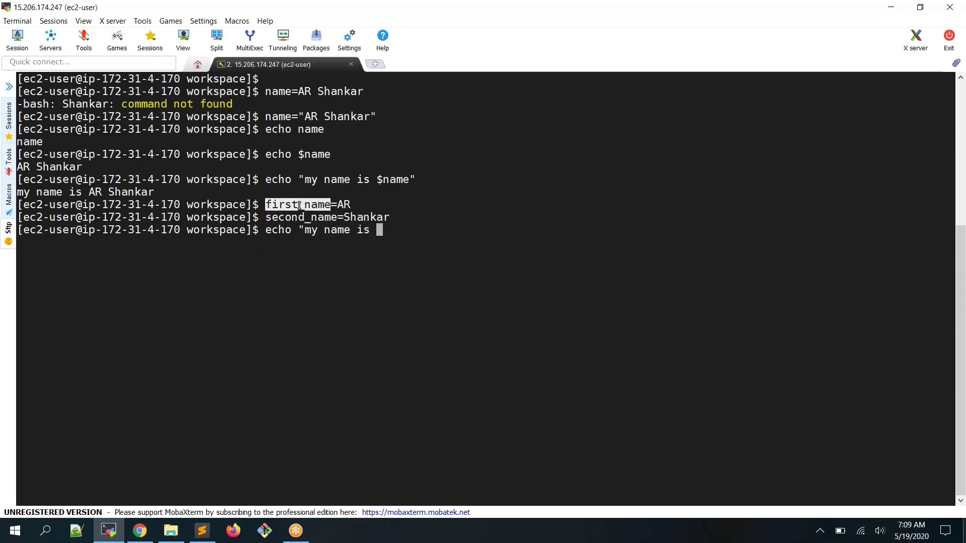
text($)
right_click(298, 205)
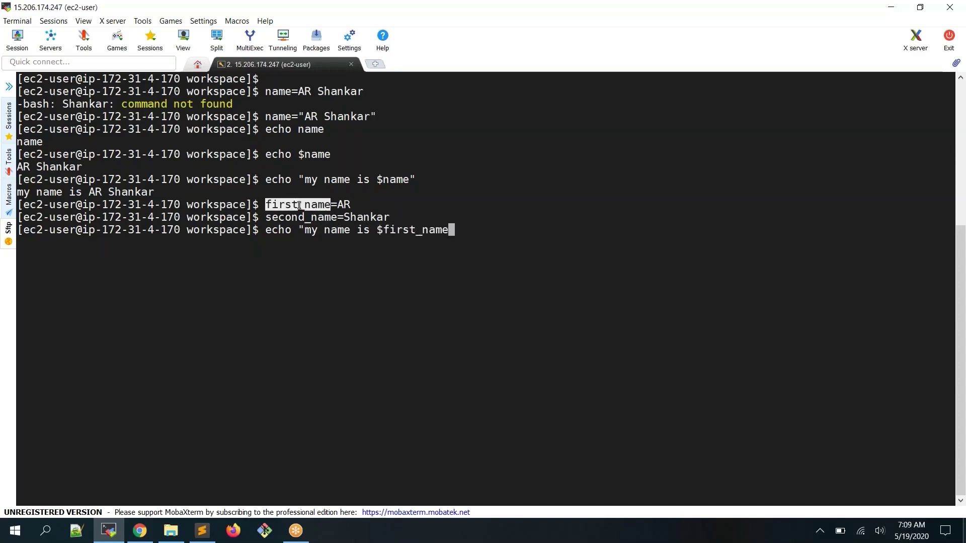
double_click(325, 217)
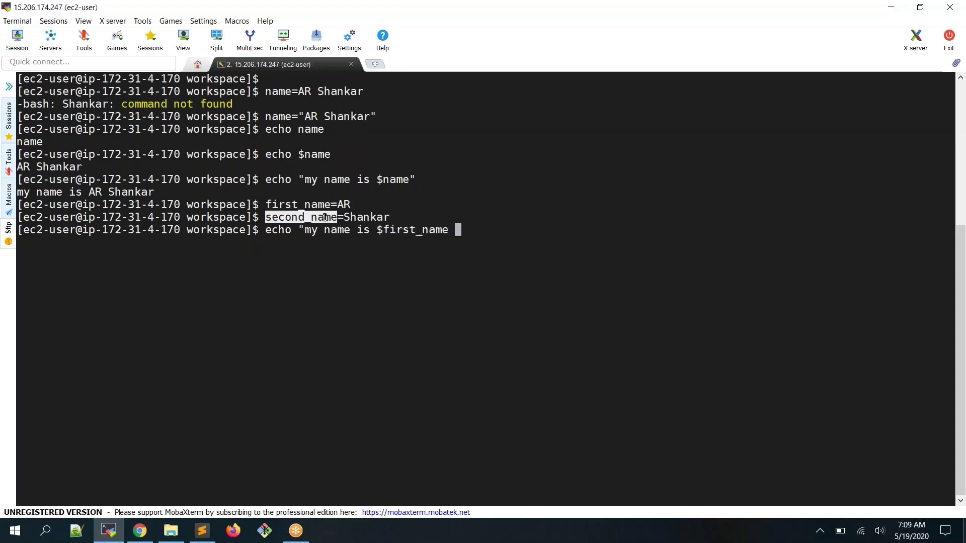
text($)
right_click(325, 217)
text(")
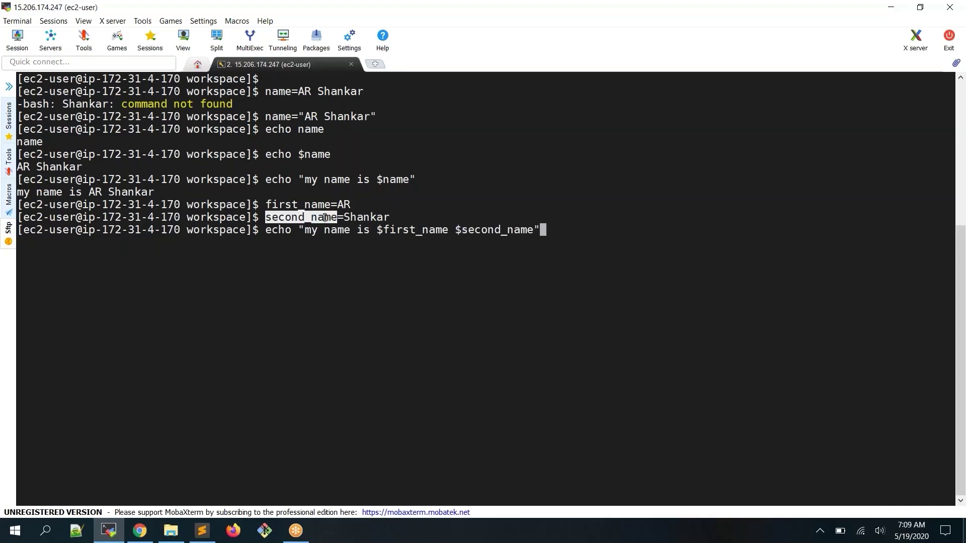
key(Return)
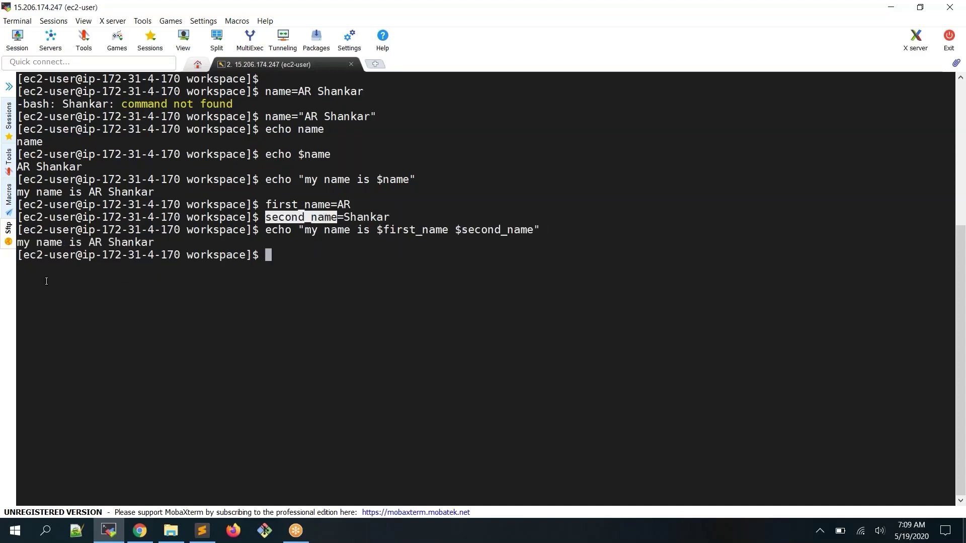
drag(153, 242, 17, 243)
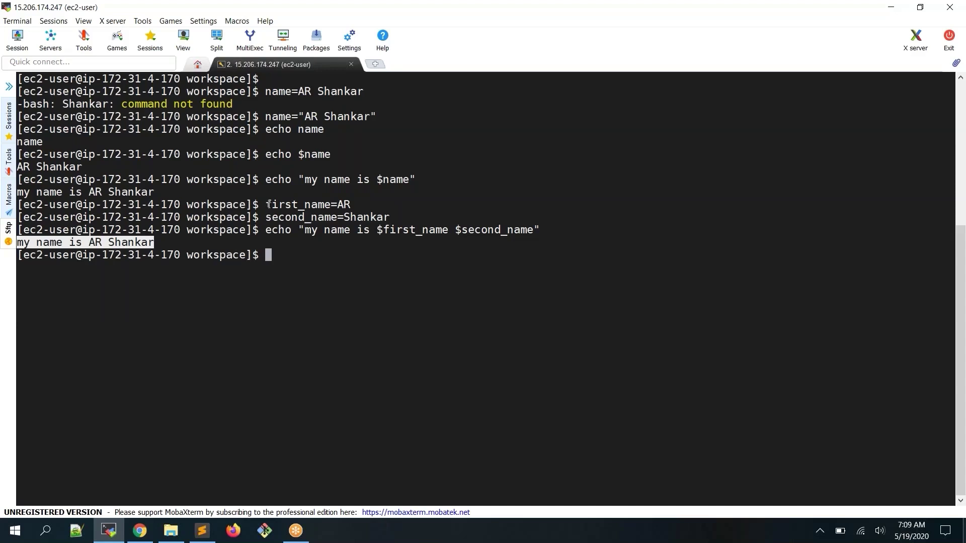
drag(269, 204, 536, 226)
key(ctrl+c)
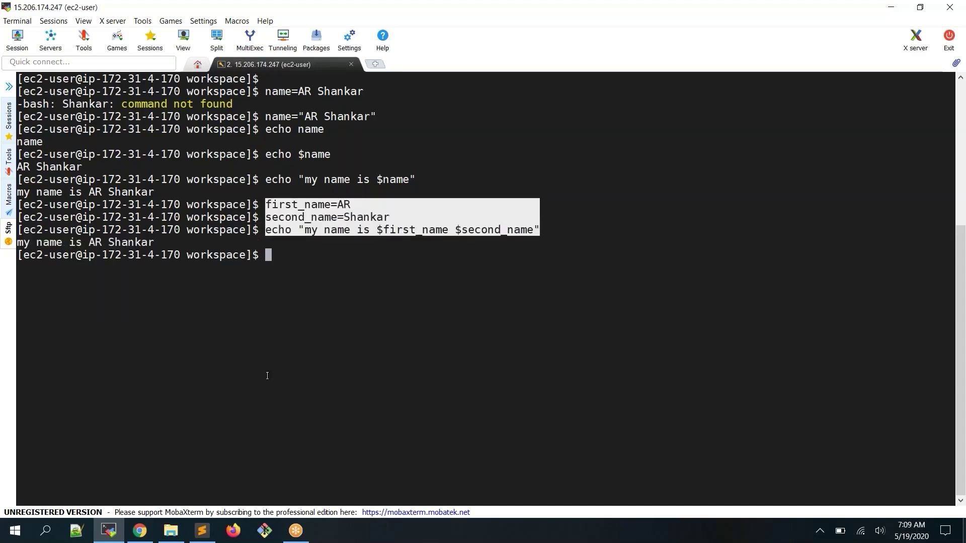
From the dashboard, create a new item test_job of type Freestyle project
click(140, 531)
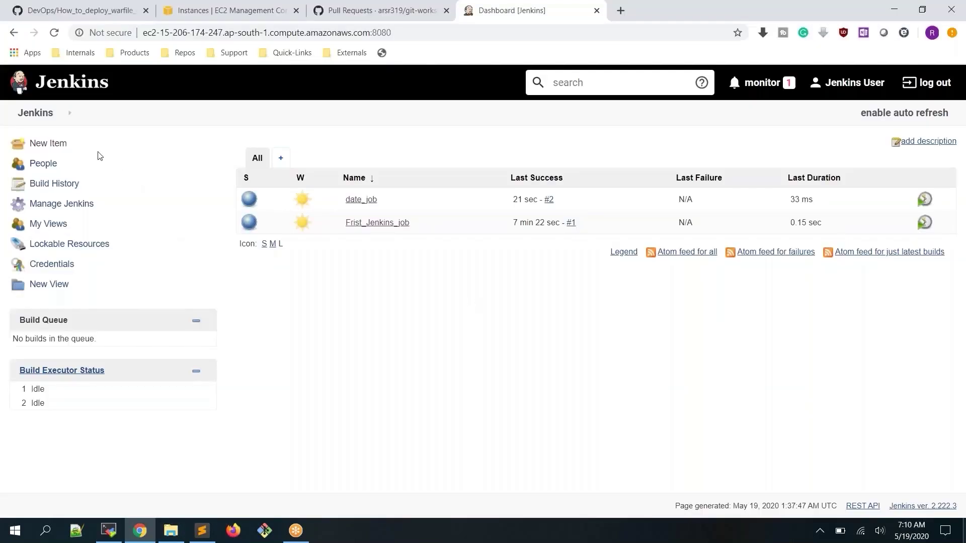
click(49, 146)
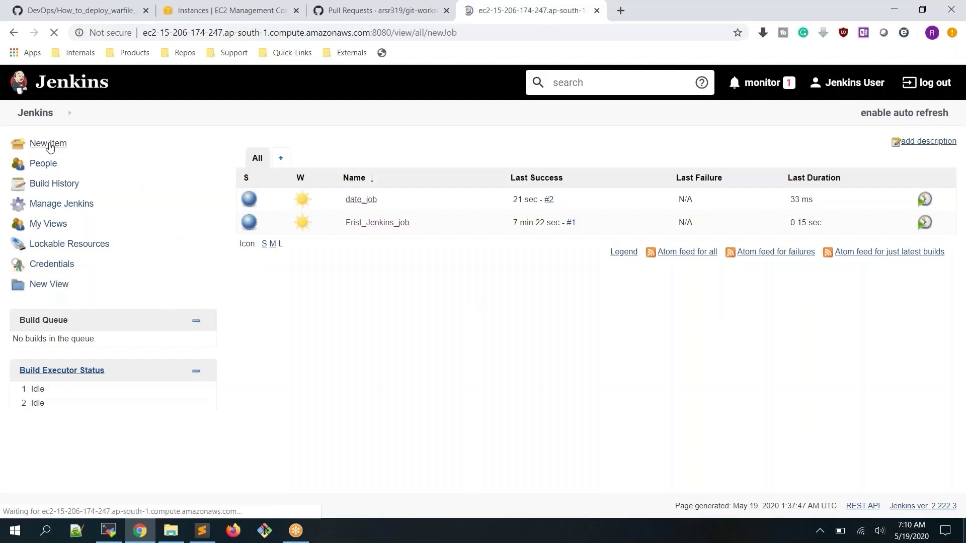
click(298, 180)
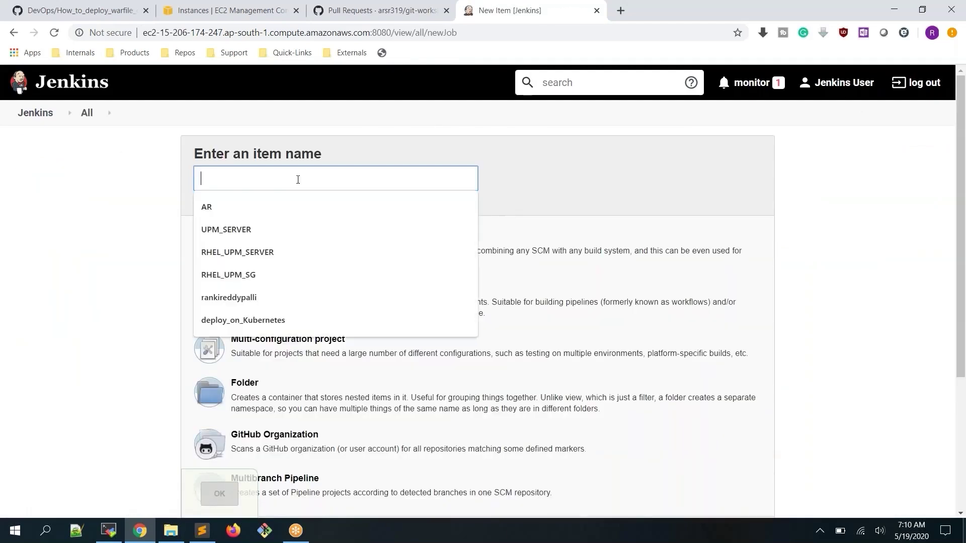
text(test_)
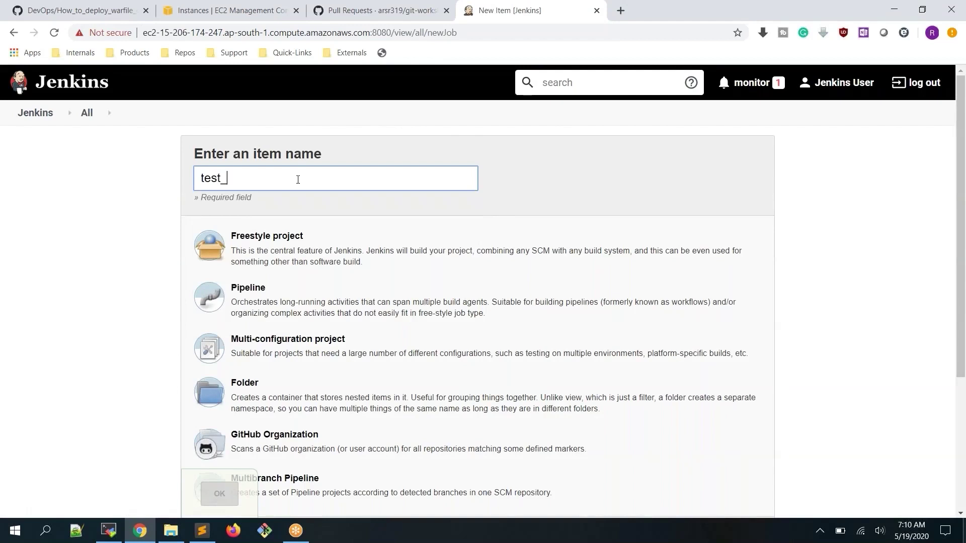
text(job)
click(282, 250)
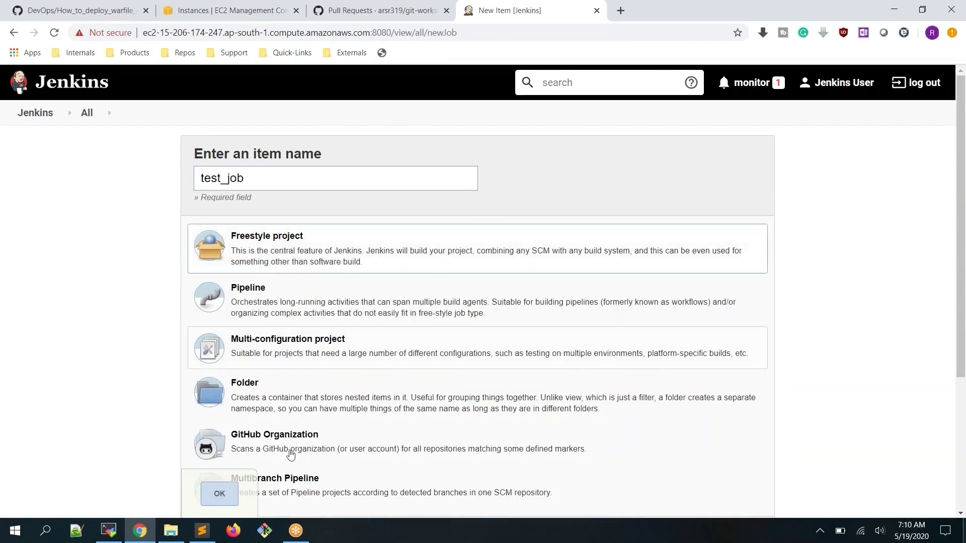
click(220, 492)
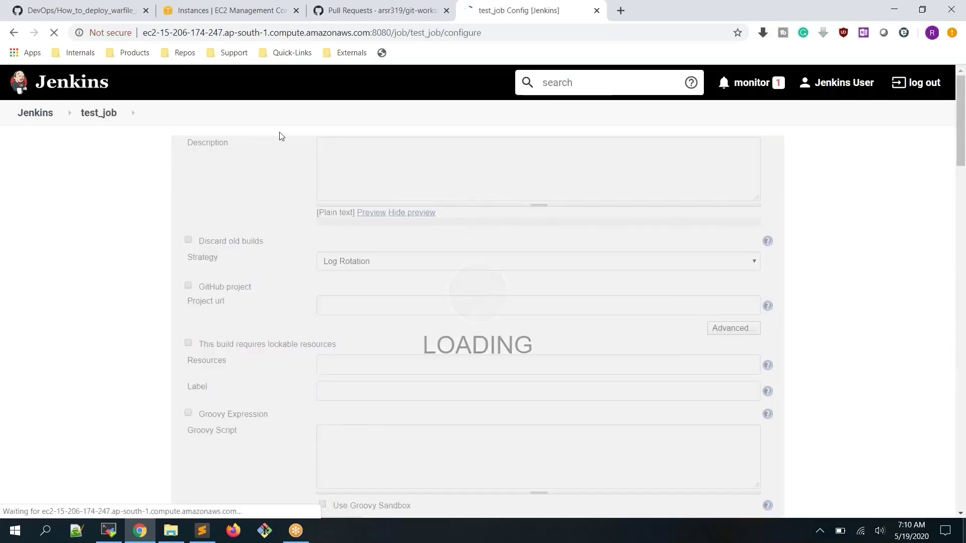
Add an Execute shell build step and paste the three-line name-echo script into Command
click(575, 214)
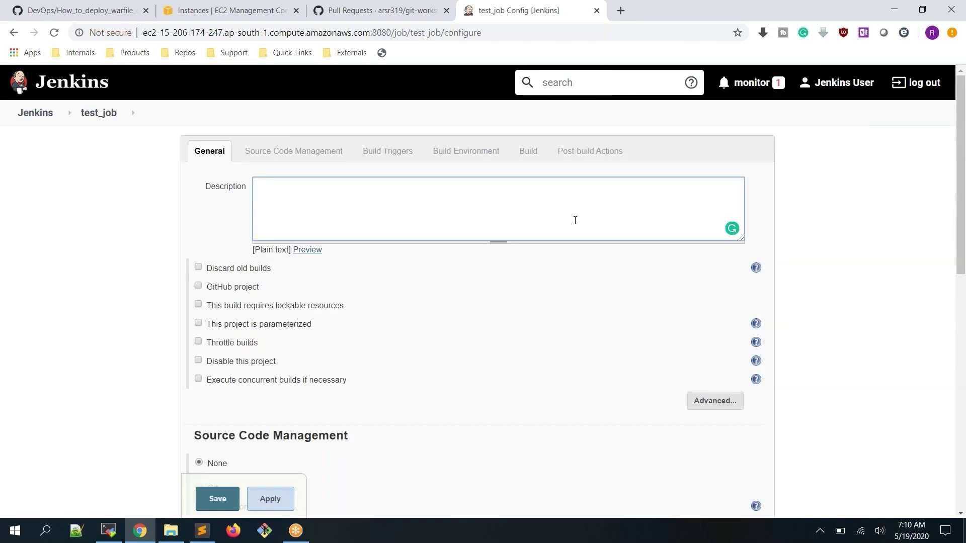
scroll(575, 216, down, 6)
scroll(576, 222, up, 2)
scroll(576, 223, down, 6)
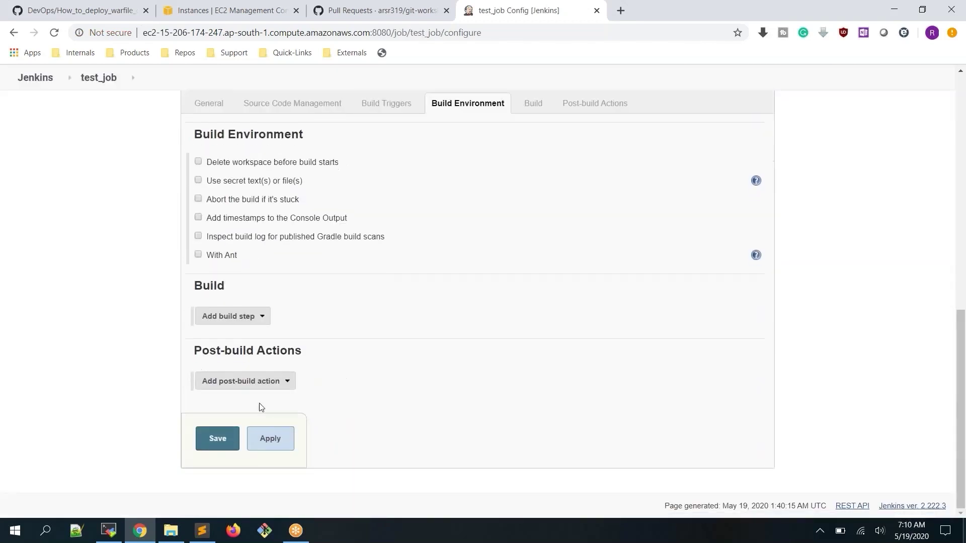
click(257, 318)
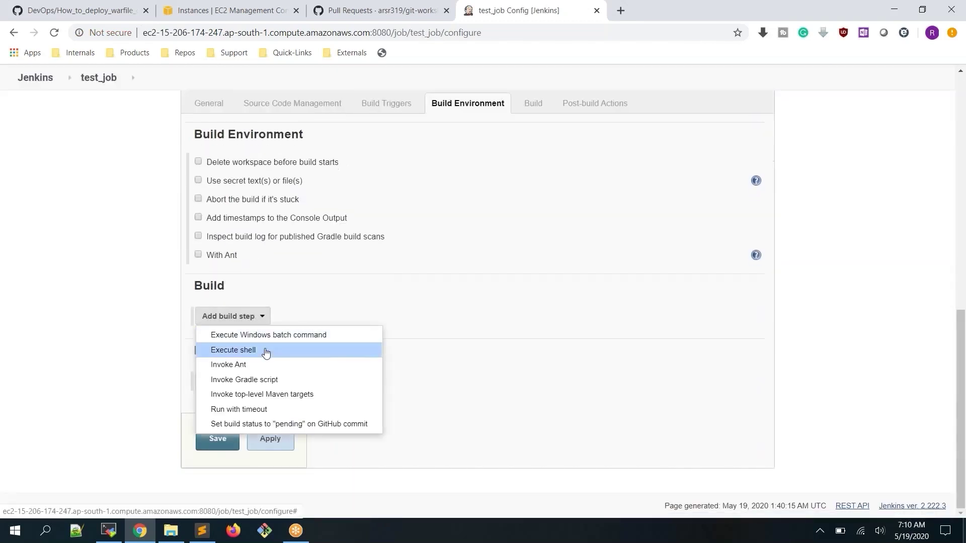
click(266, 352)
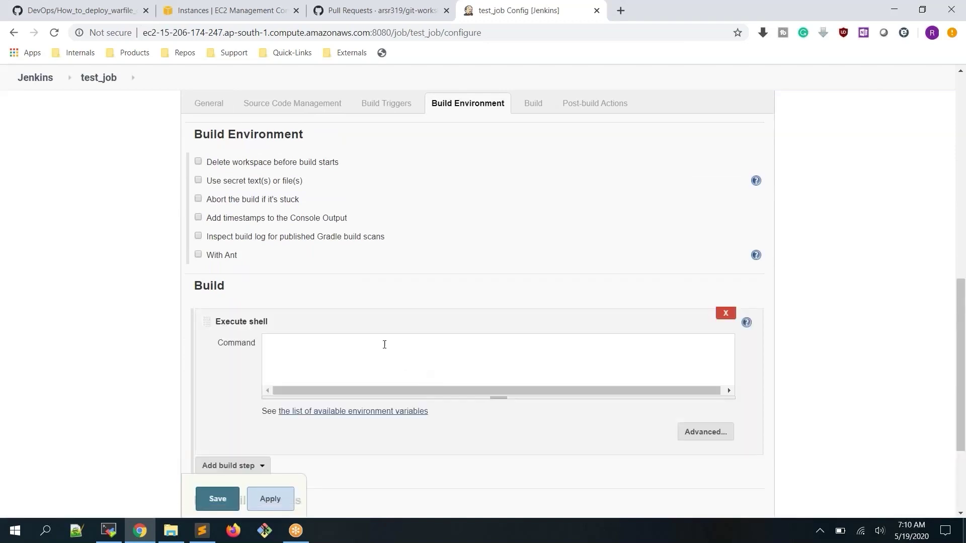
click(381, 339)
key(ctrl+v)
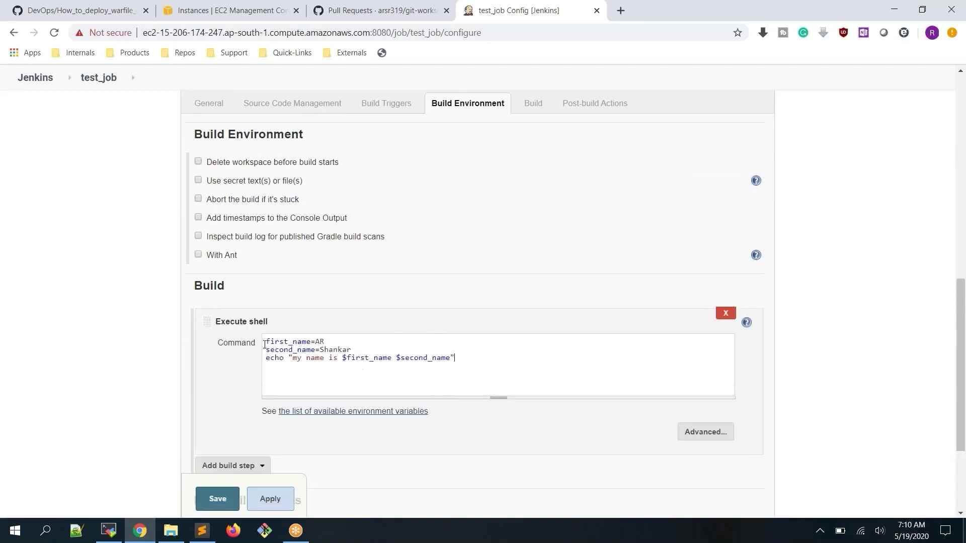
Zoom in and review the first_name, second_name and echo lines of the script
drag(265, 341, 316, 341)
click(309, 340)
key(ctrl+plus)
key(ctrl+plus)
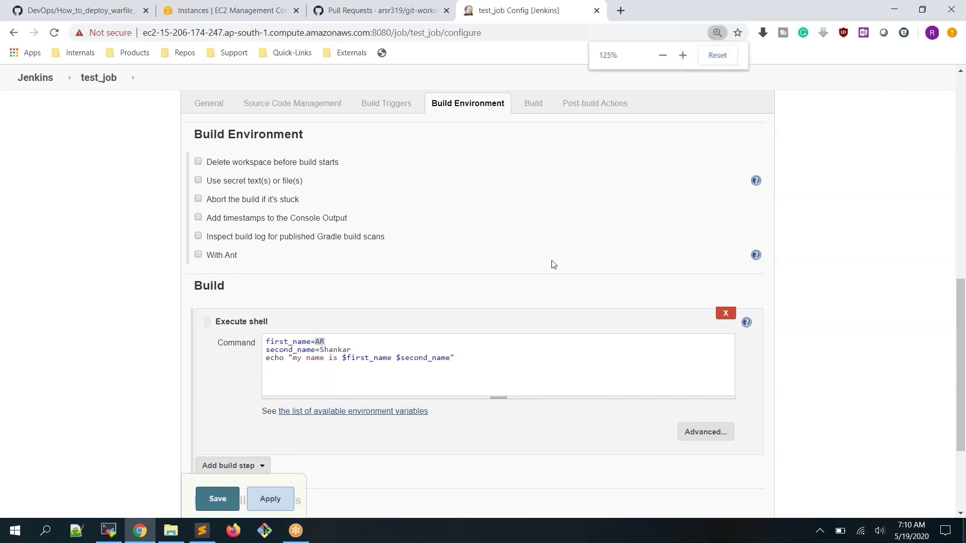
scroll(388, 360, down, 1)
drag(227, 347, 276, 340)
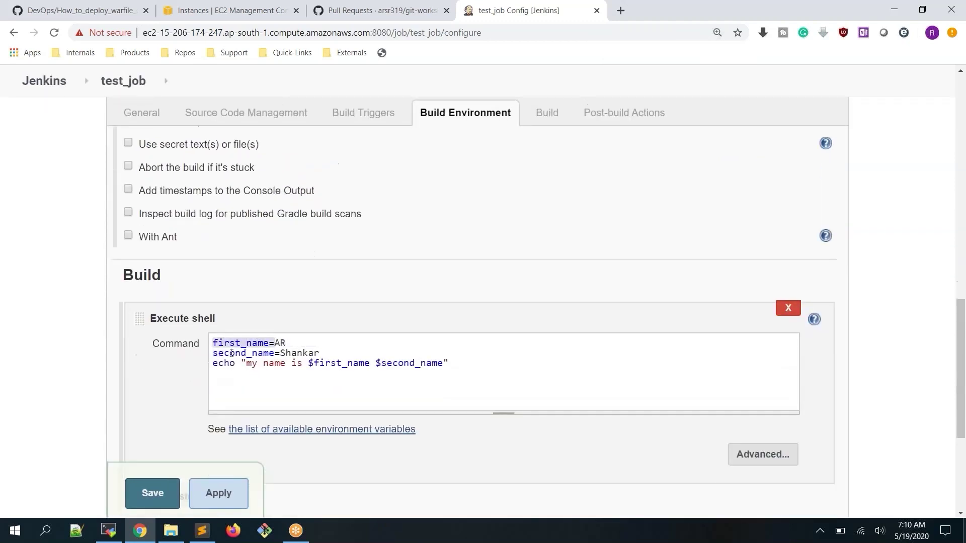
drag(212, 354, 270, 354)
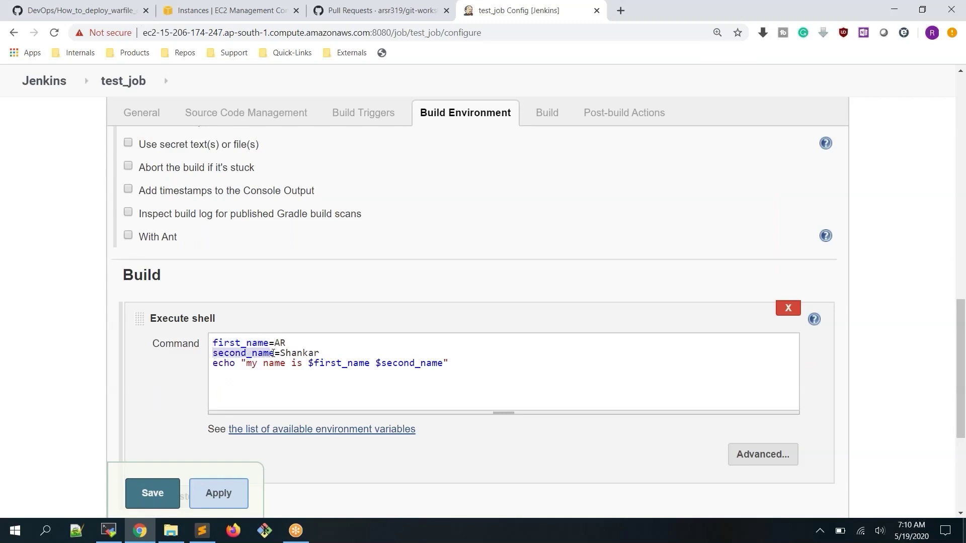
click(317, 353)
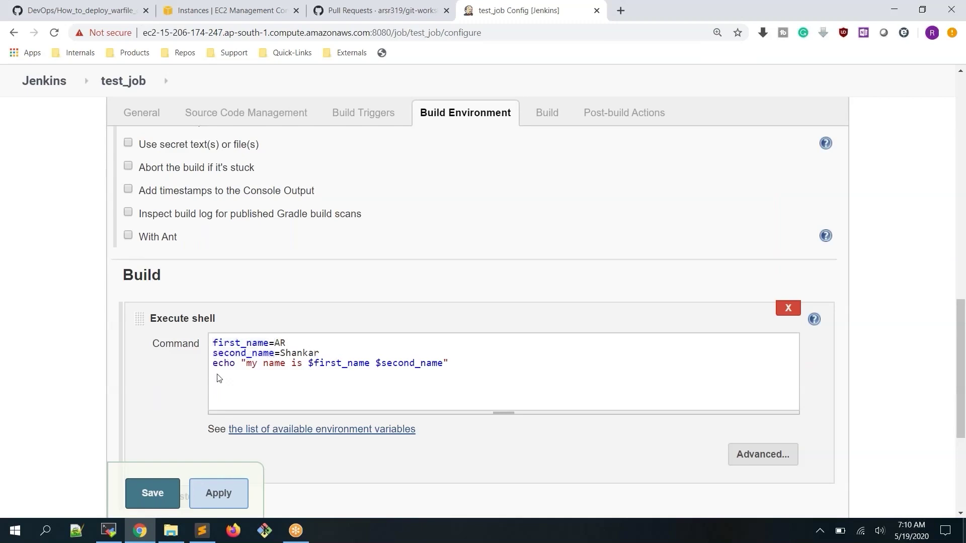
drag(214, 363, 320, 360)
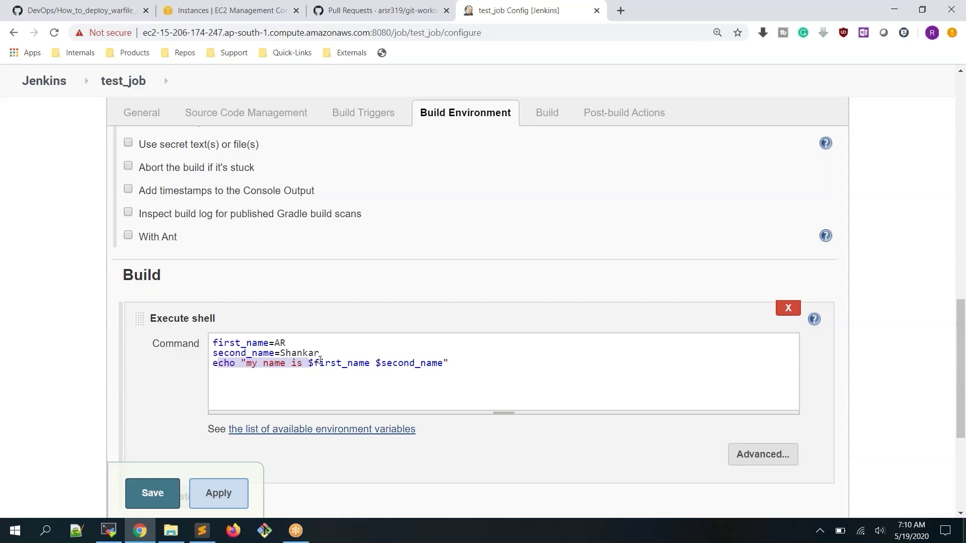
drag(320, 360, 219, 353)
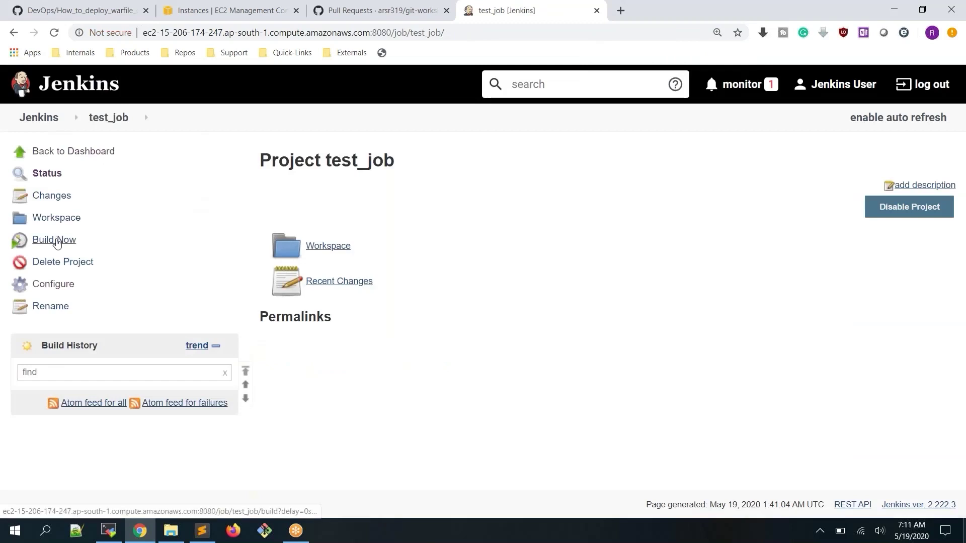
Build test_job and check that build #1's console output prints the name line
click(58, 244)
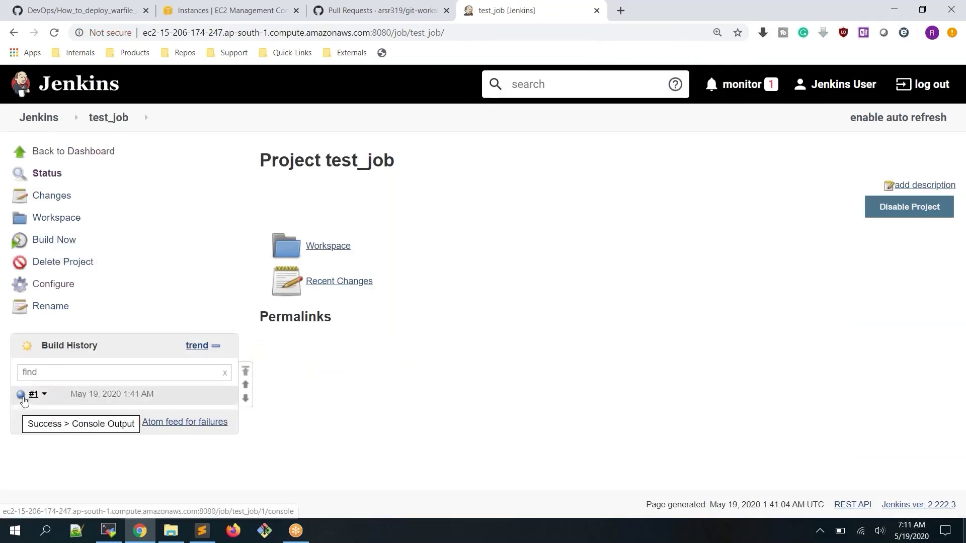
click(21, 394)
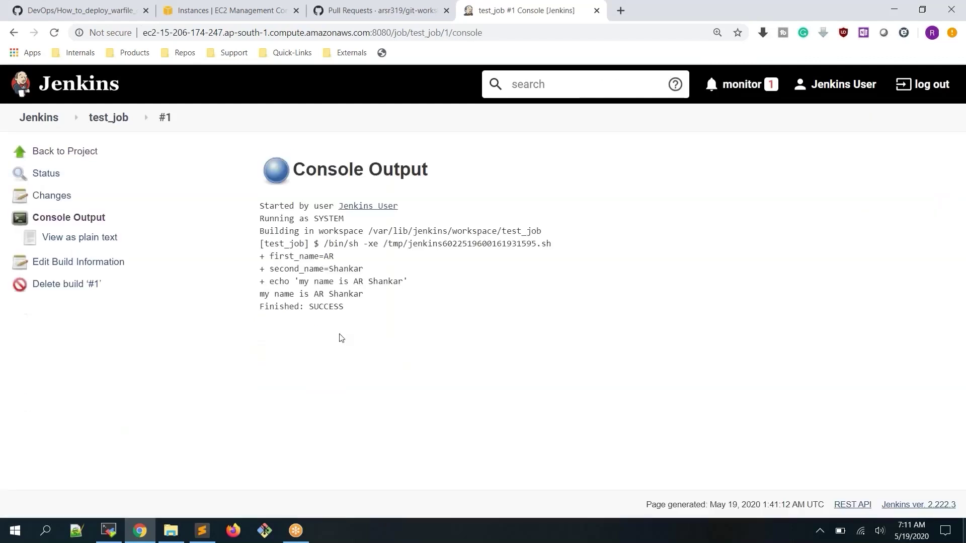
drag(261, 294, 369, 299)
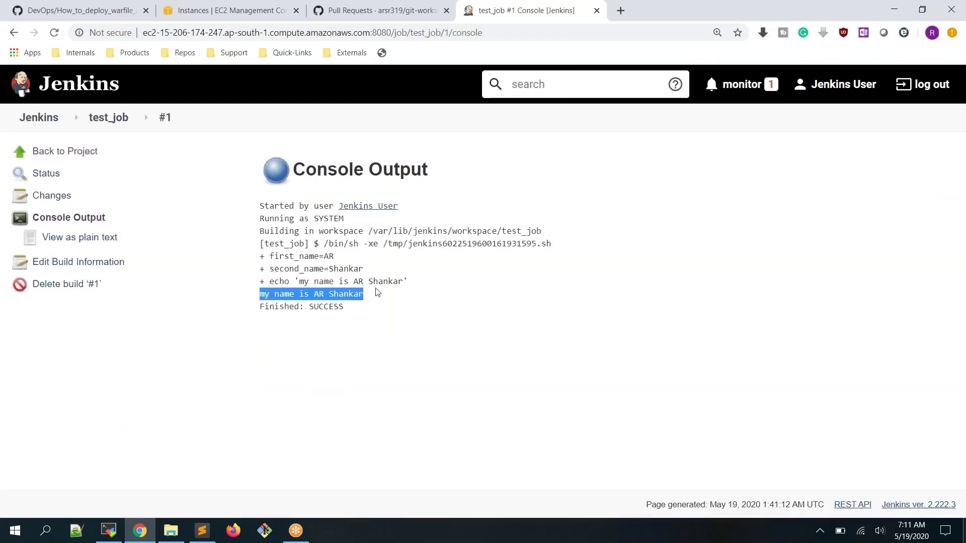
click(589, 373)
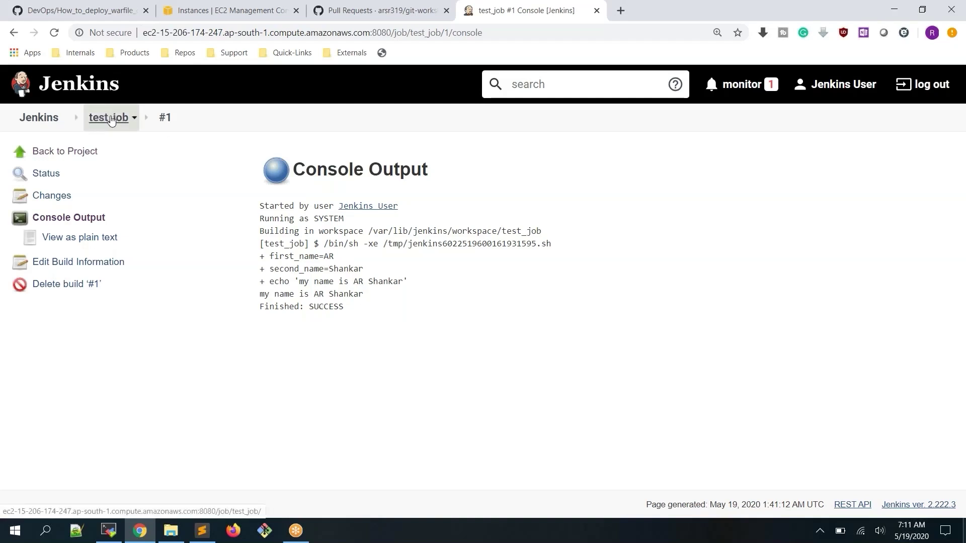
click(124, 120)
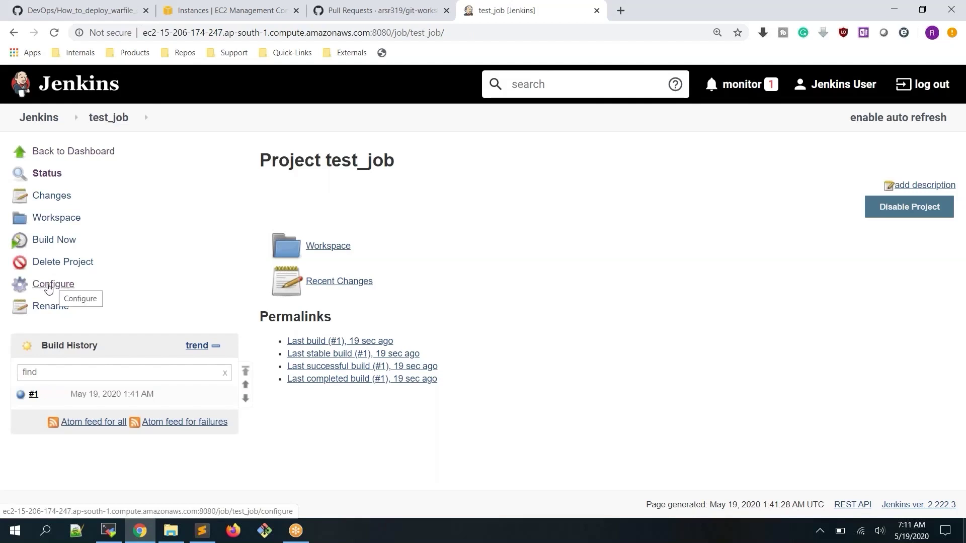
In the shell step, change the values to first_name=Jenkins and second_name=user, then apply and save
click(49, 288)
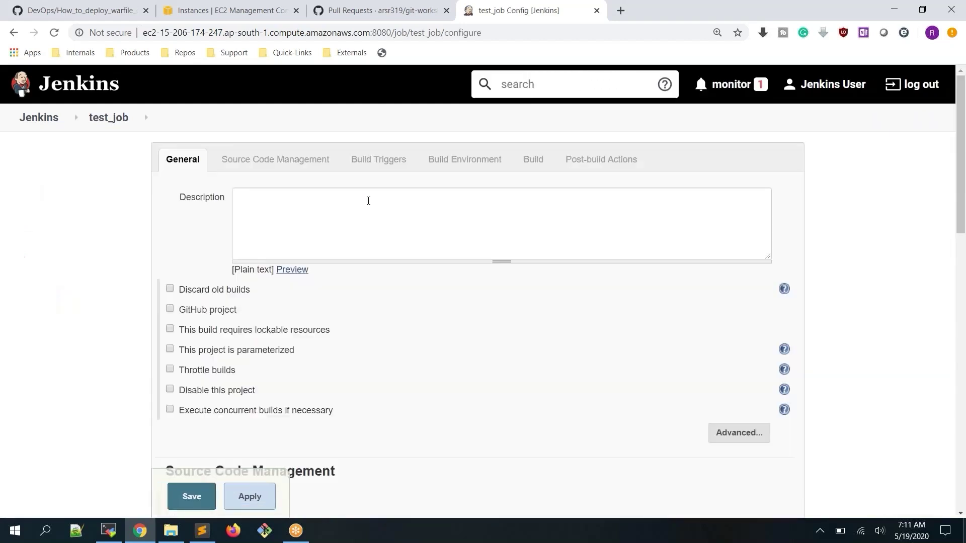
scroll(368, 200, down, 12)
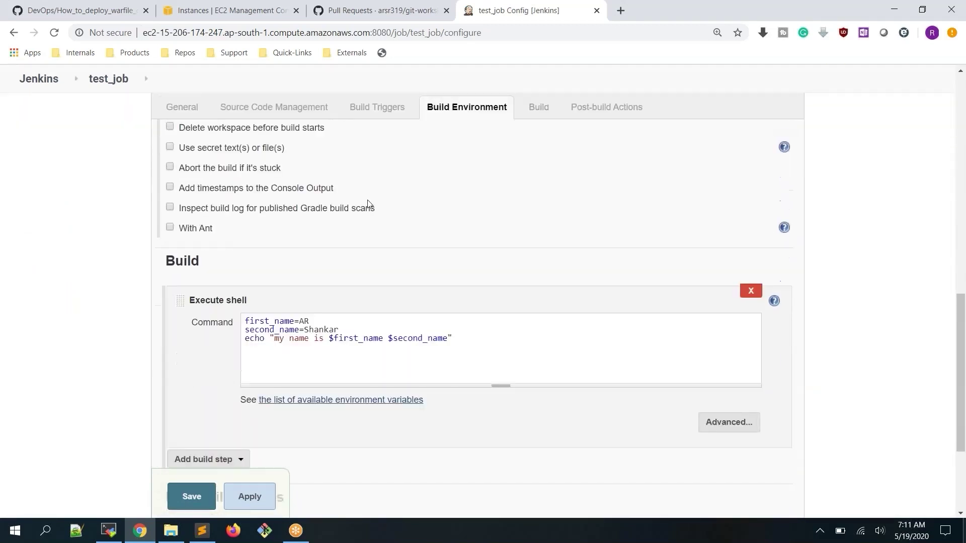
scroll(368, 204, down, 3)
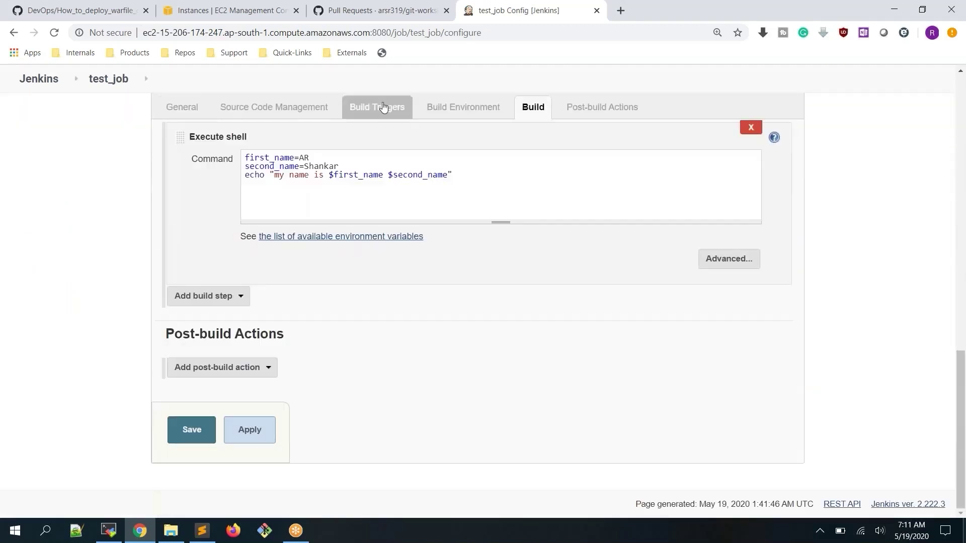
click(318, 157)
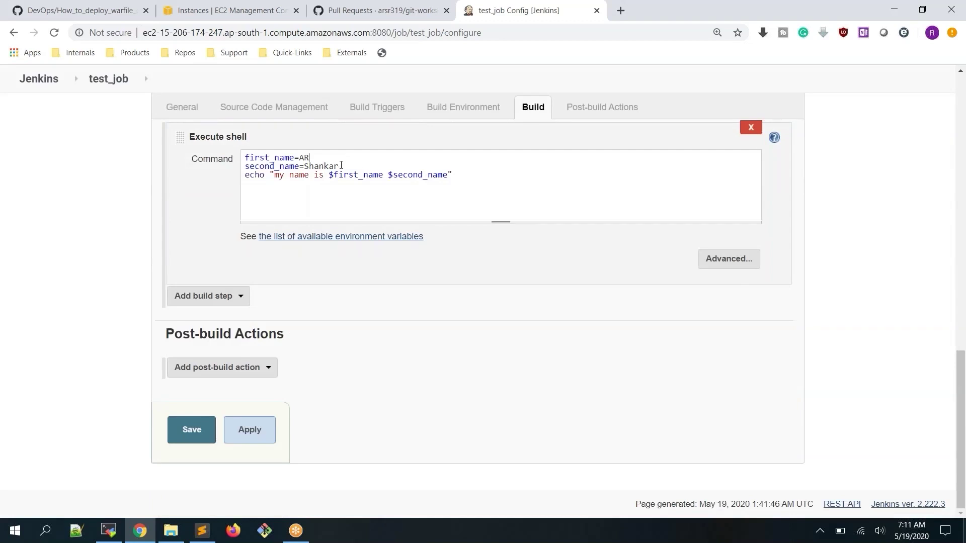
key(BackSpace)
key(BackSpace)
text(Jenkins)
key(BackSpace)
key(BackSpace)
key(BackSpace)
key(BackSpace)
key(BackSpace)
key(BackSpace)
key(BackSpace)
text(user)
click(248, 429)
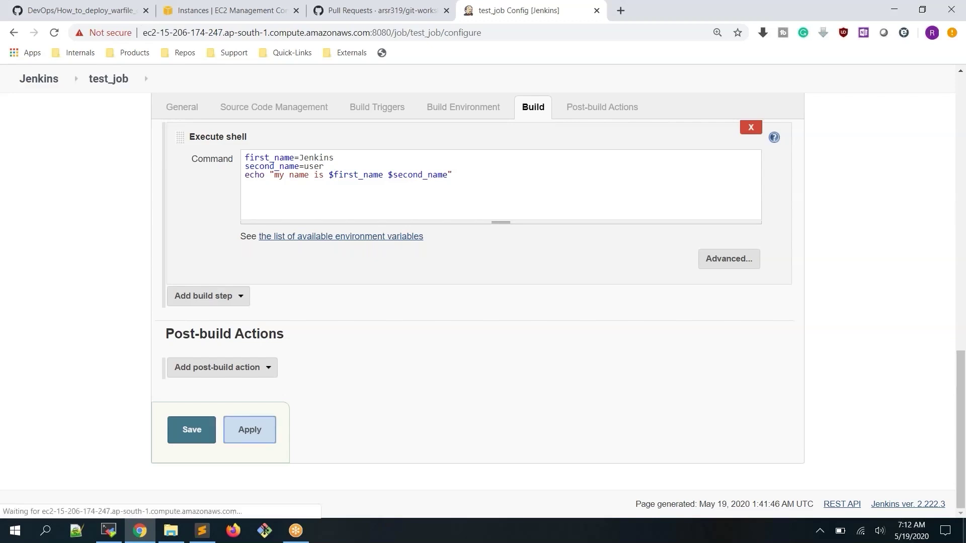
click(195, 434)
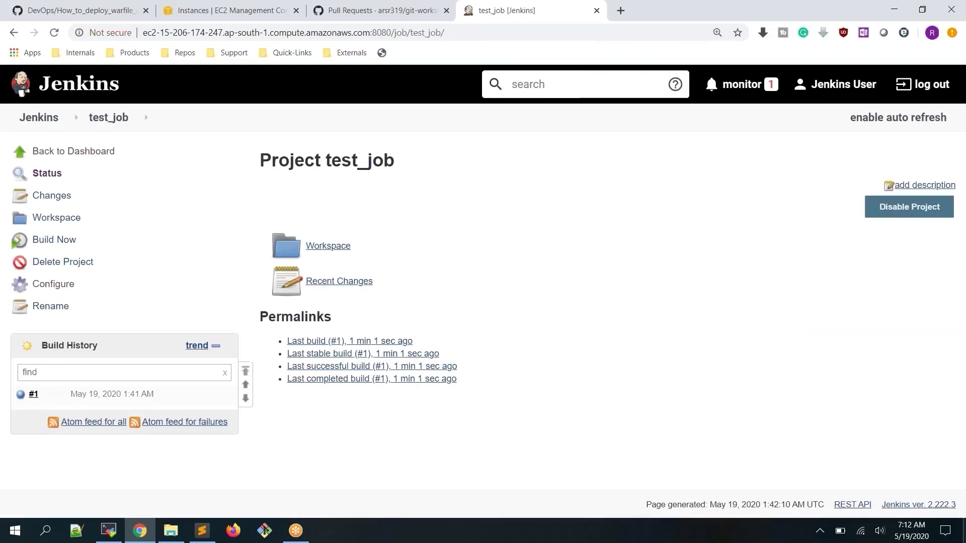
Run build #2 and confirm its console shows 'my name is Jenkins user'
click(71, 241)
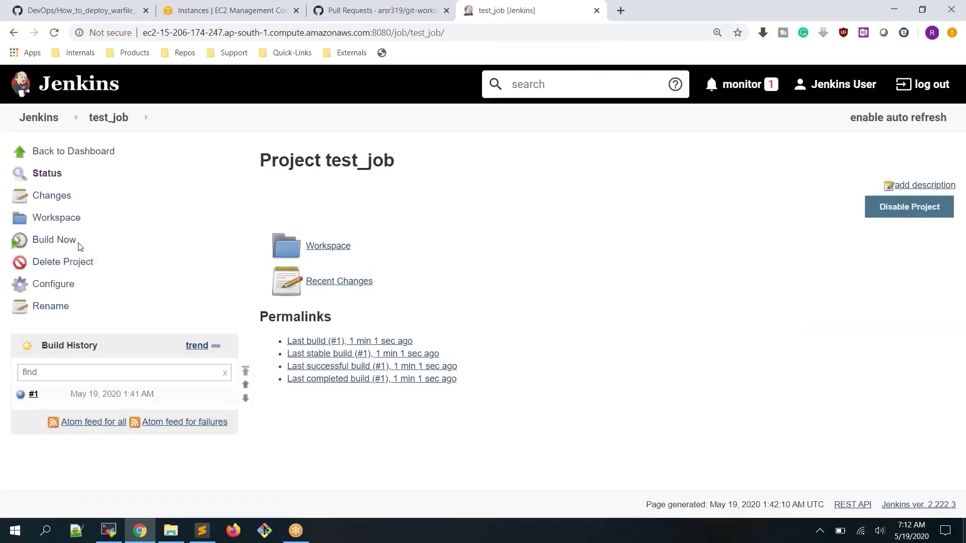
click(22, 396)
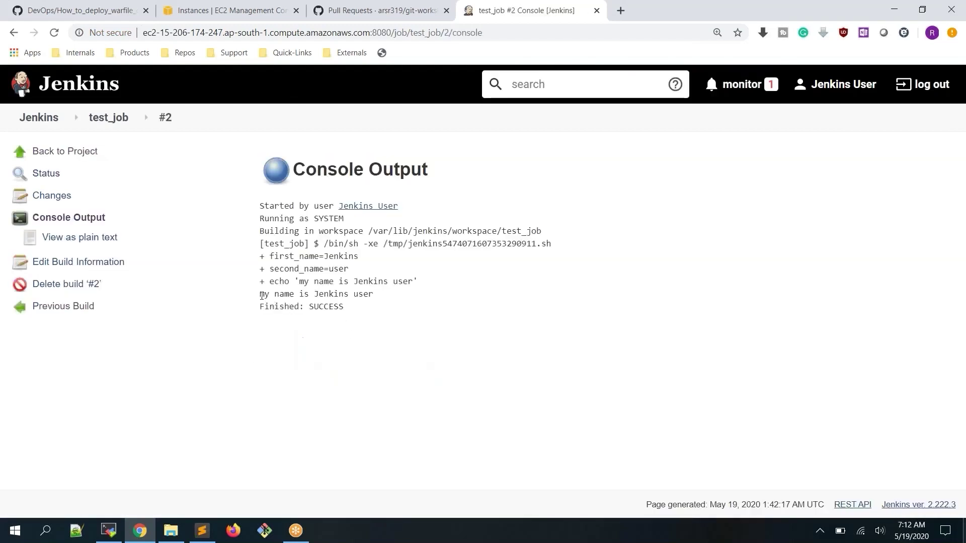
drag(261, 295, 444, 297)
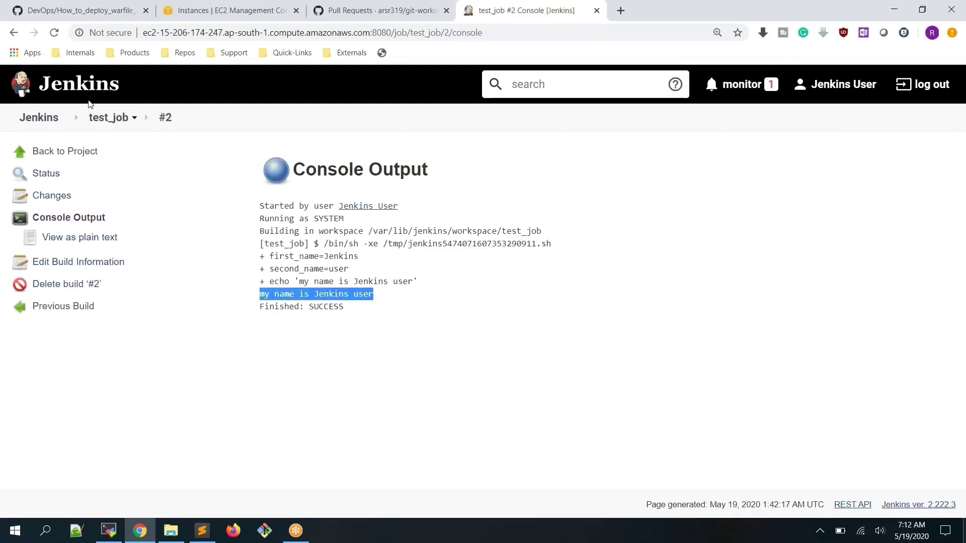
click(104, 126)
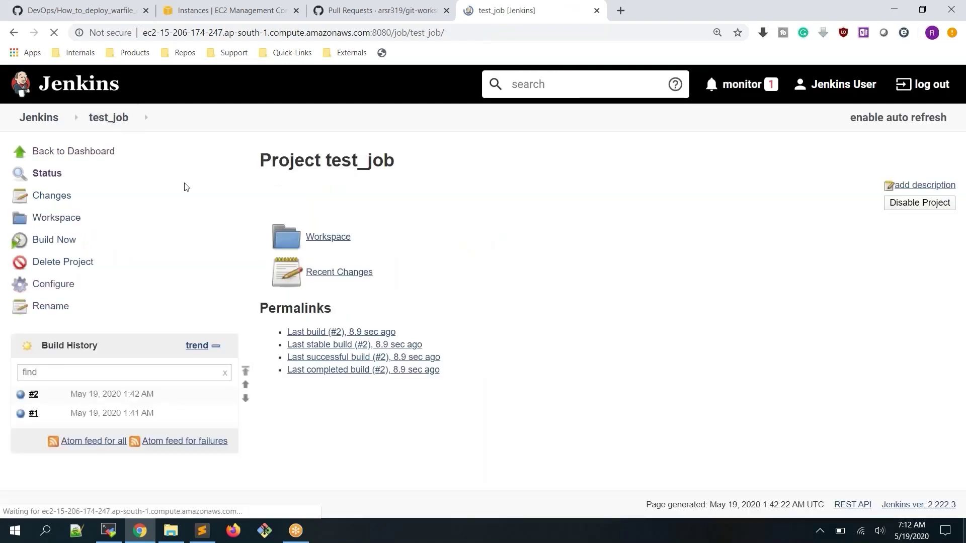
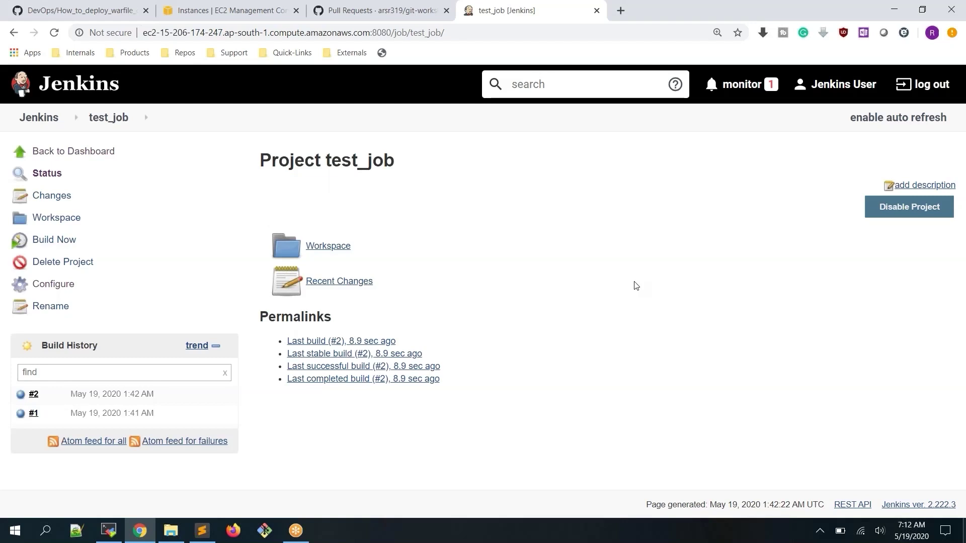
Open test_job's configuration and review the Execute shell lines setting first_name and second_name
click(44, 289)
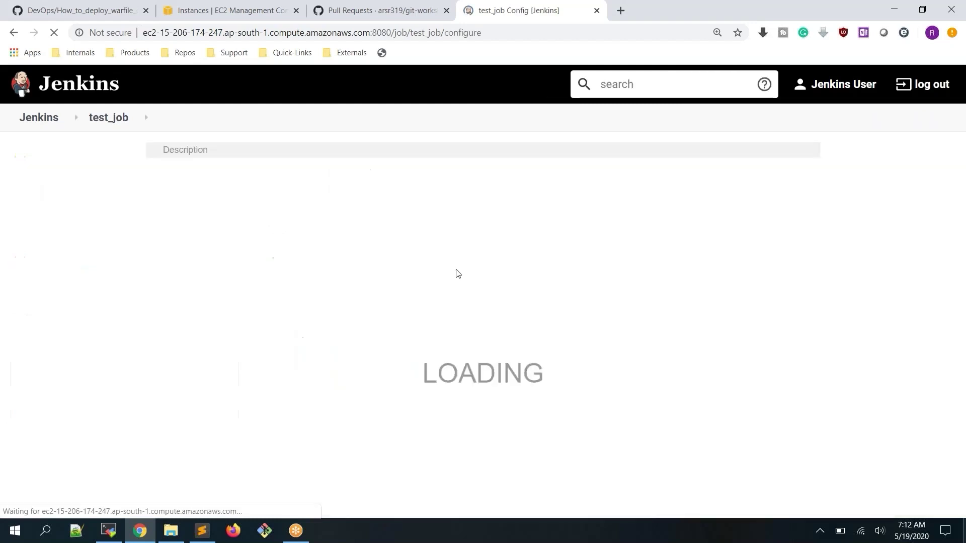
scroll(468, 264, down, 12)
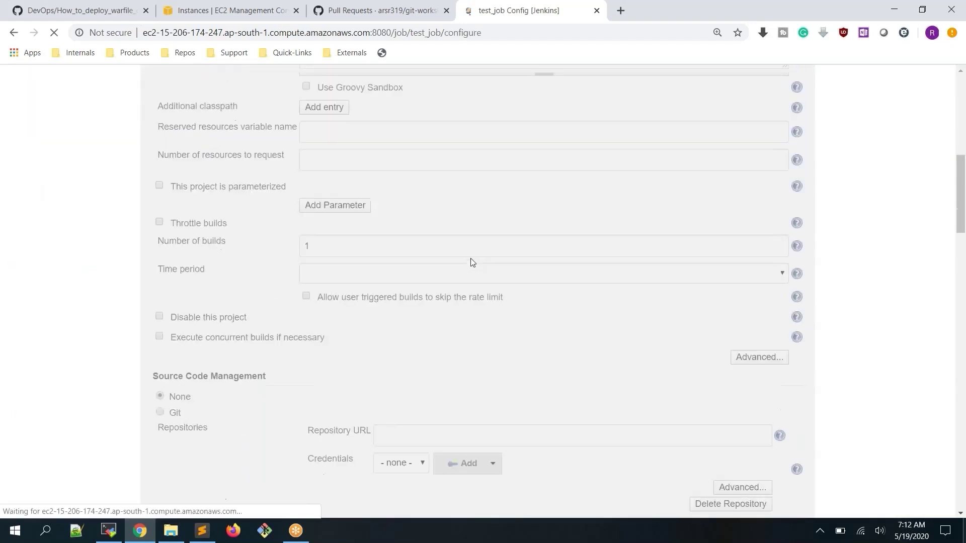
drag(324, 166, 211, 158)
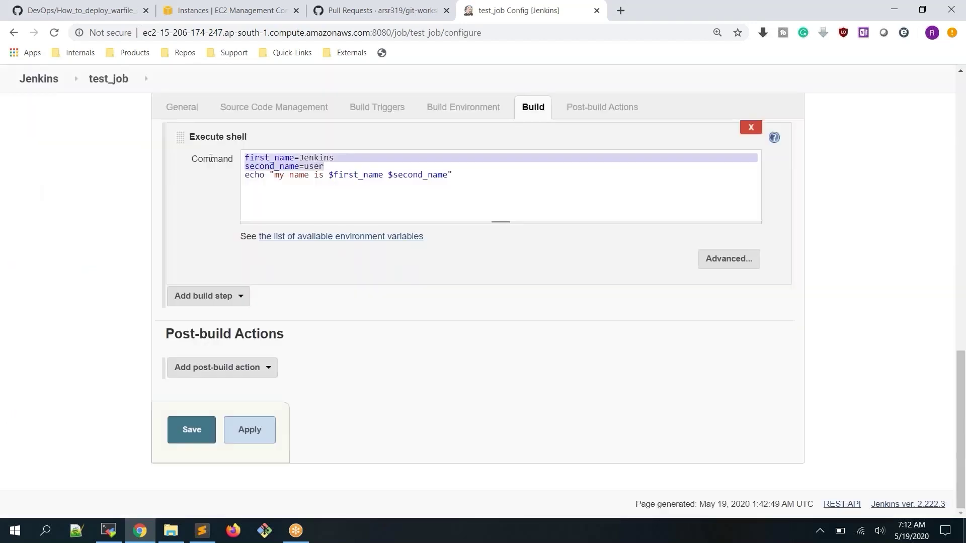
click(284, 160)
drag(324, 166, 245, 157)
click(320, 160)
drag(332, 167, 242, 157)
scroll(324, 189, up, 8)
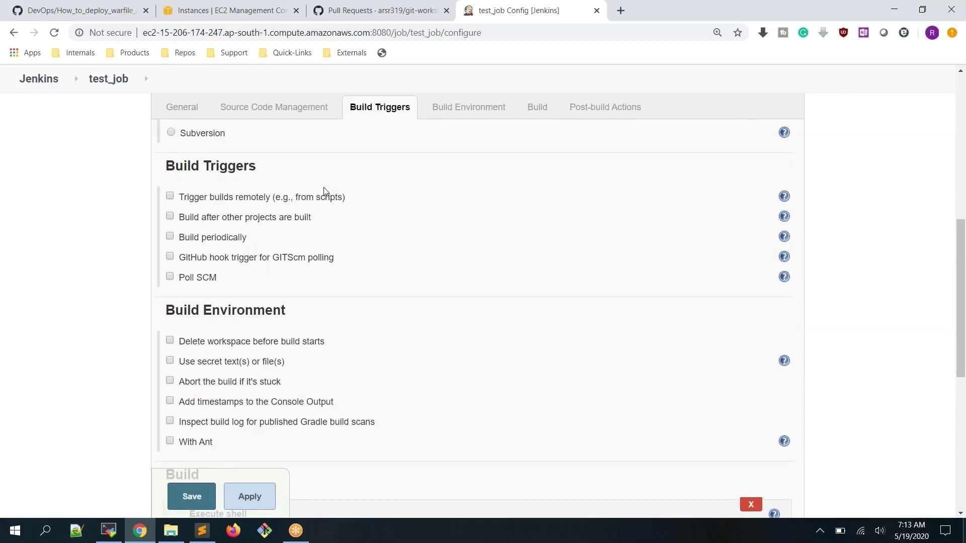
scroll(323, 210, down, 5)
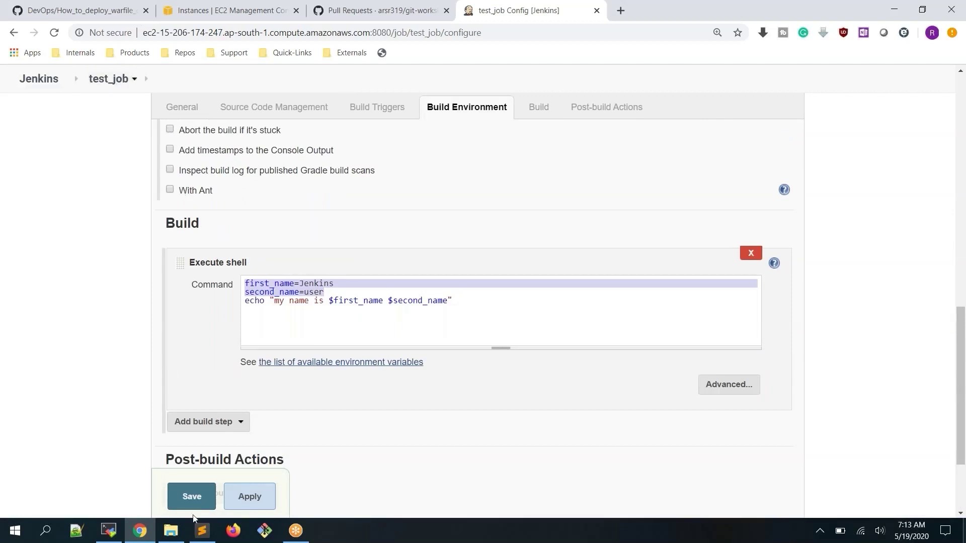
click(109, 531)
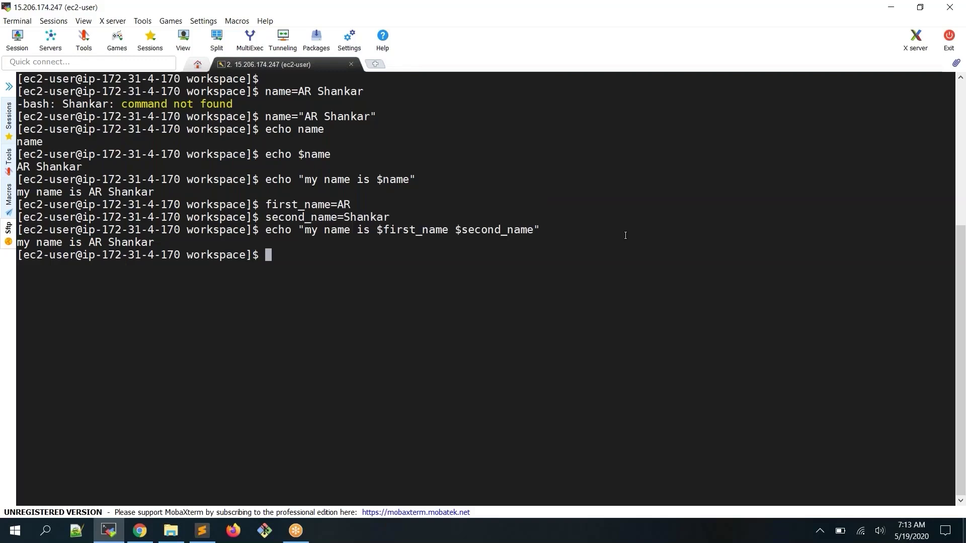
Go to the home directory with cd ~ and list its files
text(cd ~)
key(Return)
text(ls)
key(Return)
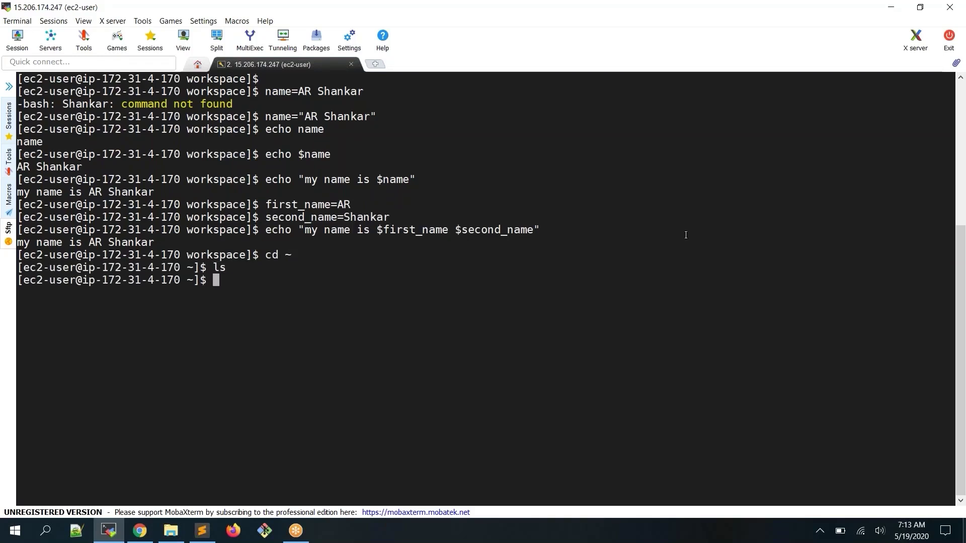
Create test_job.sh in vi and enter insert mode
text(vi test_job.sh)
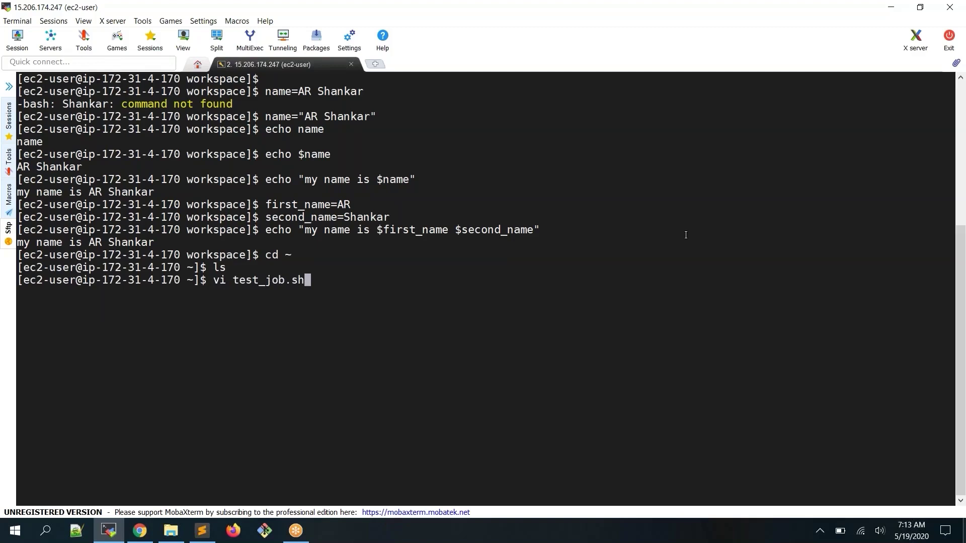
key(Return)
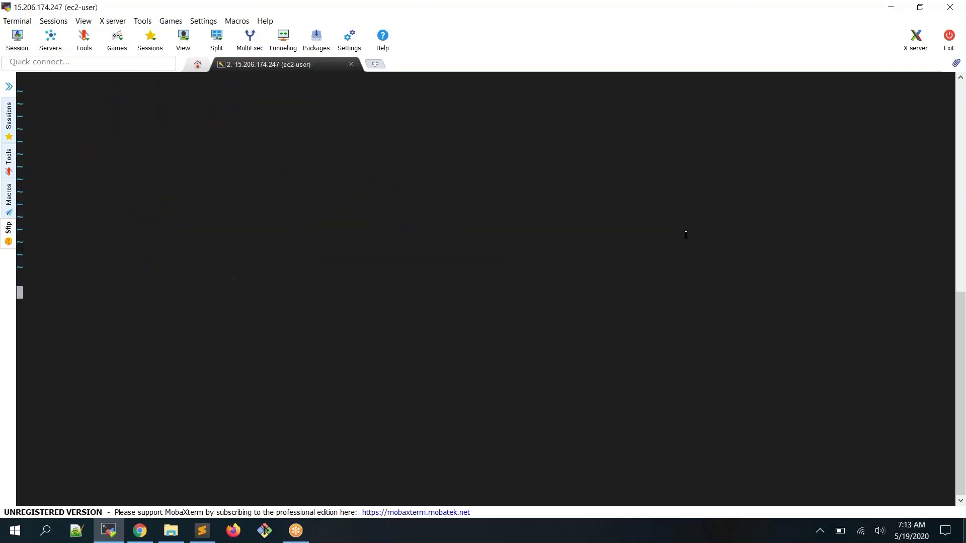
key(i)
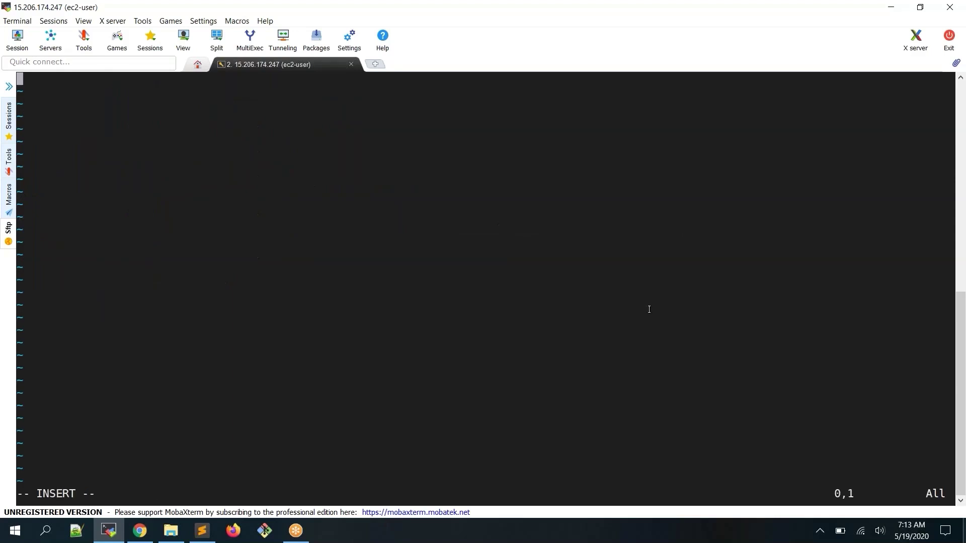
click(142, 534)
Copy the three Execute shell lines from Jenkins and paste them into test_job.sh
click(440, 317)
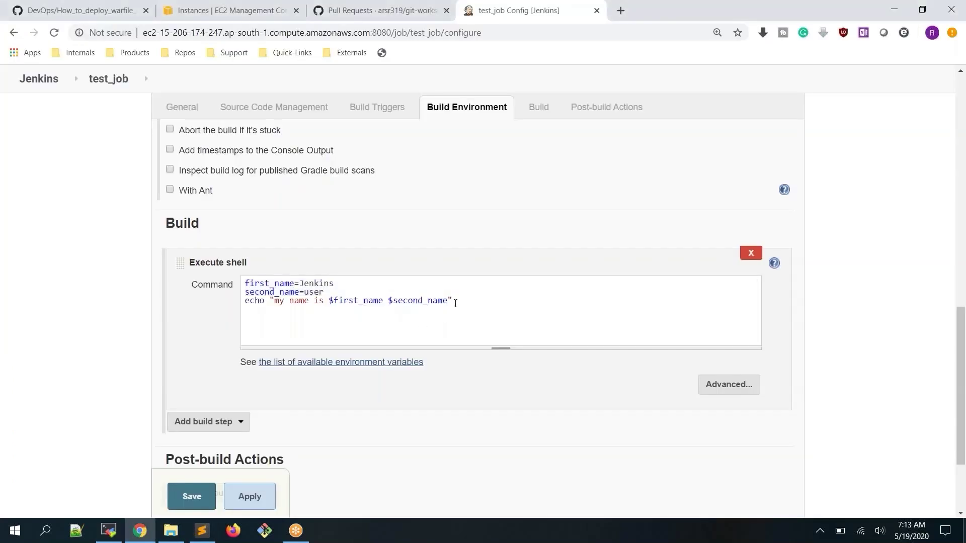
drag(452, 302, 205, 276)
key(ctrl+c)
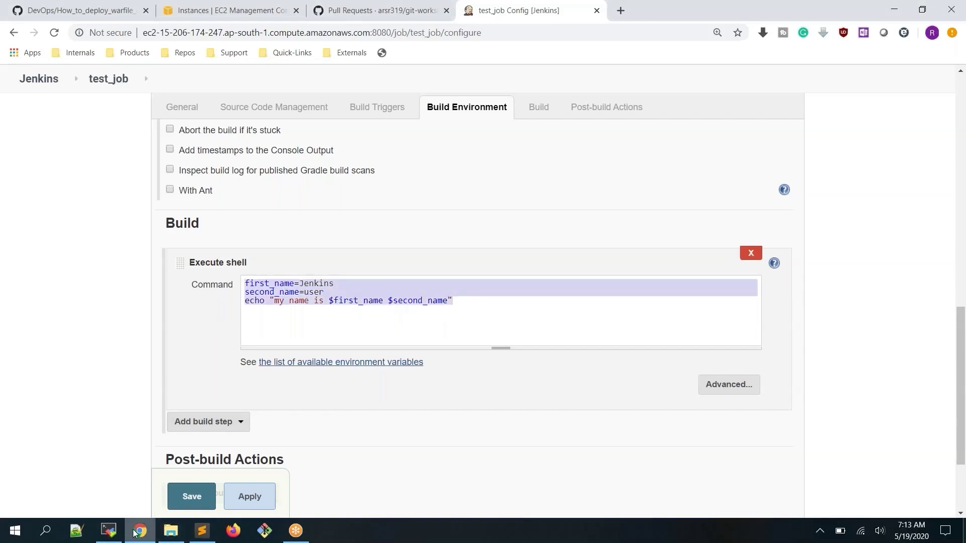
click(108, 532)
right_click(400, 225)
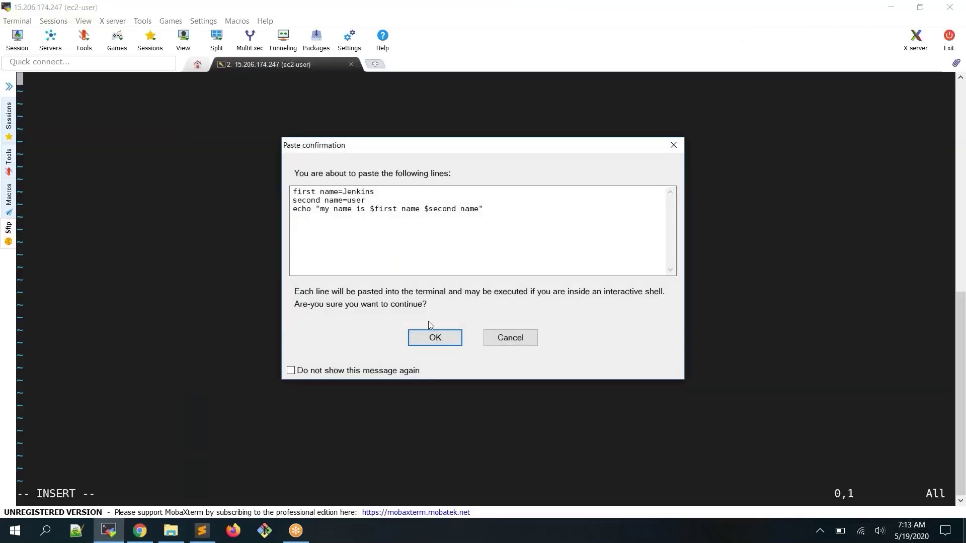
click(435, 338)
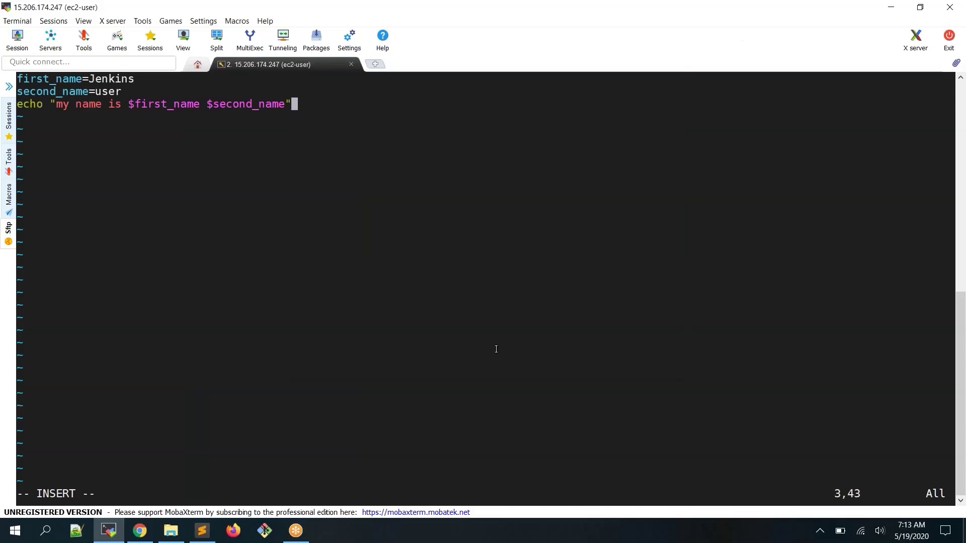
Tidy the pasted lines and open a new empty line above the first
key(Up)
key(Up)
key(Down)
key(Down)
key(Up)
key(Up)
text(0)
key(BackSpace)
key(Escape)
key(shift+o)
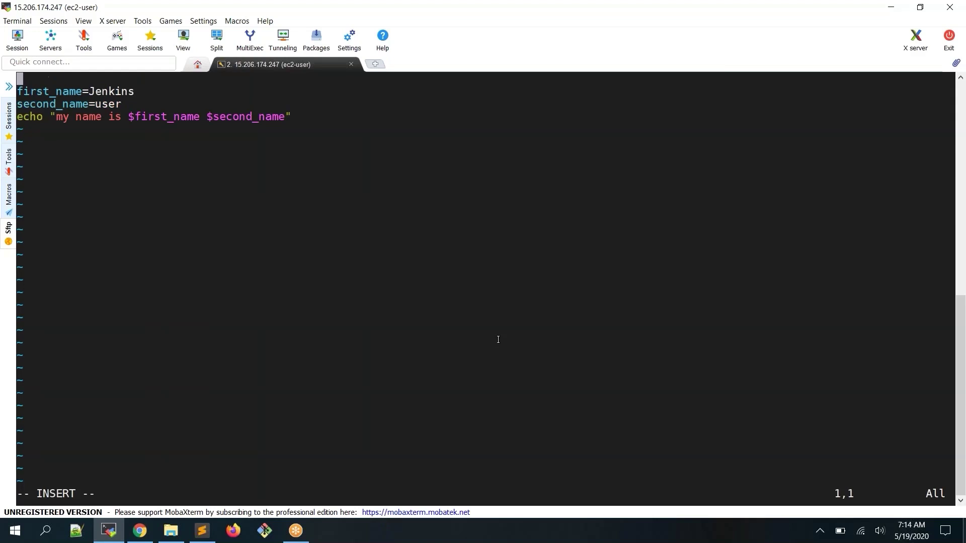
Add '#!/bin/bash' as the script's first line and highlight the /bin/bash path
scroll(498, 340, up, 2)
scroll(498, 340, up, 1)
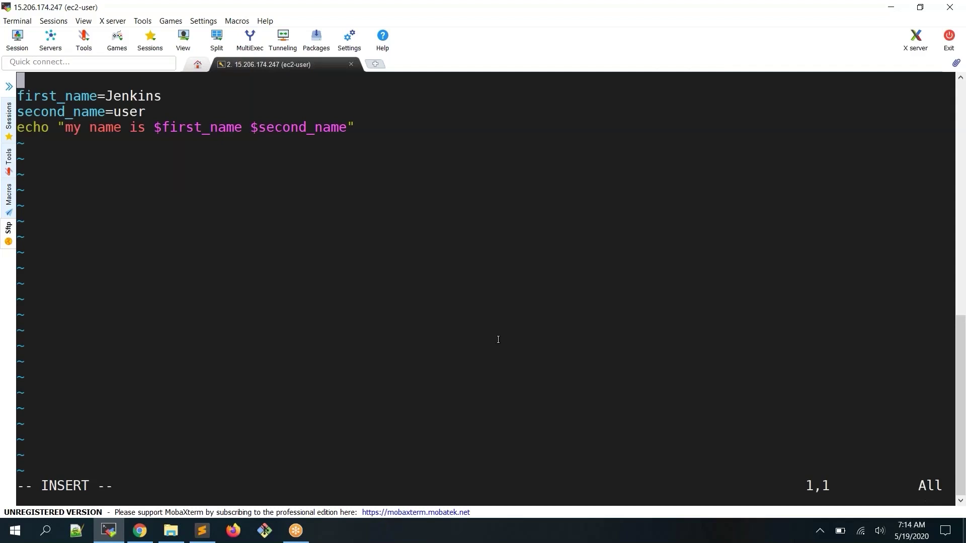
text(#!/bin/bash)
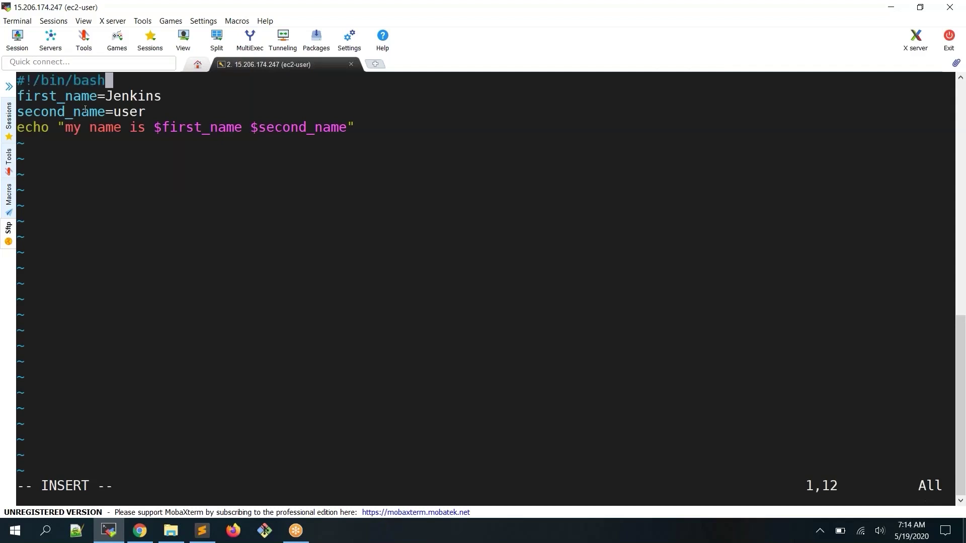
drag(106, 80, 20, 77)
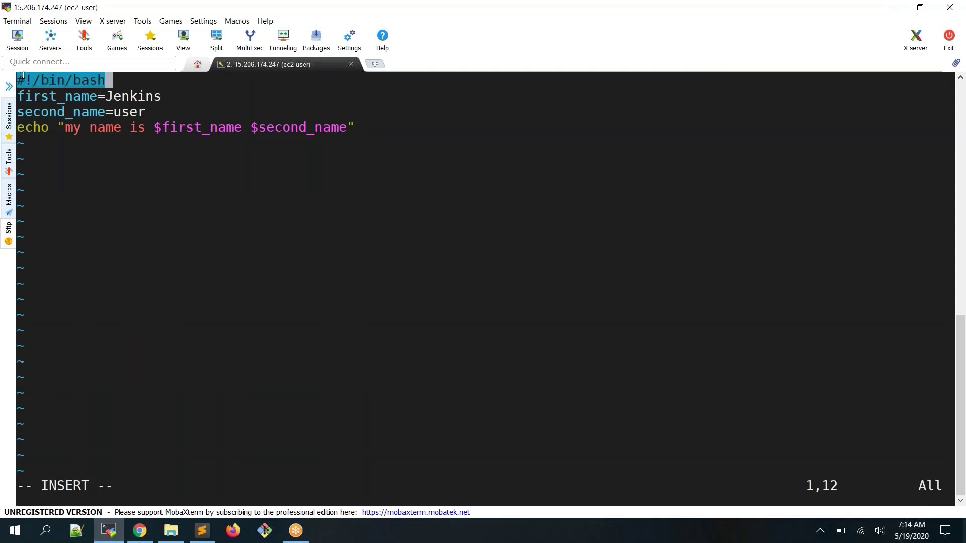
click(24, 74)
drag(20, 80, 99, 83)
double_click(74, 81)
Google 'shebang entry on shell' and highlight /bin/bash in the featured snippet
click(141, 531)
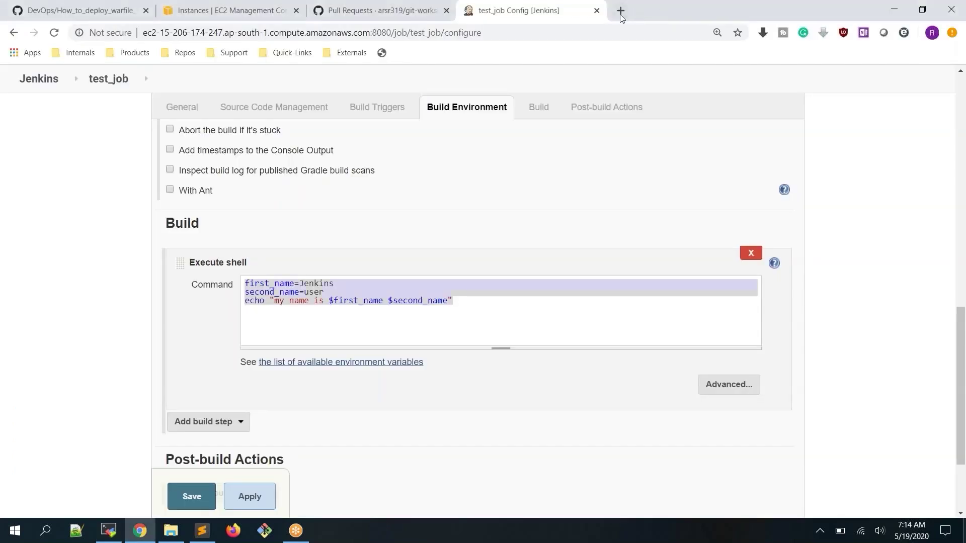
click(620, 10)
text(shebang )
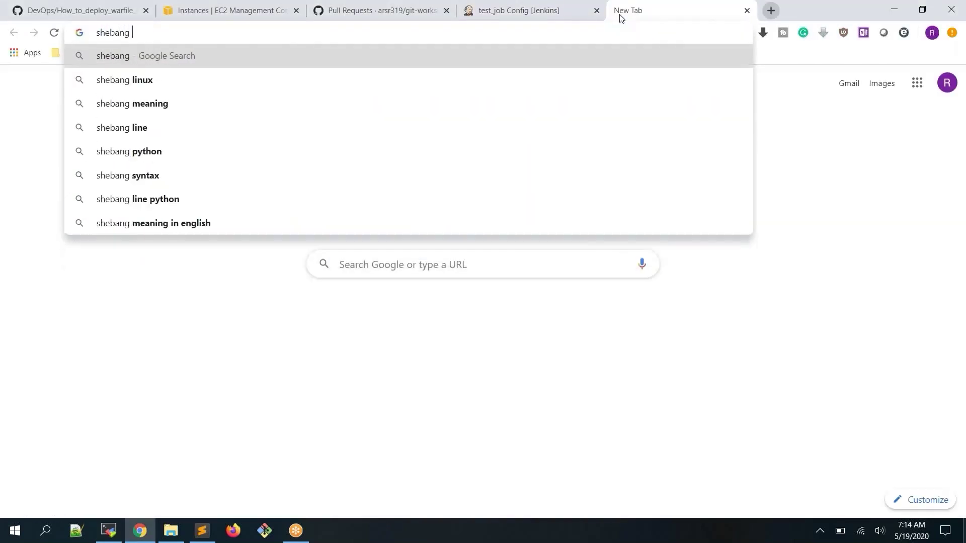
text(on shell)
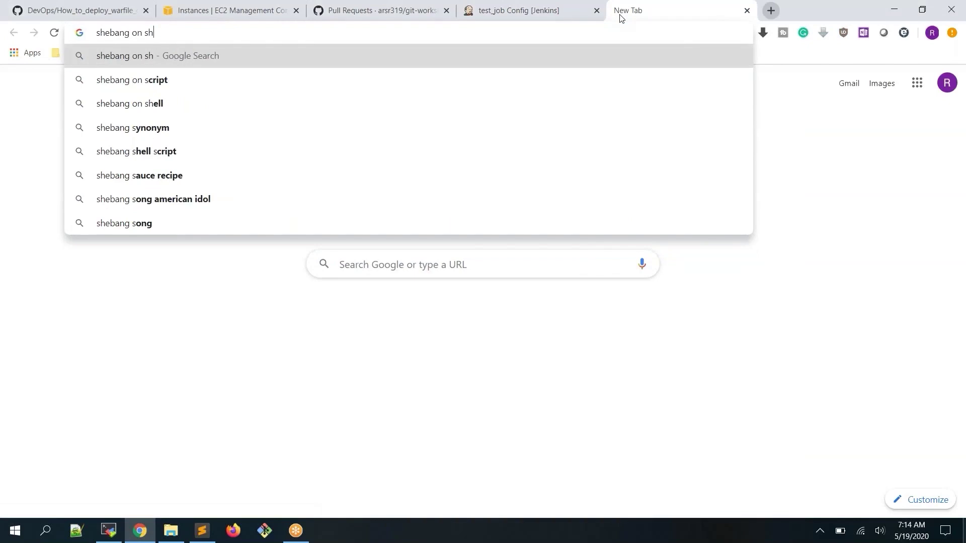
key(Return)
click(179, 94)
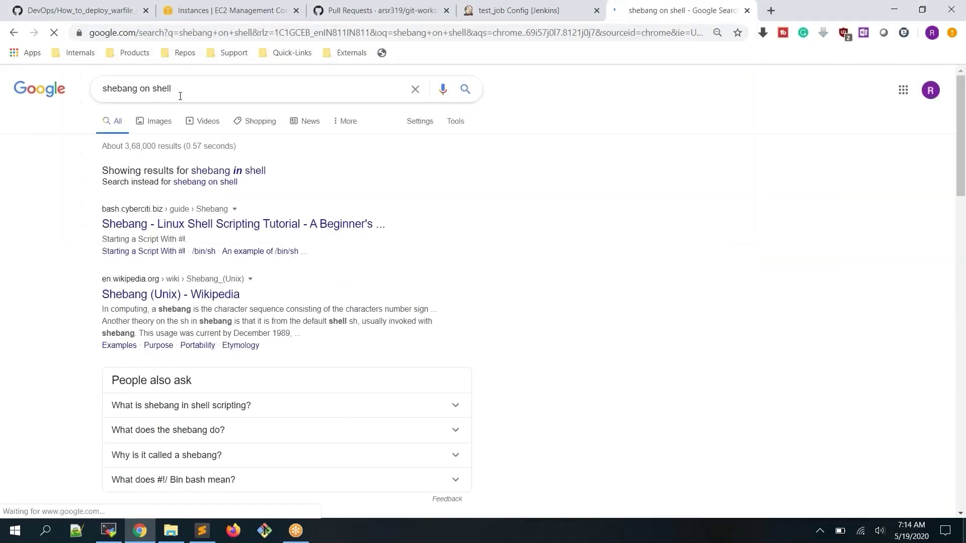
key(ctrl+Left)
key(ctrl+Left)
text(entry)
key(Return)
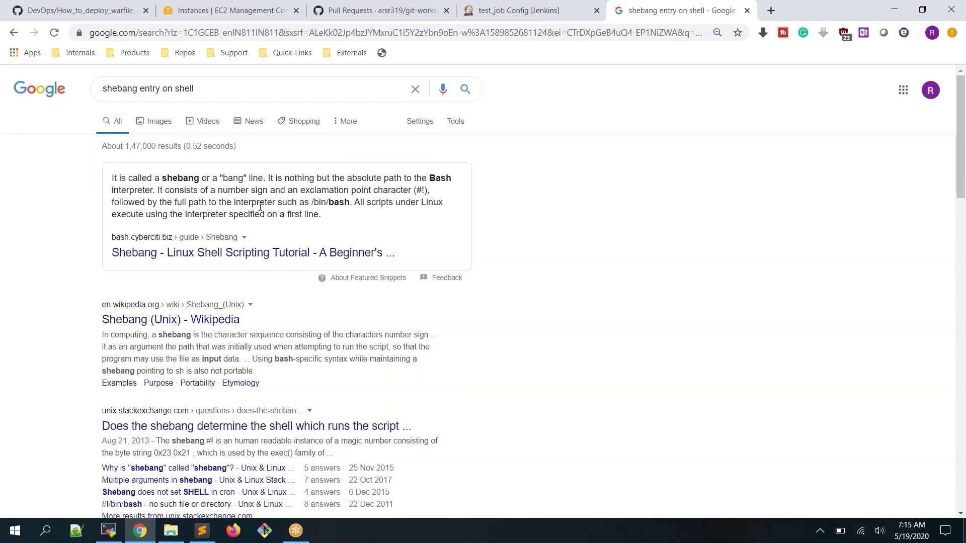
drag(304, 202, 351, 204)
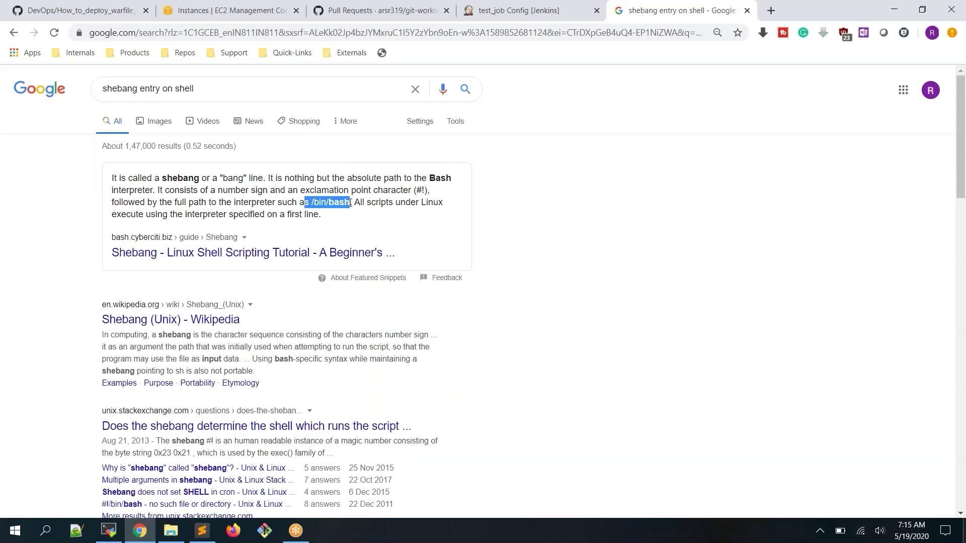
click(103, 531)
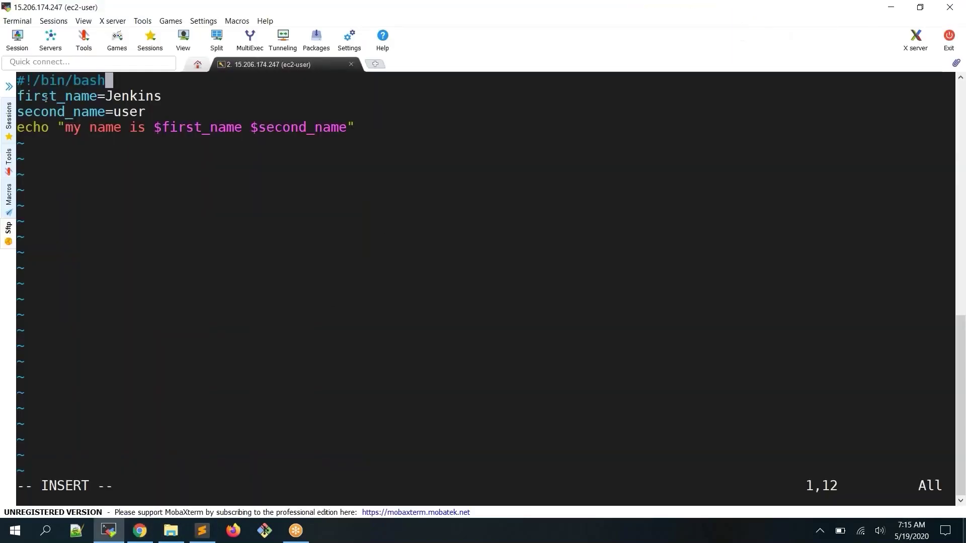
Point out the /bin and bash parts of the shebang line, then leave insert mode
drag(110, 78, 16, 80)
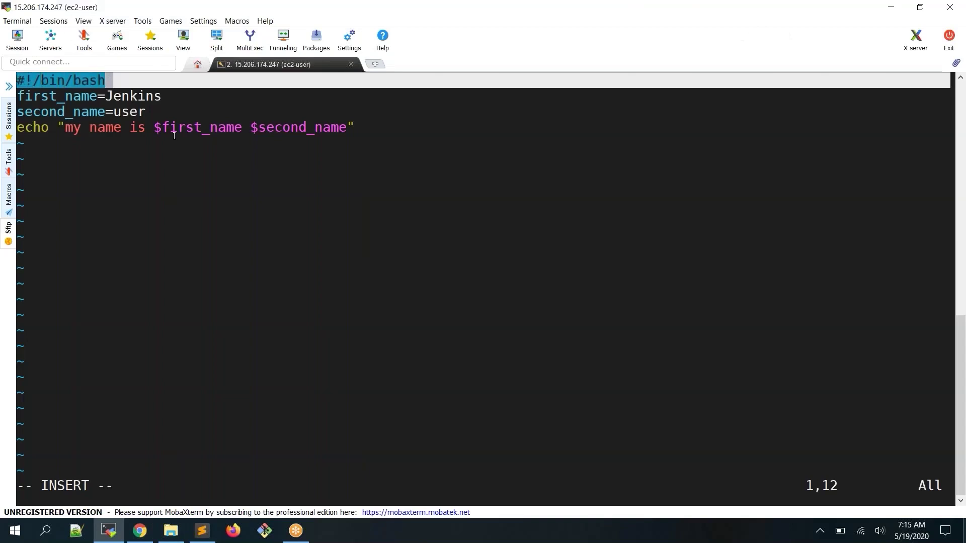
drag(174, 136, 174, 151)
click(212, 96)
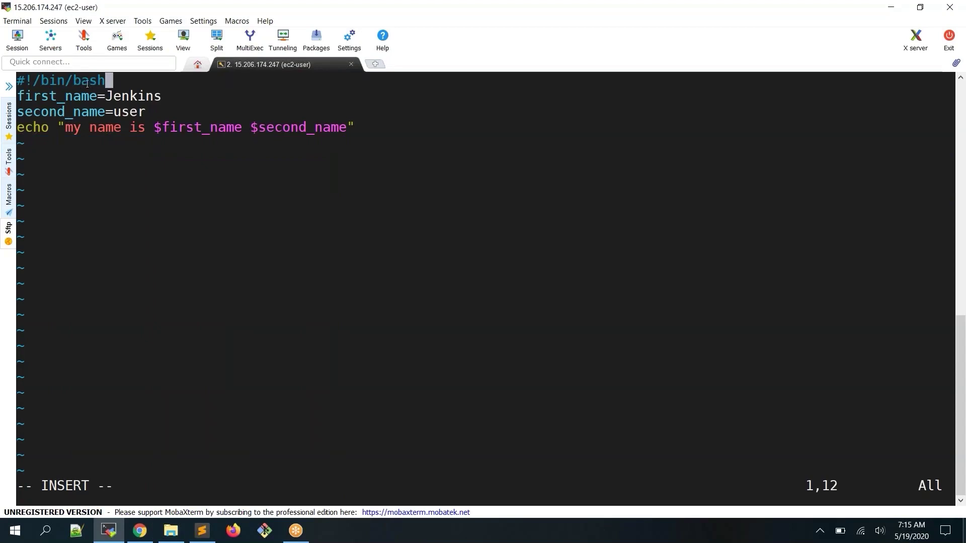
drag(73, 80, 100, 78)
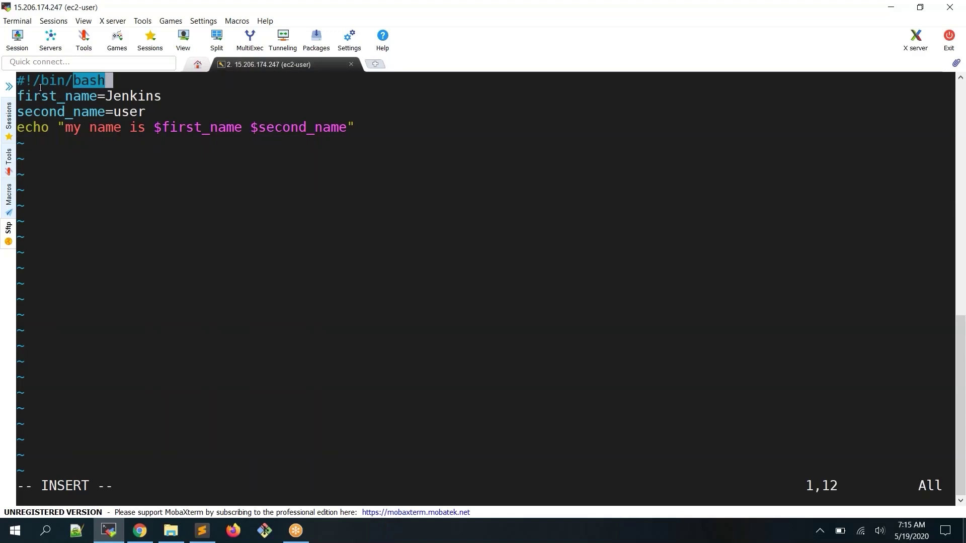
drag(36, 83, 64, 83)
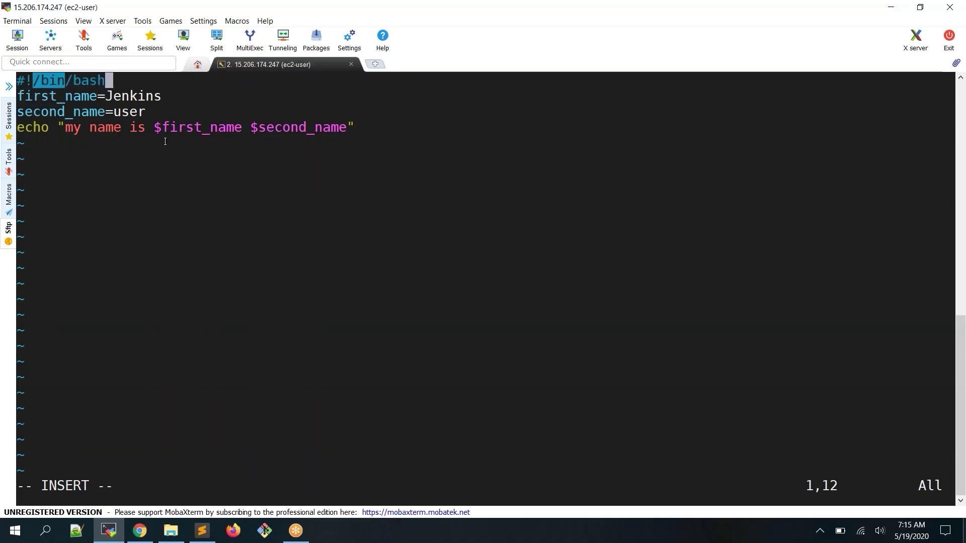
click(240, 197)
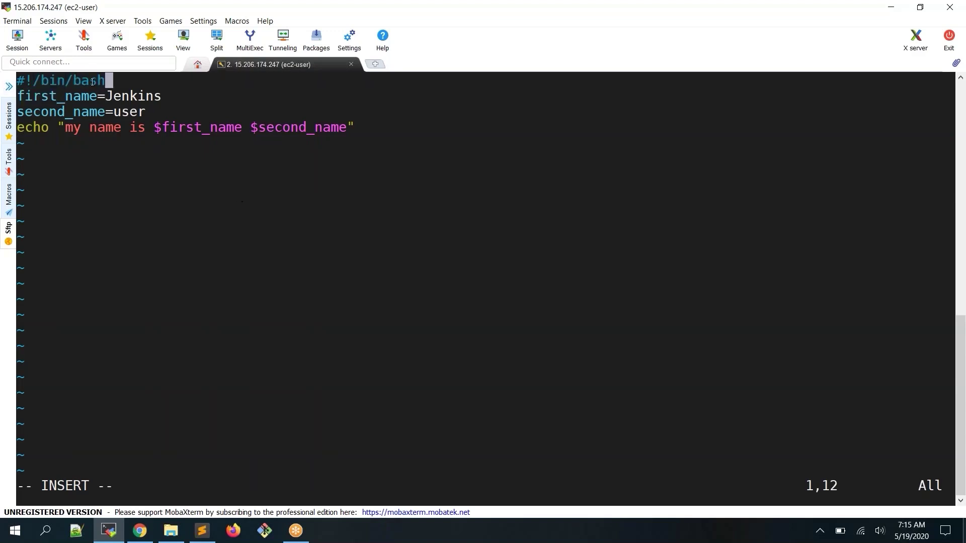
drag(106, 82, 43, 80)
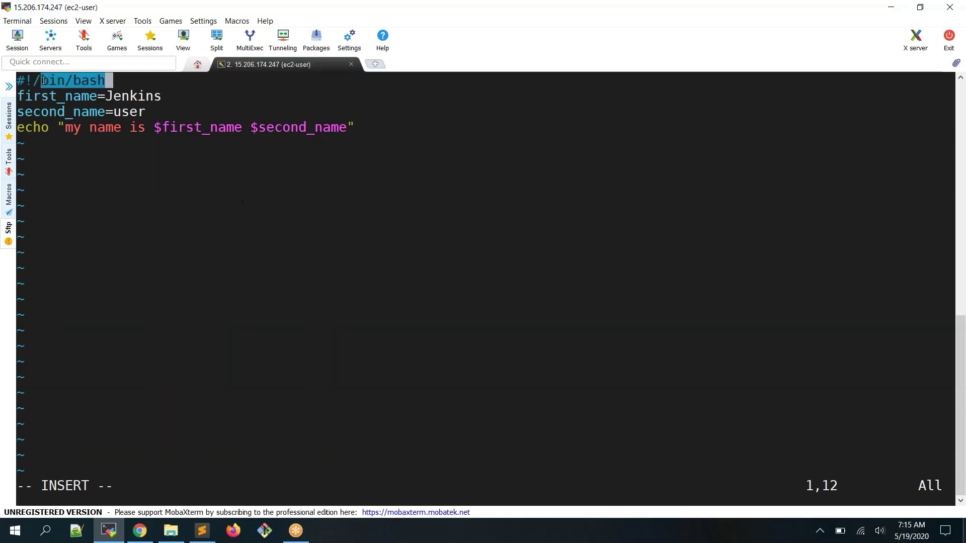
click(170, 160)
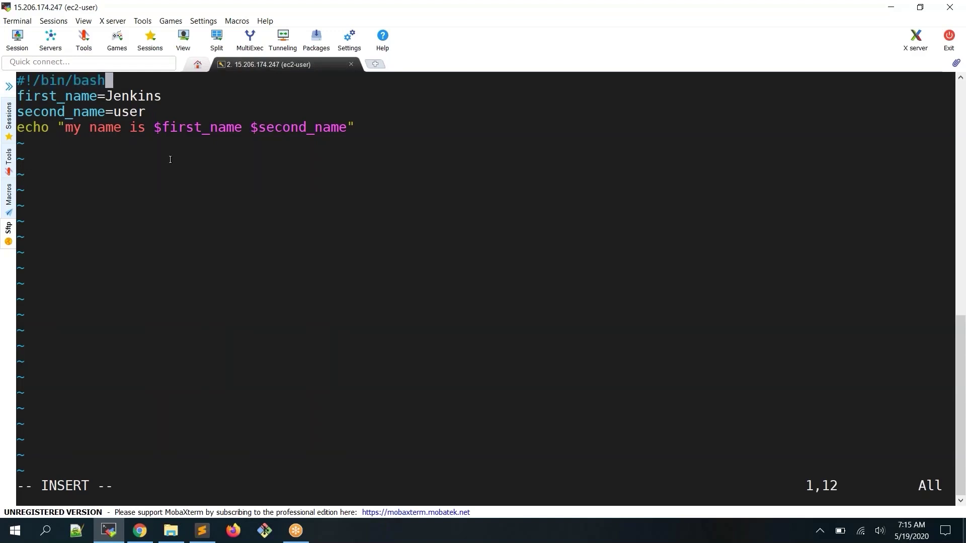
key(Down)
key(Down)
key(Down)
key(Escape)
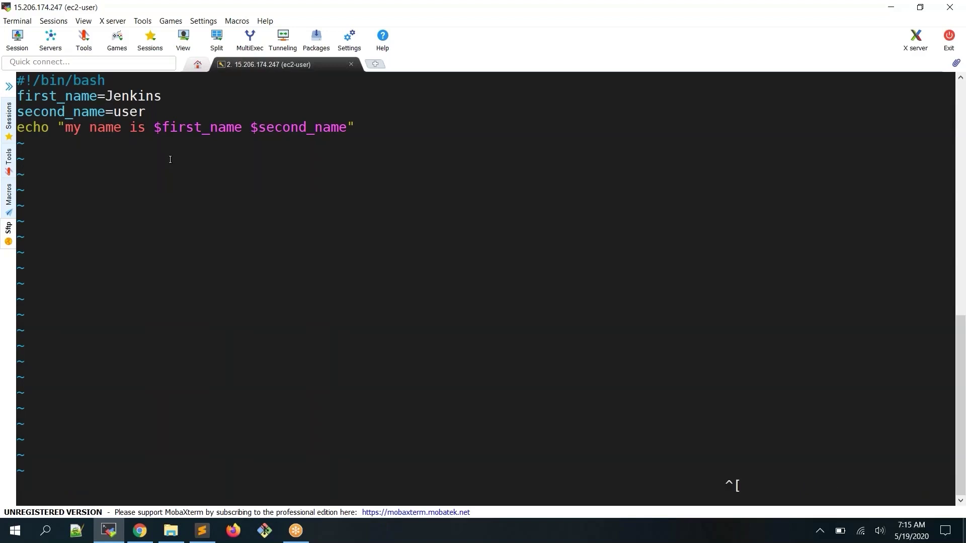
Save test_job.sh with :wq and show its long listing with ls -l
text(:wq)
key(Return)
text(./t)
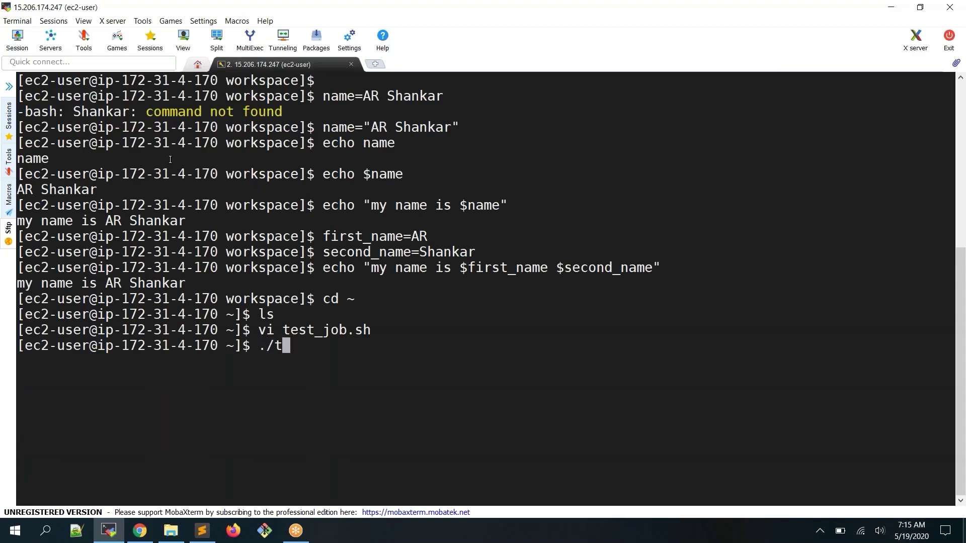
text(es)
key(BackSpace)
key(BackSpace)
key(BackSpace)
key(BackSpace)
key(BackSpace)
double_click(307, 329)
key(ctrl+c)
text(ls -l)
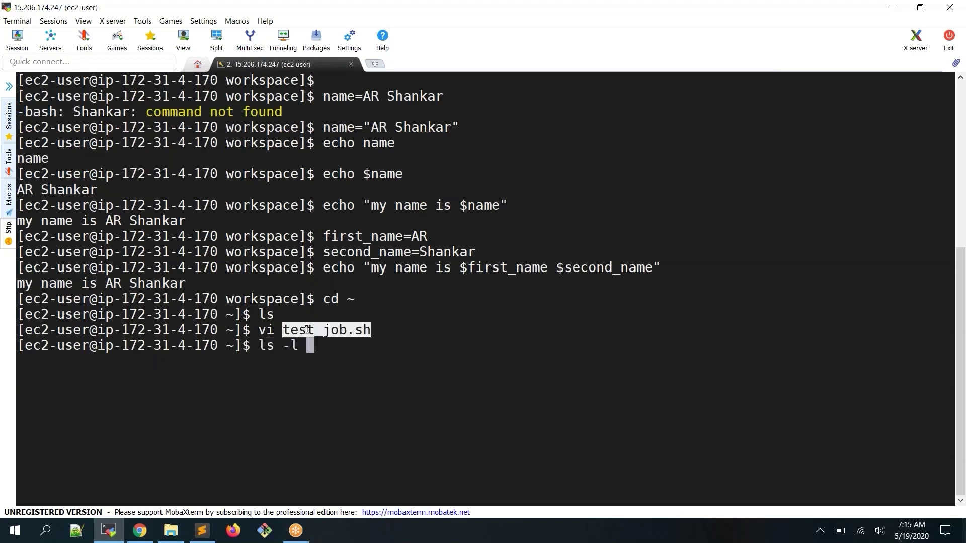
right_click(307, 330)
key(Return)
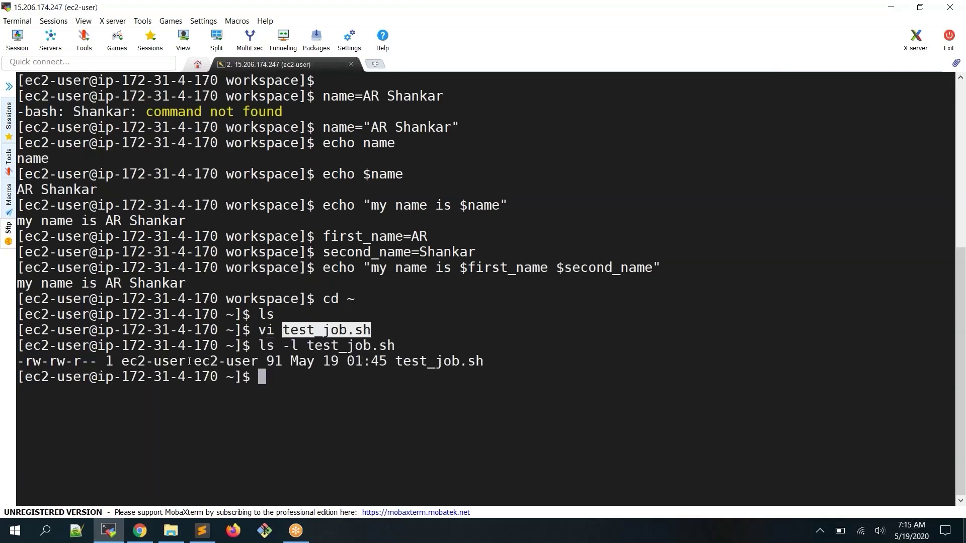
Start a chmod command, trying modes 111 and 755 against the -rw-rw-r-- permissions
drag(41, 362, 95, 366)
click(258, 355)
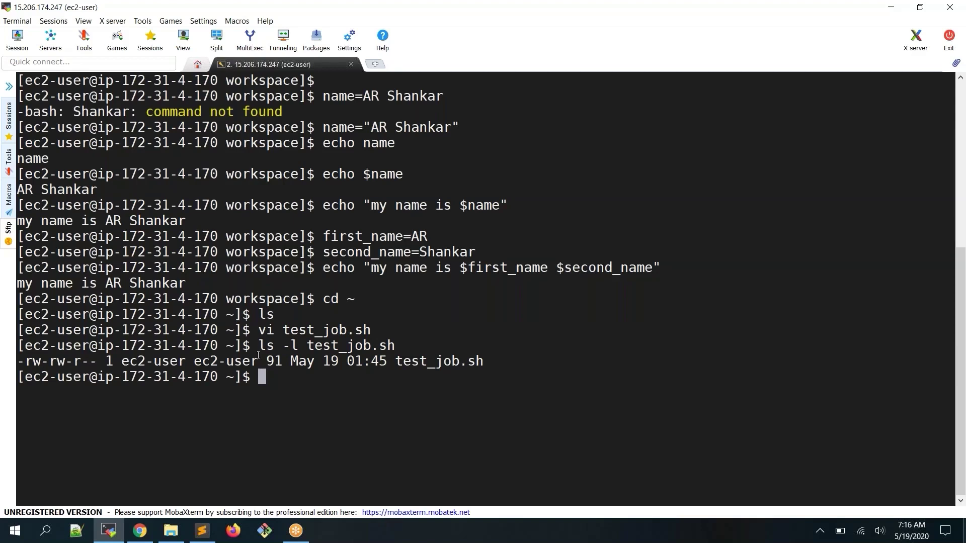
text(chmod)
double_click(282, 376)
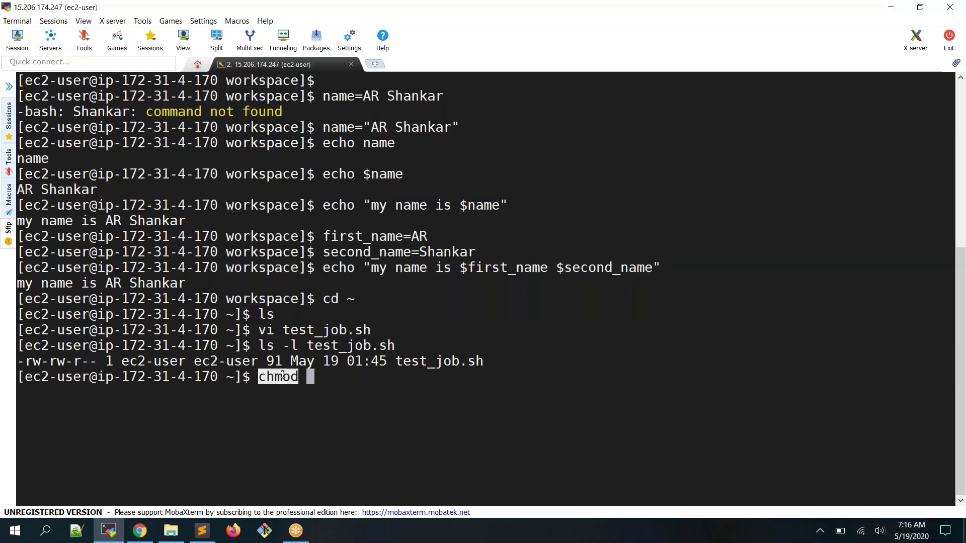
click(302, 363)
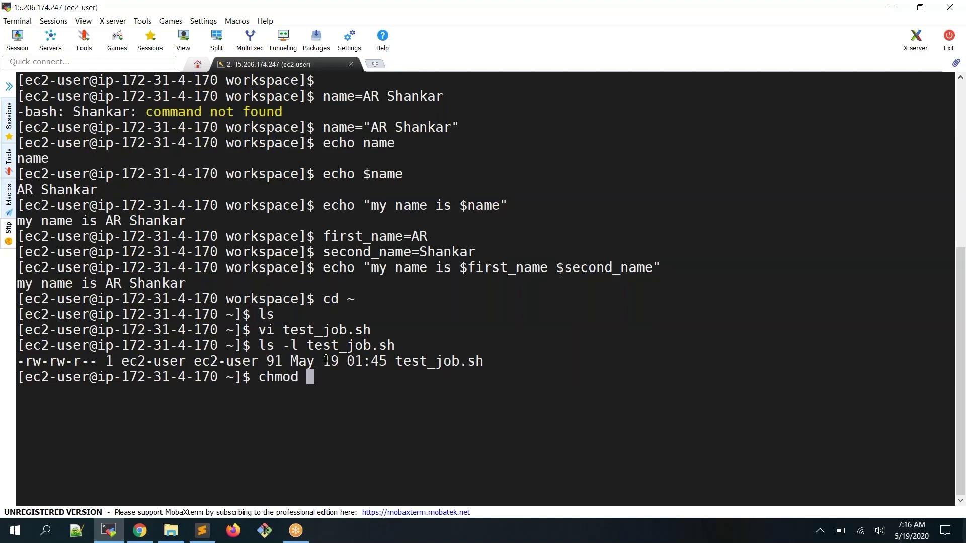
double_click(282, 374)
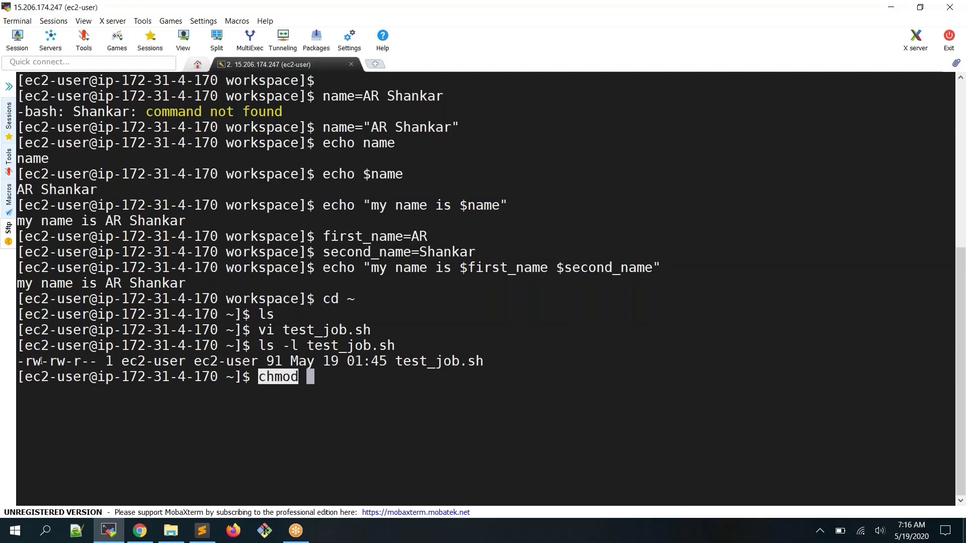
drag(43, 362, 49, 363)
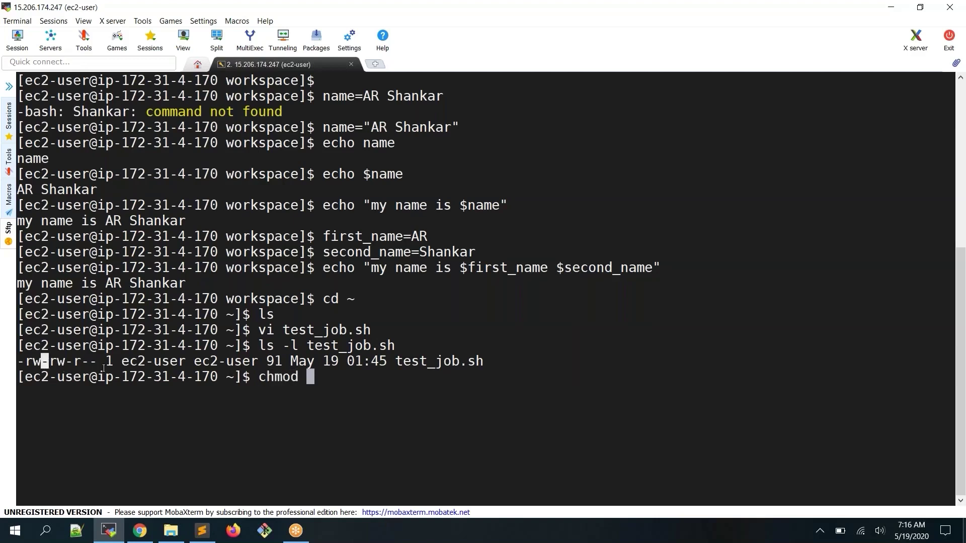
text(111)
key(BackSpace)
key(BackSpace)
key(BackSpace)
text(755)
Run chmod +x test_job.sh to make the script executable
drag(25, 361, 89, 362)
click(52, 363)
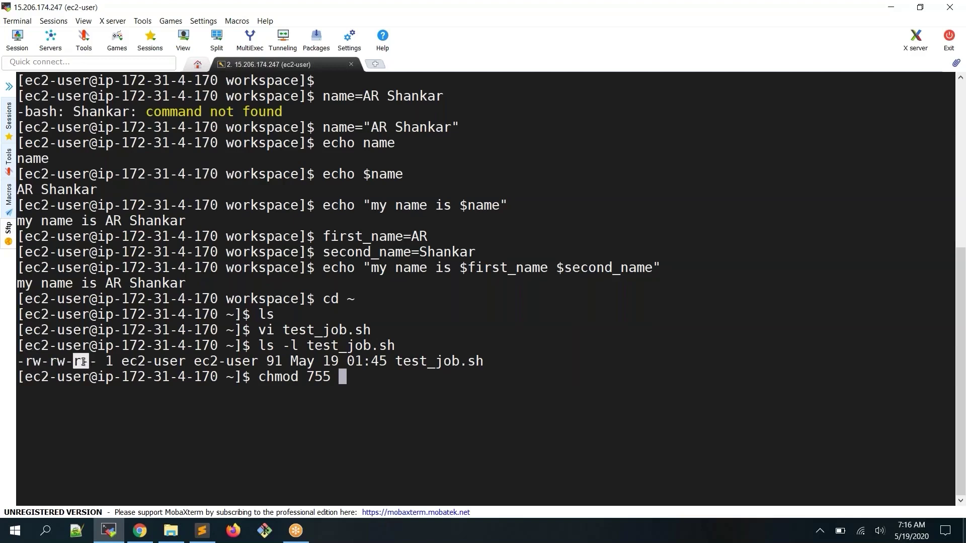
click(98, 360)
double_click(65, 359)
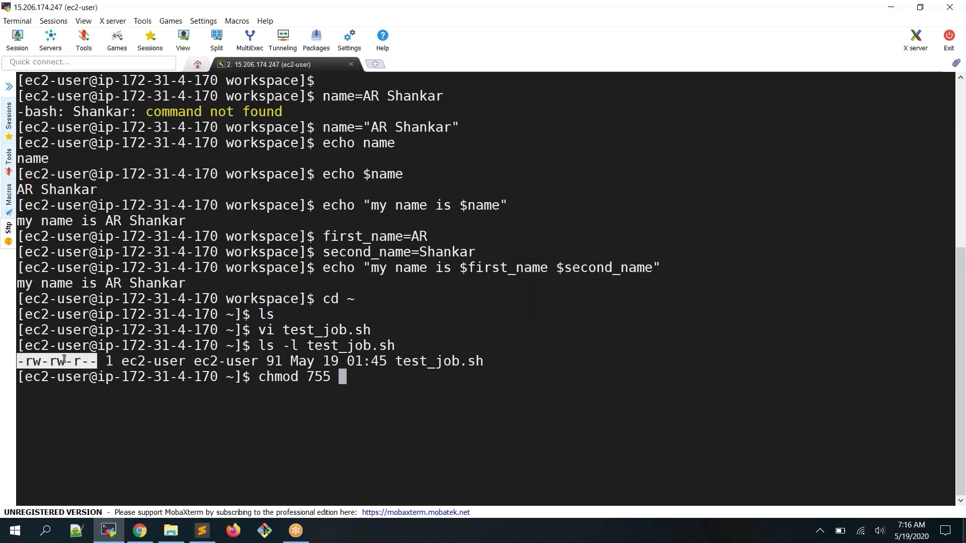
key(BackSpace)
key(BackSpace)
key(BackSpace)
key(BackSpace)
text(+x)
drag(307, 377, 318, 378)
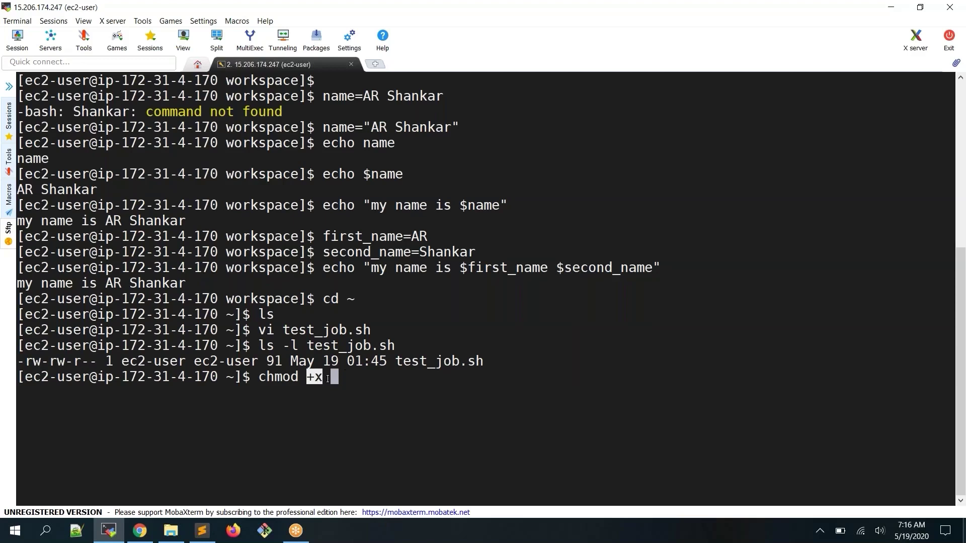
click(319, 378)
double_click(426, 364)
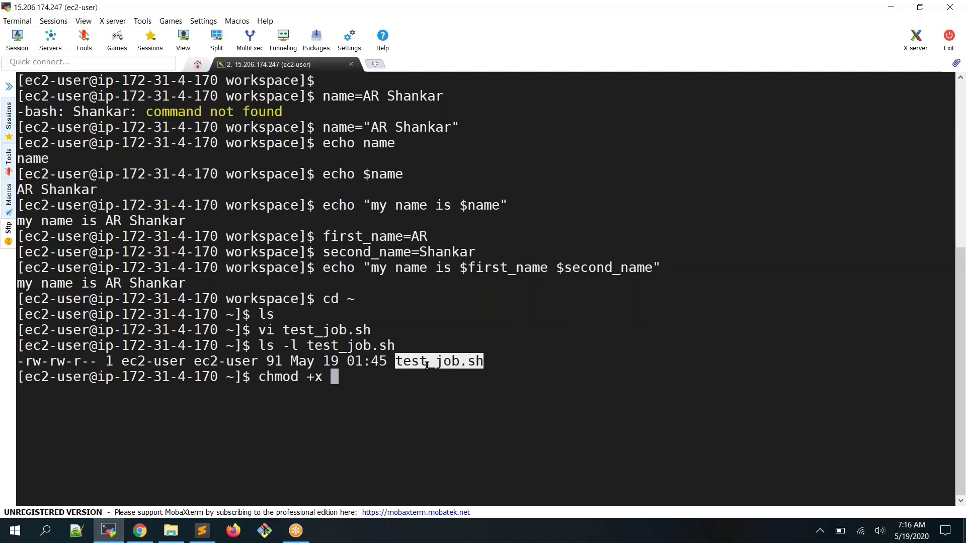
right_click(427, 364)
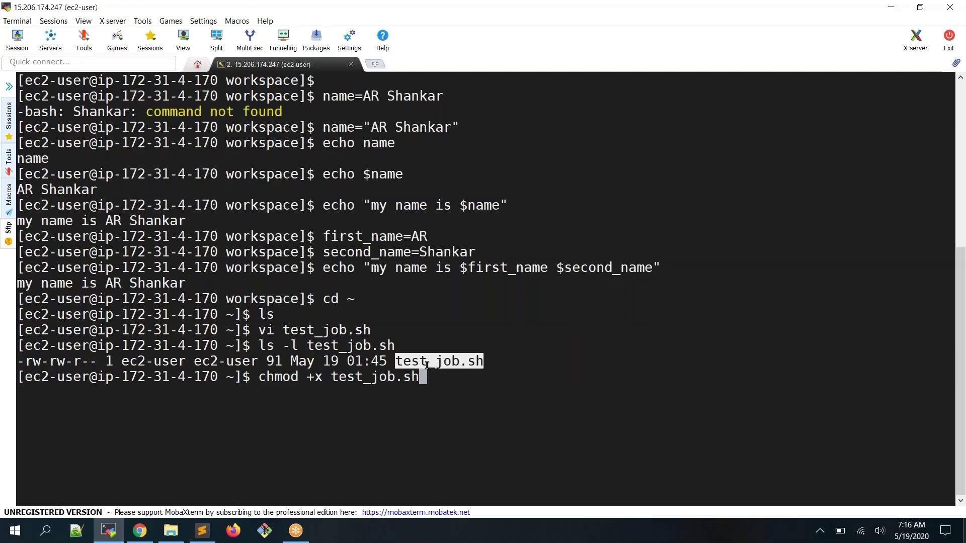
key(Return)
List test_job.sh again to confirm its new -rwxrwxr-x permissions
text(ls -l)
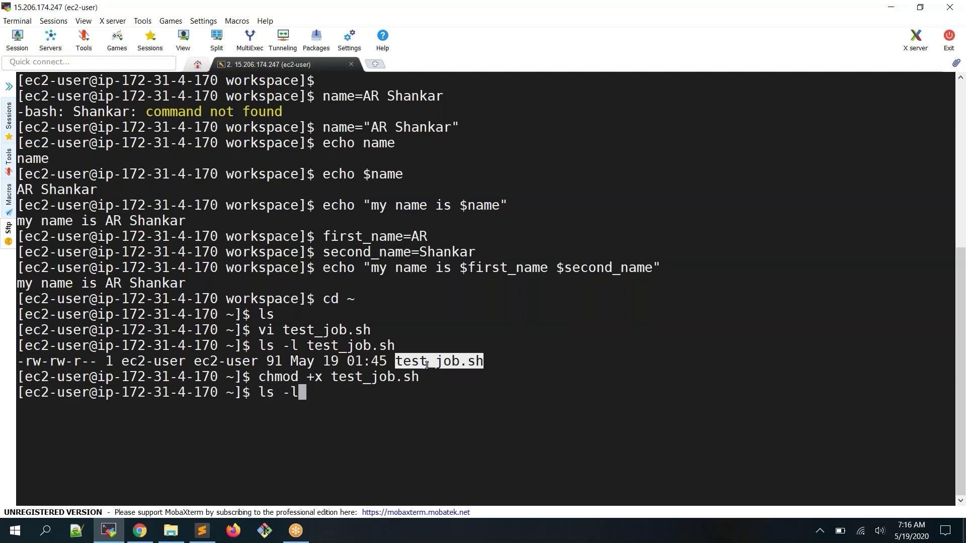
key(Return)
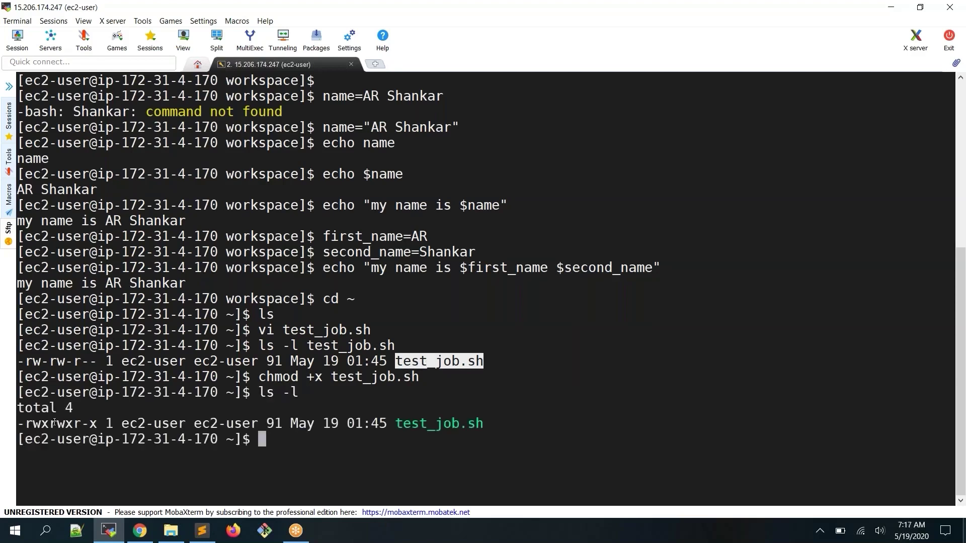
click(45, 423)
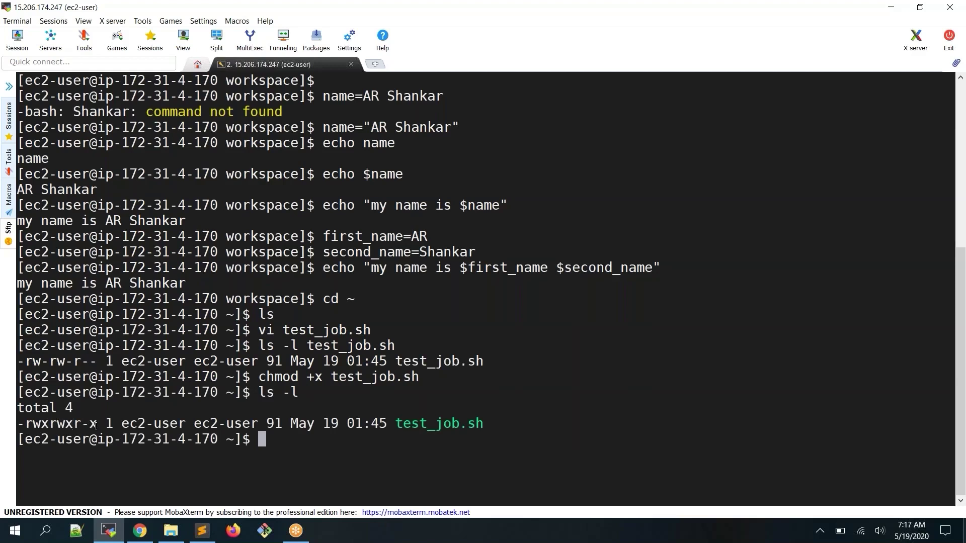
drag(308, 377, 321, 378)
double_click(443, 429)
key(ctrl+c)
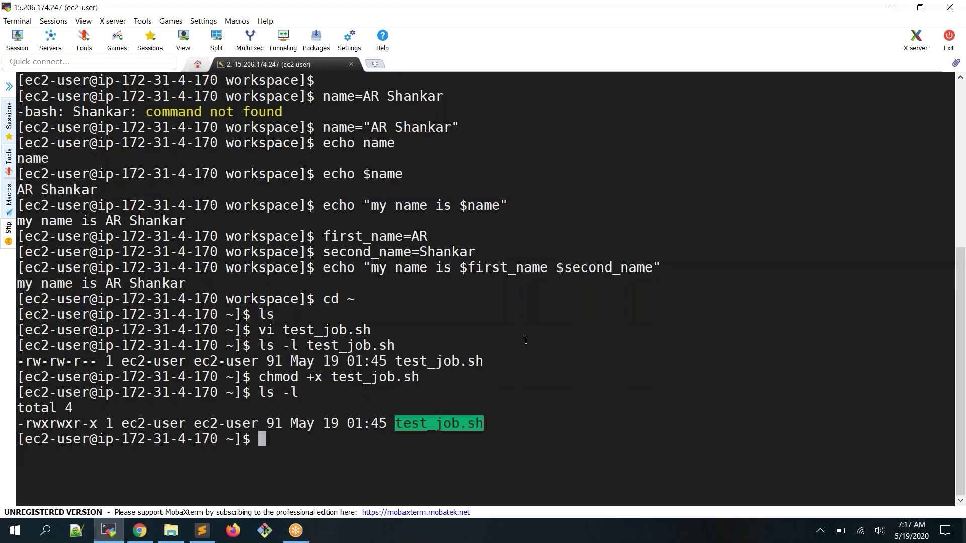
click(526, 340)
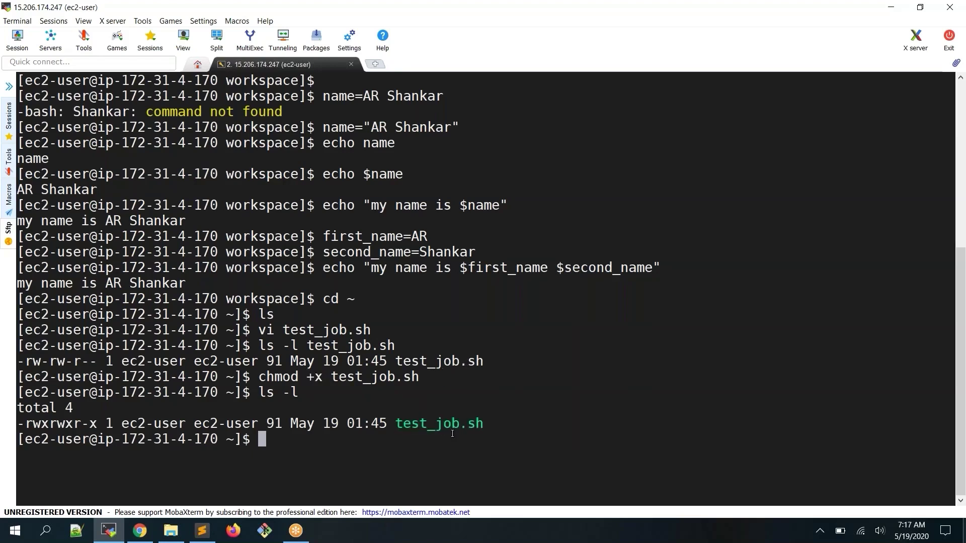
triple_click(410, 427)
click(417, 424)
Clear the terminal, list the home folder, and compose then erase ./test_job.sh
text(clear)
key(Return)
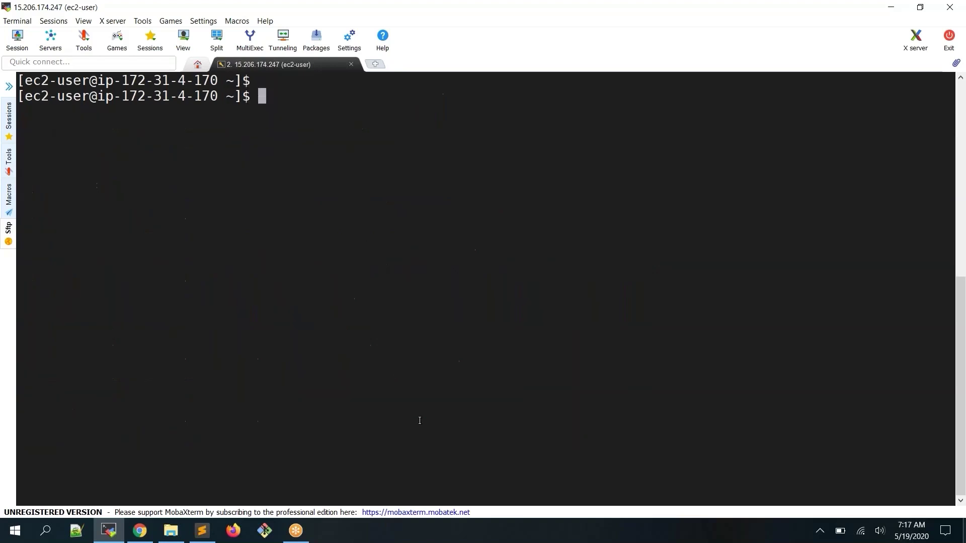
text(ls)
key(Return)
text(./)
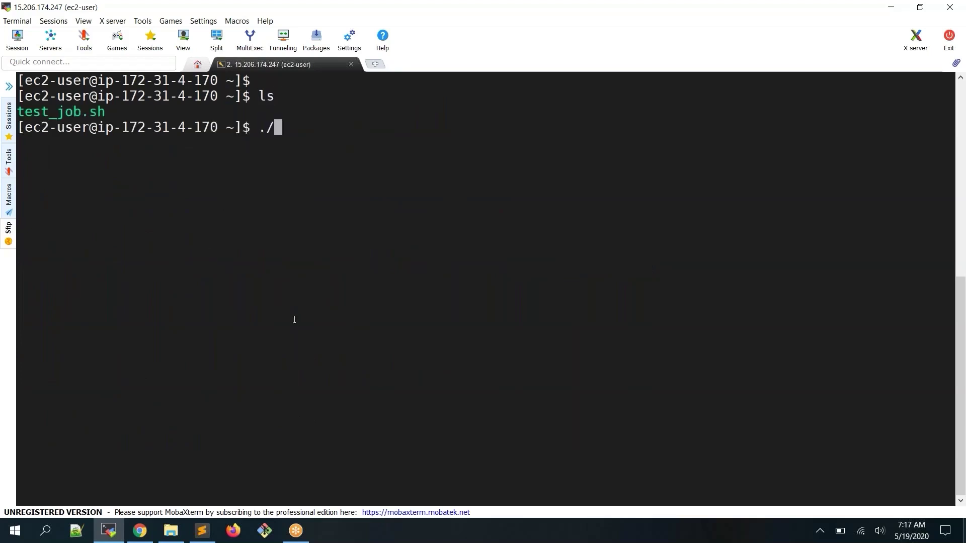
double_click(78, 115)
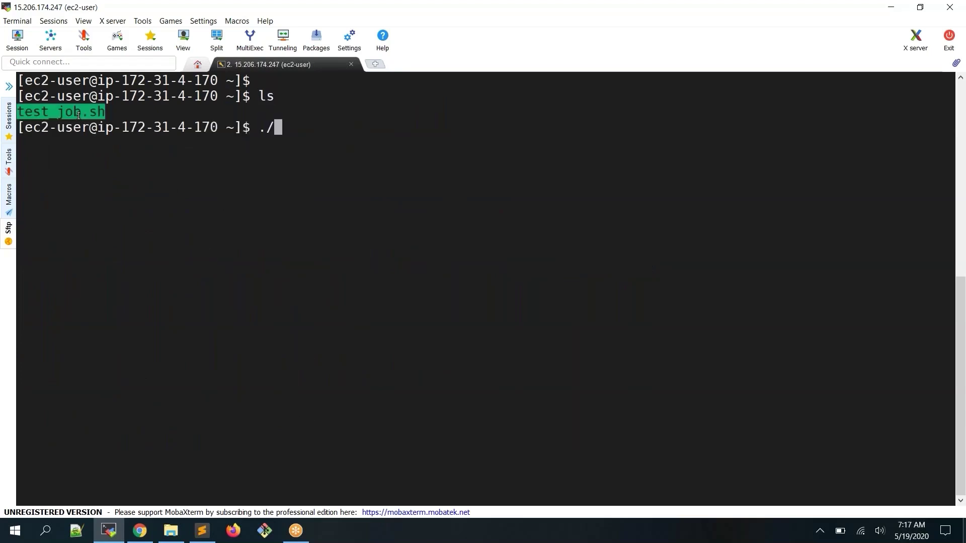
right_click(208, 134)
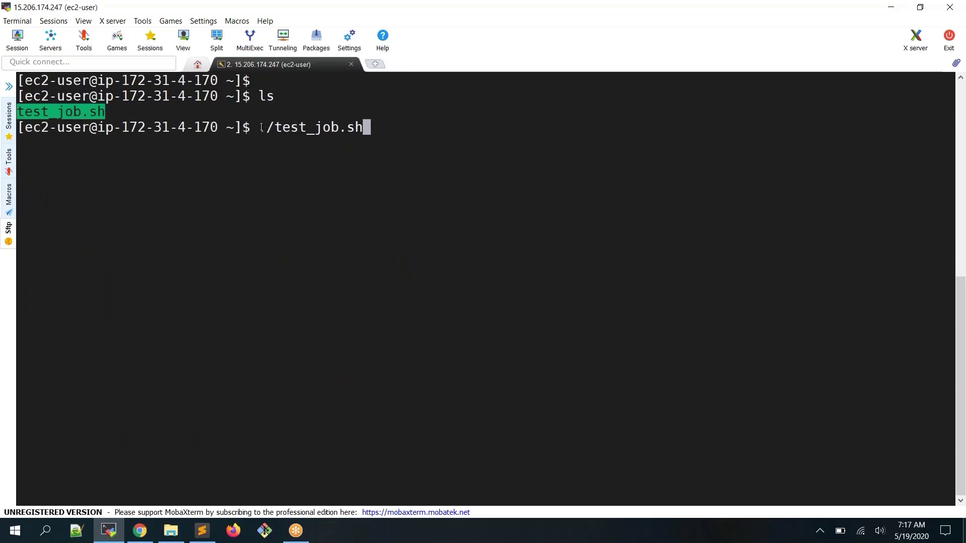
drag(259, 127, 274, 127)
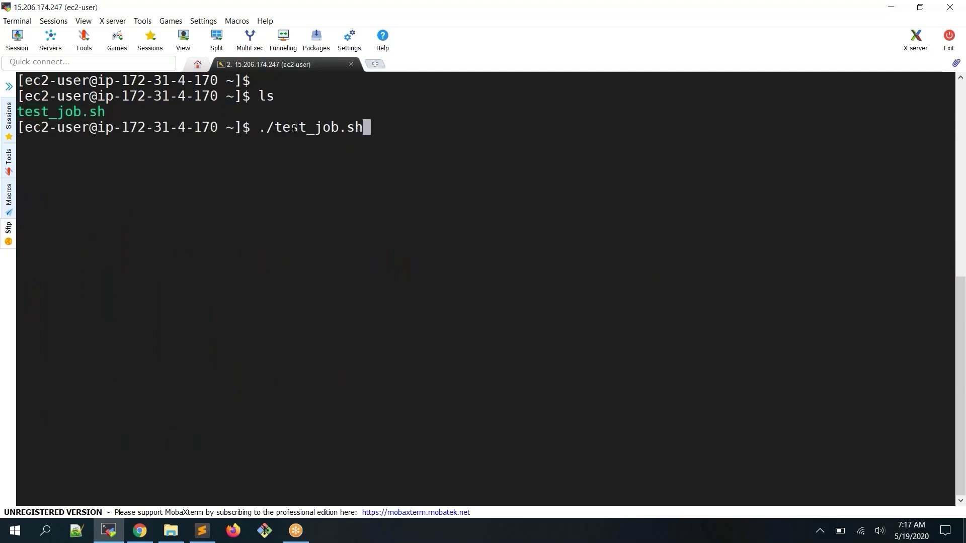
double_click(294, 127)
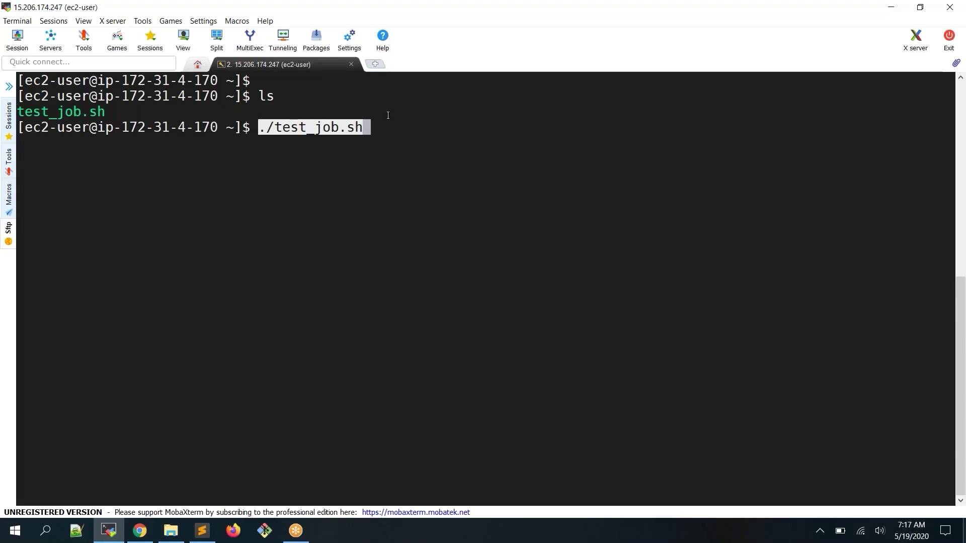
key(BackSpace)
key(BackSpace)
key(BackSpace)
key(BackSpace)
key(BackSpace)
key(BackSpace)
key(BackSpace)
key(BackSpace)
key(BackSpace)
key(BackSpace)
key(BackSpace)
key(BackSpace)
key(BackSpace)
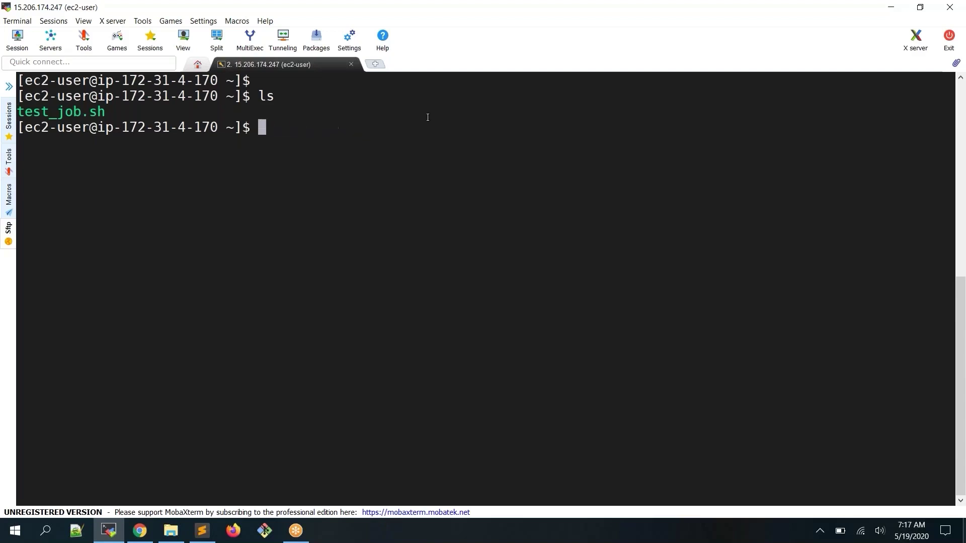
Run test_job.sh without ./, which fails with 'command not found'
text(te)
text(sh)
key(BackSpace)
key(BackSpace)
key(BackSpace)
key(BackSpace)
text(test_job.sh)
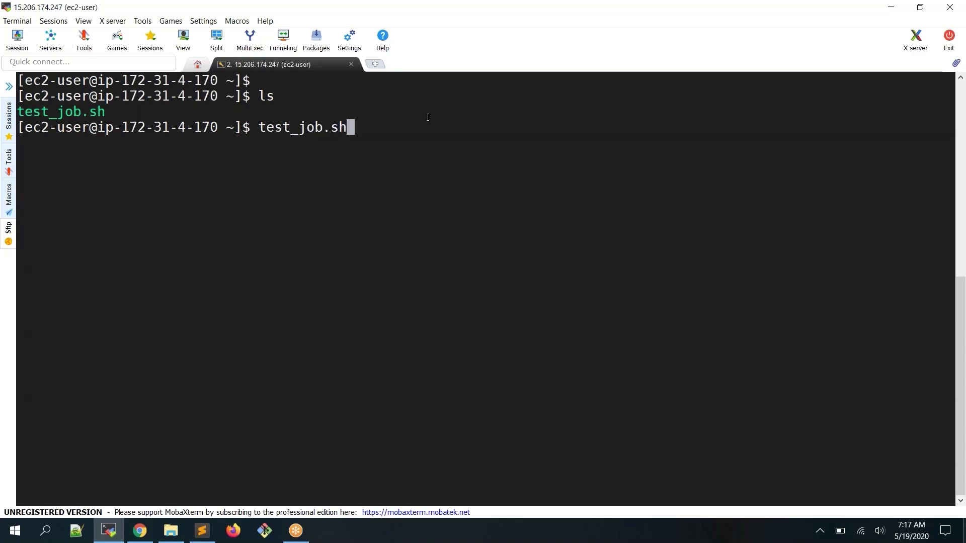
key(Return)
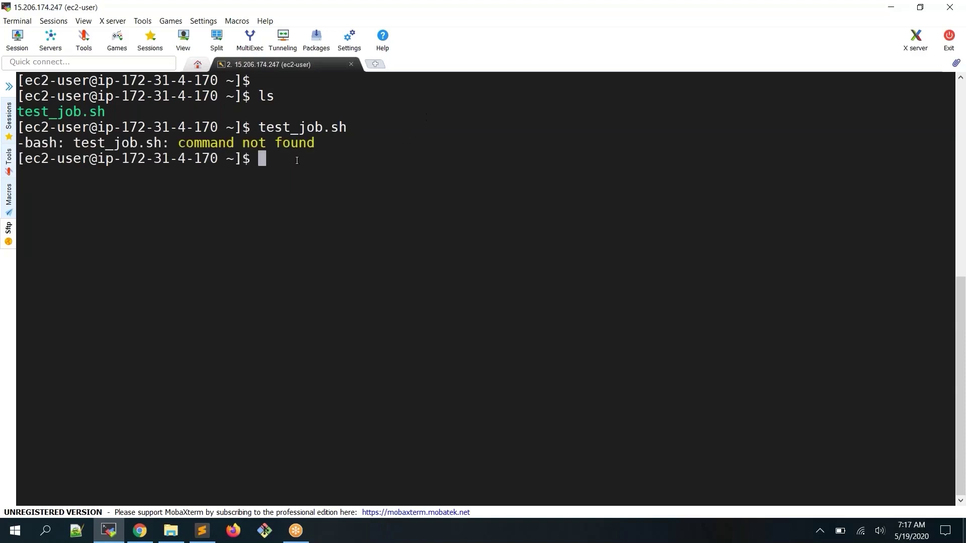
Run ./test_job.sh, which prints 'my name is Jenkins user'
text(./te)
key(Tab)
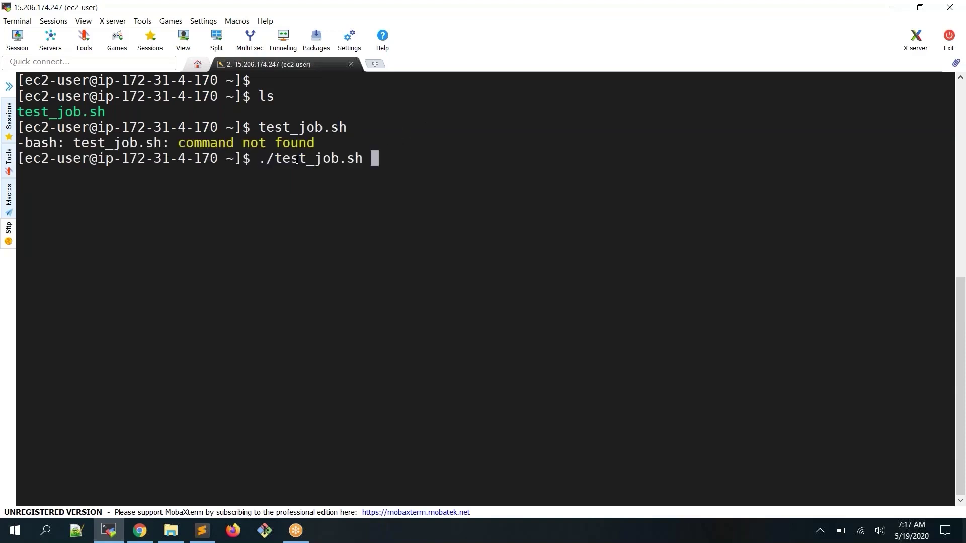
drag(251, 159, 274, 159)
click(267, 159)
double_click(268, 159)
key(Return)
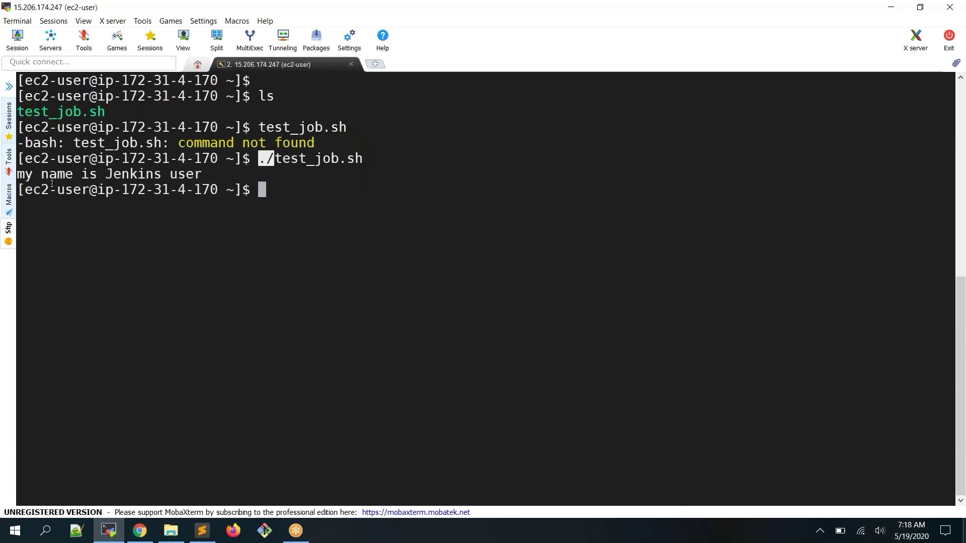
click(8, 159)
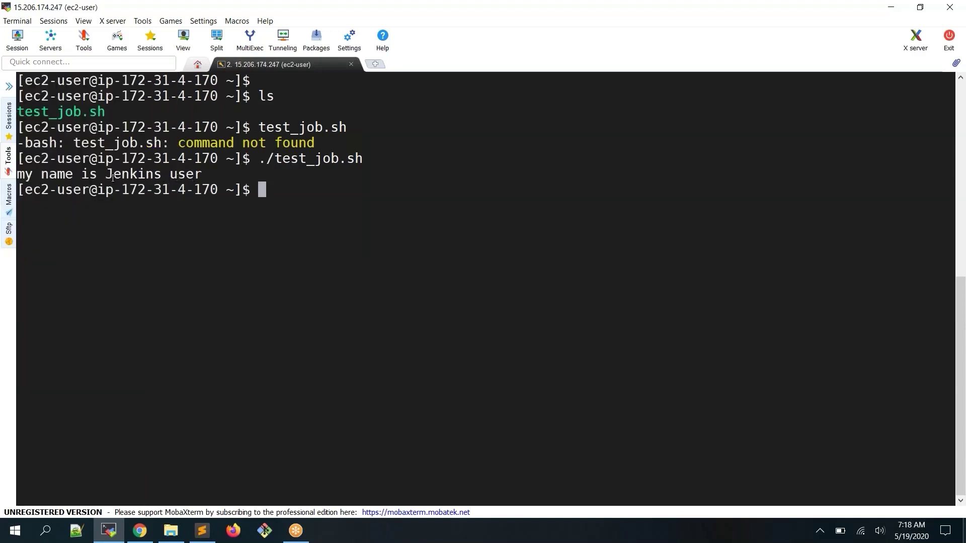
drag(105, 175, 198, 179)
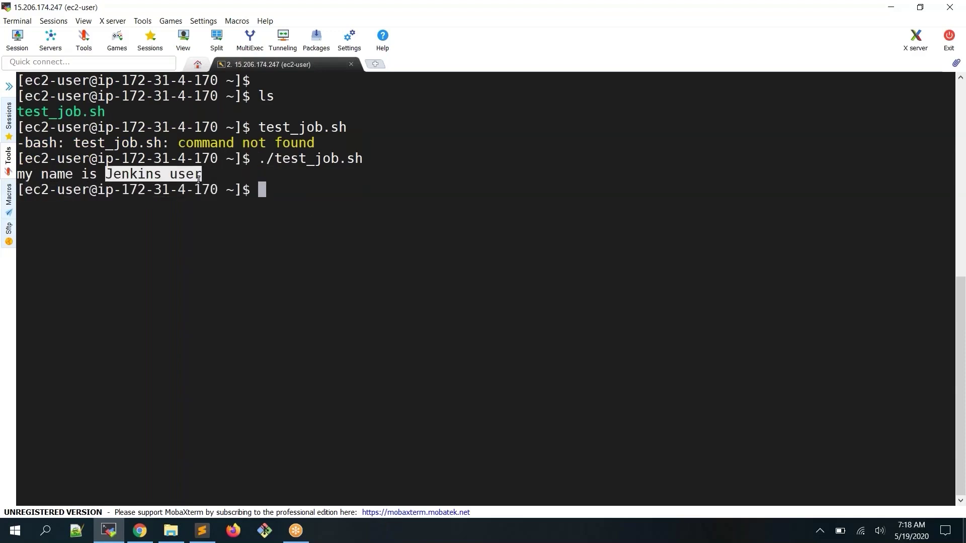
Type vi followed by the pasted ./test_job.sh path at the prompt
double_click(328, 160)
key(ctrl+c)
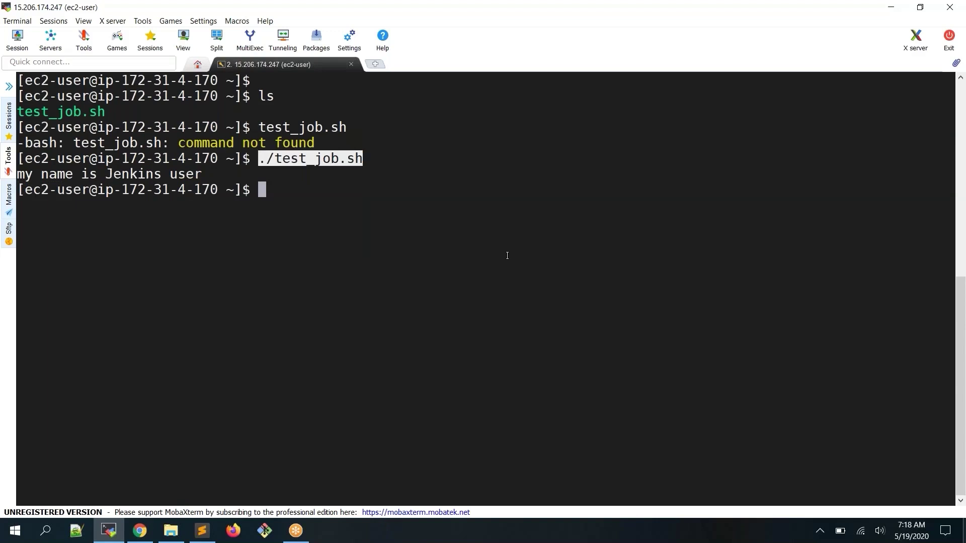
text(vi)
right_click(507, 256)
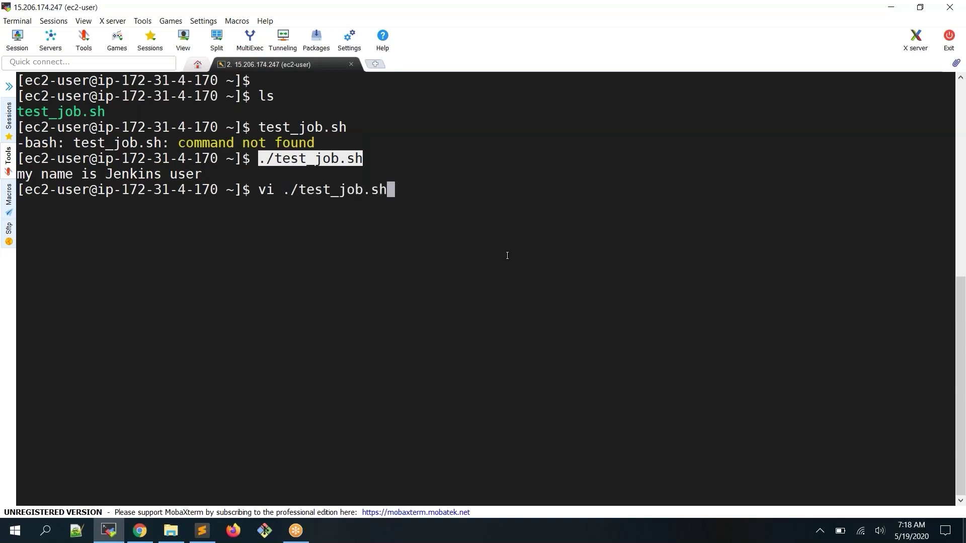
In vi, replace first_name's Jenkins value with $1 and second_name's user value with $2
key(Return)
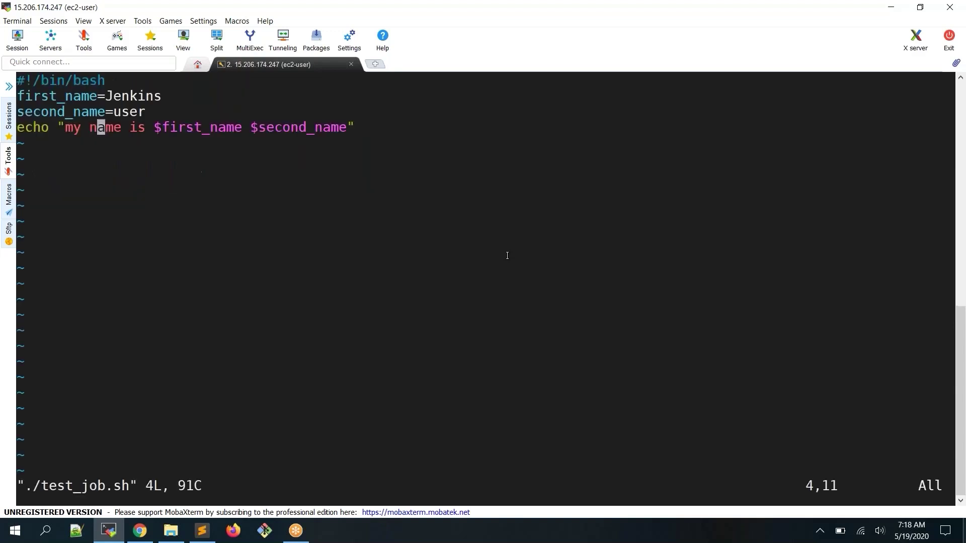
key(Up)
key(Up)
key(Right)
key(Right)
key(Right)
key(Right)
key(Right)
key(Right)
key(Right)
key(x)
key(x)
key(x)
key(x)
key(x)
key(x)
key(x)
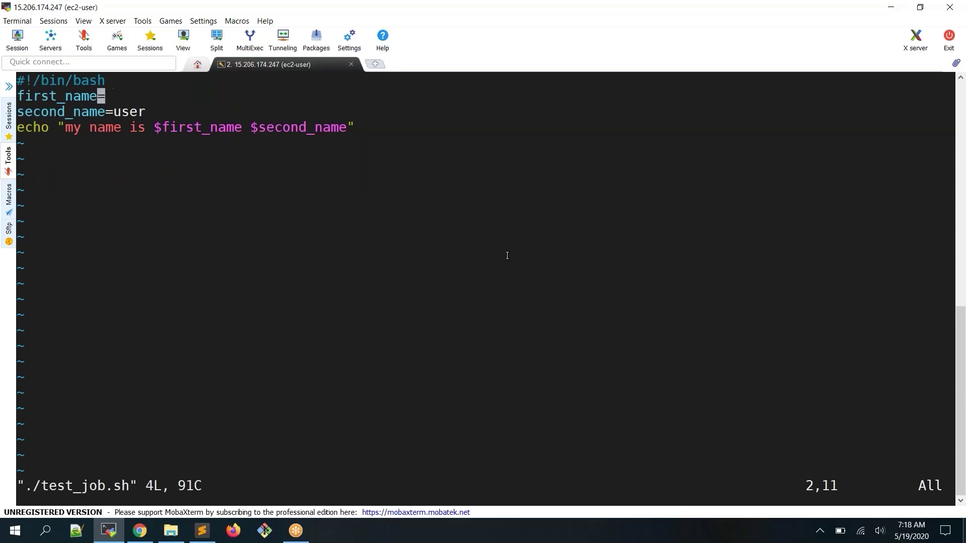
text(ame=)
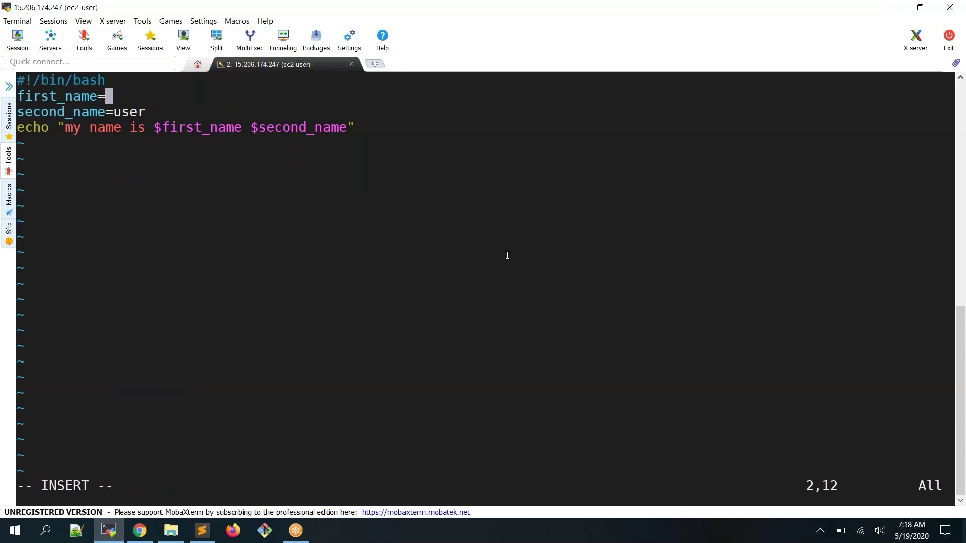
text($1)
key(Down)
key(Right)
key(Right)
key(Right)
text(xxx)
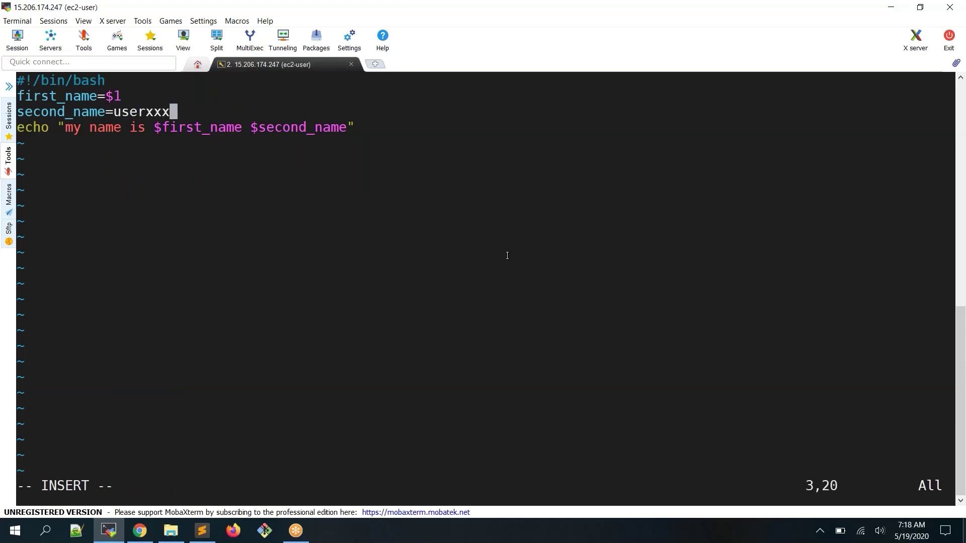
key(BackSpace)
key(BackSpace)
key(BackSpace)
key(BackSpace)
key(BackSpace)
key(BackSpace)
key(BackSpace)
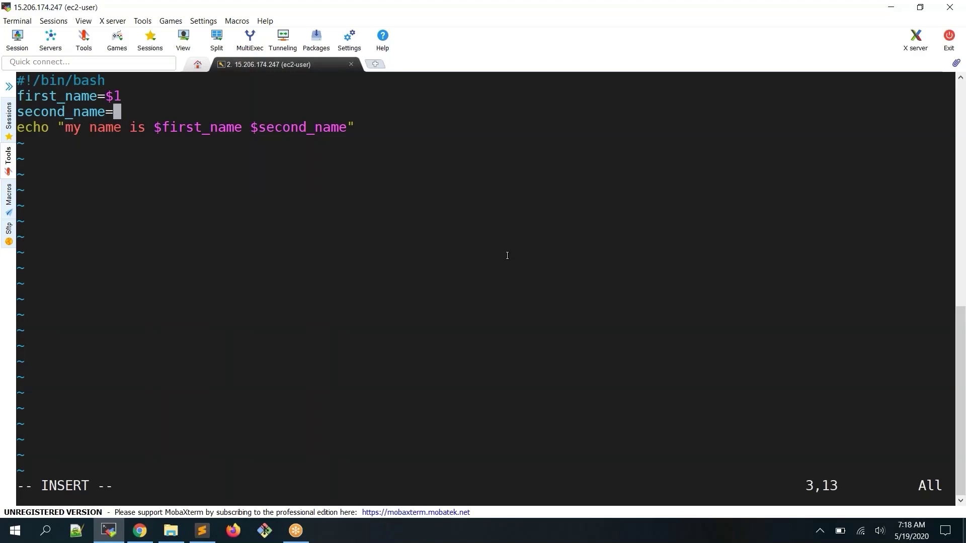
text($2)
Point out the new $1 and $2 arguments in the script
double_click(111, 96)
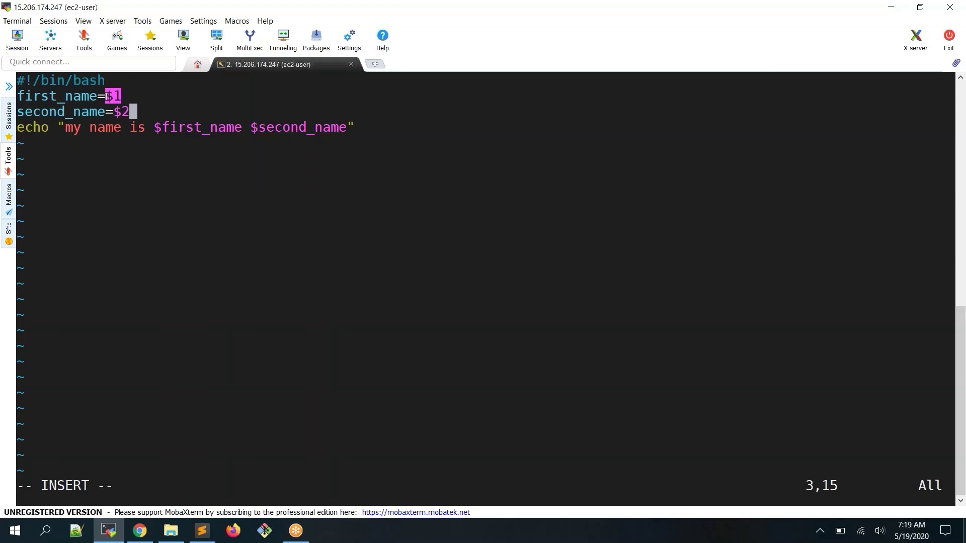
click(108, 94)
double_click(115, 95)
double_click(116, 111)
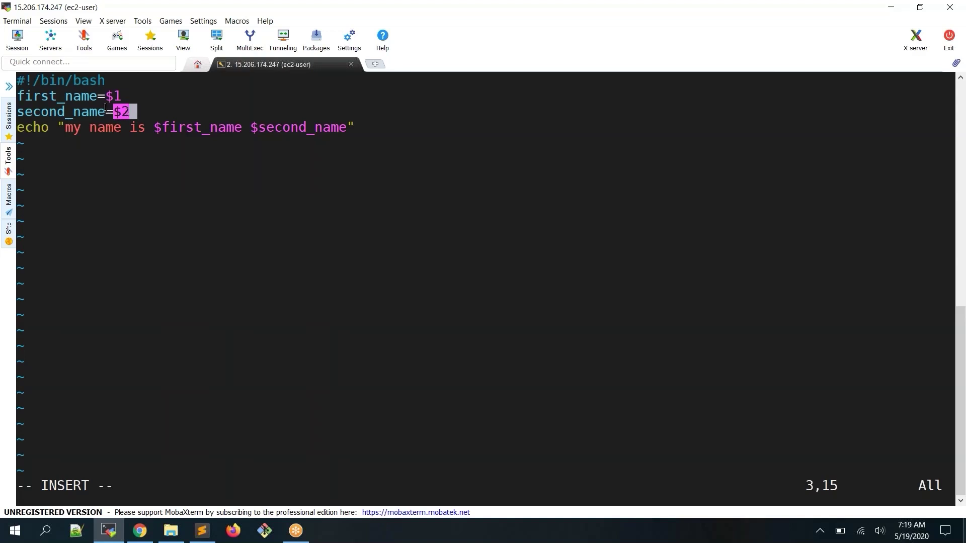
mouse_move(128, 111)
mouse_down()
mouse_move(113, 97)
mouse_move(130, 112)
mouse_up()
click(179, 112)
Leave insert mode, review the first_name and second_name lines, and save with :wq
key(Escape)
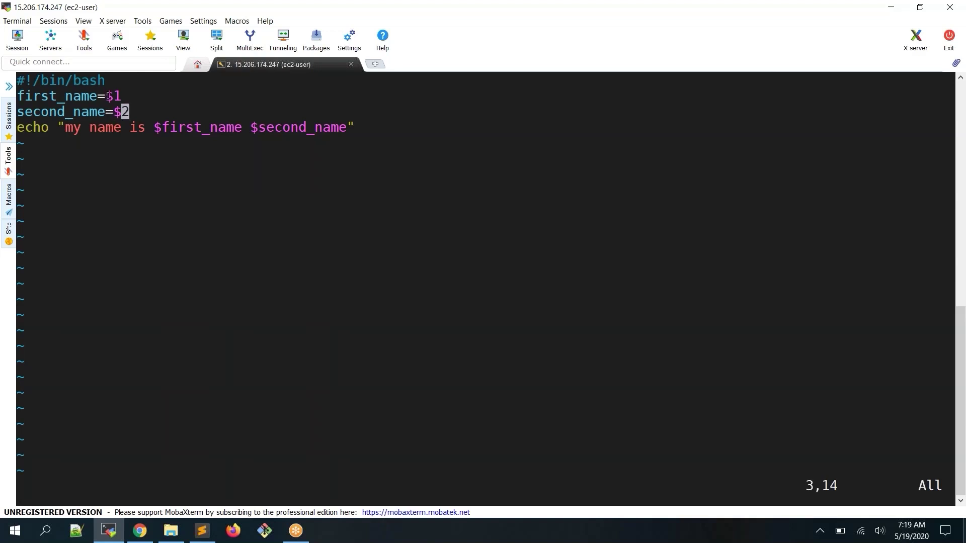
drag(107, 95, 114, 96)
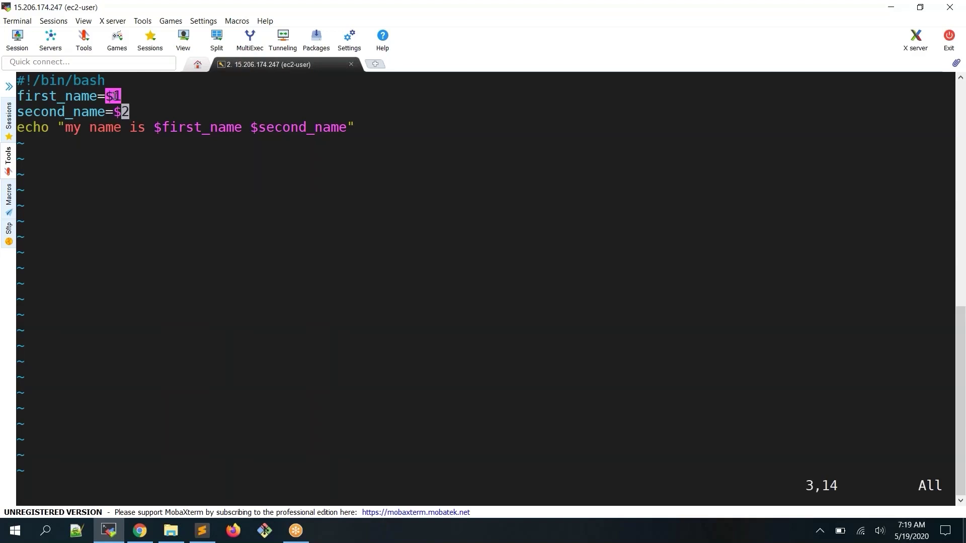
double_click(64, 96)
double_click(77, 113)
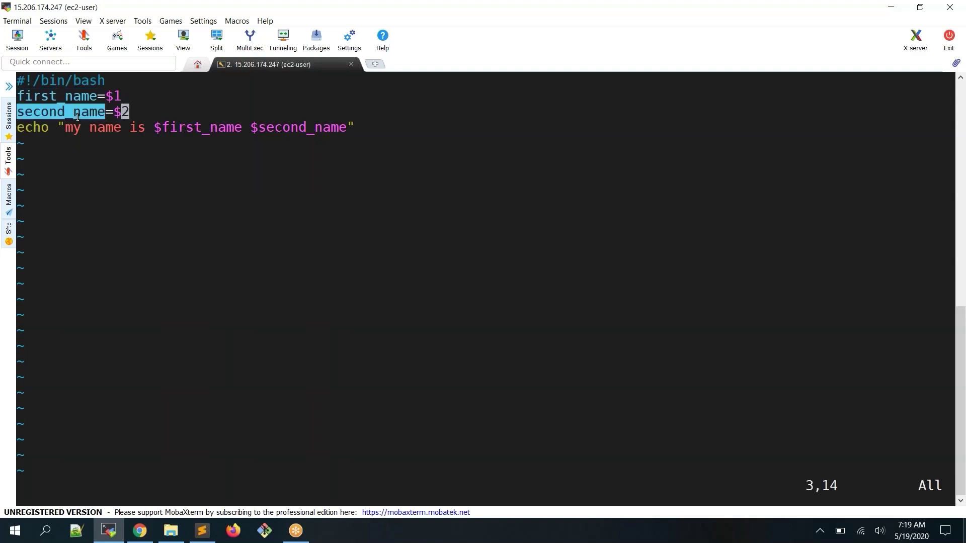
click(114, 110)
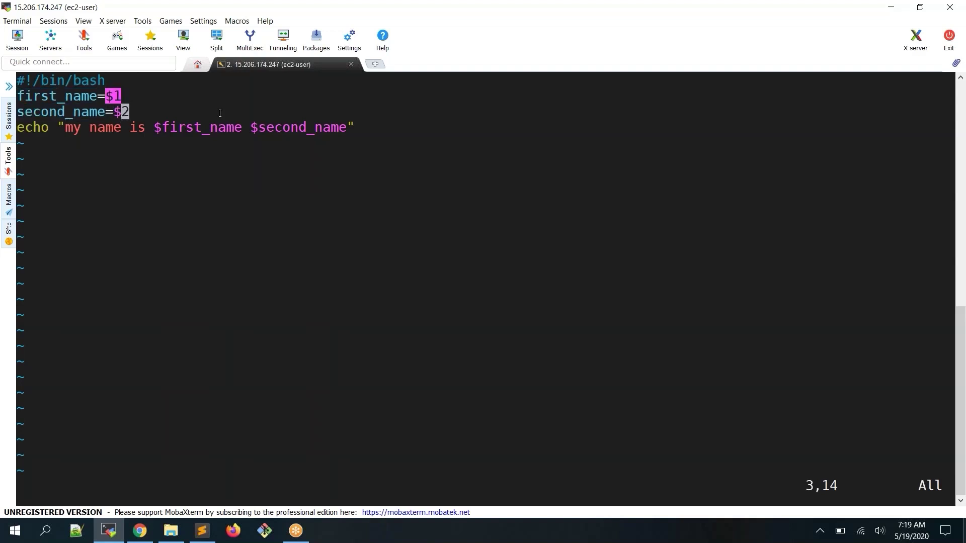
text(:wq)
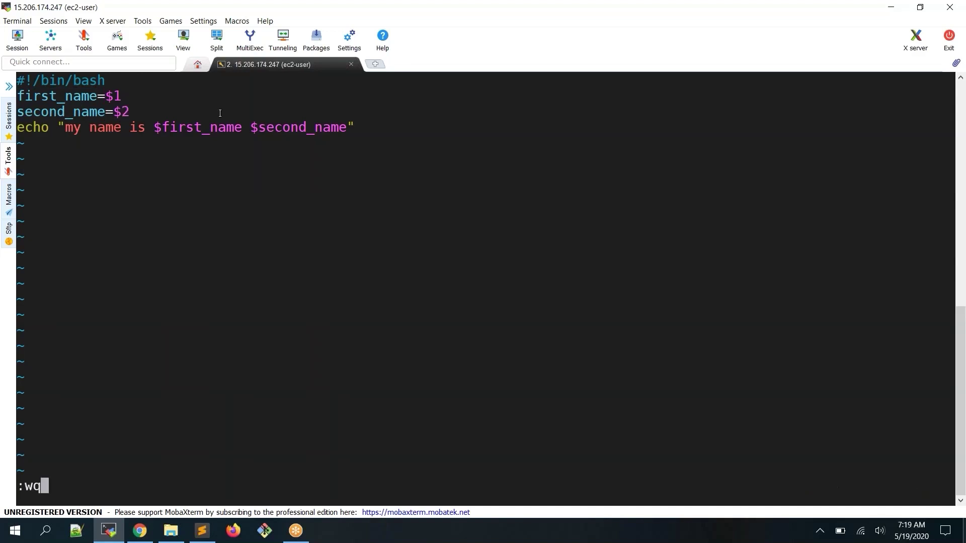
key(Return)
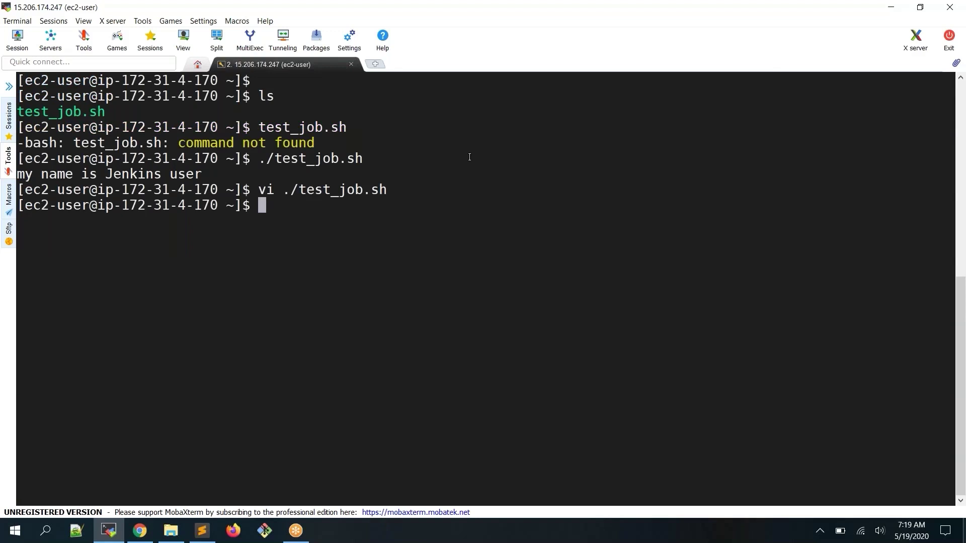
Enter ./test_job.sh followed by a first and second name at the prompt
text(./te)
key(Tab)
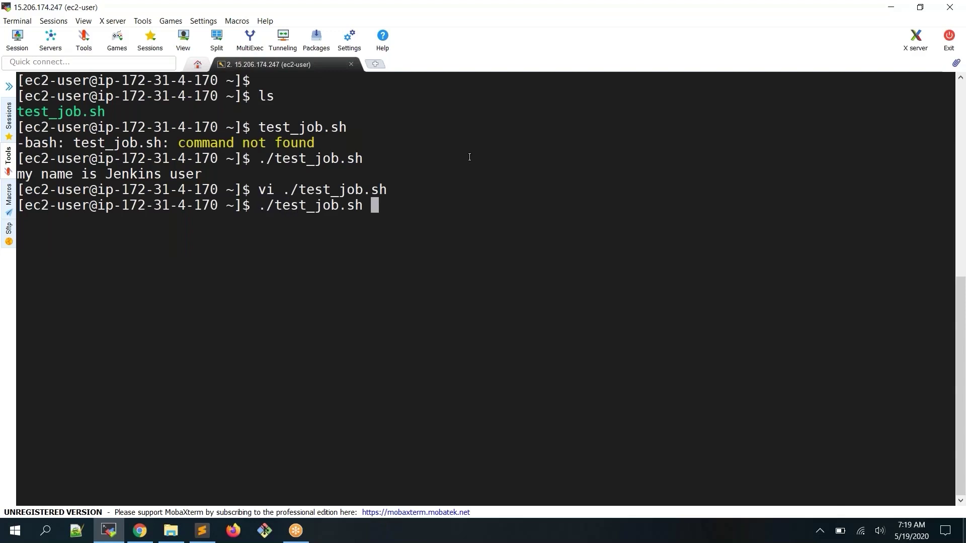
text($)
text(1)
key(BackSpace)
key(BackSpace)
text(AR)
key(BackSpace)
text(Shanka)
key(BackSpace)
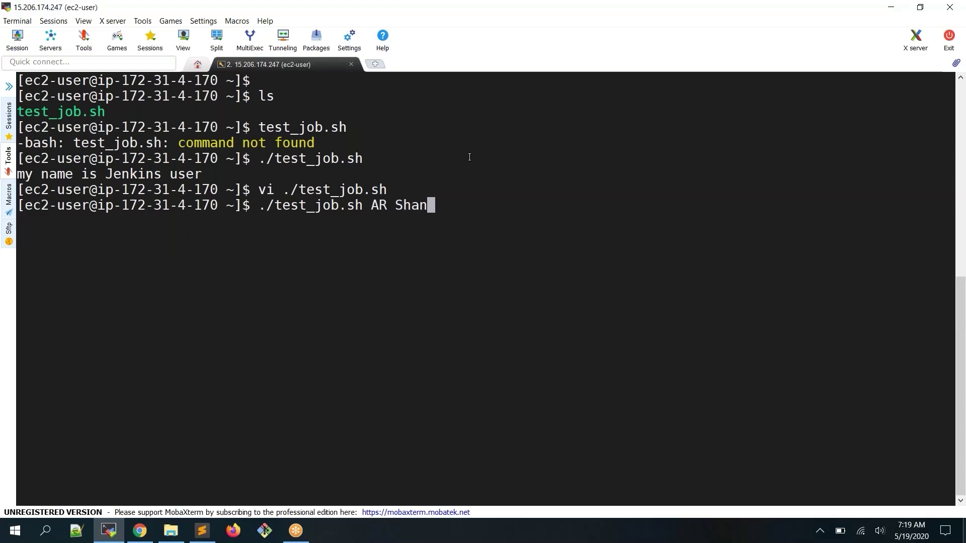
text(kar)
Point out the script name and both name arguments, then run the command
drag(260, 208, 361, 201)
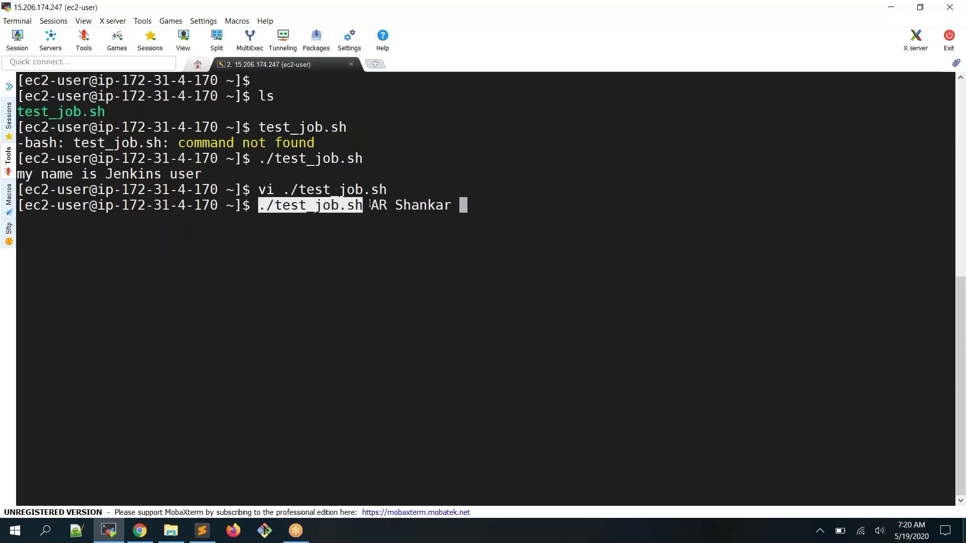
double_click(376, 205)
double_click(400, 206)
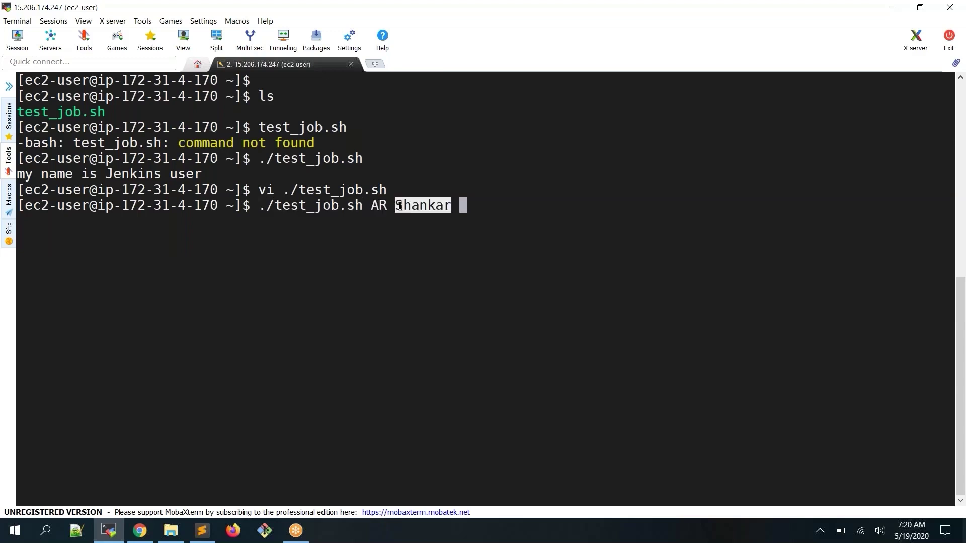
click(393, 206)
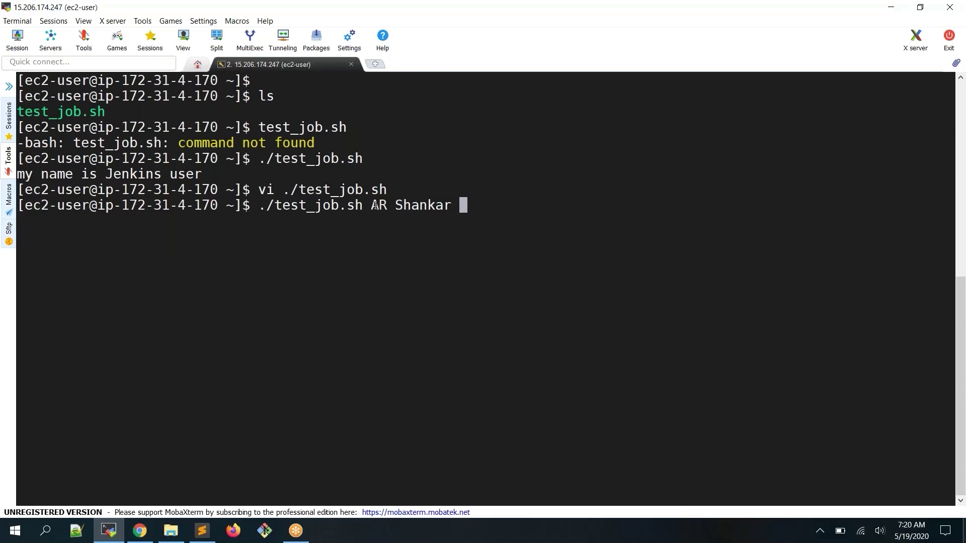
double_click(380, 206)
drag(380, 206, 445, 201)
key(Return)
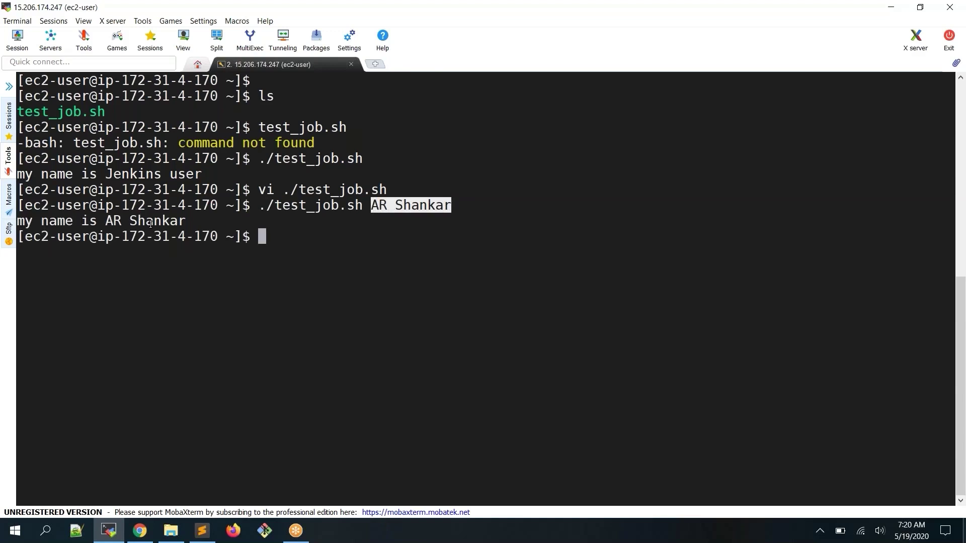
Rerun the script with a different pair of names and check the printed name
key(Up)
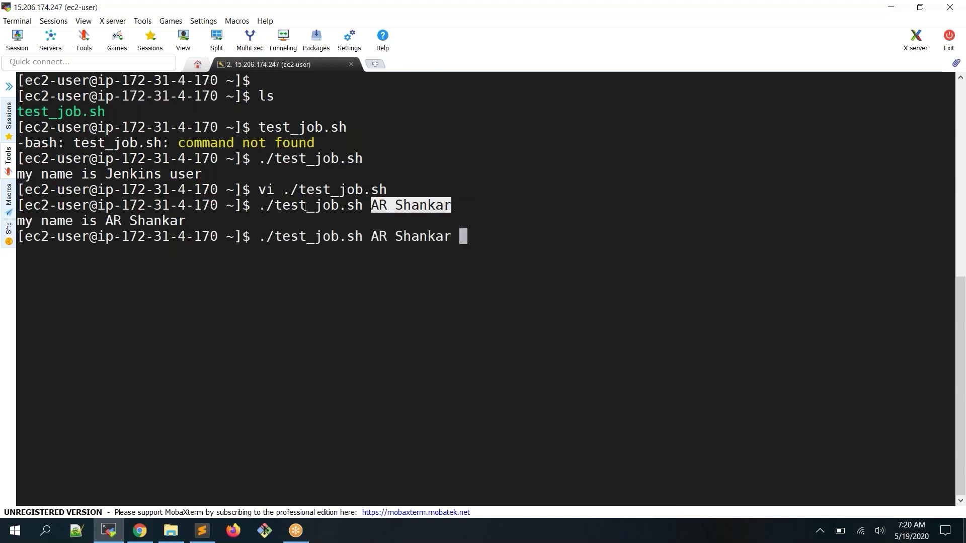
key(BackSpace)
key(BackSpace)
key(BackSpace)
key(BackSpace)
key(BackSpace)
key(BackSpace)
key(BackSpace)
key(BackSpace)
key(BackSpace)
key(BackSpace)
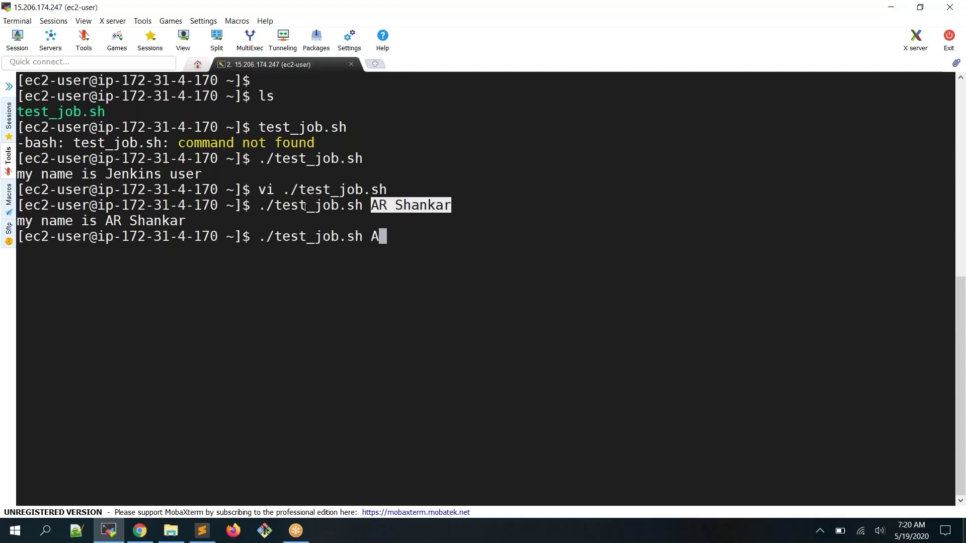
key(BackSpace)
text(Narendr)
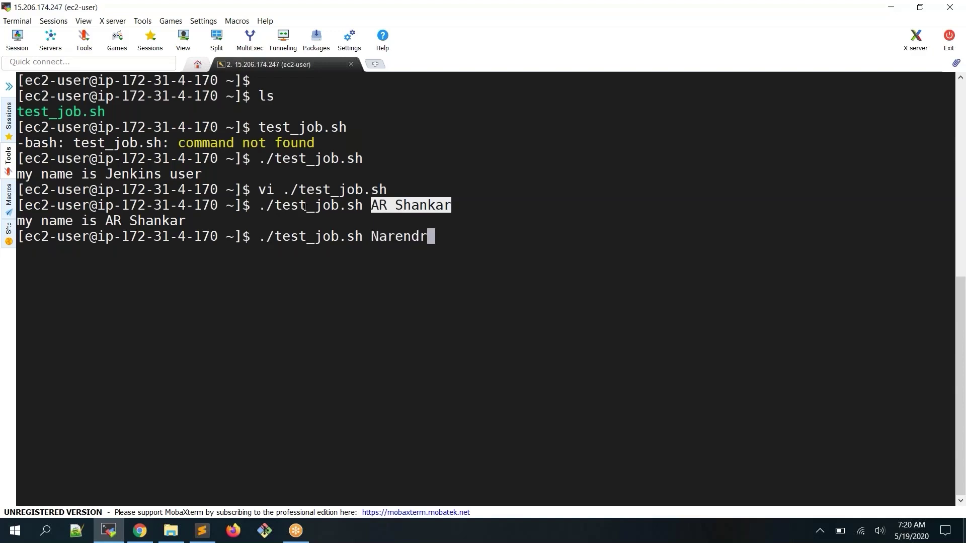
text(a Modi)
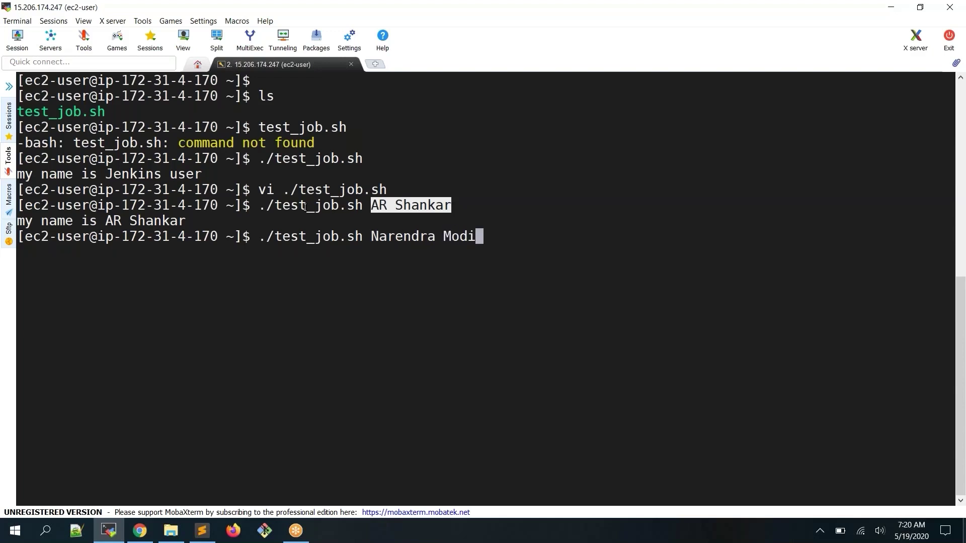
drag(372, 236, 470, 236)
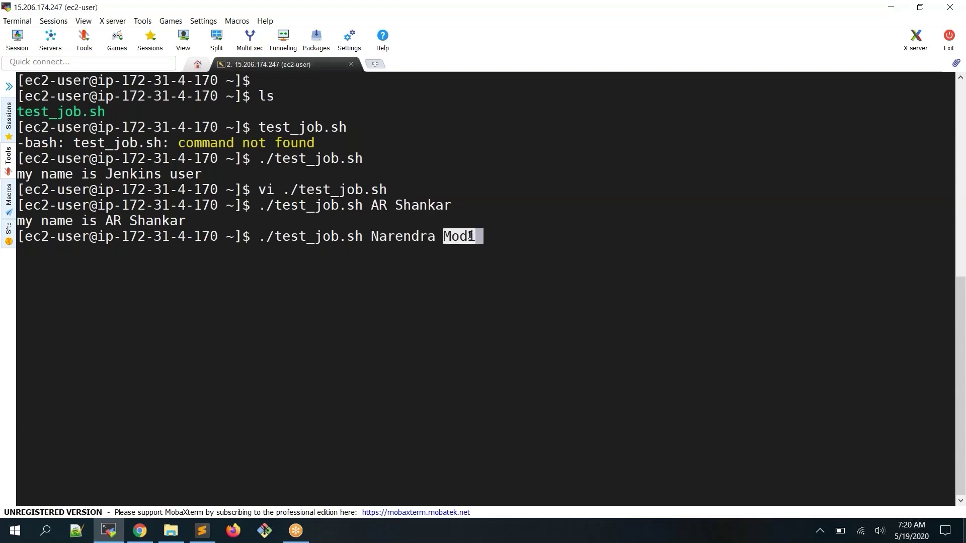
click(541, 211)
key(Return)
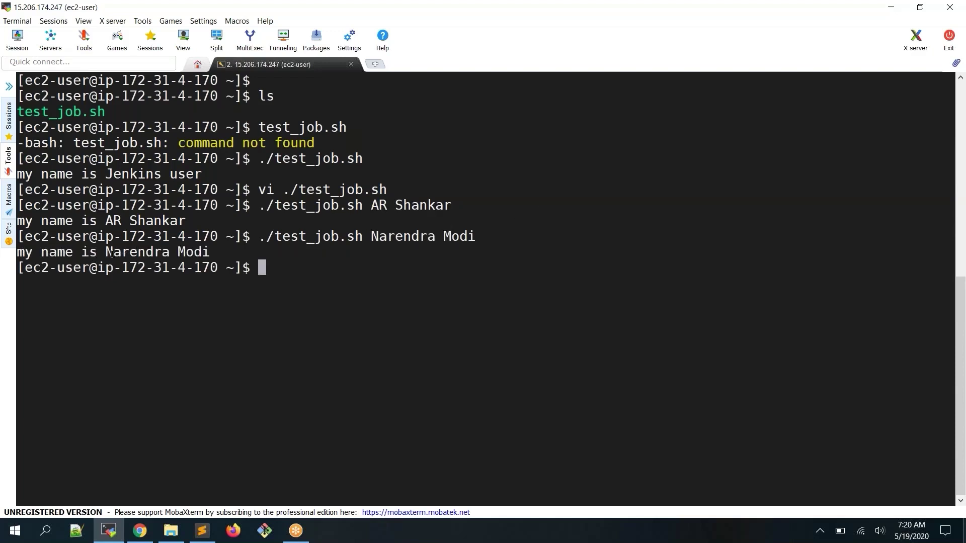
drag(113, 254, 210, 236)
click(224, 259)
Run test_job.sh again with another first and second name
key(Up)
key(BackSpace)
key(BackSpace)
key(BackSpace)
key(BackSpace)
key(BackSpace)
key(BackSpace)
key(BackSpace)
key(BackSpace)
key(BackSpace)
key(BackSpace)
key(BackSpace)
key(BackSpace)
key(BackSpace)
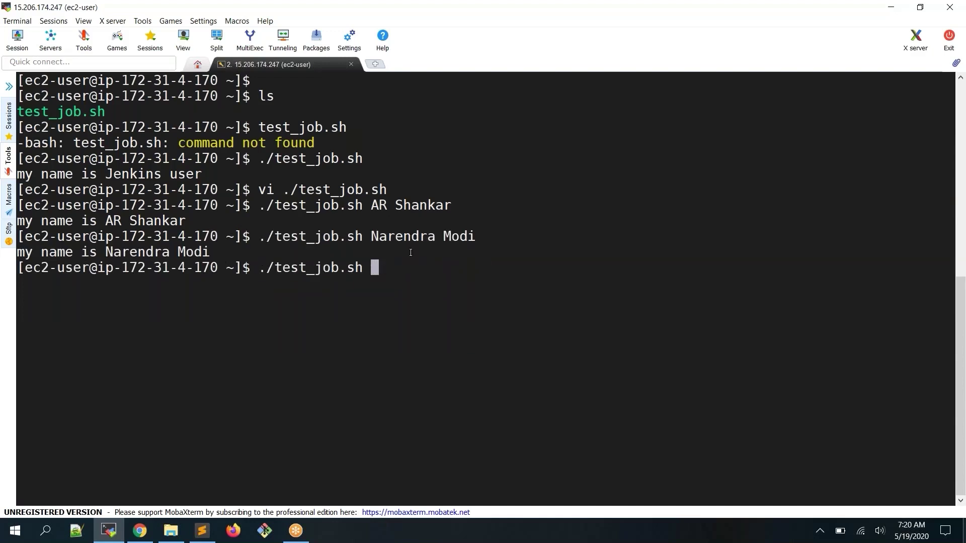
text(Sonia Gandi)
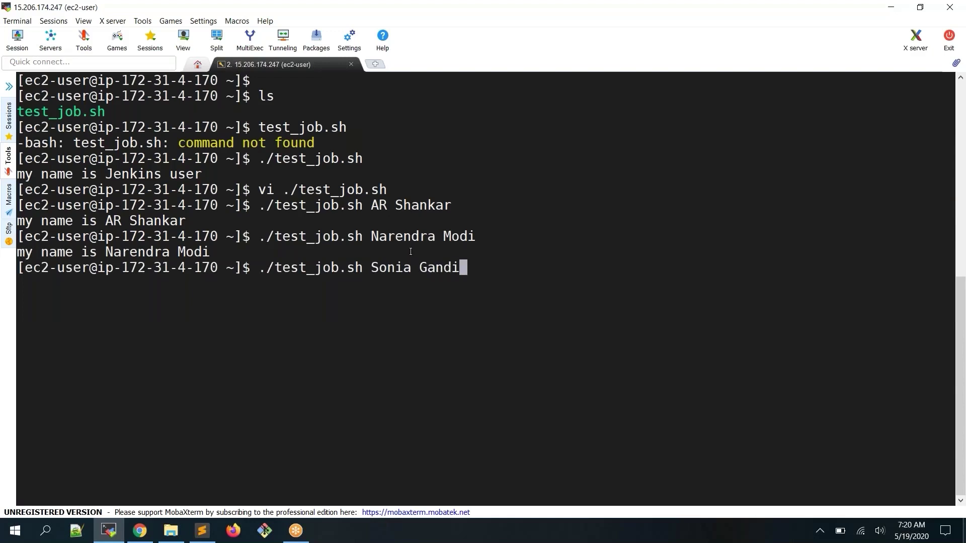
key(Return)
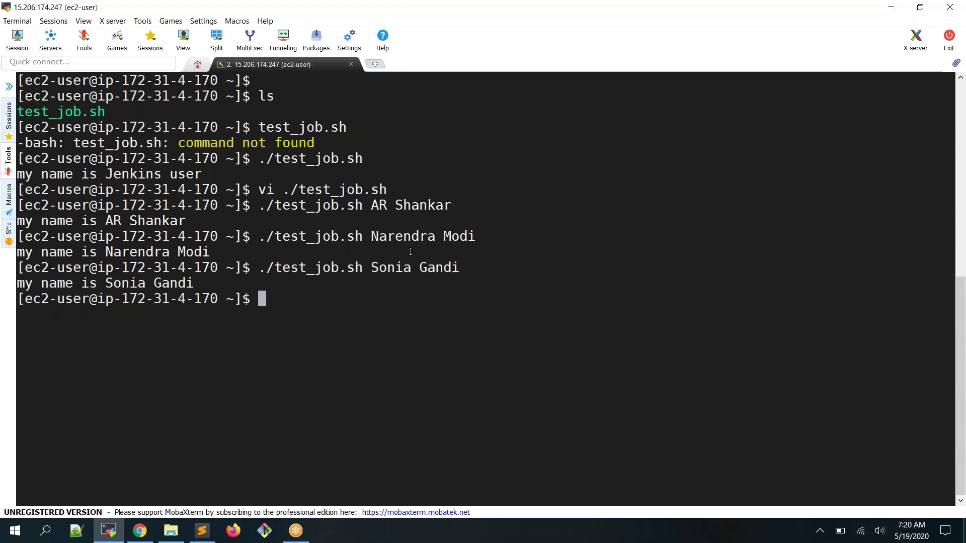
Change the command's arguments to abc def ghi
key(Up)
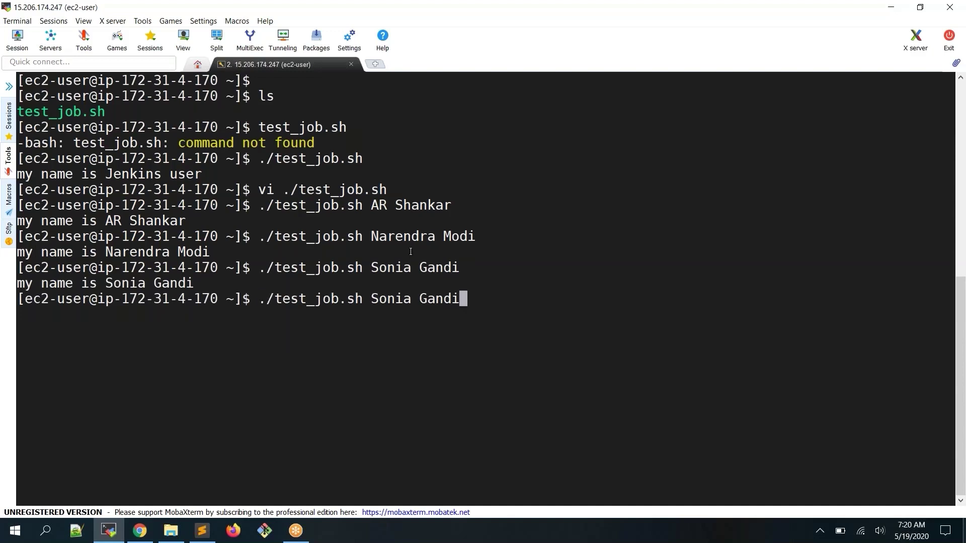
key(BackSpace)
key(BackSpace)
key(BackSpace)
key(BackSpace)
key(BackSpace)
key(BackSpace)
key(BackSpace)
key(BackSpace)
key(BackSpace)
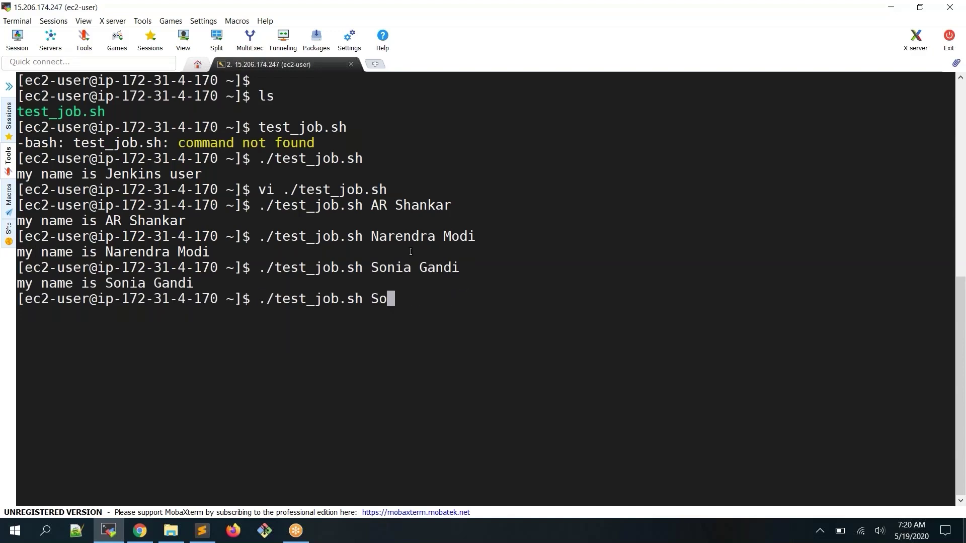
key(BackSpace)
key(BackSpace)
text(abc )
text(ef)
key(BackSpace)
key(BackSpace)
text(def )
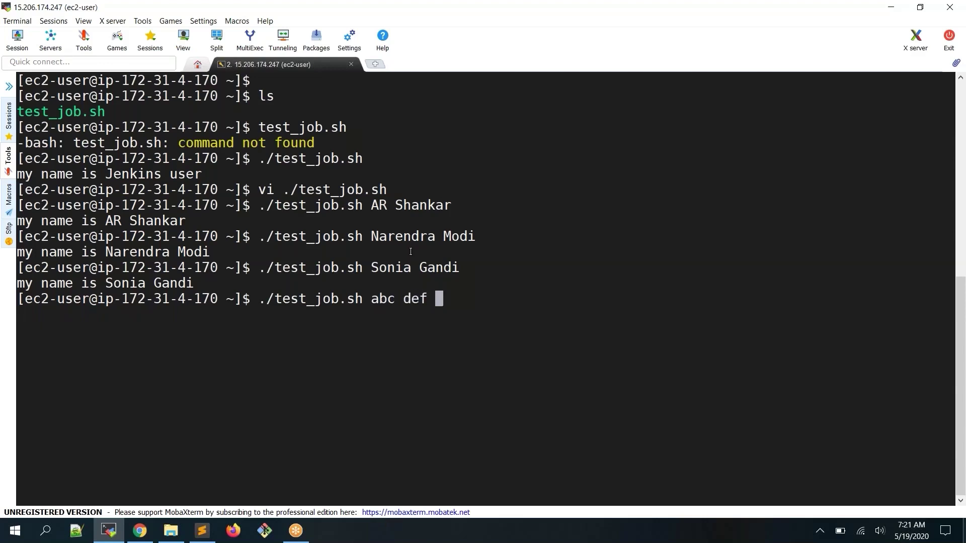
text(ghi)
Explain which arguments map to the output, then run ./test_job.sh abc def ghi
double_click(317, 301)
double_click(382, 298)
click(419, 299)
double_click(419, 300)
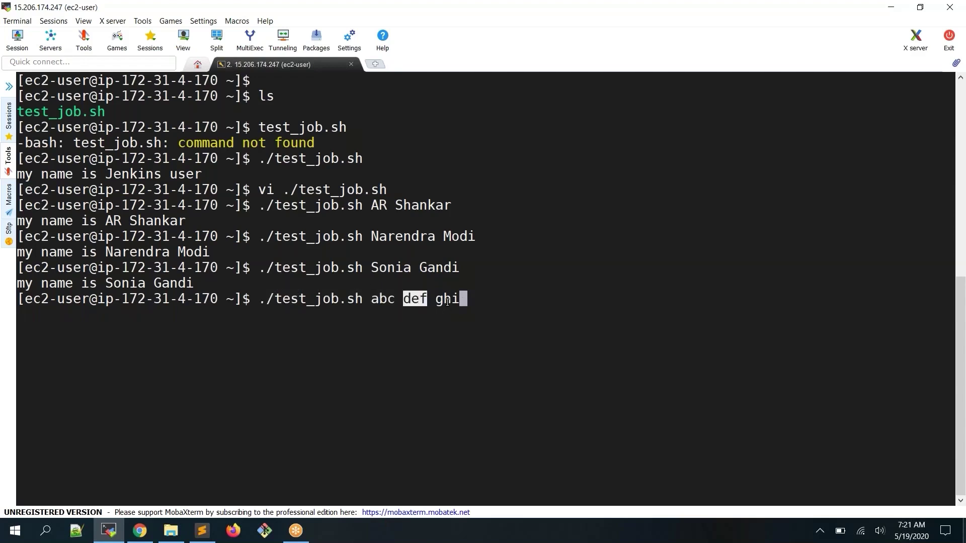
double_click(448, 300)
click(551, 291)
drag(19, 283, 97, 285)
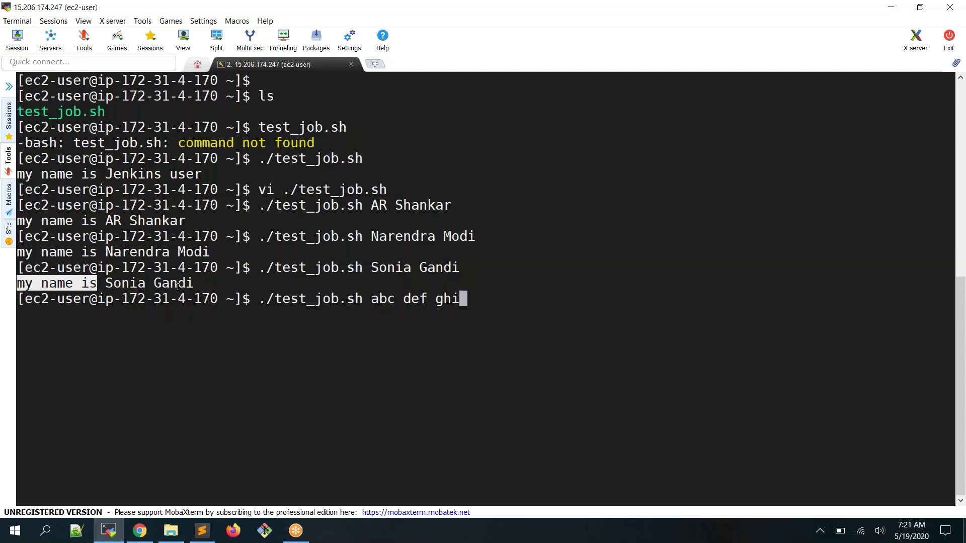
drag(363, 299, 427, 298)
double_click(439, 300)
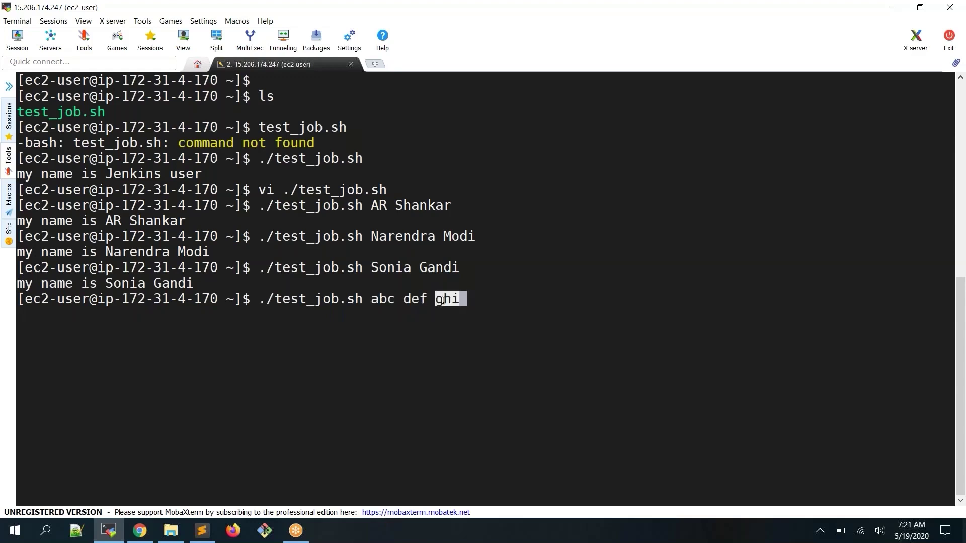
click(440, 300)
key(Return)
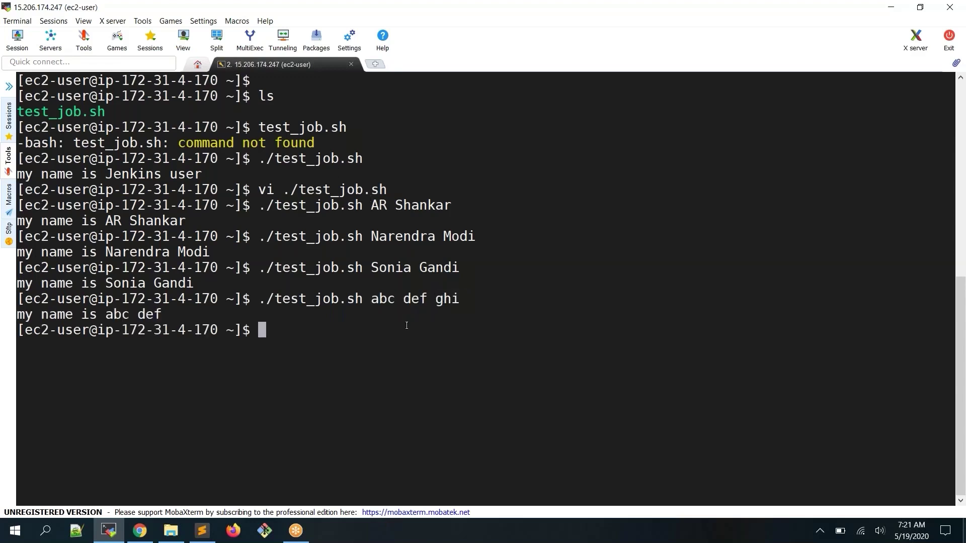
Print the script with cat ./test_job.sh
double_click(440, 299)
key(ctrl+c)
text(cat)
right_click(310, 301)
triple_click(309, 301)
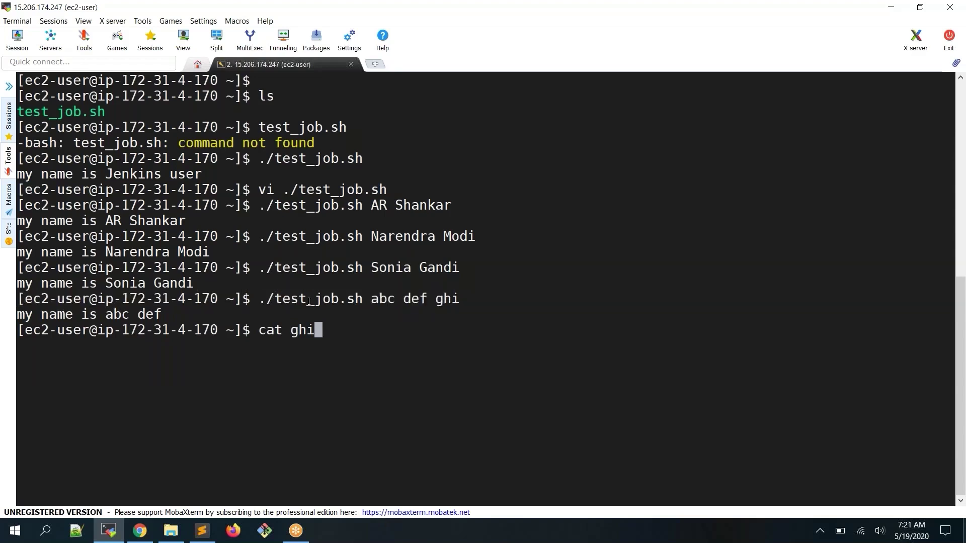
double_click(309, 301)
key(ctrl+c)
key(BackSpace)
key(BackSpace)
key(BackSpace)
right_click(309, 300)
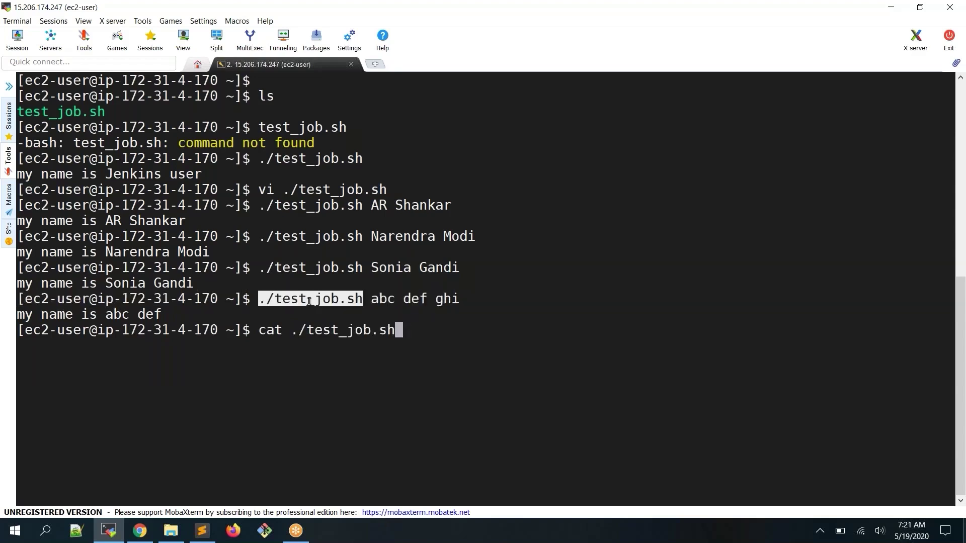
key(Return)
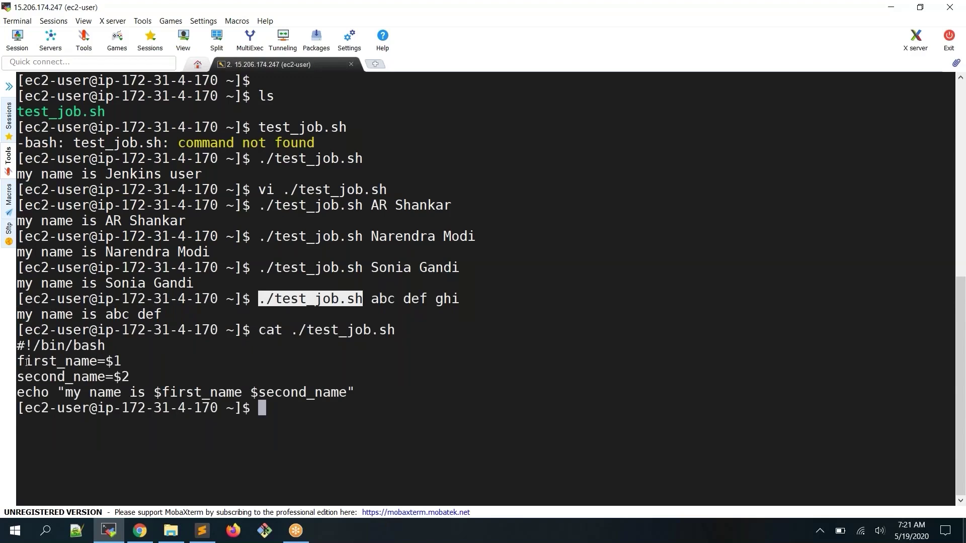
Walk through the printed script: shebang, first_name and second_name assignments
drag(19, 361, 138, 375)
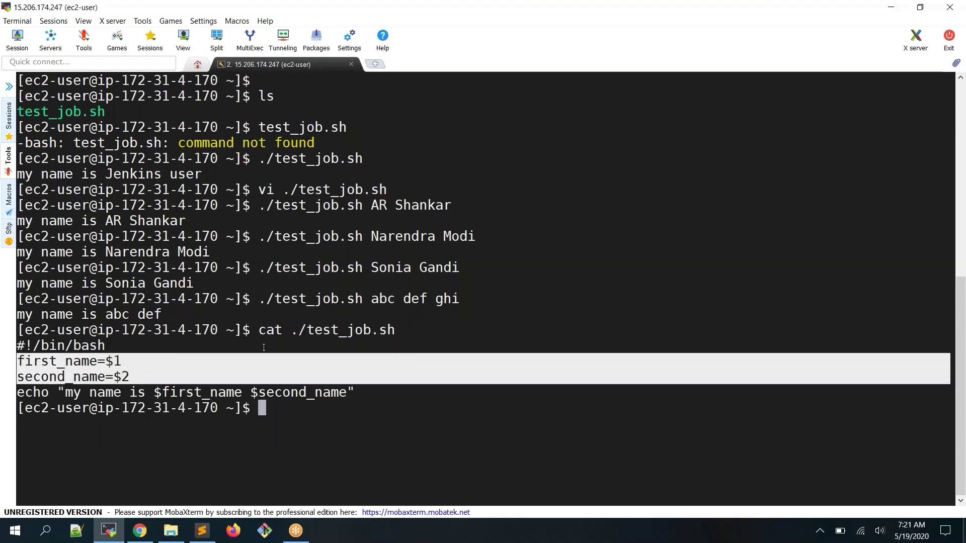
double_click(447, 298)
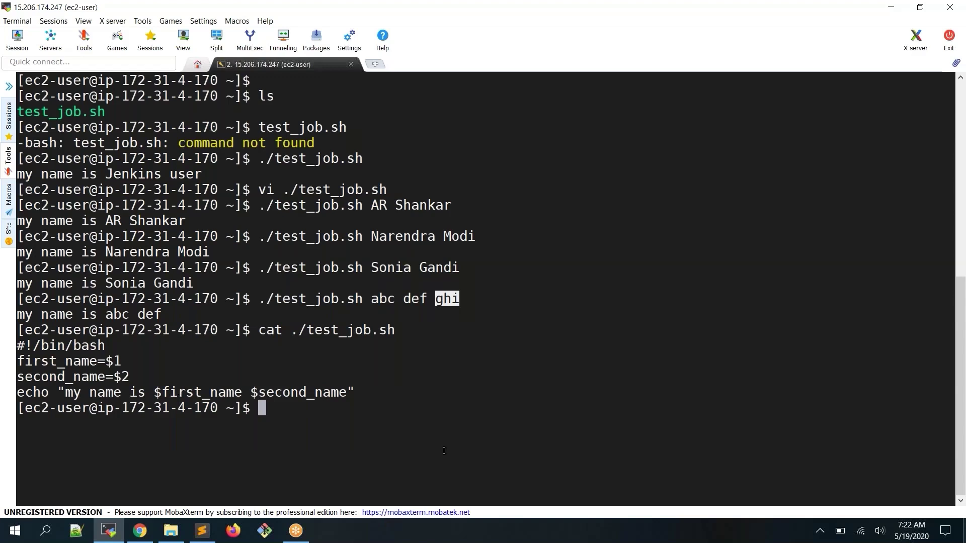
drag(354, 387, 15, 346)
click(17, 347)
double_click(23, 346)
drag(143, 343, 386, 390)
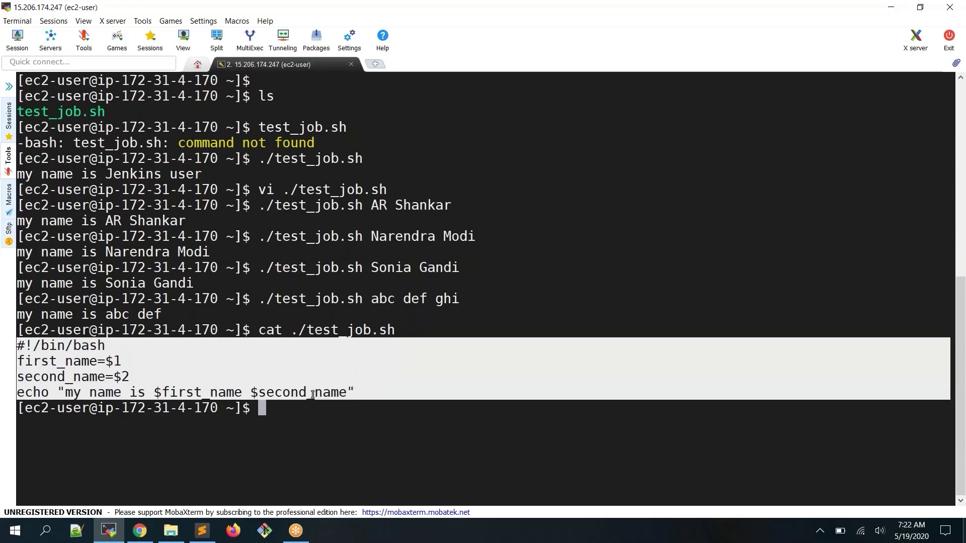
click(378, 360)
Run pwd and copy the /home/ec2-user path it reports
text(pwd)
key(Return)
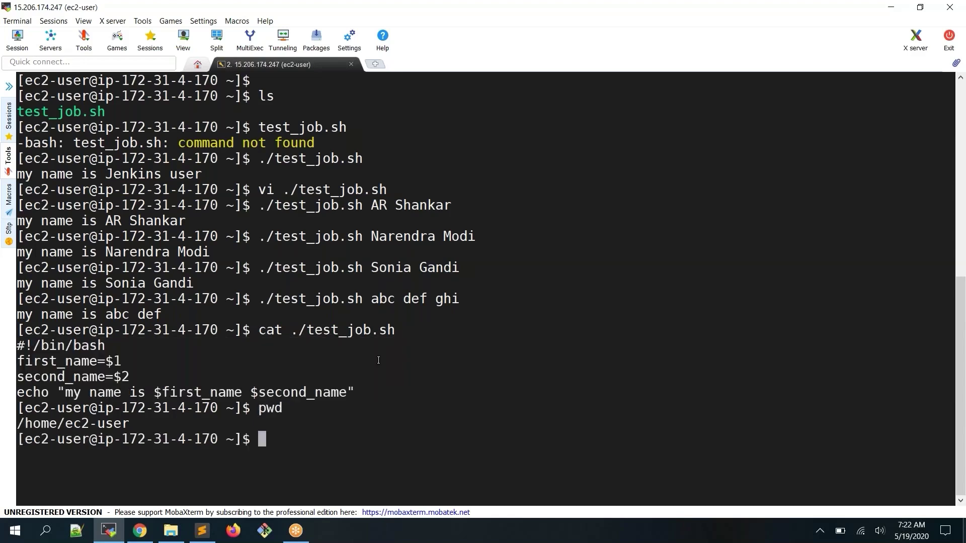
double_click(81, 420)
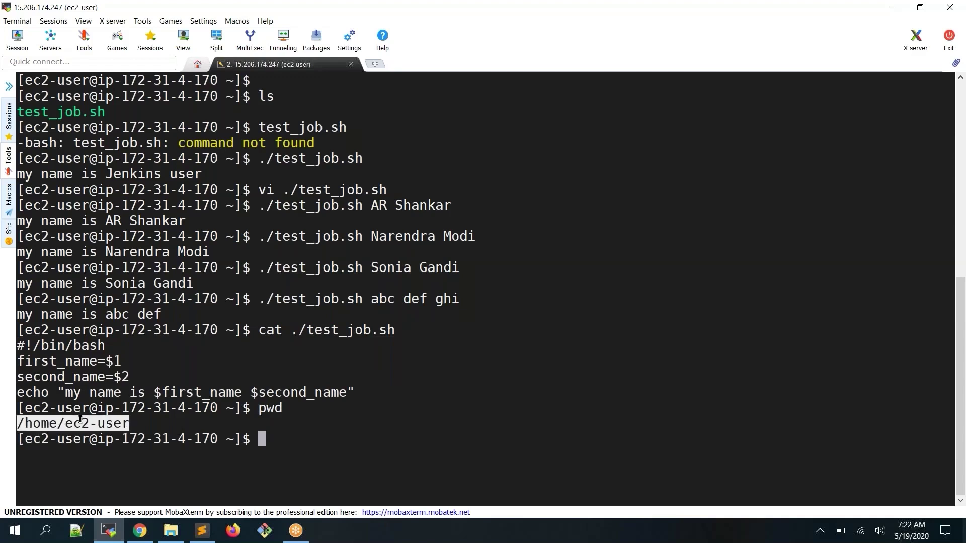
double_click(78, 423)
double_click(366, 331)
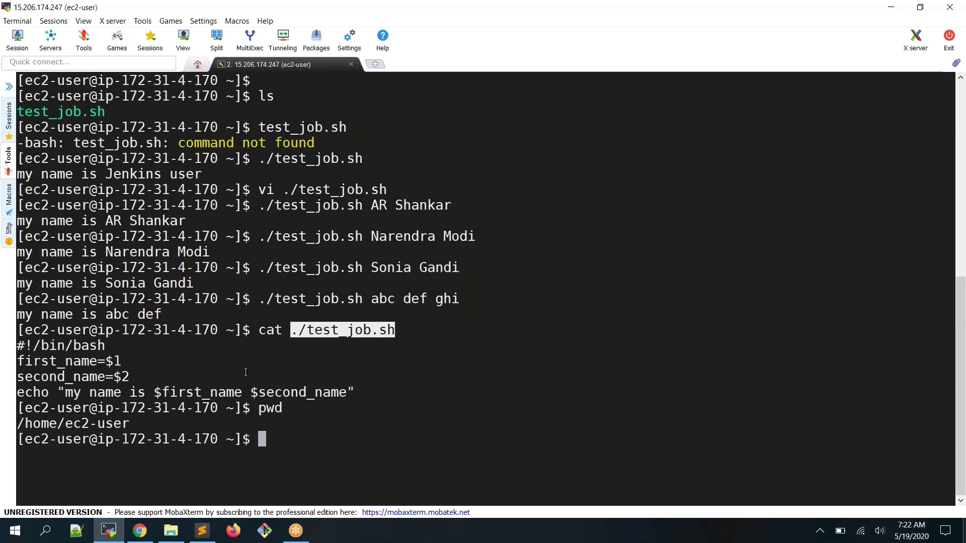
Delete the old inline script from test_job's Execute shell Command box
click(146, 532)
click(539, 16)
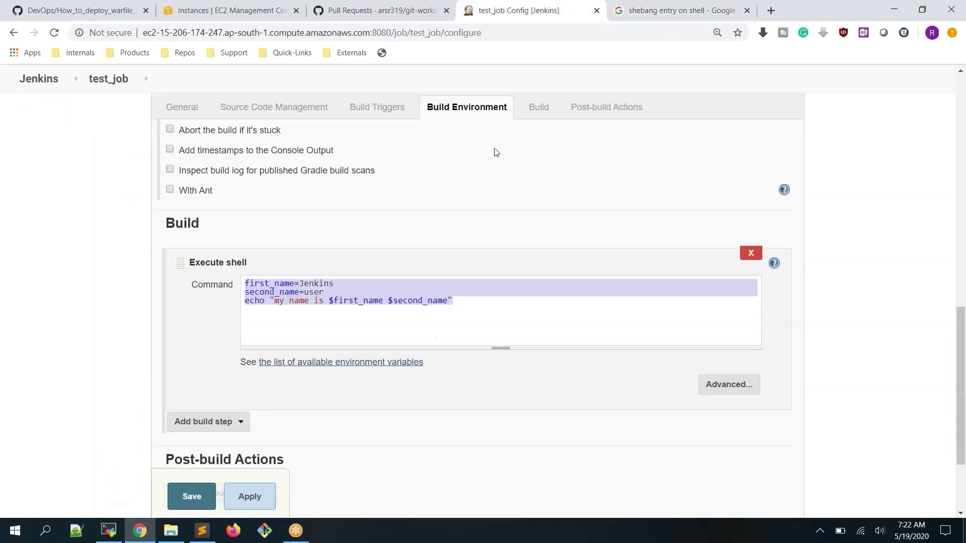
click(476, 313)
drag(467, 302, 175, 276)
key(BackSpace)
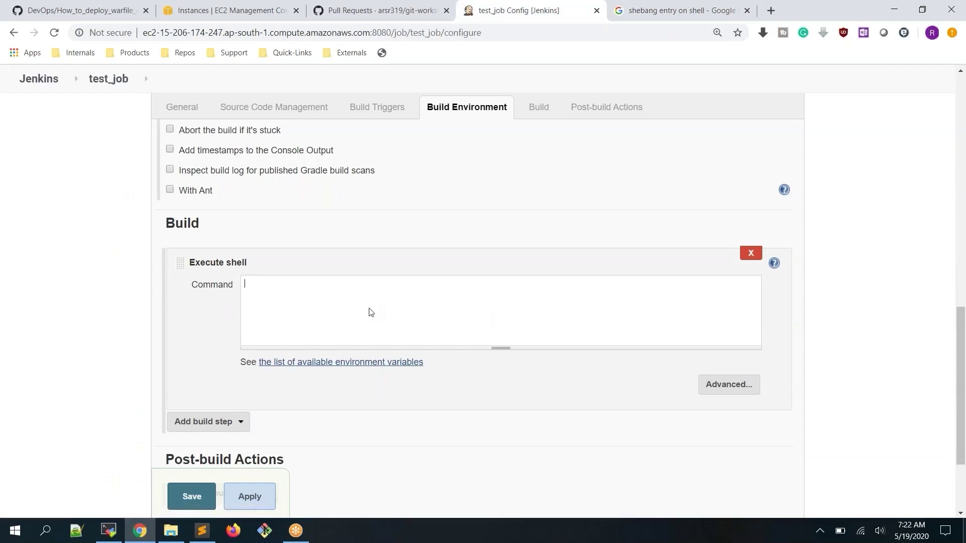
Paste /home/ec2-user/ from the terminal into the Command box
click(115, 530)
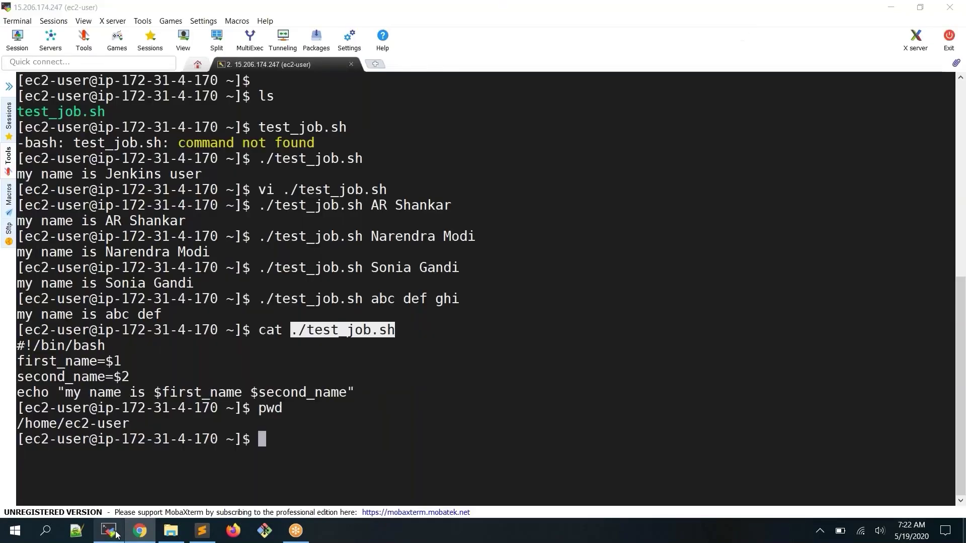
click(207, 331)
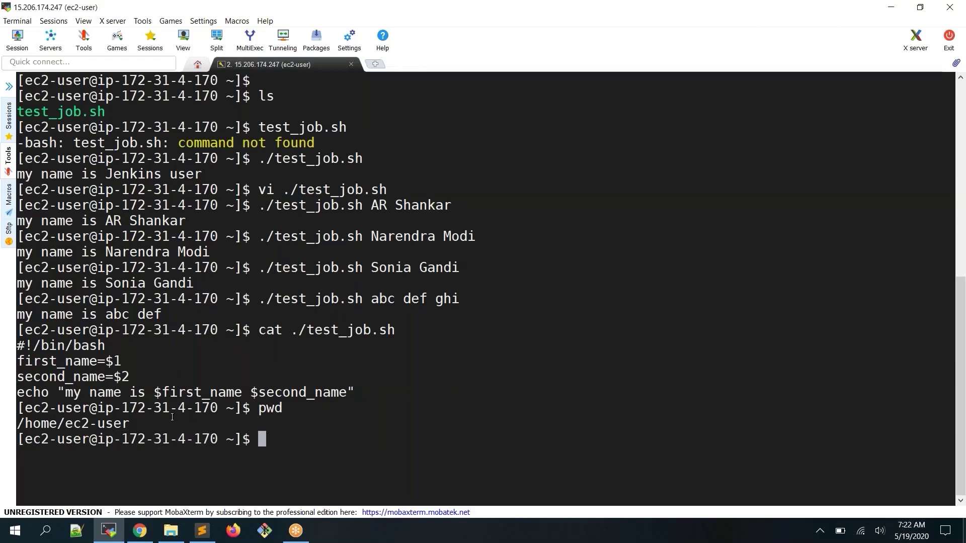
double_click(60, 424)
key(ctrl+c)
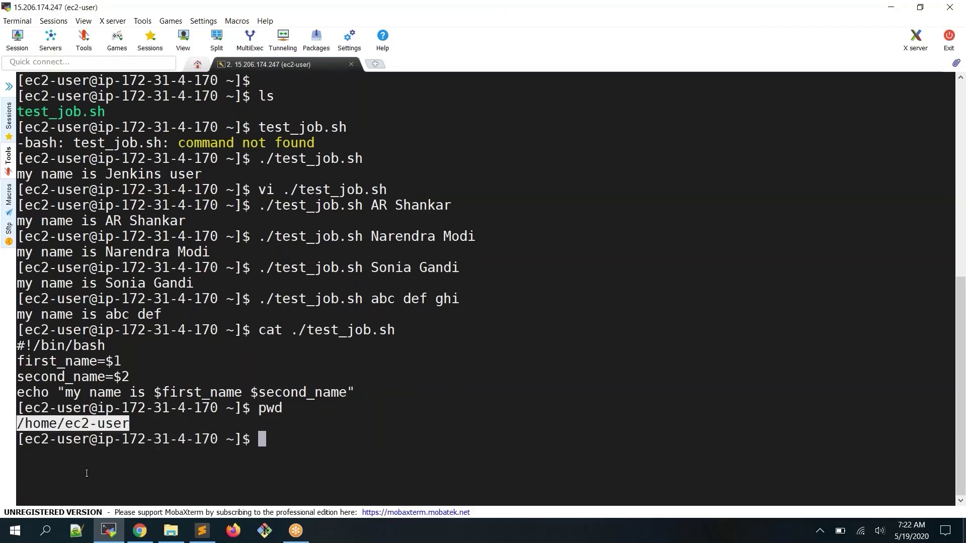
click(109, 530)
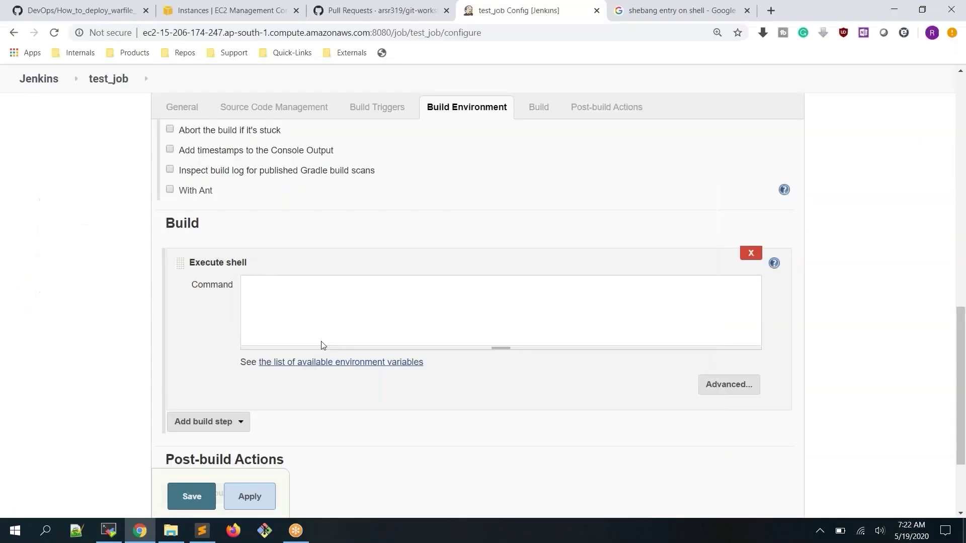
click(355, 301)
key(ctrl+v)
text(/)
Append test_job.sh to make the command /home/ec2-user/test_job.sh
click(106, 540)
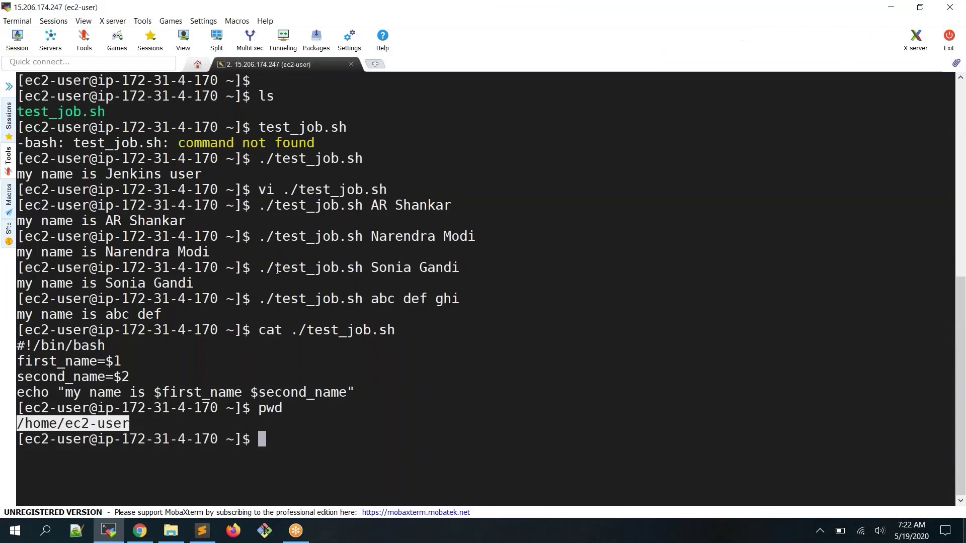
drag(276, 268, 362, 270)
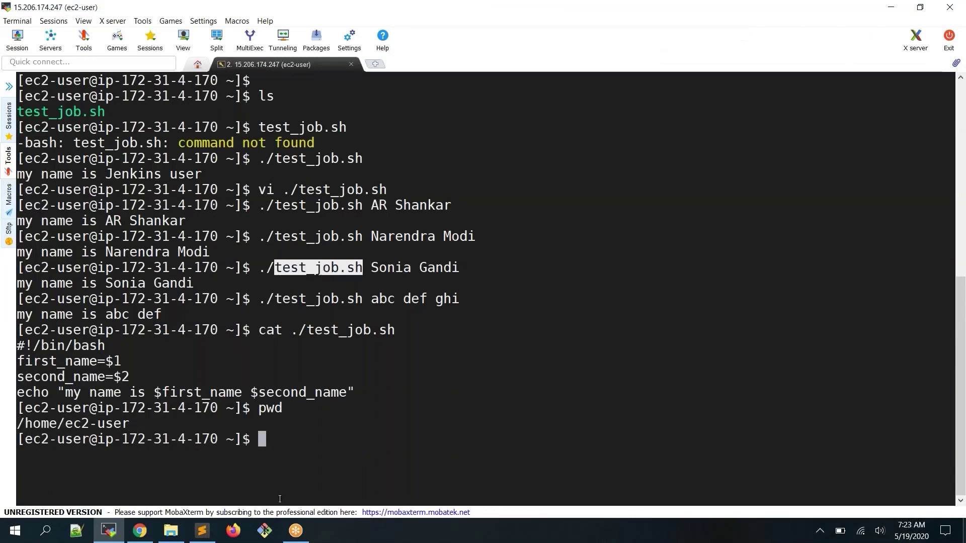
click(116, 538)
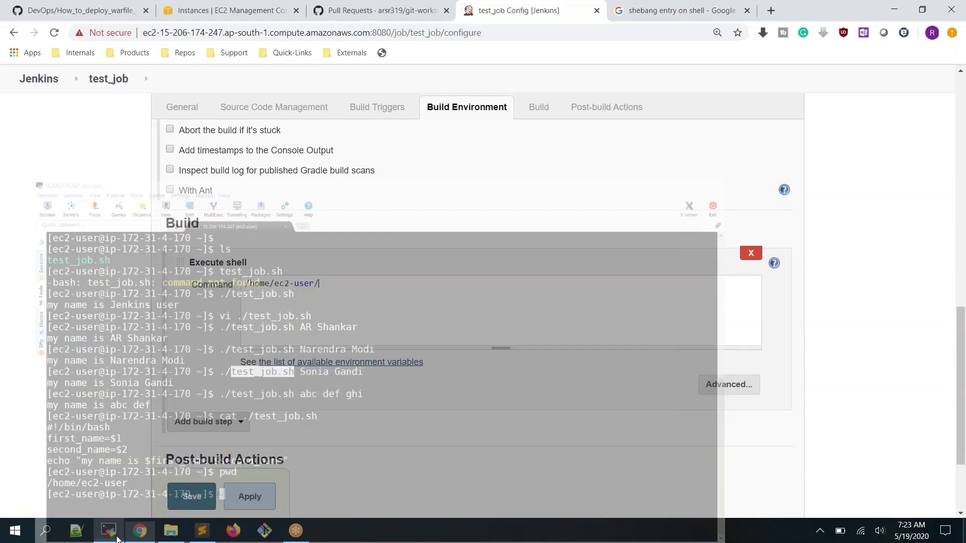
text(test_job.sh)
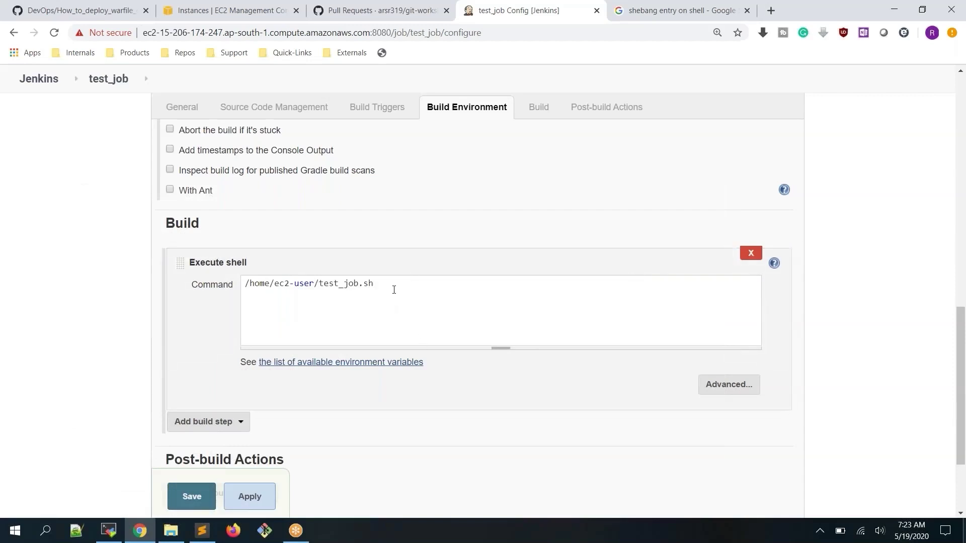
Save the new build command, run build #3, and open its console output
click(249, 497)
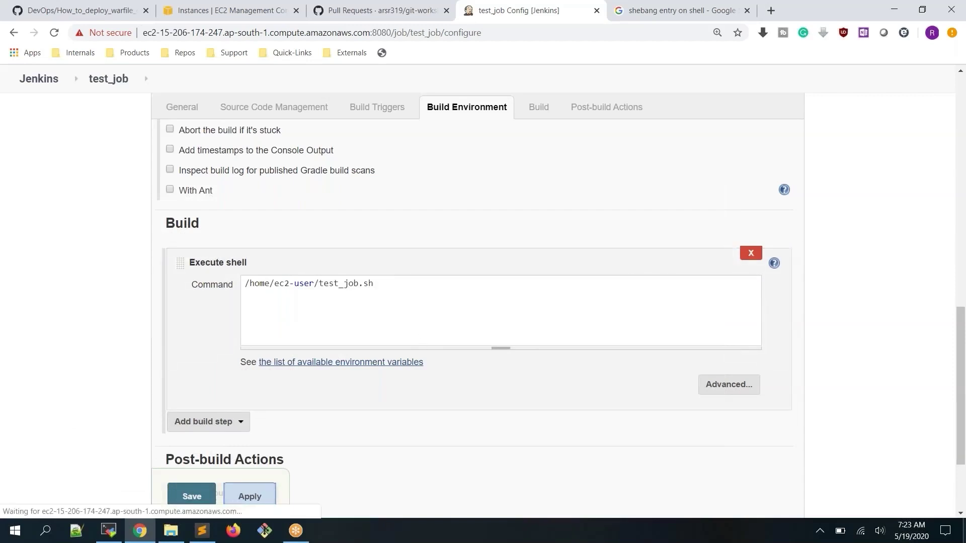
click(191, 497)
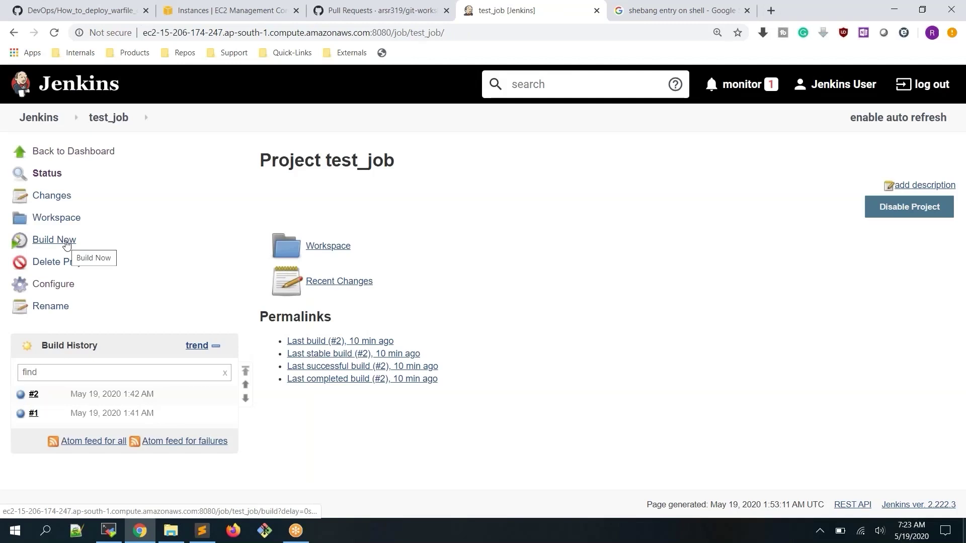
click(67, 244)
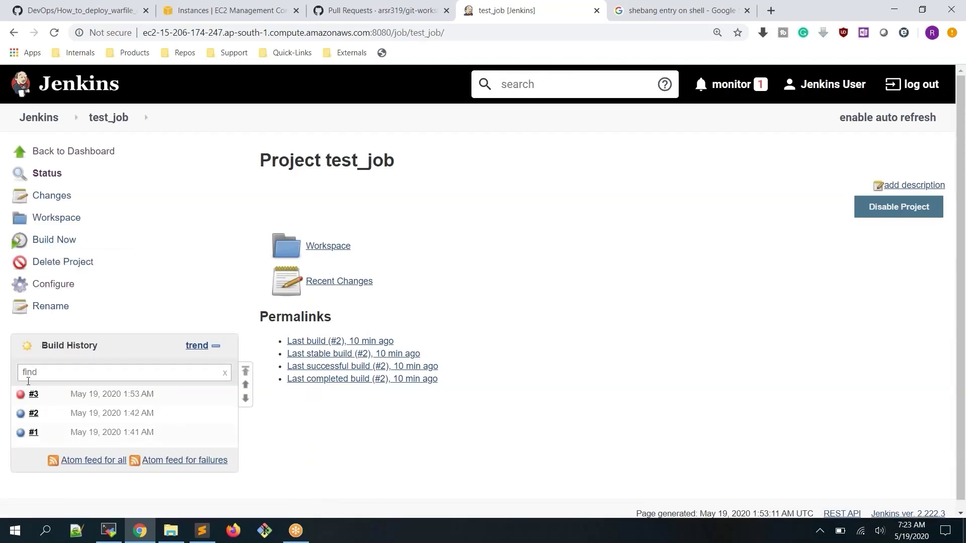
click(21, 394)
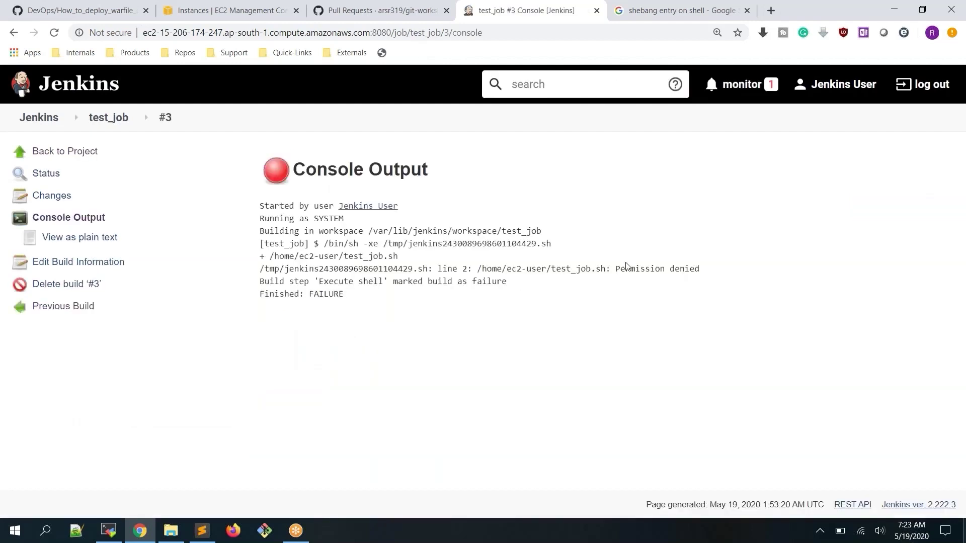
Review the Permission denied failure on /home/ec2-user/test_job.sh, then go to the terminal
drag(615, 269, 710, 274)
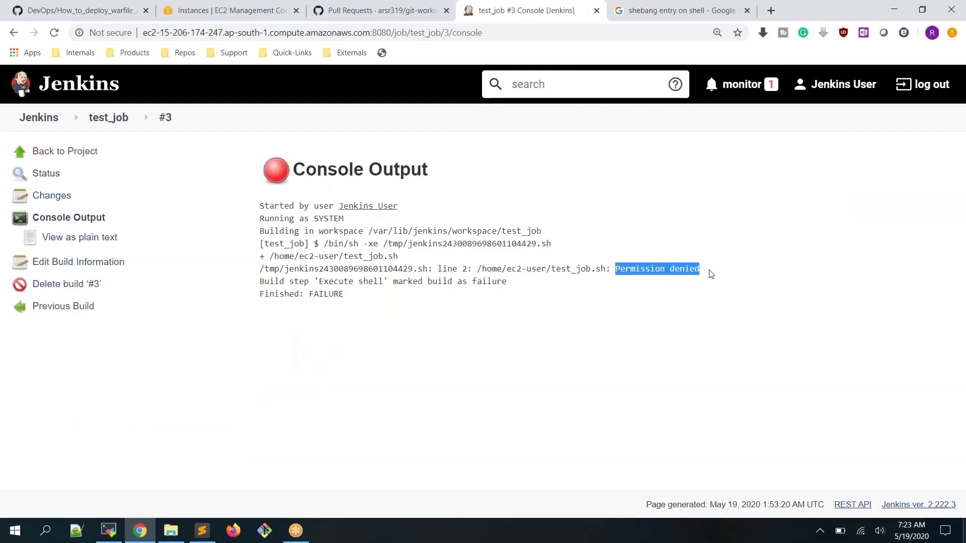
click(107, 121)
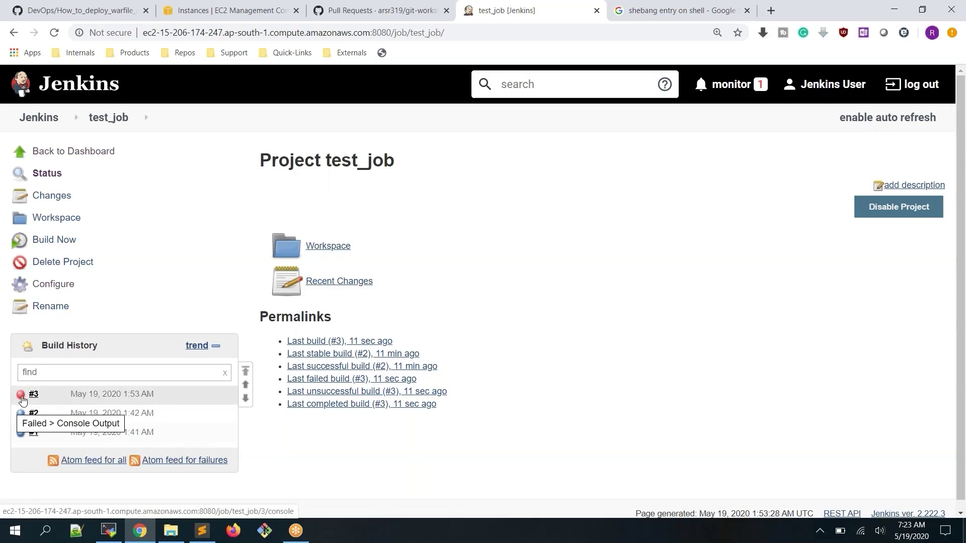
click(22, 400)
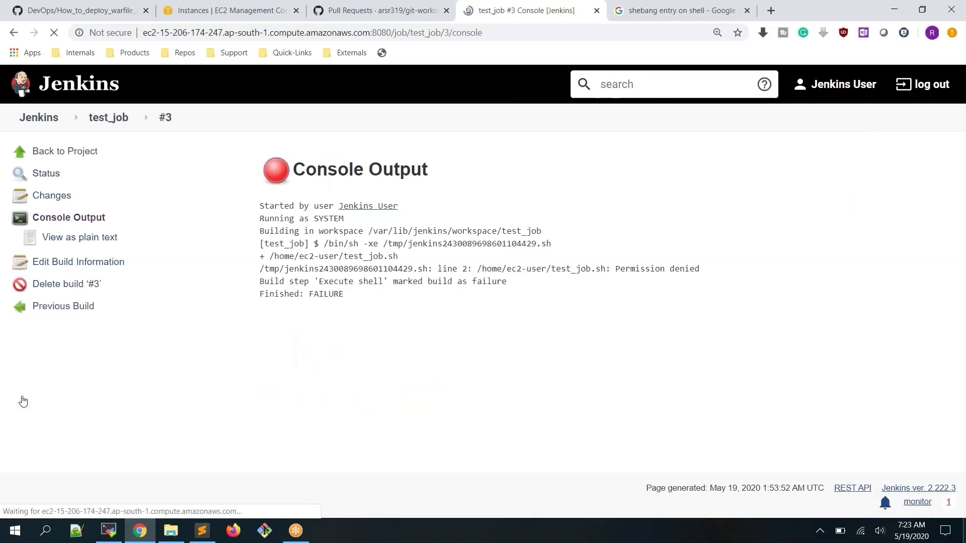
drag(256, 295, 340, 293)
drag(476, 268, 605, 269)
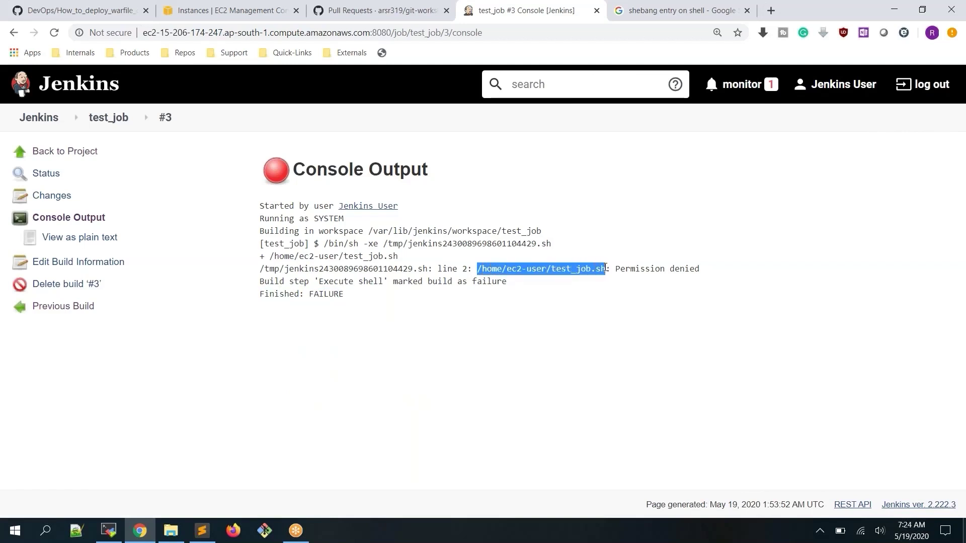
click(576, 276)
drag(551, 269, 607, 271)
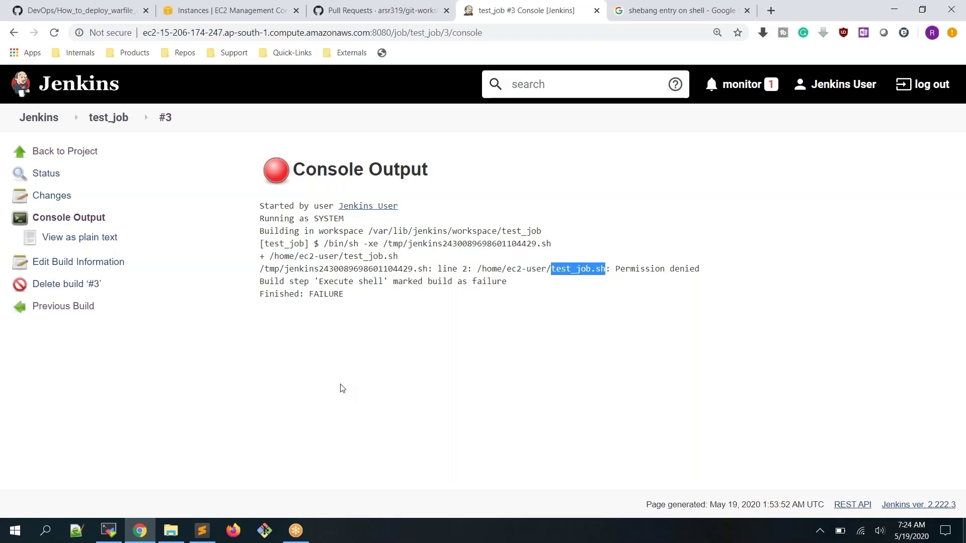
click(108, 531)
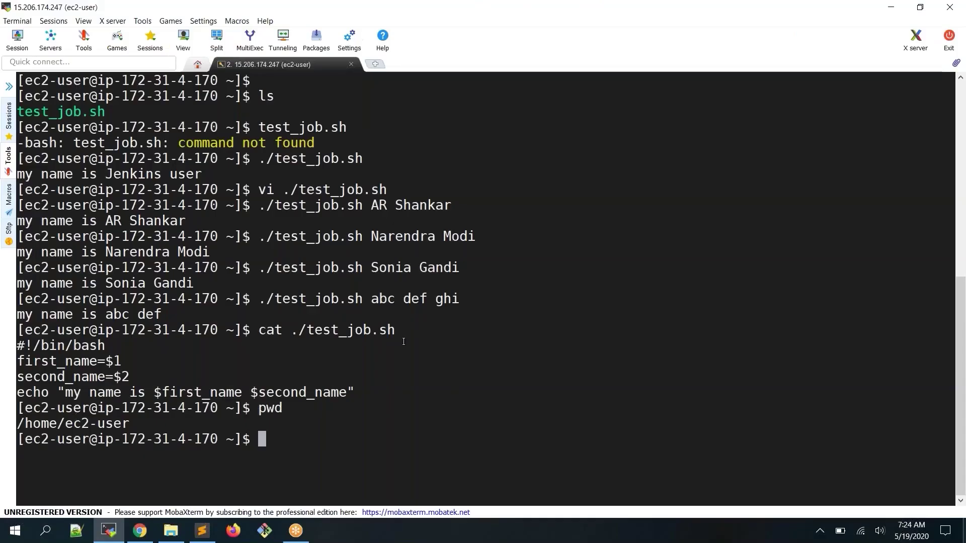
Run cp test_job.sh /tmp, then return to the Jenkins build #3 console
text(cp je)
key(BackSpace)
key(BackSpace)
text(te)
key(Tab)
text(/tmp)
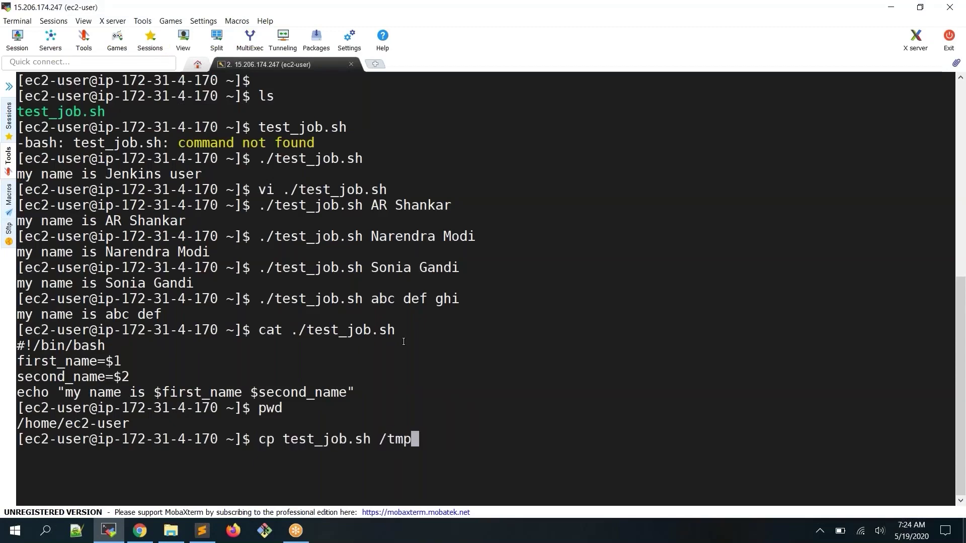
key(Return)
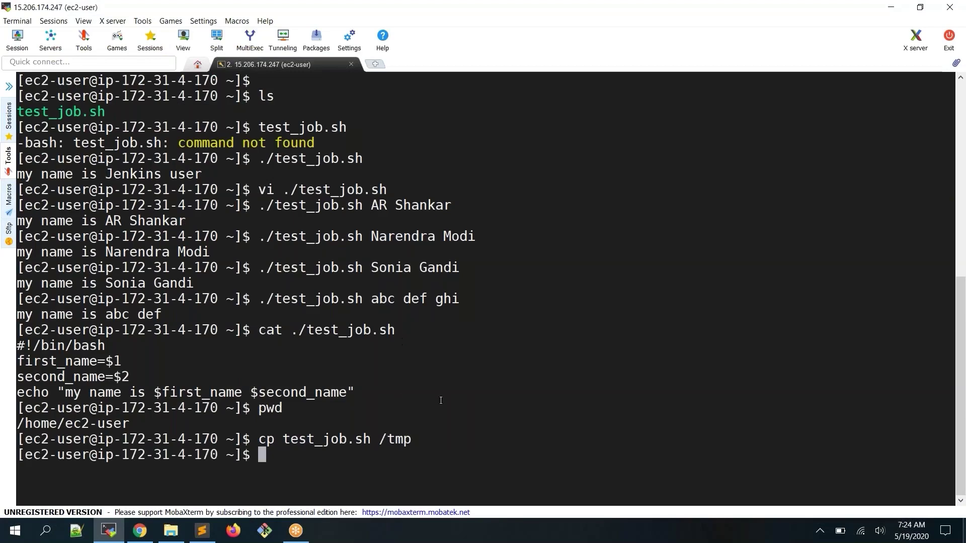
click(140, 530)
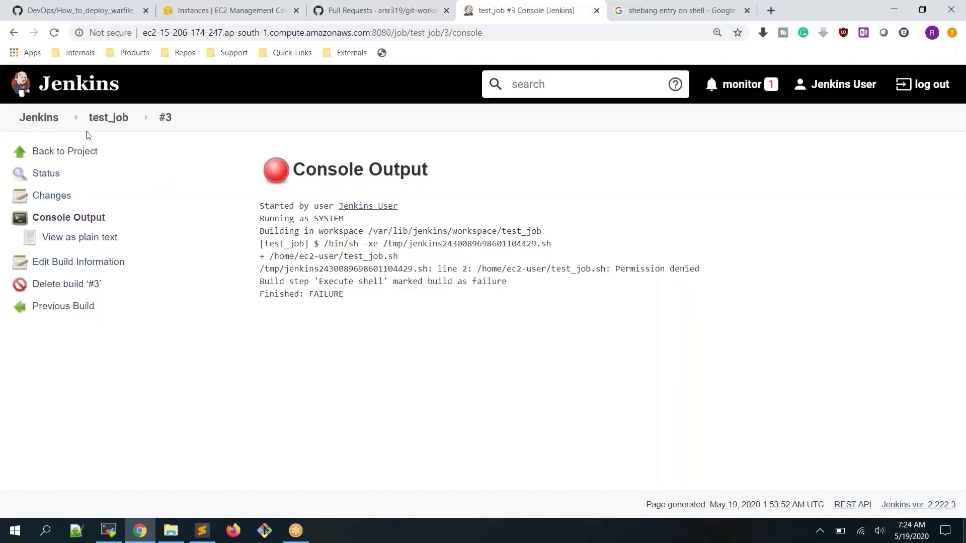
Change test_job's Execute shell command to /tmp/test_job.sh and save
click(108, 118)
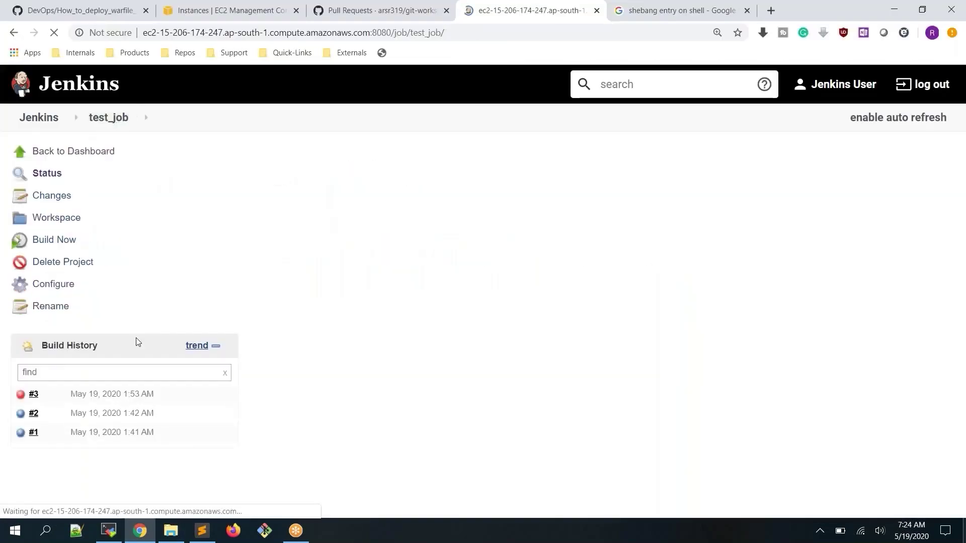
click(54, 290)
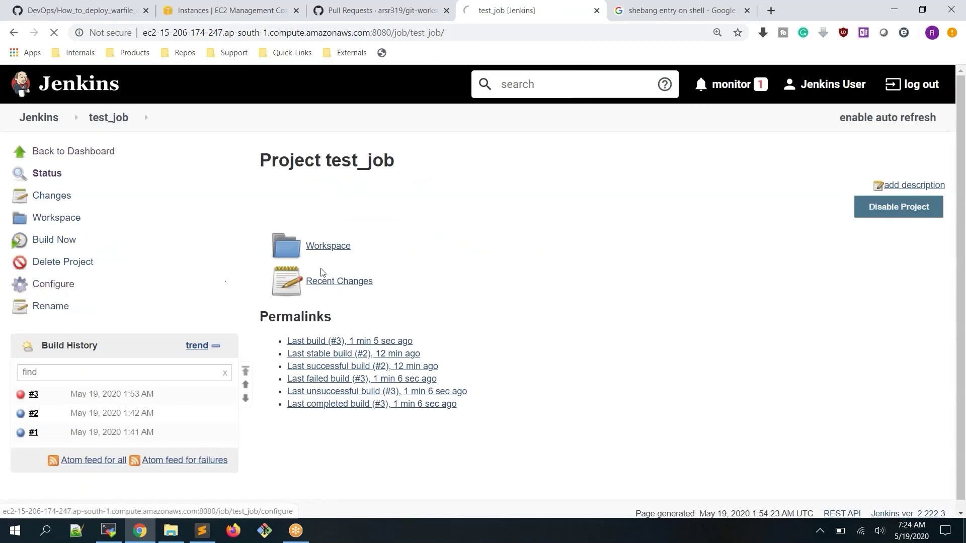
scroll(343, 272, down, 10)
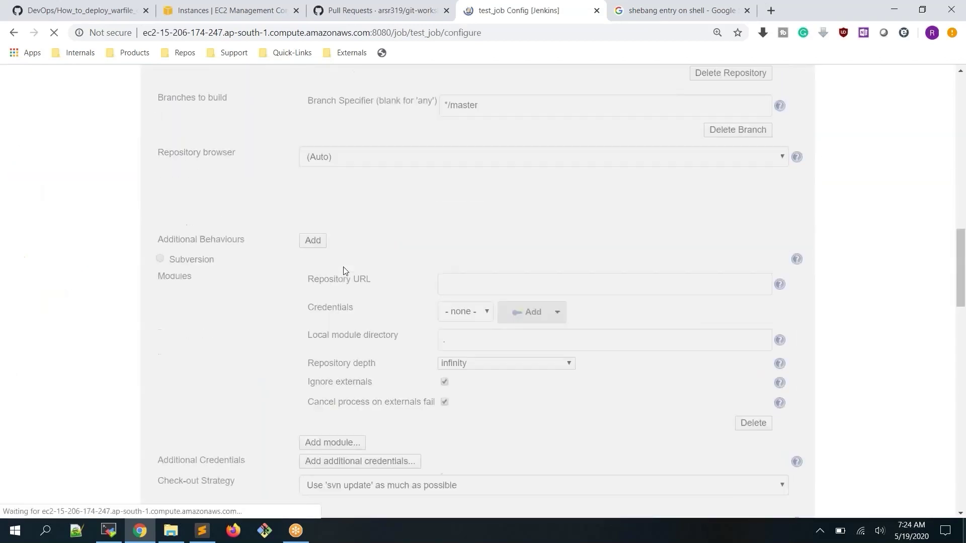
scroll(343, 271, down, 15)
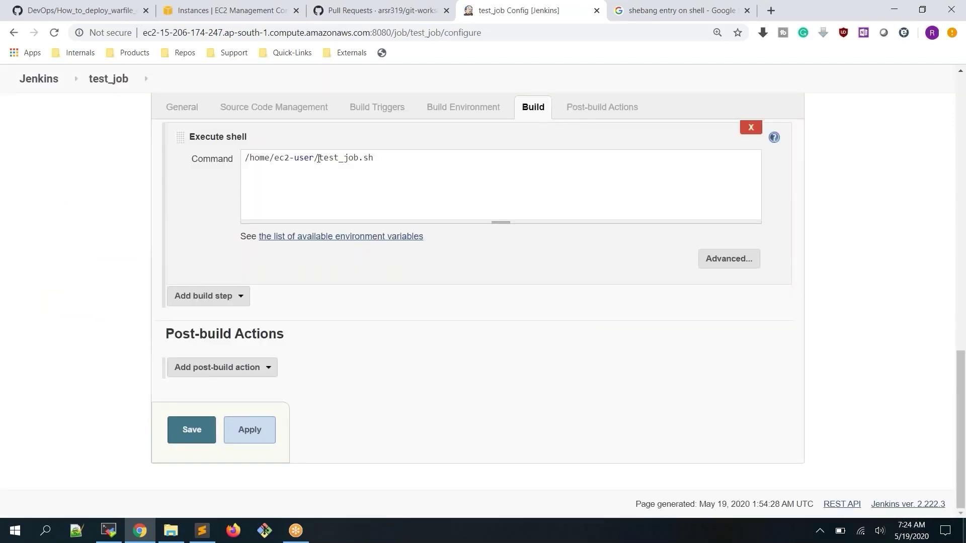
drag(318, 159, 187, 159)
text(/tmp/)
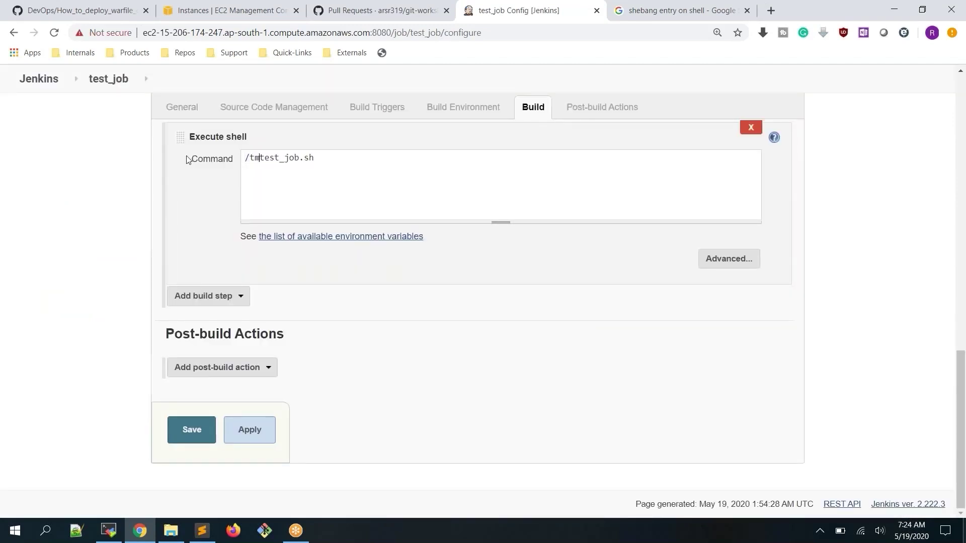
click(254, 428)
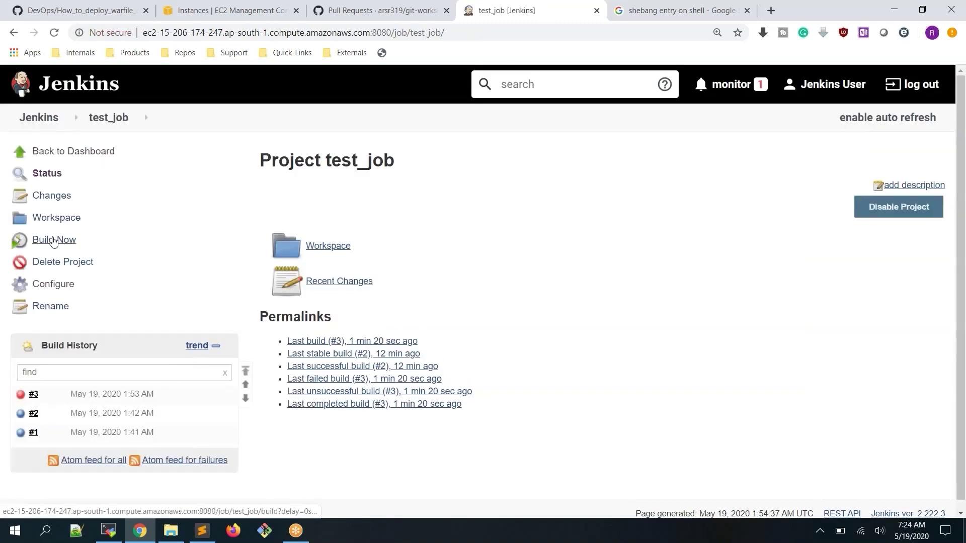
Run build #4 and confirm its console shows SUCCESS with the 'my name is' line
click(54, 241)
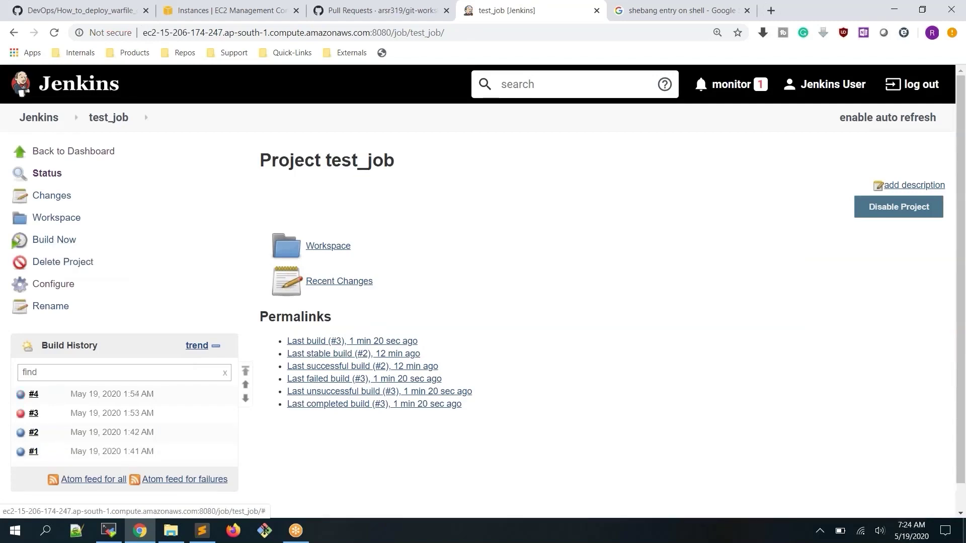
click(21, 399)
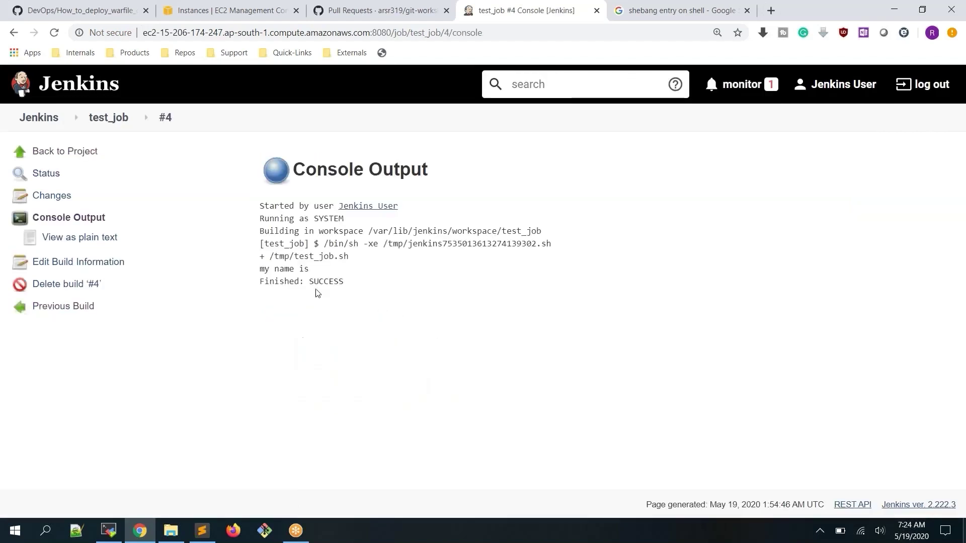
drag(260, 271, 319, 270)
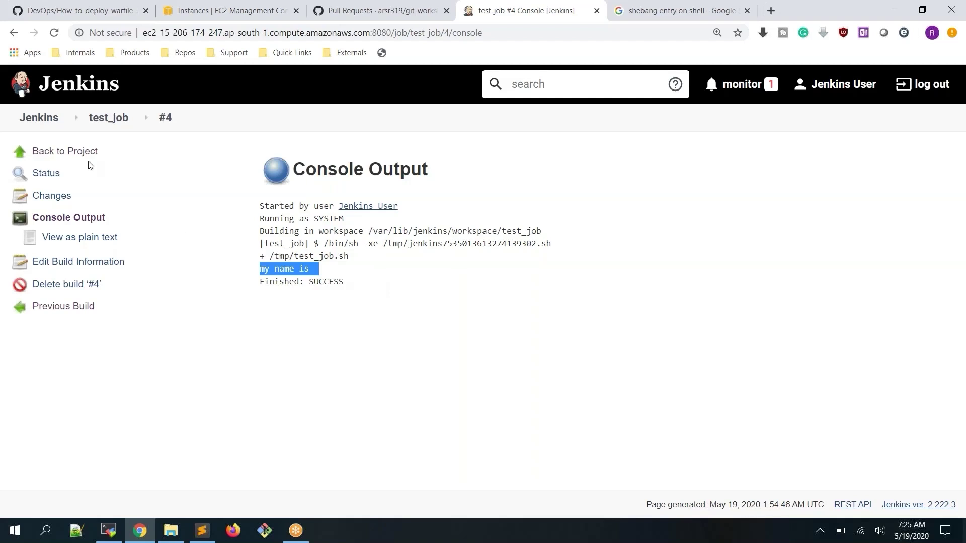
click(161, 163)
click(115, 121)
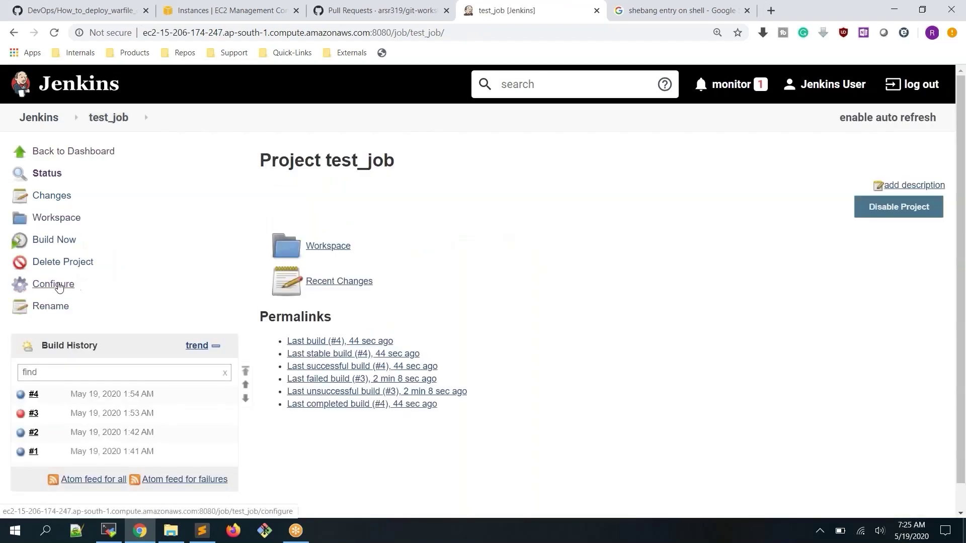
Tick 'This project is parameterized' in test_job's configuration and open the Add Parameter list
click(57, 285)
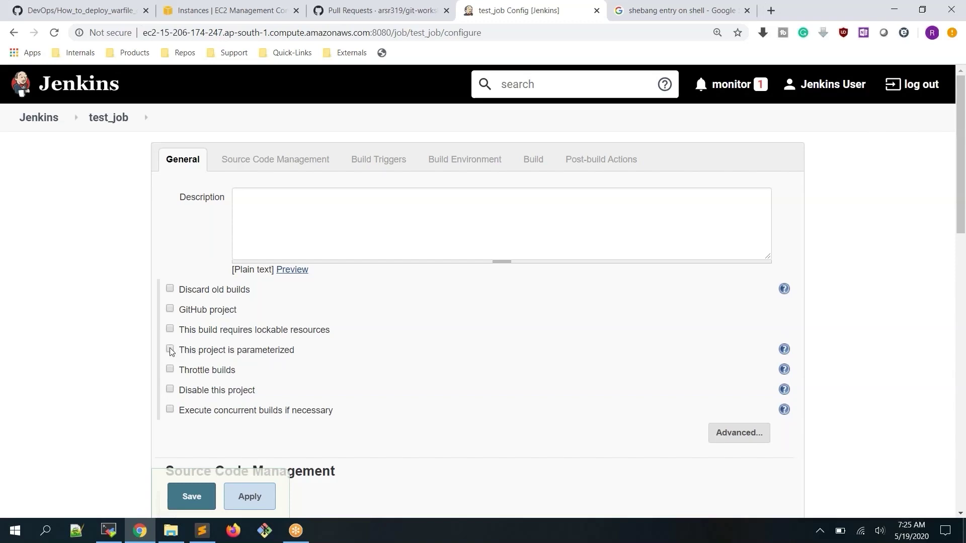
click(170, 349)
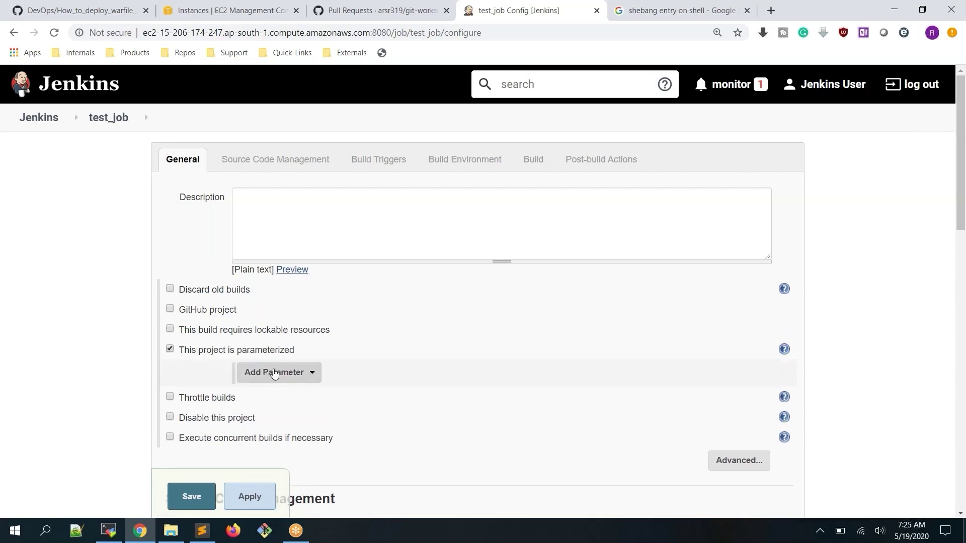
scroll(381, 363, down, 2)
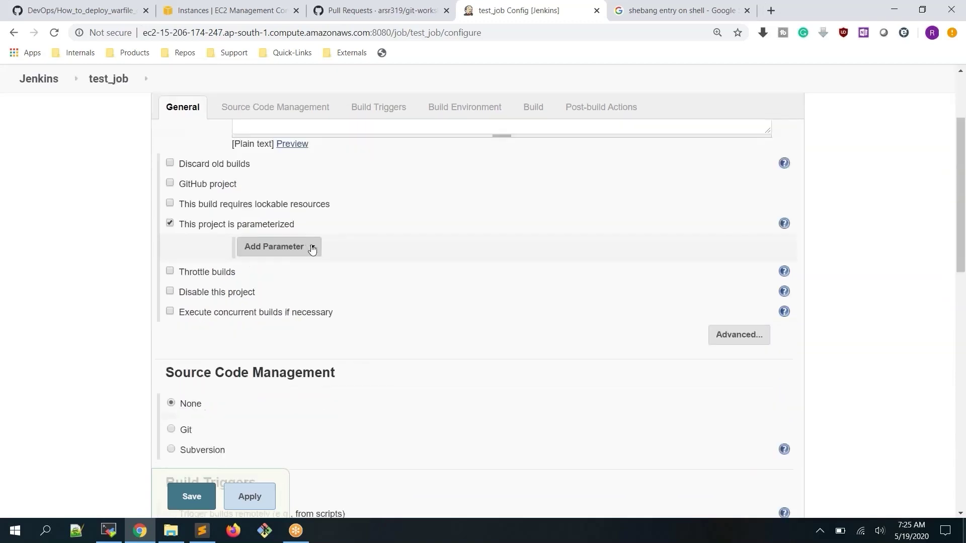
click(312, 248)
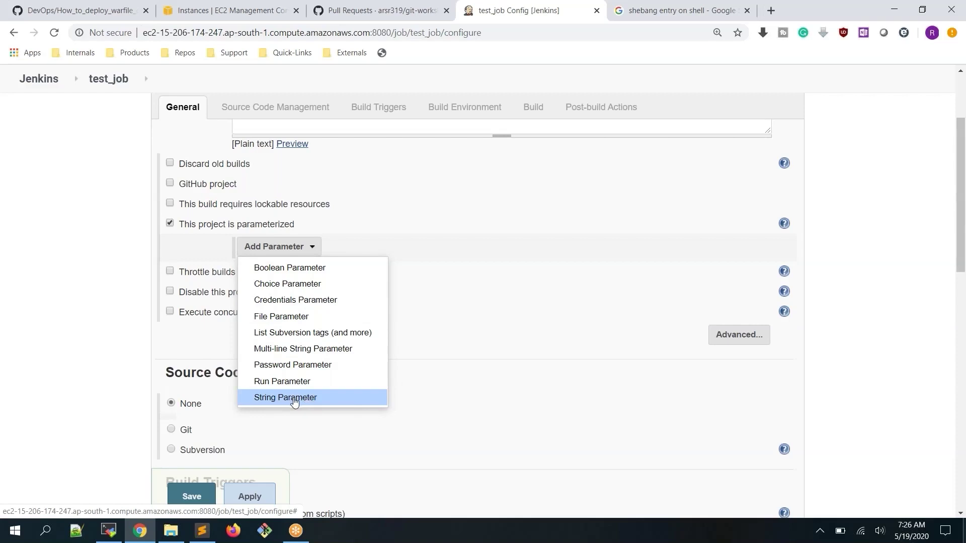
Add a first_name string parameter with default 'jenkins' and description 'Provide your first name'
click(295, 398)
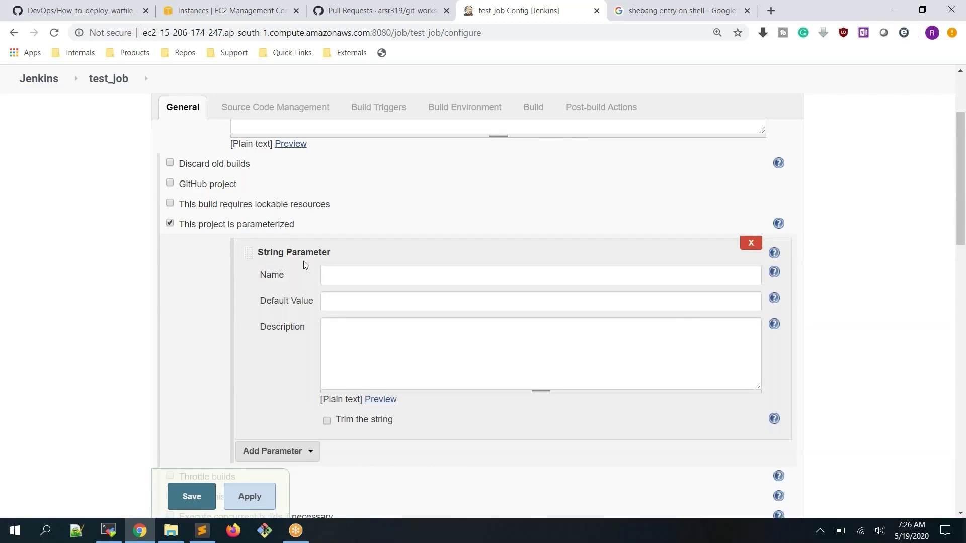
drag(264, 274, 285, 277)
click(352, 277)
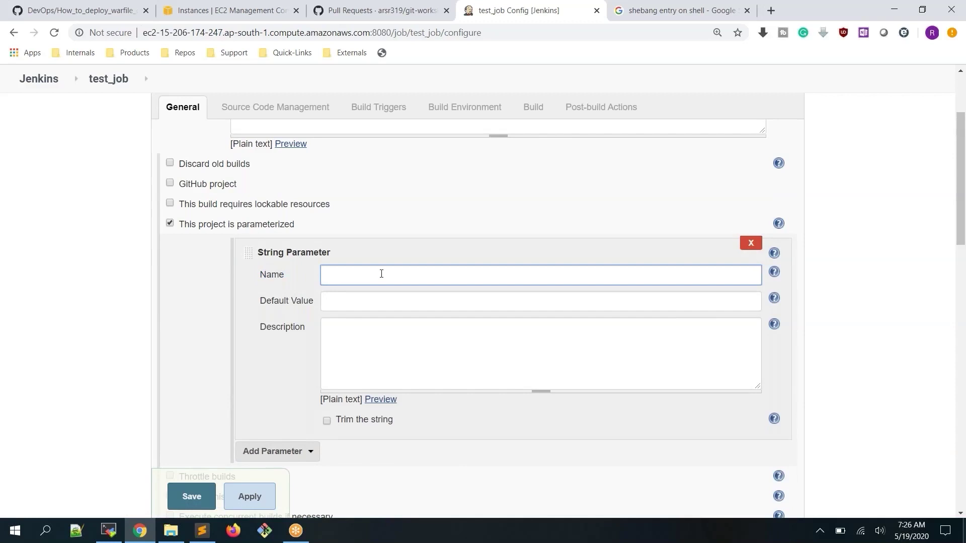
text(first_name)
click(379, 301)
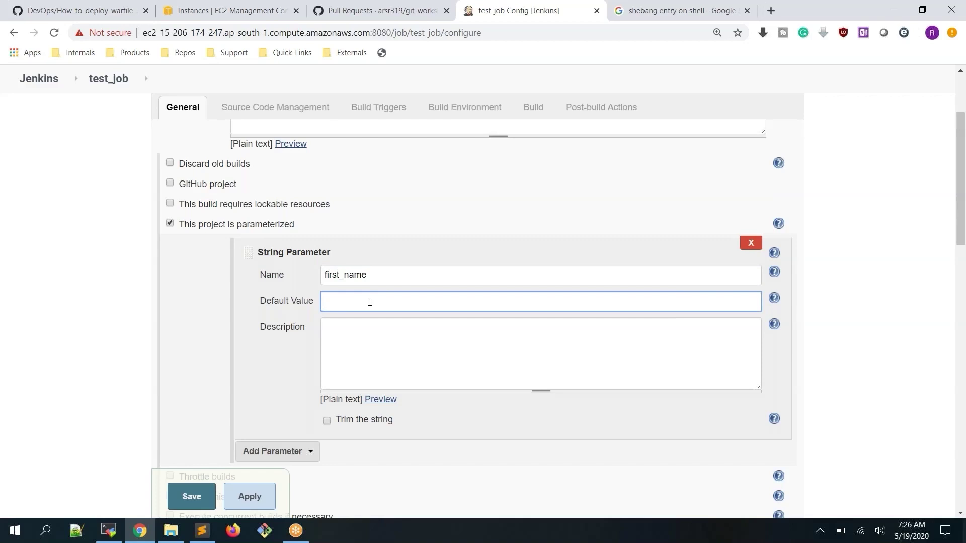
text(jenkins)
click(373, 340)
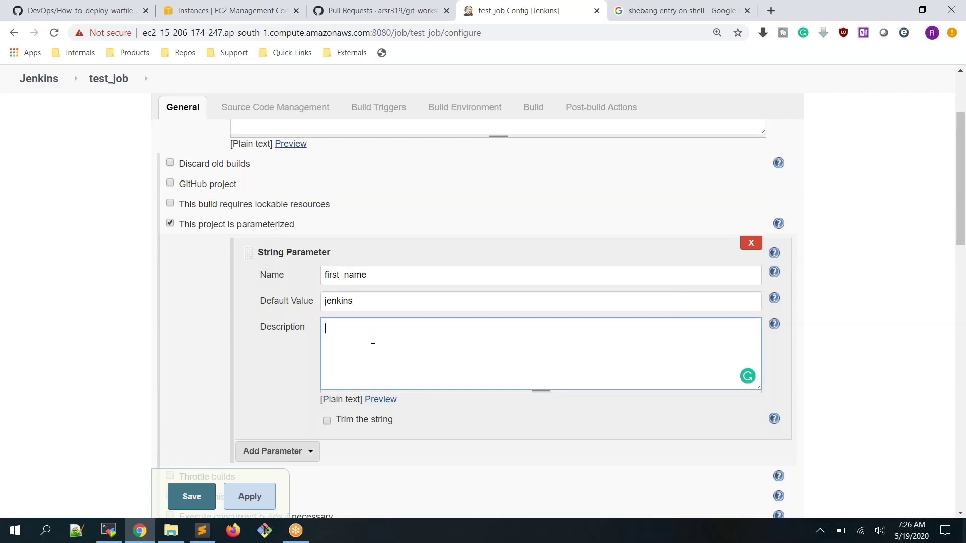
text(Provide your first name)
Add another String Parameter below the first one
scroll(354, 191, down, 1)
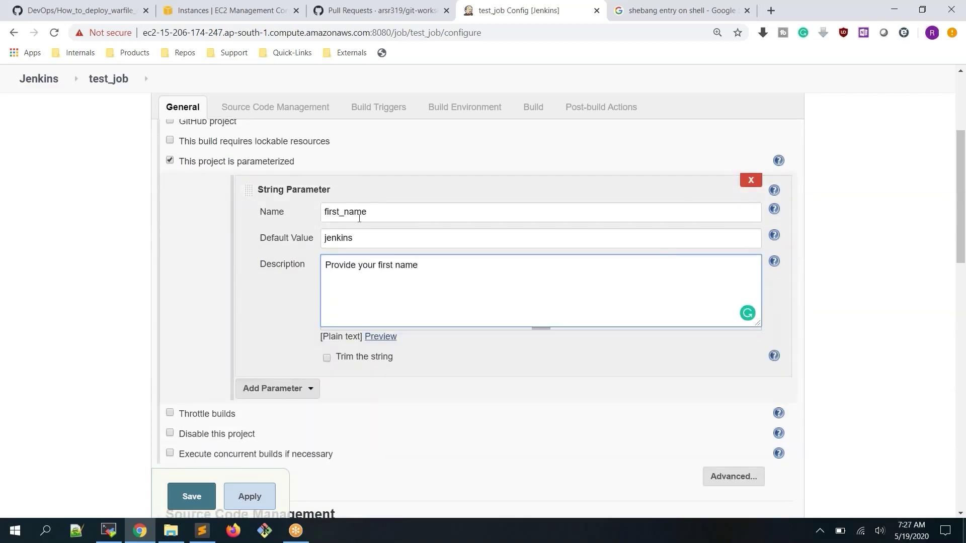
click(310, 390)
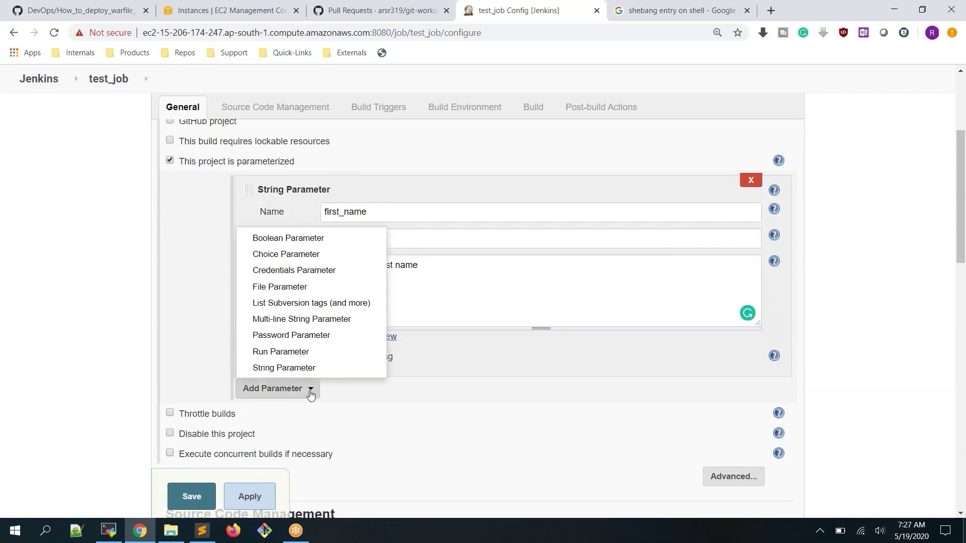
click(301, 368)
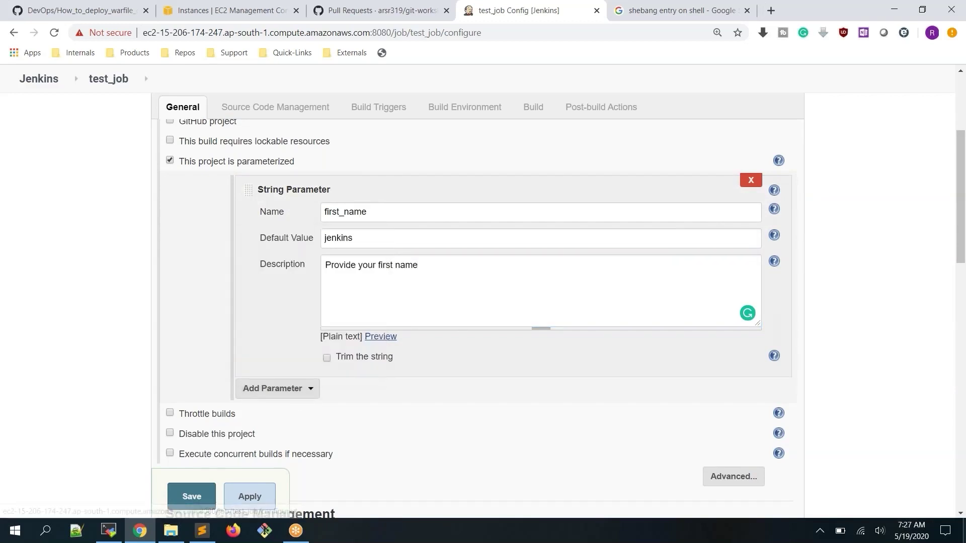
Name the second parameter second_name with default value 'user'
scroll(351, 353, down, 2)
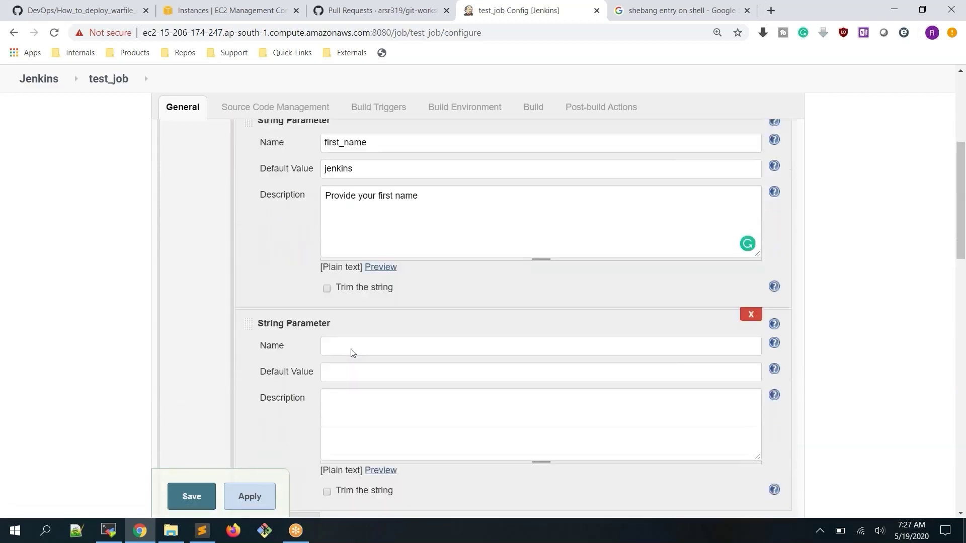
click(388, 315)
text(send)
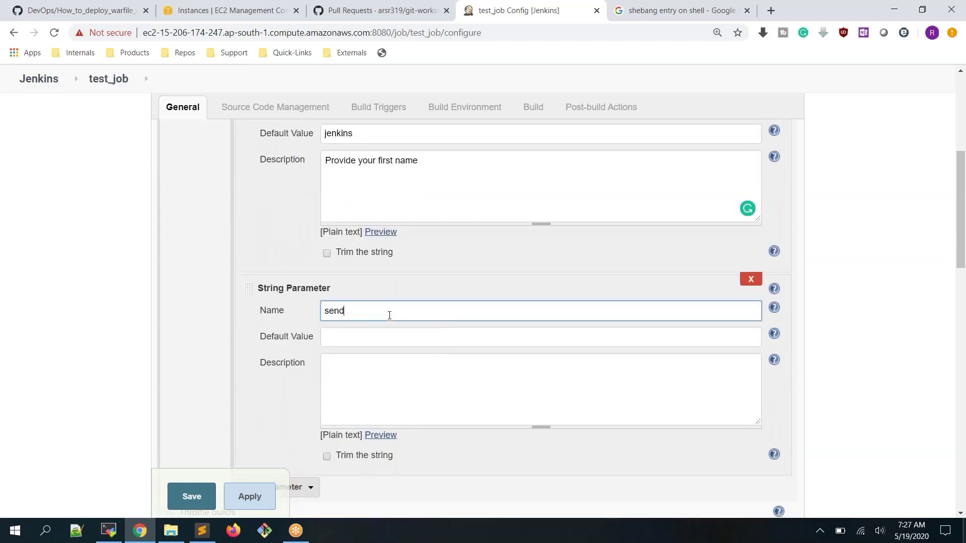
text(_user)
key(BackSpace)
key(BackSpace)
key(BackSpace)
key(BackSpace)
text(na)
key(BackSpace)
key(BackSpace)
key(BackSpace)
key(BackSpace)
key(BackSpace)
text(cond_name)
key(Tab)
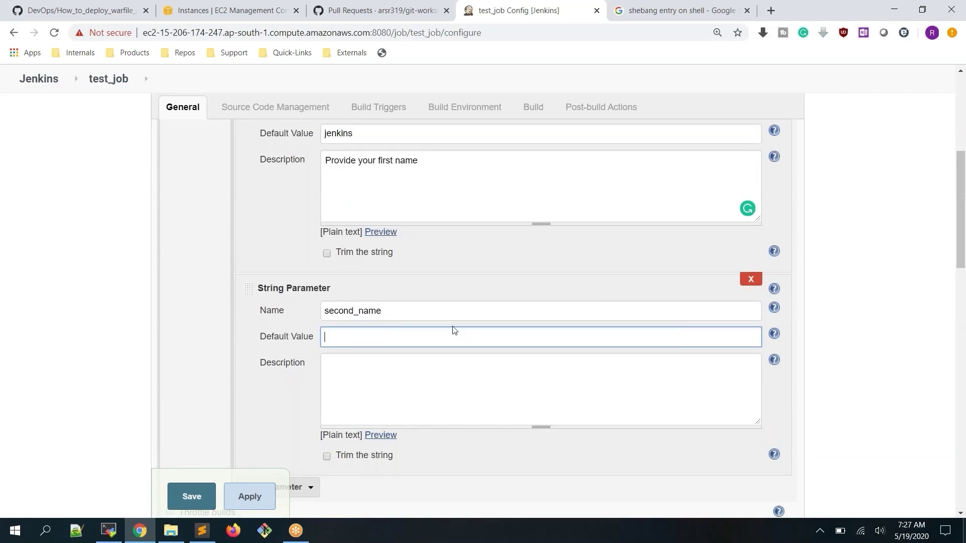
text(user)
Describe it as 'provide your send name', then apply and save the test_job configuration
click(446, 380)
text(provi)
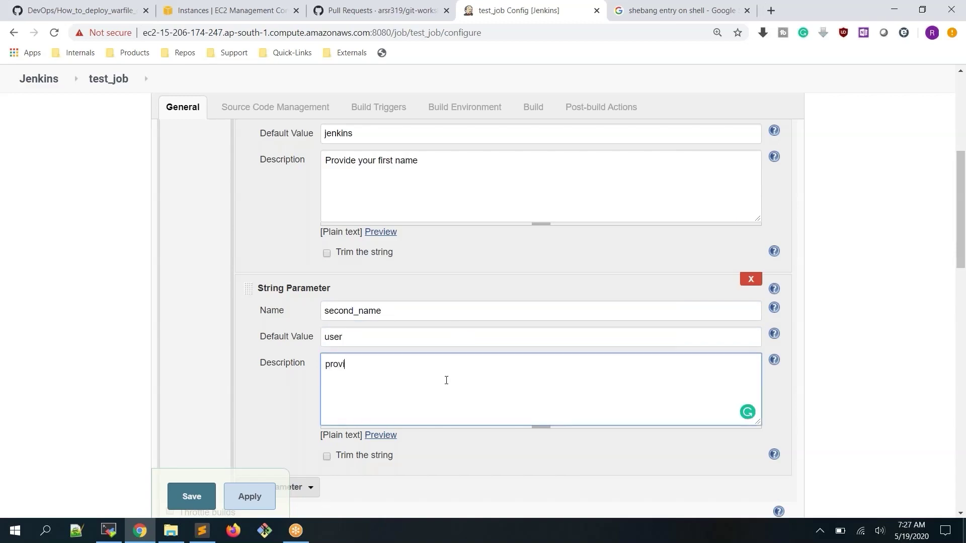
text(deyou)
key(BackSpace)
key(BackSpace)
key(BackSpace)
text(your send name)
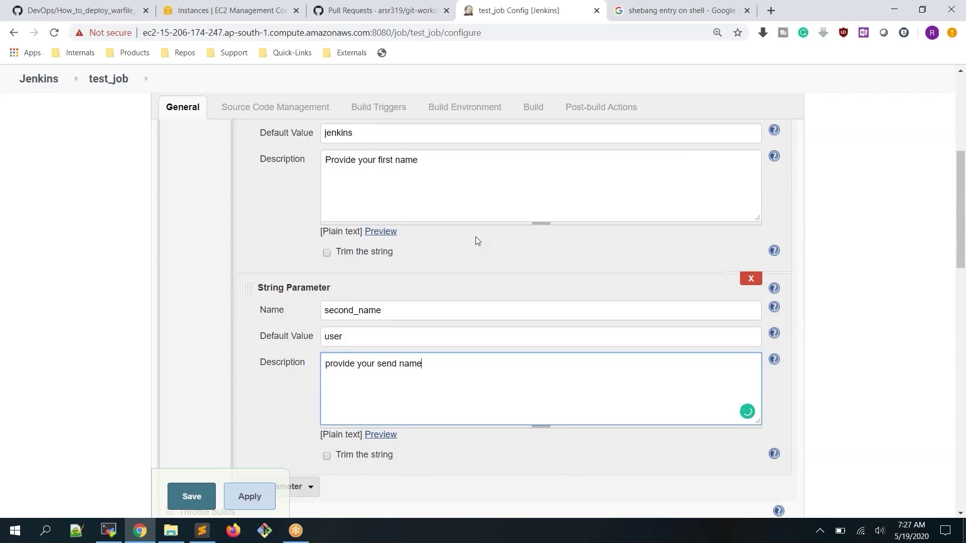
scroll(475, 236, down, 1)
click(250, 498)
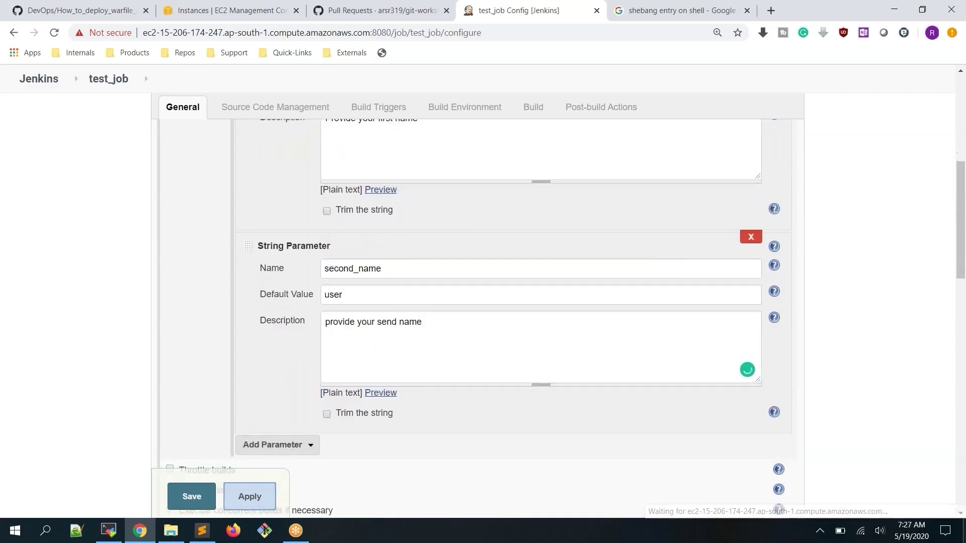
click(190, 498)
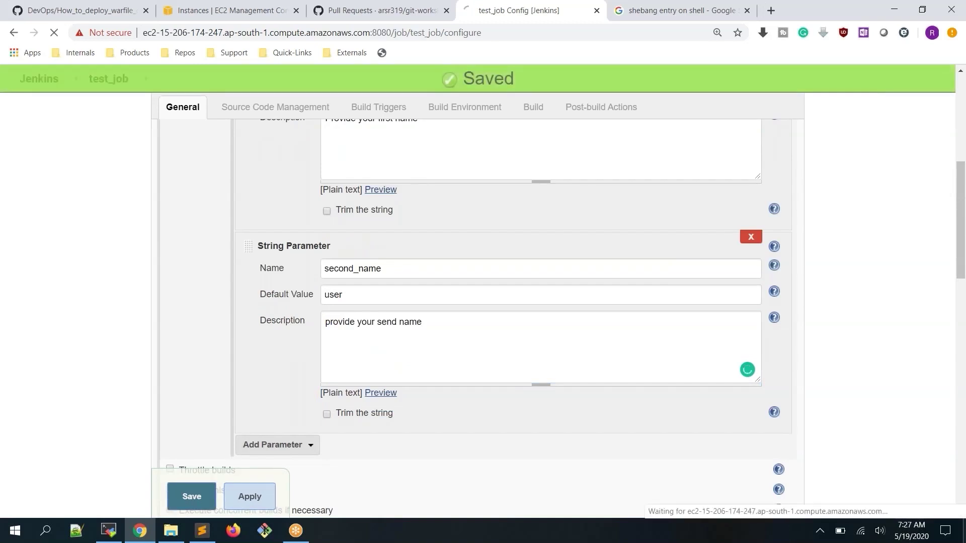
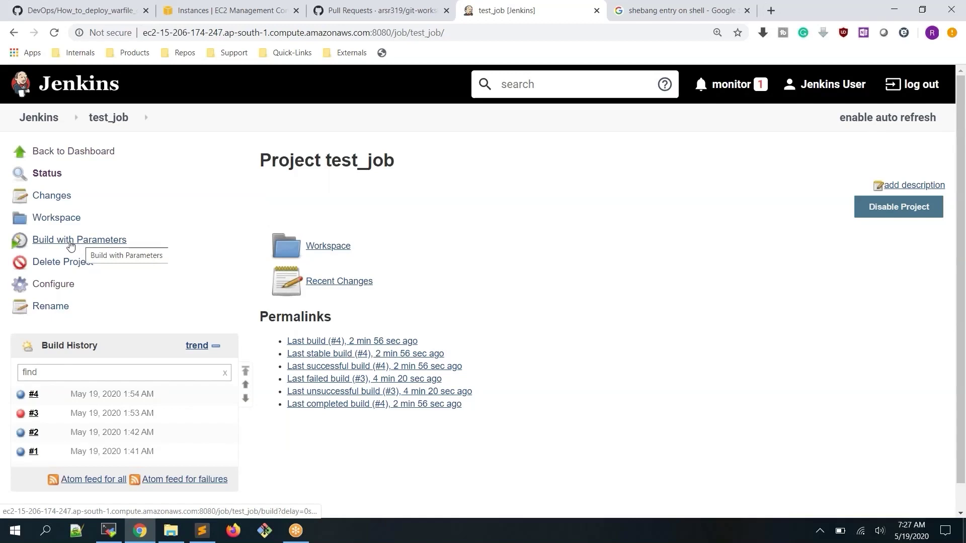
Open test_job's Build with Parameters form and check the first_name 'jenkins' and second_name 'user' defaults
click(70, 246)
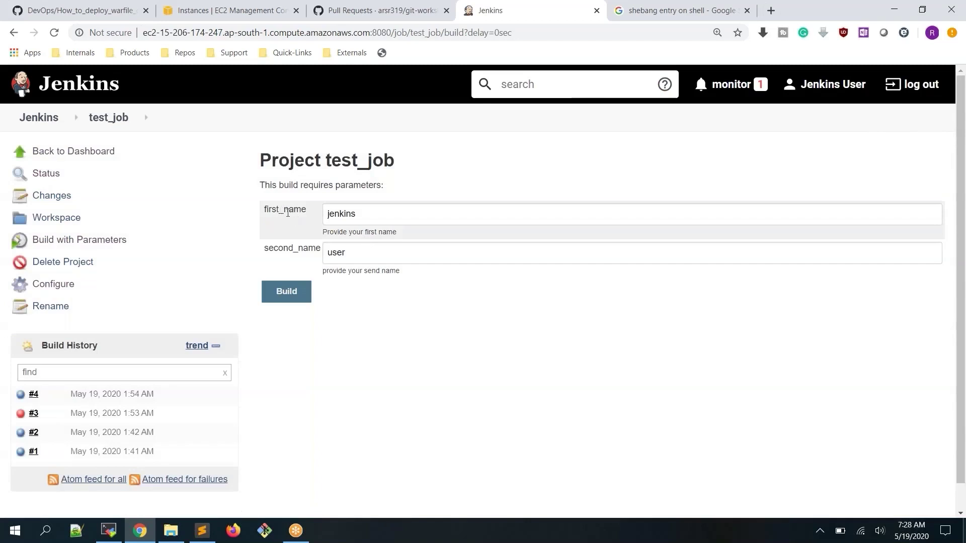
drag(266, 211, 405, 236)
drag(264, 248, 402, 275)
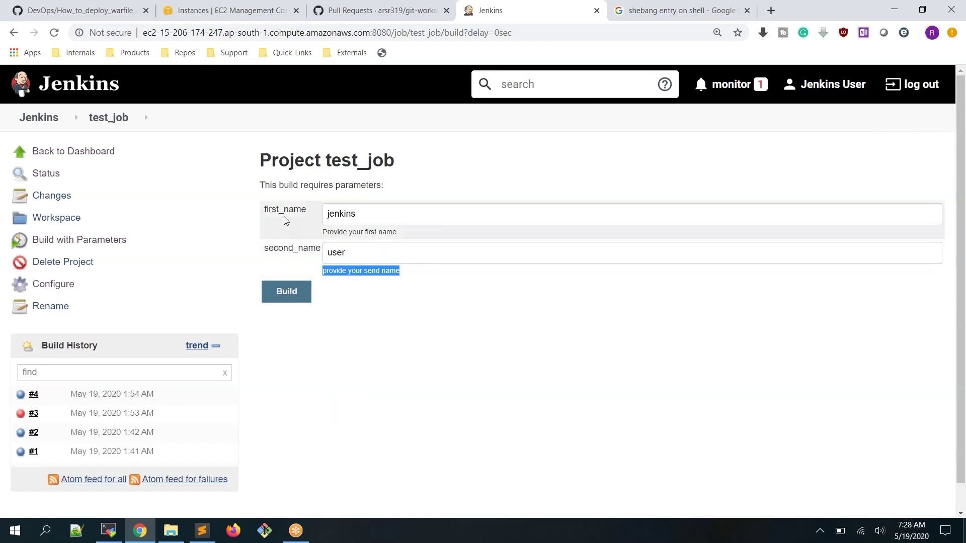
click(109, 531)
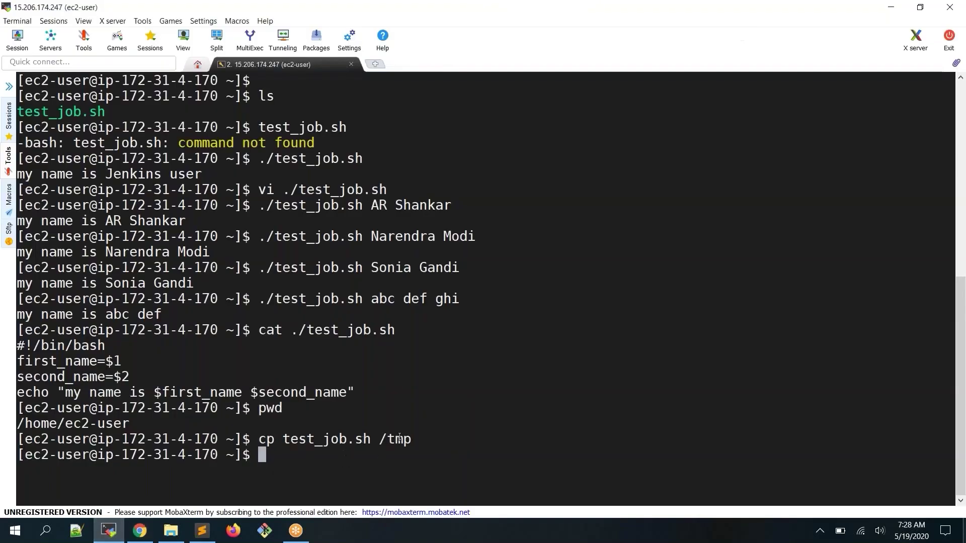
Print /tmp/test_job.sh with cat to inspect the copied script, then return to Chrome
text(cat /tm)
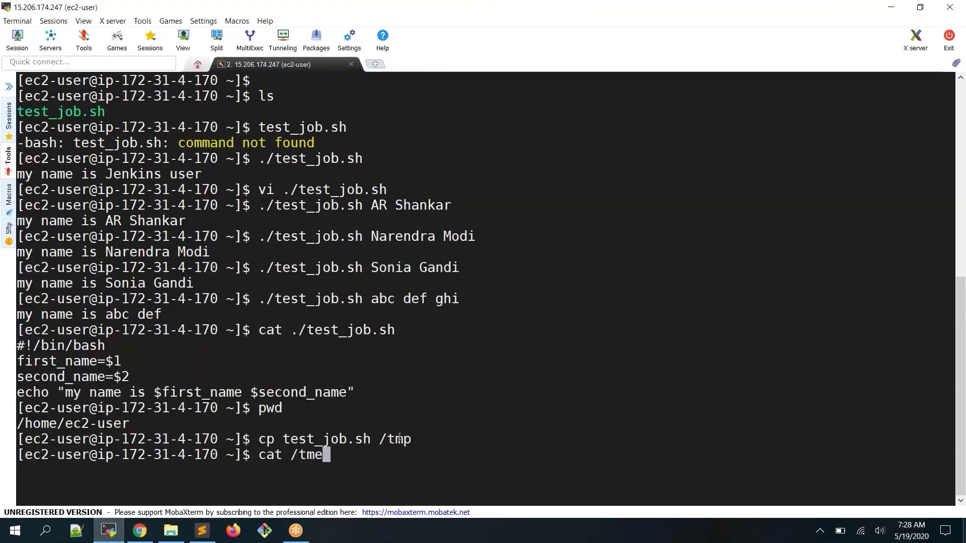
key(Tab)
text(te)
key(Tab)
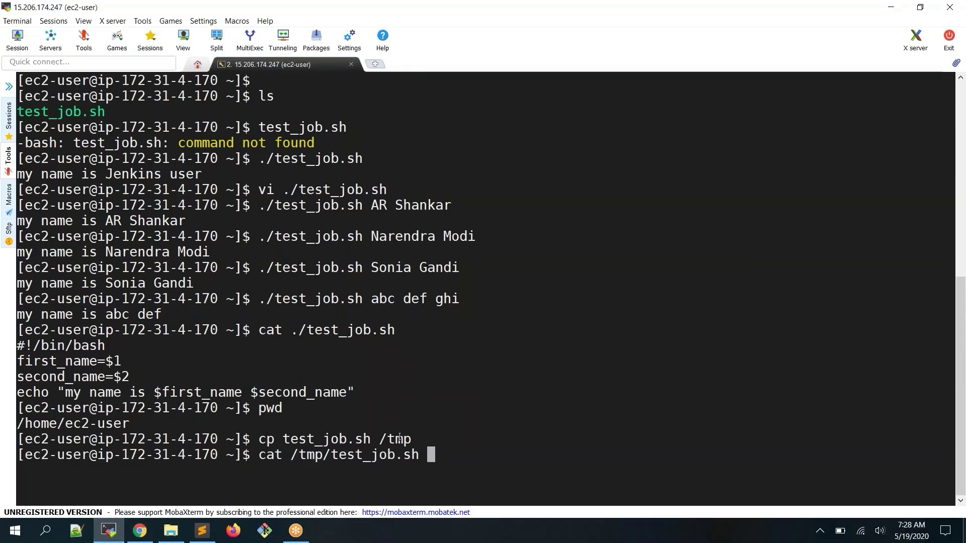
key(Return)
double_click(69, 439)
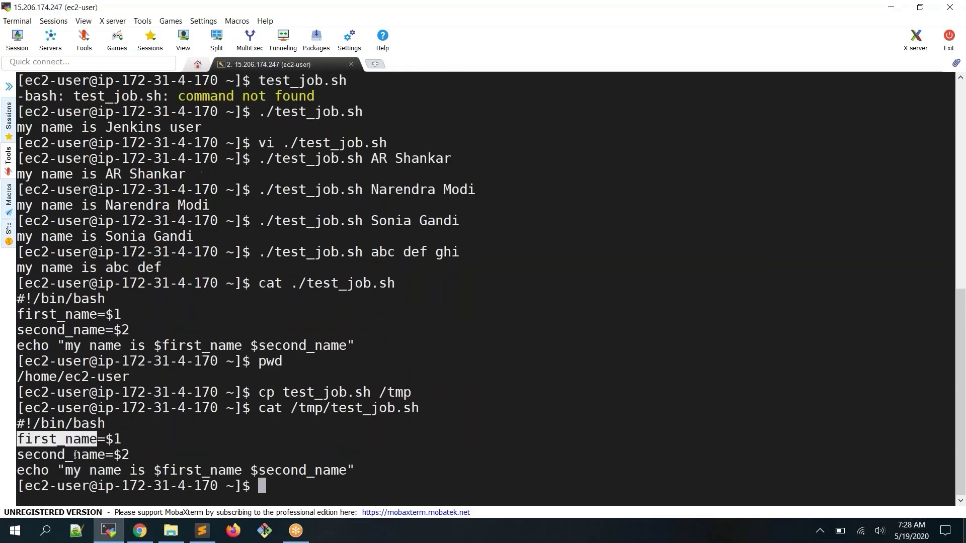
click(129, 438)
key(alt+Tab)
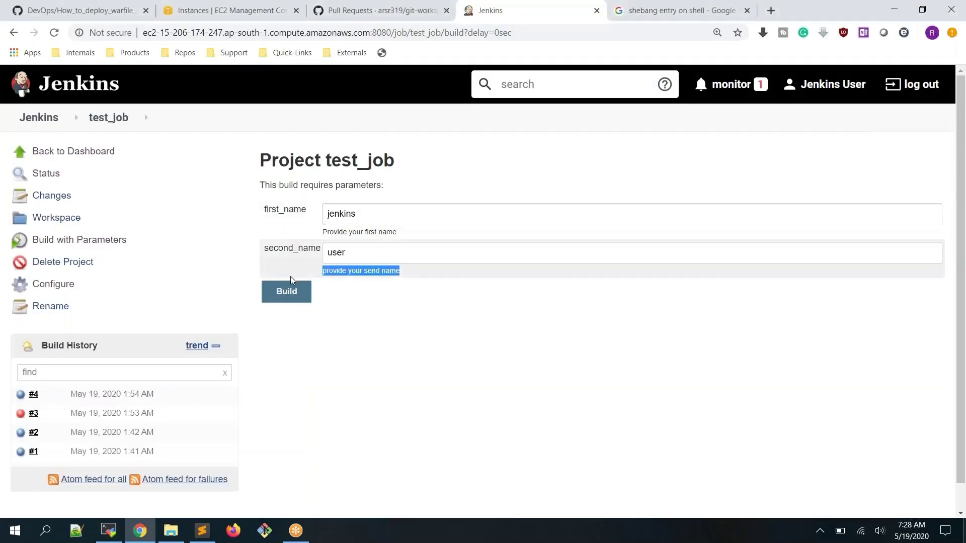
Run test_job as build #5 with a new first and second name and view its console output
drag(367, 218, 306, 216)
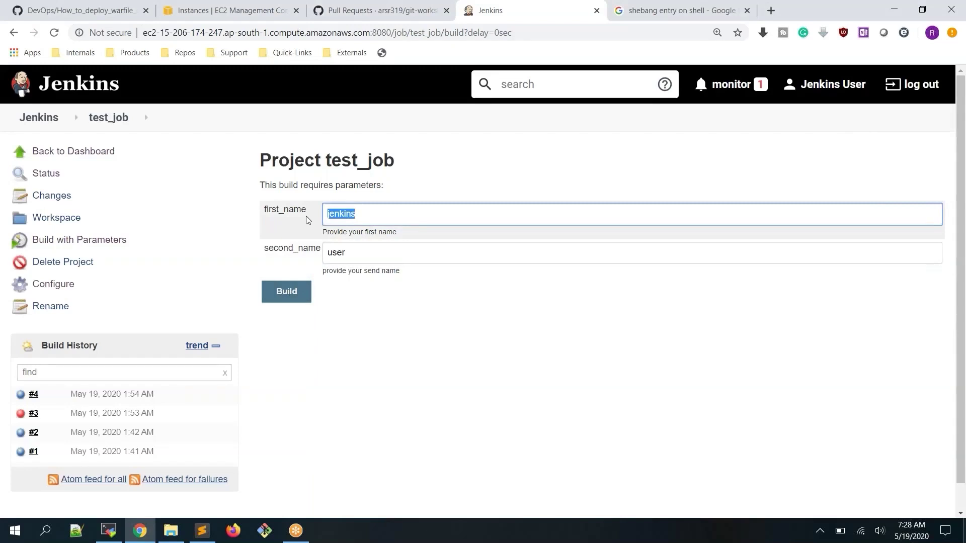
key(BackSpace)
text(Narndra)
key(Tab)
text(Modi)
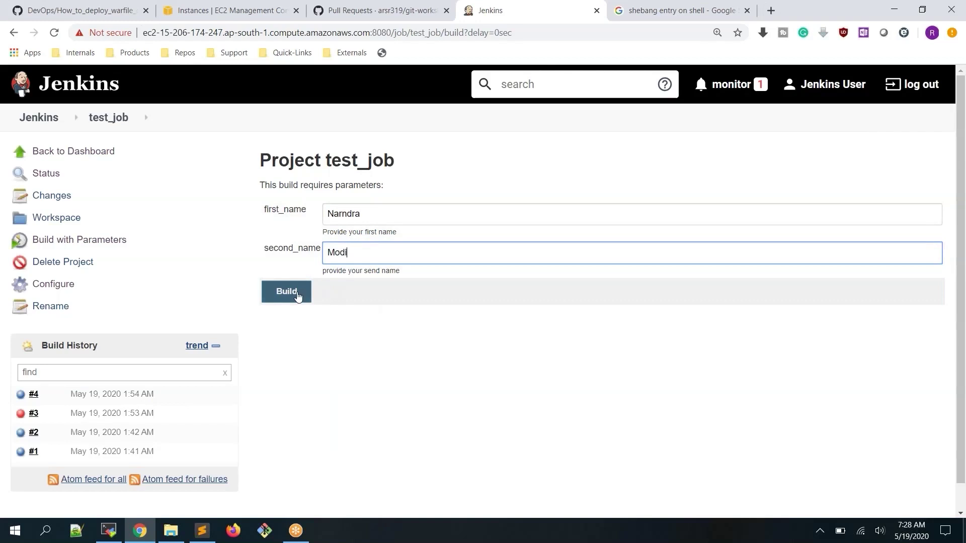
click(297, 295)
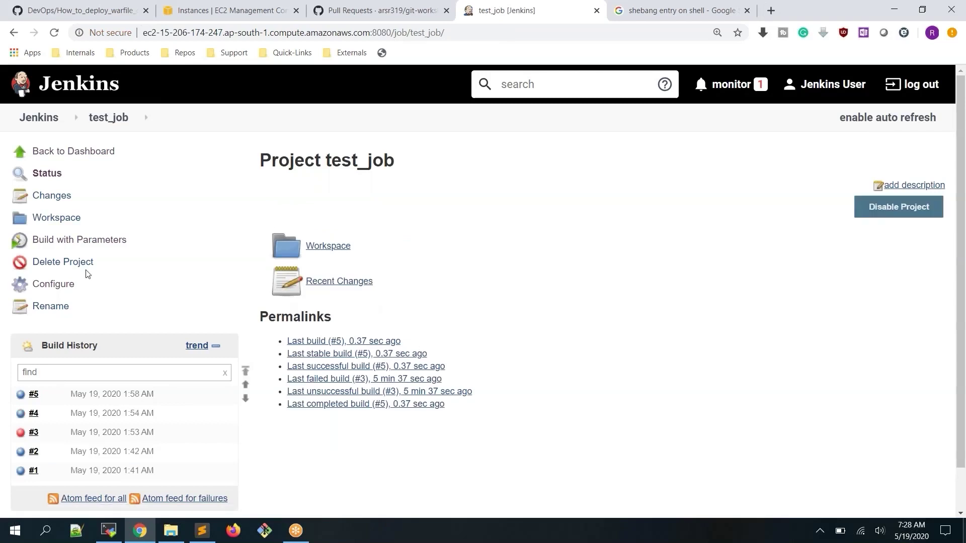
click(21, 396)
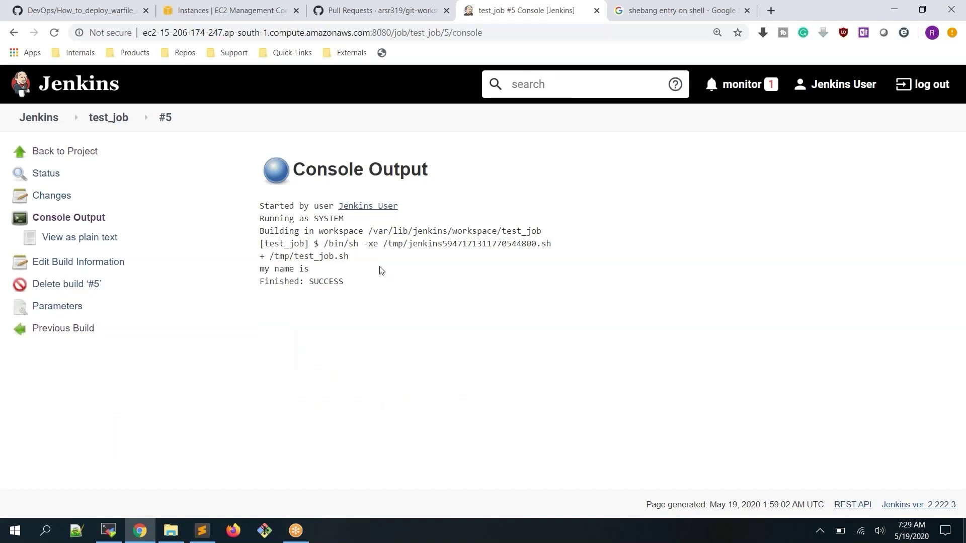
Rebuild test_job with the default names as build #6 and check its console output
click(113, 125)
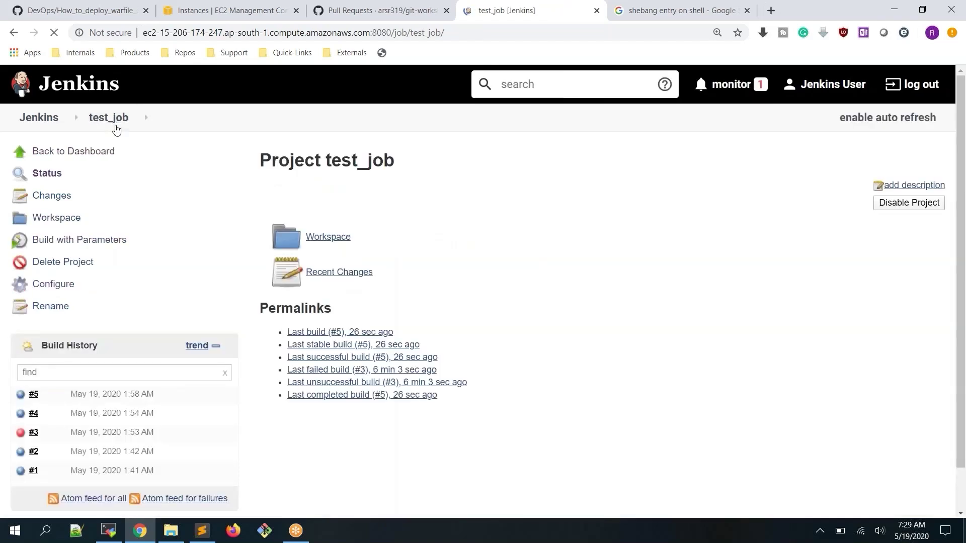
click(55, 239)
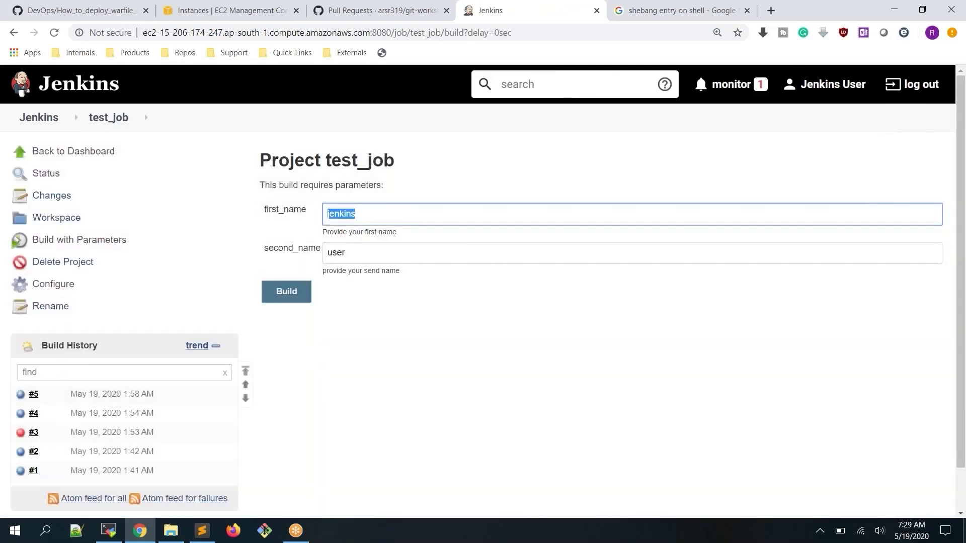
text(Nat)
key(BackSpace)
key(BackSpace)
key(BackSpace)
click(96, 241)
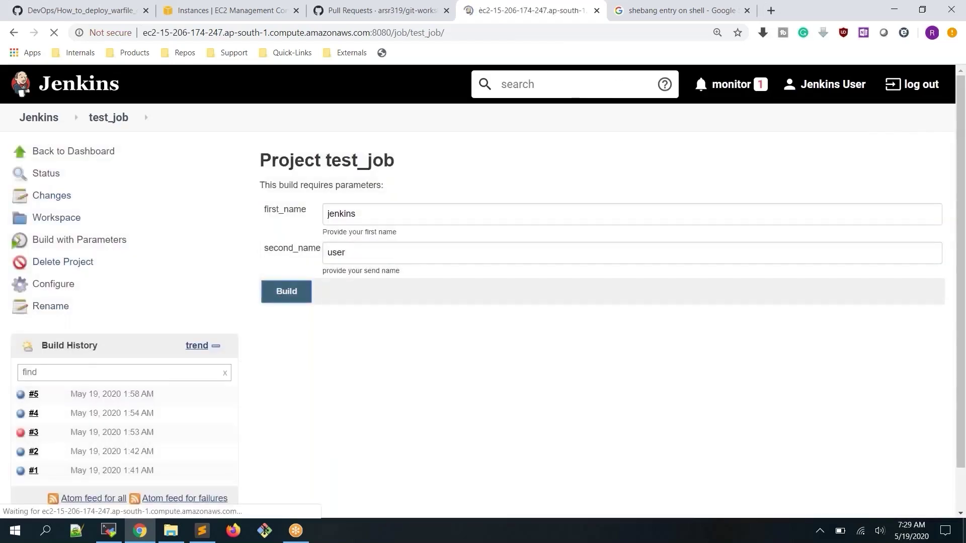
click(286, 292)
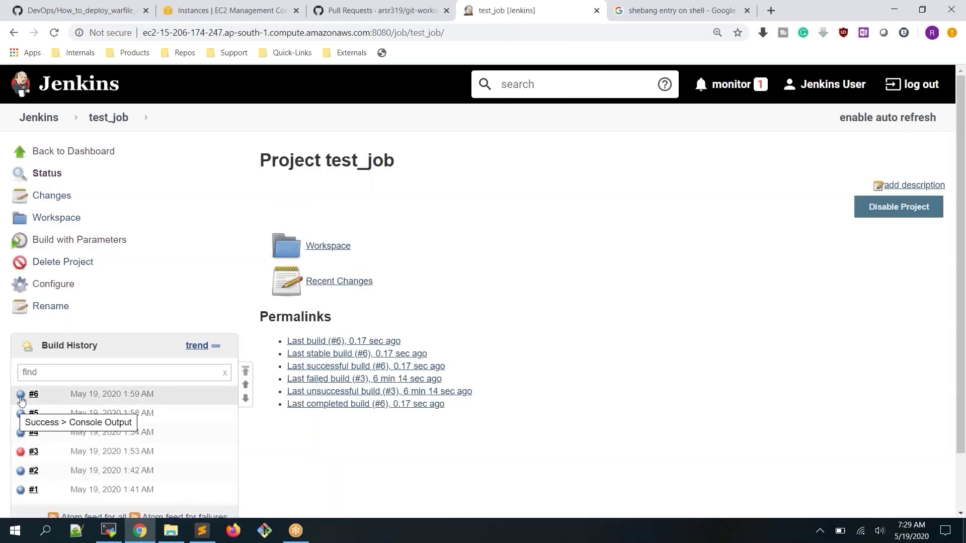
click(21, 399)
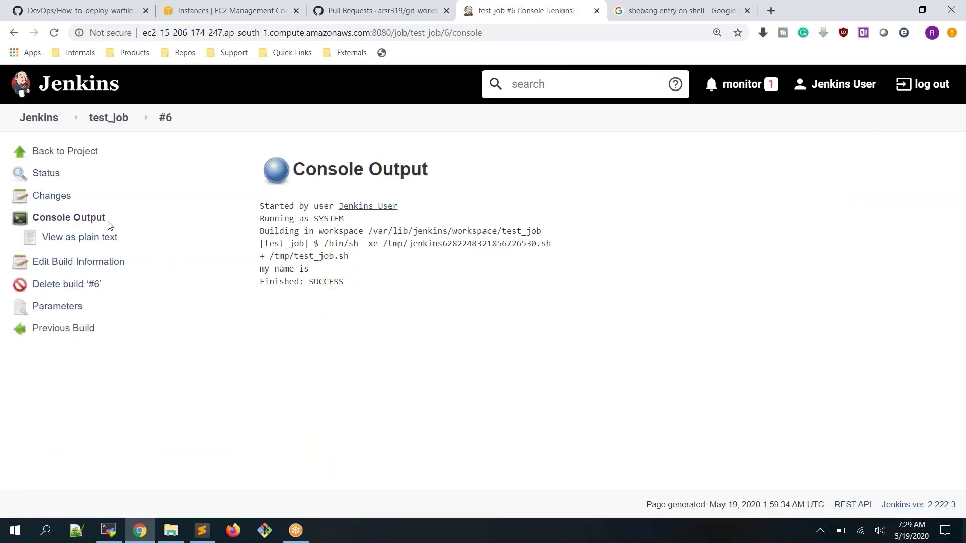
click(108, 530)
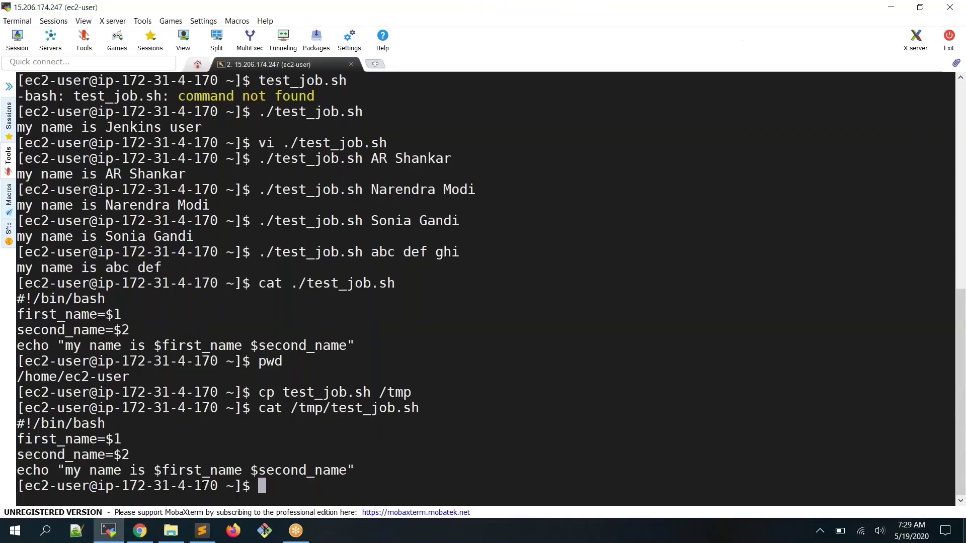
Review the $1 and $2 assignments, then open /tmp/test_job.sh in vi
double_click(117, 439)
double_click(123, 454)
click(70, 440)
double_click(70, 440)
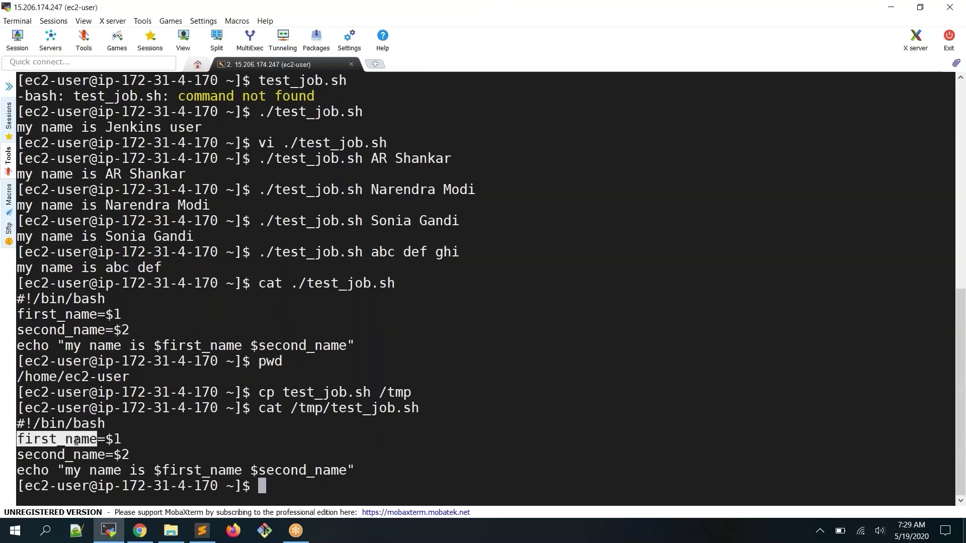
double_click(114, 438)
click(122, 455)
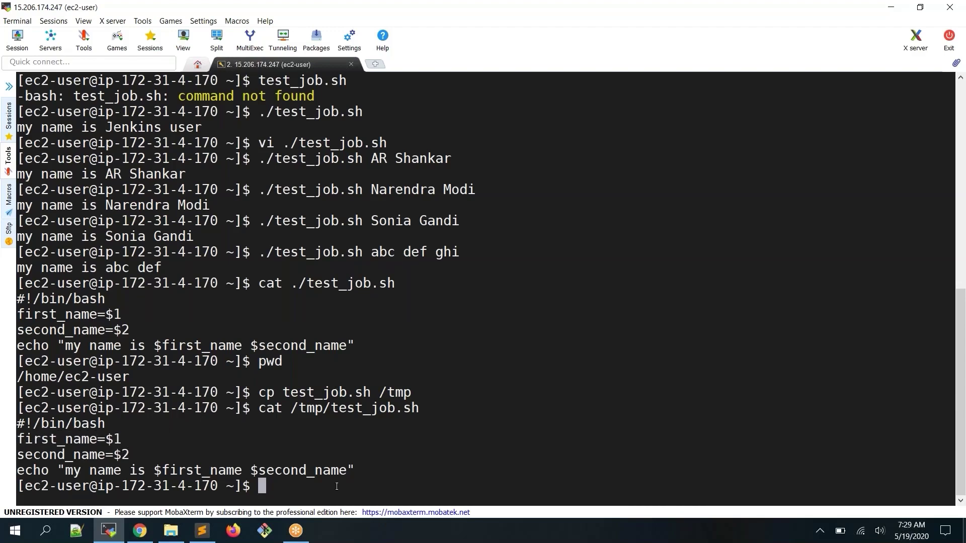
double_click(378, 406)
key(ctrl+c)
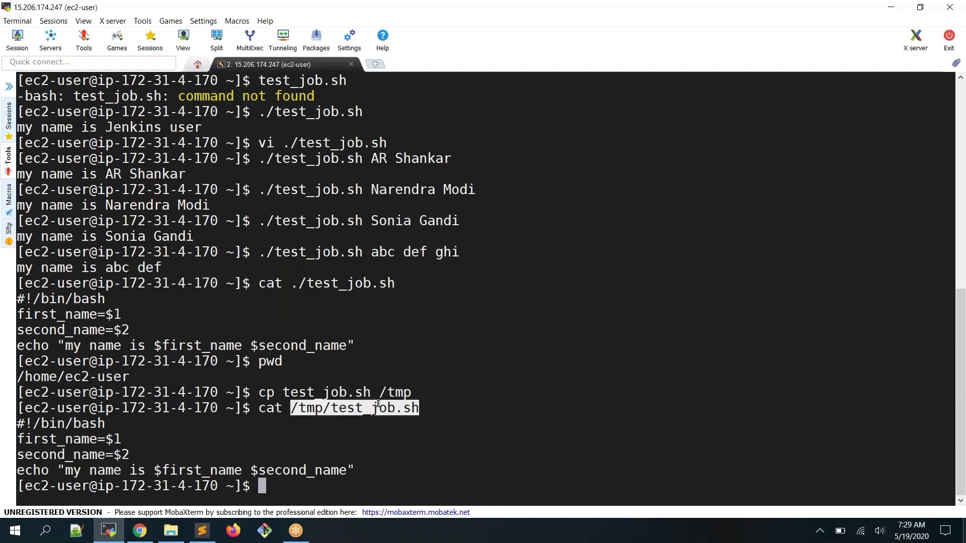
text(vi)
right_click(378, 406)
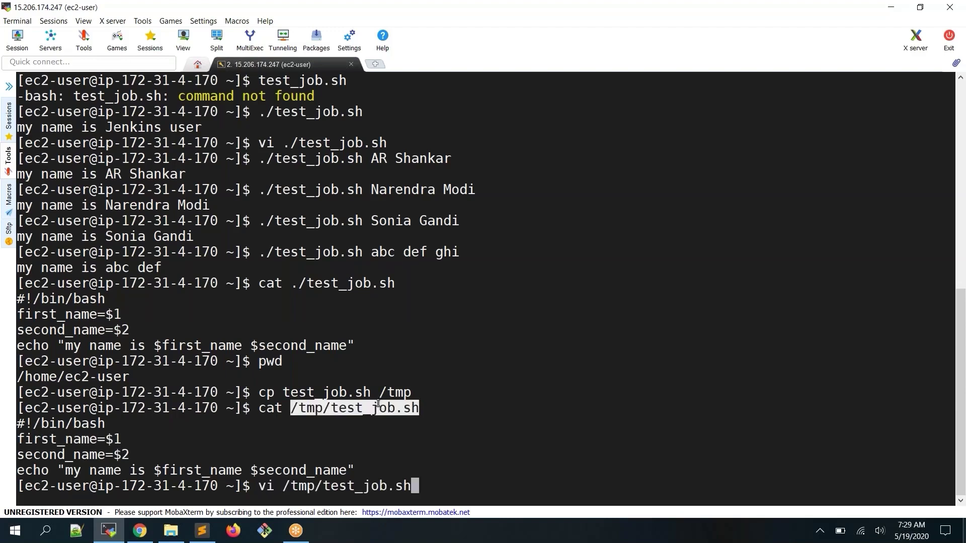
key(Return)
Delete the first_name=$1 and second_name=$2 lines from the script
key(d)
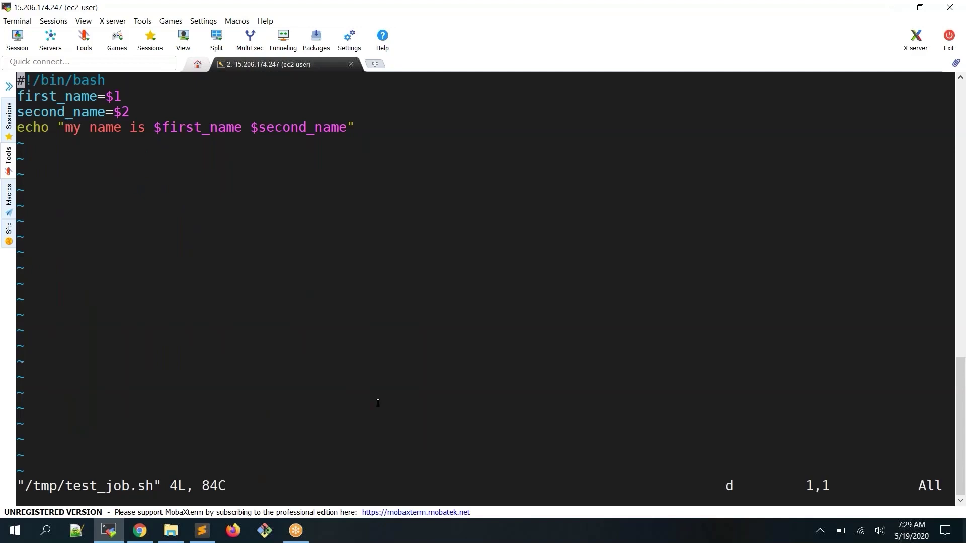
key(Escape)
key(j)
key(d)
key(d)
key(d)
key(d)
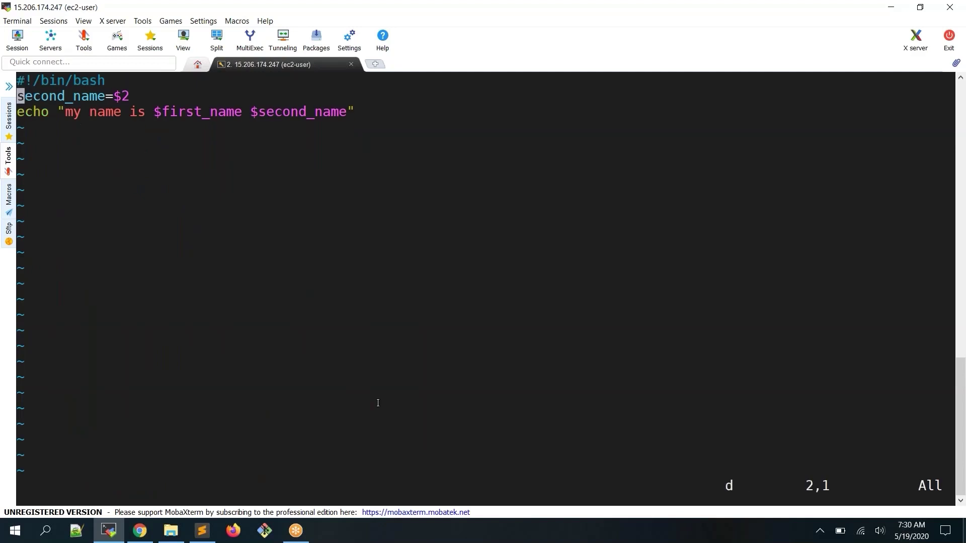
drag(154, 95, 347, 96)
click(384, 193)
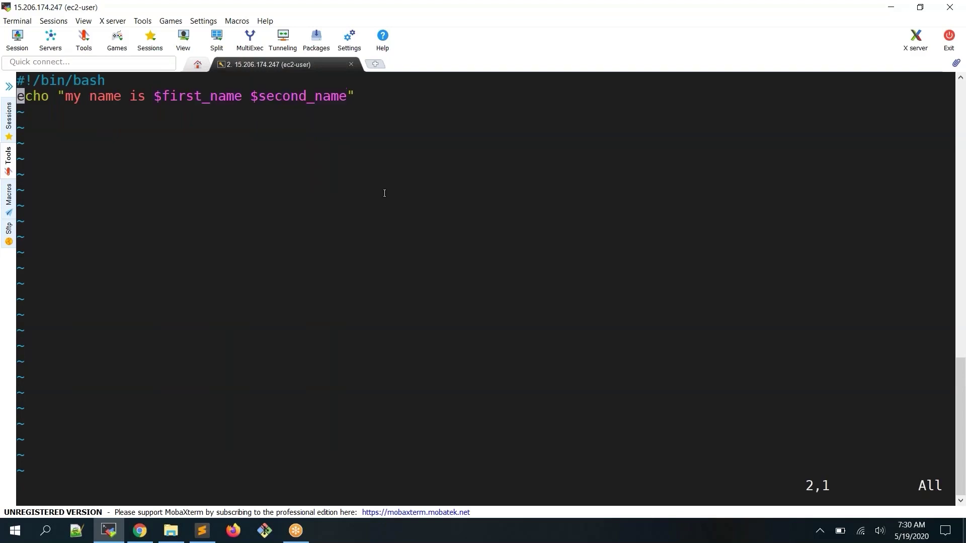
key(Escape)
text(:wq)
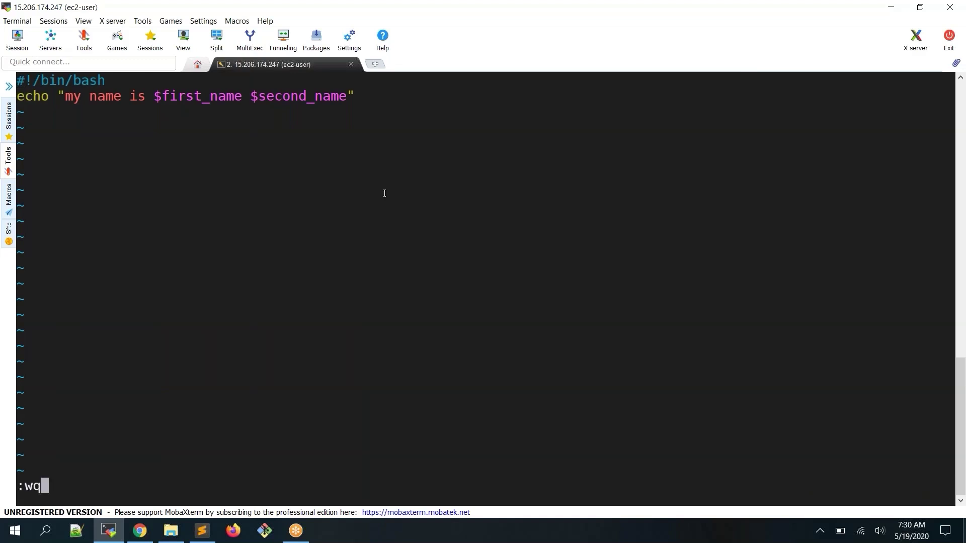
key(Escape)
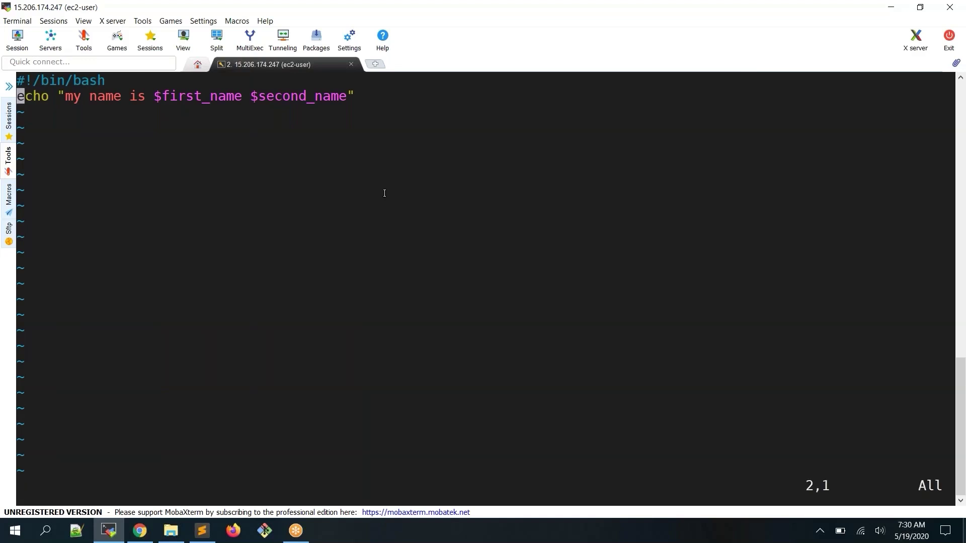
Try a first_name=$first_name line above the echo, remove it, and save with :wq
key(shift+o)
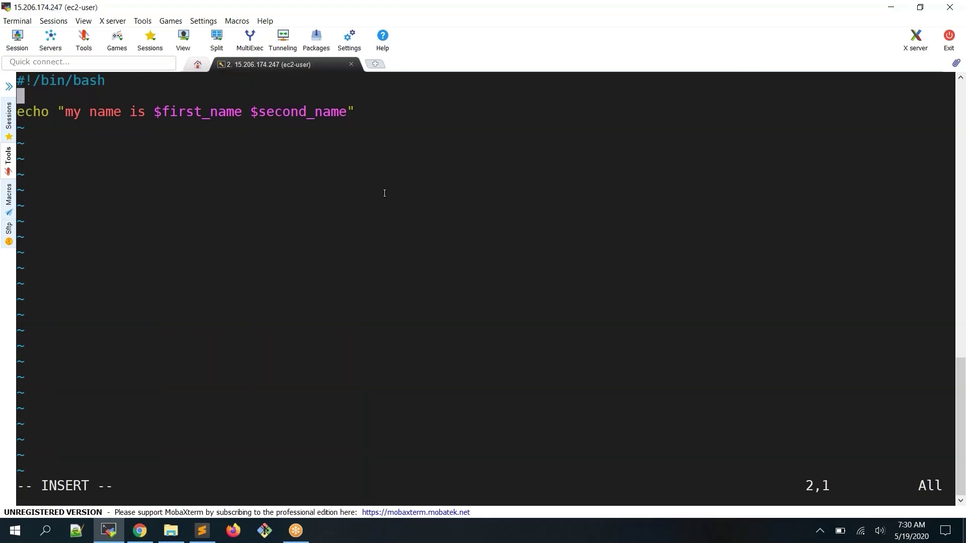
text(first)
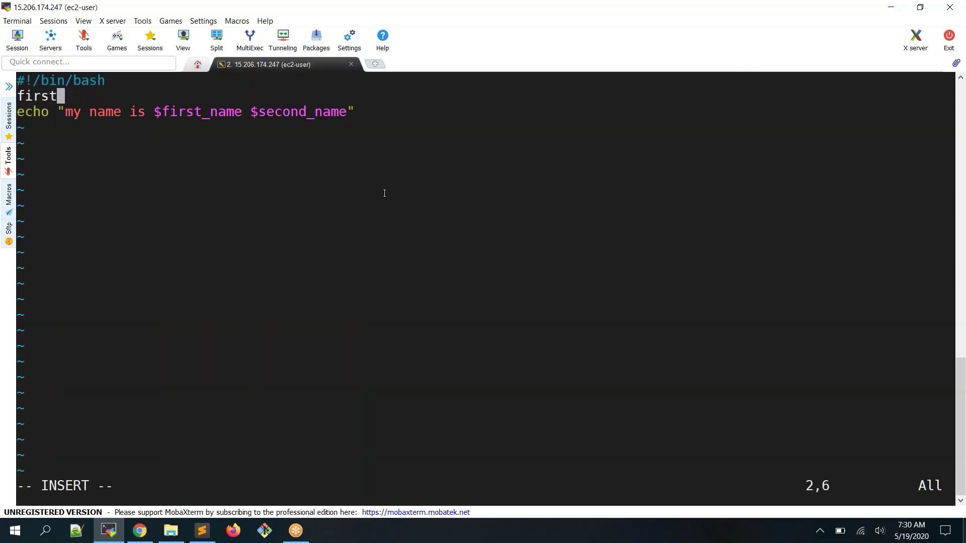
text(_)
key(BackSpace)
key(BackSpace)
key(BackSpace)
key(BackSpace)
key(BackSpace)
key(BackSpace)
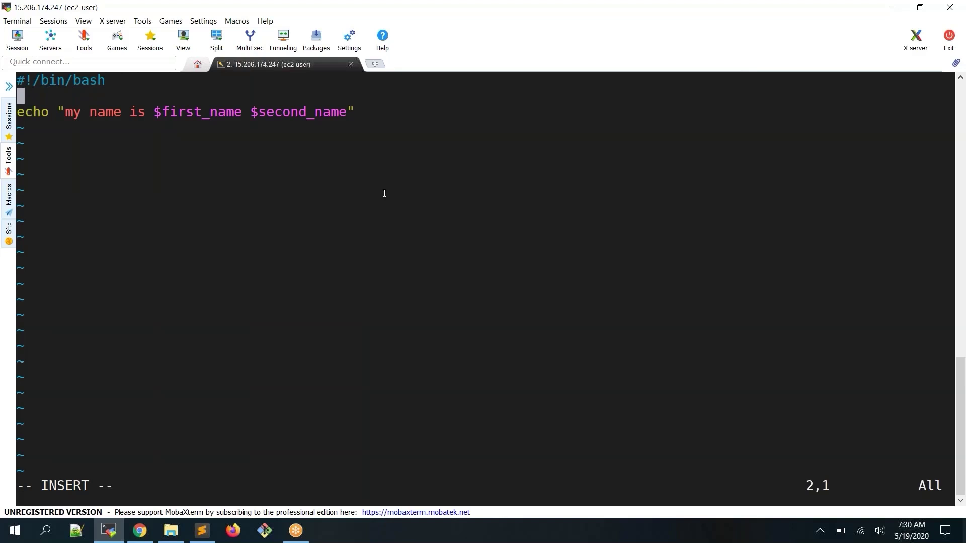
text(first_n)
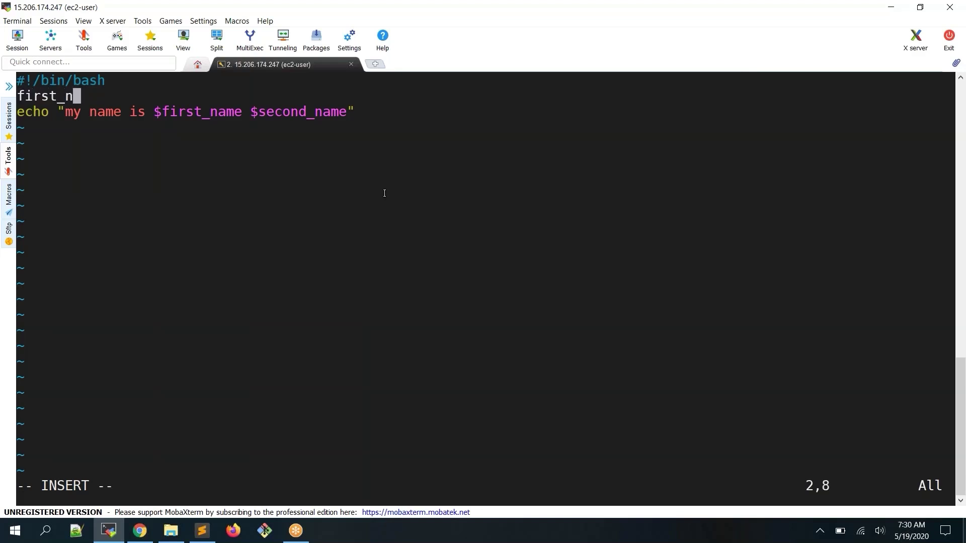
text(ame=$)
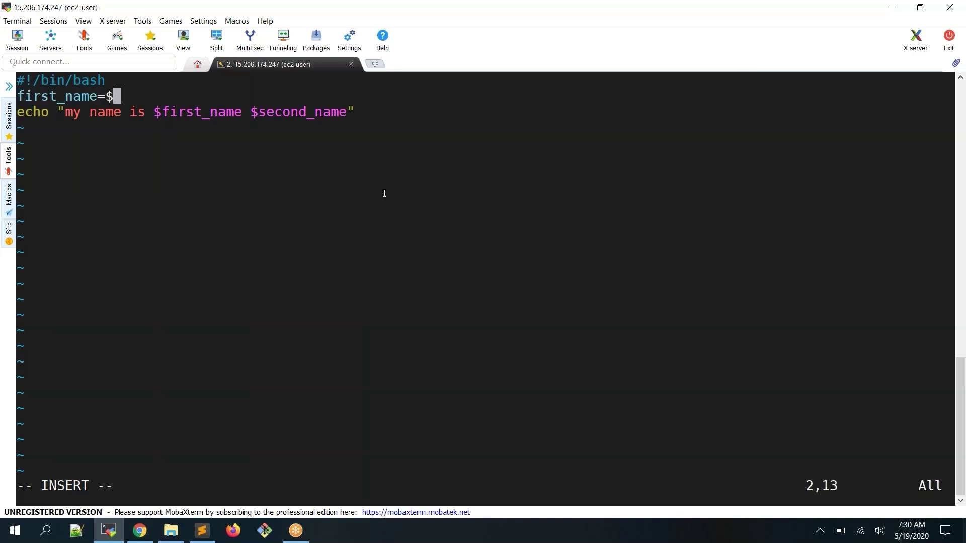
text(first_n)
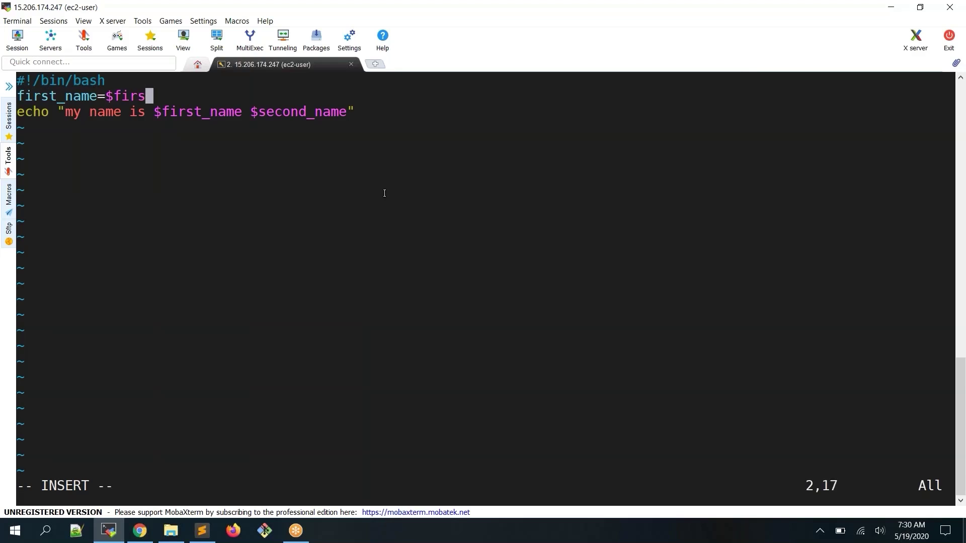
text(ame)
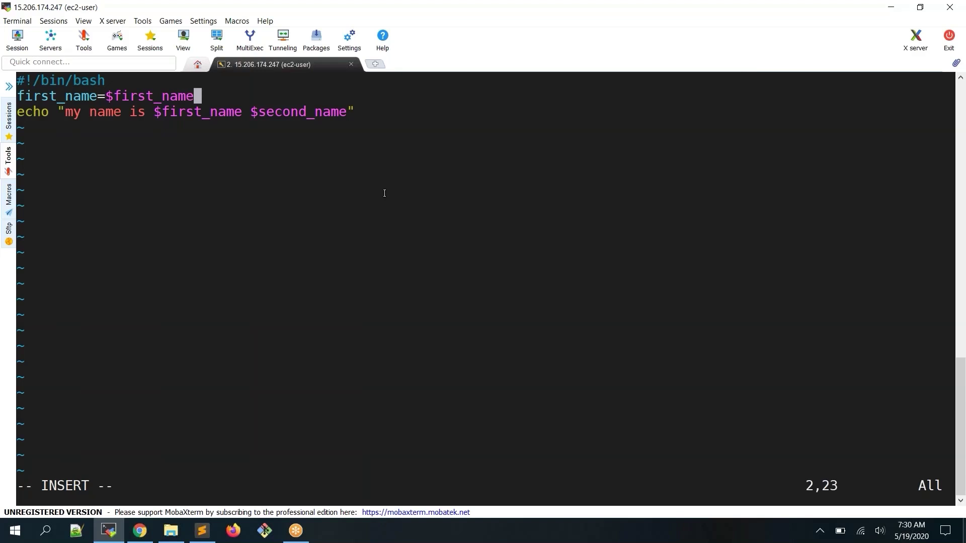
key(BackSpace)
key(BackSpace)
key(BackSpace)
key(BackSpace)
key(BackSpace)
key(BackSpace)
key(BackSpace)
key(BackSpace)
key(BackSpace)
key(BackSpace)
key(BackSpace)
key(BackSpace)
key(BackSpace)
key(BackSpace)
key(BackSpace)
key(BackSpace)
key(BackSpace)
key(BackSpace)
key(BackSpace)
key(BackSpace)
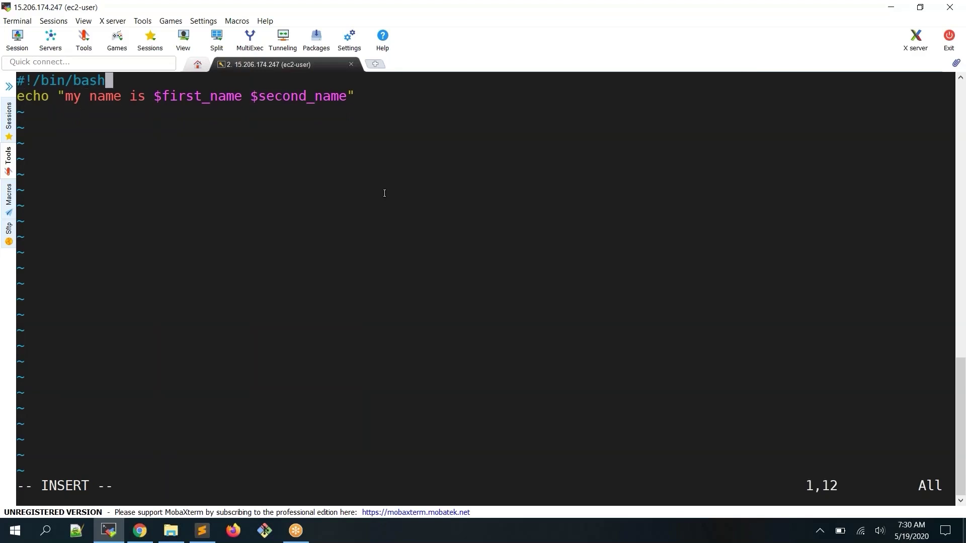
key(Escape)
text(:wq)
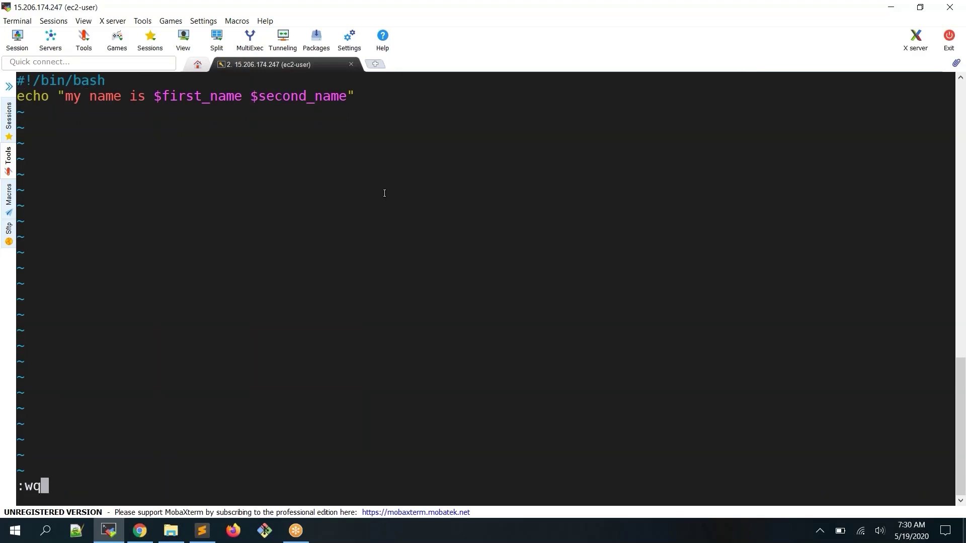
key(Return)
Print the edited /tmp/test_job.sh, leaving only the shebang and echo line
text(cat)
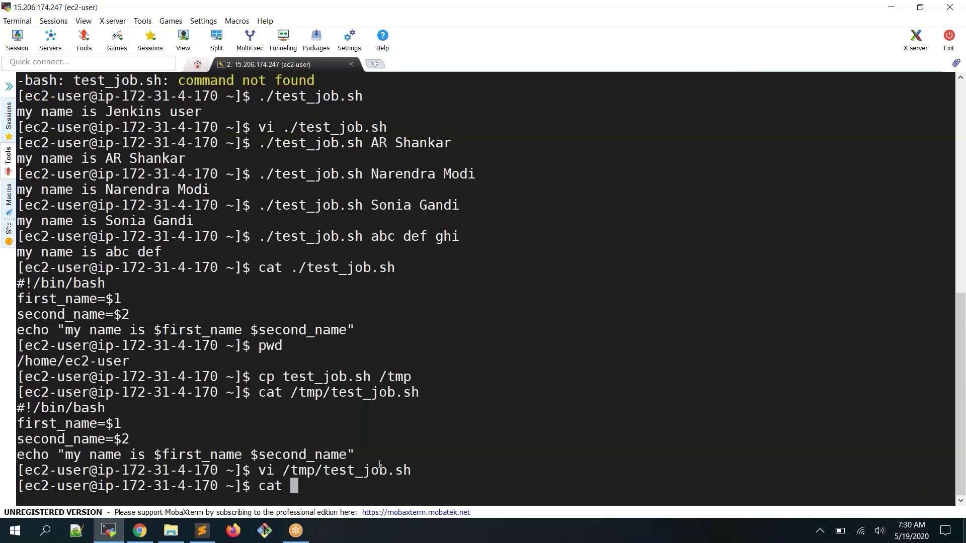
double_click(379, 465)
right_click(379, 465)
key(Return)
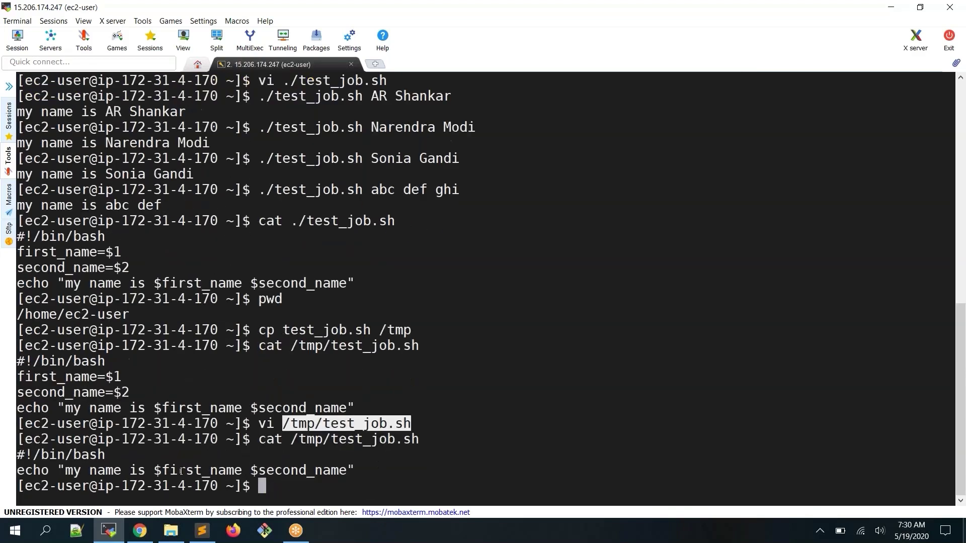
drag(154, 471, 346, 471)
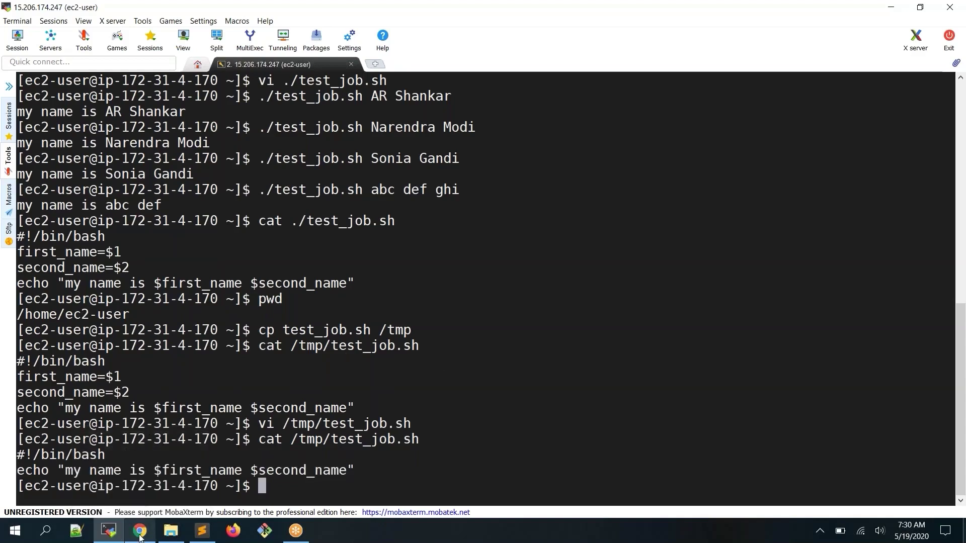
Build test_job with defaults as #7, confirming the console prints 'my name is jenkins user'
click(140, 532)
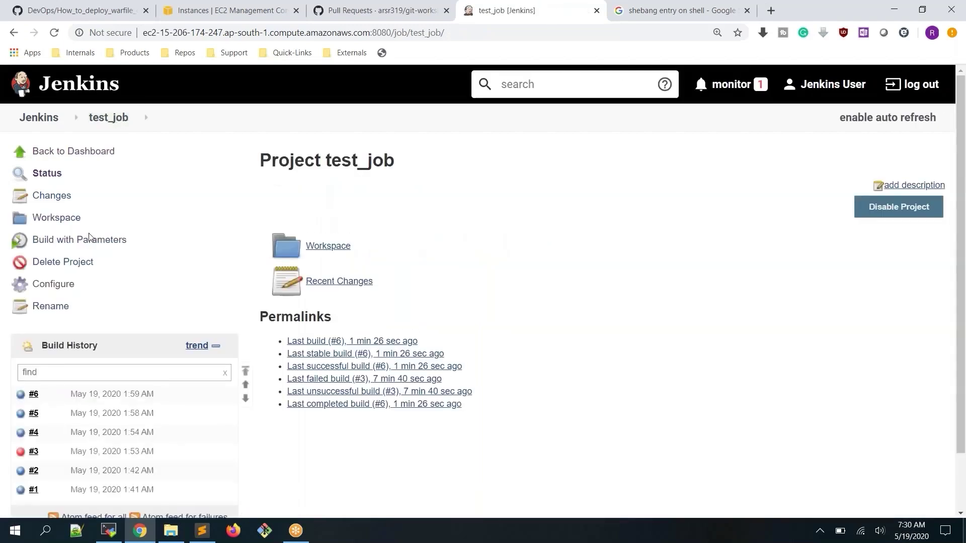
click(89, 238)
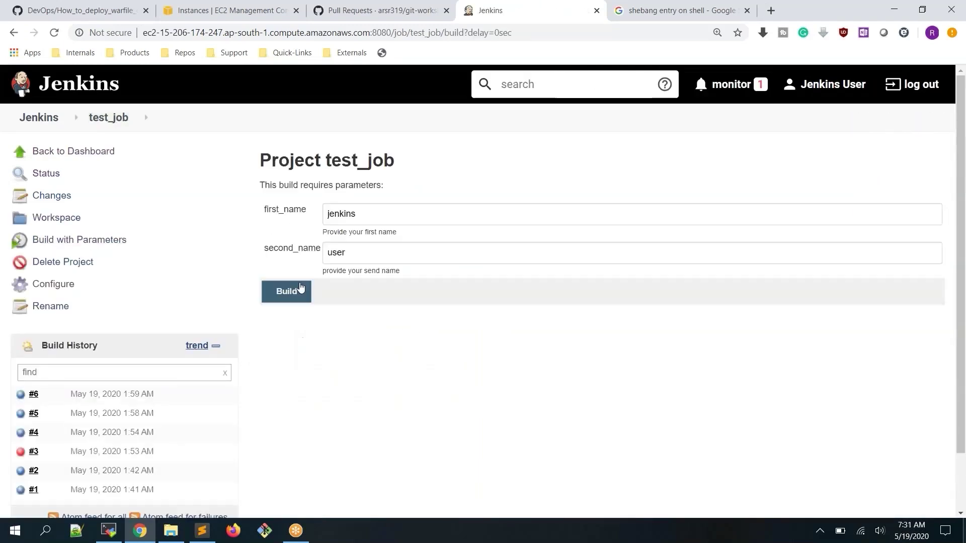
click(300, 286)
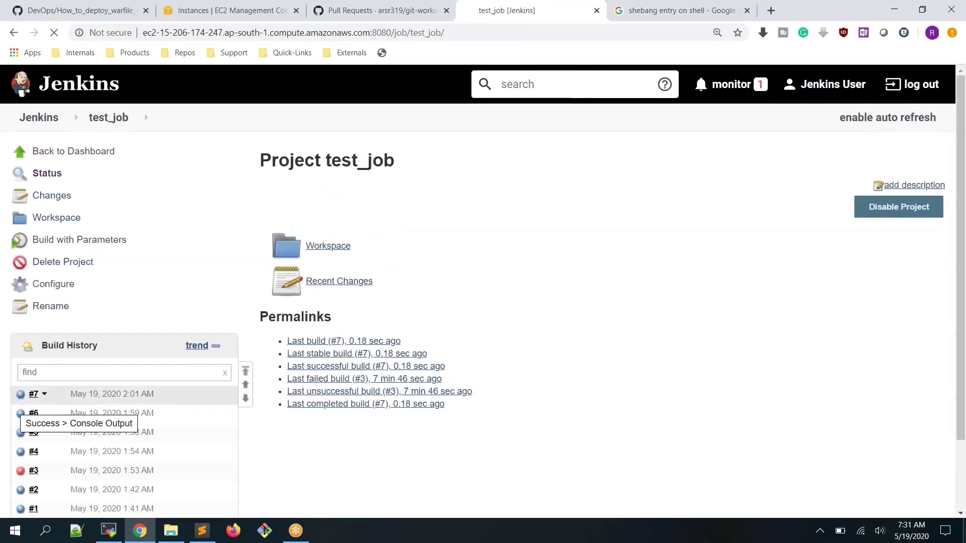
click(21, 395)
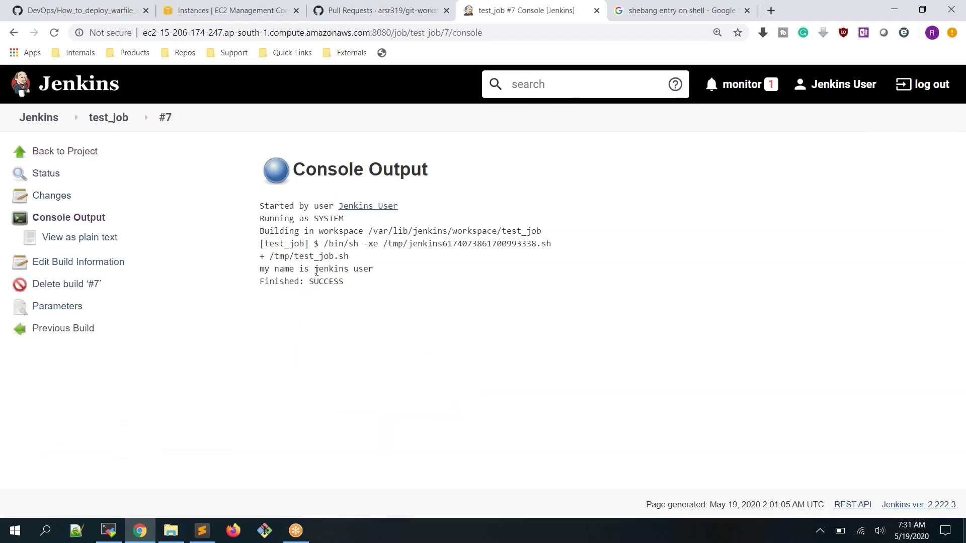
drag(323, 269, 346, 269)
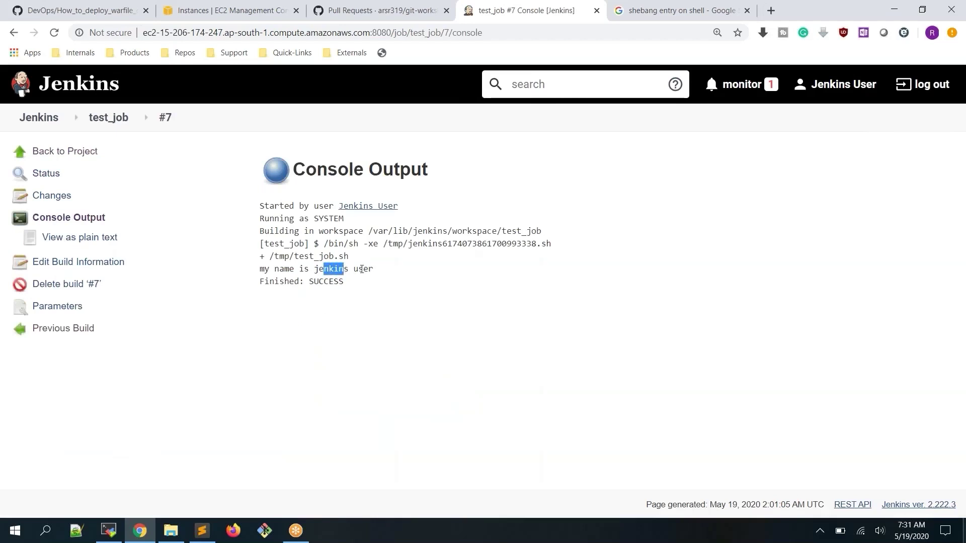
double_click(362, 269)
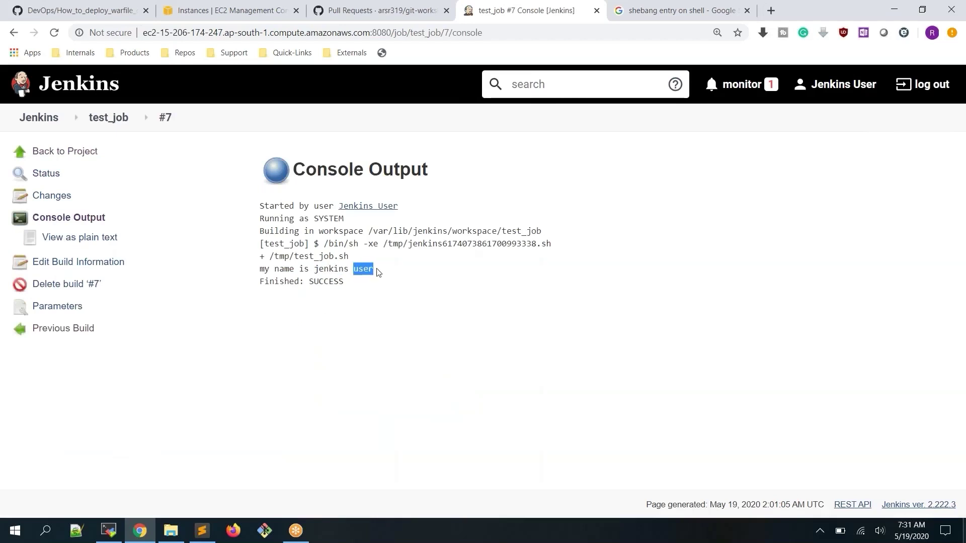
click(111, 120)
click(76, 239)
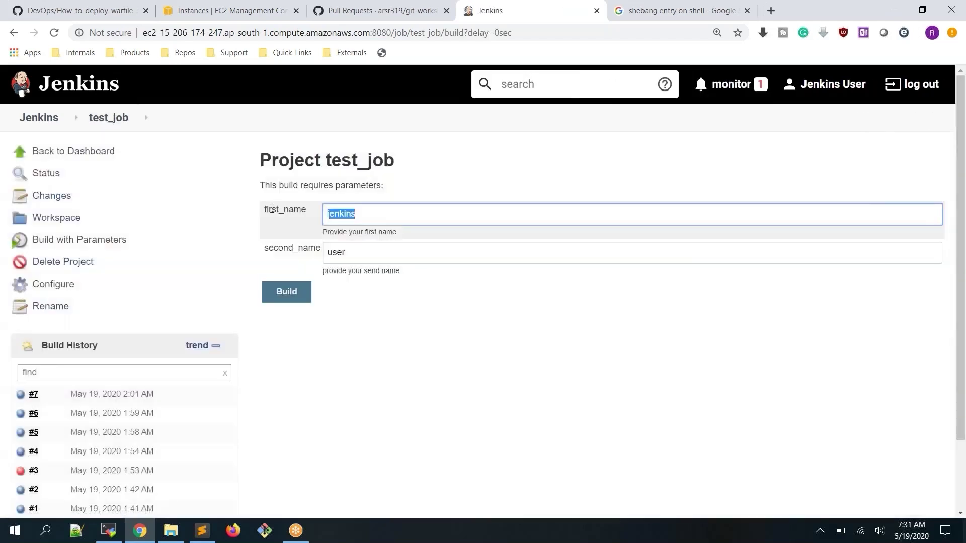
Enter a new first_name and second_name and start build #8
text(Nardn)
key(BackSpace)
key(BackSpace)
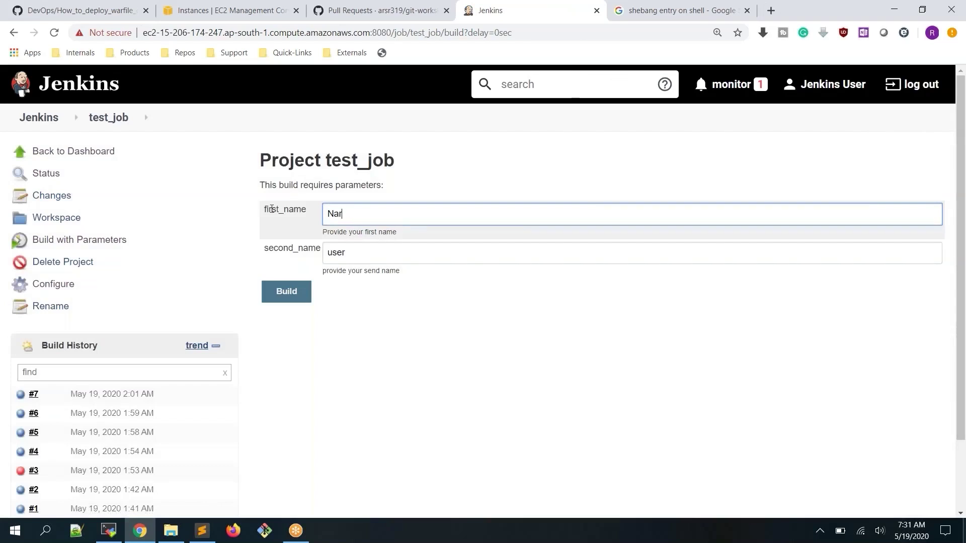
text(endra)
key(Tab)
text(Modi)
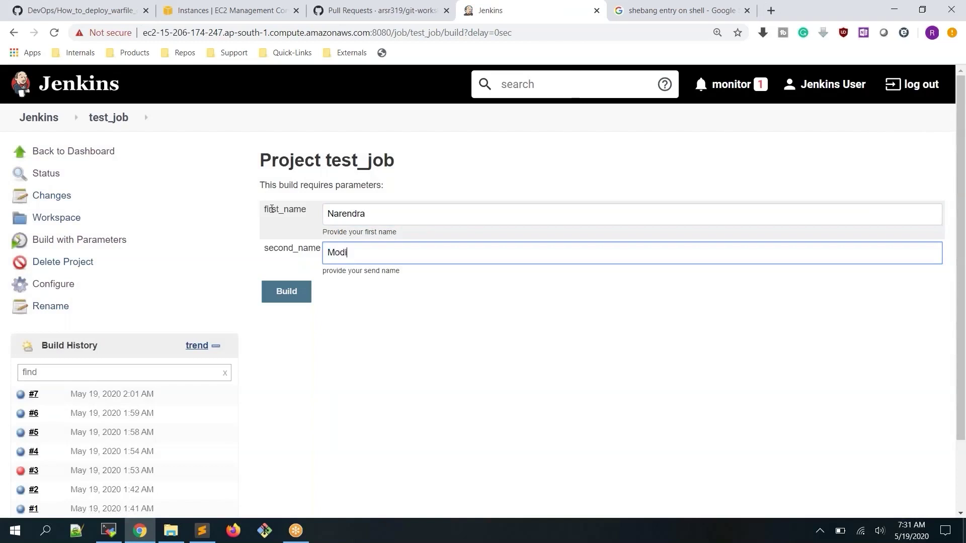
click(293, 297)
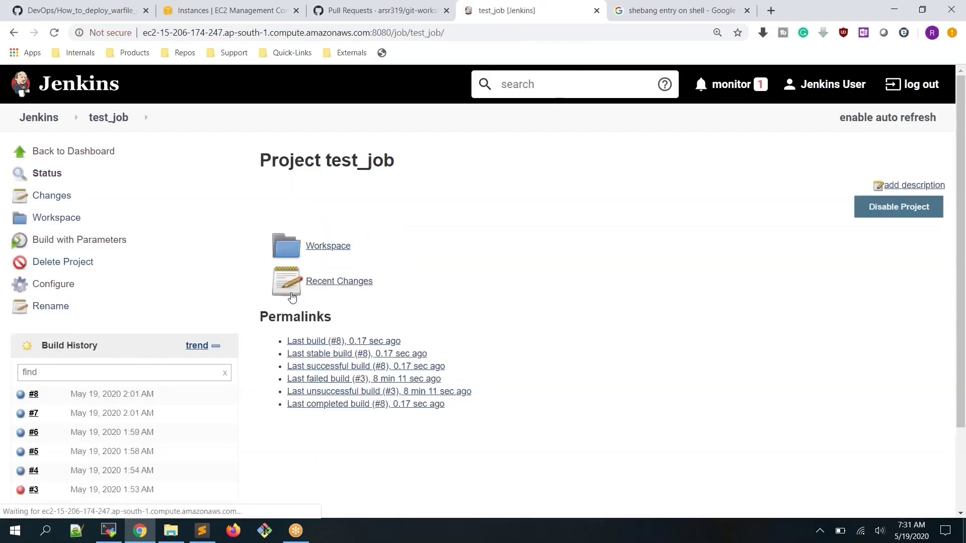
Confirm build #8's console prints the full name, then return to the MobaXterm terminal
click(21, 398)
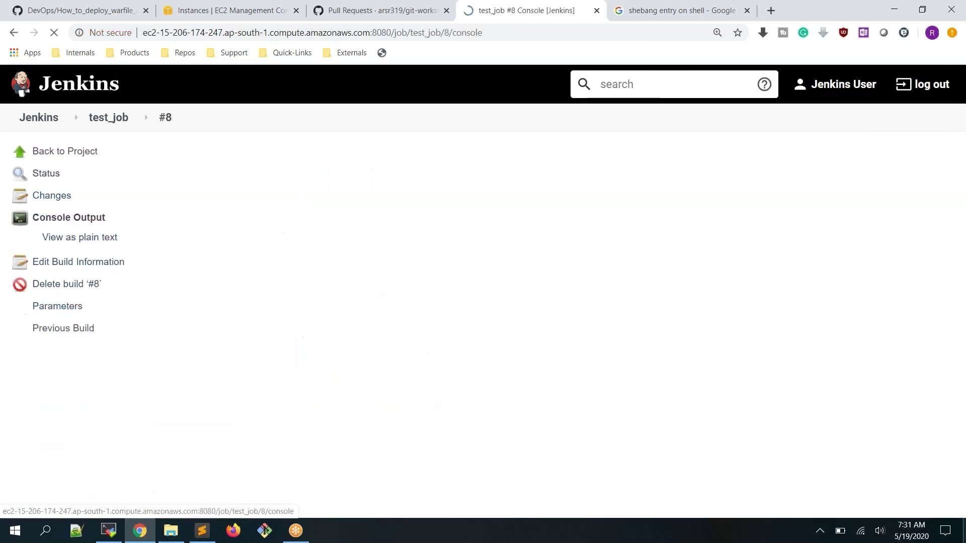
drag(315, 273, 388, 273)
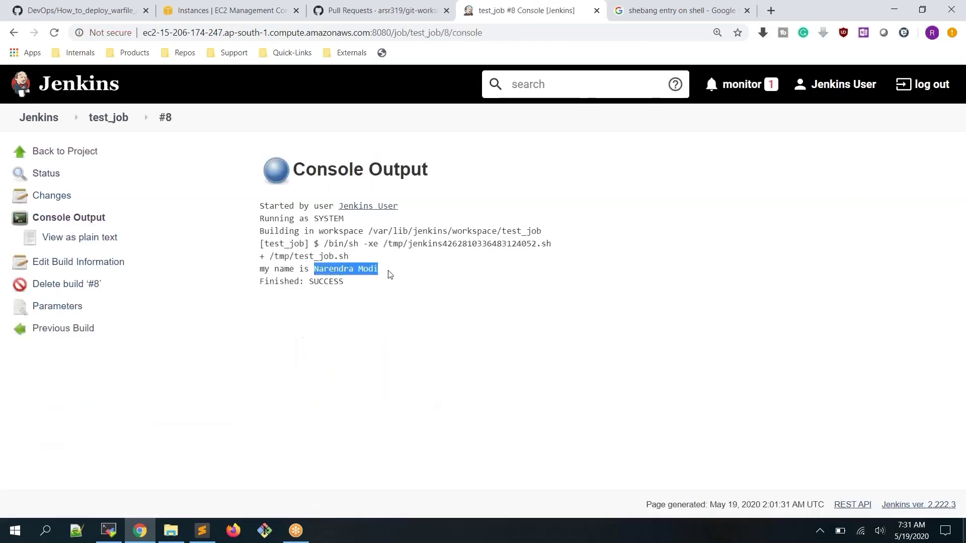
click(486, 316)
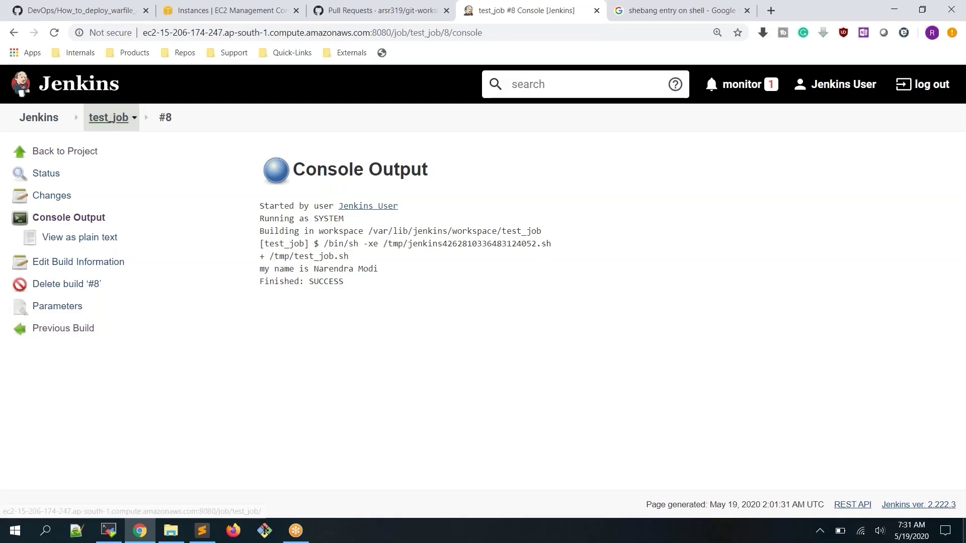
click(108, 118)
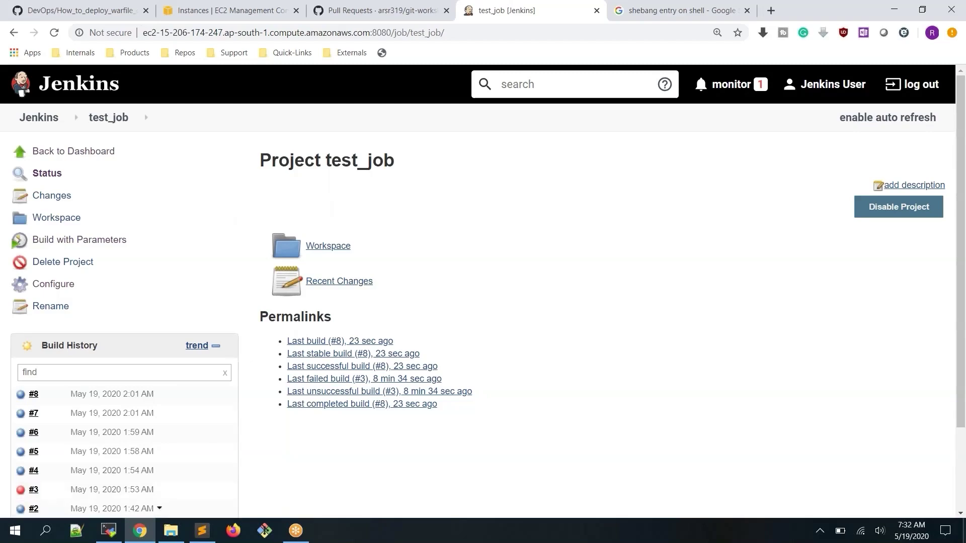
click(108, 530)
drag(332, 440, 419, 439)
click(583, 283)
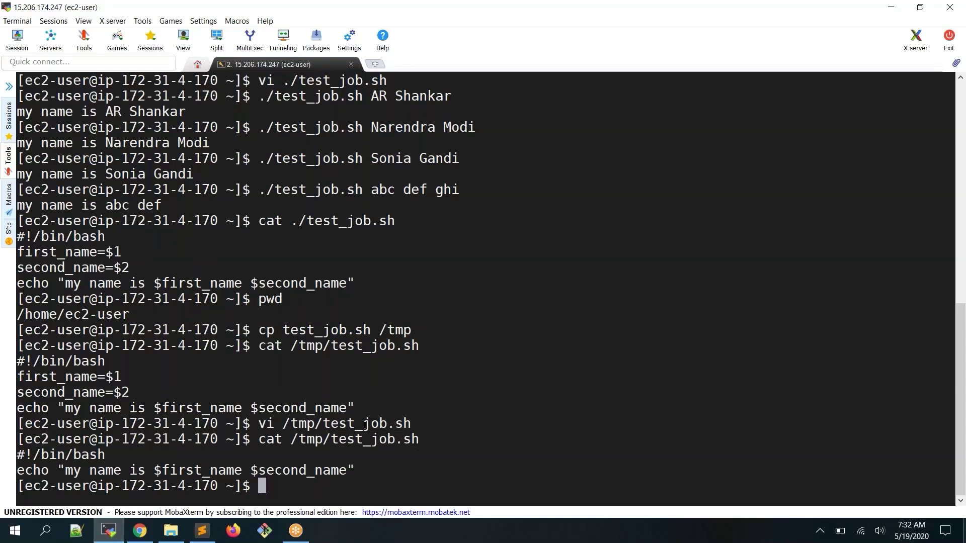
Review the copy command, clear the screen, then run ls -l and pwd in /home/ec2-user
drag(335, 441, 418, 438)
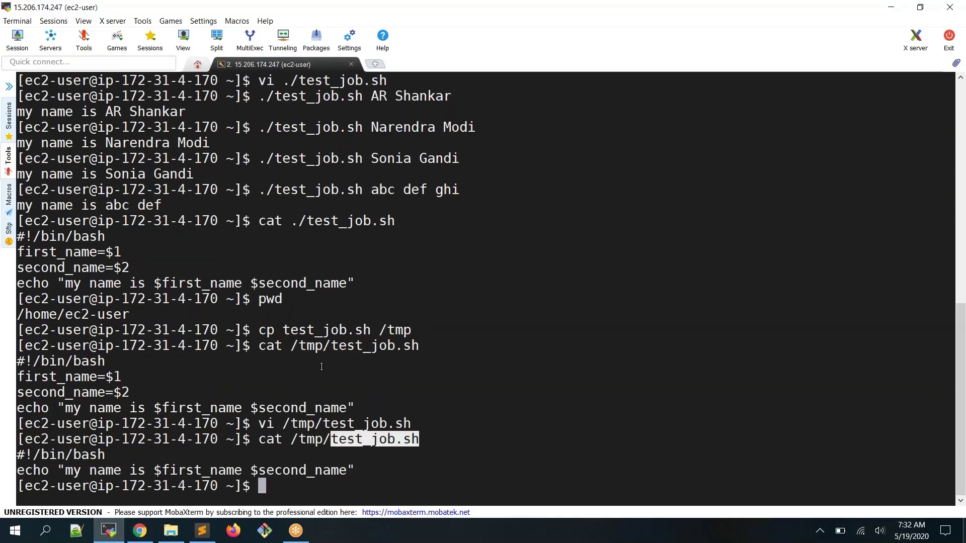
drag(259, 331, 399, 333)
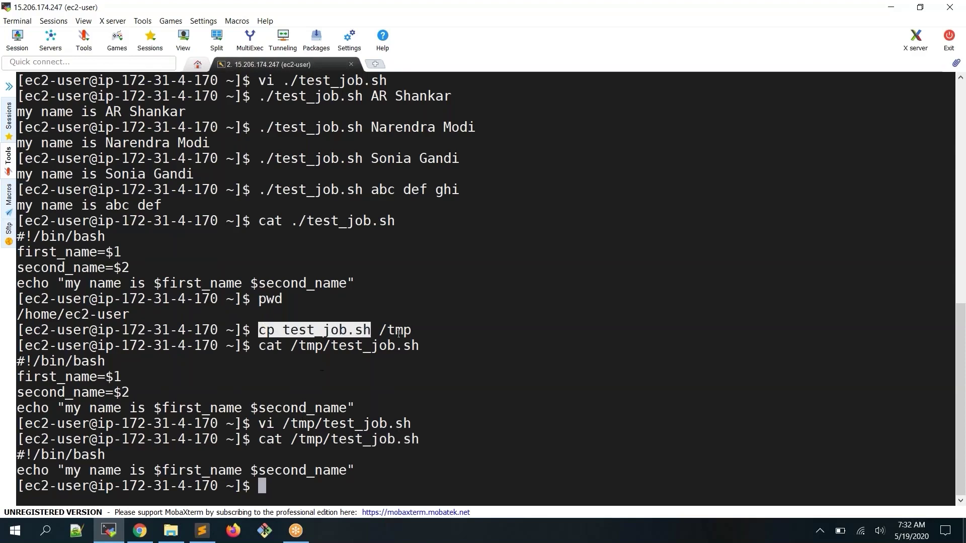
double_click(399, 334)
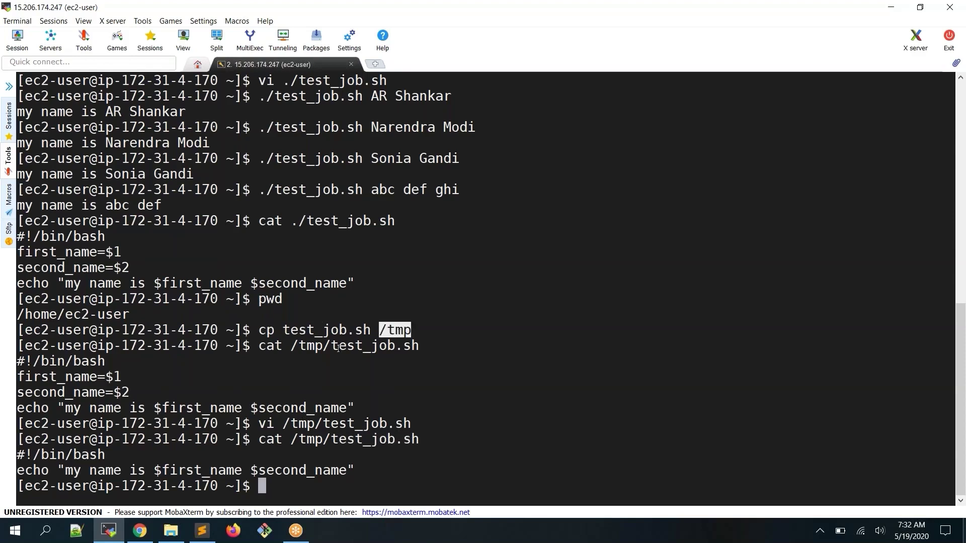
text(clear)
key(Return)
text(ls )
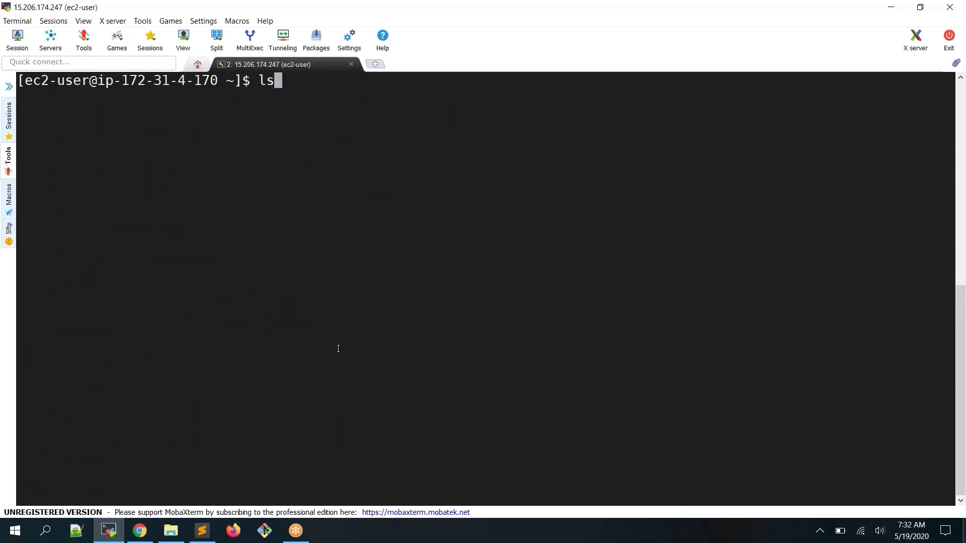
text(-l)
key(Return)
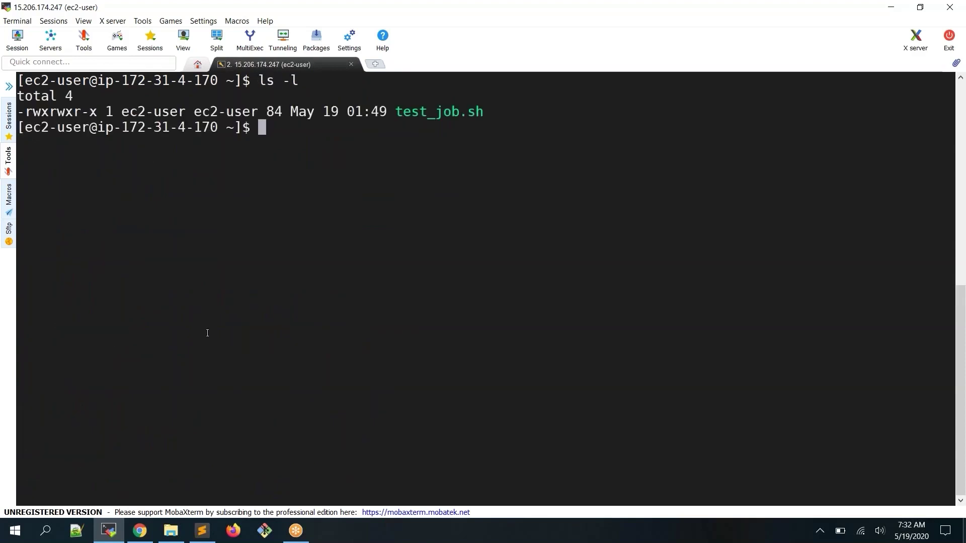
text(pwd)
key(Return)
Move to /tmp, list it with ls -l, and print its test_job.sh
double_click(88, 143)
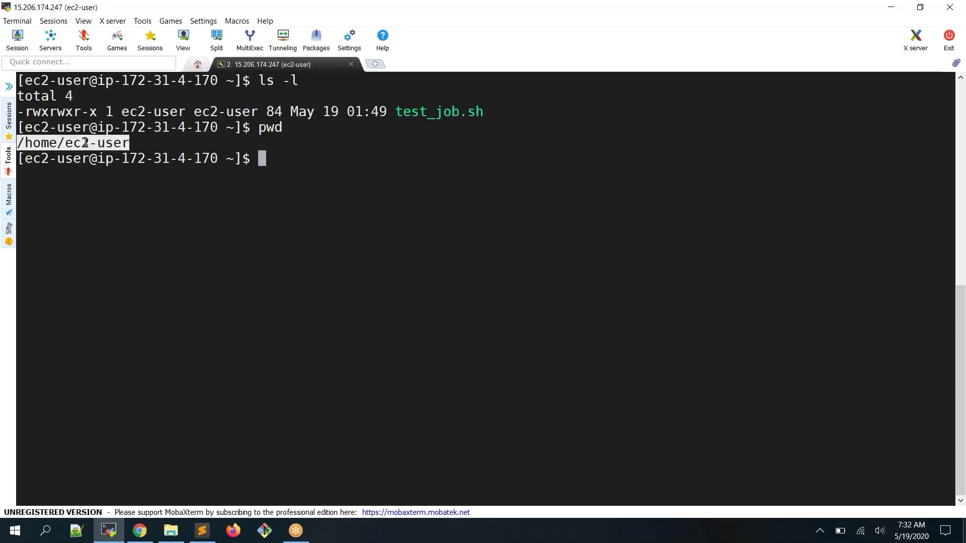
text(cd /tmp)
key(Return)
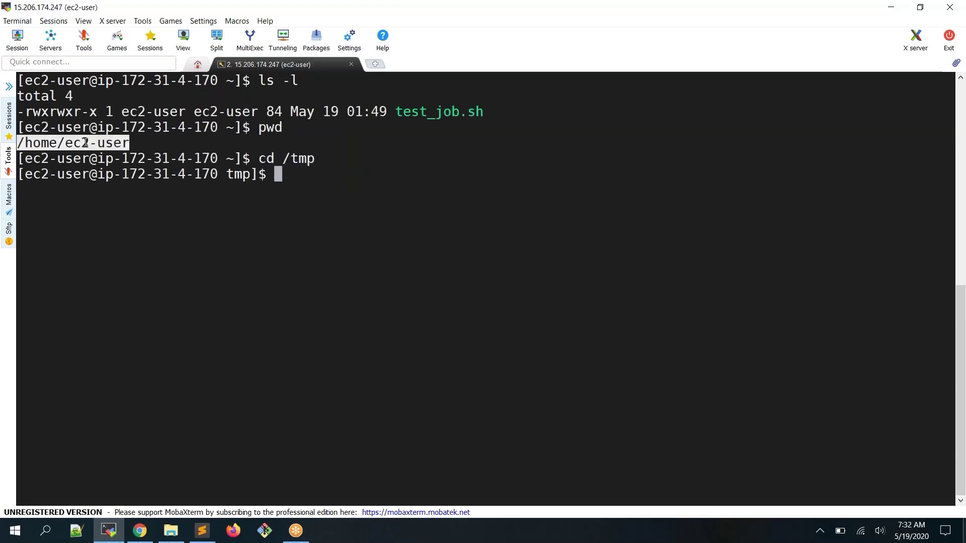
text(ls -l)
key(Return)
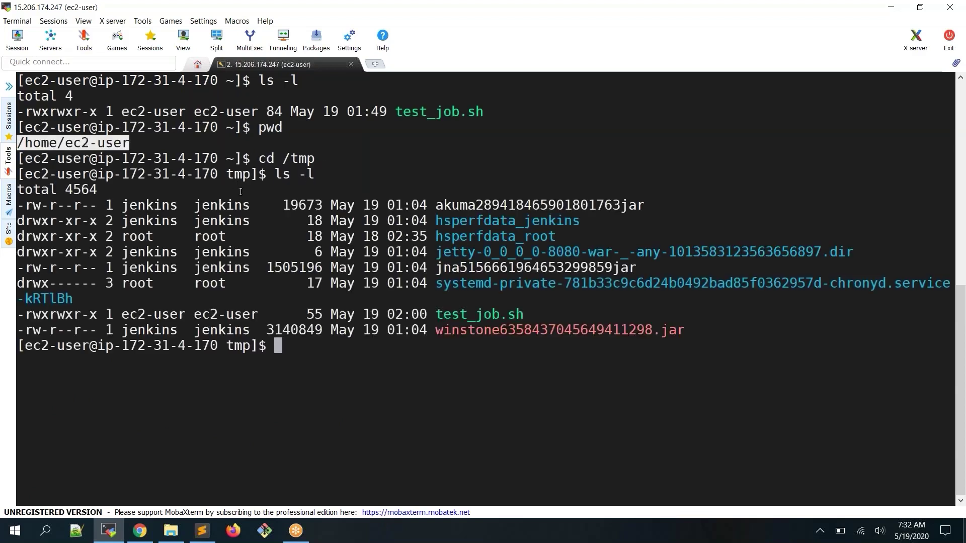
double_click(487, 318)
key(ctrl+c)
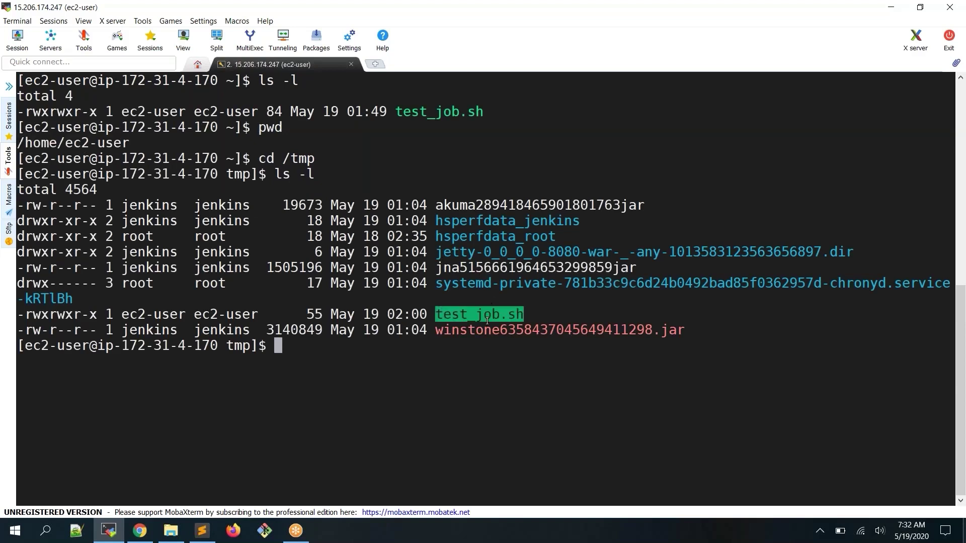
text(cat)
right_click(538, 264)
key(Return)
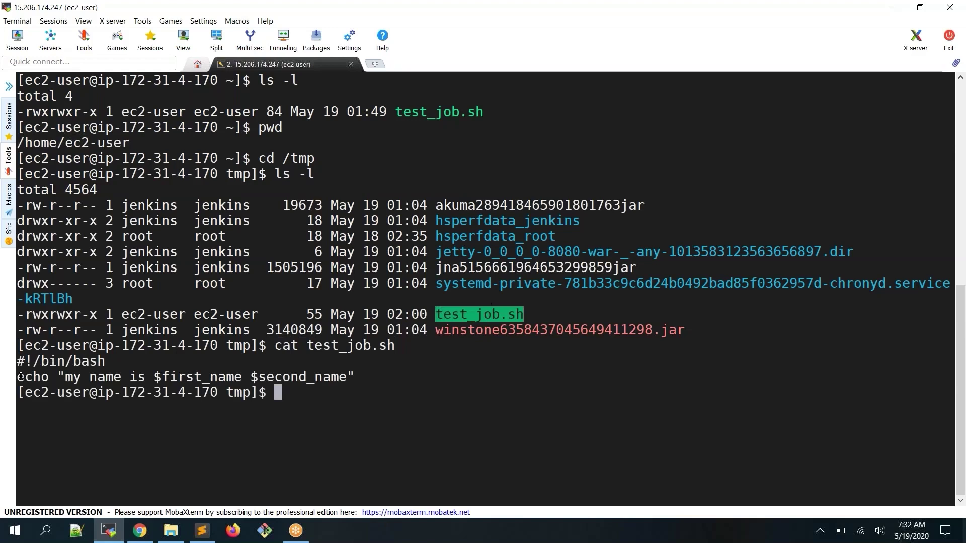
Print /home/ec2-user/test_job.sh to compare it with the /tmp copy
drag(21, 376, 337, 364)
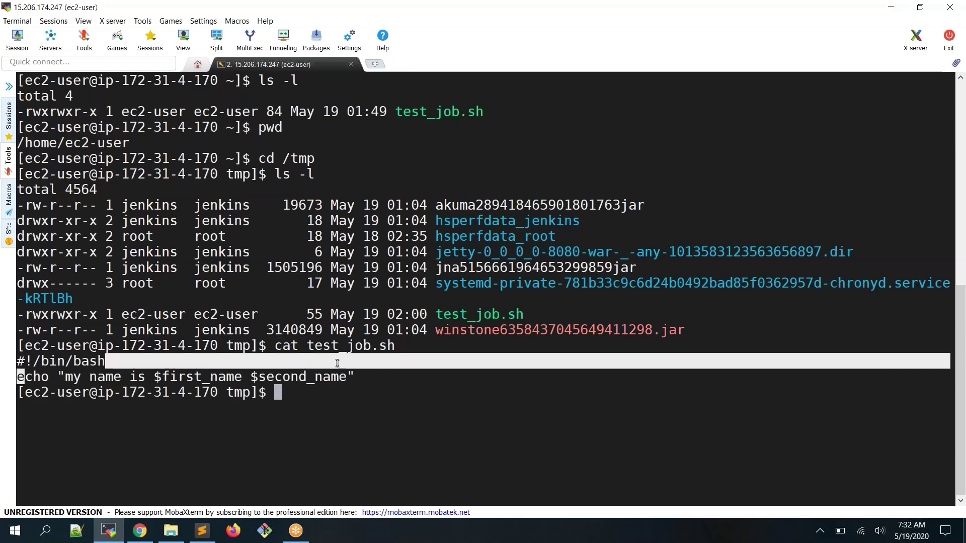
double_click(439, 111)
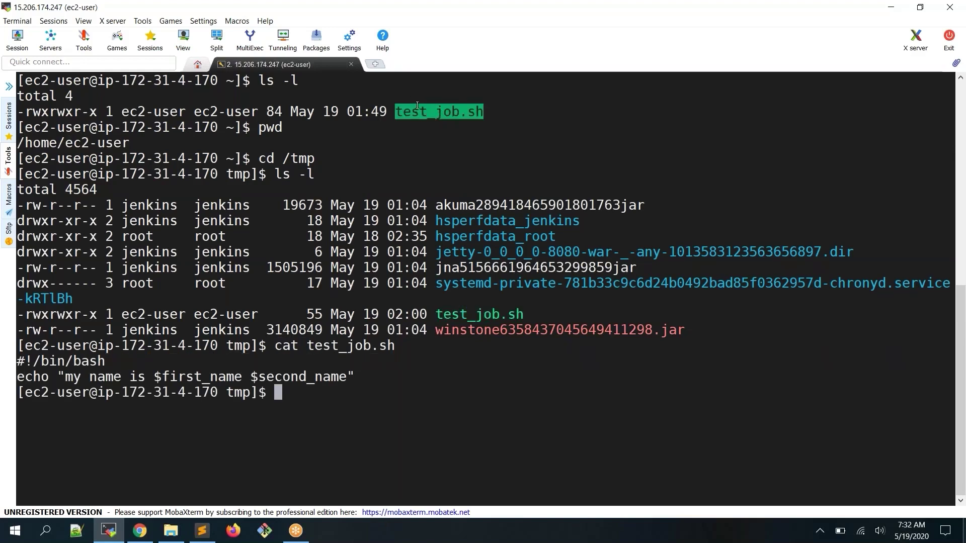
text(cat)
double_click(99, 143)
right_click(100, 142)
text(/te)
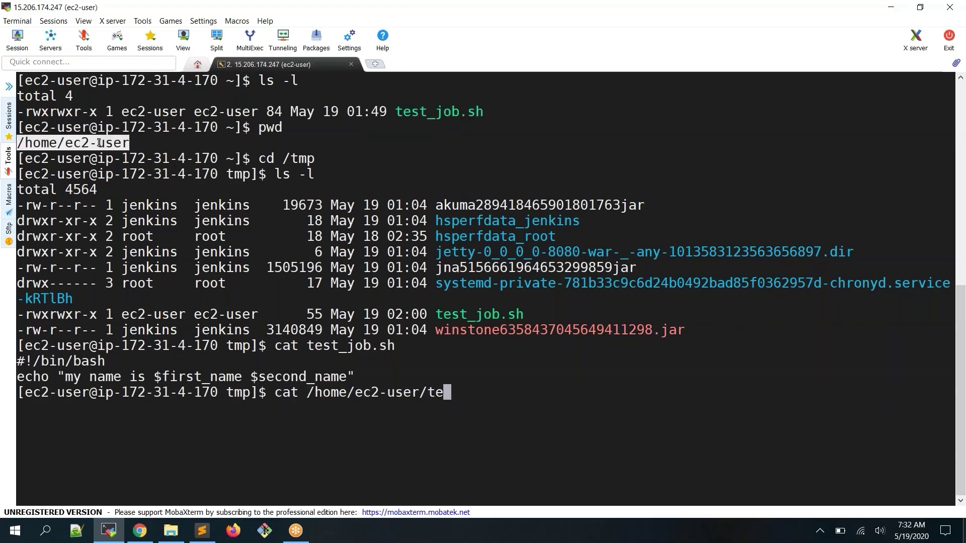
key(Tab)
key(Return)
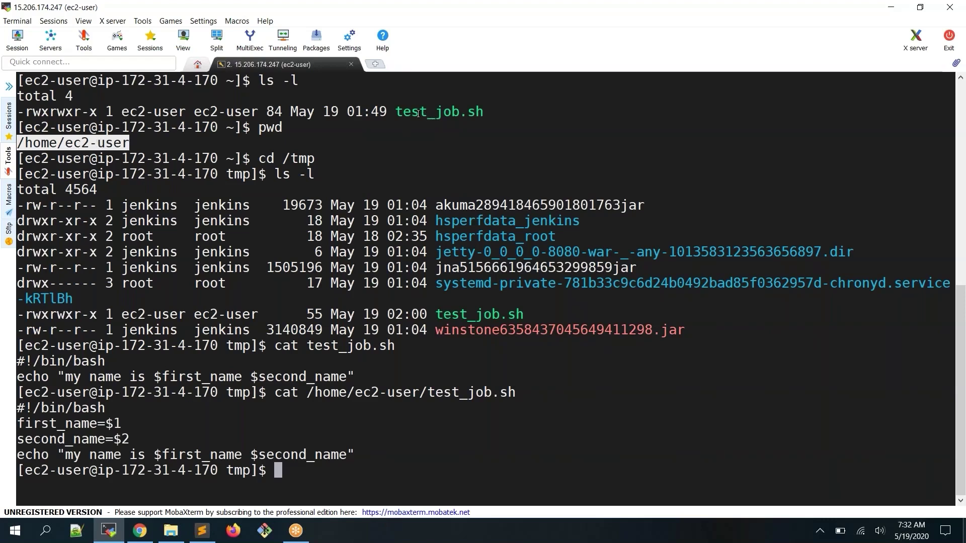
drag(397, 111, 480, 110)
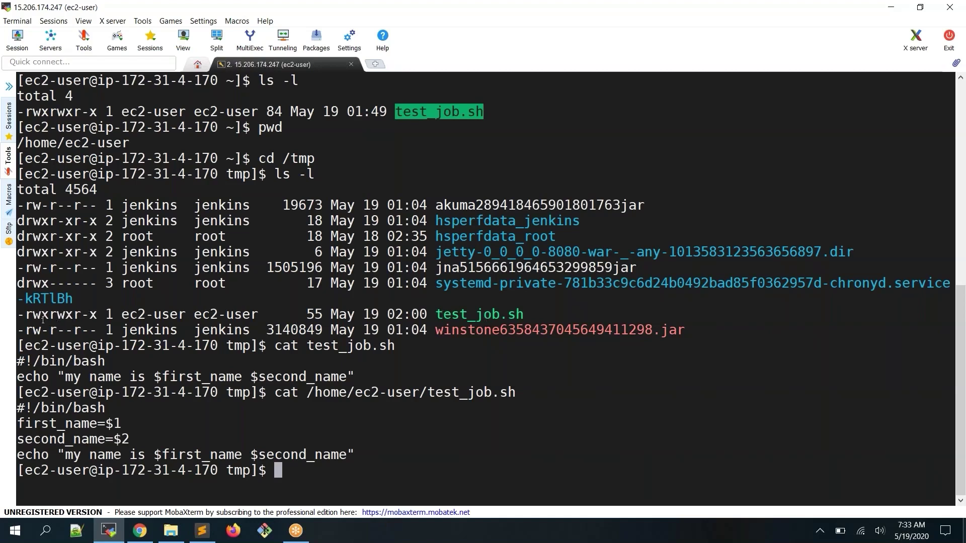
drag(41, 314, 93, 316)
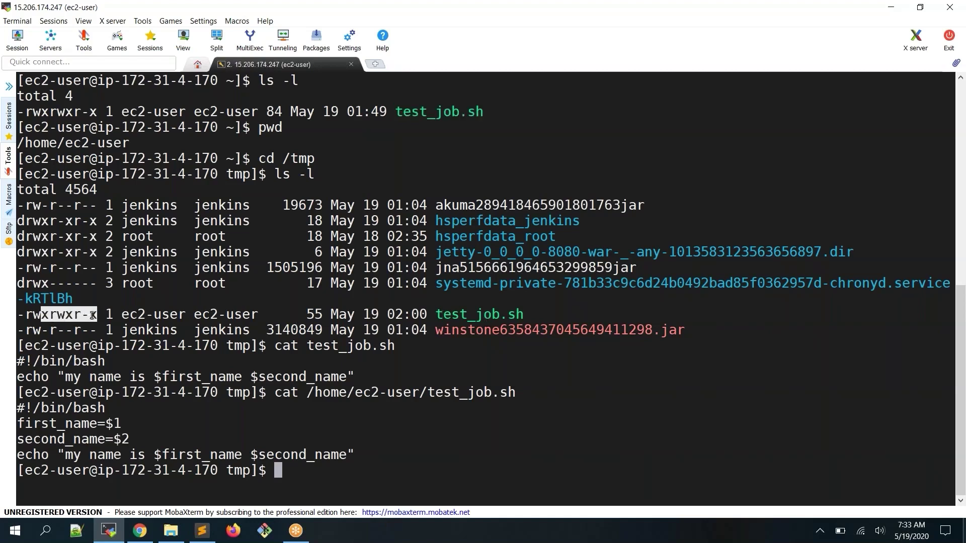
double_click(423, 116)
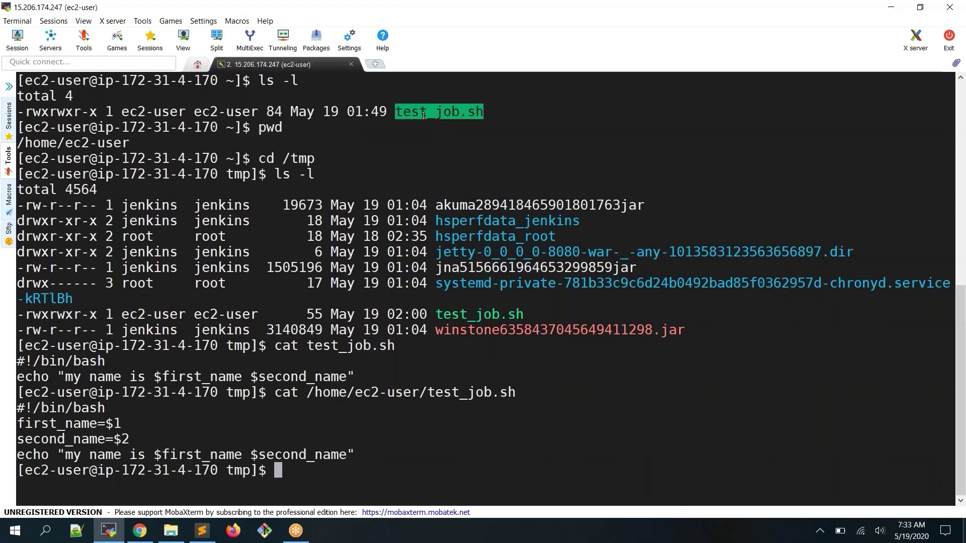
double_click(478, 315)
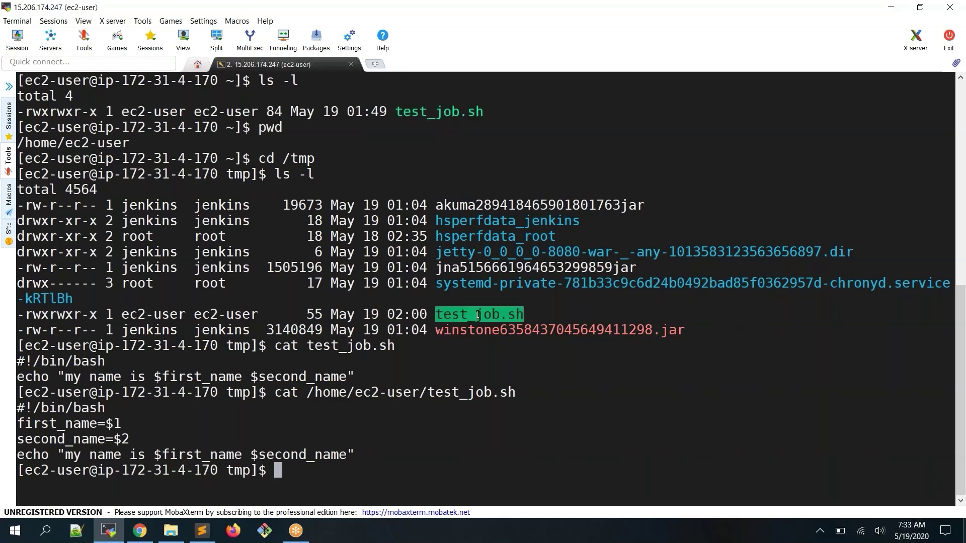
double_click(300, 158)
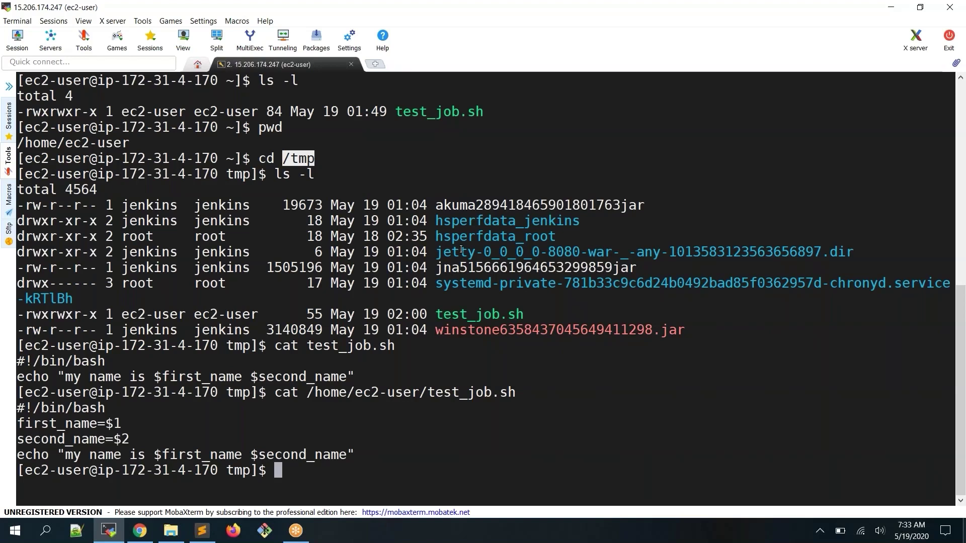
click(460, 169)
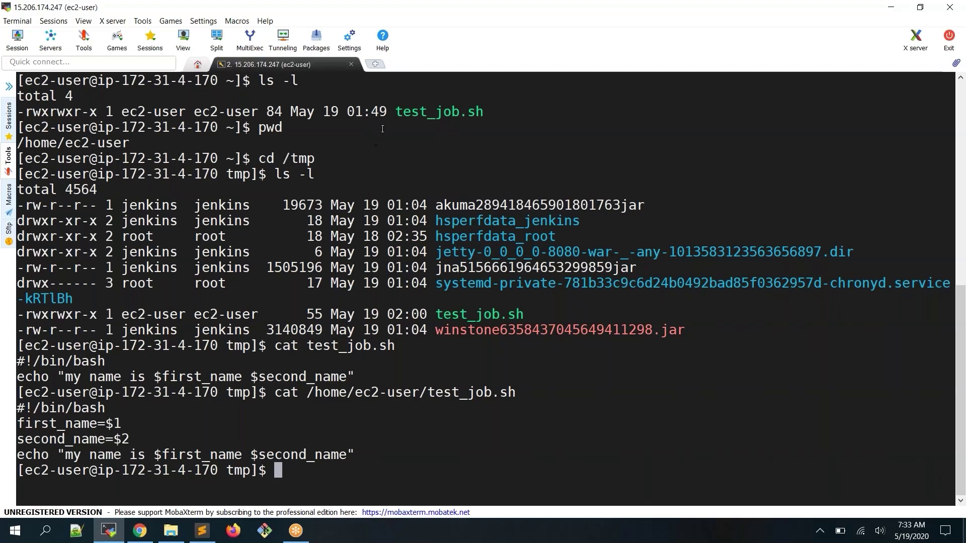
drag(398, 111, 474, 111)
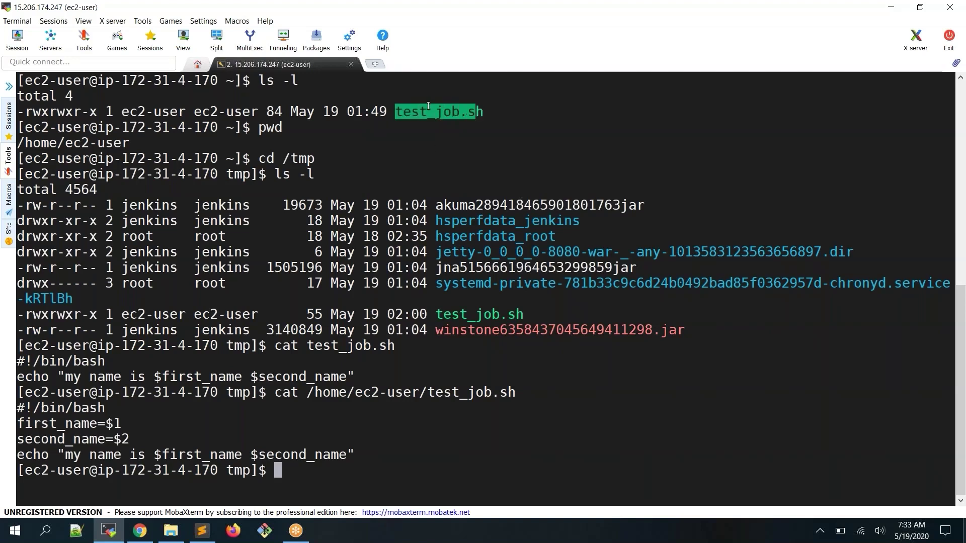
double_click(430, 111)
double_click(71, 143)
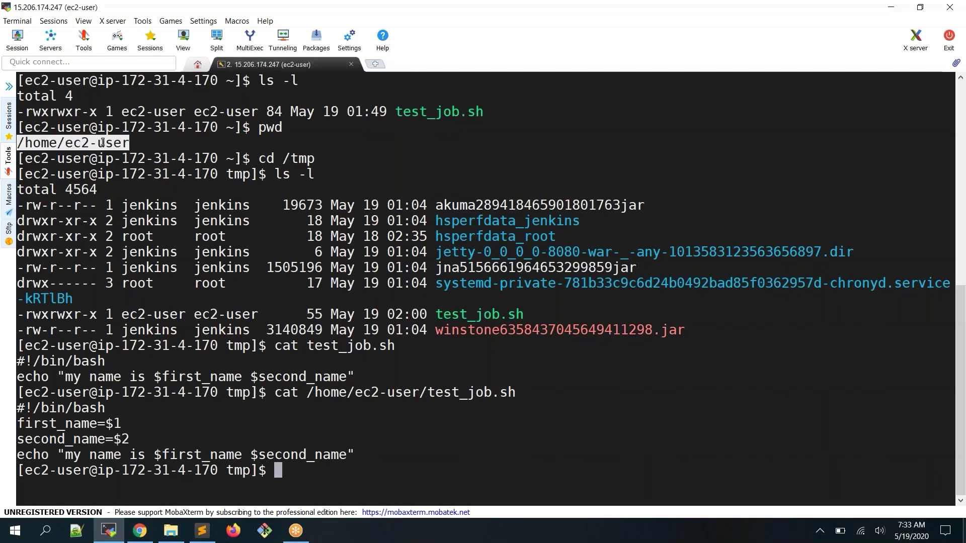
drag(395, 111, 477, 112)
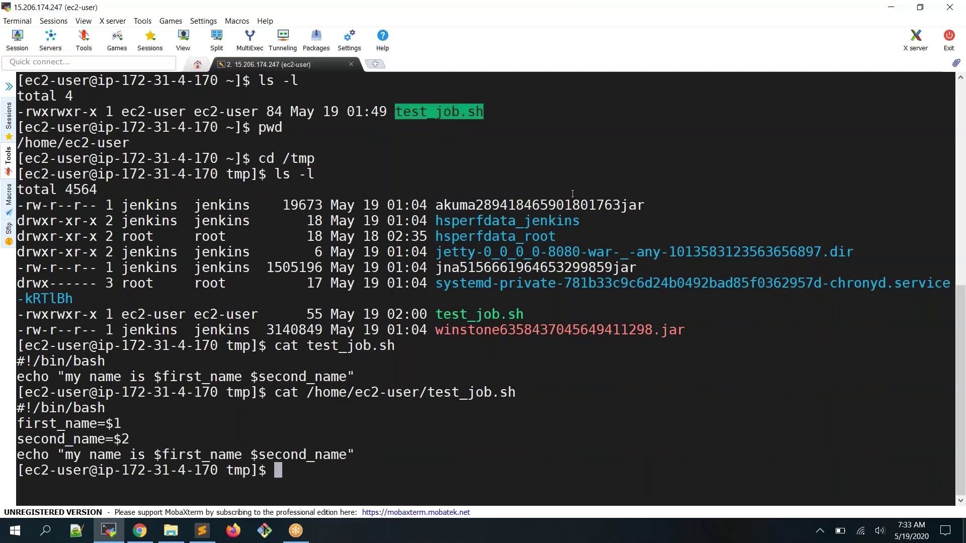
double_click(480, 315)
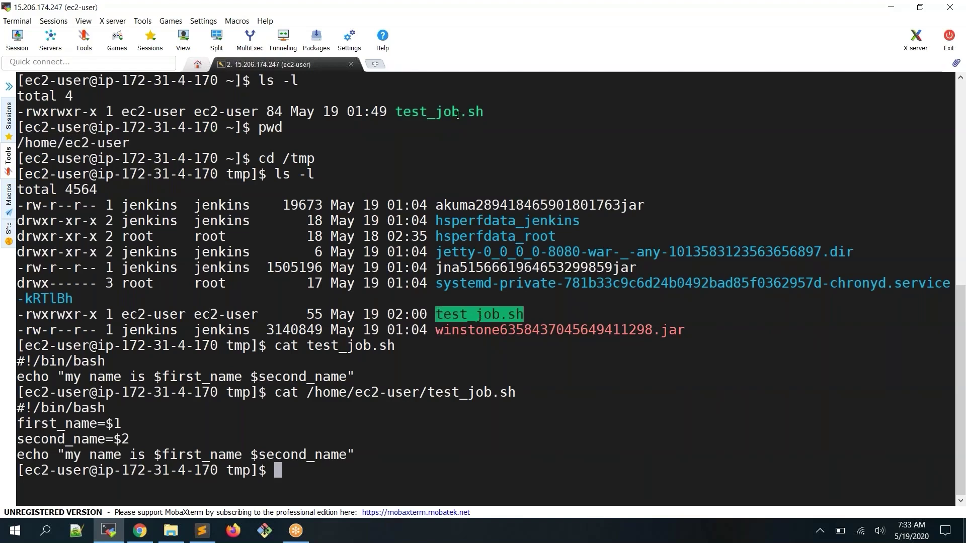
double_click(498, 309)
drag(19, 110, 93, 109)
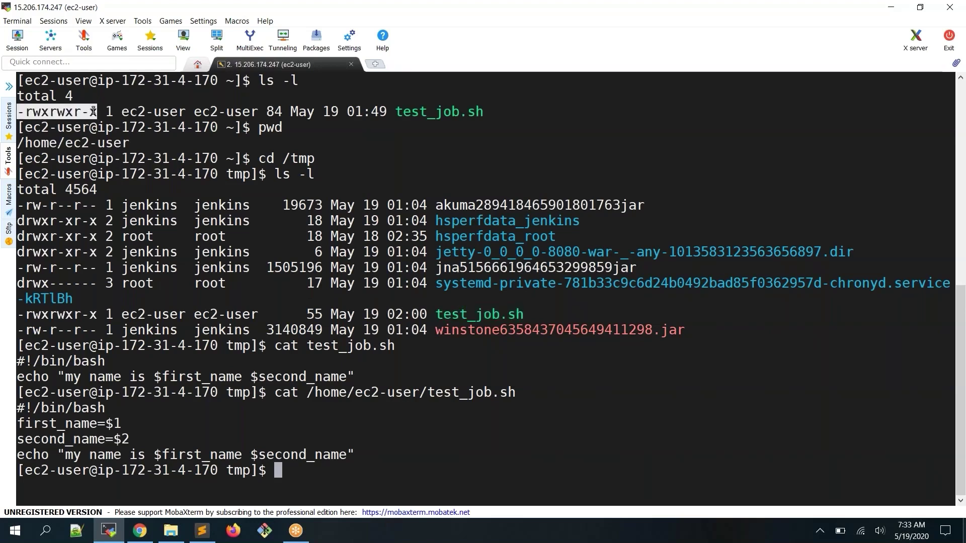
double_click(475, 315)
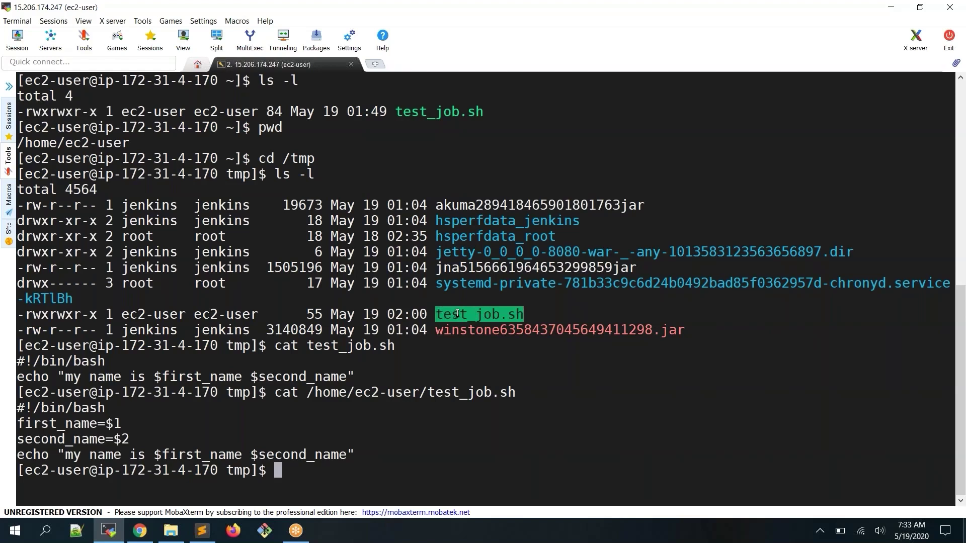
double_click(437, 113)
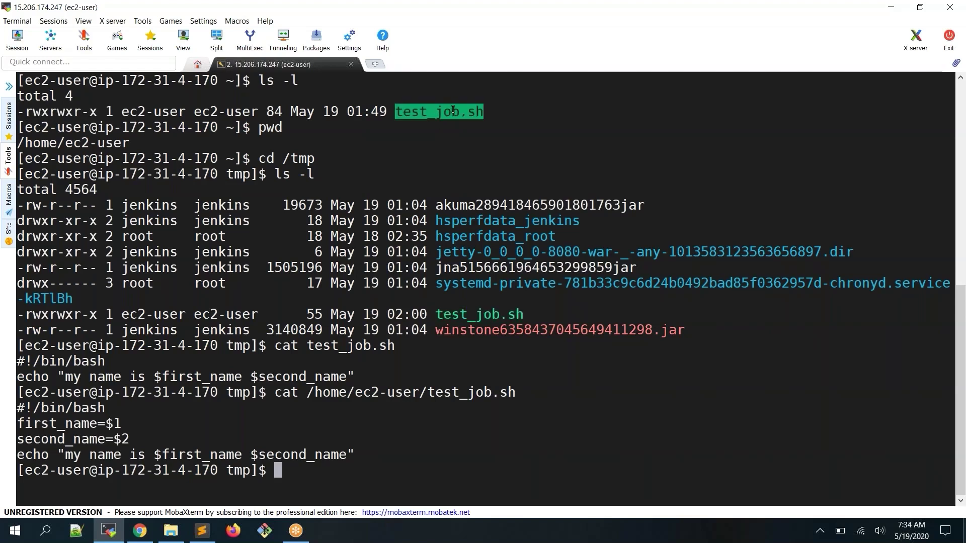
double_click(505, 316)
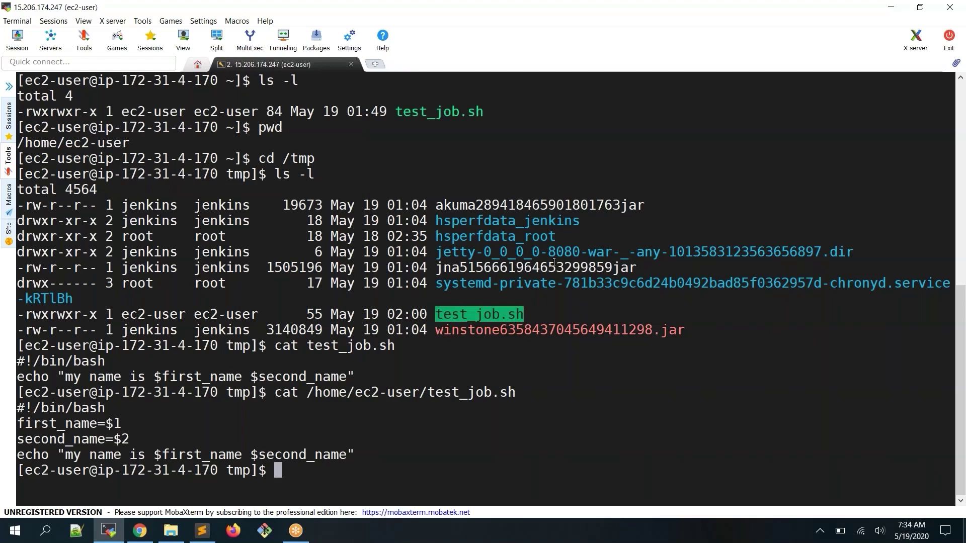
Delete the /tmp copy of test_job.sh with rm -rf
text(cd ~)
key(BackSpace)
key(BackSpace)
key(BackSpace)
key(BackSpace)
text(rm -t)
key(BackSpace)
text(rf tes)
key(Tab)
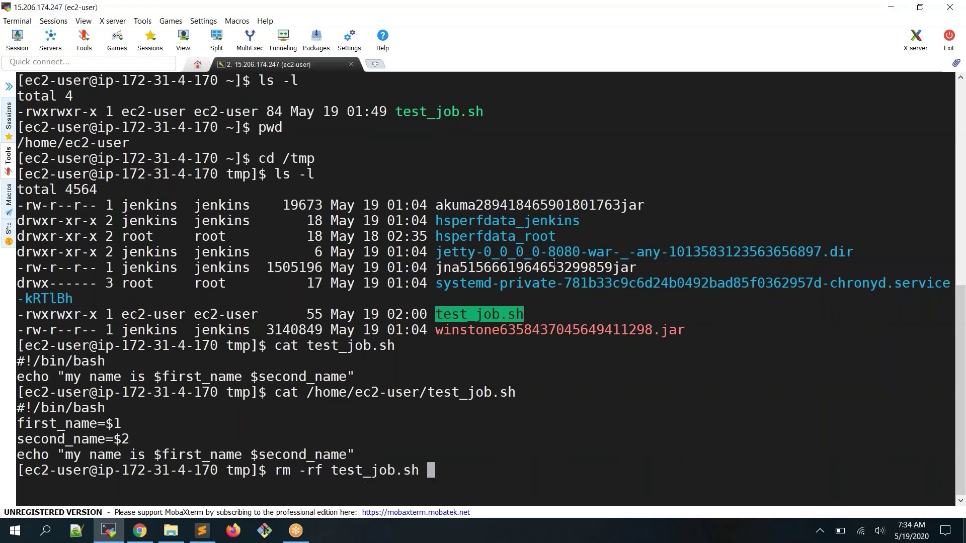
key(Return)
Return to the home directory with cd ~, confirm it with pwd, and clear the screen
text(cd ~)
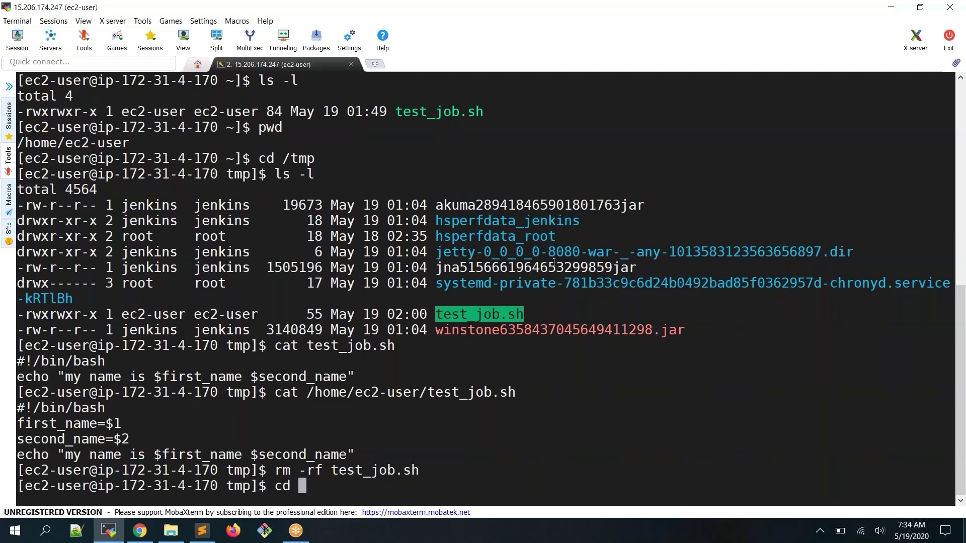
key(Return)
key(Up)
key(BackSpace)
key(BackSpace)
key(BackSpace)
key(BackSpace)
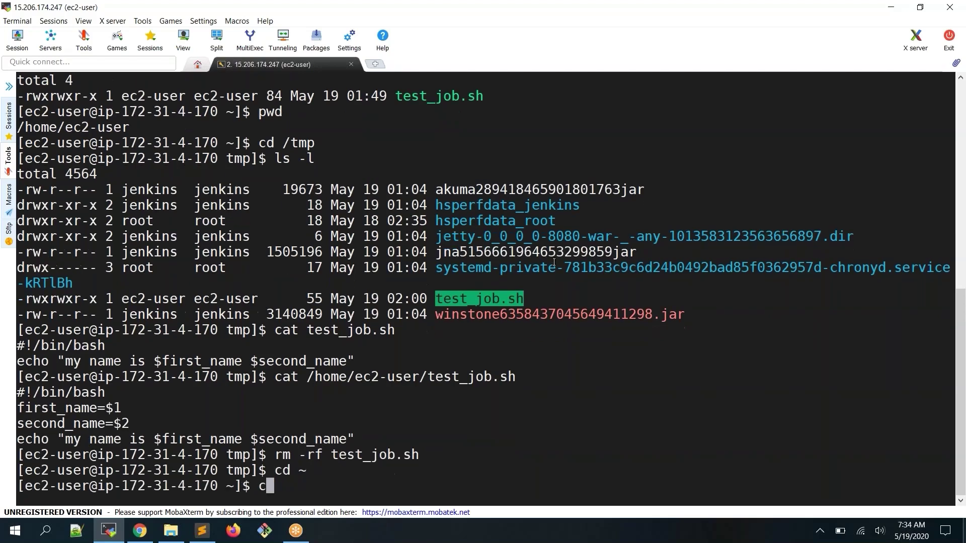
text(pwd)
key(Return)
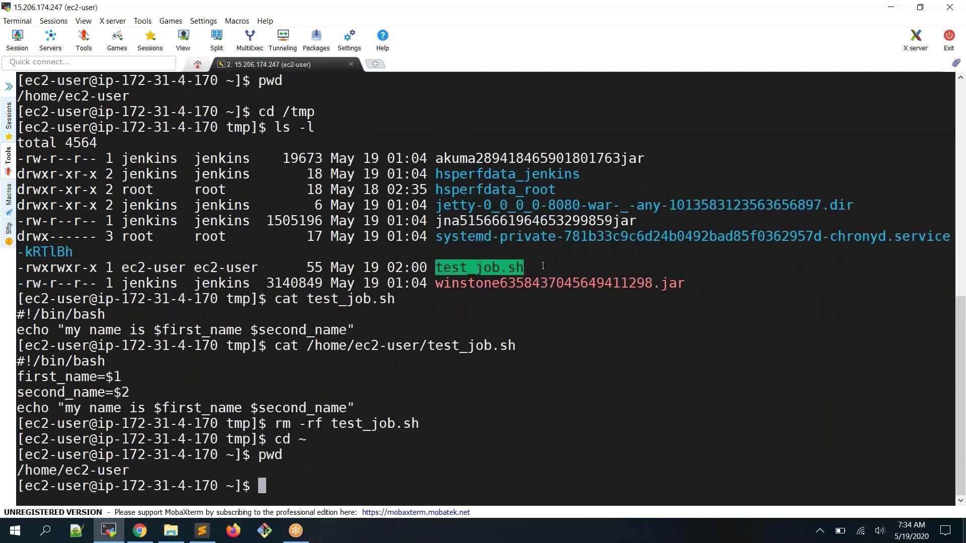
text(cearll)
key(Return)
text(ls)
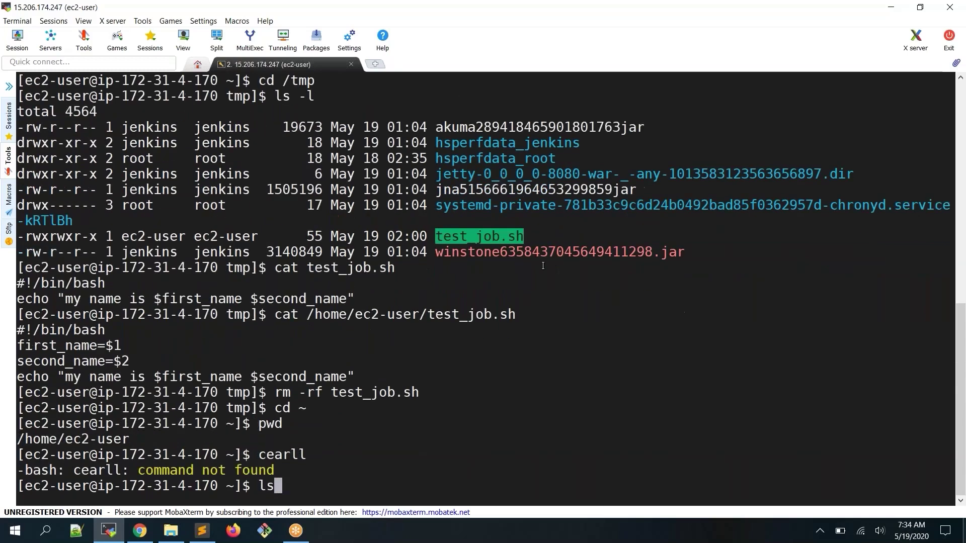
key(BackSpace)
key(BackSpace)
text(clear)
key(Return)
List the home directory with ls and ll, showing test_job.sh with rwxrwxr-x permissions
text(ls)
key(Return)
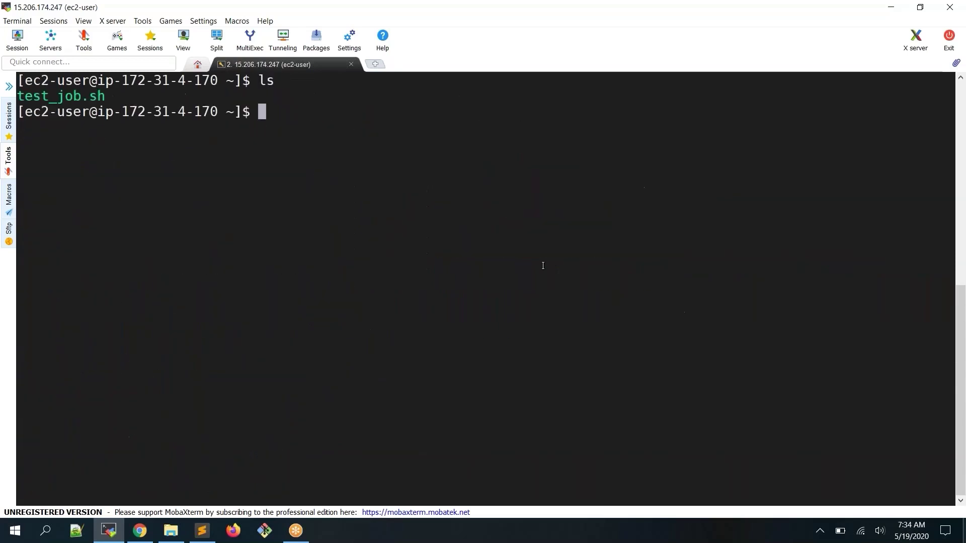
double_click(74, 96)
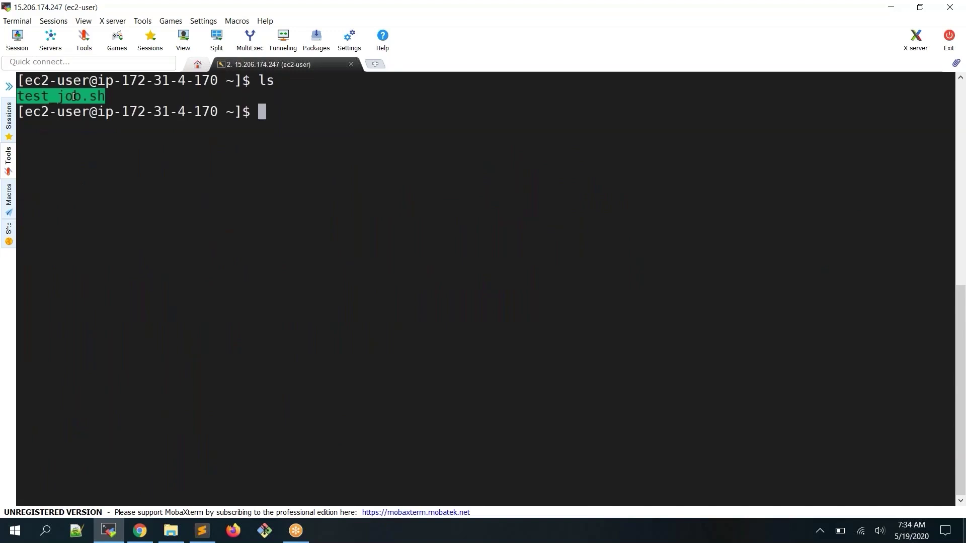
text(ls)
key(BackSpace)
key(BackSpace)
key(BackSpace)
text(l)
key(Return)
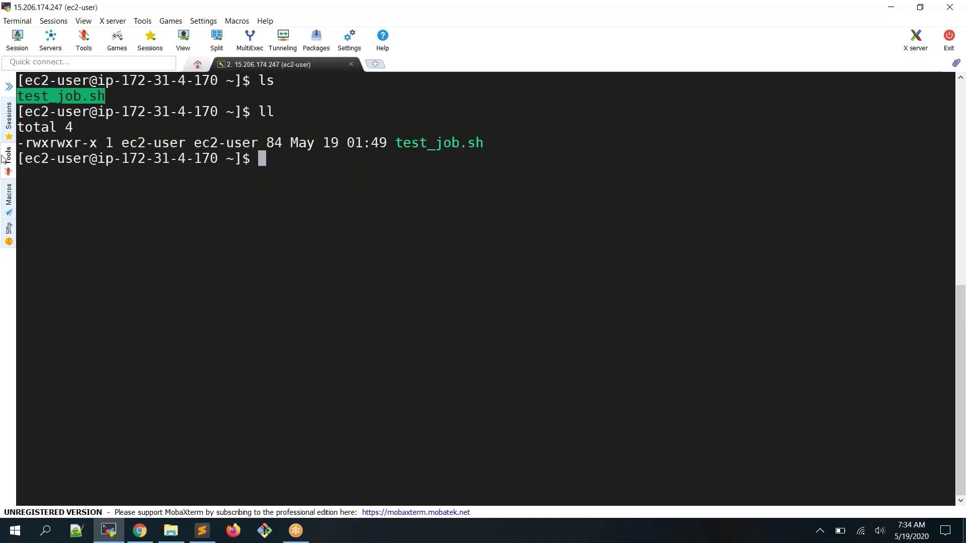
drag(33, 145, 98, 125)
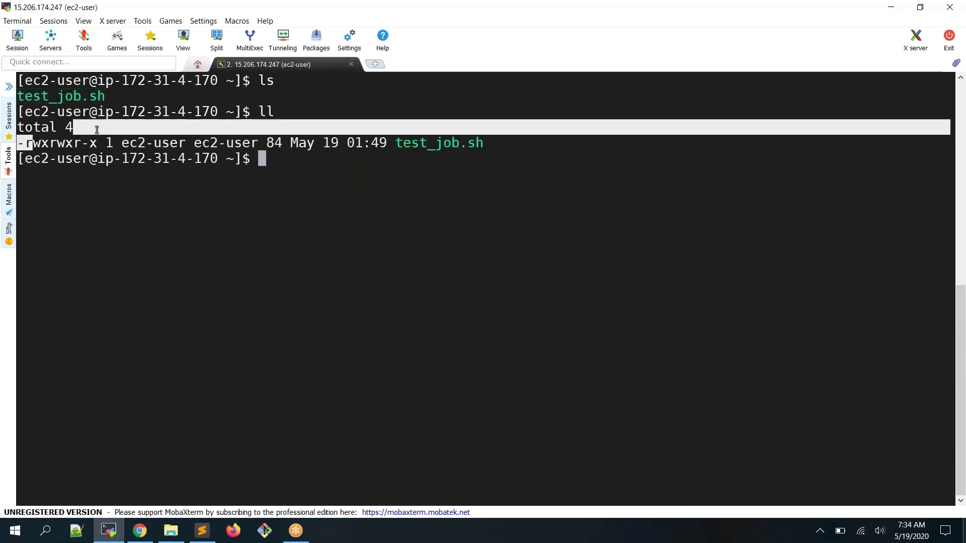
click(183, 126)
text(ls -l )
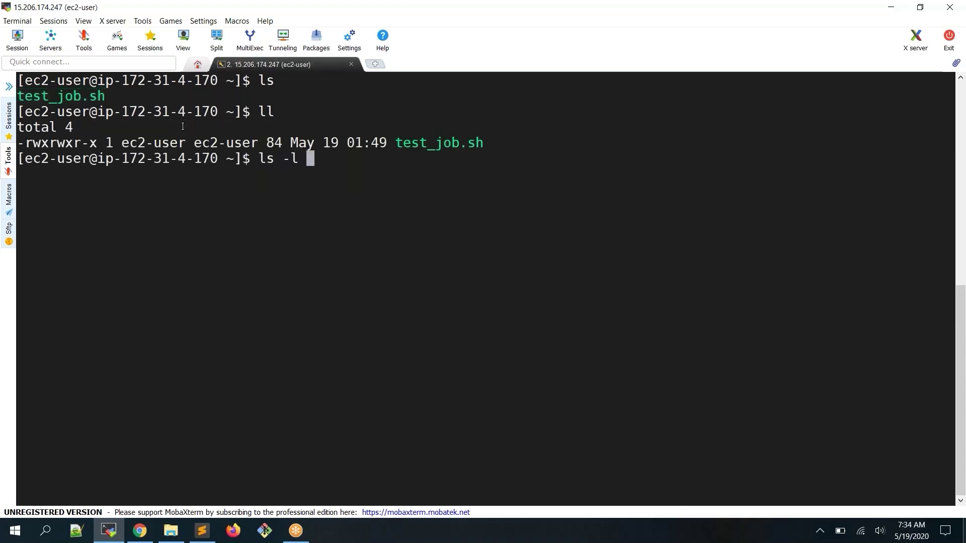
text(/tmp)
List /tmp, then copy test_job.sh into /tmp with cp
key(Return)
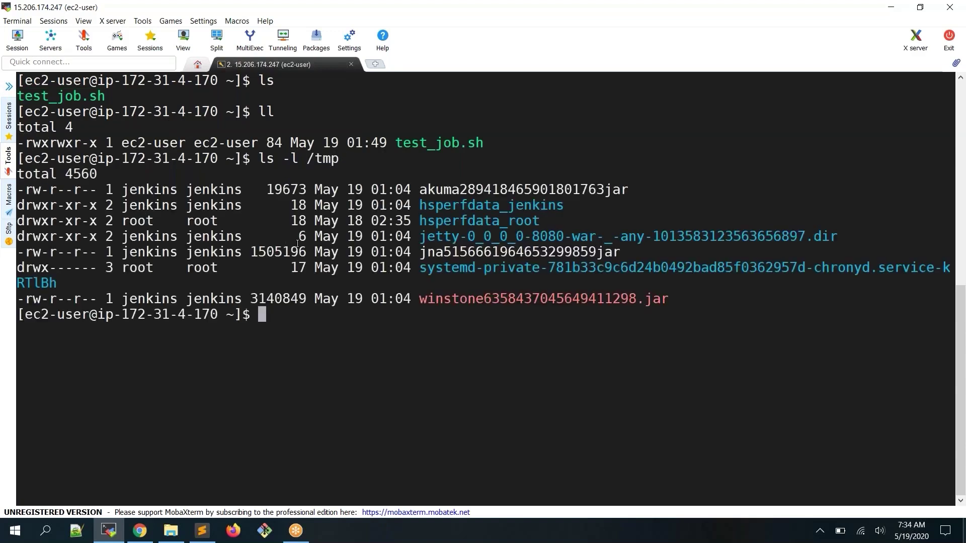
double_click(459, 148)
key(ctrl+c)
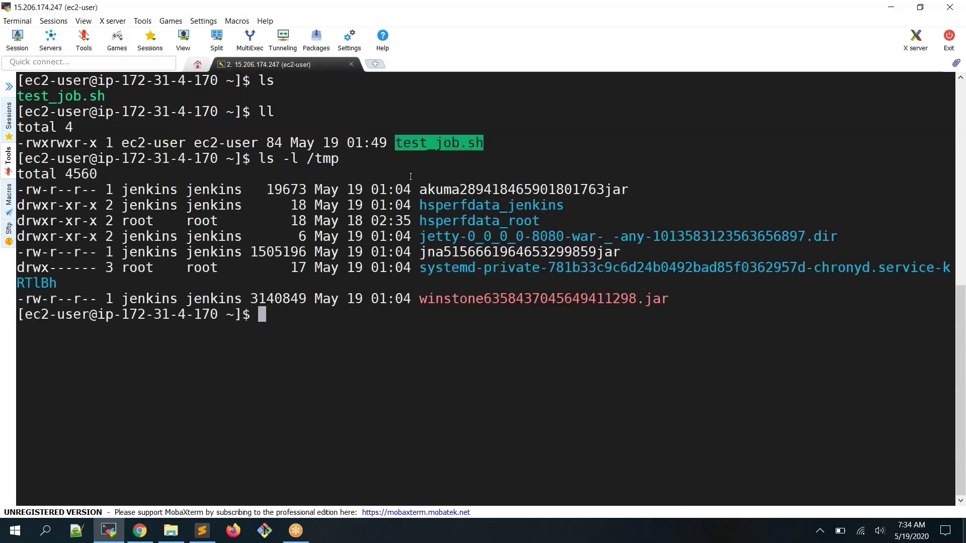
text(cp)
right_click(379, 144)
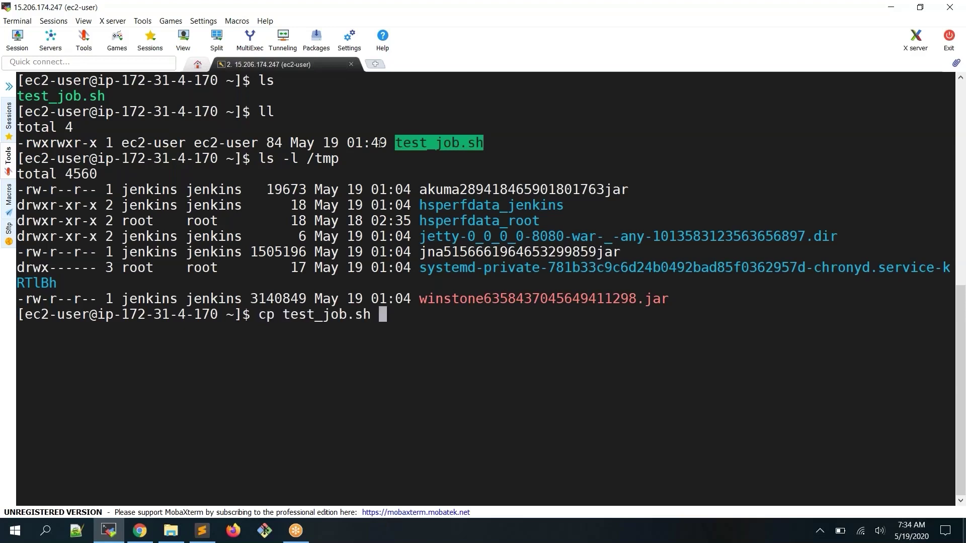
text(/tmp)
key(Return)
Relist /tmp and confirm the copy's -rwxrwxr-x permissions match the original's, then begin a chmod 444 command
text(ls -l )
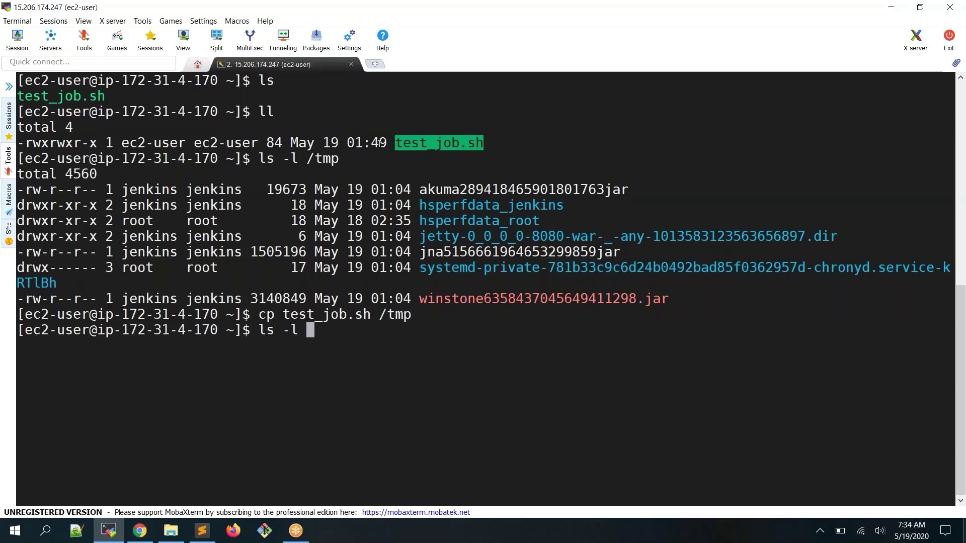
text(/tmp)
key(Return)
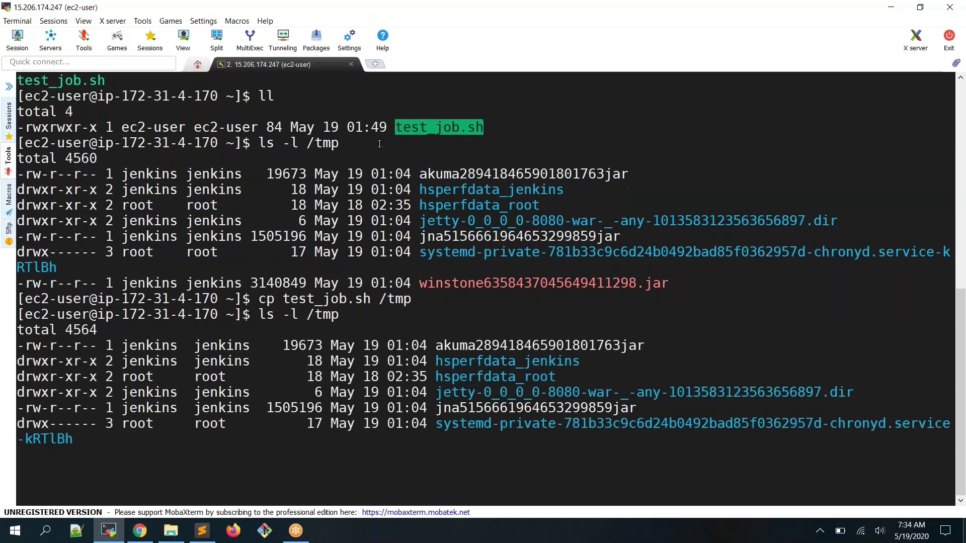
double_click(461, 129)
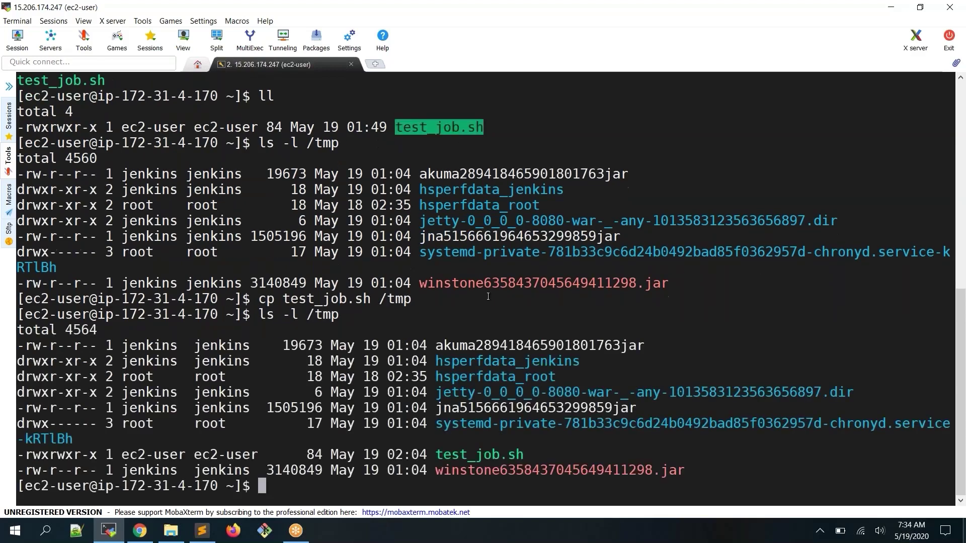
double_click(477, 455)
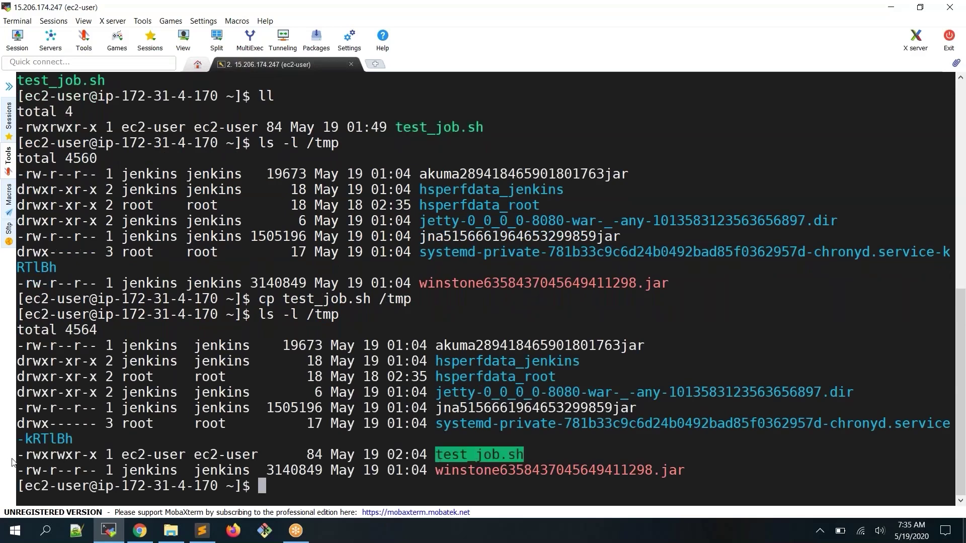
drag(18, 455, 99, 458)
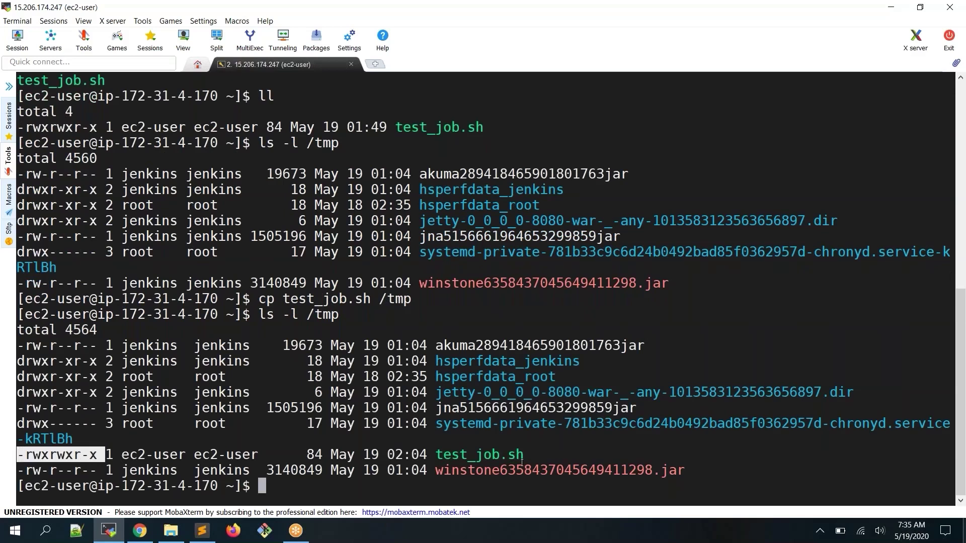
double_click(503, 457)
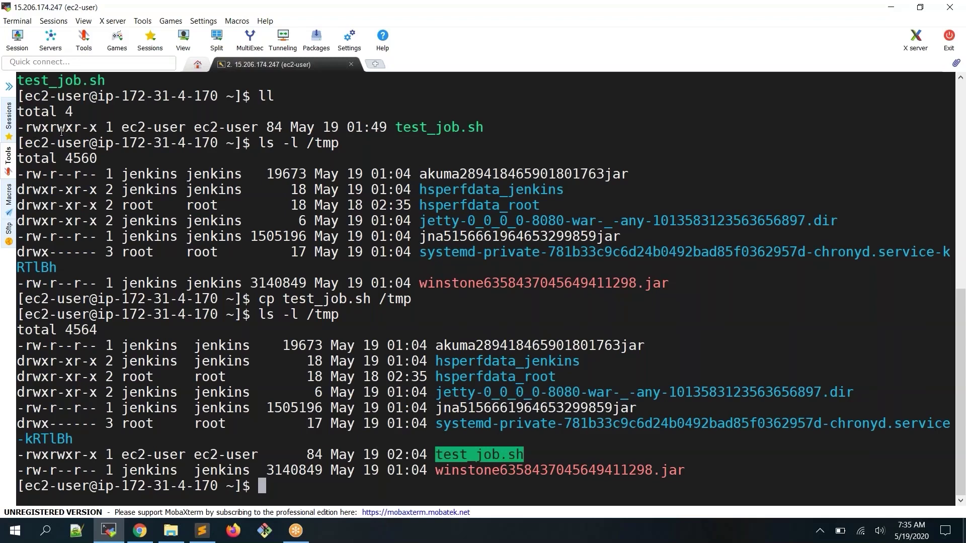
drag(25, 132, 105, 132)
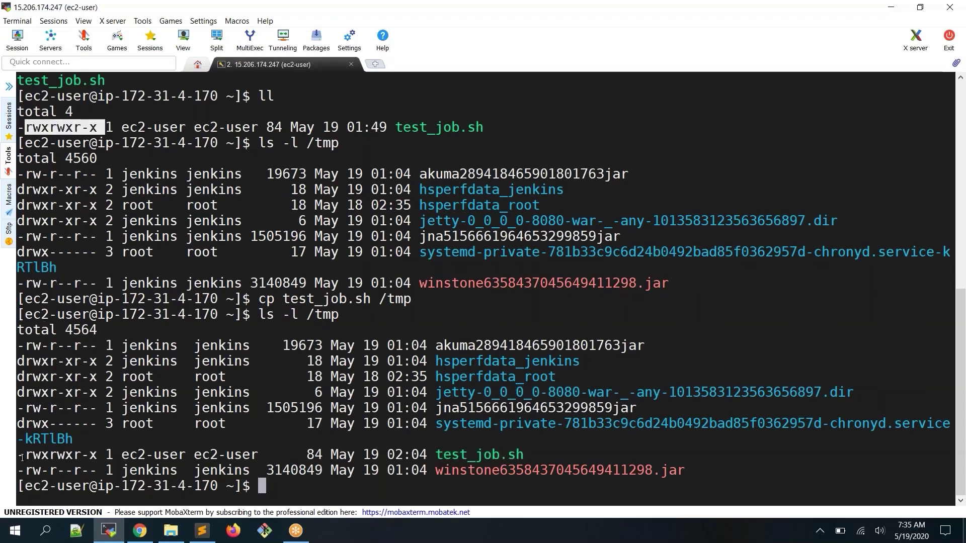
drag(22, 458, 96, 457)
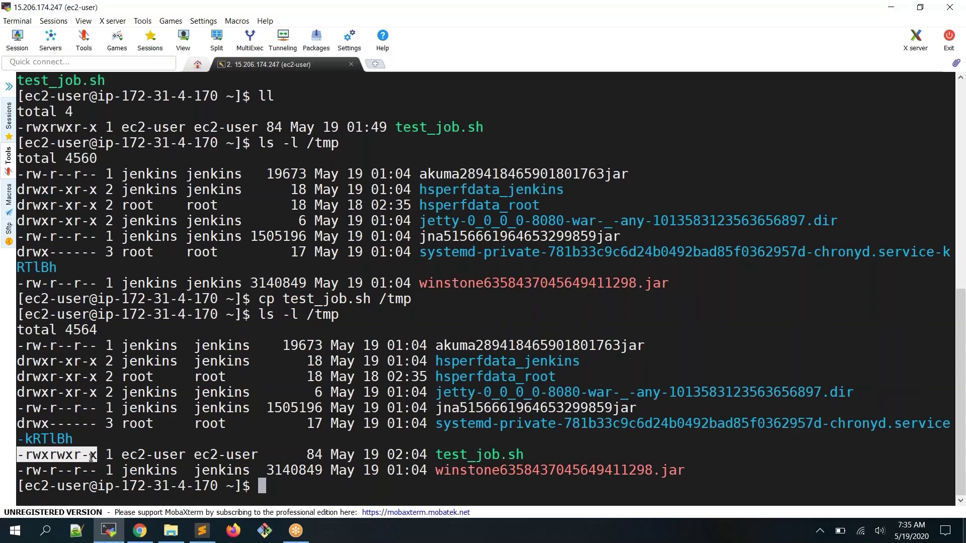
double_click(495, 454)
key(ctrl+c)
text(chmod )
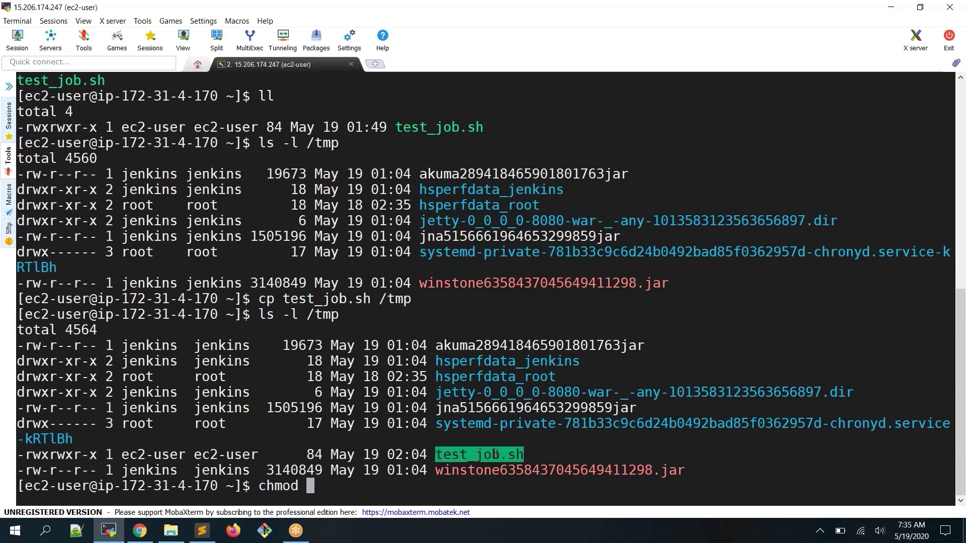
text(444)
Set the home test_job.sh to 444, then restore it to 755
right_click(495, 454)
key(Return)
text(ls -)
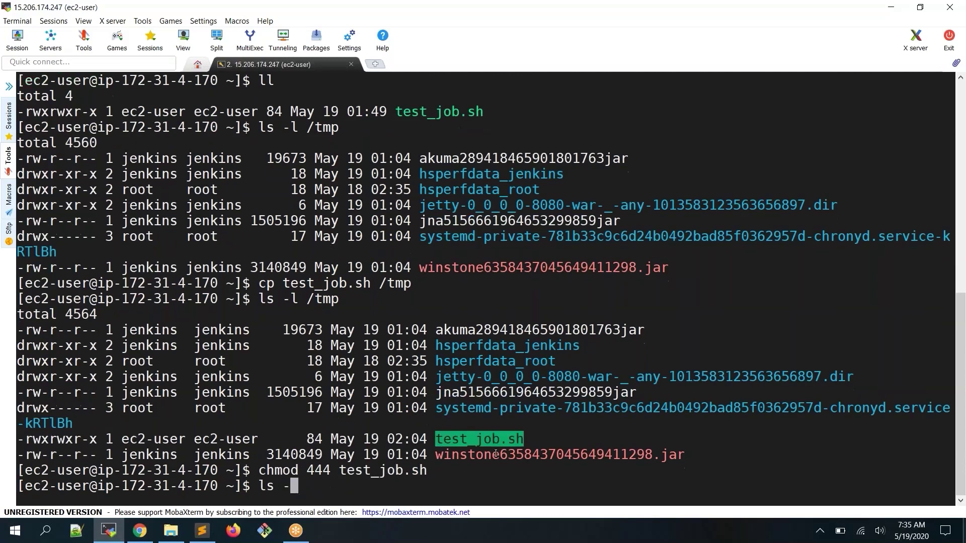
key(BackSpace)
key(BackSpace)
key(BackSpace)
key(BackSpace)
key(Up)
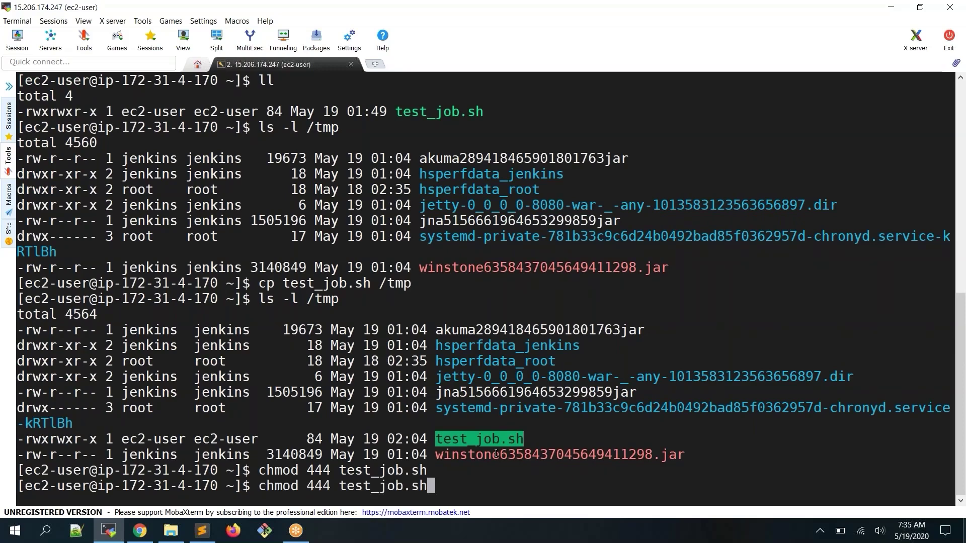
key(Left)
key(Left)
key(Left)
key(Left)
key(Left)
key(Left)
key(Left)
key(Left)
key(Left)
key(Left)
key(Left)
key(Left)
key(BackSpace)
key(BackSpace)
key(BackSpace)
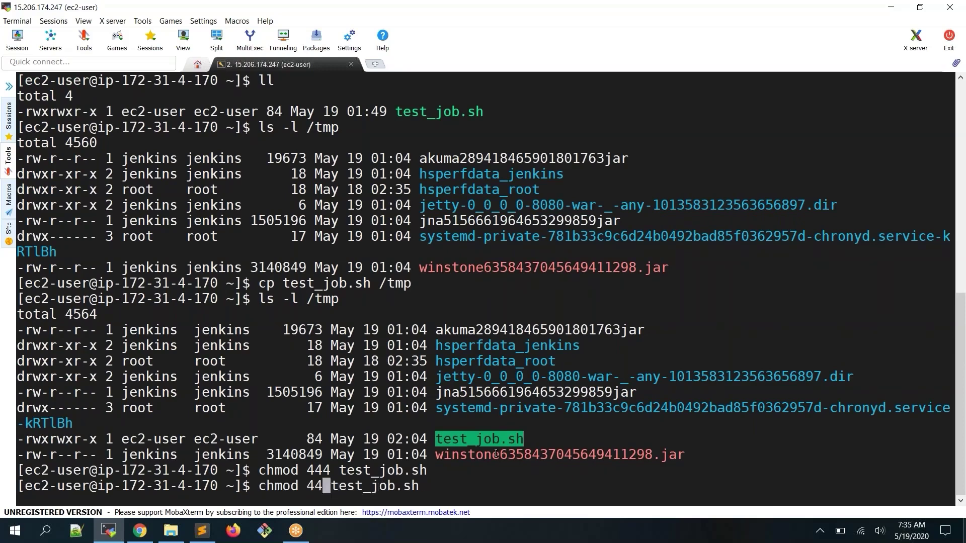
text(755)
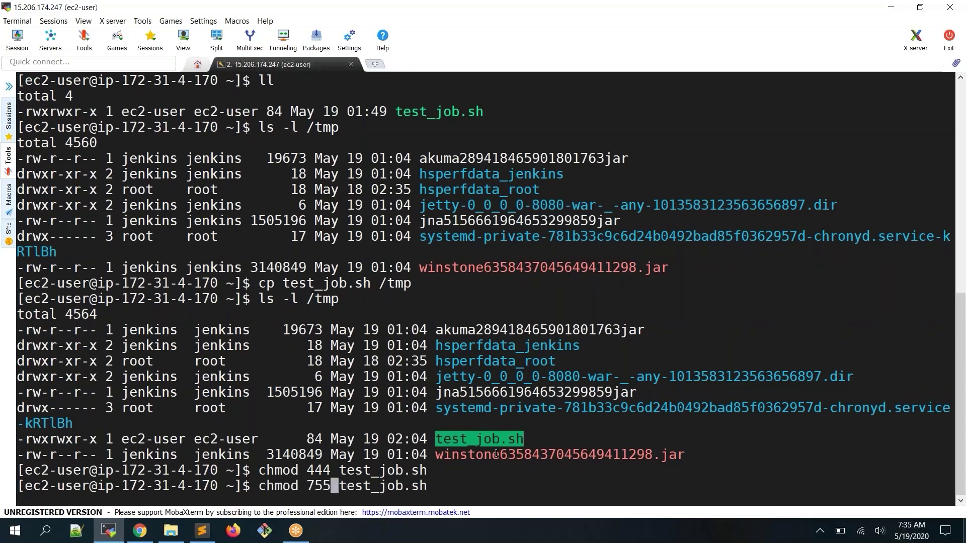
key(Return)
Change into /tmp and list its files
text(cd /tmp)
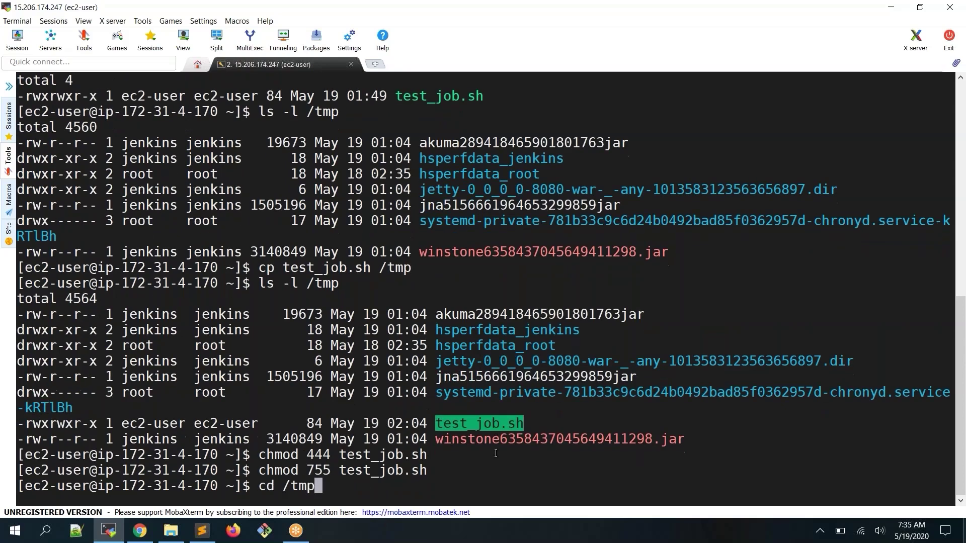
key(Return)
text(ls -l)
key(Return)
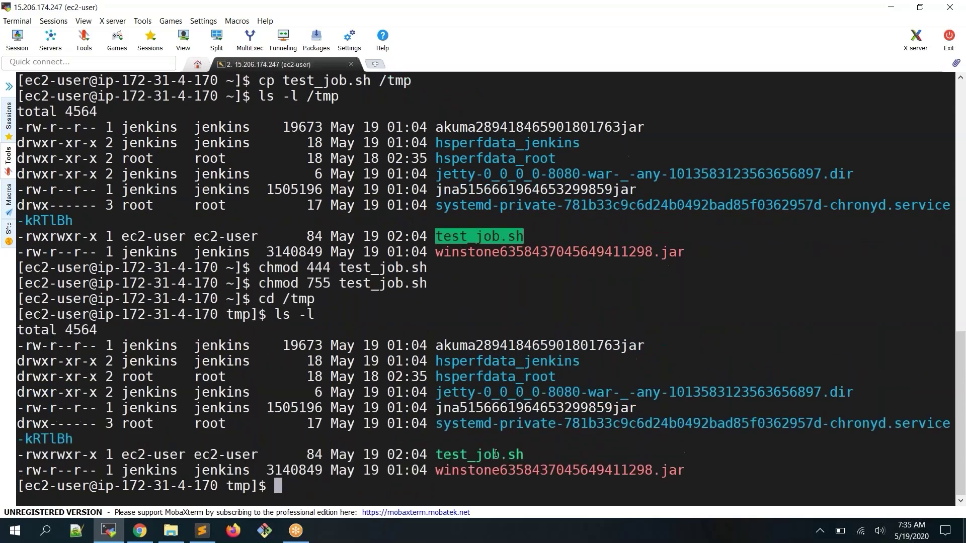
Run chmod 444 on /tmp/test_job.sh and confirm its r--r--r-- permissions with ls -l
text(chmod 444)
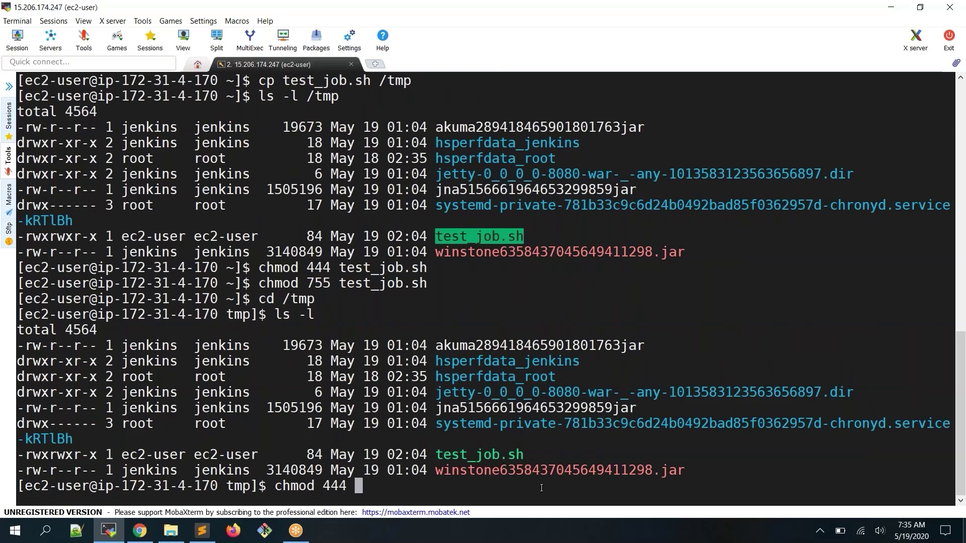
double_click(491, 455)
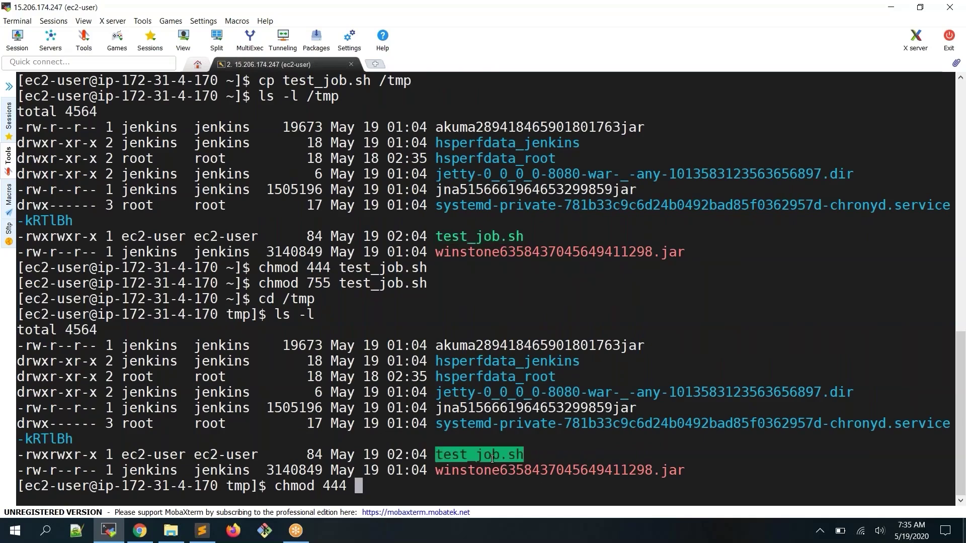
right_click(492, 457)
key(Return)
text(ls -l)
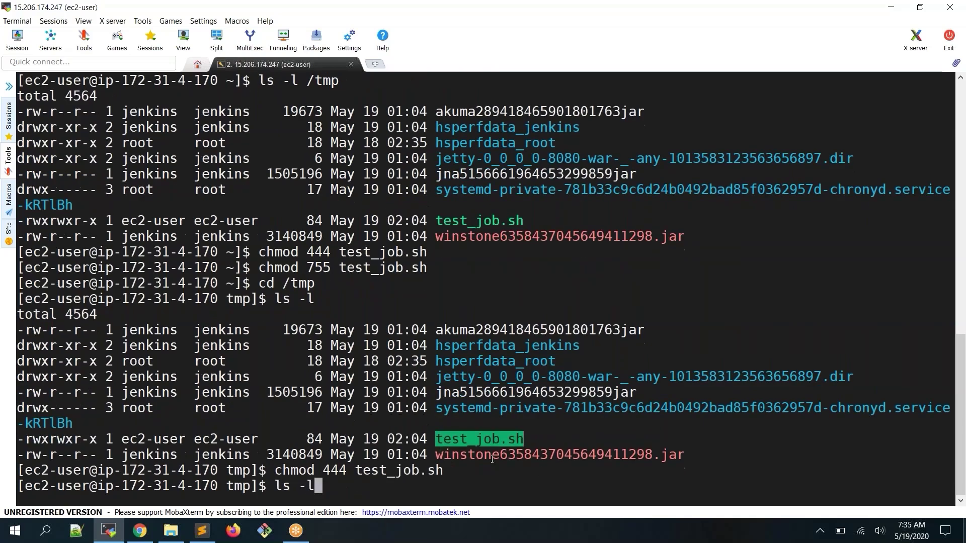
key(Return)
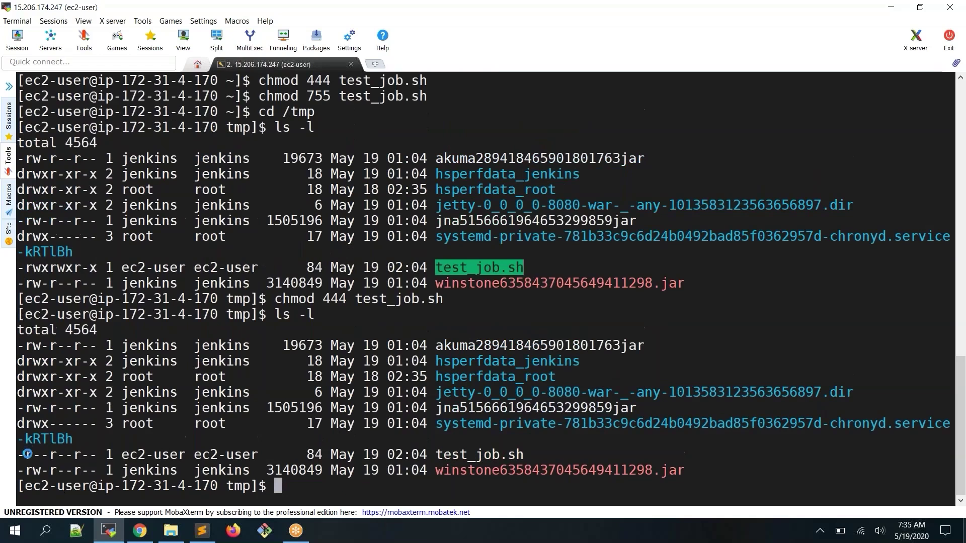
drag(24, 454, 89, 455)
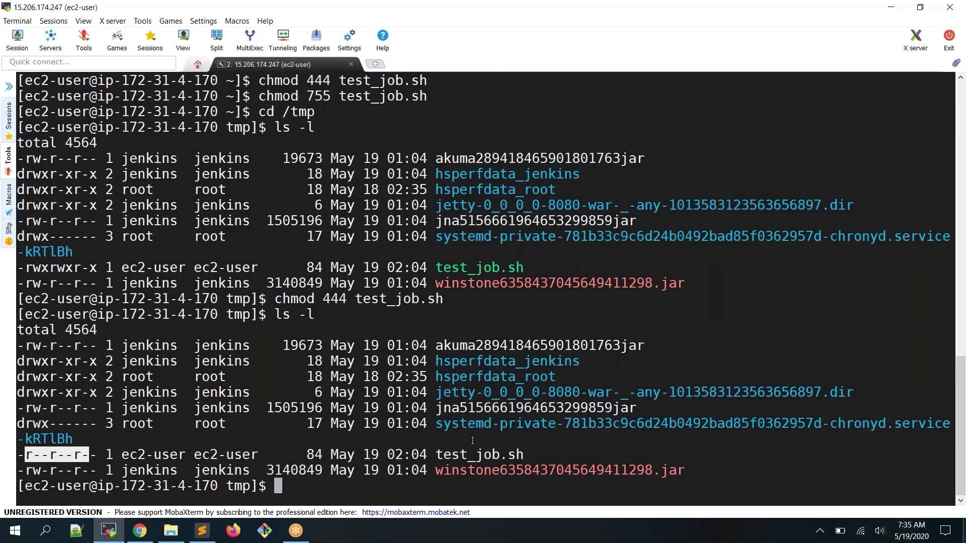
drag(500, 454, 522, 455)
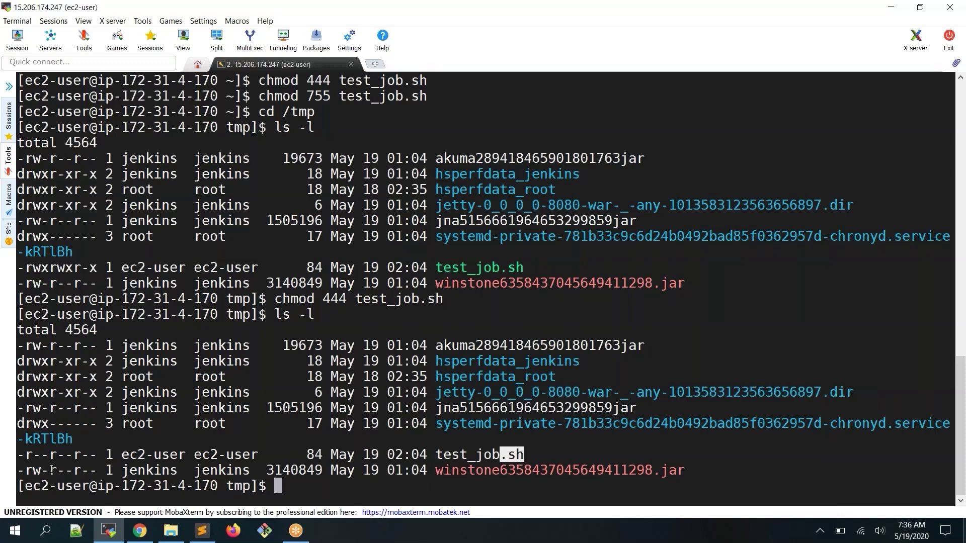
Build test_job with default parameters and view build #9's 'Permission denied' console error
click(139, 531)
click(56, 246)
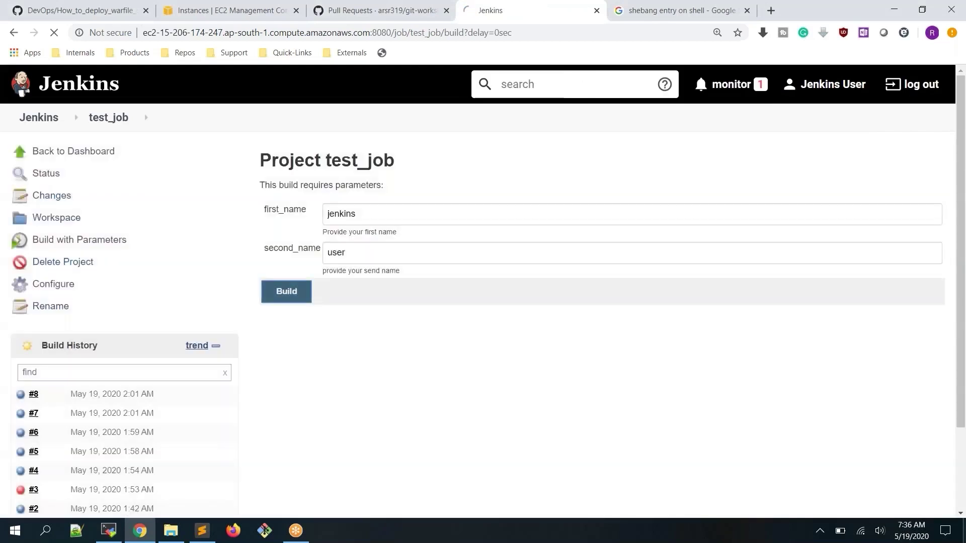
click(286, 291)
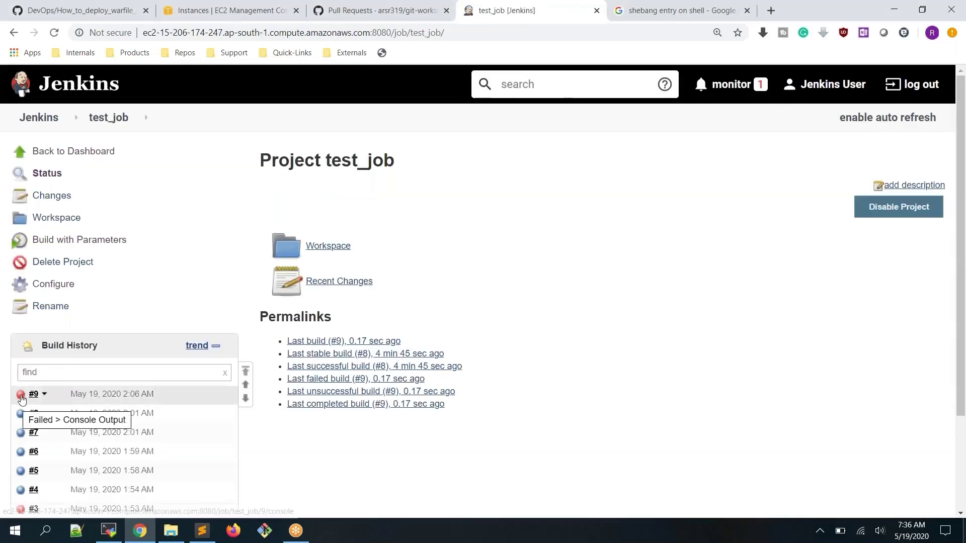
click(21, 398)
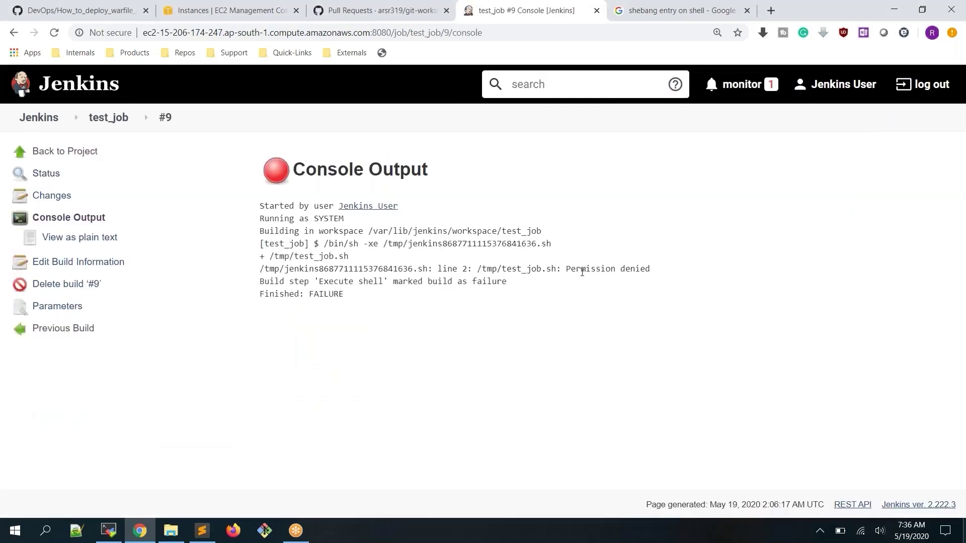
drag(566, 270, 652, 268)
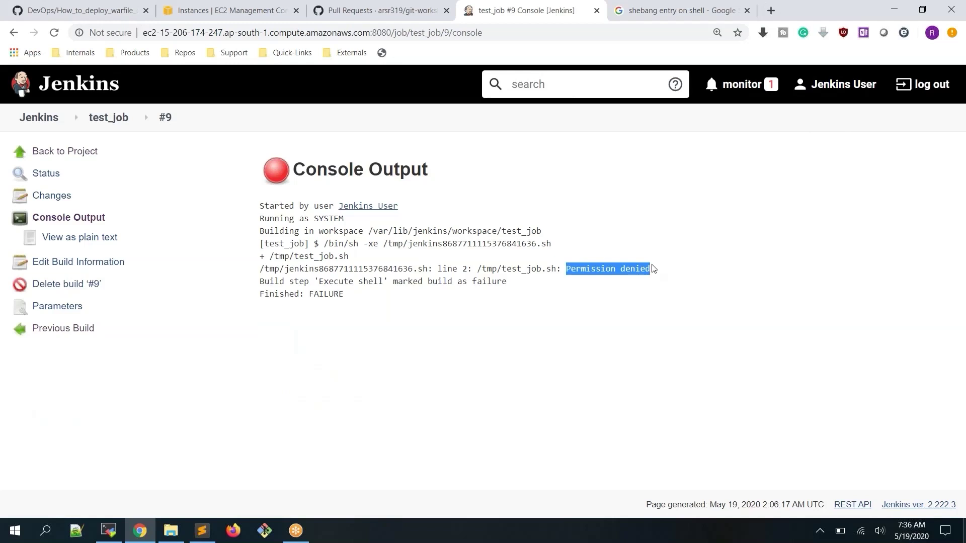
Run chmod 755 on /tmp/test_job.sh, then return to the Jenkins page
key(alt+Tab)
text(ch)
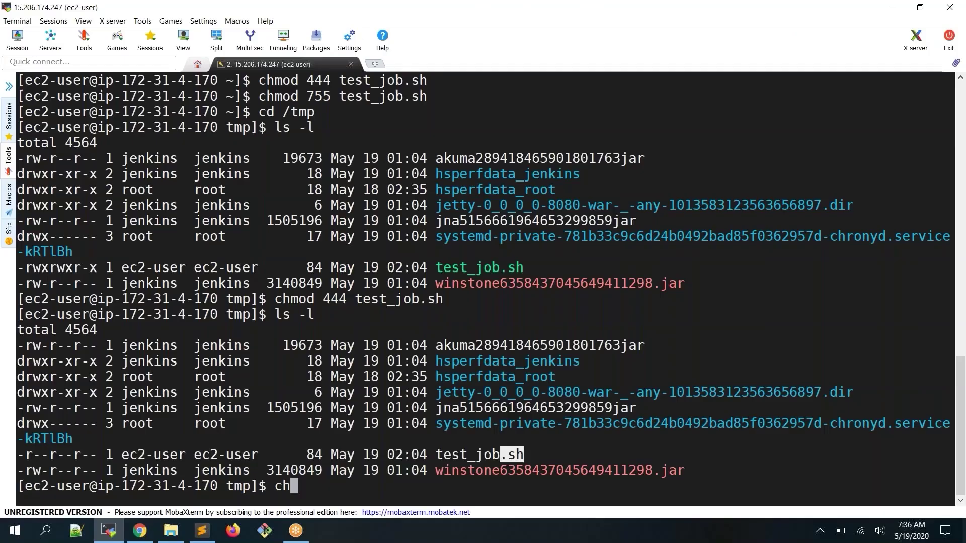
text(mod 755)
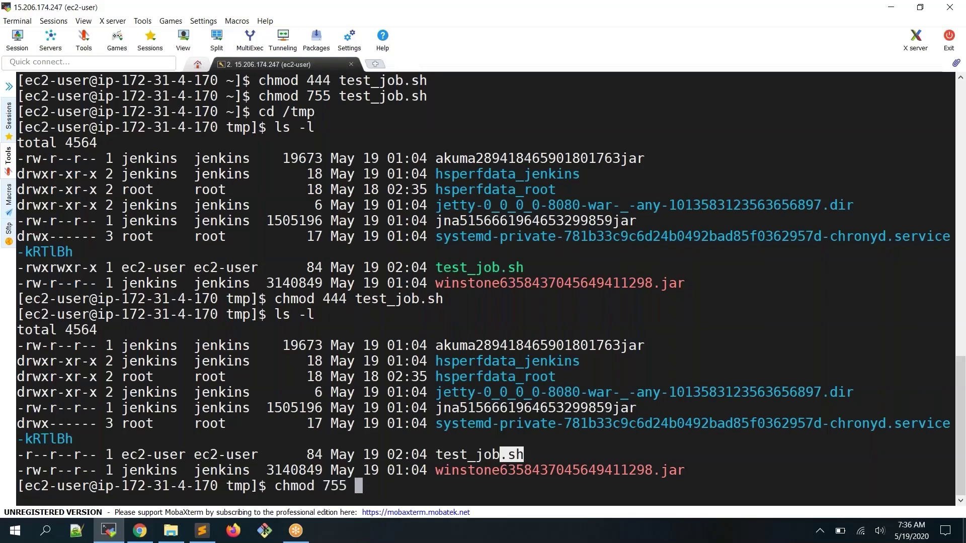
double_click(471, 456)
right_click(471, 457)
key(Return)
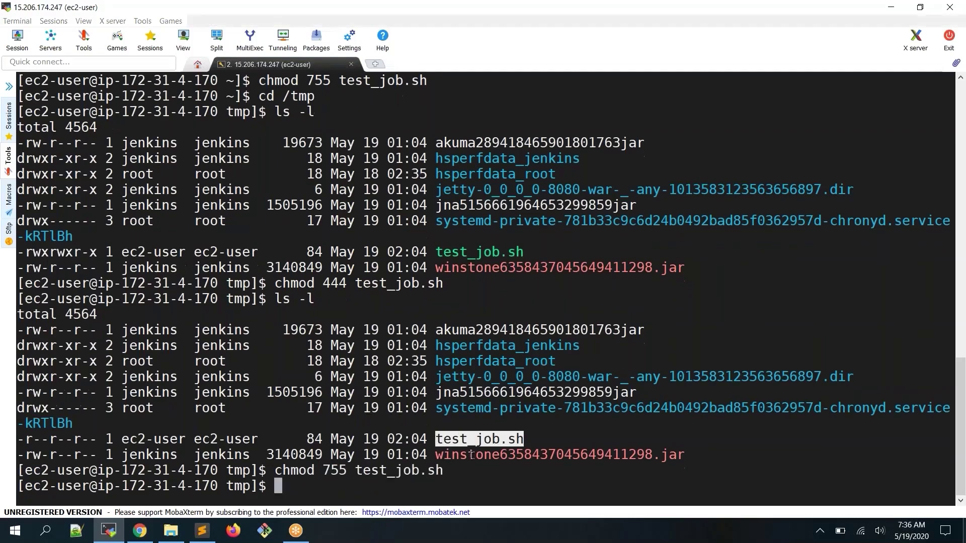
key(alt+Tab)
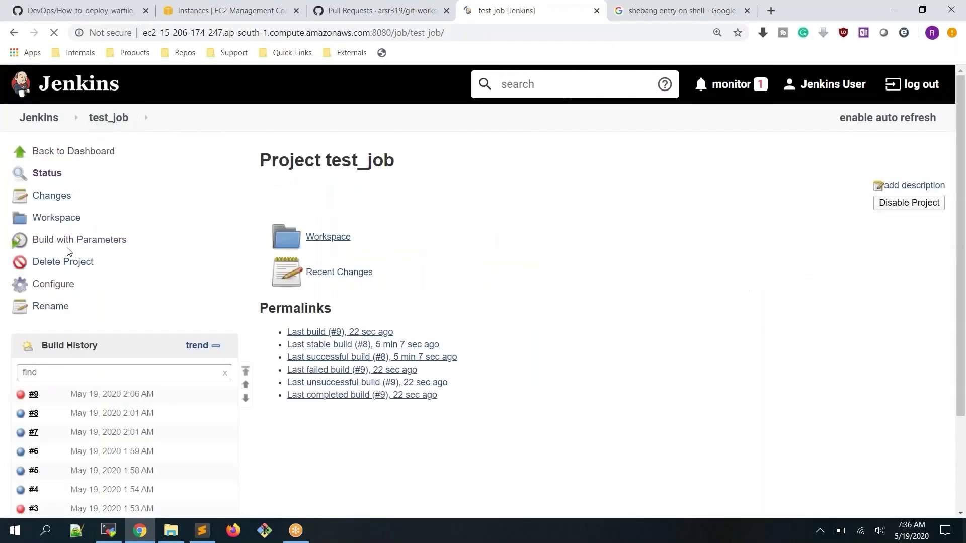
Rebuild test_job and view build #10's console, which prints only 'my name is'
click(91, 240)
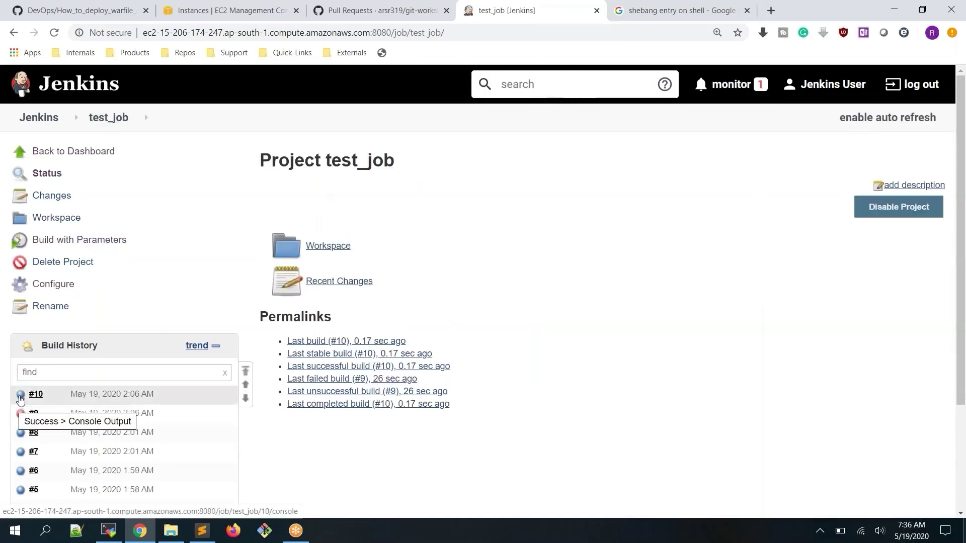
click(20, 398)
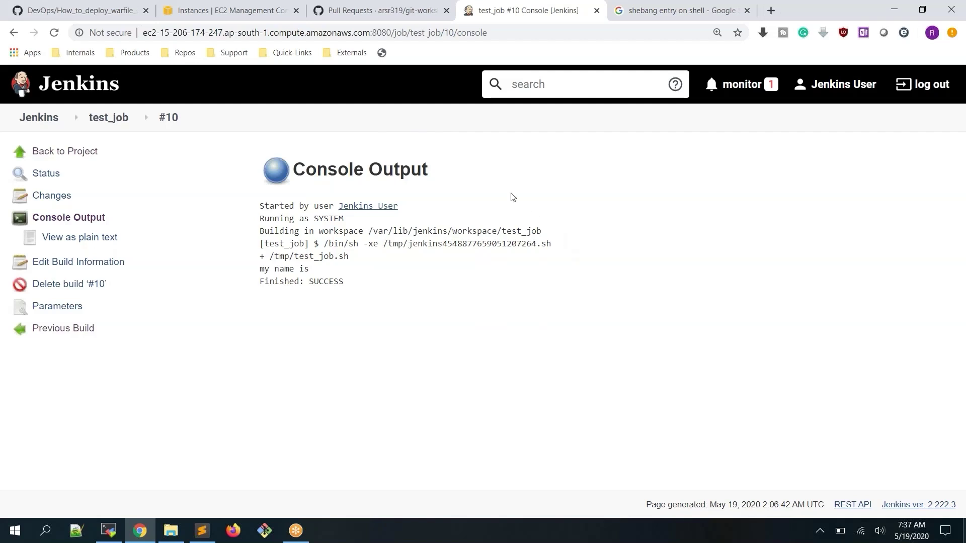
click(111, 528)
Run cat /etc/passwd and highlight the jenkins user's entry
text(ca)
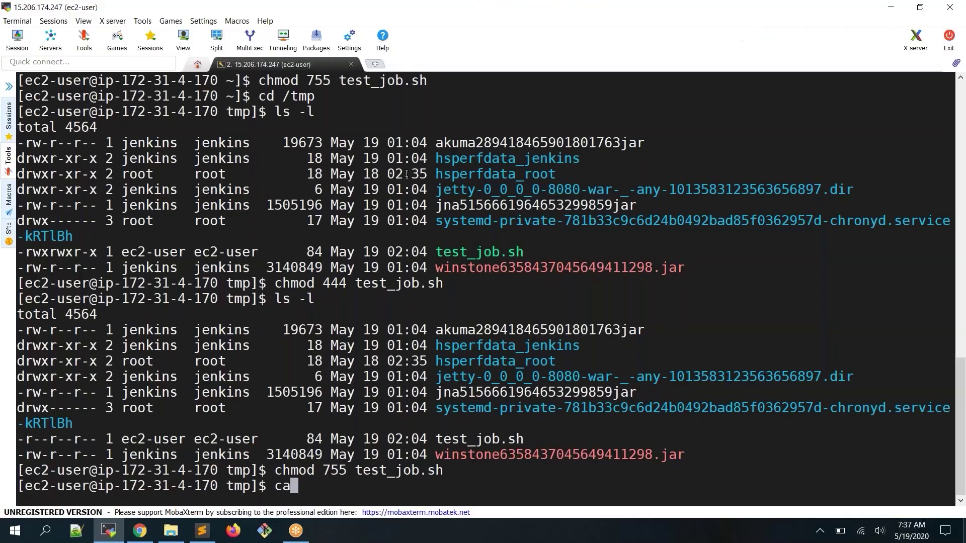
text(t /etc/passwd)
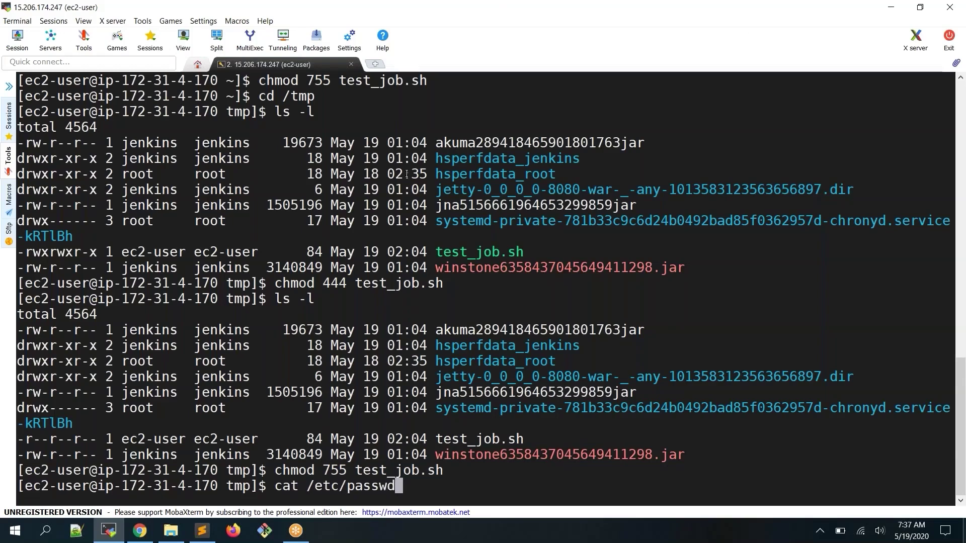
key(Return)
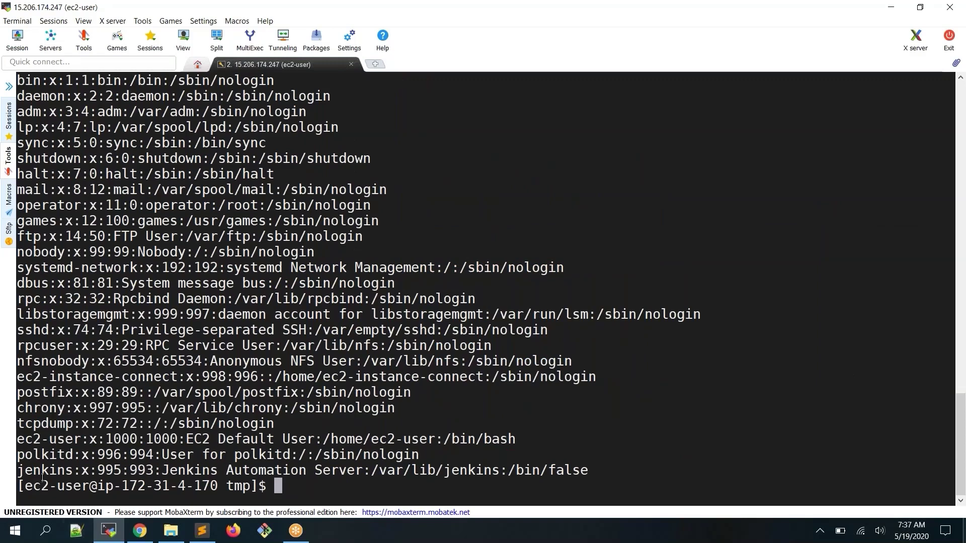
double_click(43, 473)
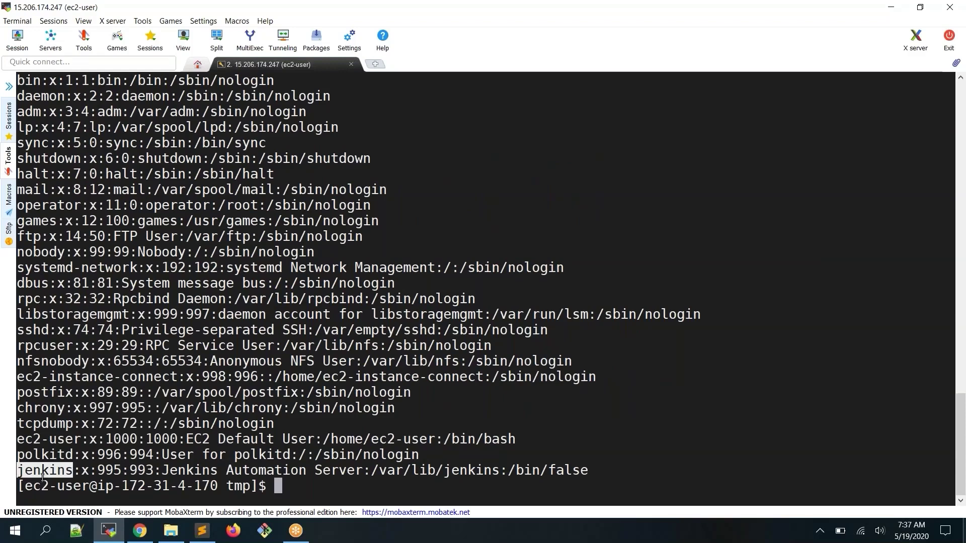
double_click(30, 471)
click(61, 472)
double_click(61, 472)
double_click(61, 472)
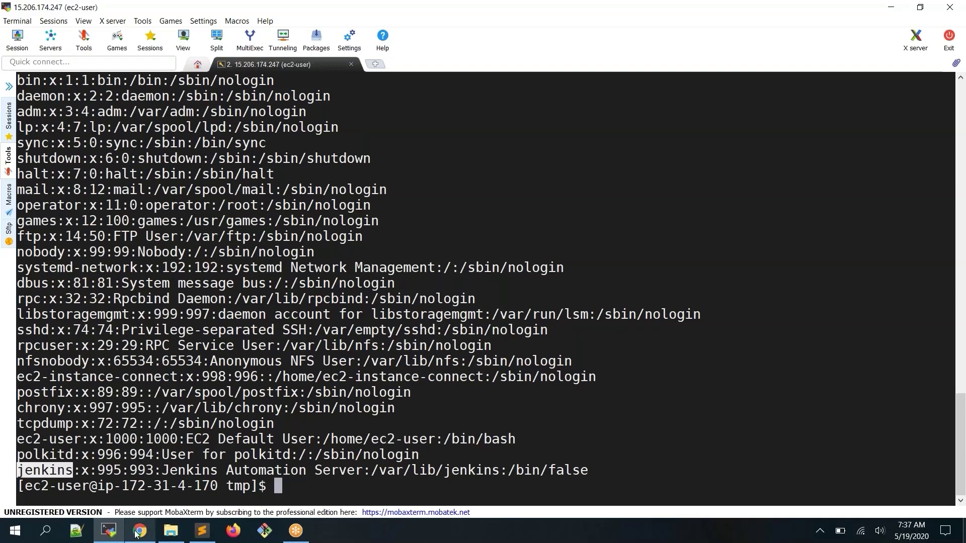
Compare with the Jenkins console output, then clear the terminal
click(136, 532)
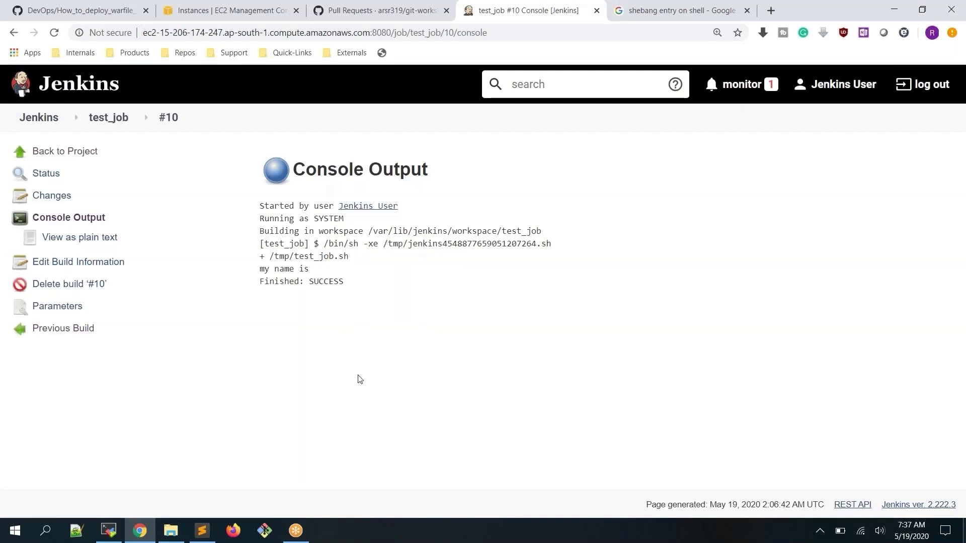
key(alt+Tab)
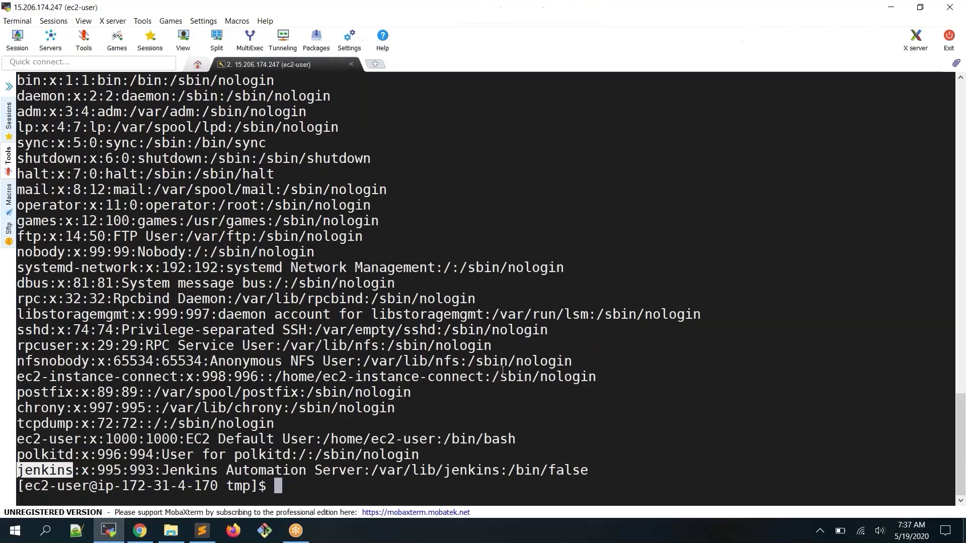
key(alt+Tab)
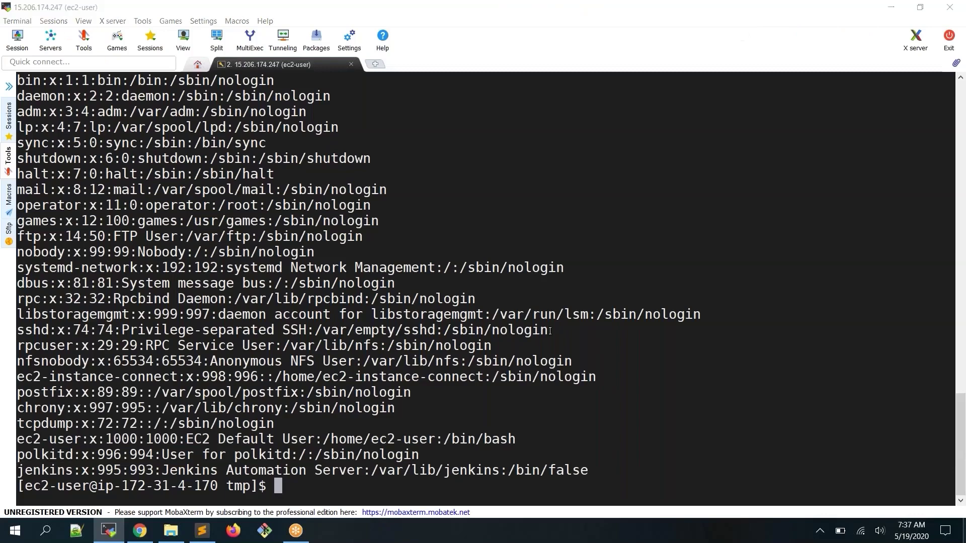
key(alt+Tab)
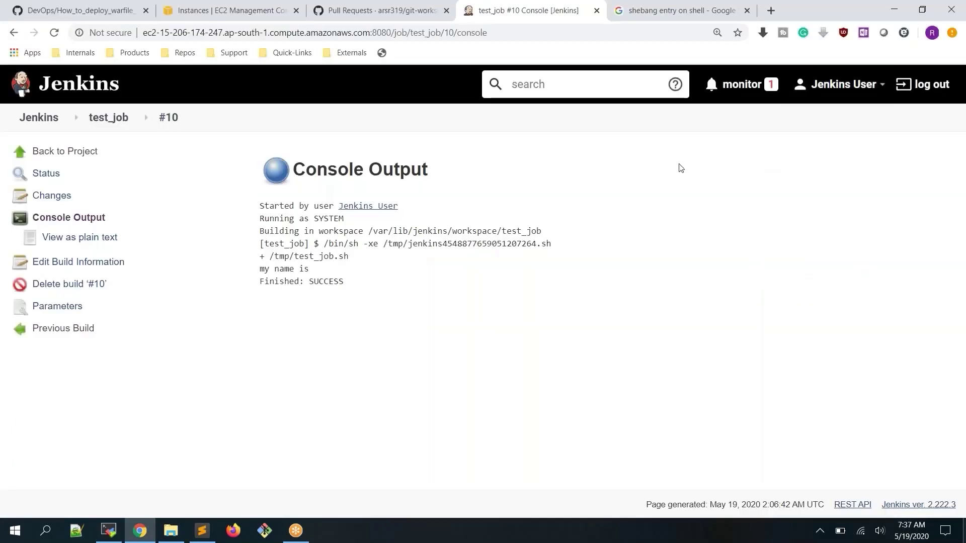
key(alt+Tab)
text(clear)
key(Return)
key(Return)
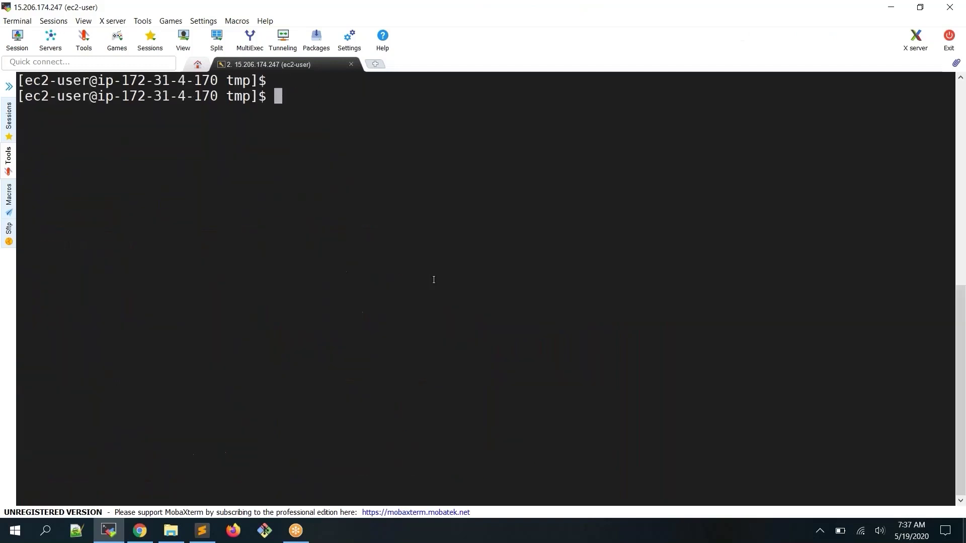
Change into /var/lib/jenkins via tab completion, then return to the test_job project page
text(cd /var/li)
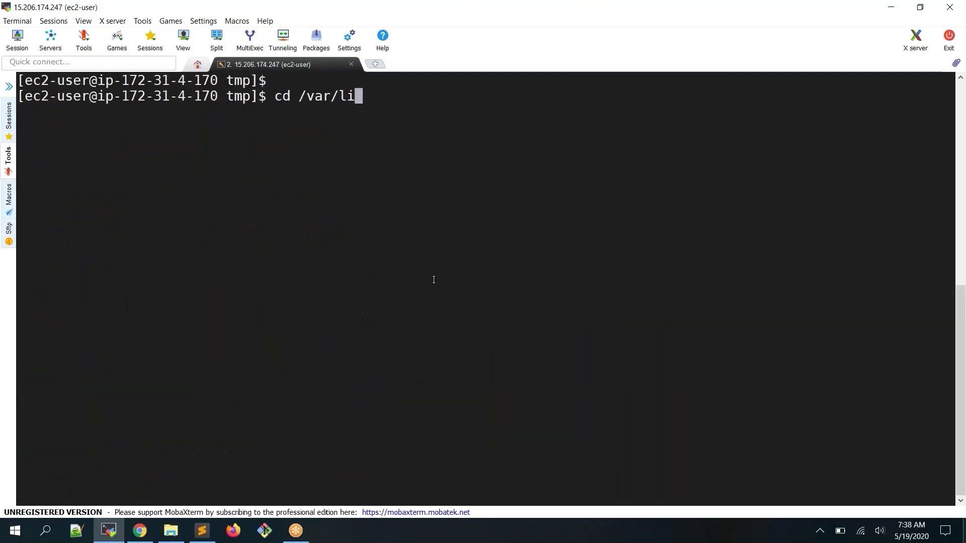
text(b/je)
key(Tab)
key(Return)
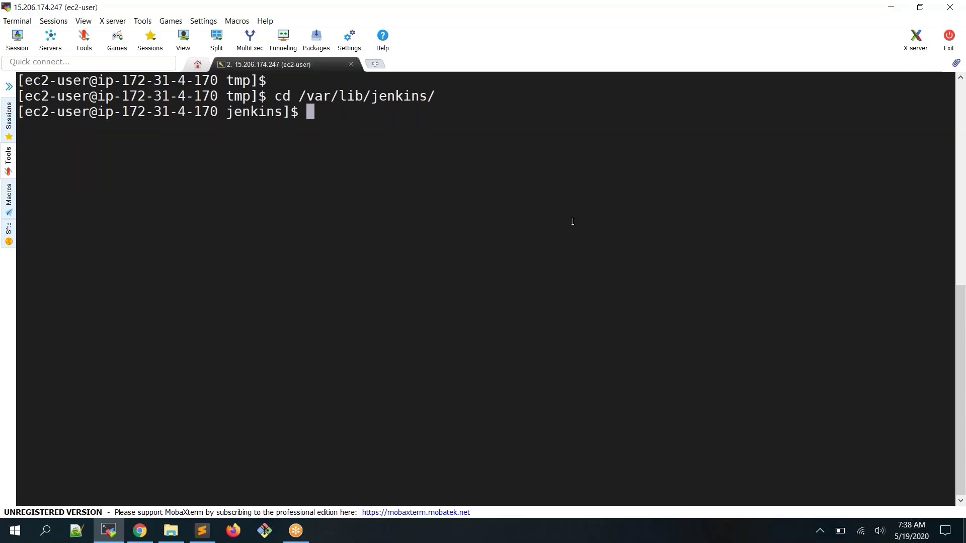
key(alt+Tab)
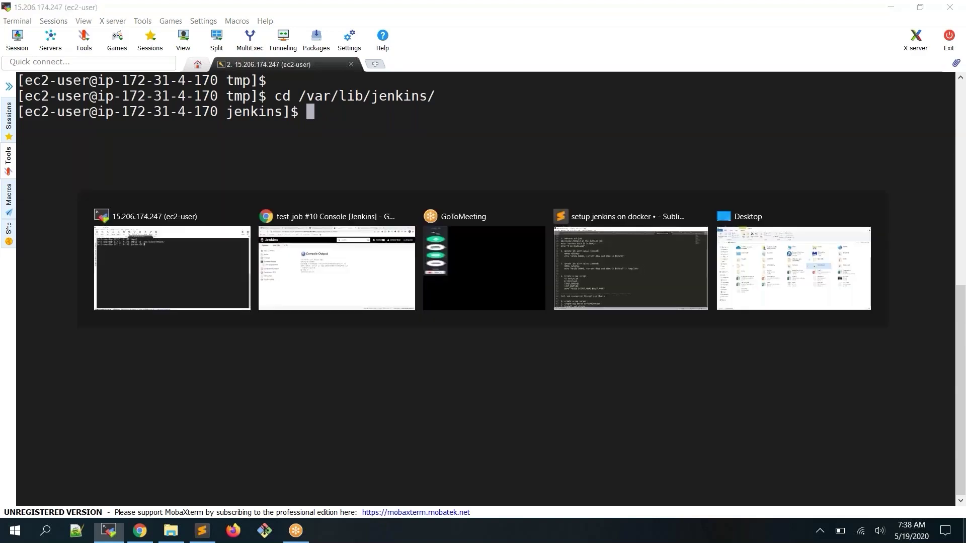
click(109, 118)
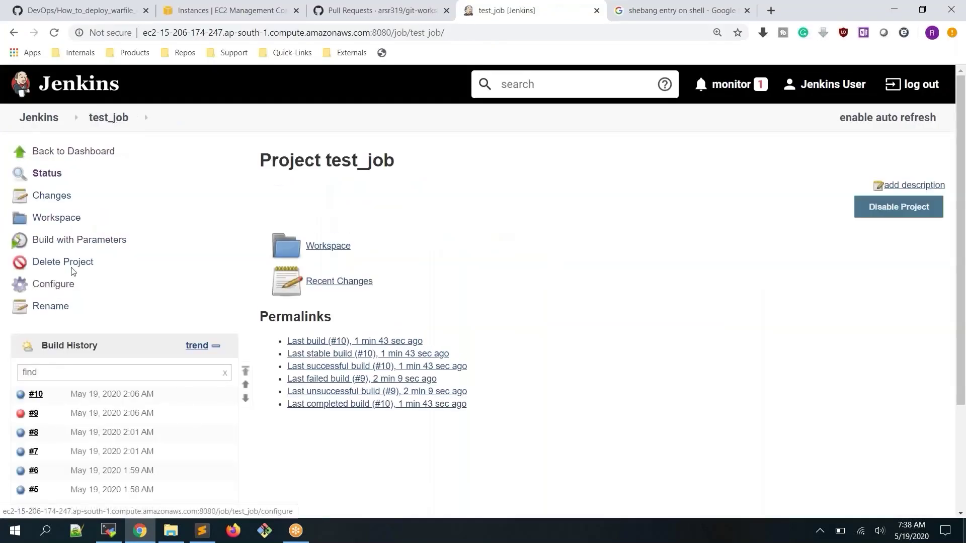
Review test_job's shell build step that runs /tmp/test_job.sh
click(55, 285)
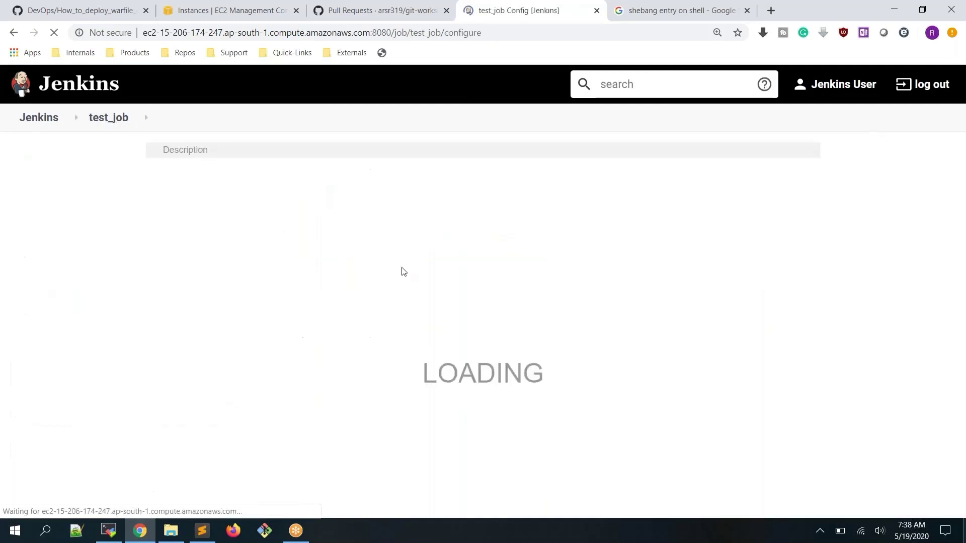
scroll(403, 272, down, 10)
scroll(404, 272, down, 10)
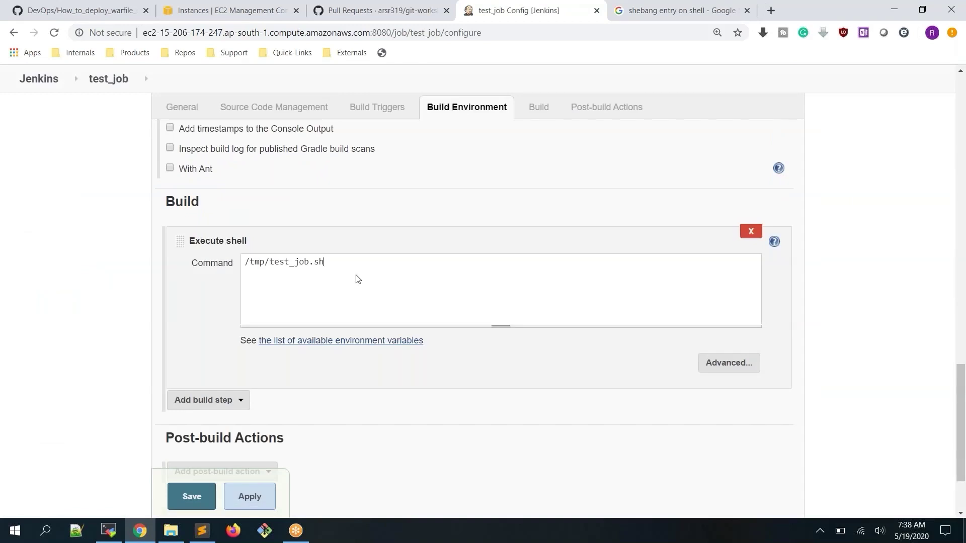
key(ctrl+a)
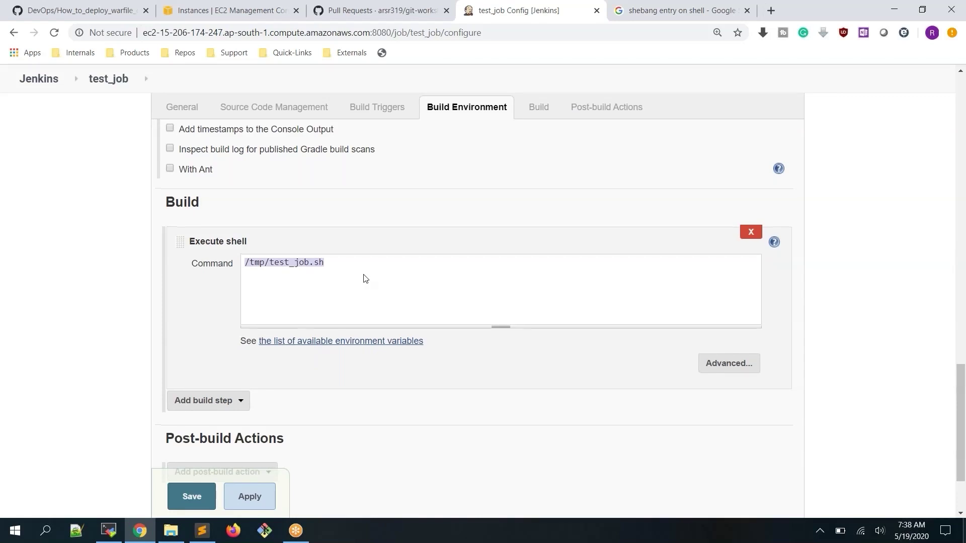
scroll(365, 279, up, 4)
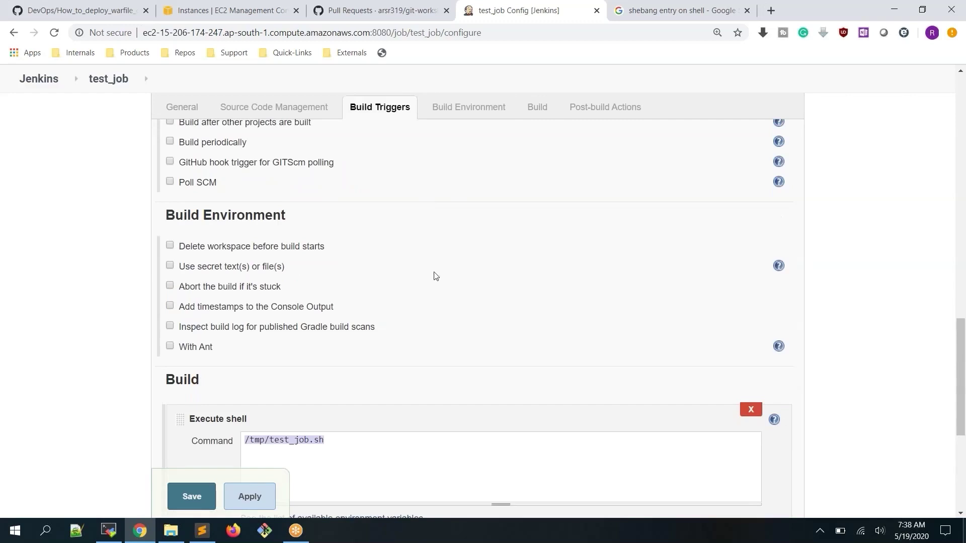
scroll(436, 276, down, 3)
scroll(436, 276, up, 2)
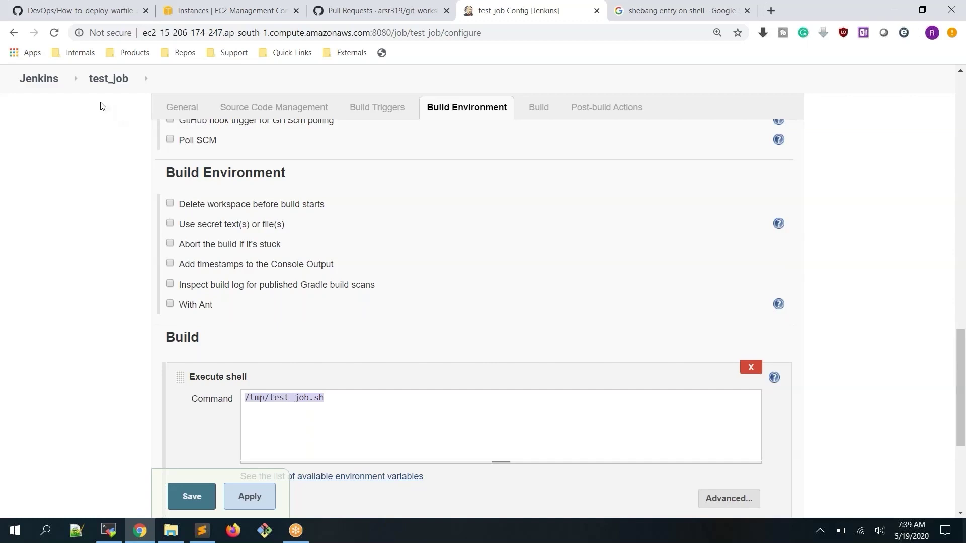
Go back through the dashboard to test_job and its configuration settings
click(47, 84)
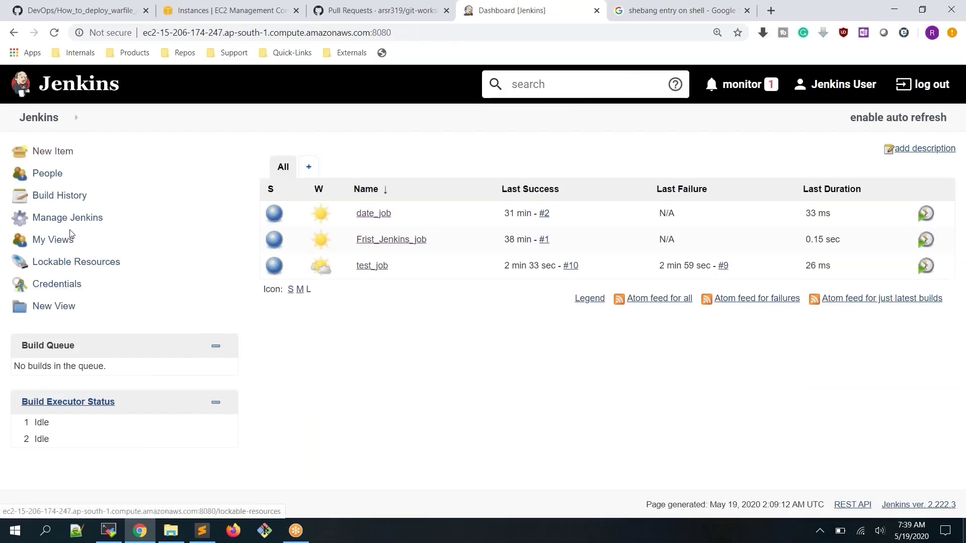
click(372, 267)
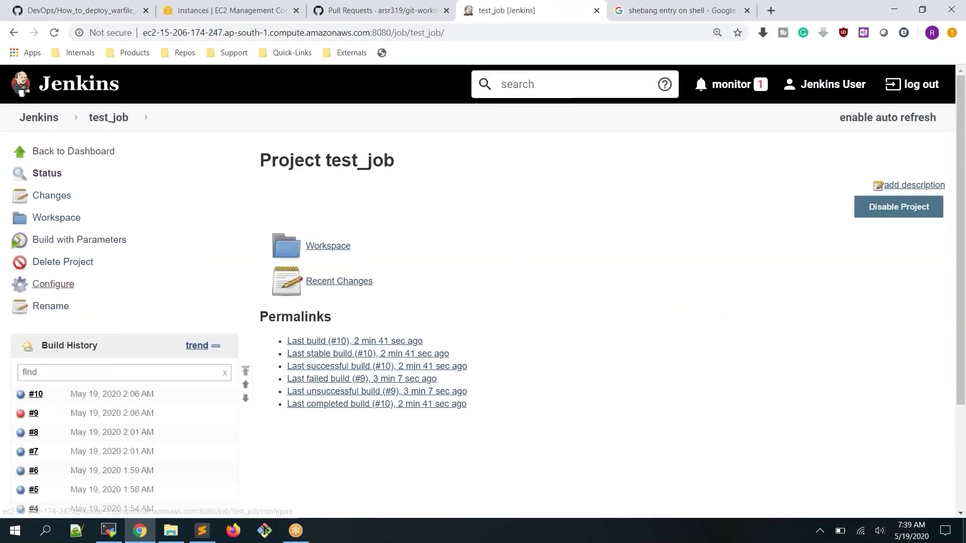
click(65, 285)
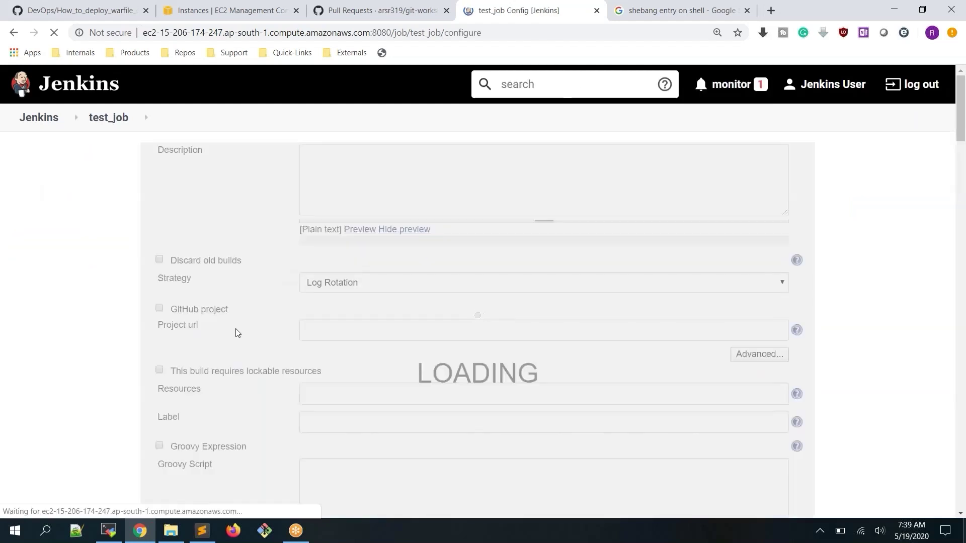
Scroll through test_job's General settings and show the Add Parameter type list
scroll(242, 317, down, 1)
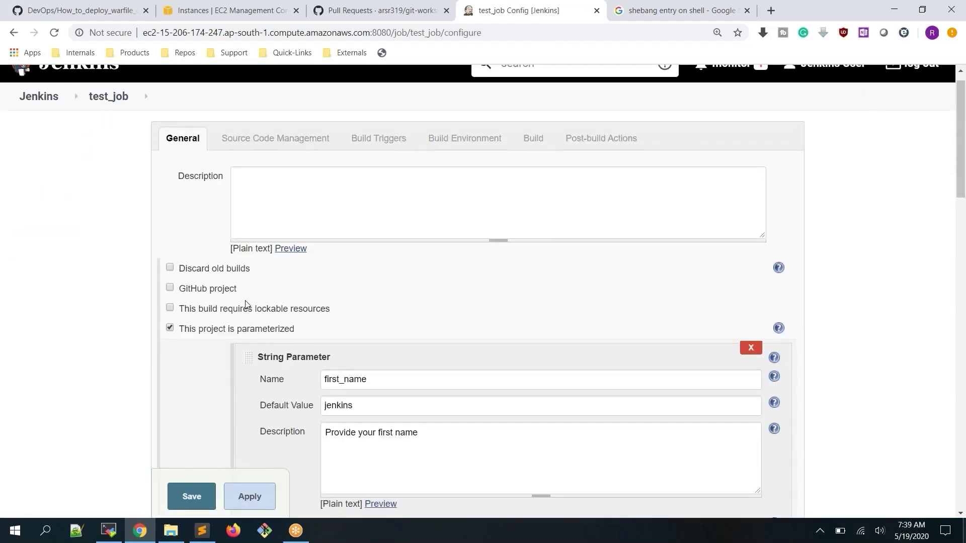
scroll(246, 305, down, 2)
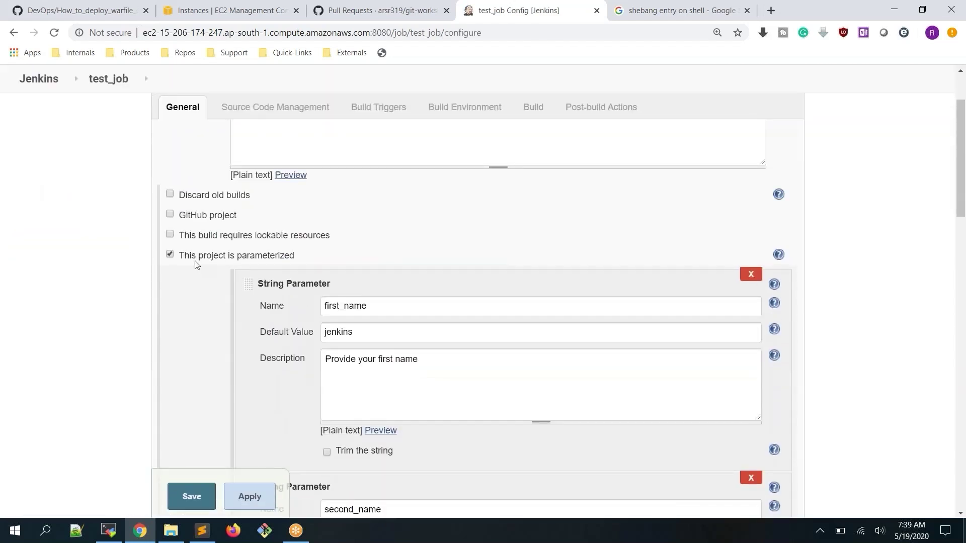
scroll(323, 238, down, 3)
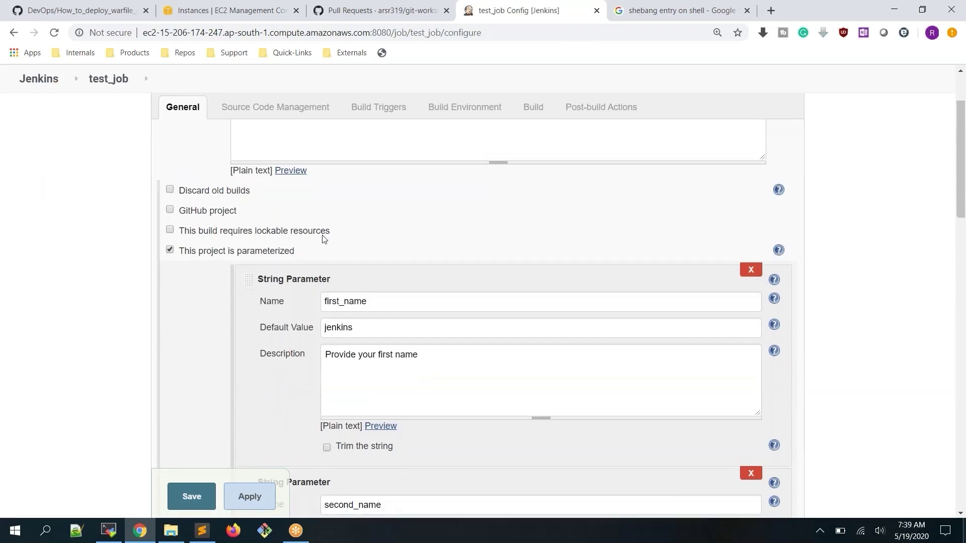
scroll(323, 237, down, 5)
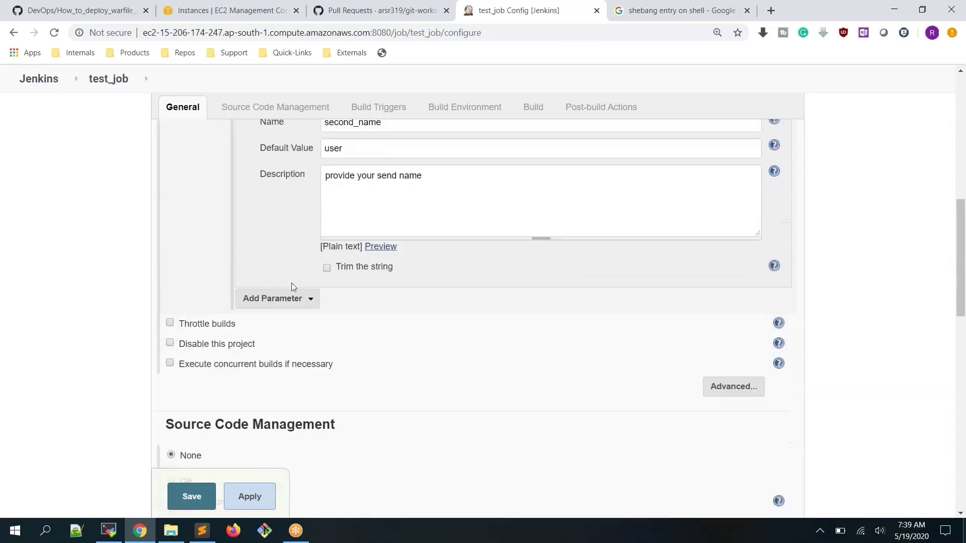
click(300, 302)
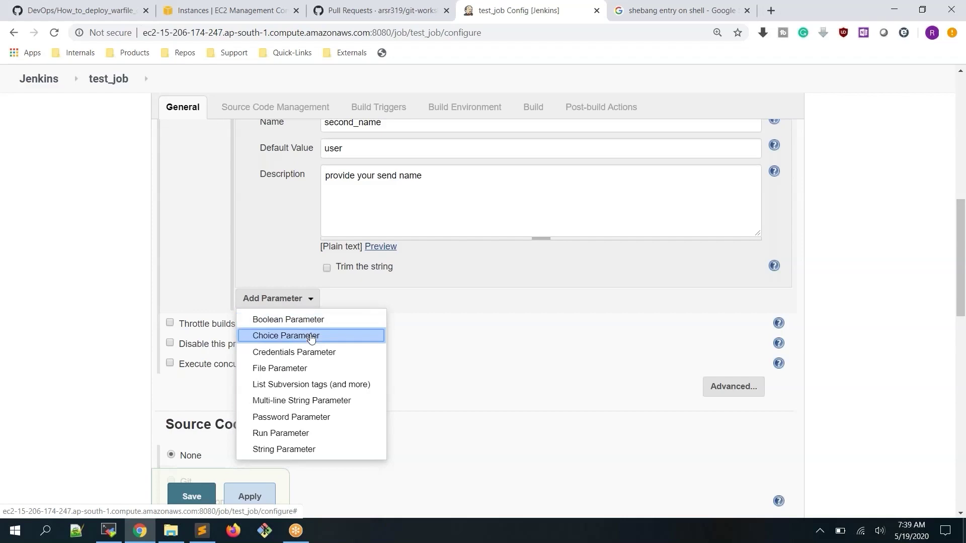
Add a Choice Parameter and enter four name choices, one per line
click(310, 337)
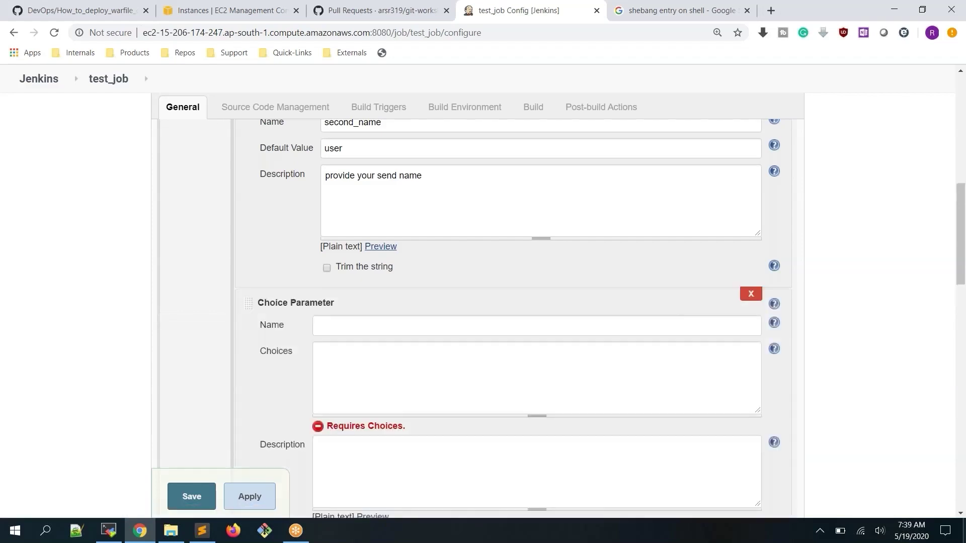
click(340, 334)
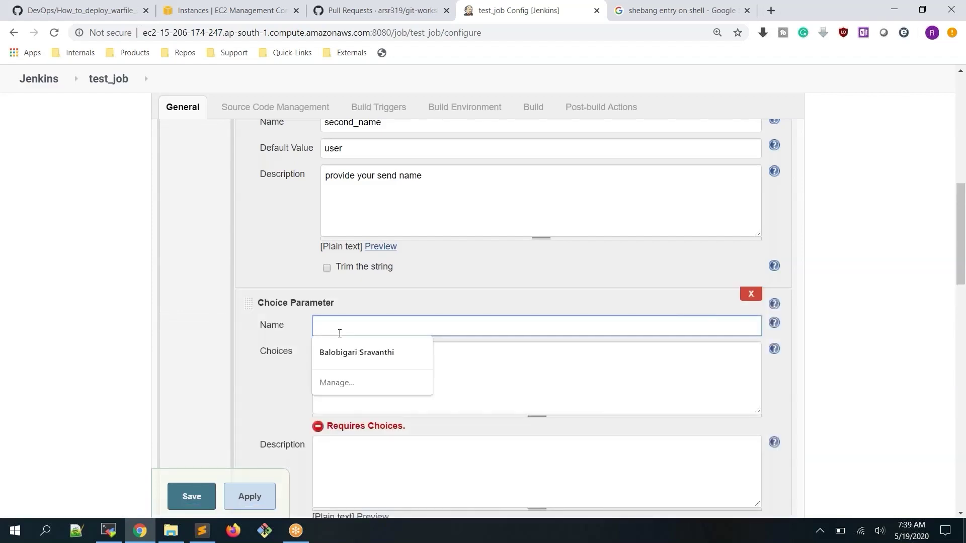
click(618, 368)
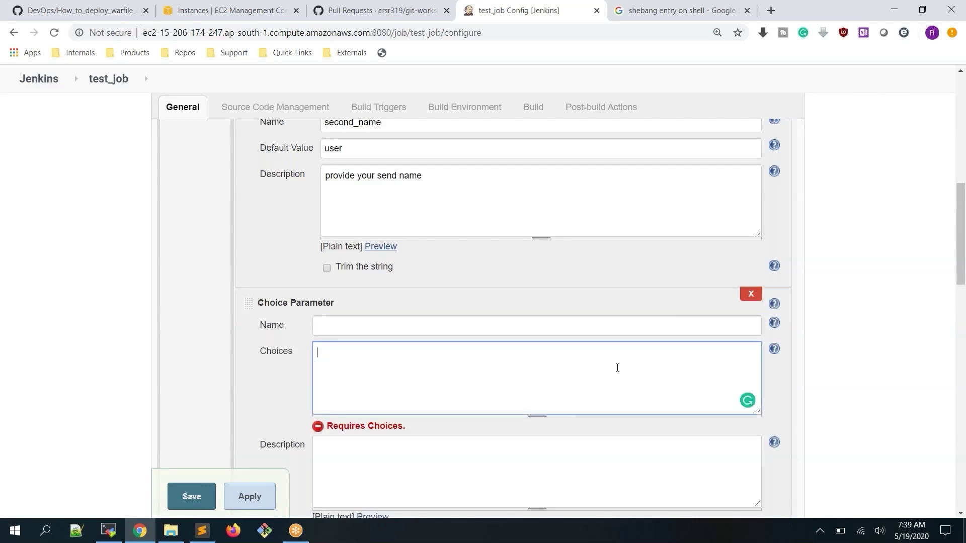
click(436, 328)
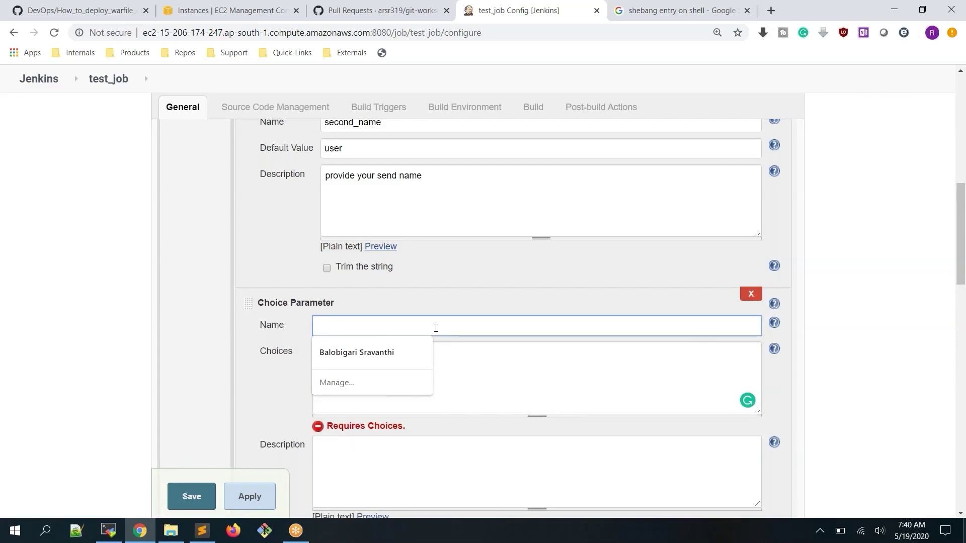
text(Name)
click(433, 344)
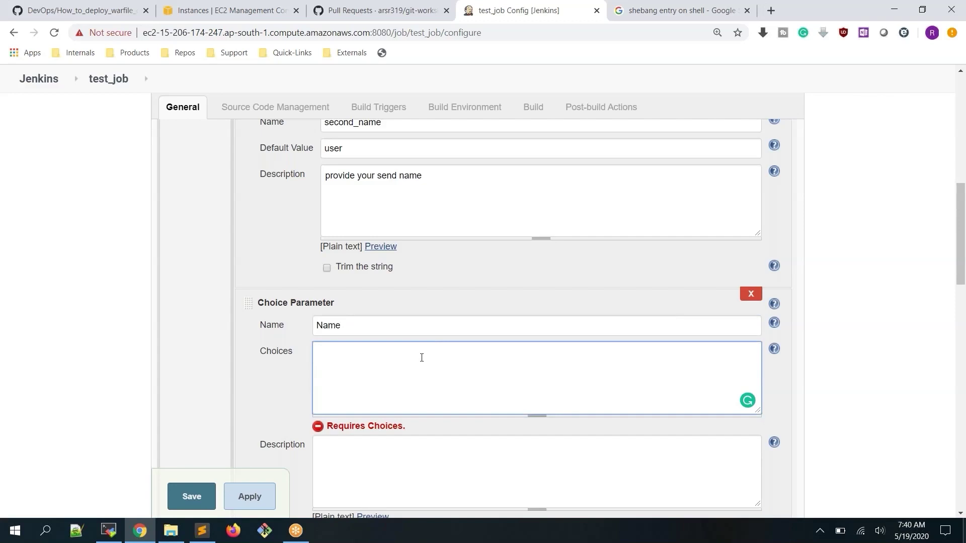
text(Naran)
key(BackSpace)
key(BackSpace)
key(BackSpace)
key(BackSpace)
key(BackSpace)
text(Narendra Modi)
key(Return)
text(Sonia Gandi)
key(Return)
text(Rahul Gandi)
key(Return)
text(Amit)
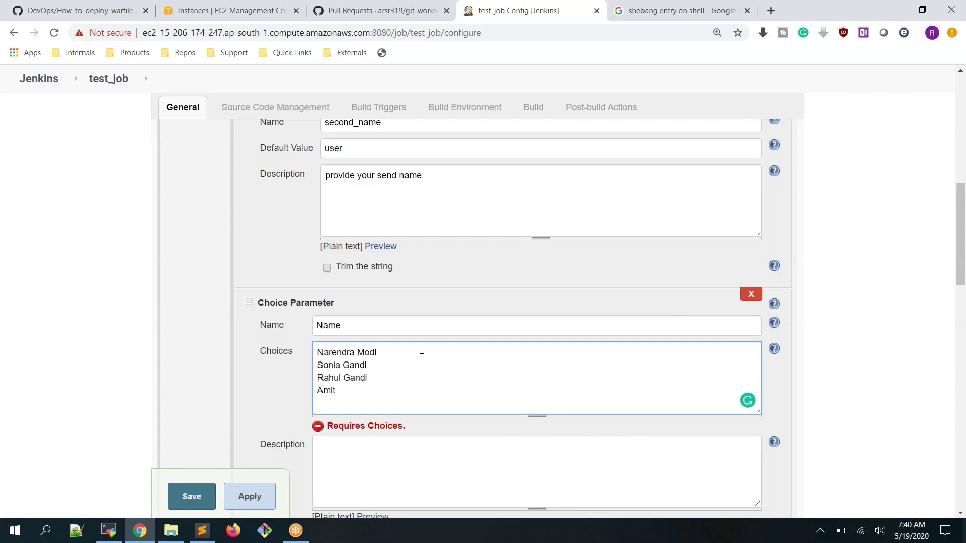
text( Sha)
Delete the second_name and first_name string parameters
scroll(786, 253, up, 3)
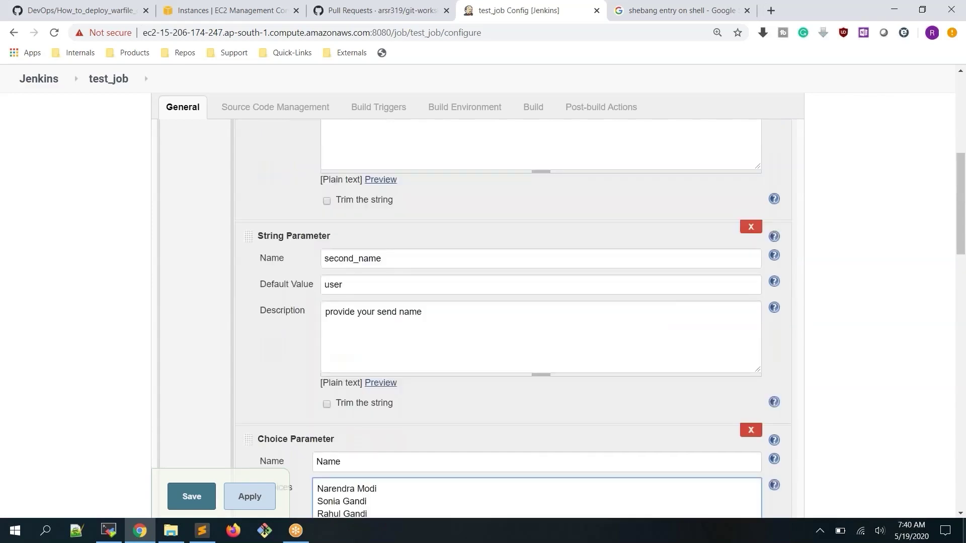
click(751, 228)
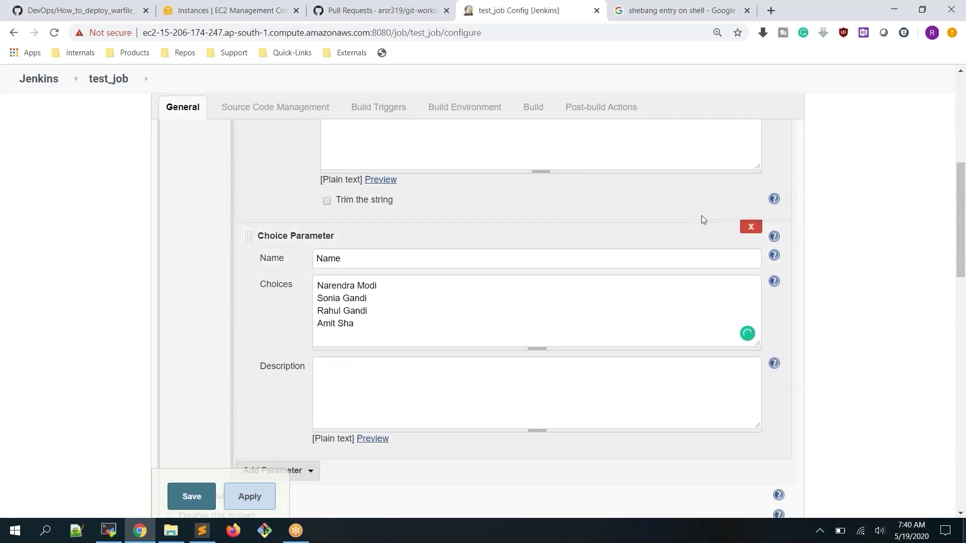
scroll(700, 218, up, 3)
scroll(751, 201, up, 1)
click(750, 232)
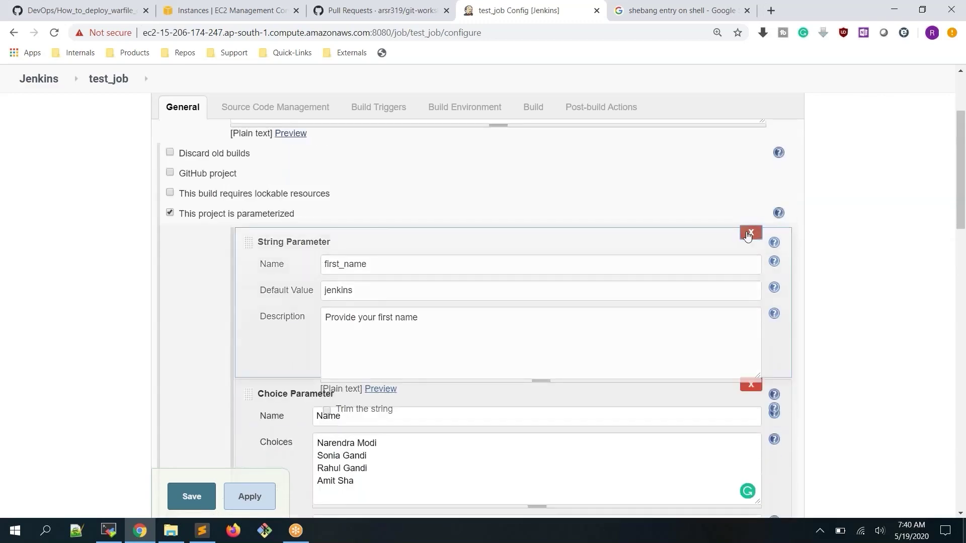
scroll(501, 185, down, 3)
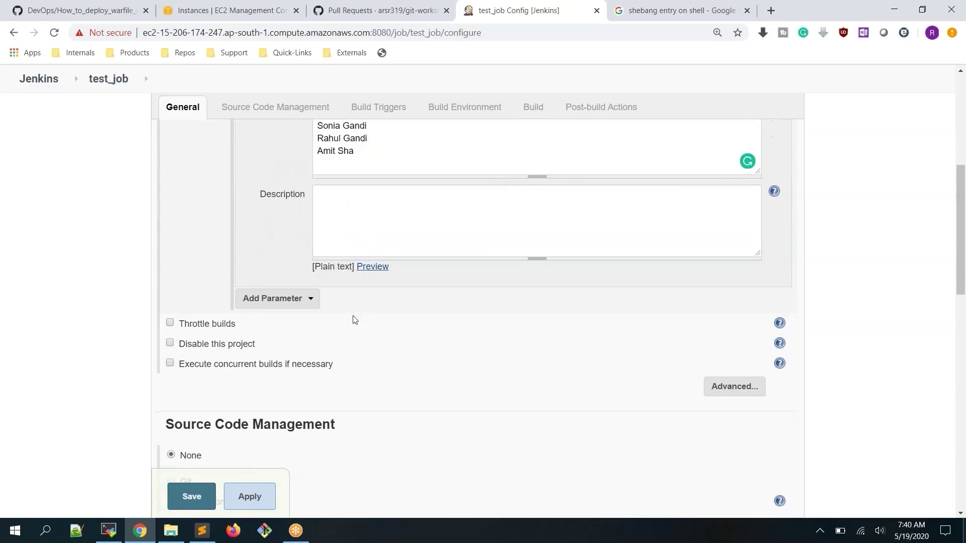
Describe the choice parameter as 'chose one name out of this', name it first_name, and save
click(432, 202)
text(ch)
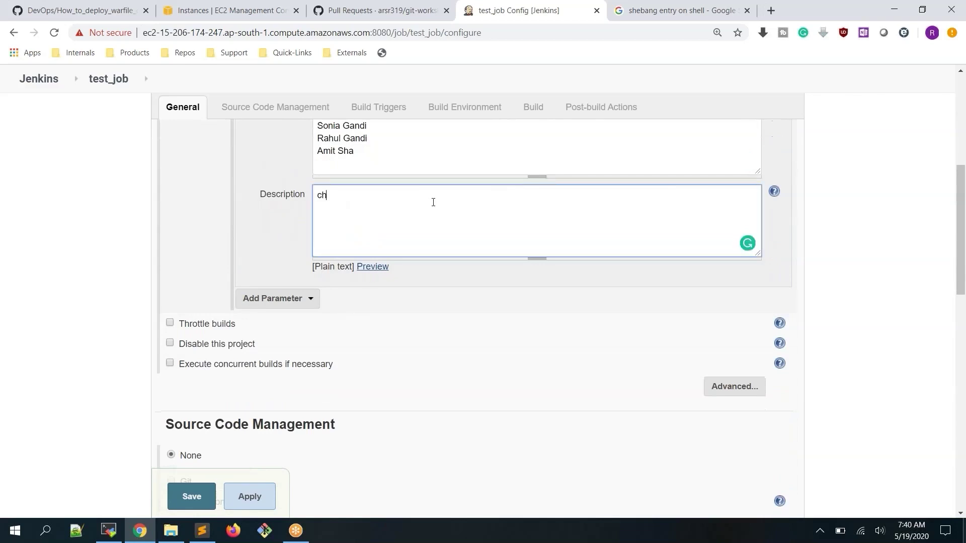
text(ose one name out of this)
scroll(463, 192, up, 3)
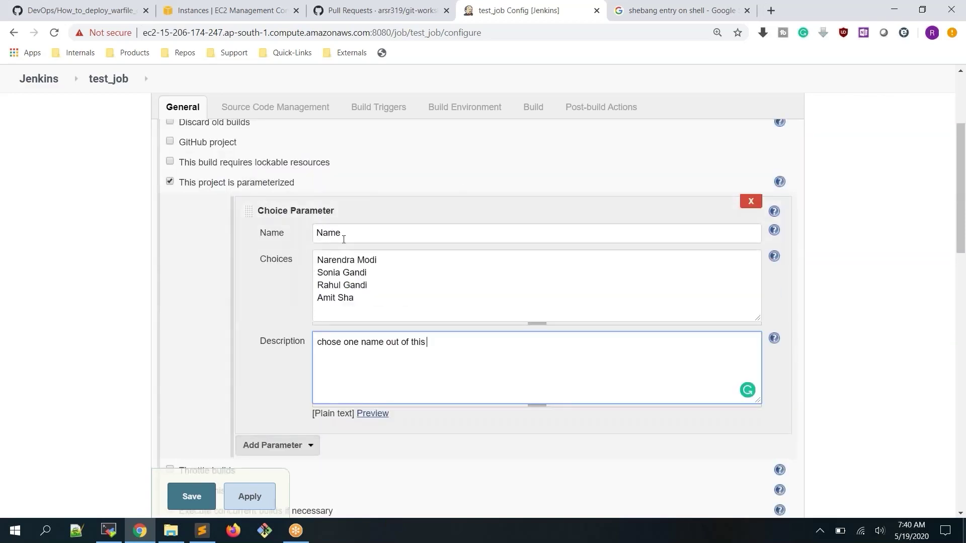
double_click(345, 235)
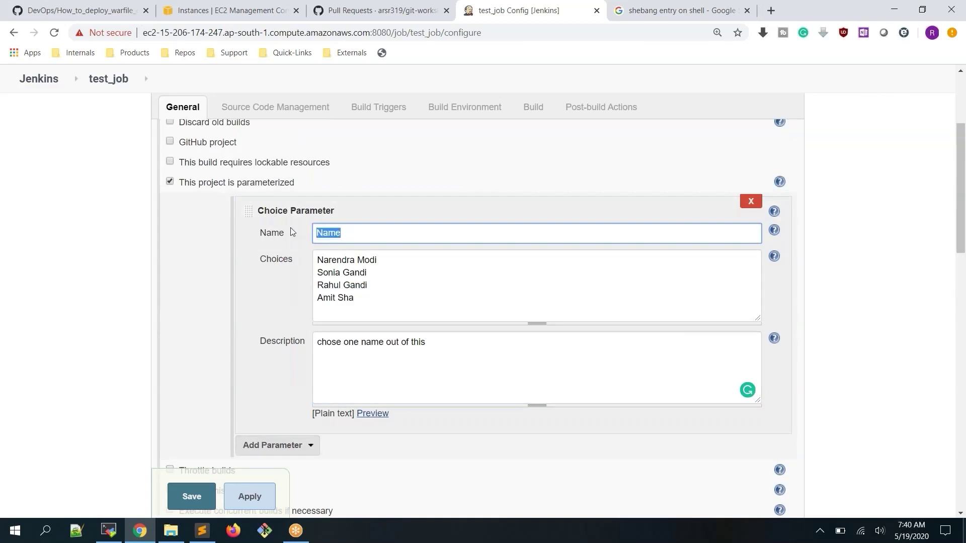
text(first_anm)
key(BackSpace)
key(BackSpace)
key(BackSpace)
text(name)
double_click(356, 233)
click(248, 498)
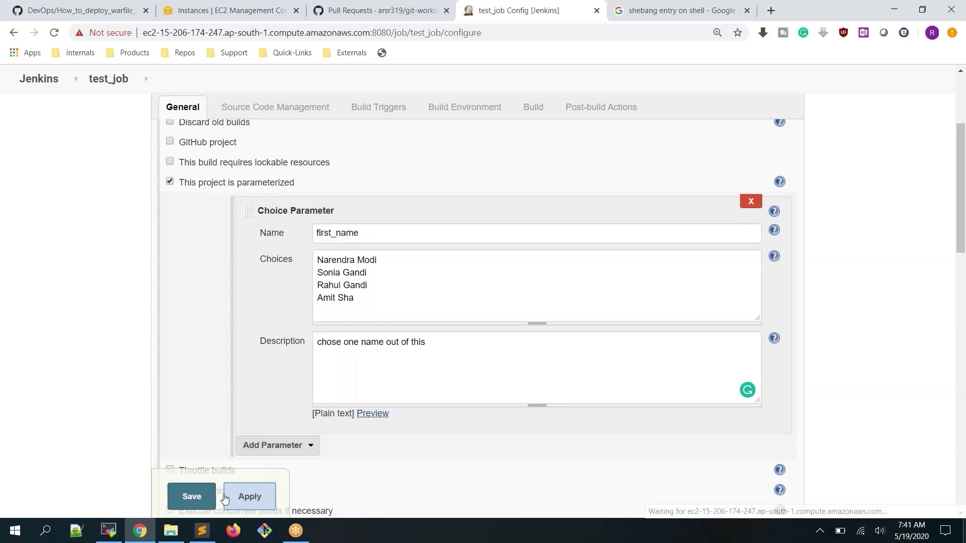
click(192, 497)
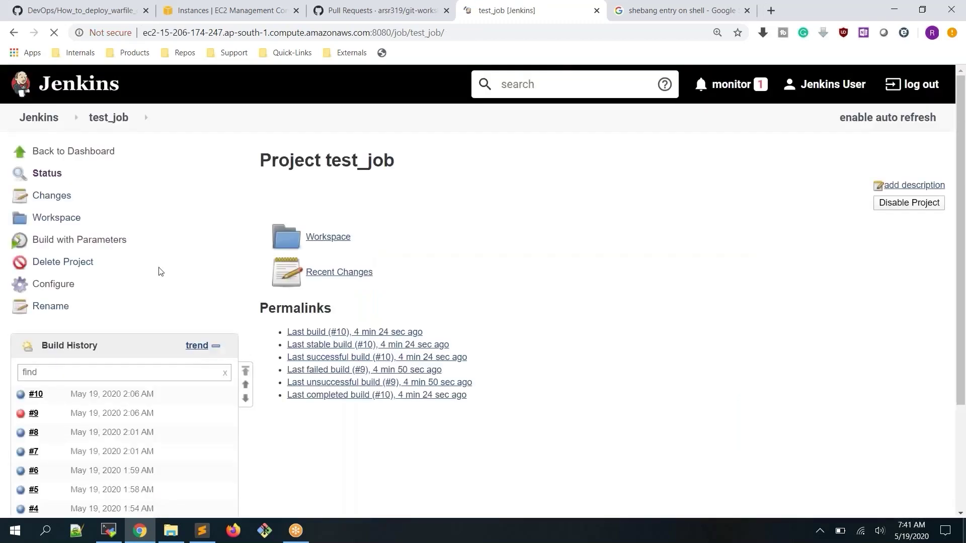
Build test_job with the third first_name choice and view build #11's console output
click(82, 245)
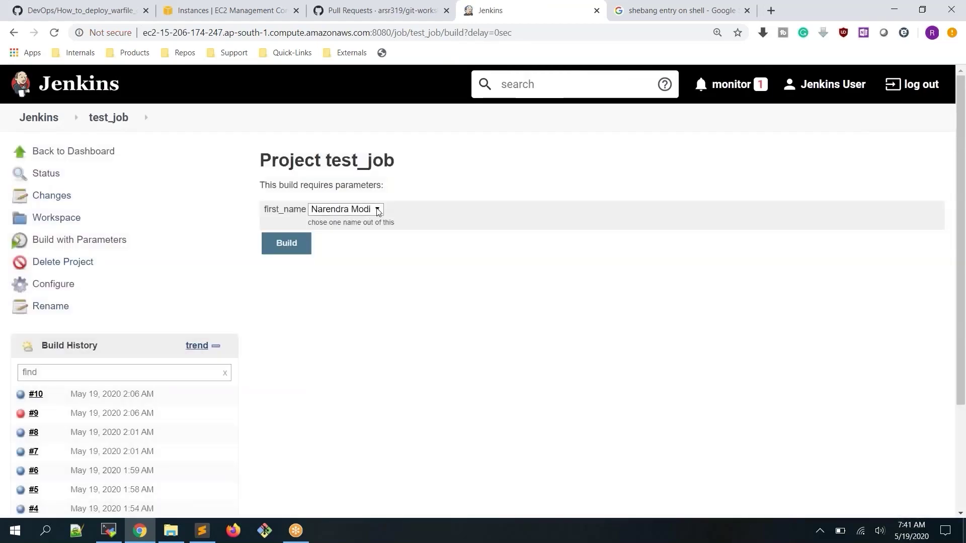
click(378, 212)
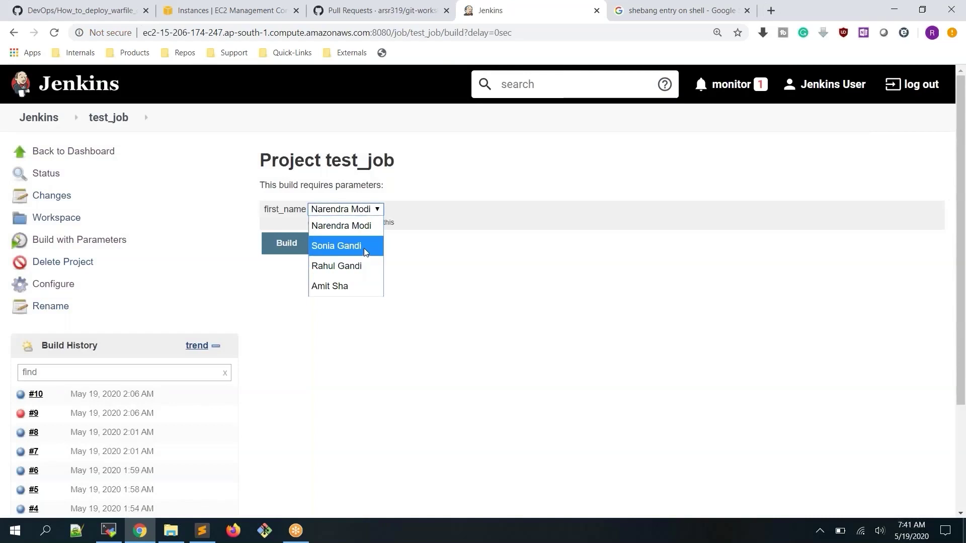
click(361, 262)
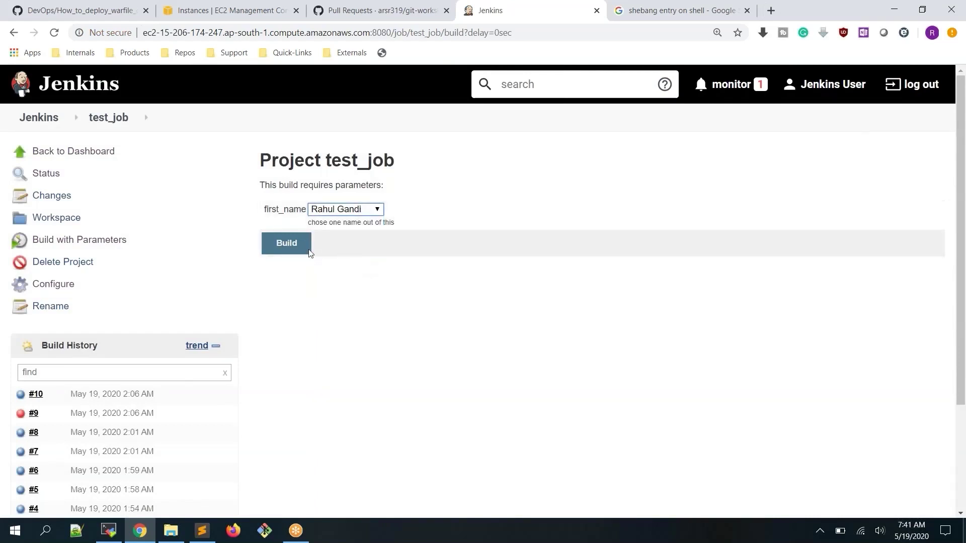
click(286, 245)
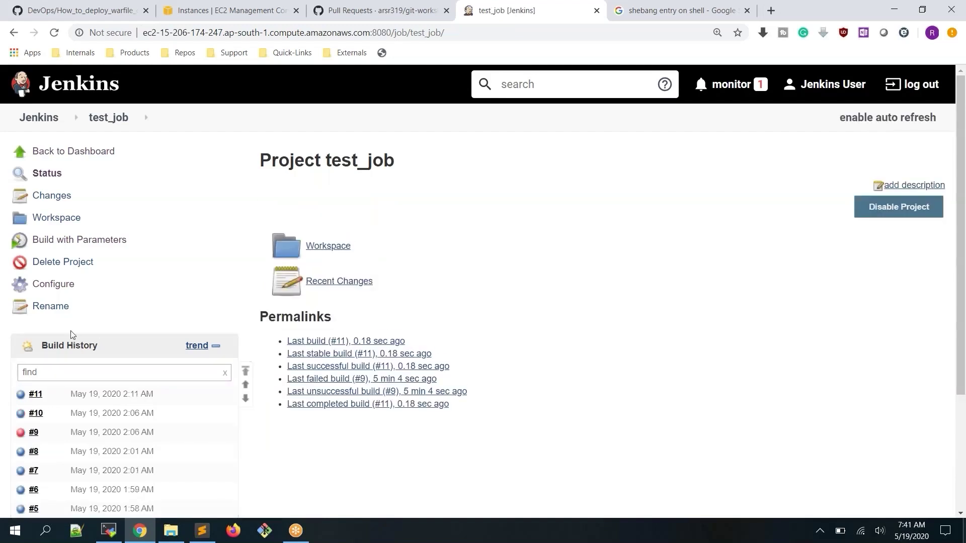
click(19, 401)
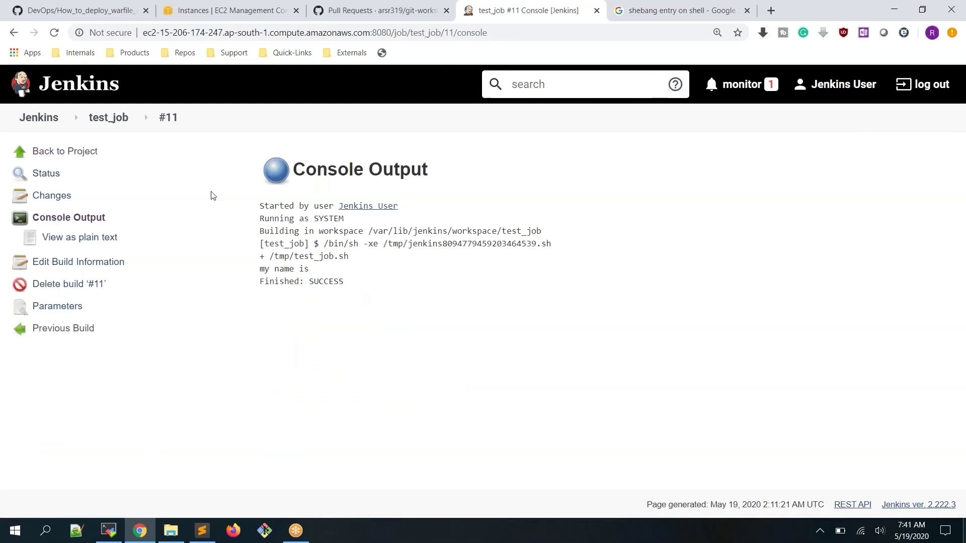
Rebuild with the third first_name choice and open build #12's console, which prints no name
click(116, 123)
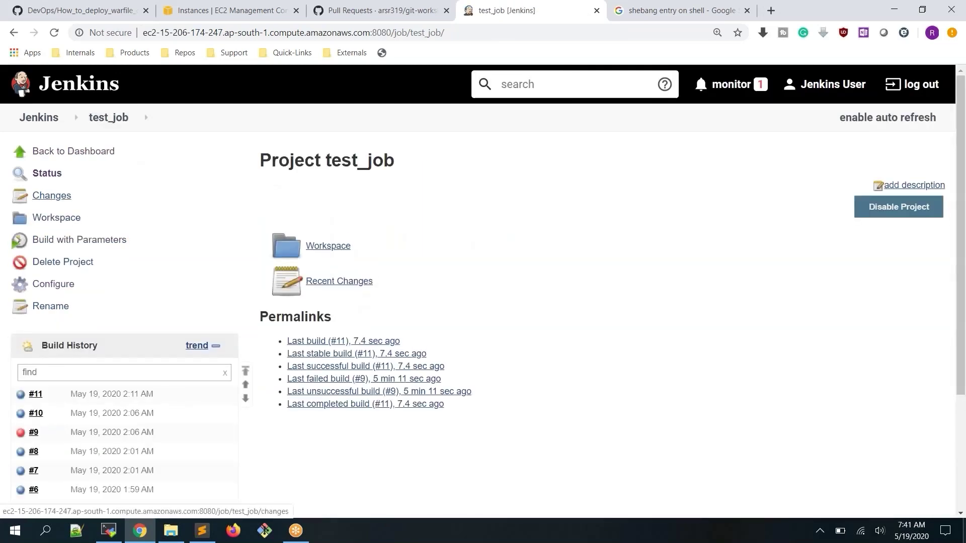
click(65, 240)
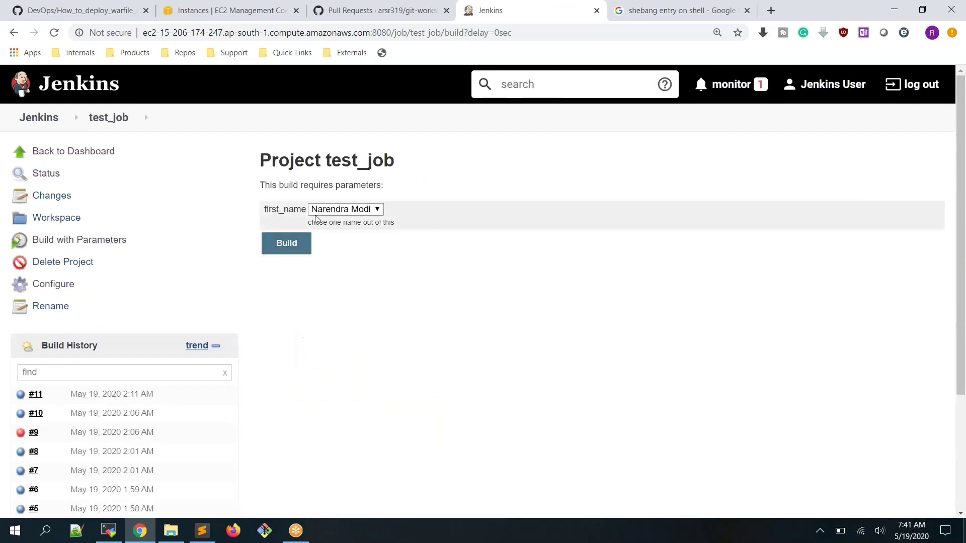
click(351, 210)
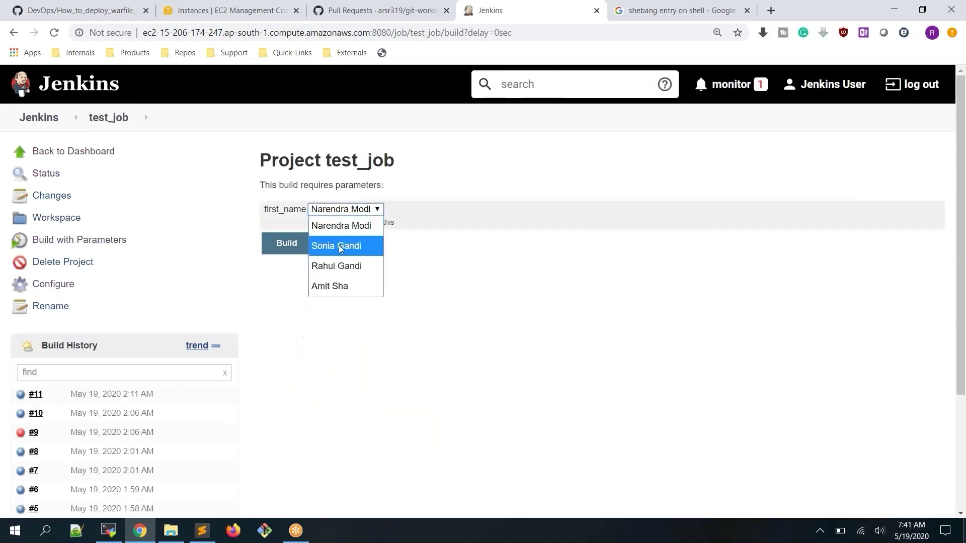
click(341, 265)
click(286, 245)
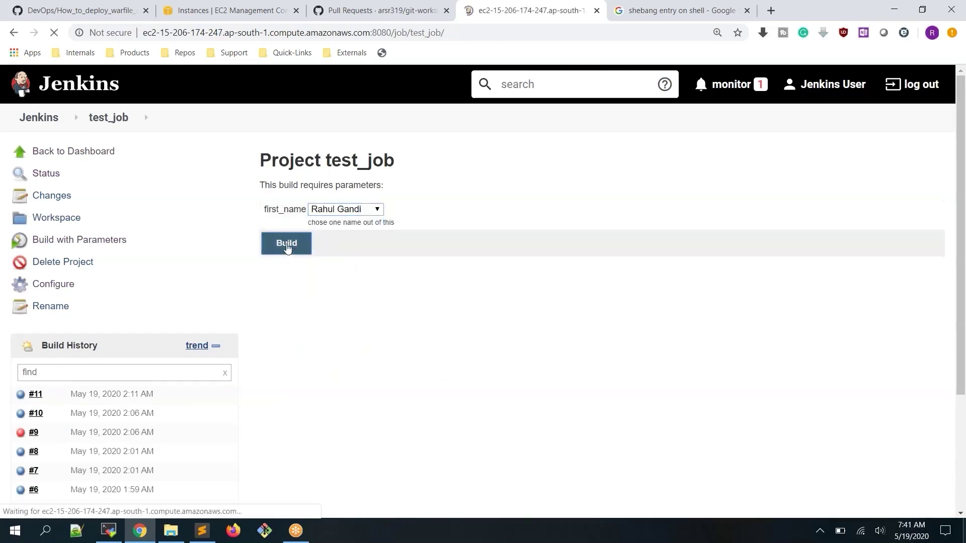
click(24, 396)
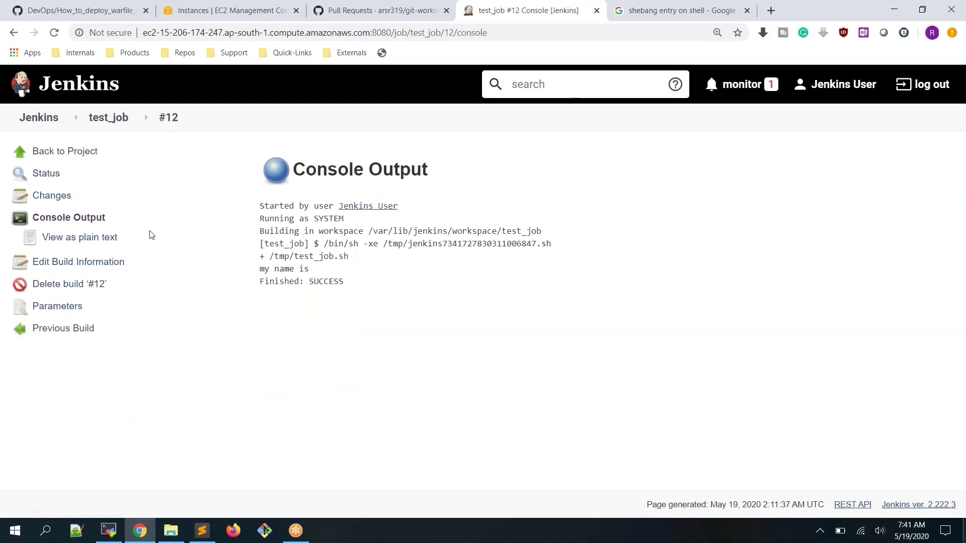
click(113, 533)
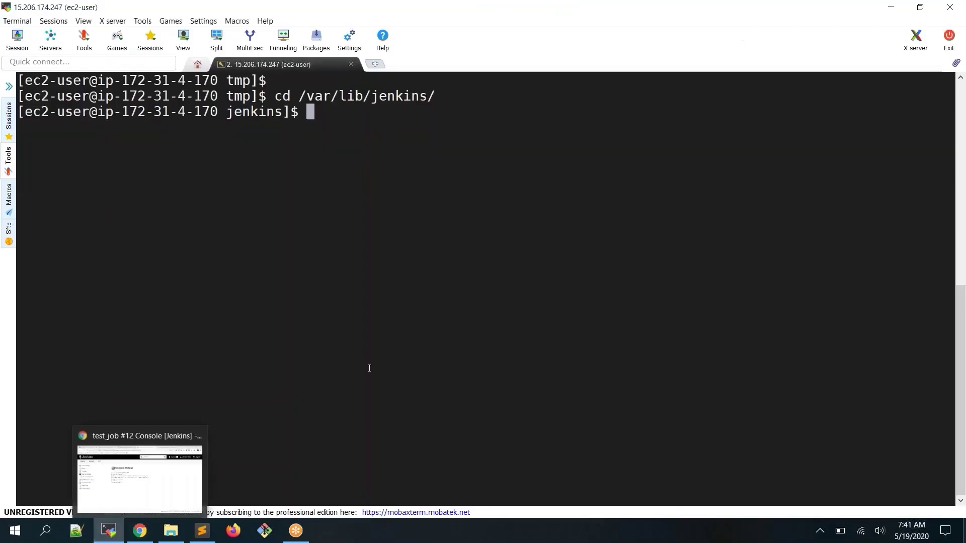
Change to /tmp, list its files, and print the contents of test_job.sh
text(cd /tmp)
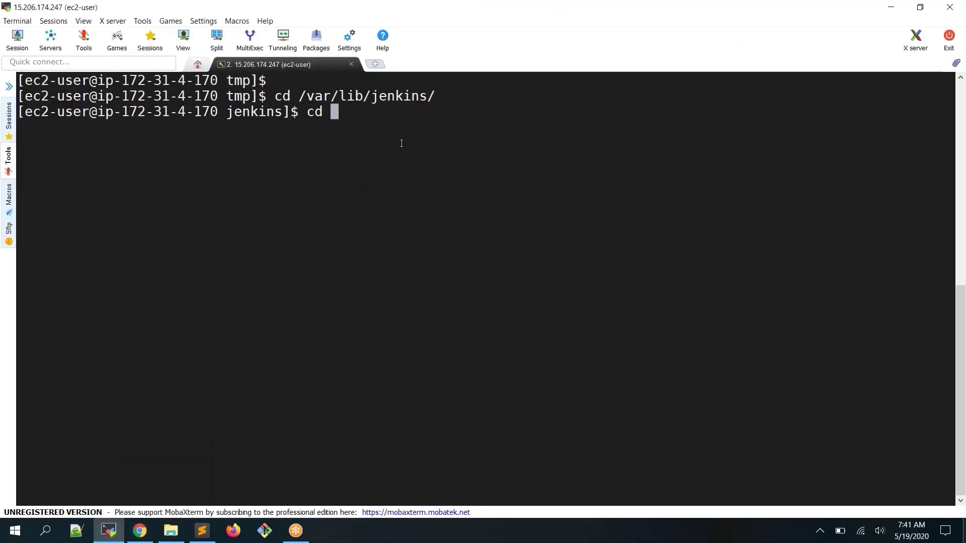
key(Return)
text(ls)
key(Return)
text(cat t)
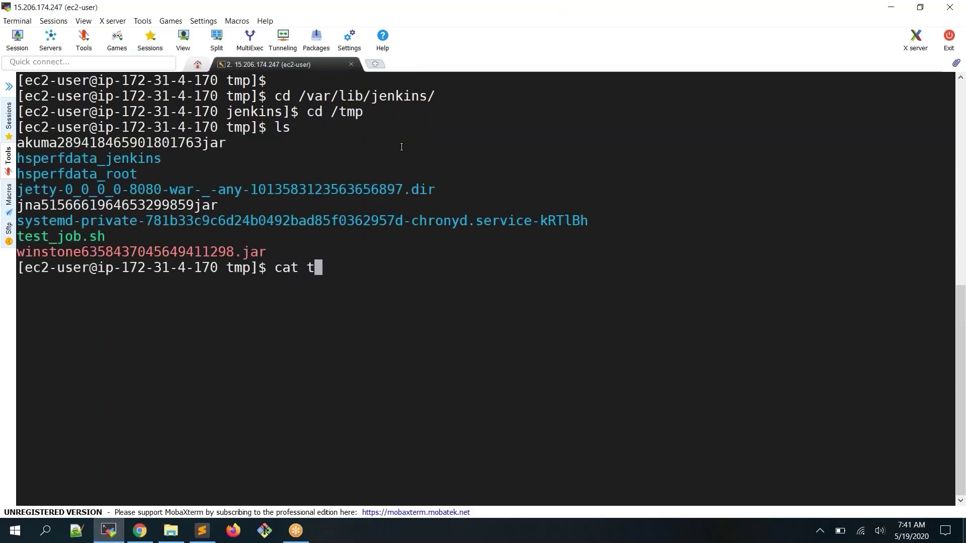
key(Tab)
key(Return)
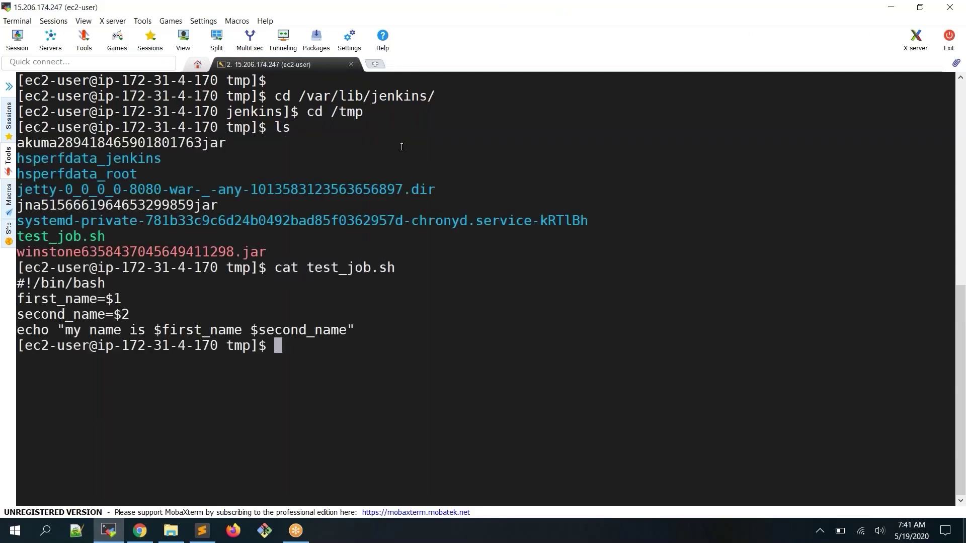
Edit test_job.sh in vi to delete the first_name and second_name lines, then save it
double_click(323, 269)
key(ctrl+c)
text(vi)
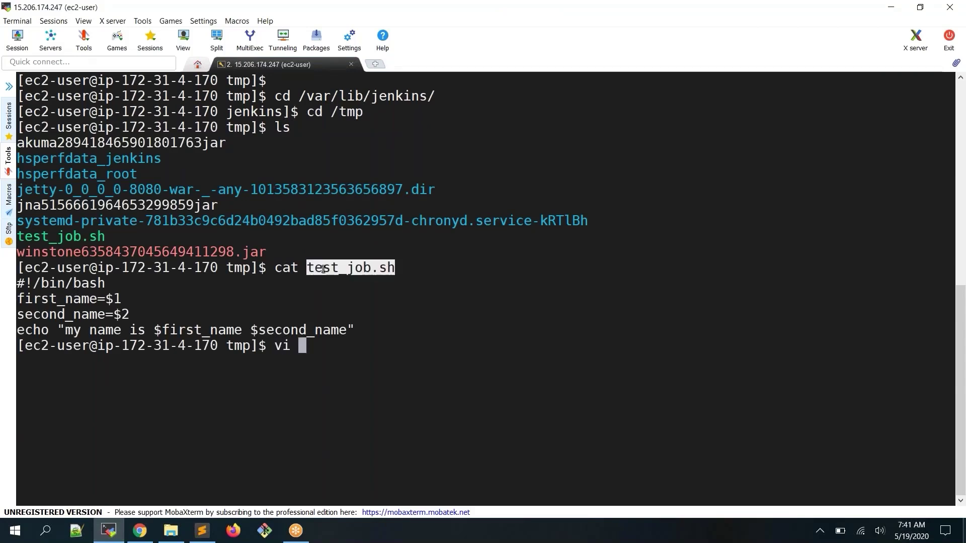
right_click(323, 269)
key(Return)
key(j)
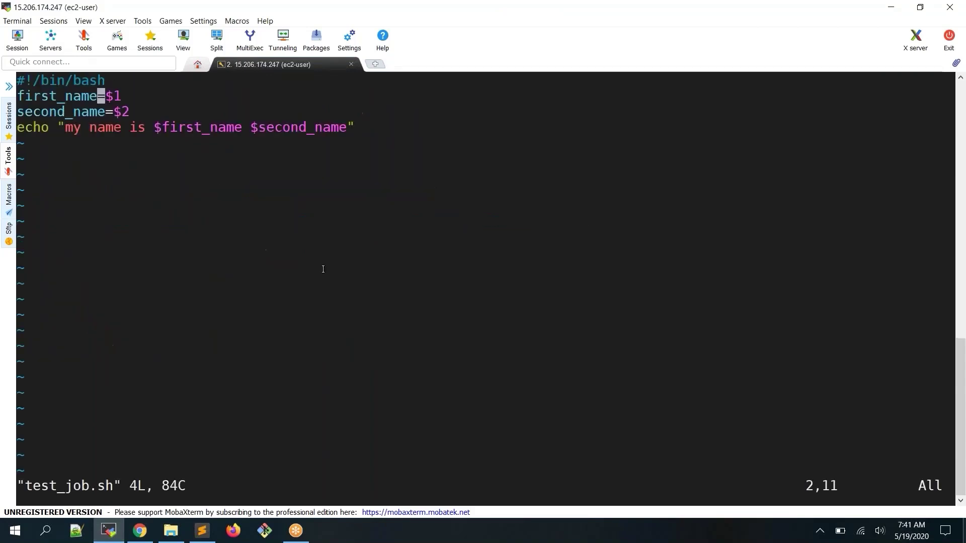
key(d)
key(d)
key(d)
key(d)
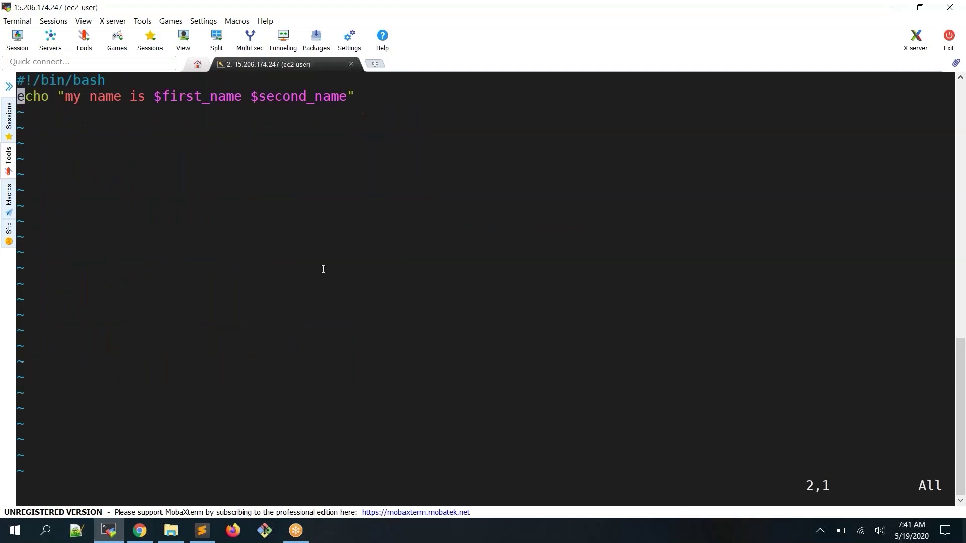
text(:wq)
key(Return)
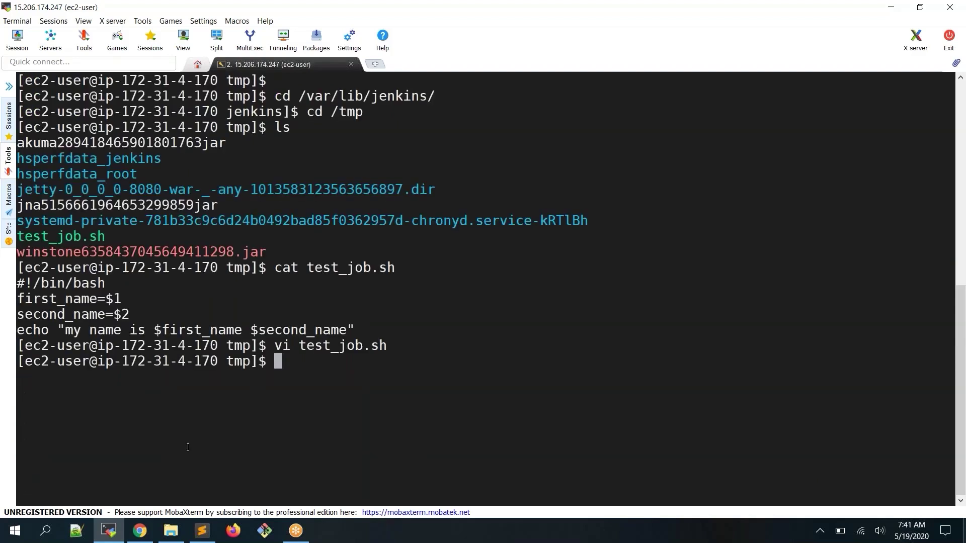
click(139, 530)
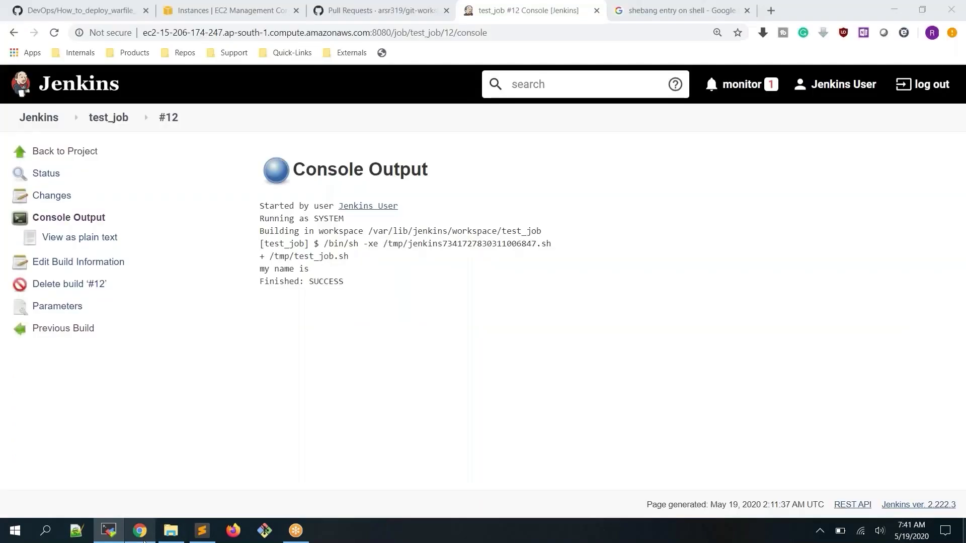
Rebuild test_job with the third first_name choice as build #13
click(104, 118)
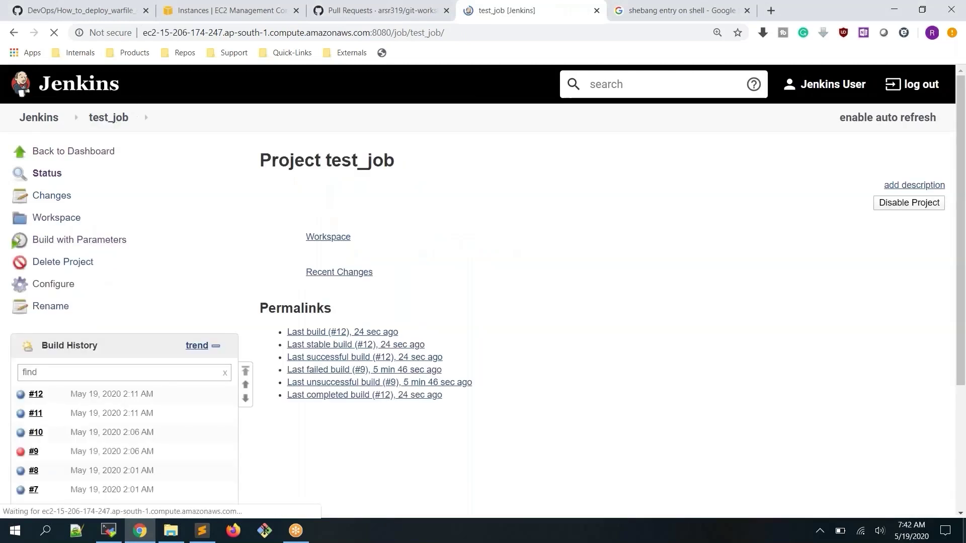
click(79, 240)
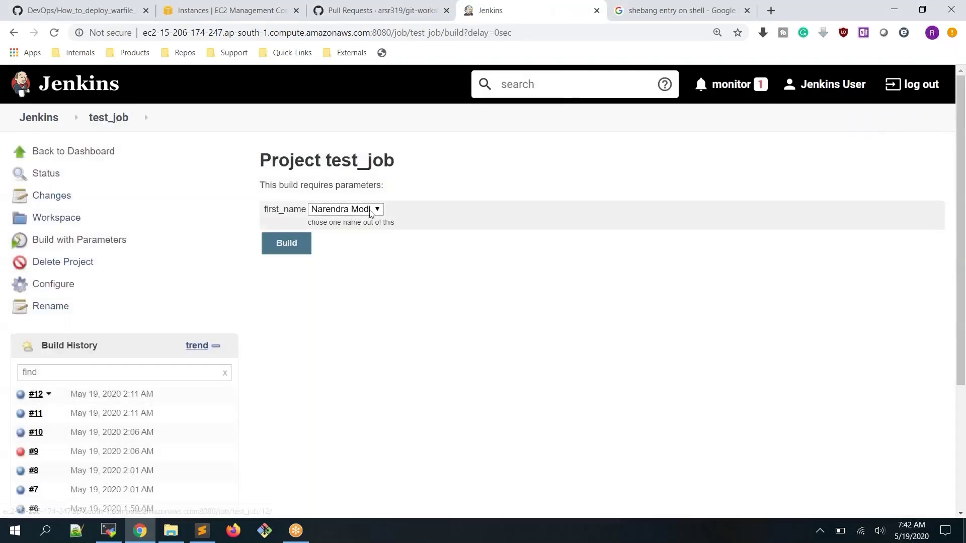
click(346, 209)
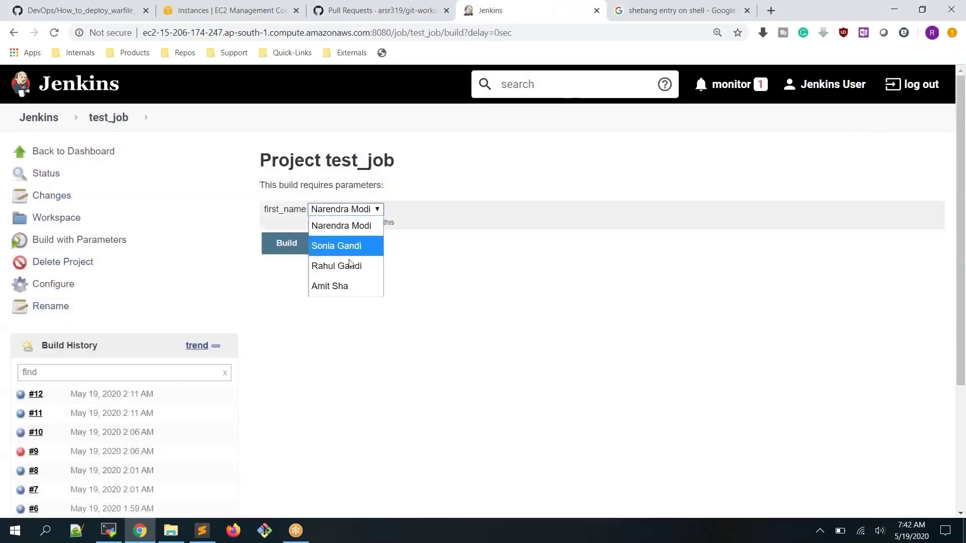
click(351, 265)
click(287, 243)
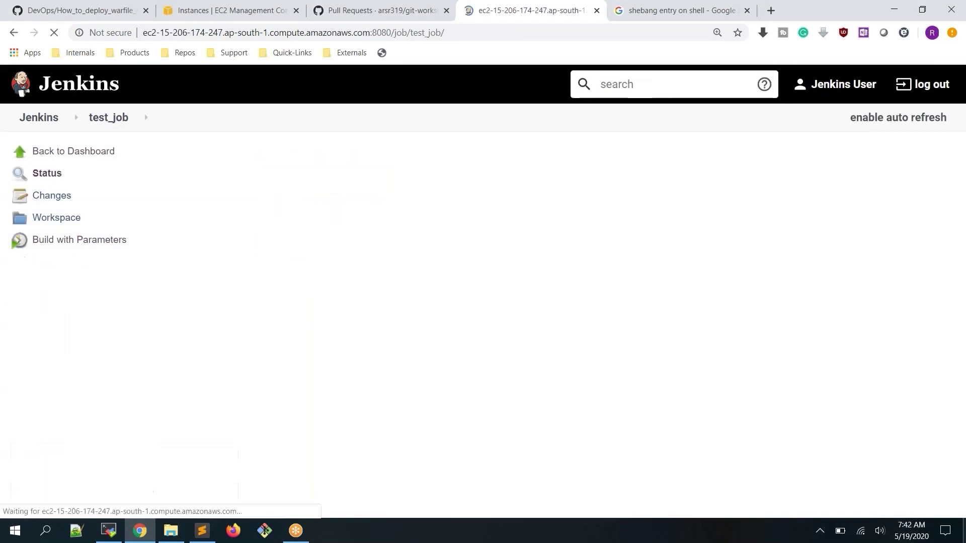
Open build #13's console output and highlight the 'my name is' line with the printed name
click(32, 395)
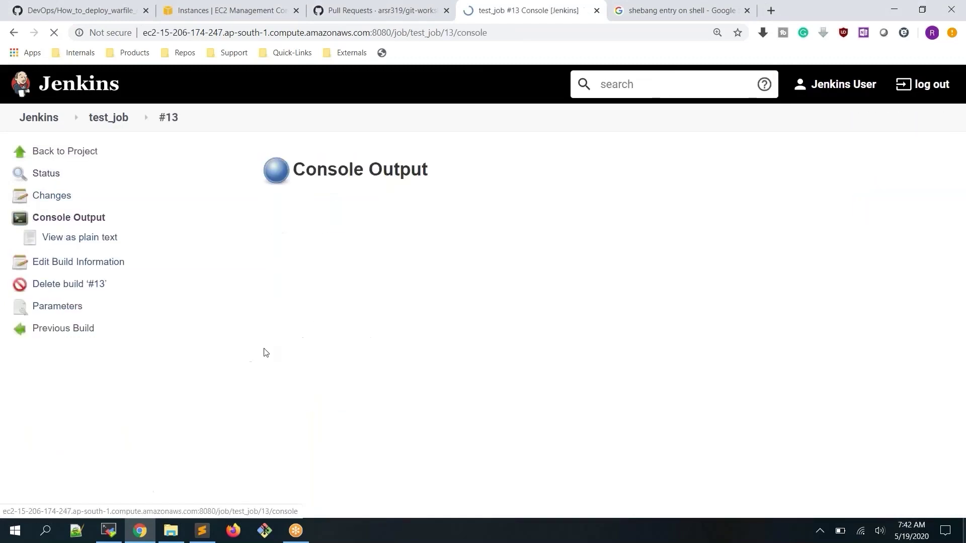
drag(259, 268, 372, 272)
click(362, 272)
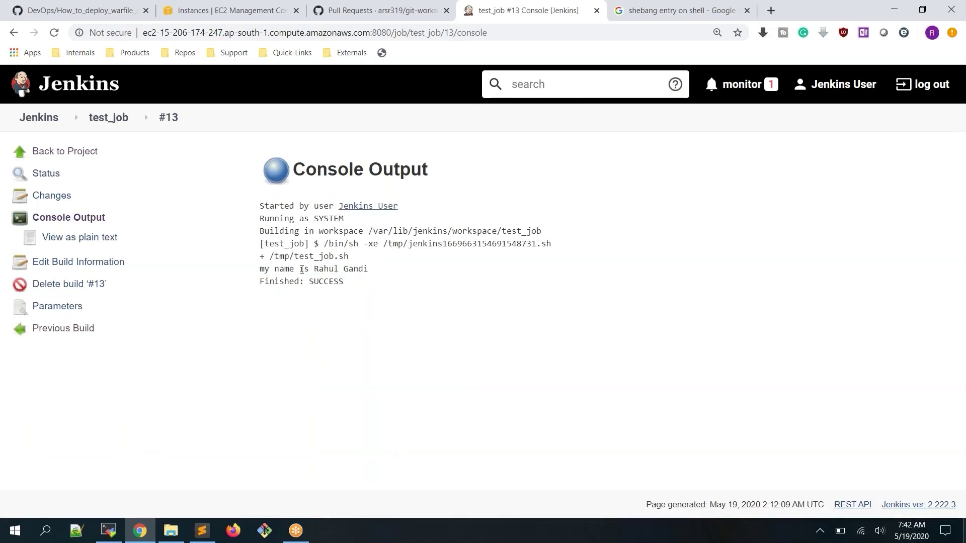
drag(316, 272, 374, 273)
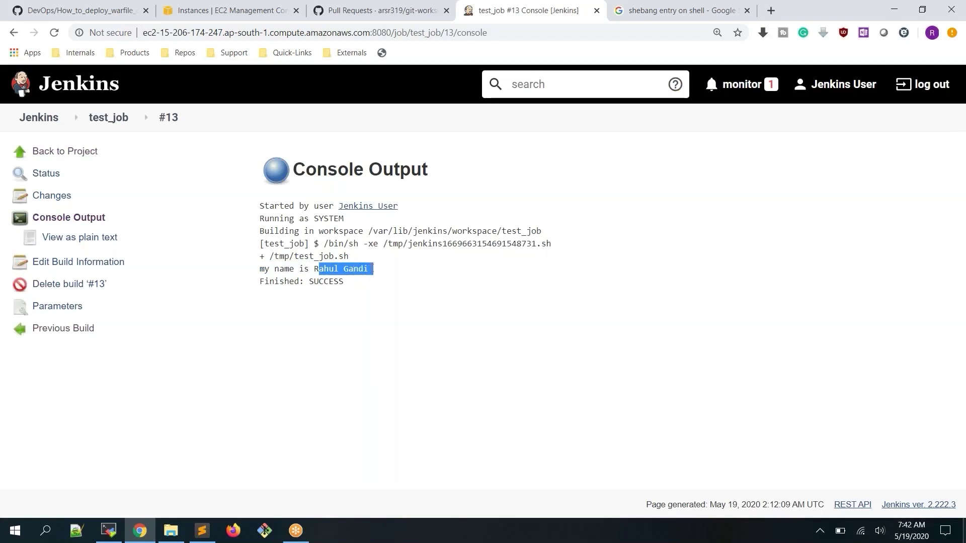
click(379, 280)
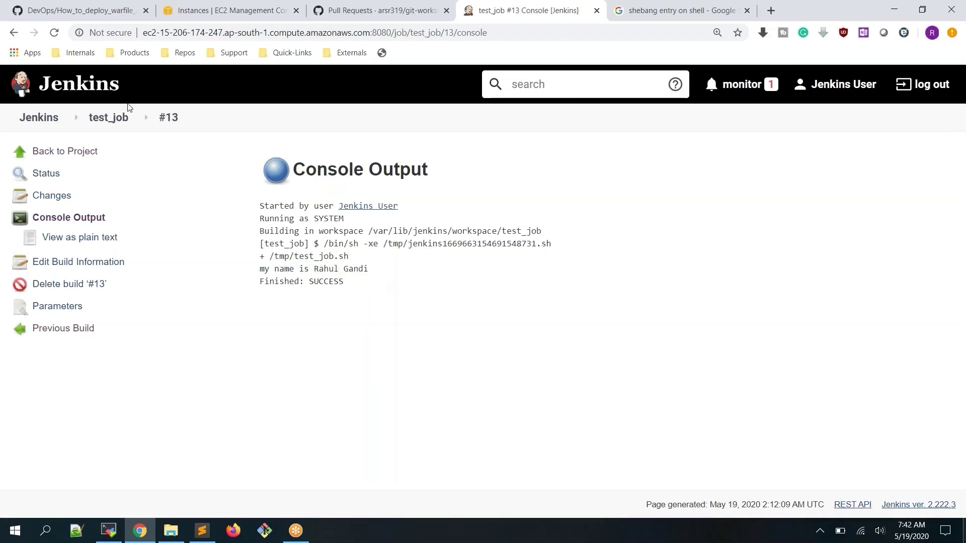
In the test_job configuration, add a Credentials Parameter and then remove it
click(118, 117)
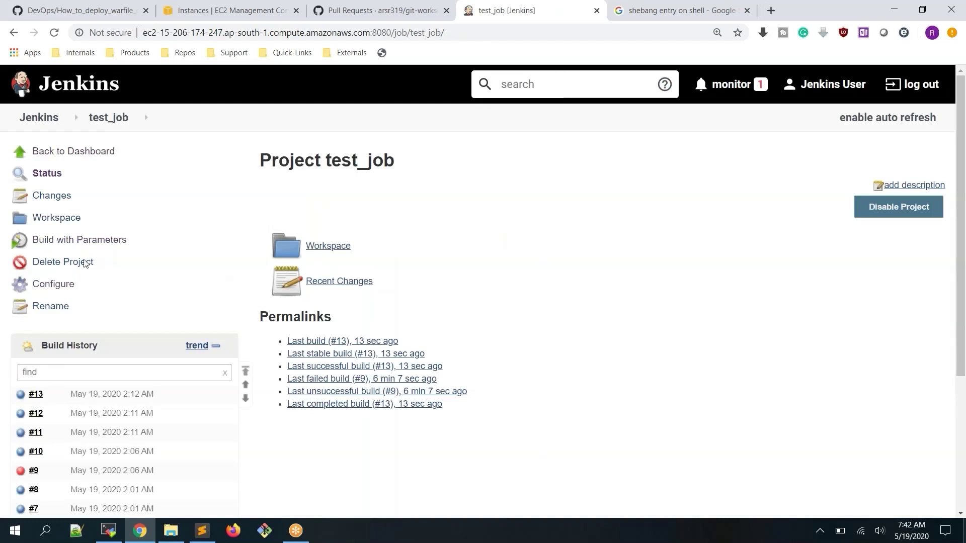
click(67, 284)
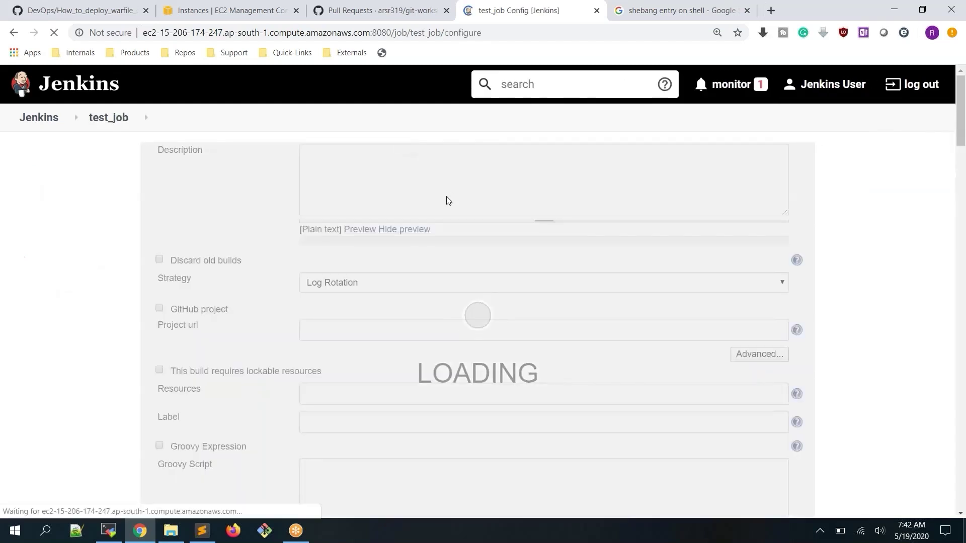
scroll(448, 196, down, 5)
click(311, 299)
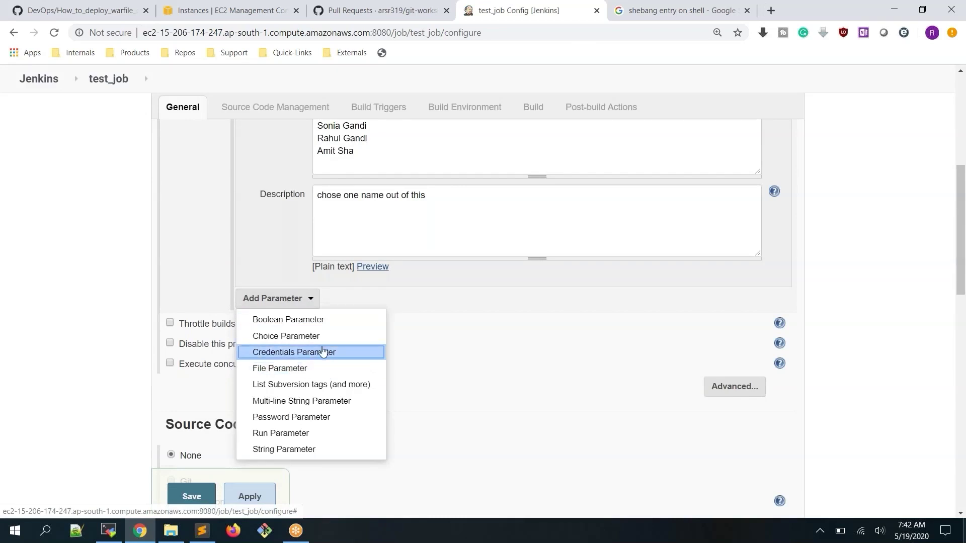
click(324, 353)
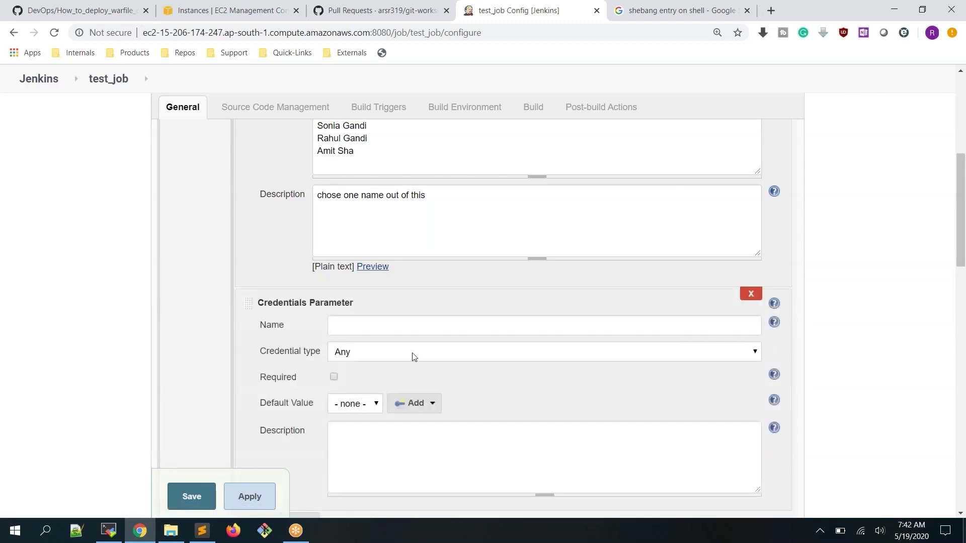
click(751, 297)
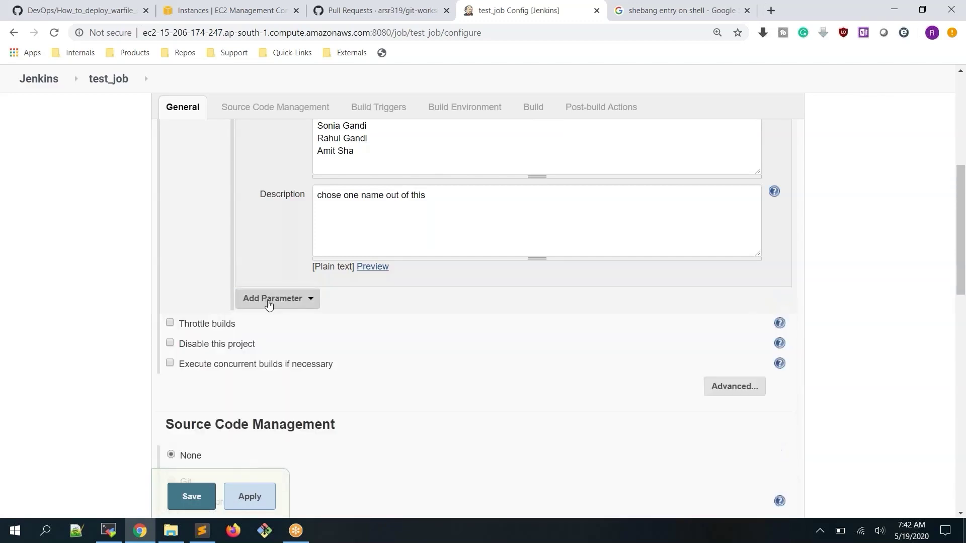
Browse the parameter type list without adding anything, then head back to test_job
click(269, 300)
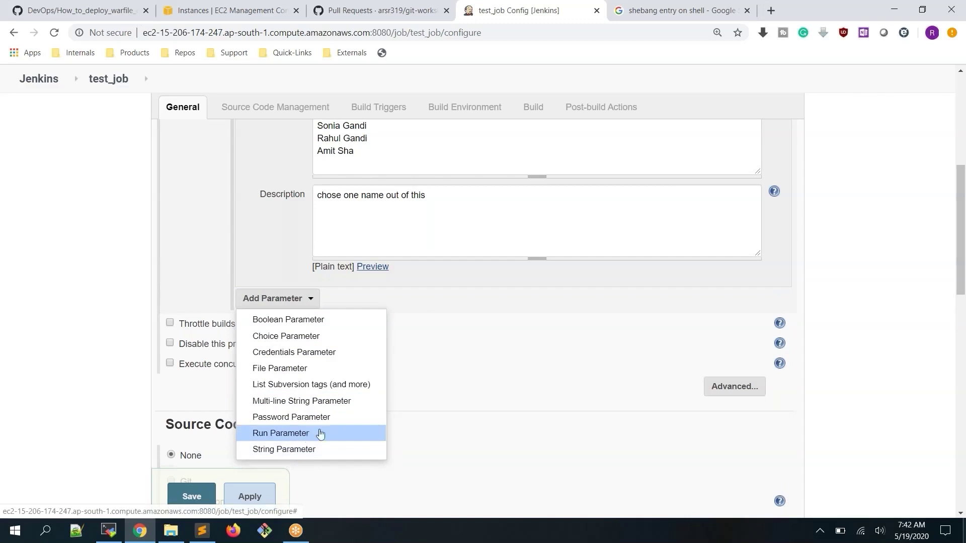
click(182, 259)
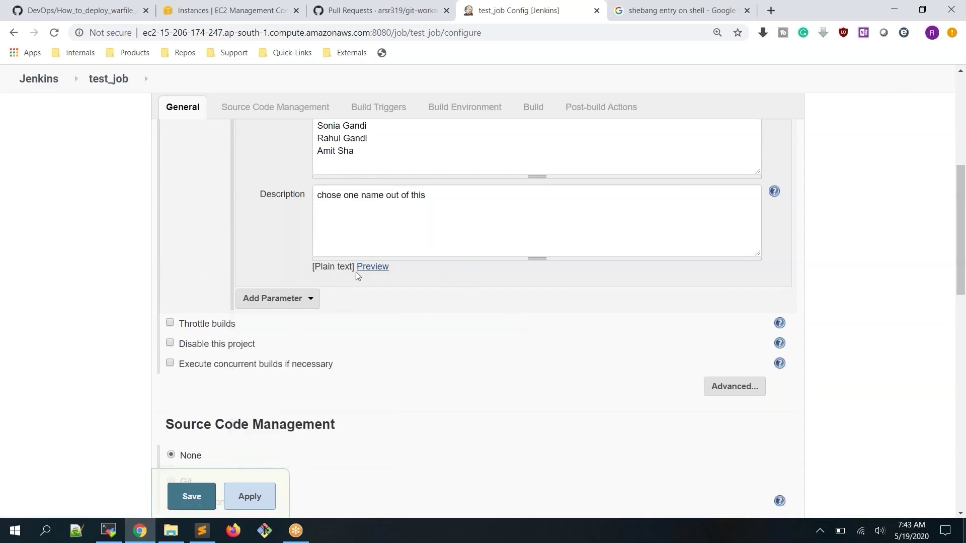
scroll(560, 254, up, 1)
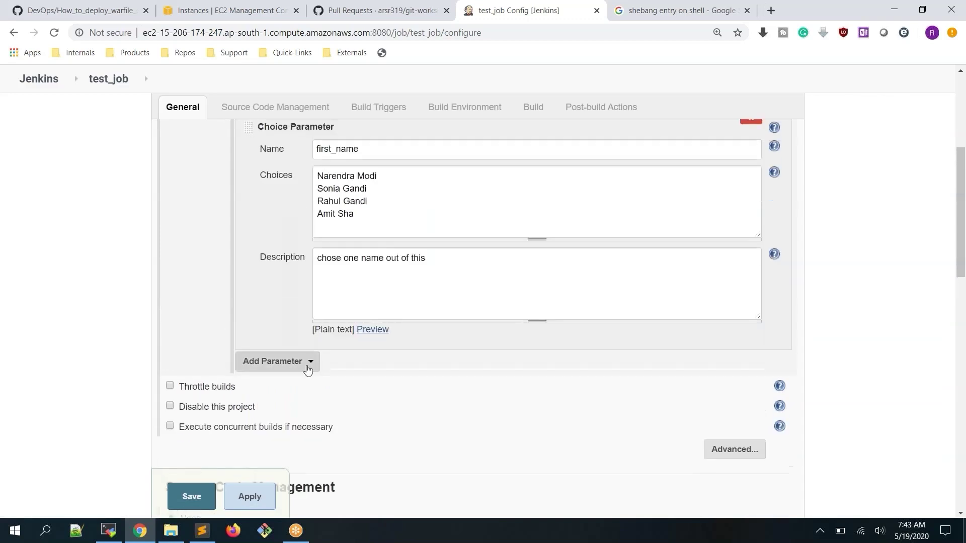
click(306, 365)
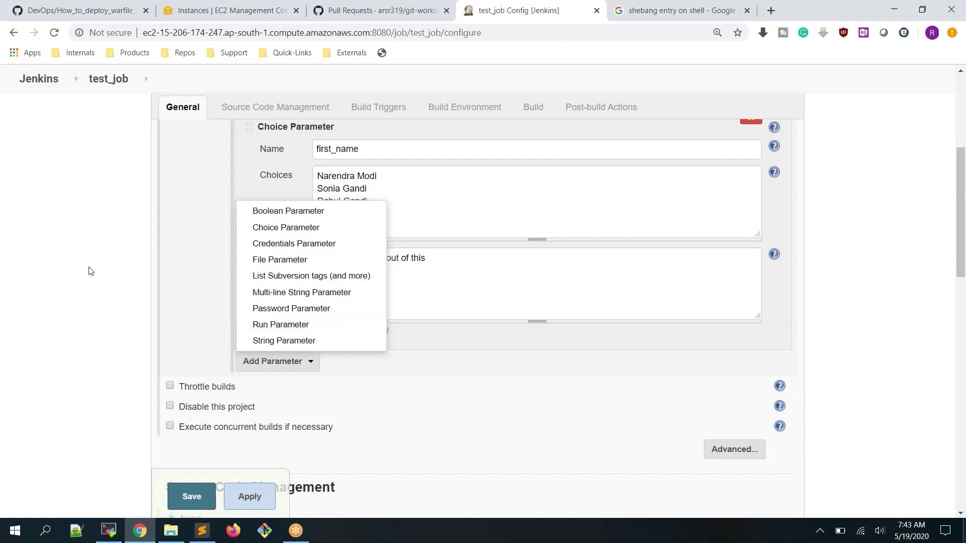
click(55, 249)
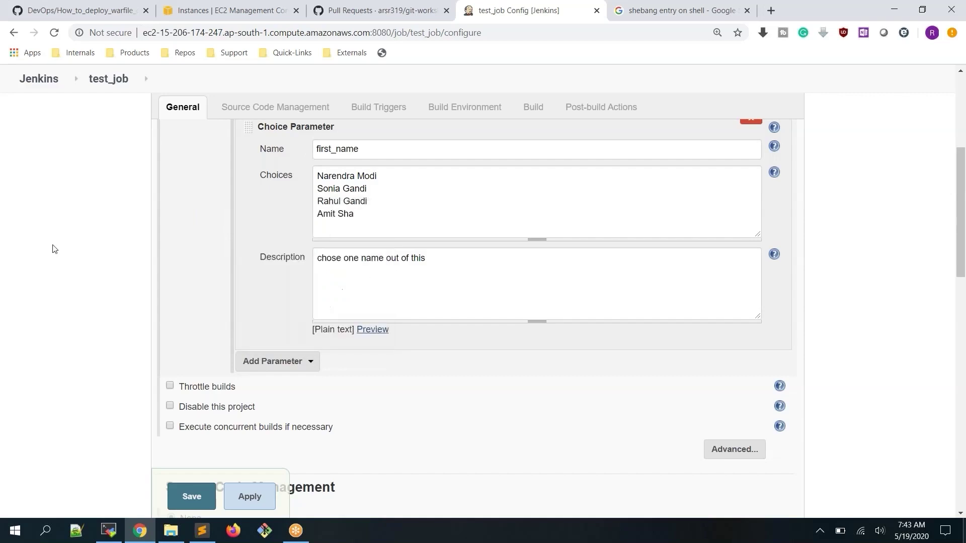
click(95, 80)
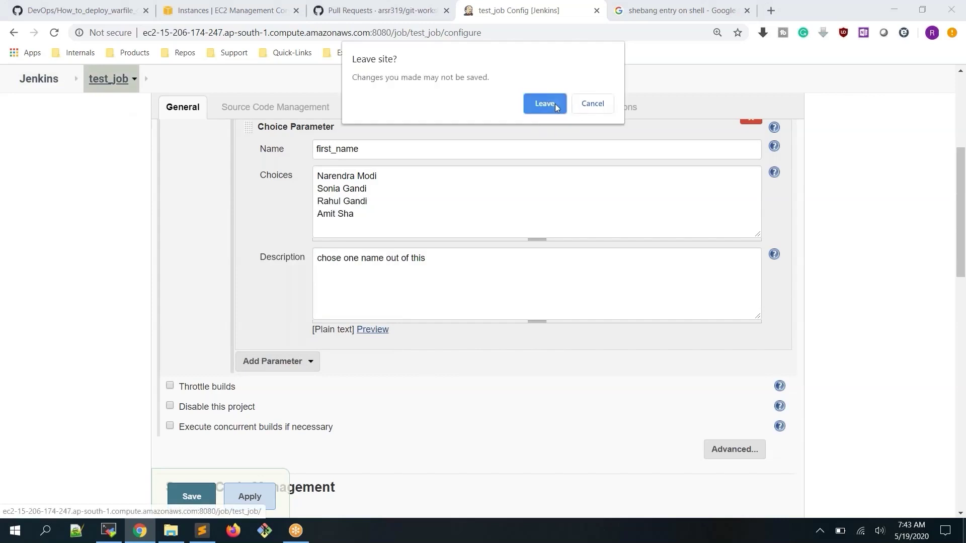
Leave the configuration, open the Rename page keeping the name test_job, and open build #13's menu
click(554, 104)
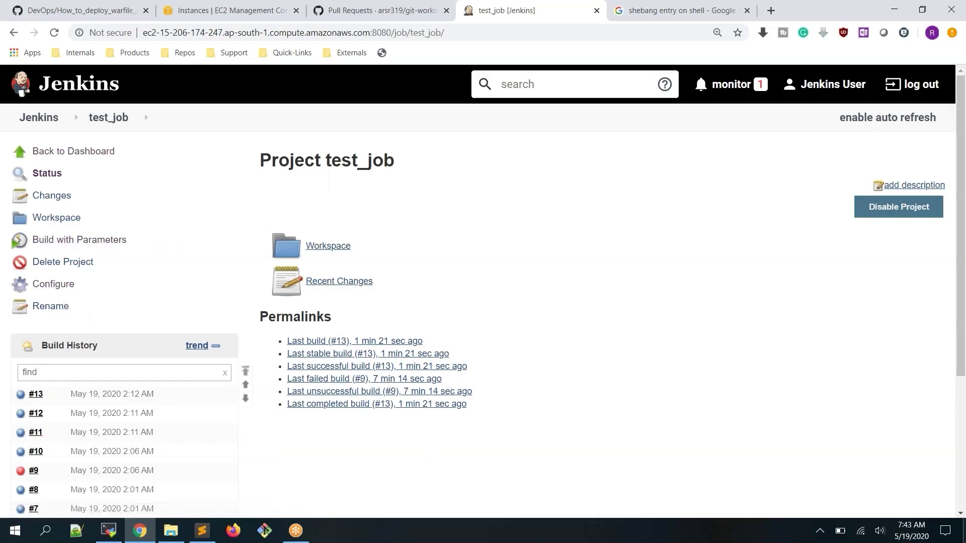
click(64, 308)
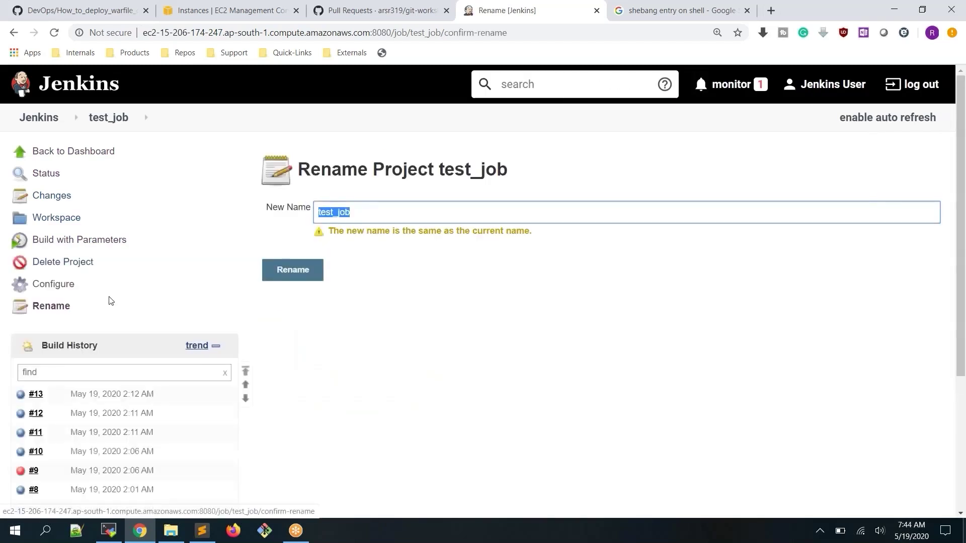
click(367, 339)
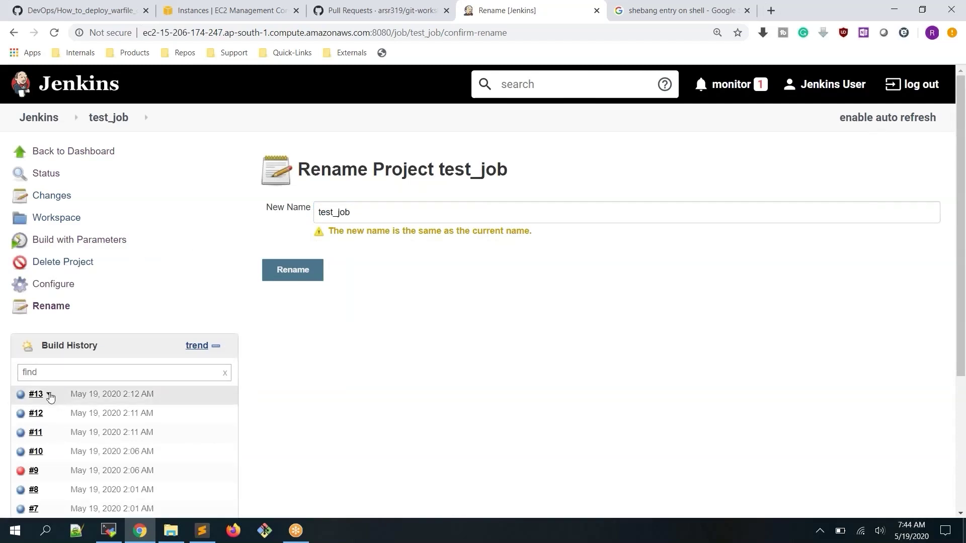
click(50, 396)
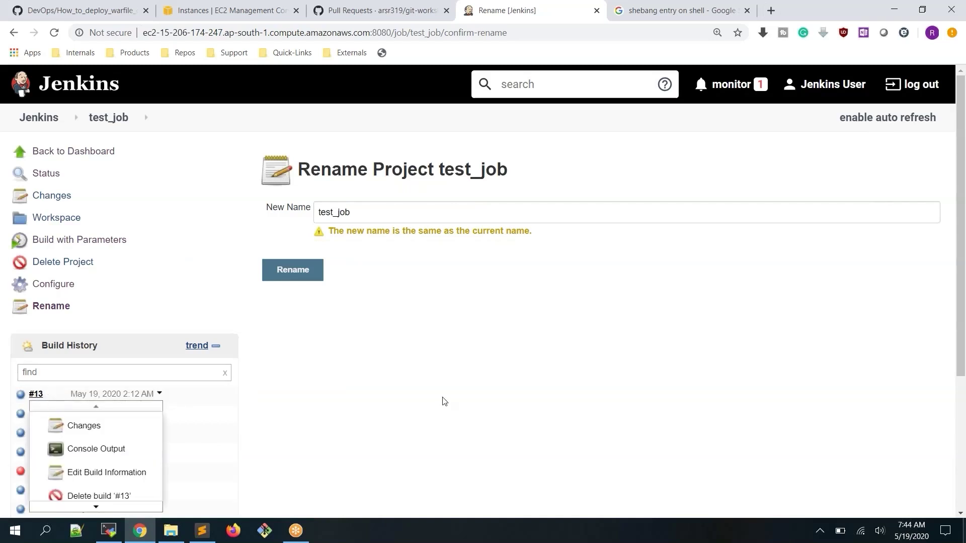
scroll(433, 387, down, 2)
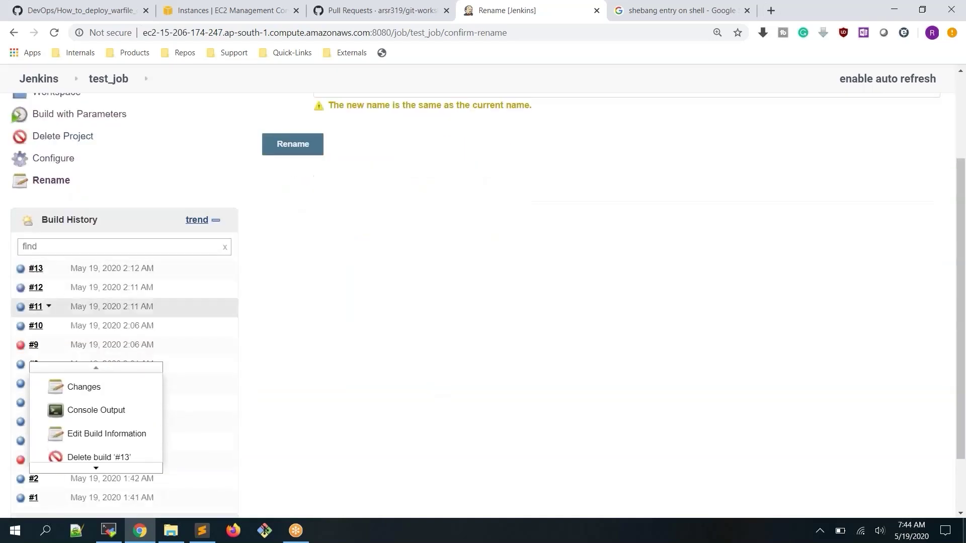
scroll(332, 352, down, 2)
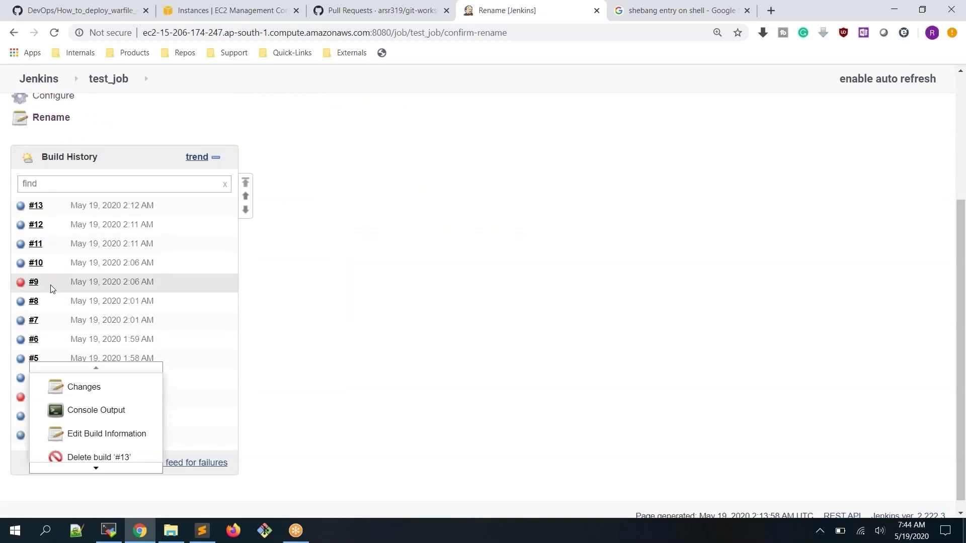
Delete build #9 from the test_job history
click(44, 284)
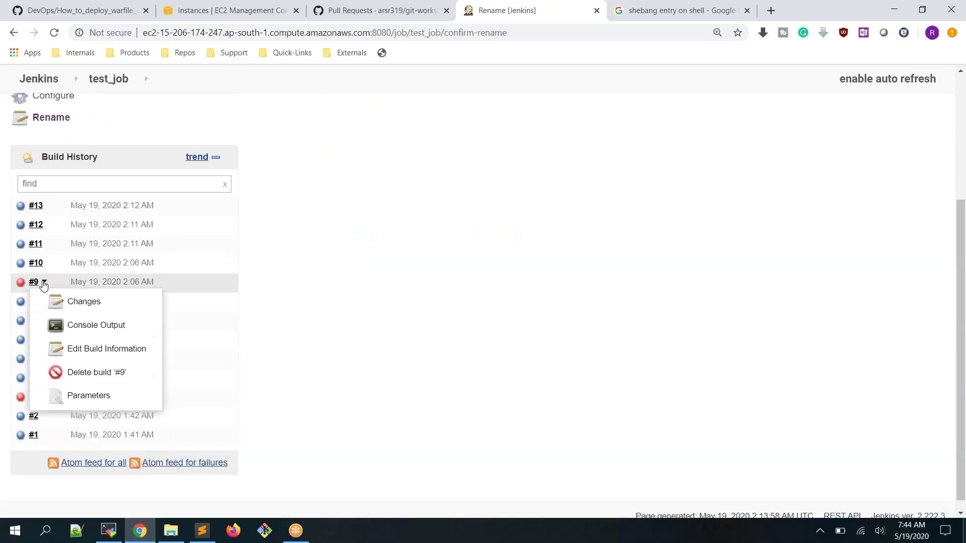
click(89, 375)
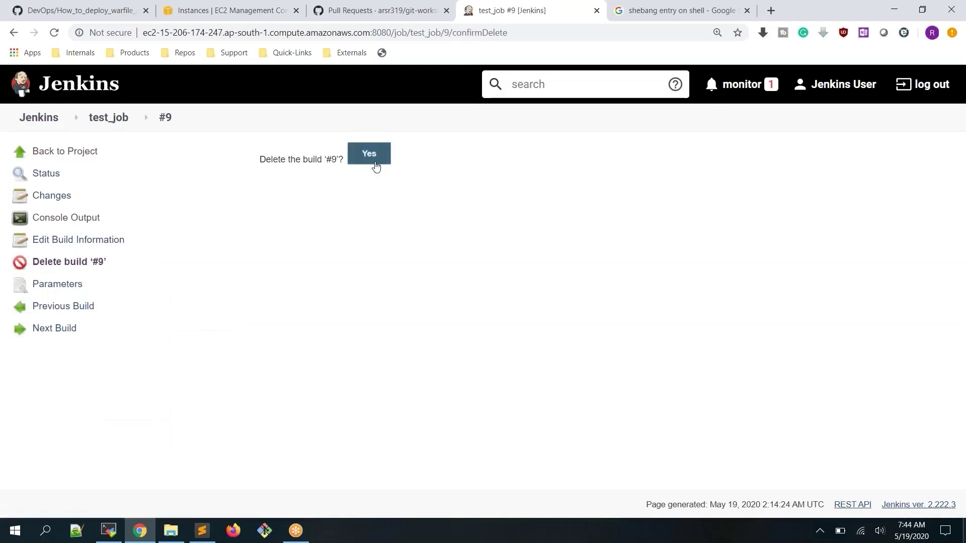
click(372, 154)
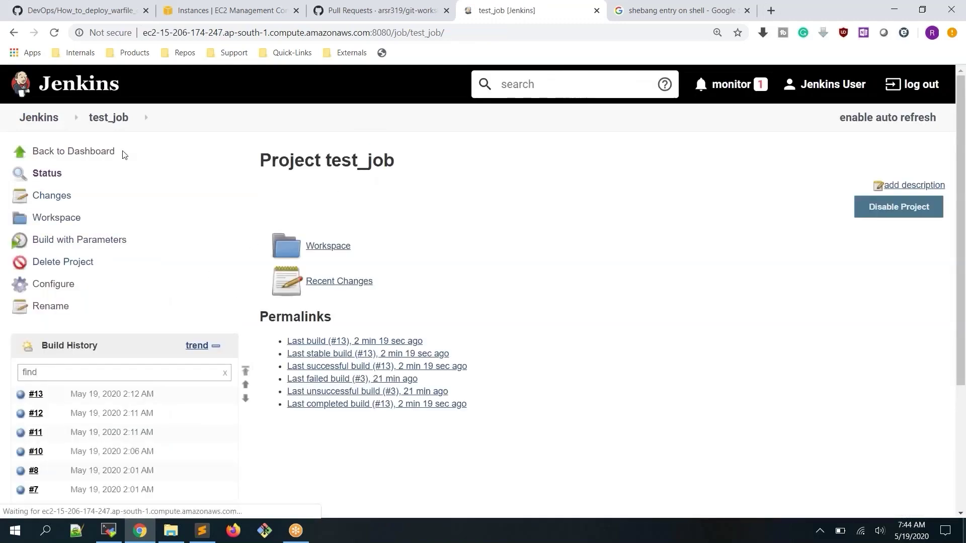
scroll(125, 154, down, 2)
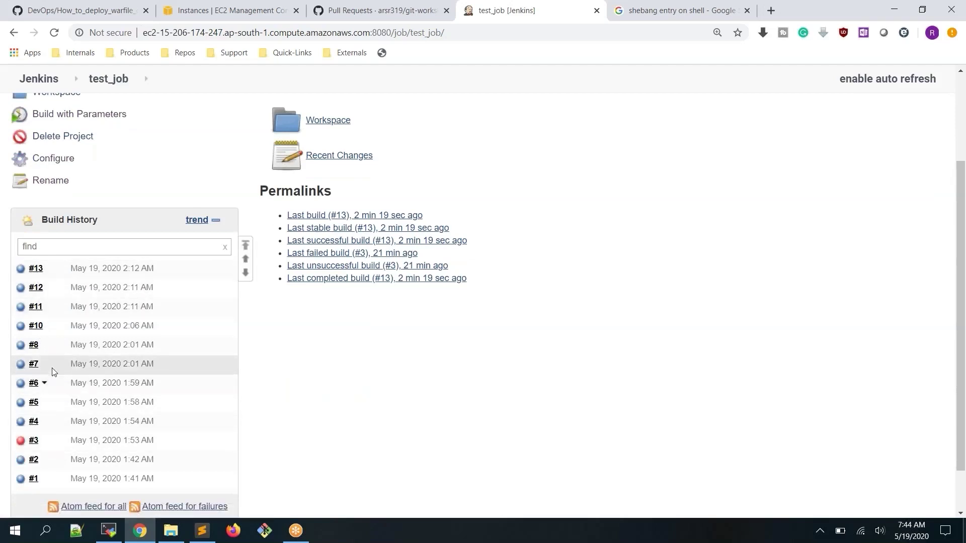
scroll(53, 370, up, 3)
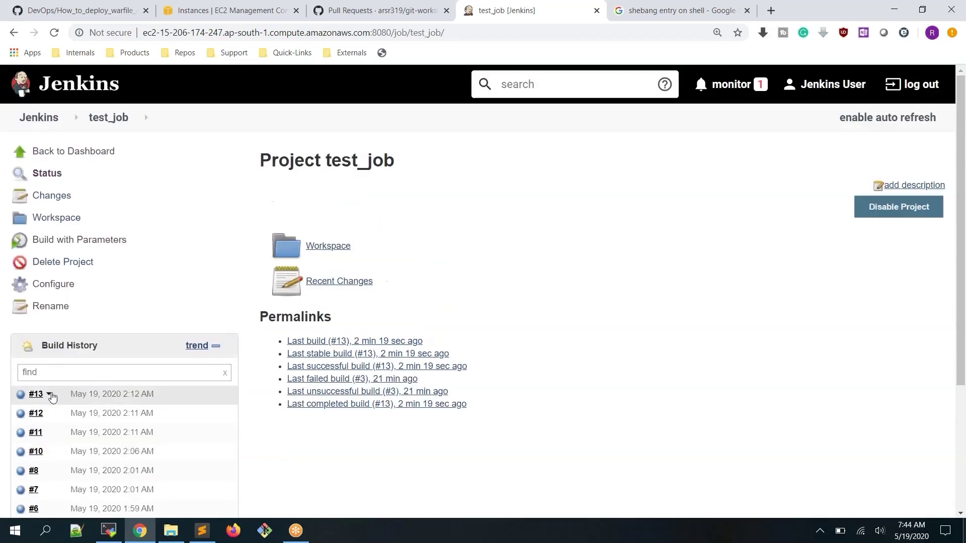
Delete build #13, leaving build #12 as the latest
click(48, 394)
scroll(89, 434, down, 2)
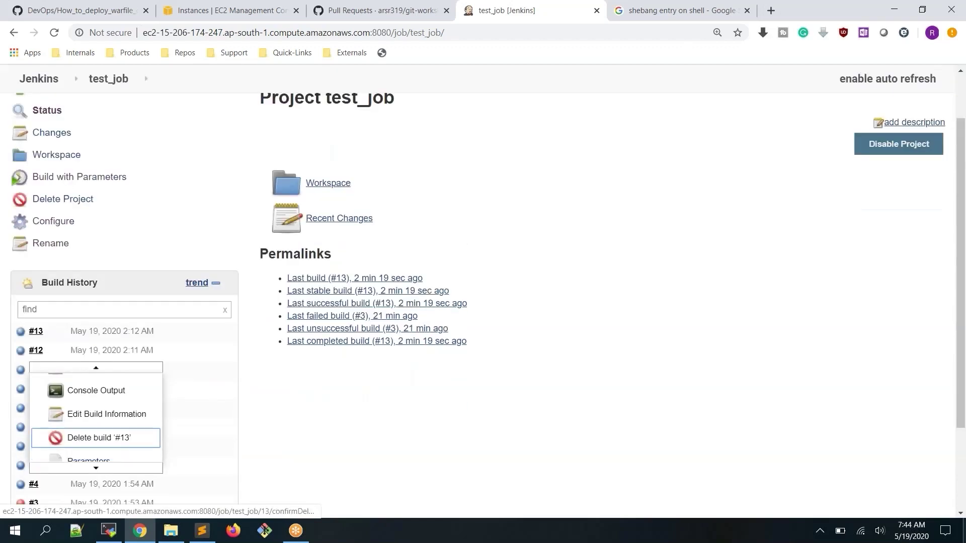
click(48, 331)
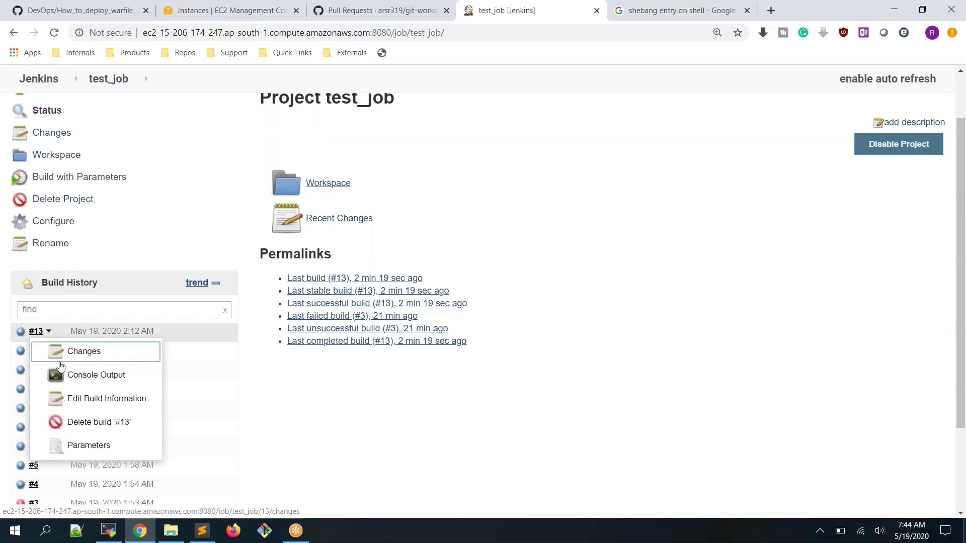
click(121, 426)
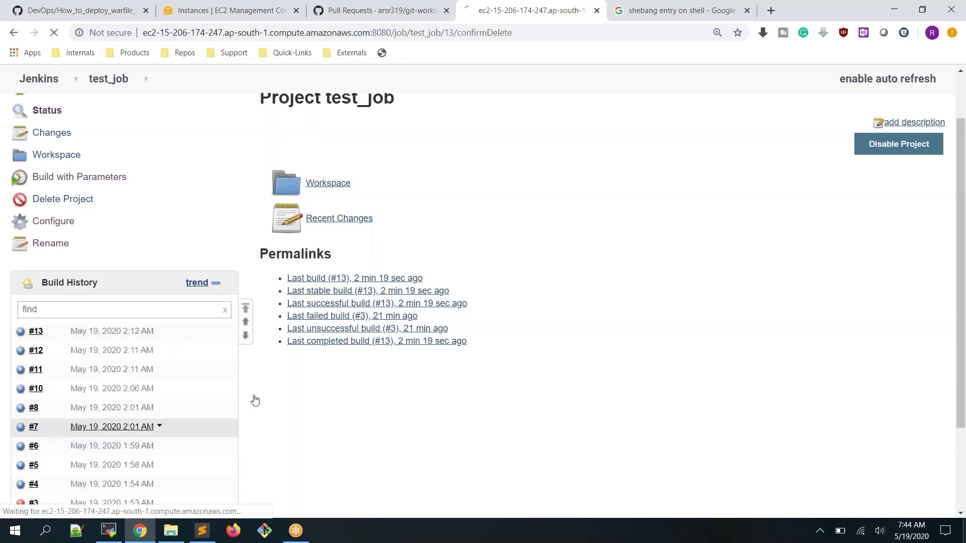
click(385, 166)
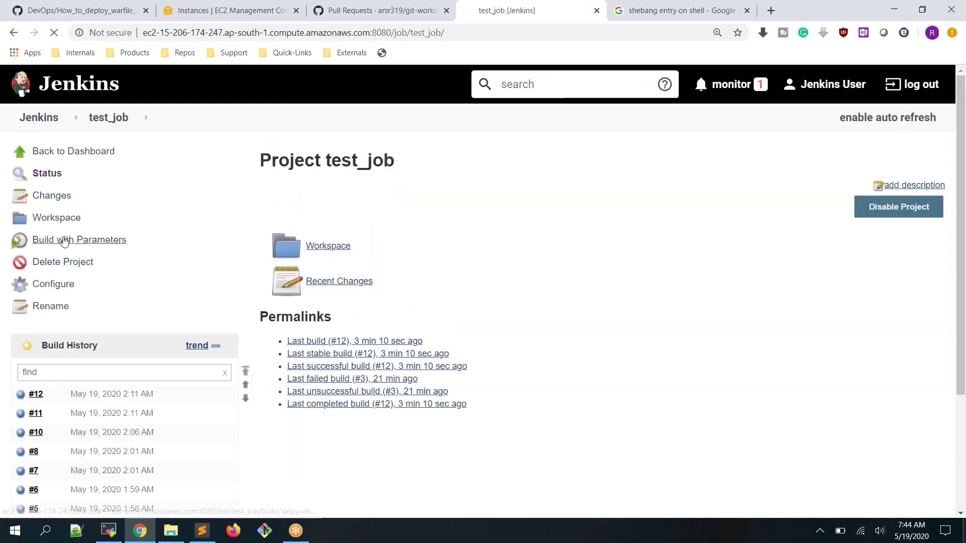
Run build #14 with first_name Narendra Modi, then open its empty workspace
click(61, 241)
click(352, 209)
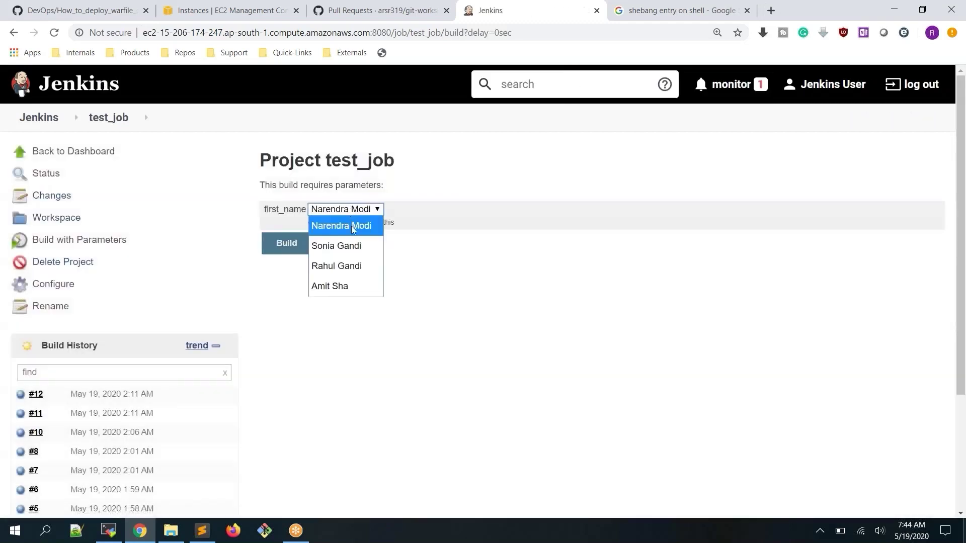
click(353, 228)
click(284, 244)
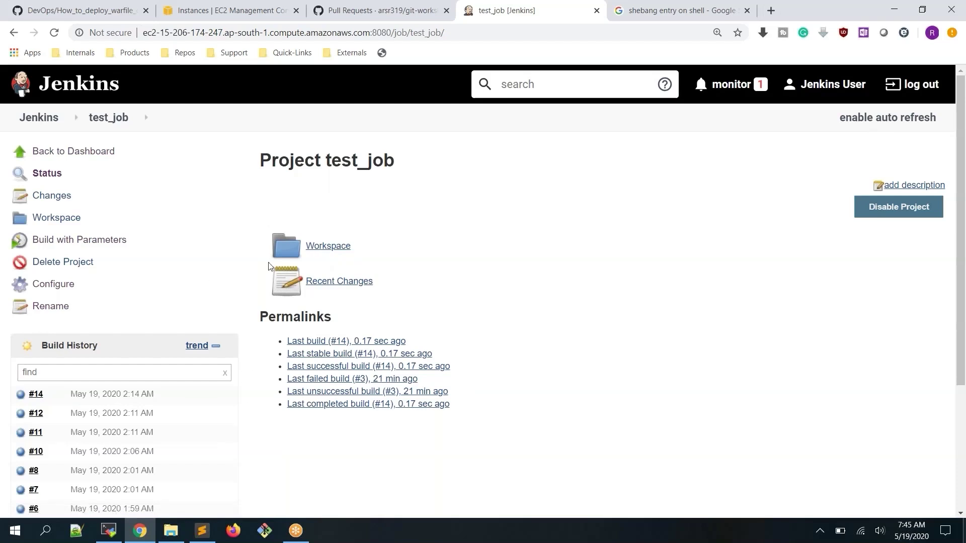
click(338, 247)
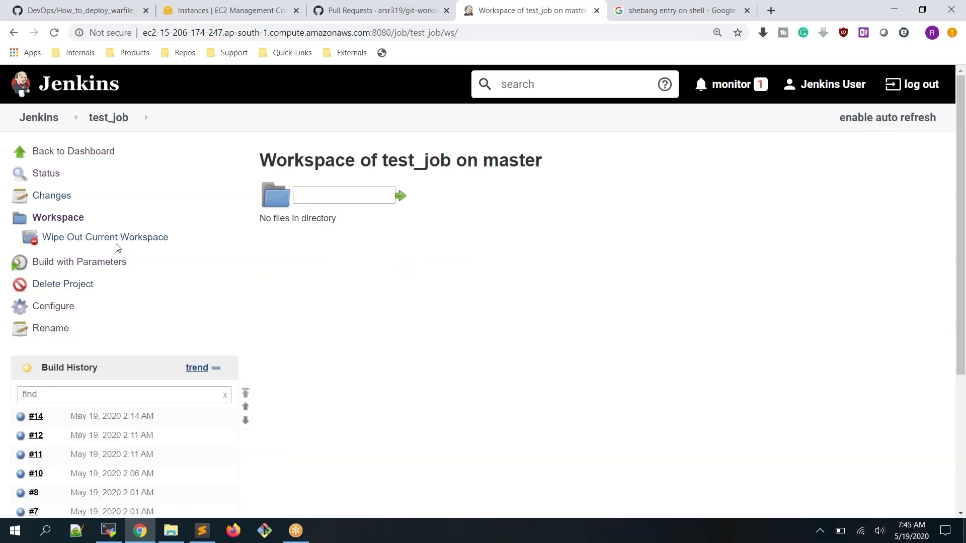
Reload the workspace, review Changes and Status, then return via the dashboard to test_job
click(52, 220)
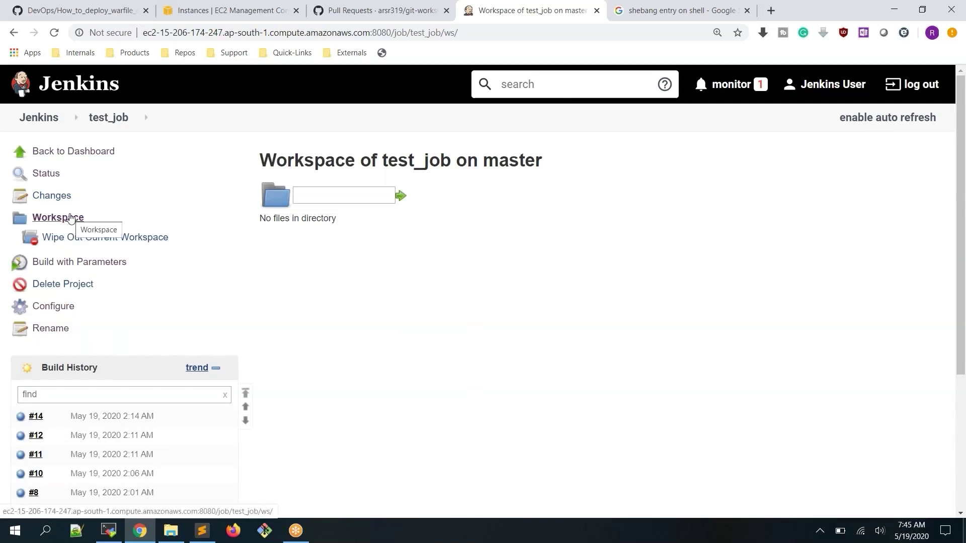
click(69, 220)
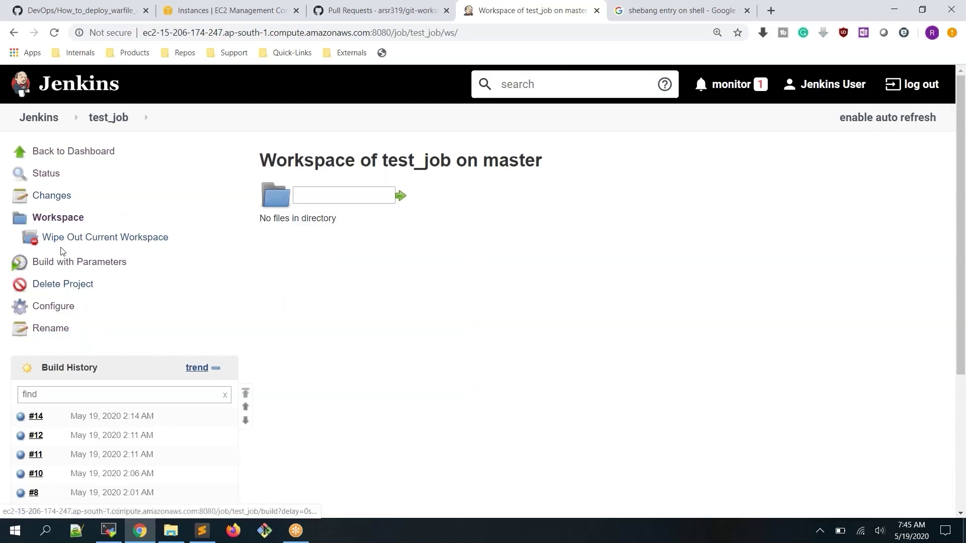
click(52, 197)
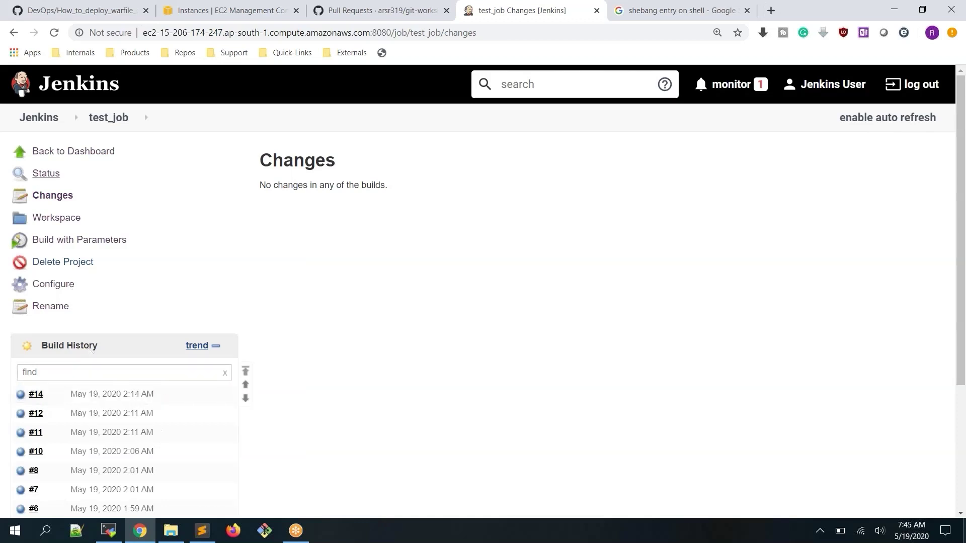
click(39, 176)
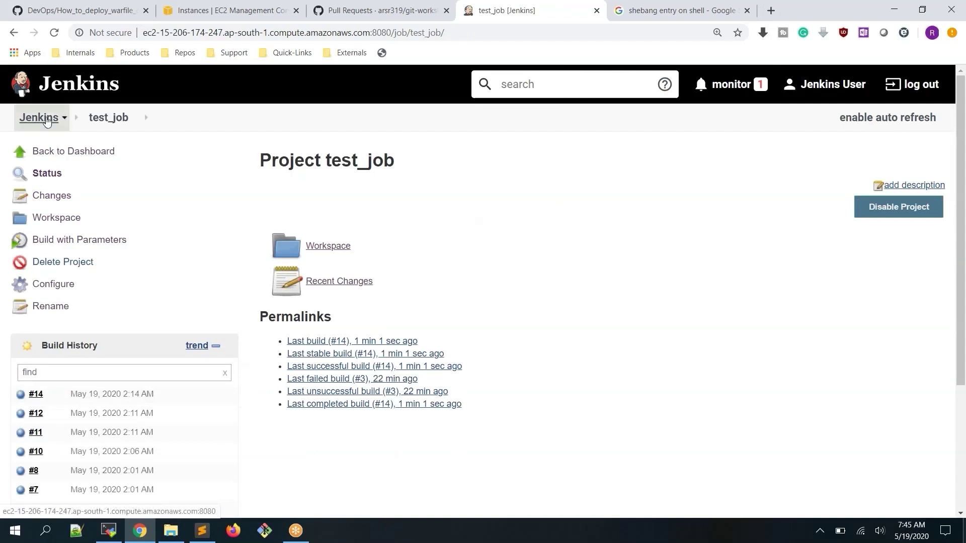
click(67, 157)
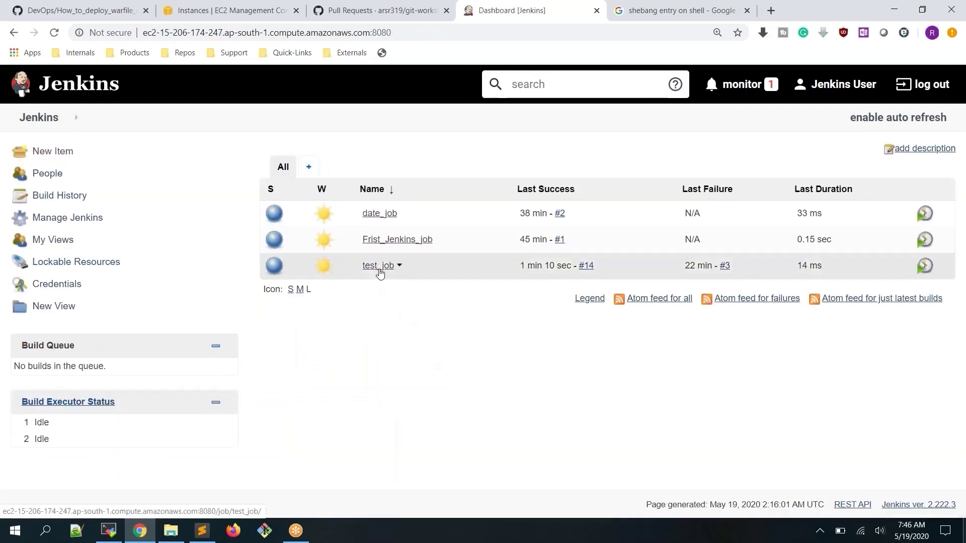
click(379, 267)
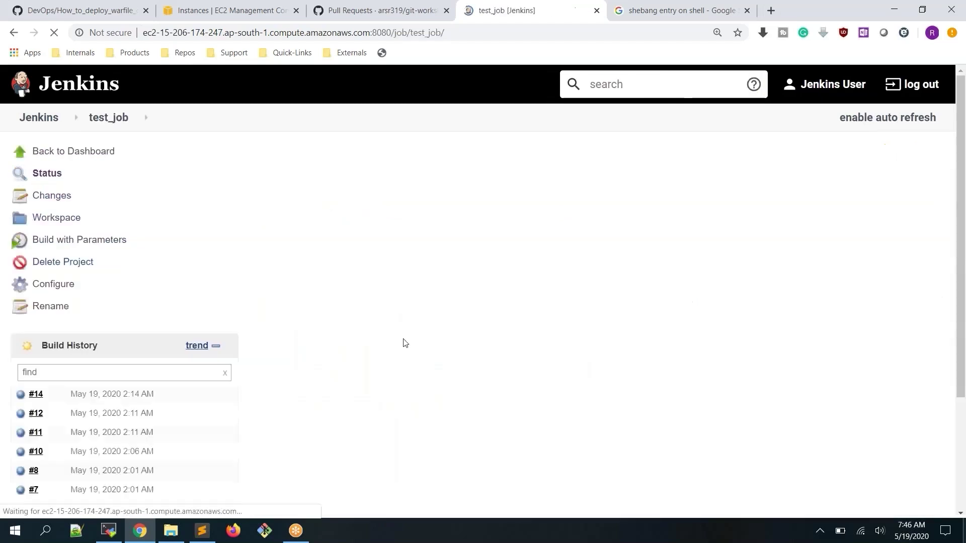
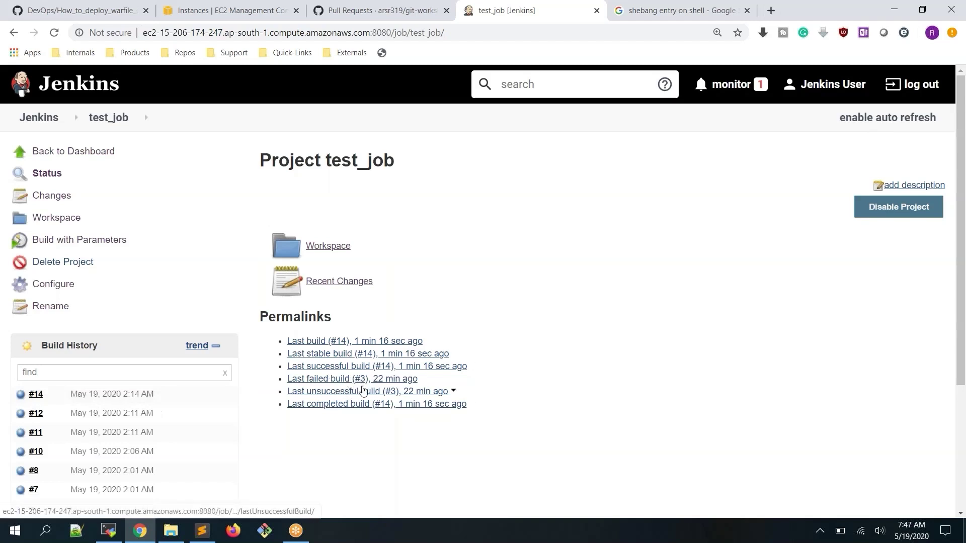
Look over test_job's Configure form, then return to the Jenkins dashboard
scroll(200, 387, down, 3)
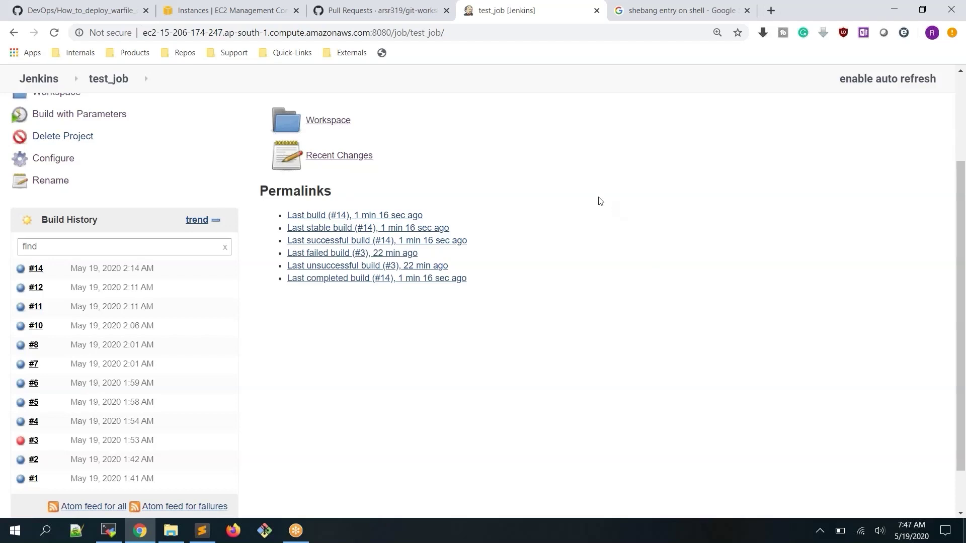
scroll(521, 169, up, 3)
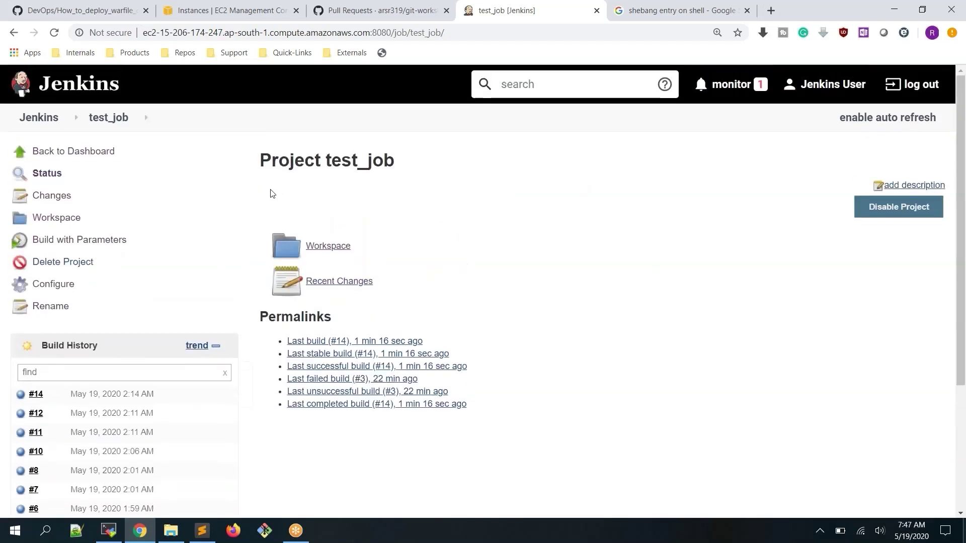
click(57, 287)
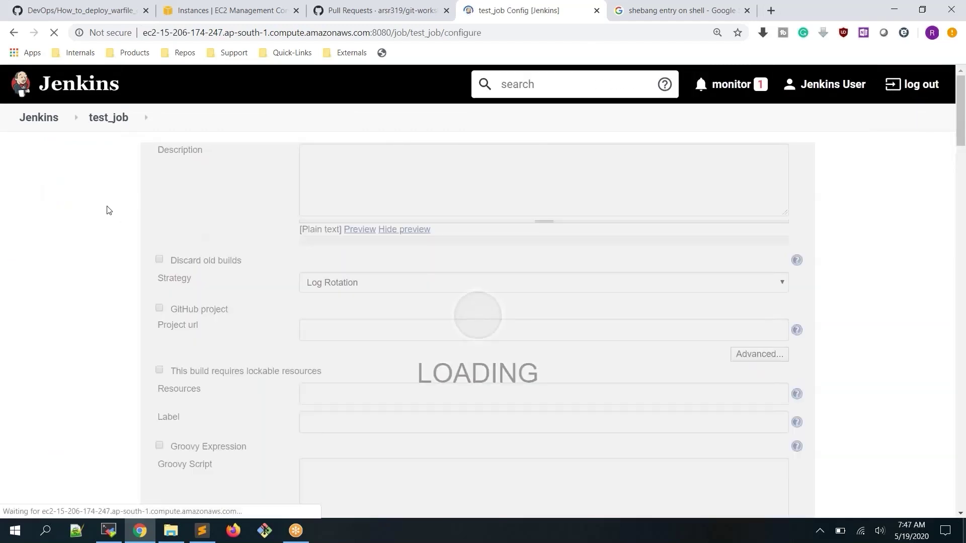
click(51, 127)
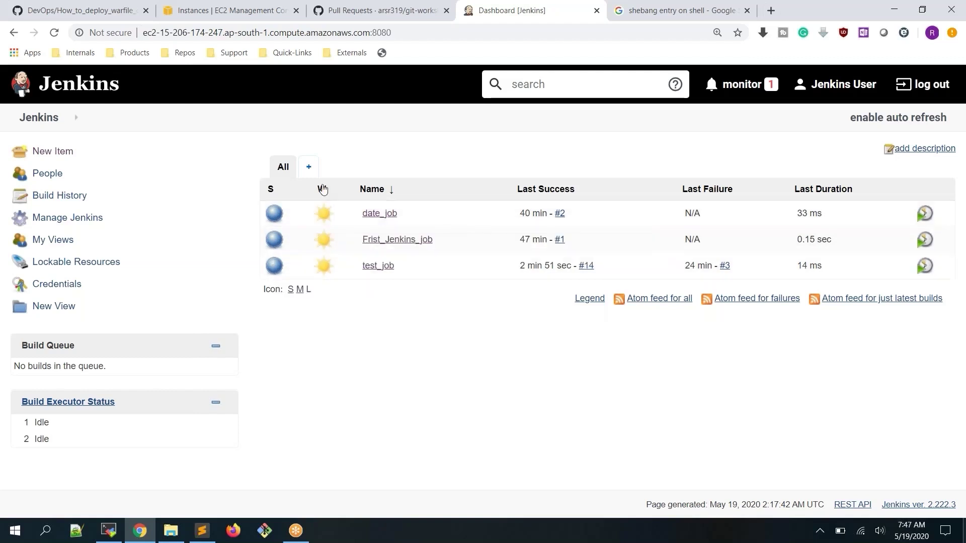
Schedule a new date_job build and refresh the dashboard to show build #3
mouse_move(327, 224)
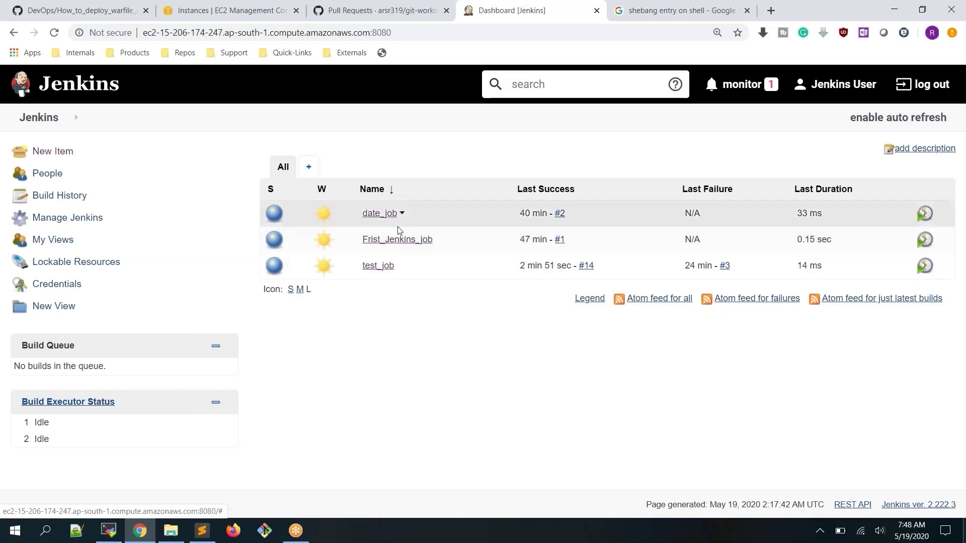
mouse_move(397, 278)
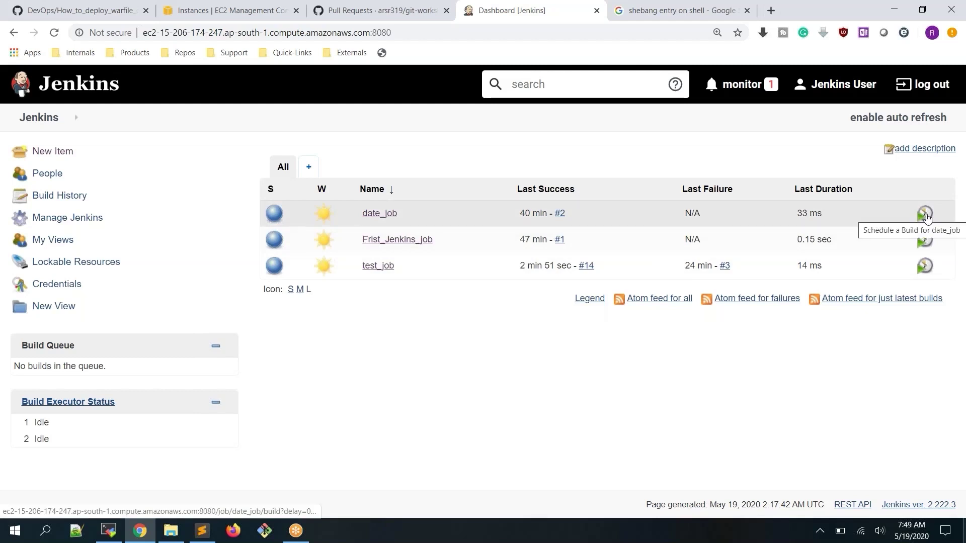
click(926, 214)
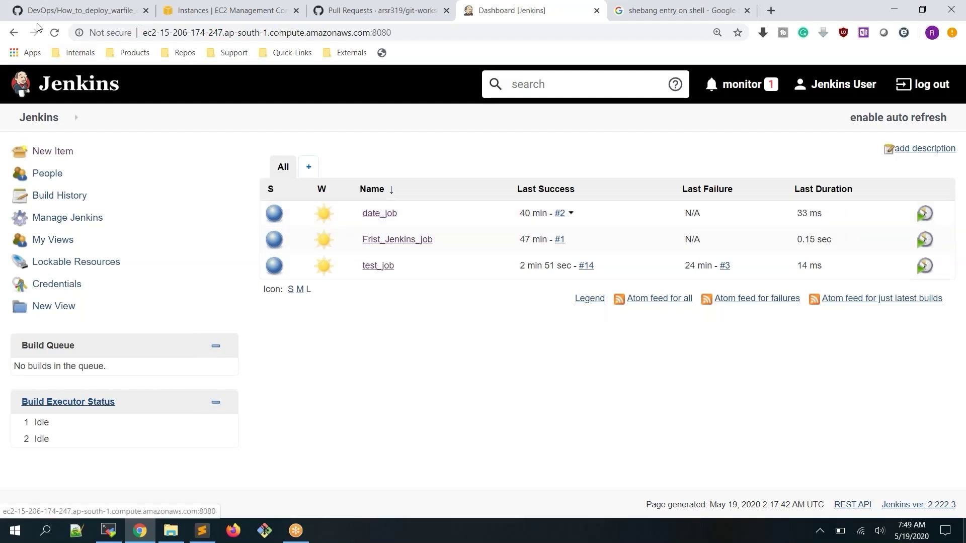
click(54, 32)
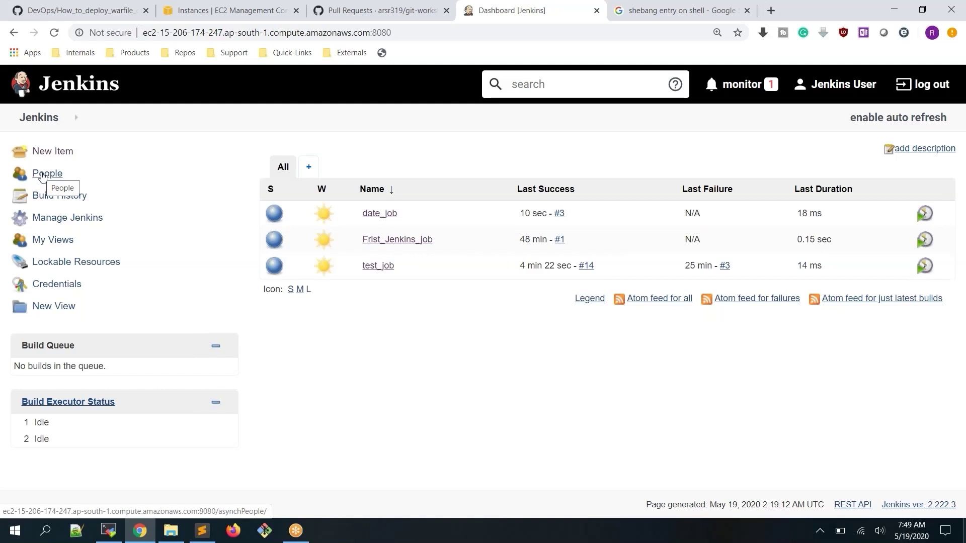
Check the jenkins user under People, then go to Build History
click(43, 174)
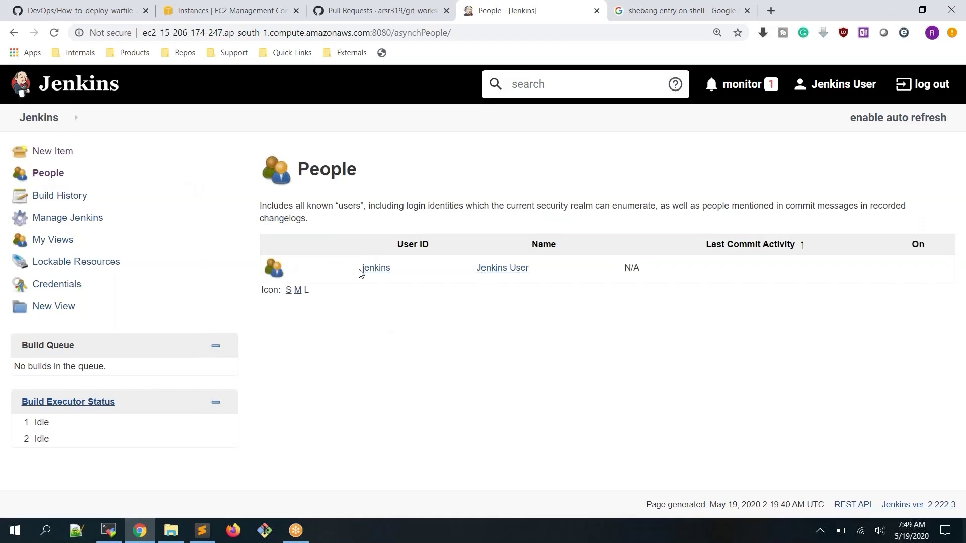
drag(360, 273, 401, 270)
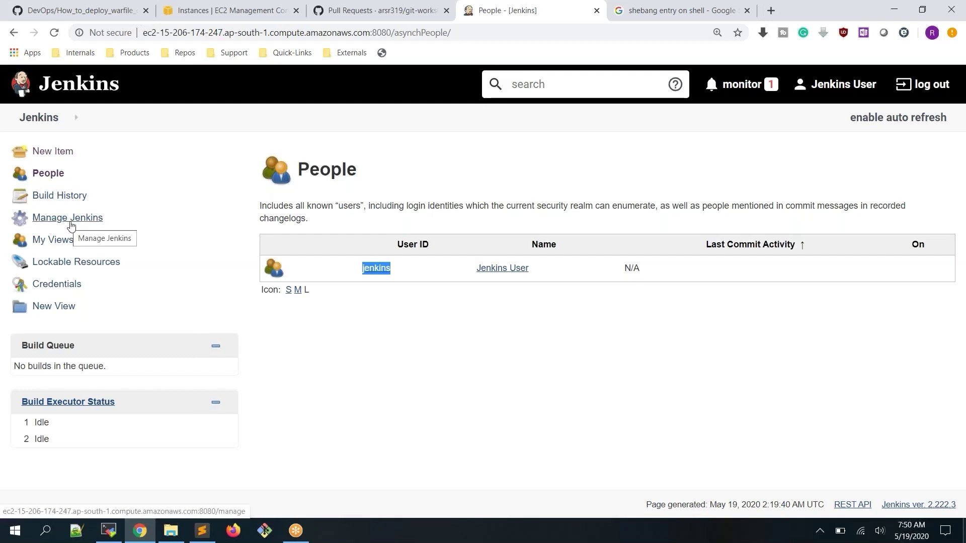
click(50, 200)
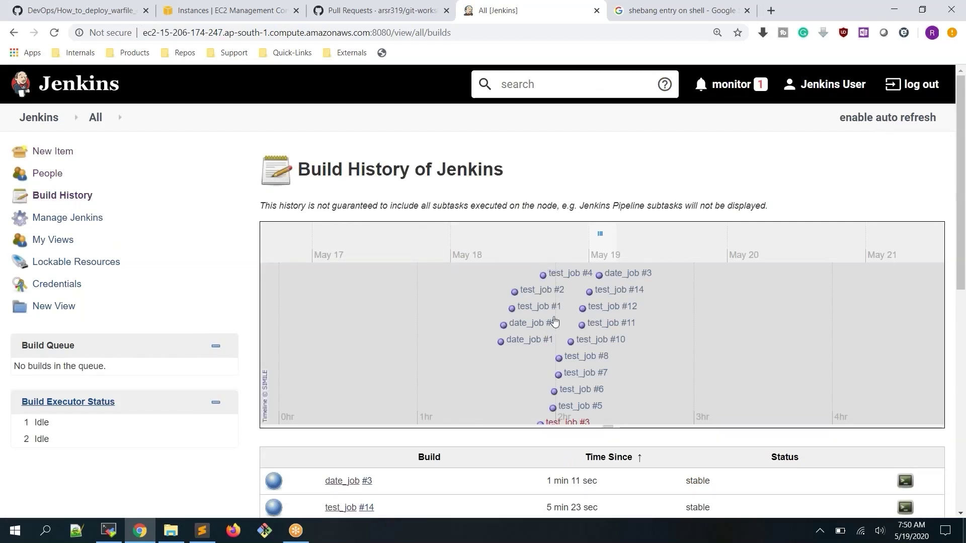
Scroll through the Build History timeline and table, spotting test_job #3 as the only broken build
scroll(553, 324, down, 1)
scroll(410, 318, down, 1)
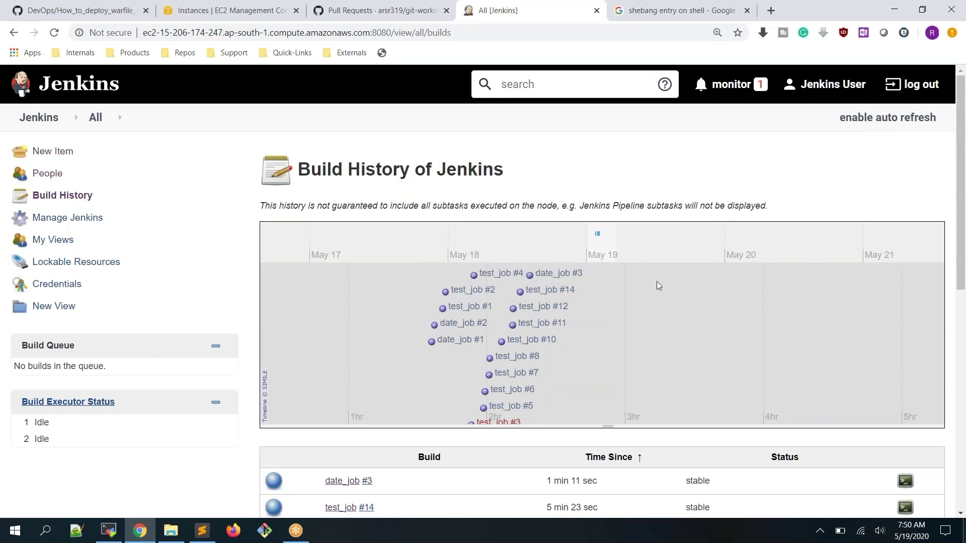
scroll(602, 310, up, 2)
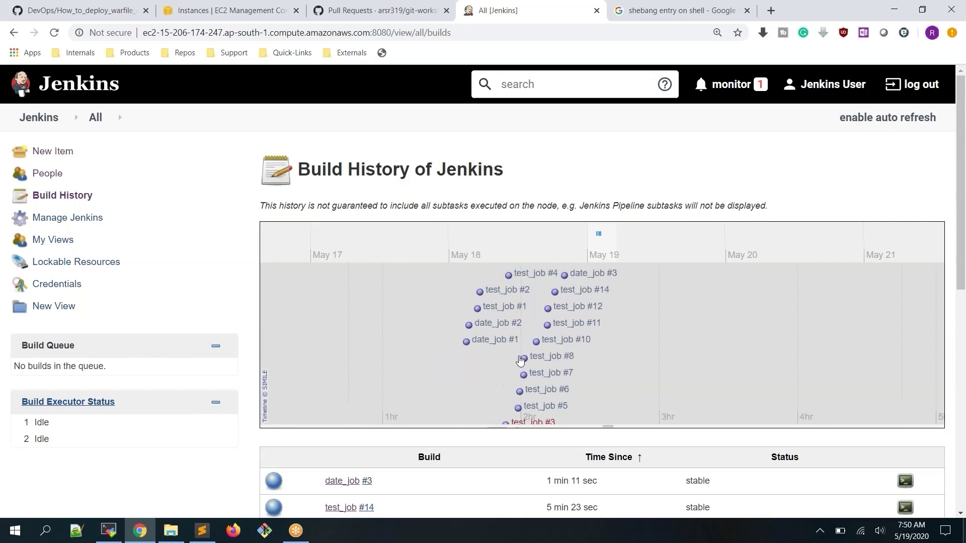
scroll(749, 283, down, 2)
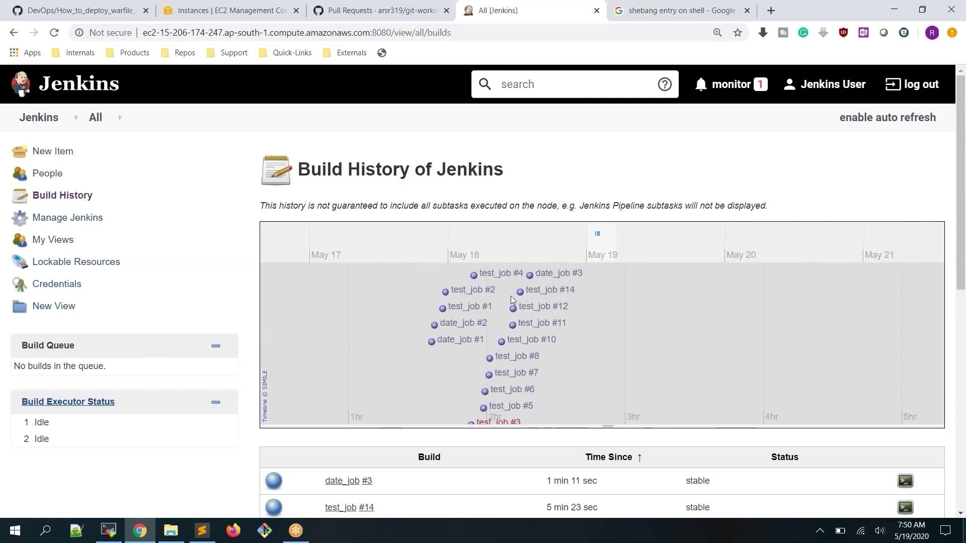
scroll(510, 300, down, 2)
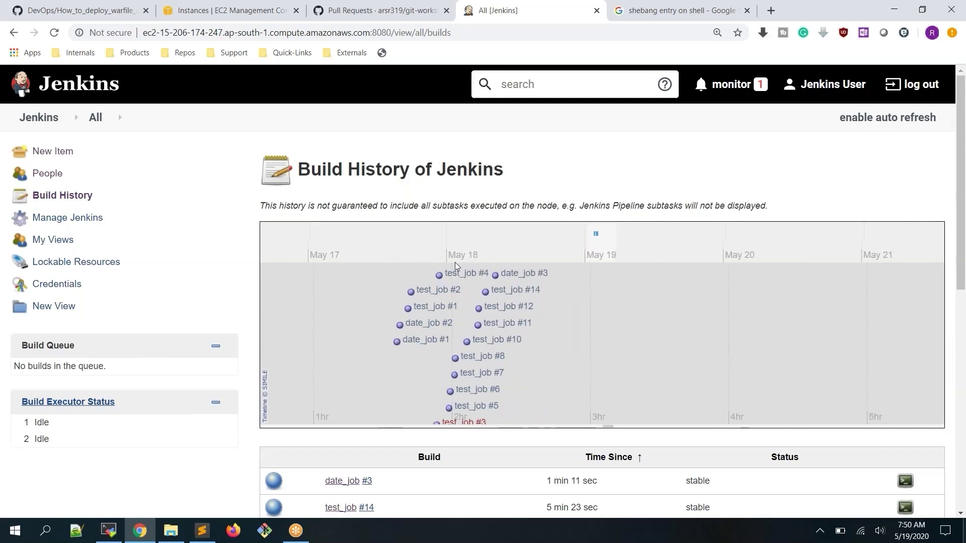
scroll(454, 277, up, 2)
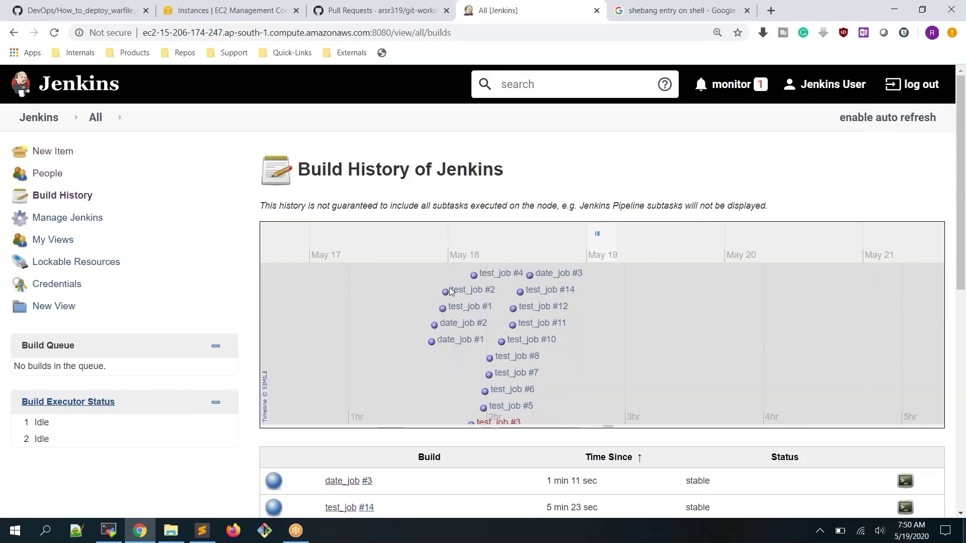
scroll(503, 291, down, 1)
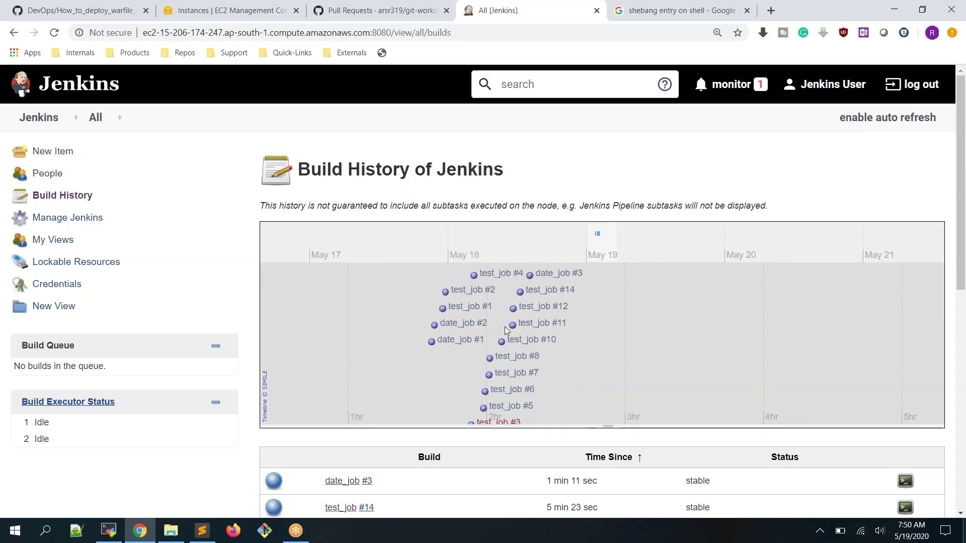
scroll(421, 463, down, 5)
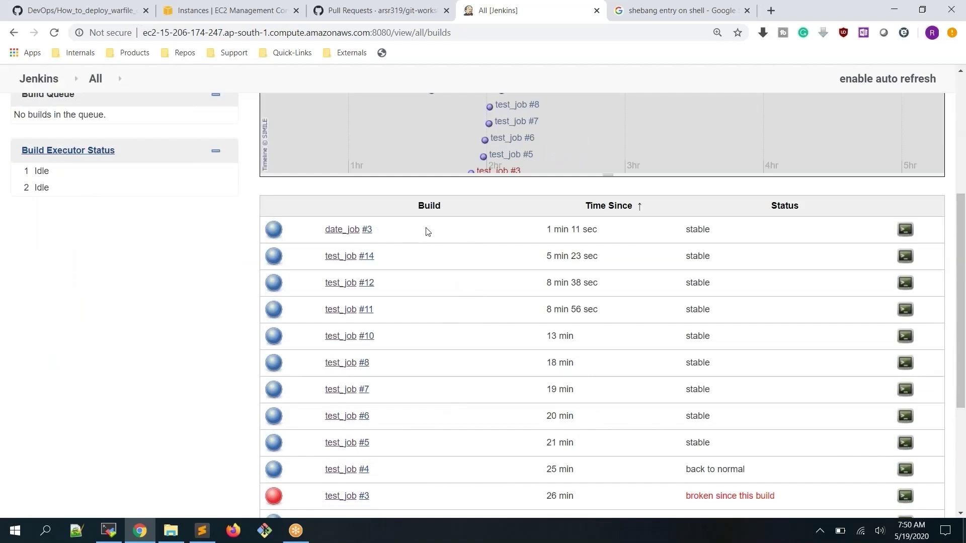
scroll(427, 232, down, 4)
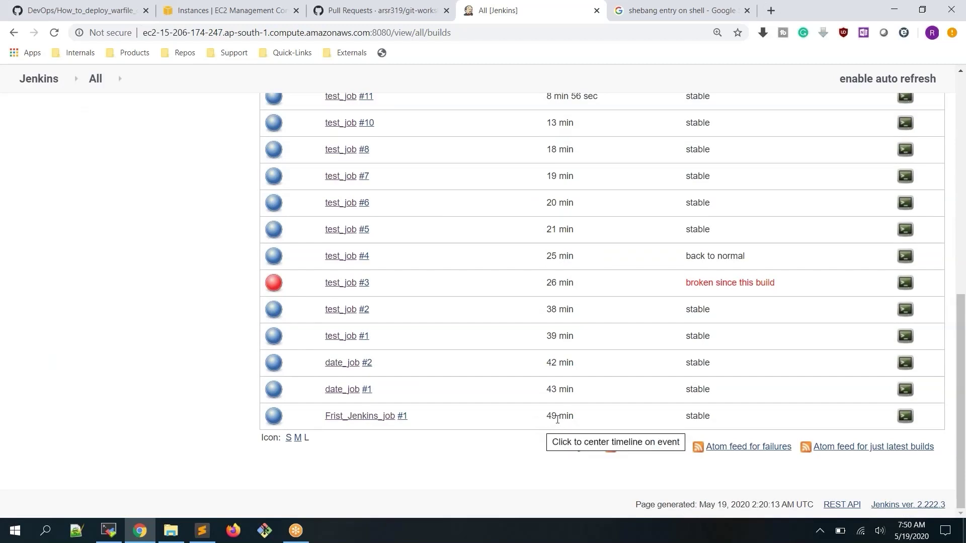
scroll(583, 414, up, 5)
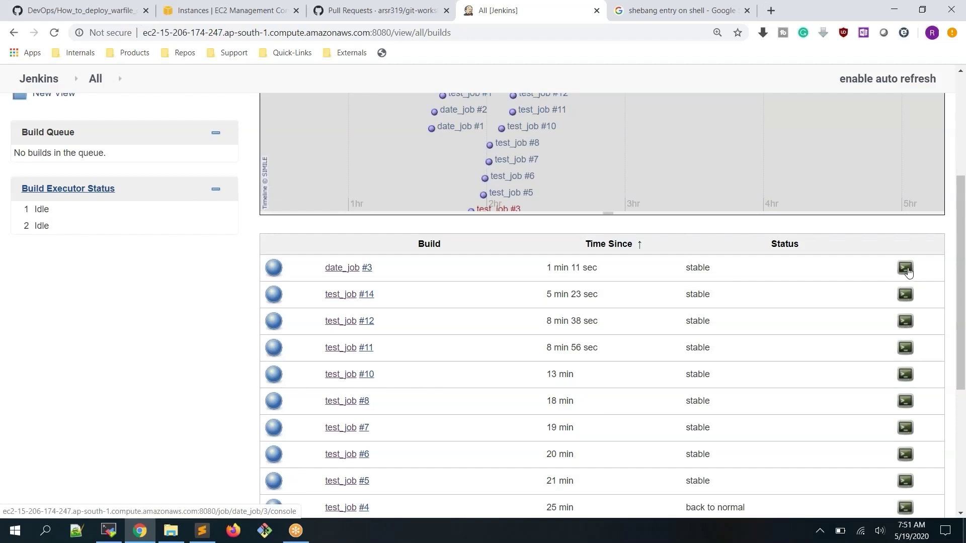
scroll(236, 316, up, 4)
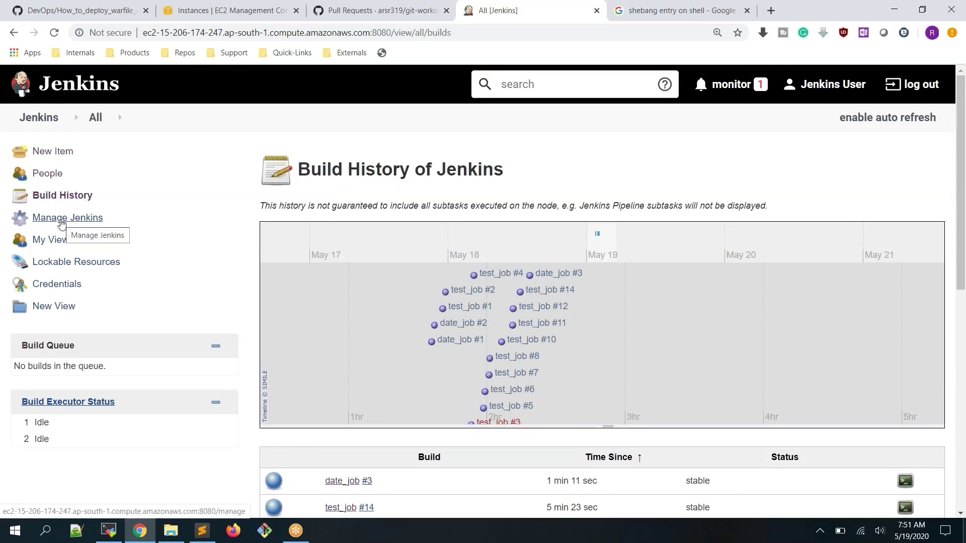
Check Git in Global Tool Configuration, which reports git missing from PATH, then reopen Manage Jenkins
click(61, 220)
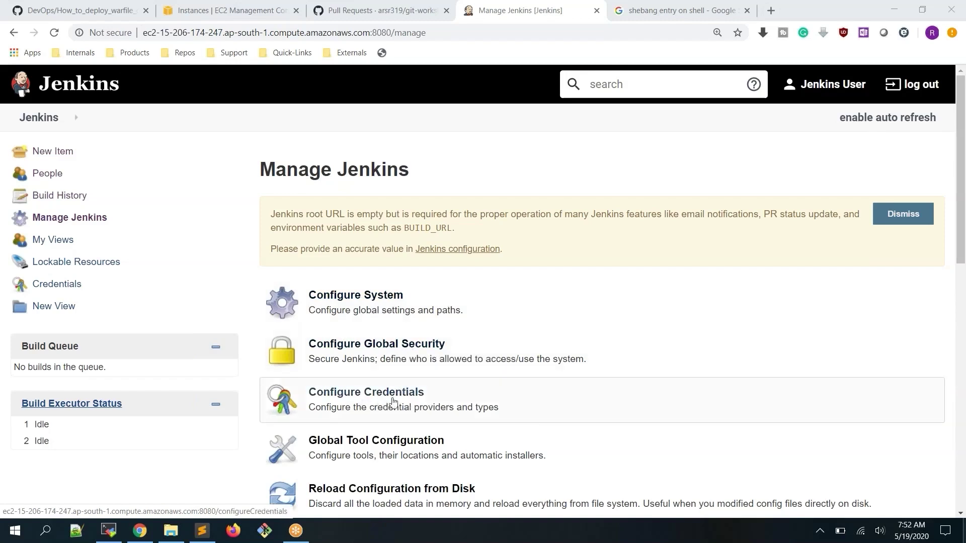
scroll(423, 397, down, 3)
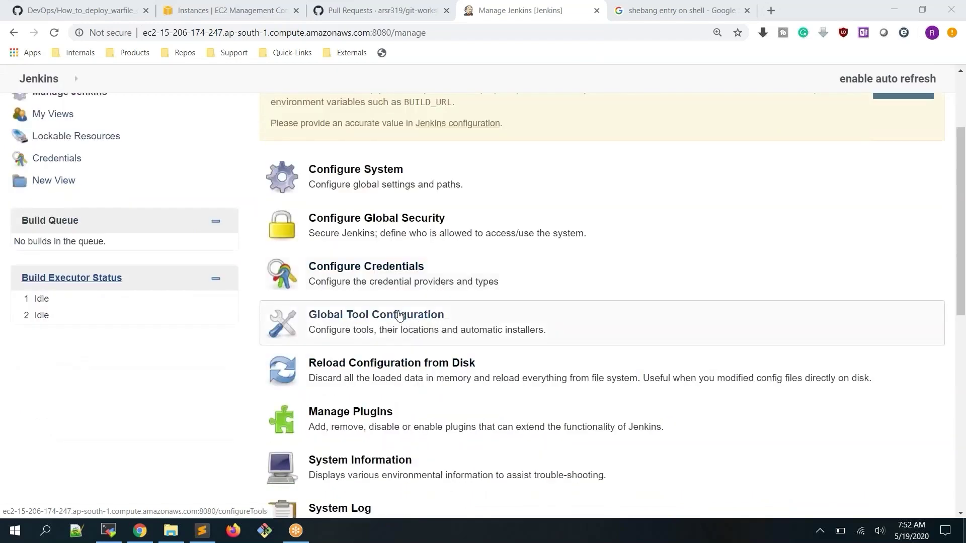
click(396, 316)
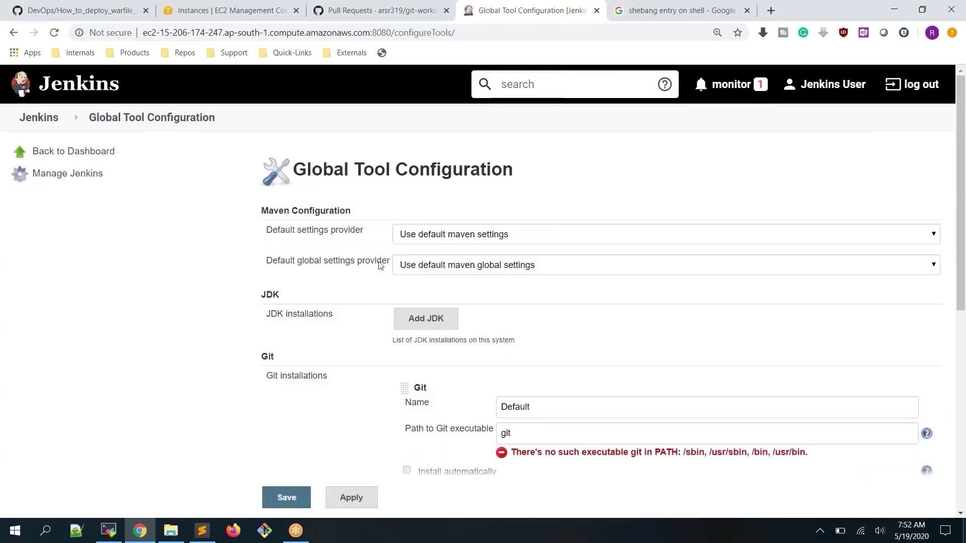
click(39, 117)
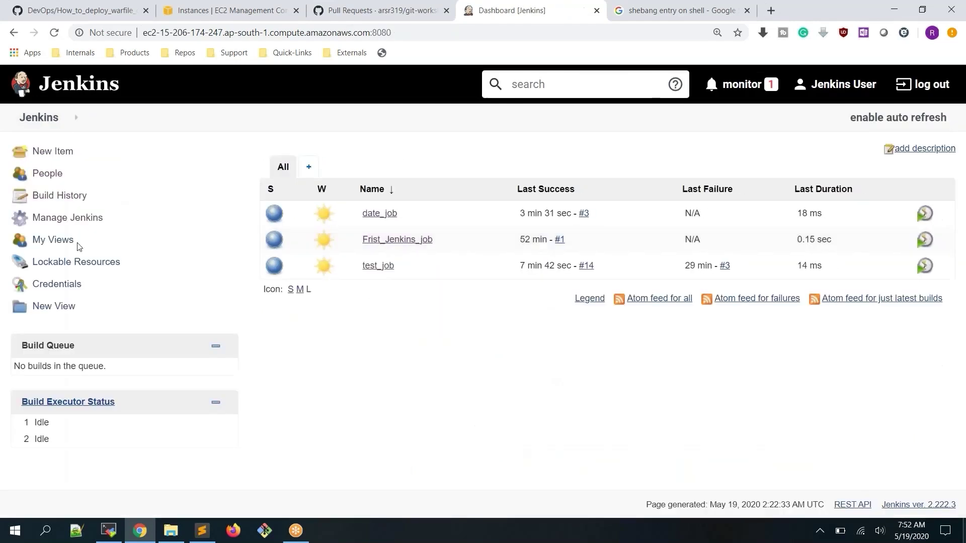
click(96, 218)
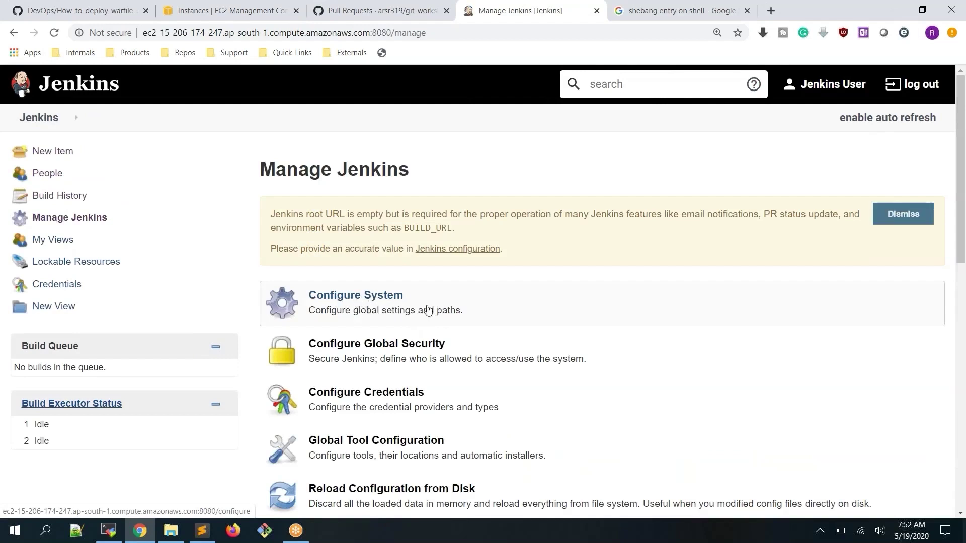
Scroll through Manage Jenkins, then open My Views listing date_job, Frist_Jenkins_job and test_job
scroll(436, 309, down, 3)
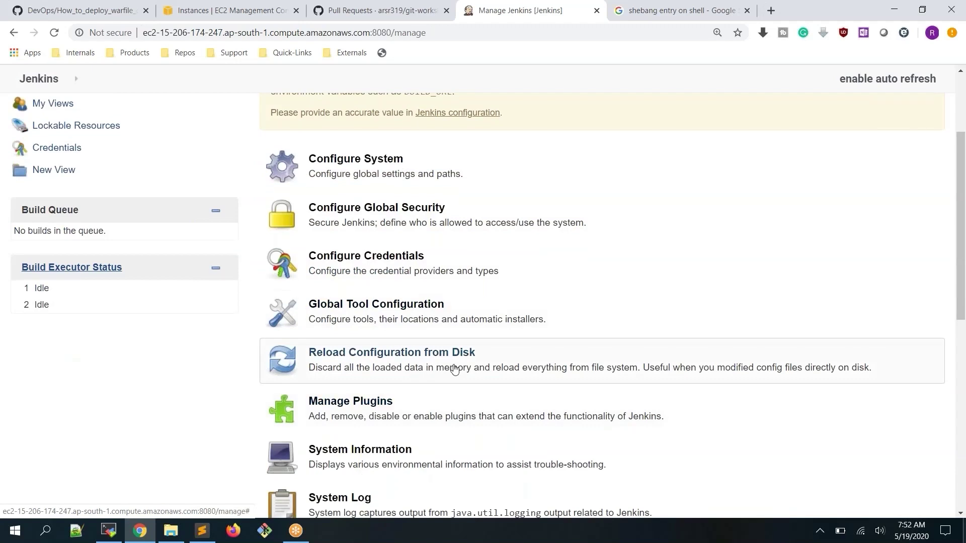
scroll(454, 370, down, 1)
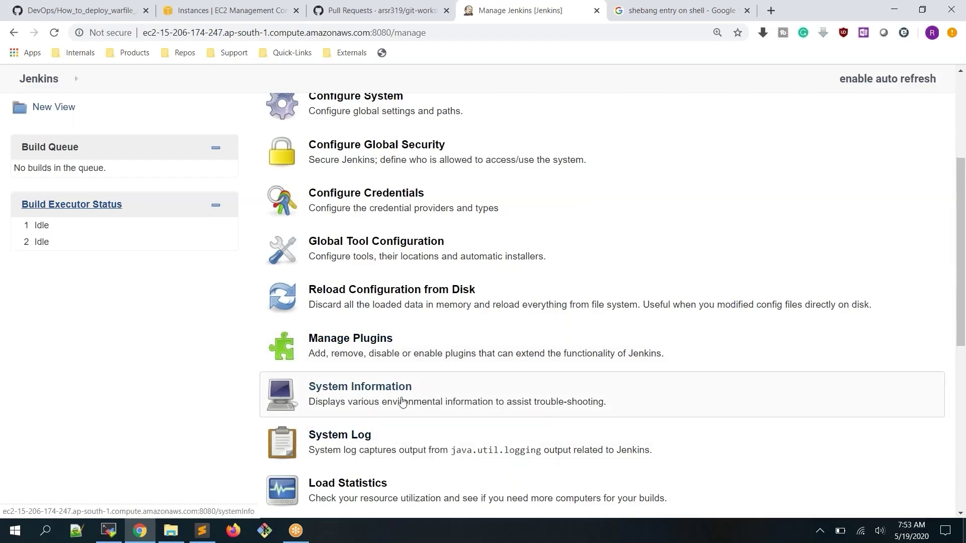
scroll(400, 399, down, 5)
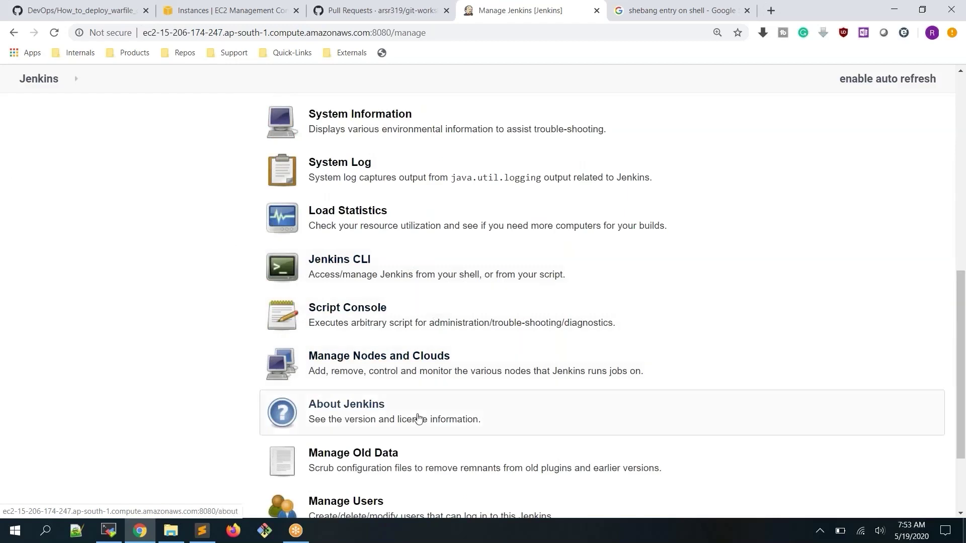
scroll(413, 417, down, 3)
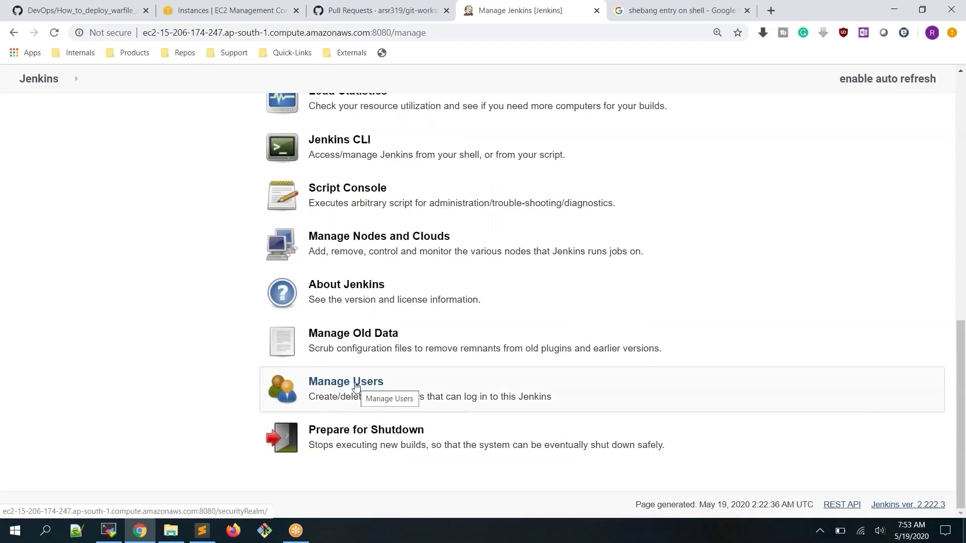
scroll(357, 387, up, 9)
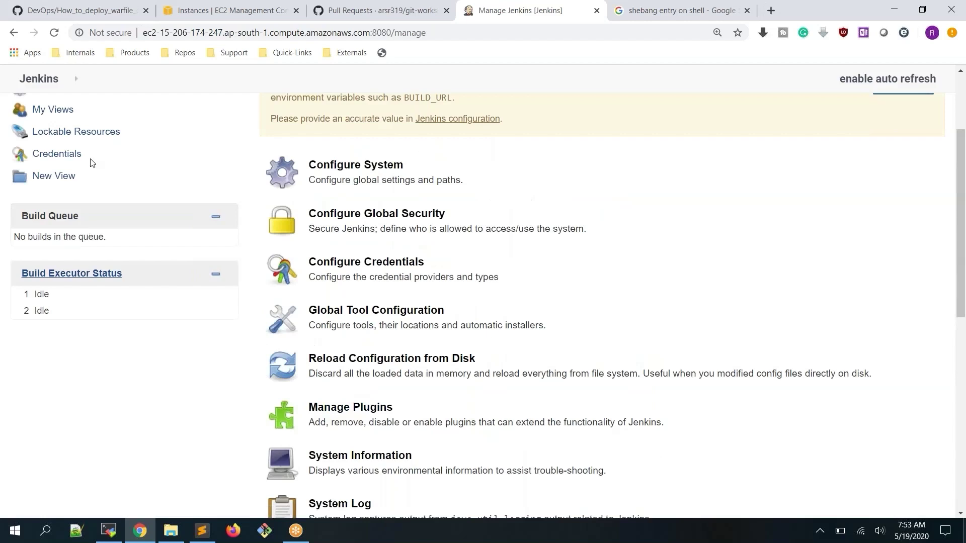
scroll(60, 201, up, 3)
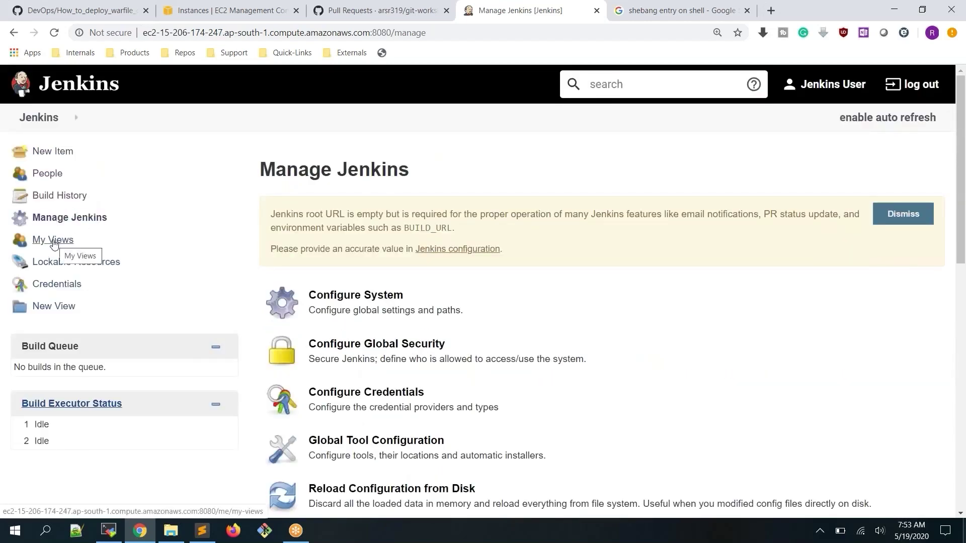
click(54, 240)
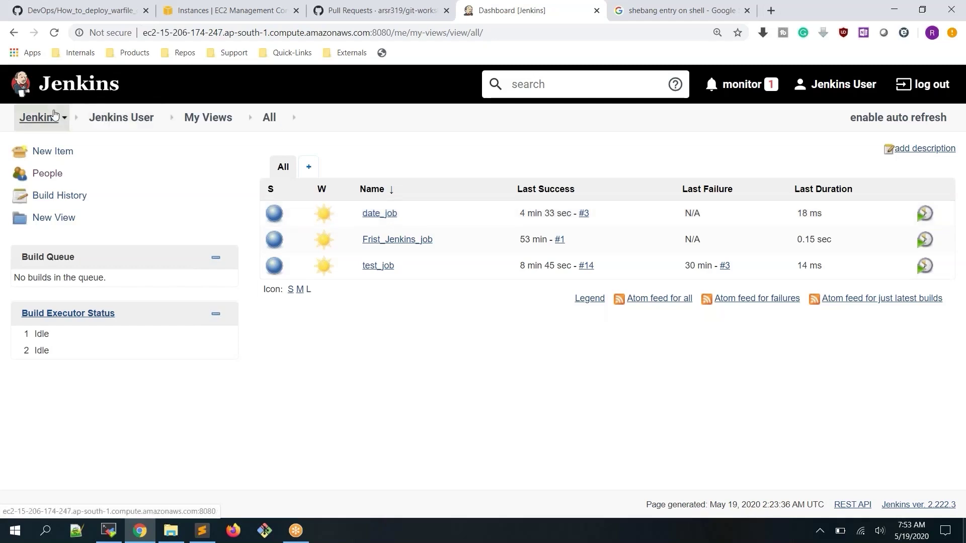
Return to the dashboard and start a new view from the + tab
click(40, 118)
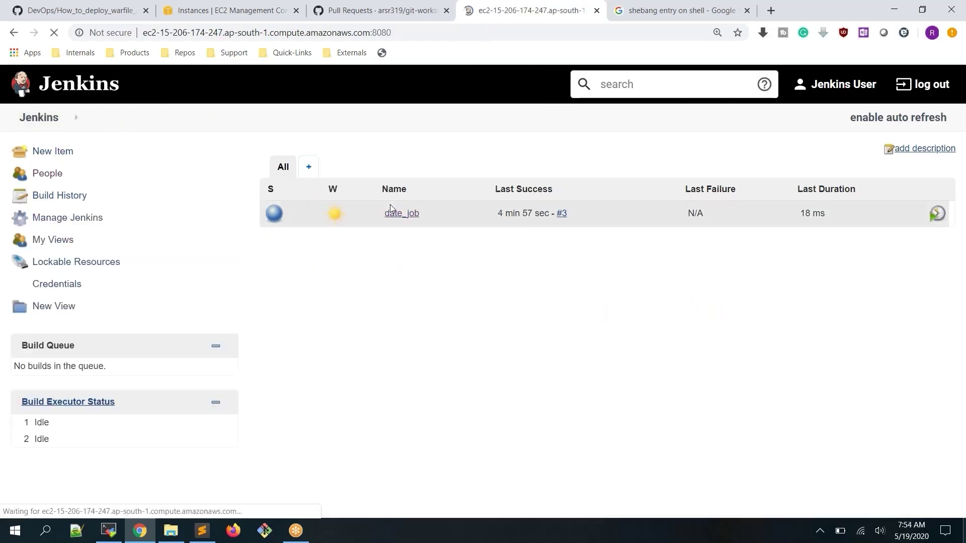
click(310, 170)
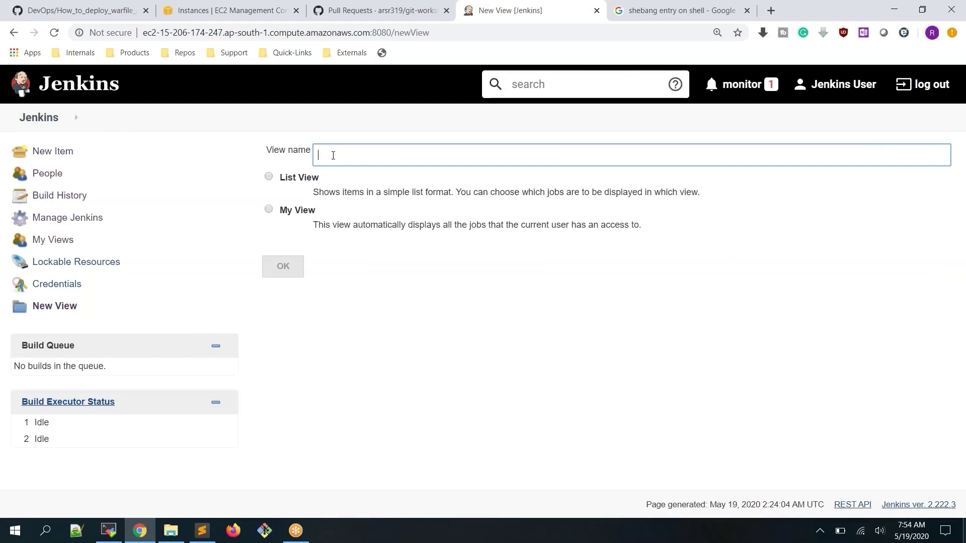
Create a List View named 'test view'
text(test view)
click(297, 181)
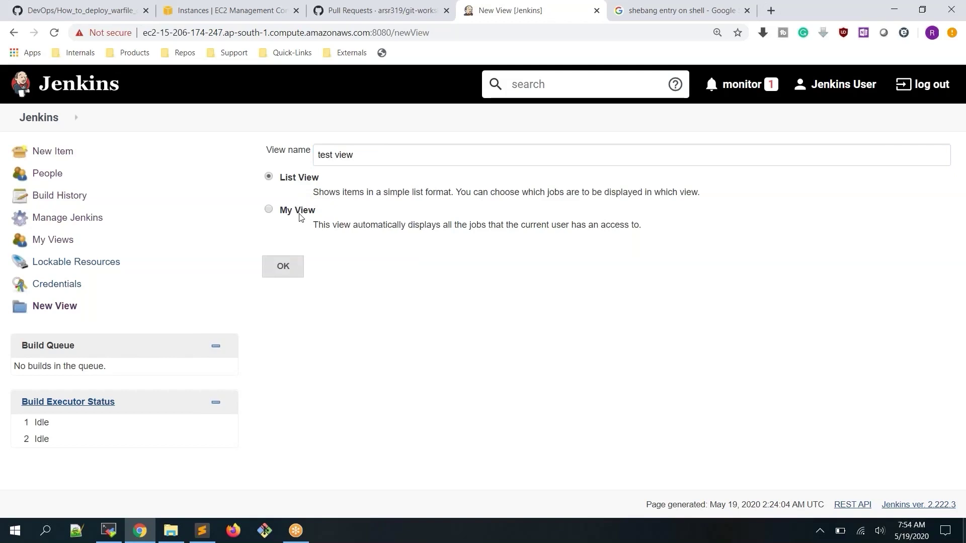
click(292, 265)
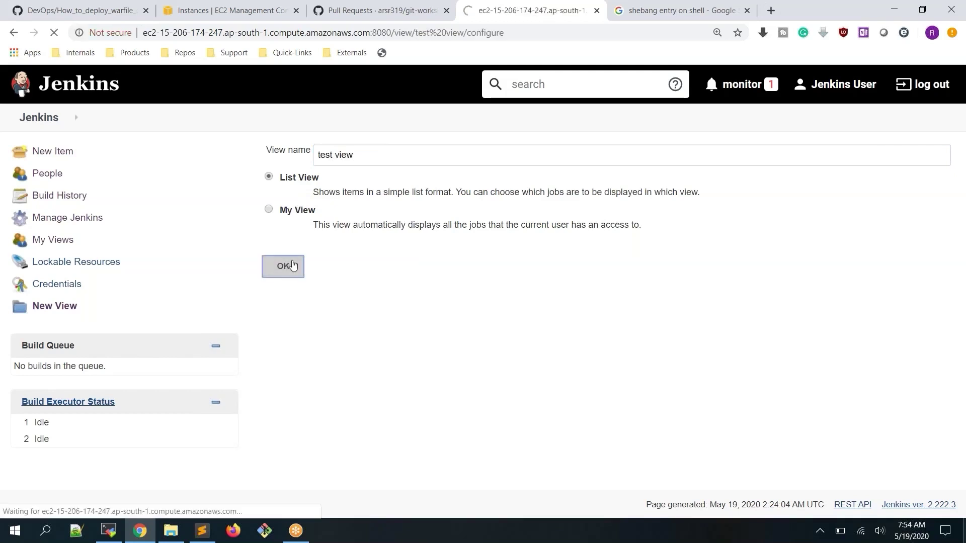
Keep Status Filter on All selected jobs, tick only date_job, and save test view
click(408, 194)
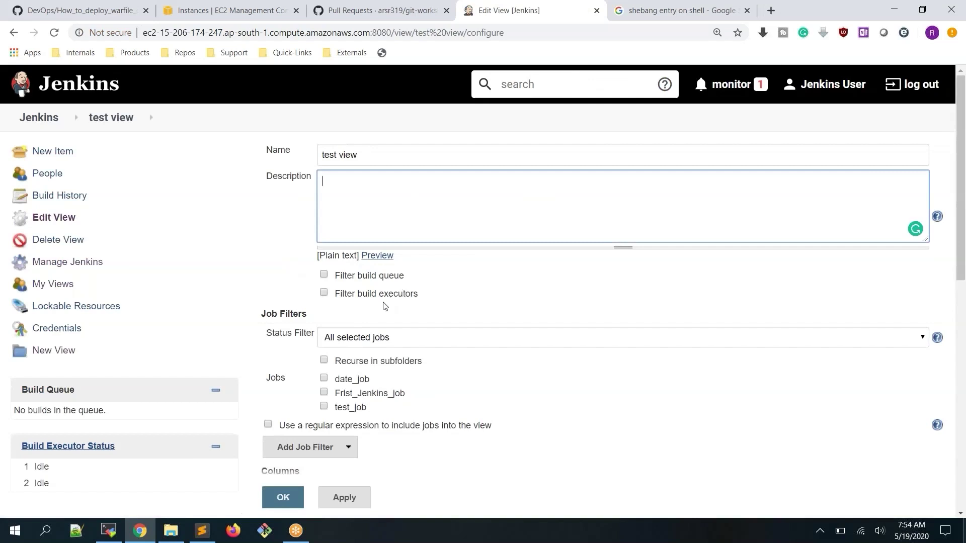
scroll(380, 298, down, 2)
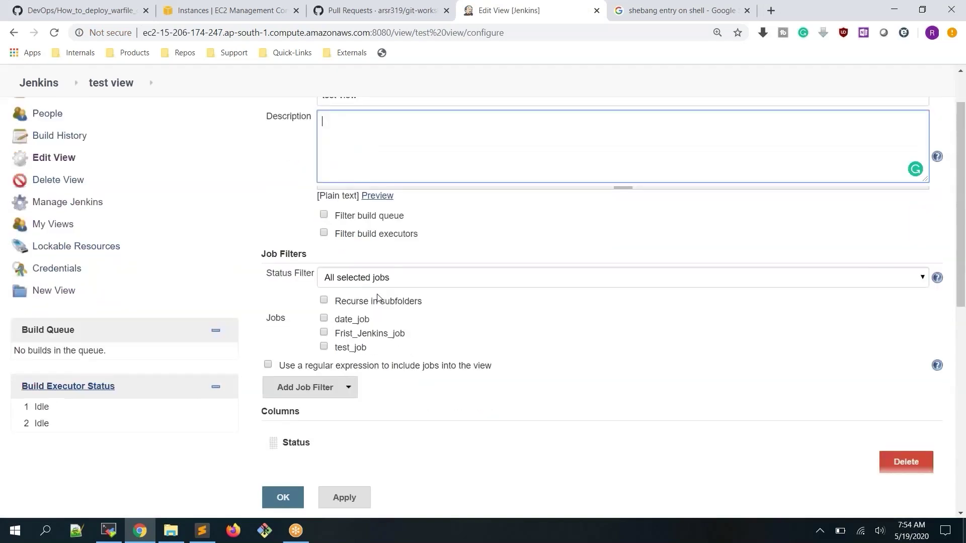
click(424, 235)
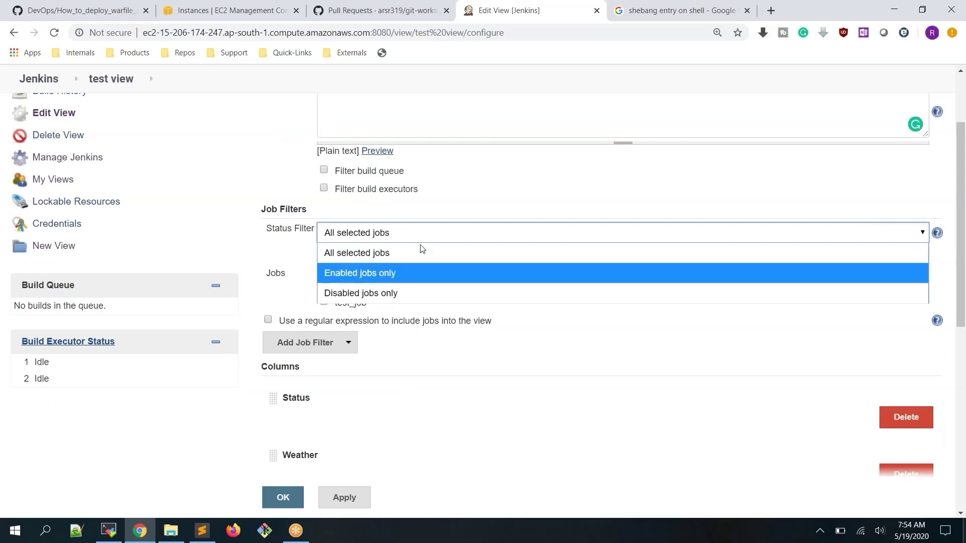
click(495, 186)
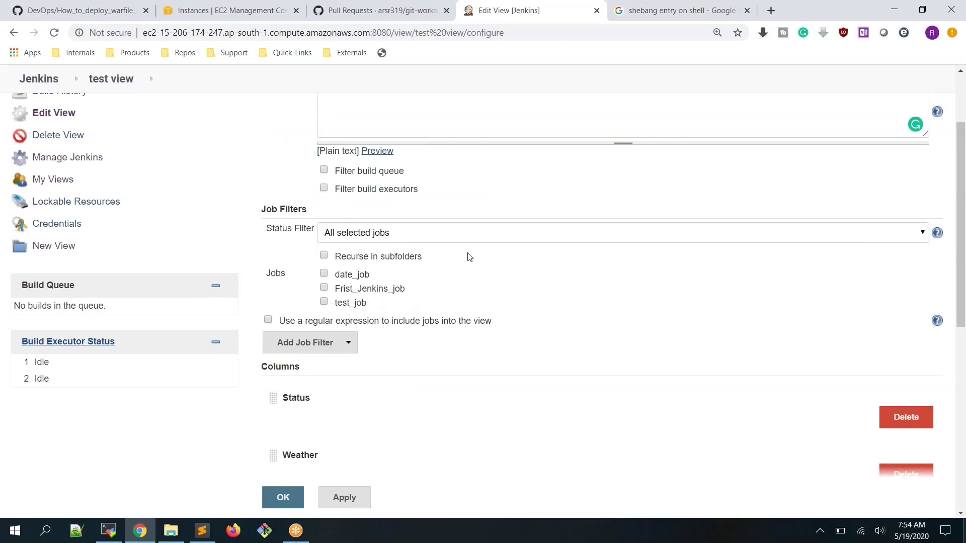
scroll(403, 302, up, 1)
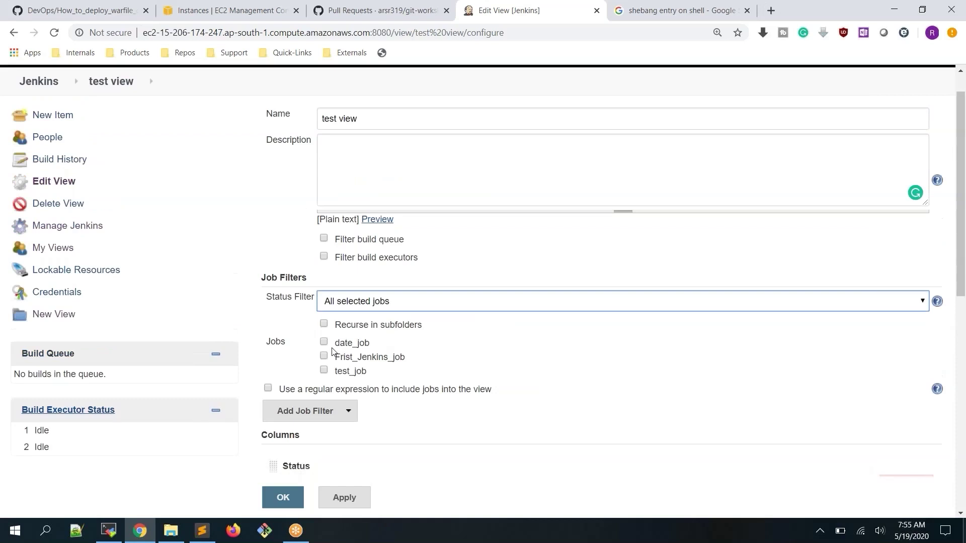
click(323, 343)
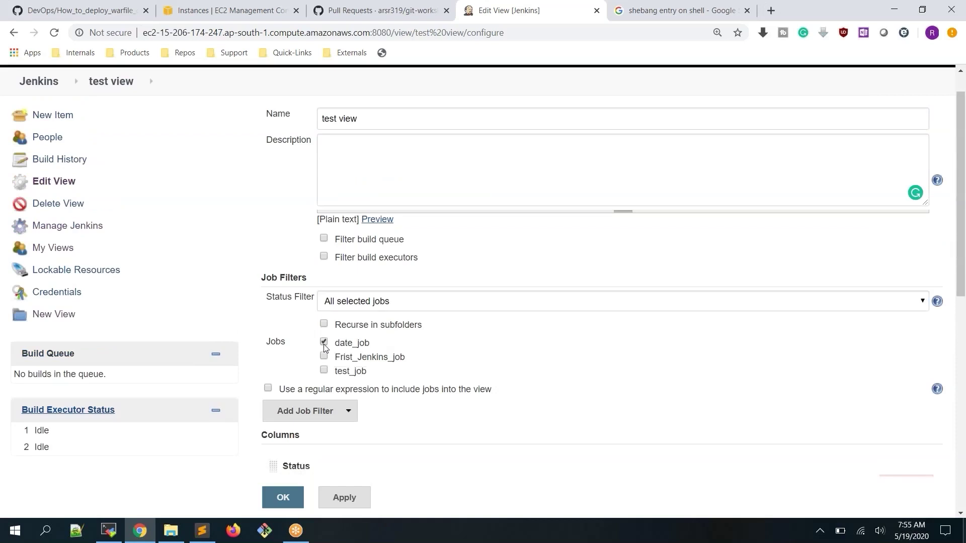
click(342, 499)
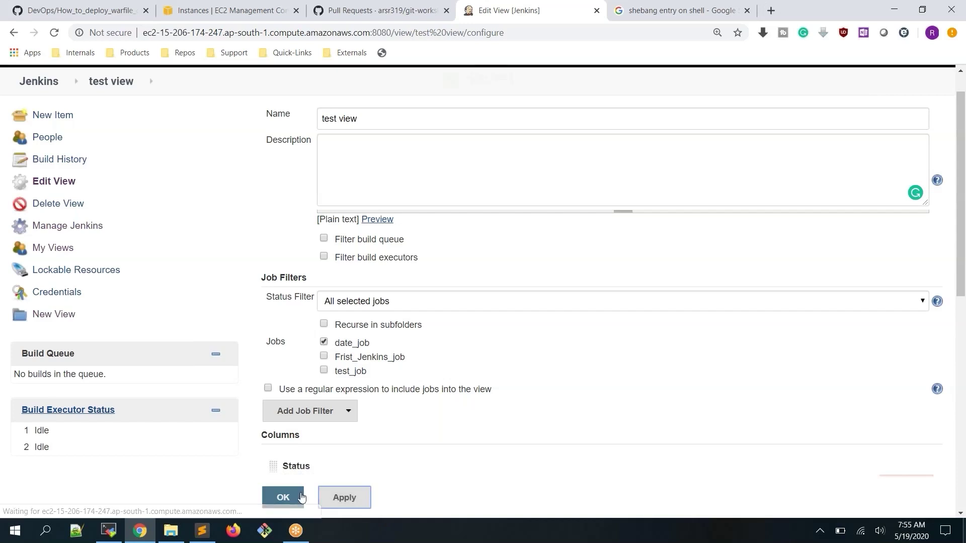
click(285, 498)
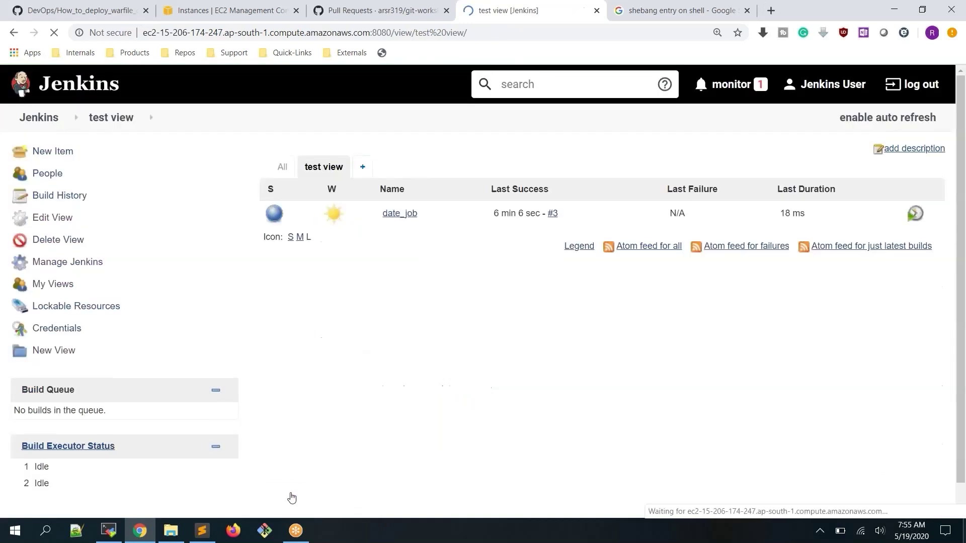
click(282, 166)
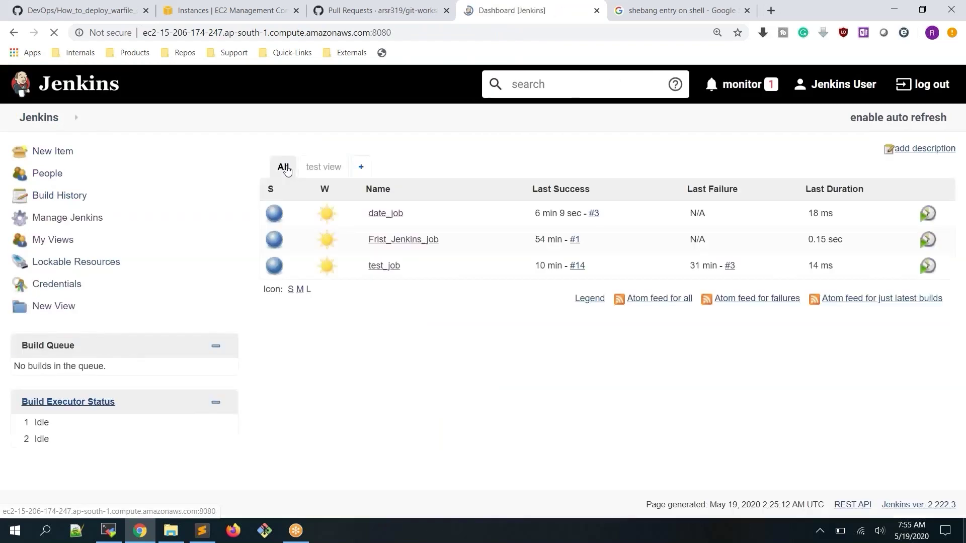
click(324, 167)
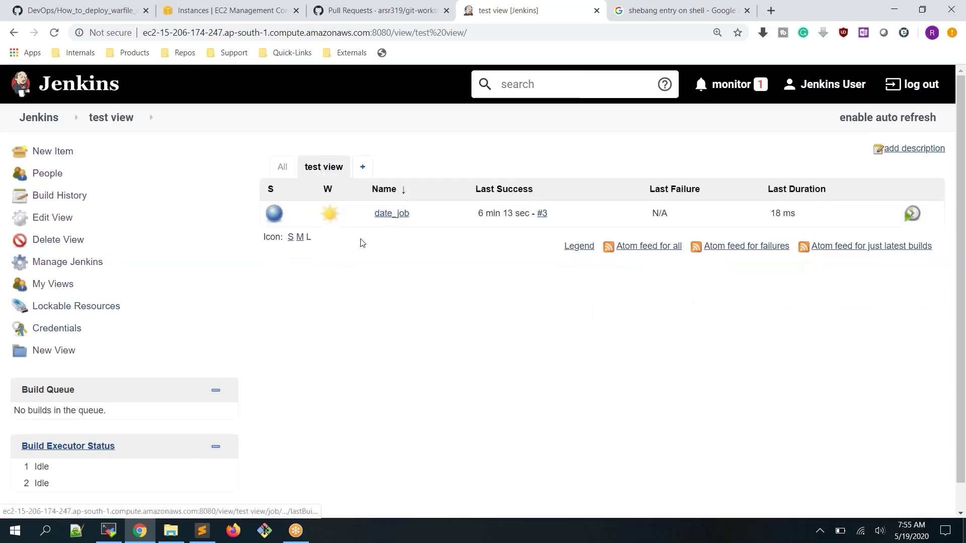
mouse_move(354, 234)
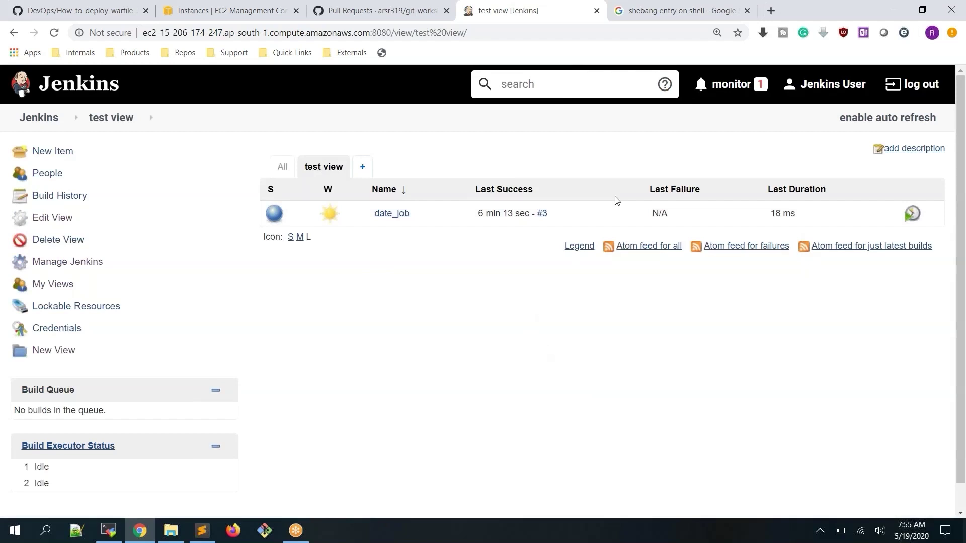
click(771, 11)
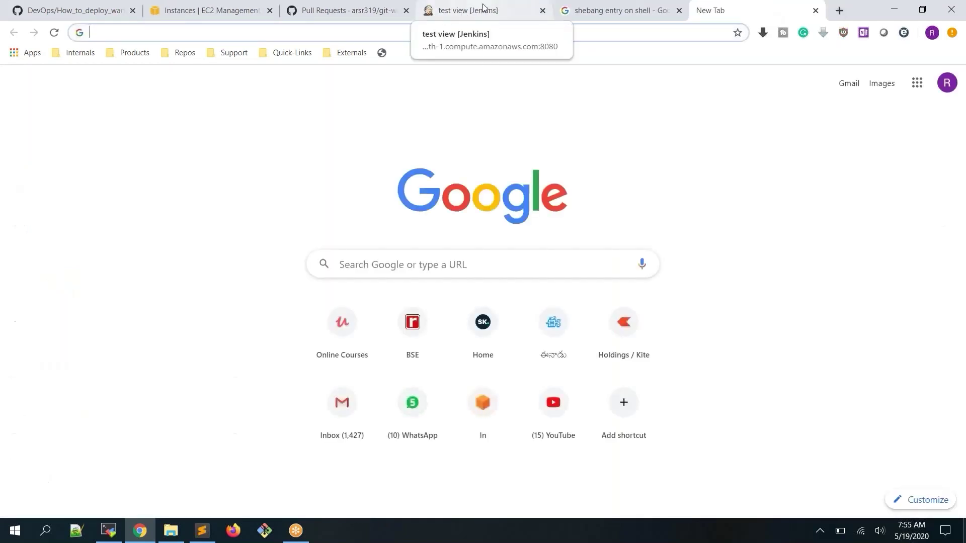
click(465, 12)
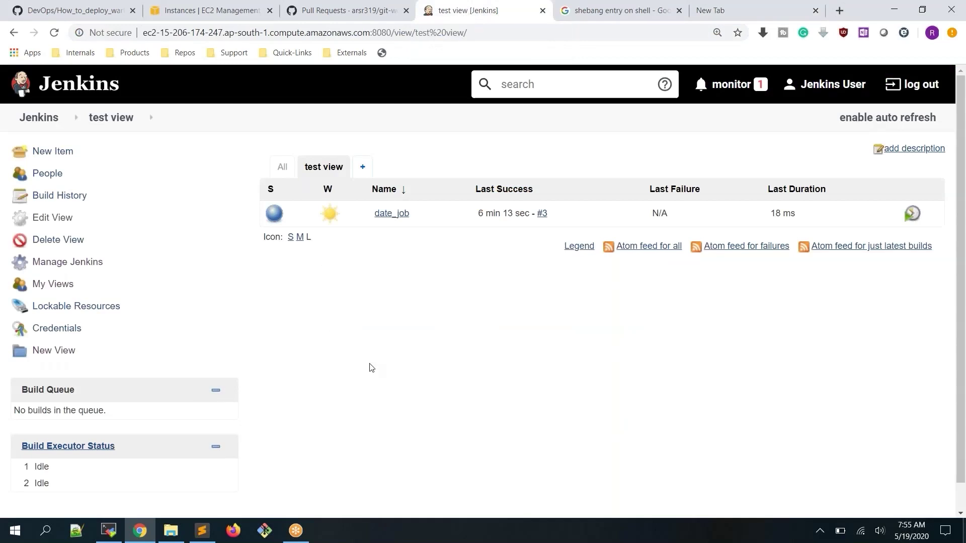
mouse_move(329, 213)
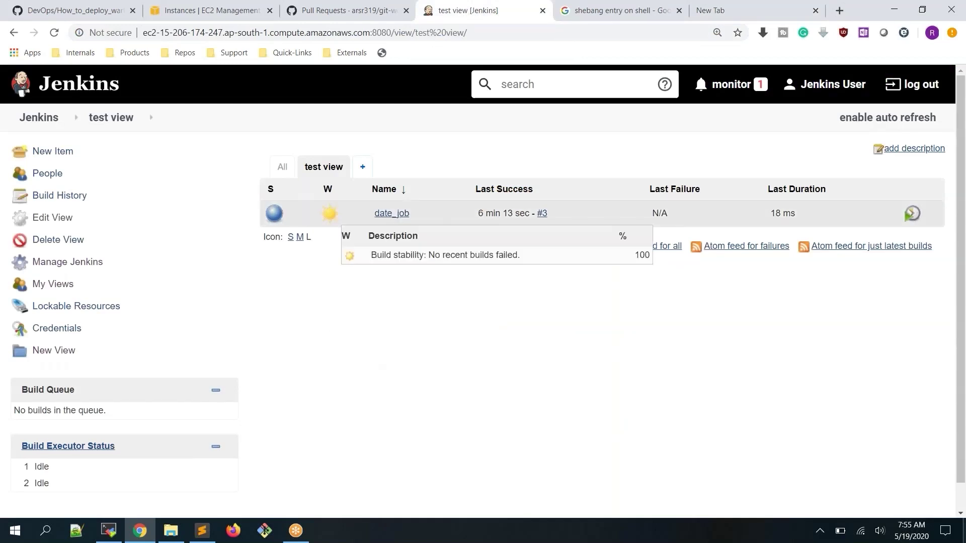
click(345, 168)
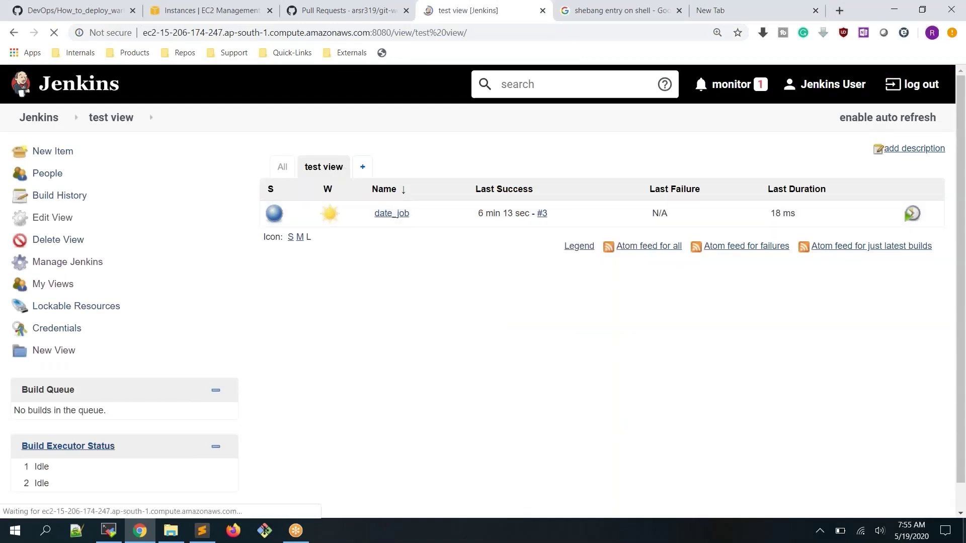
click(365, 167)
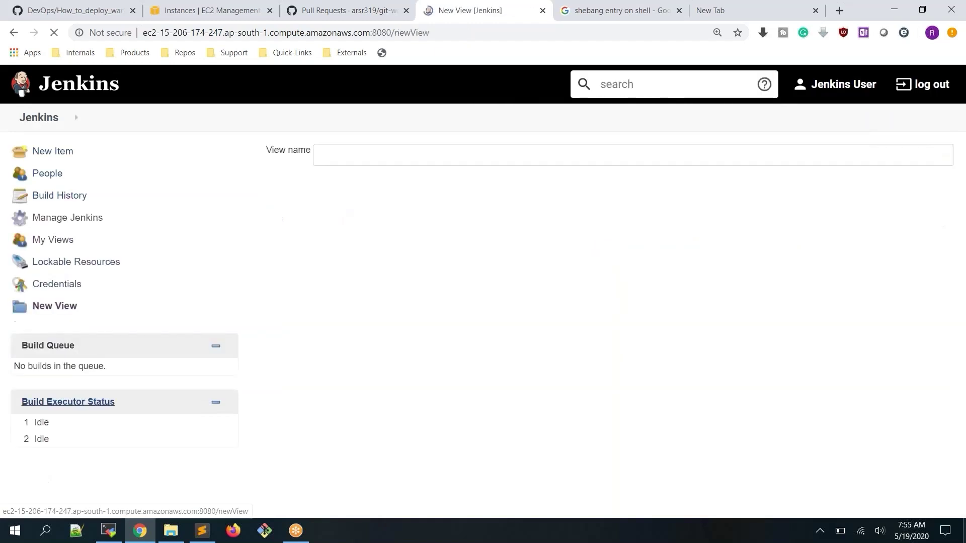
click(269, 209)
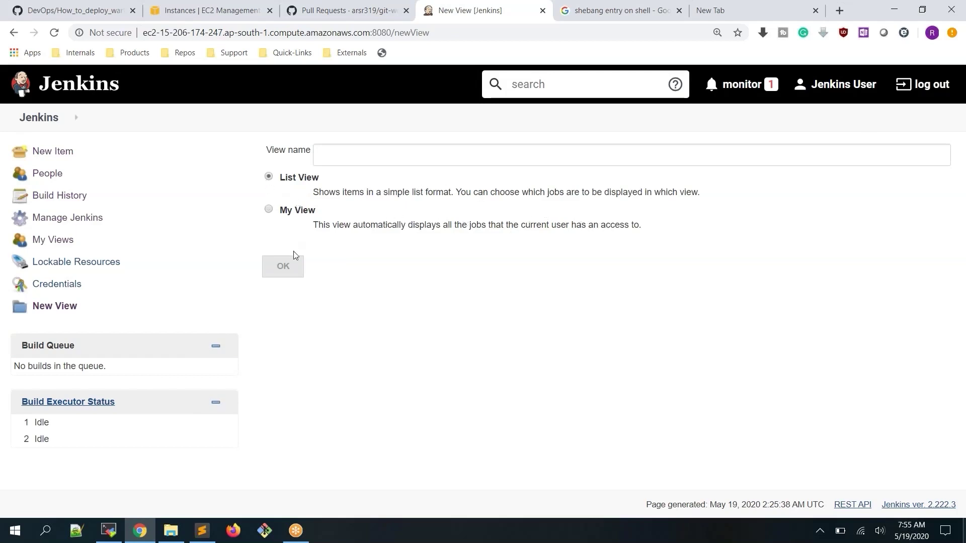
click(387, 157)
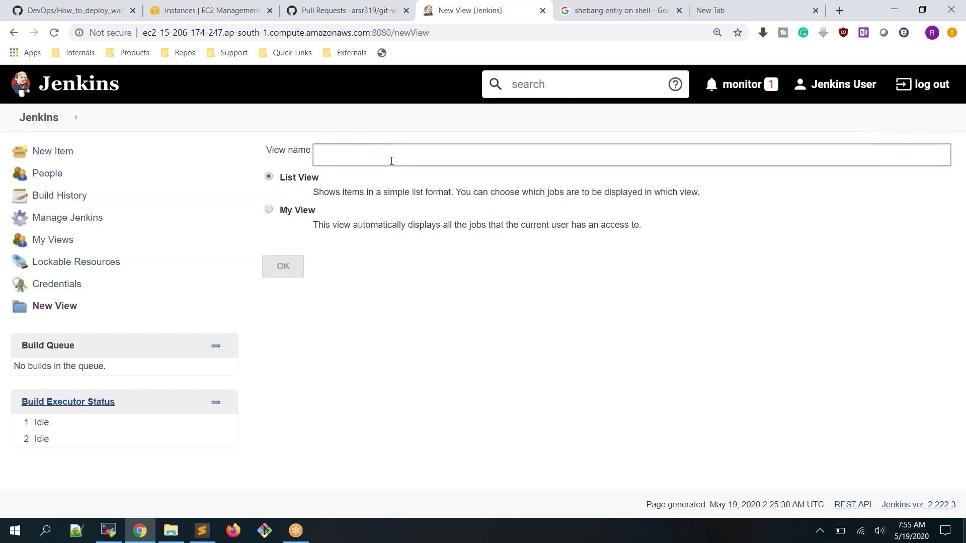
text(a)
key(BackSpace)
text(test-view2)
click(292, 267)
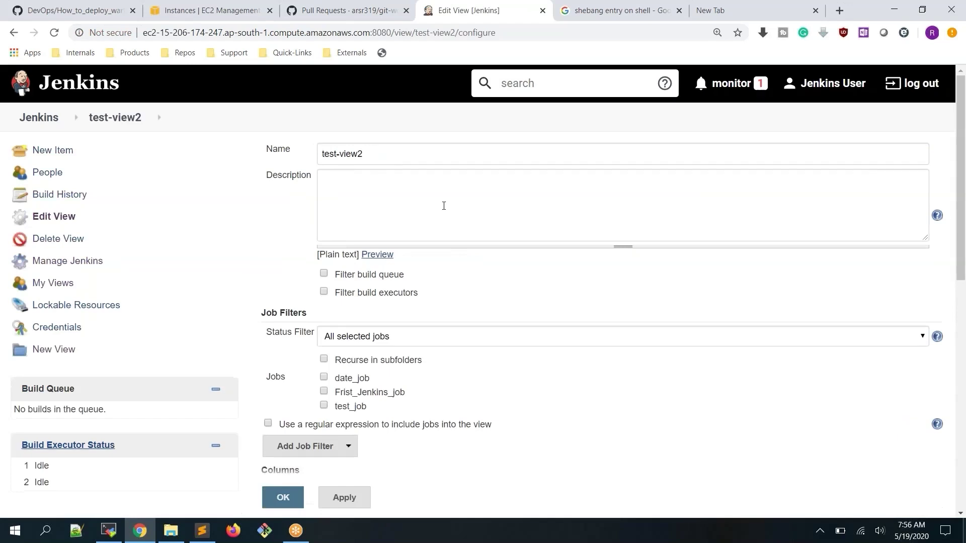
scroll(442, 212, down, 5)
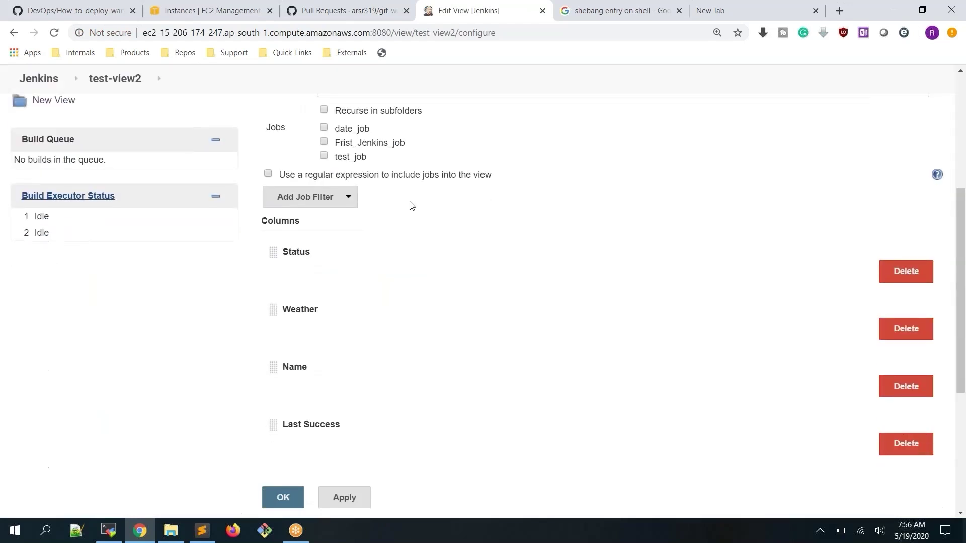
scroll(410, 205, up, 3)
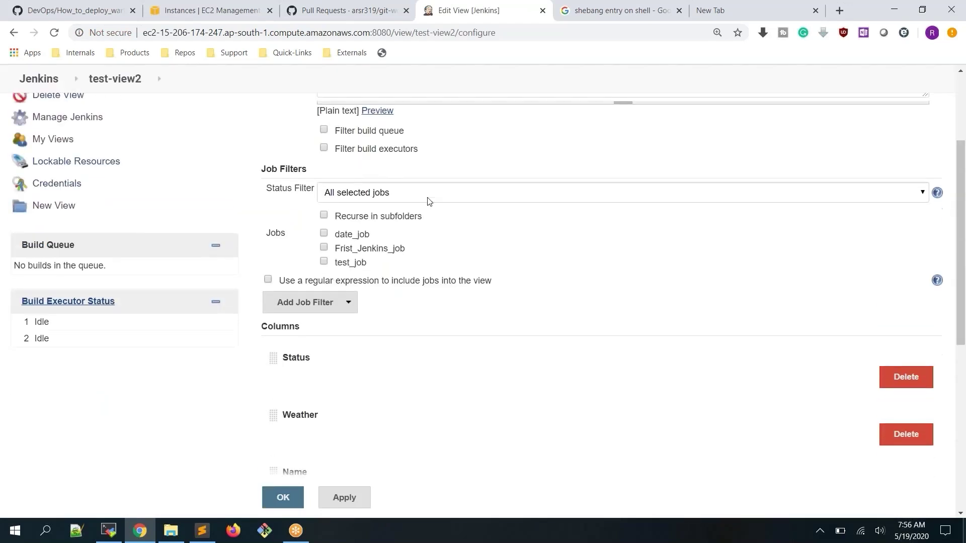
scroll(430, 202, down, 5)
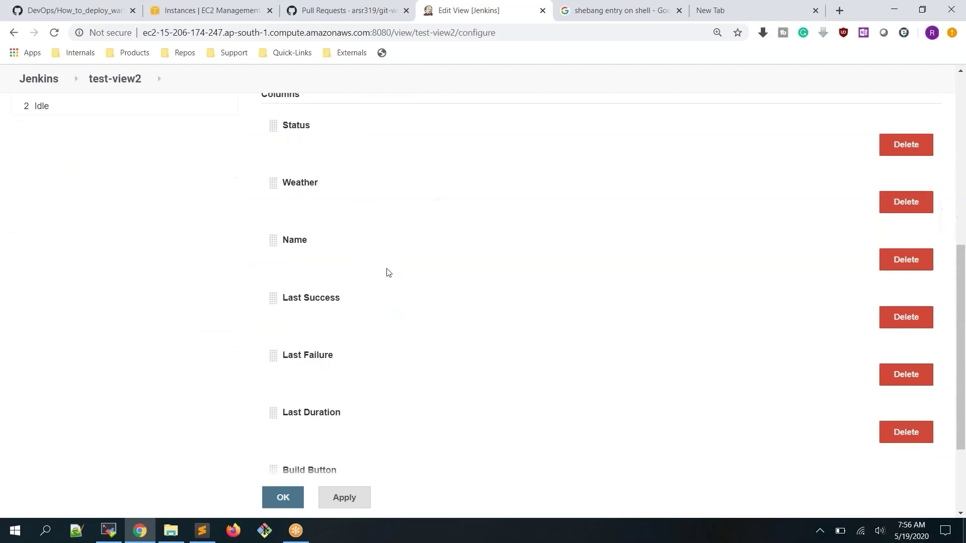
scroll(388, 272, down, 3)
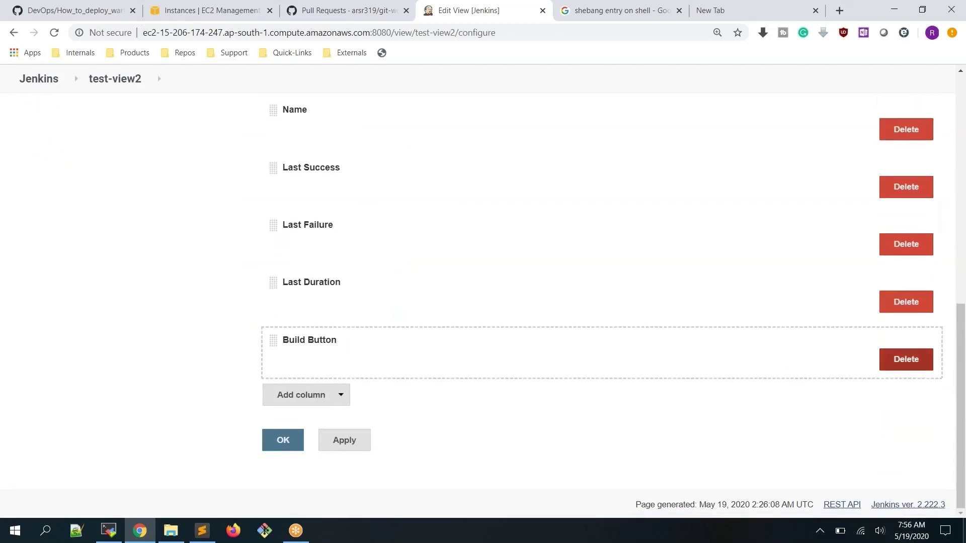
click(342, 398)
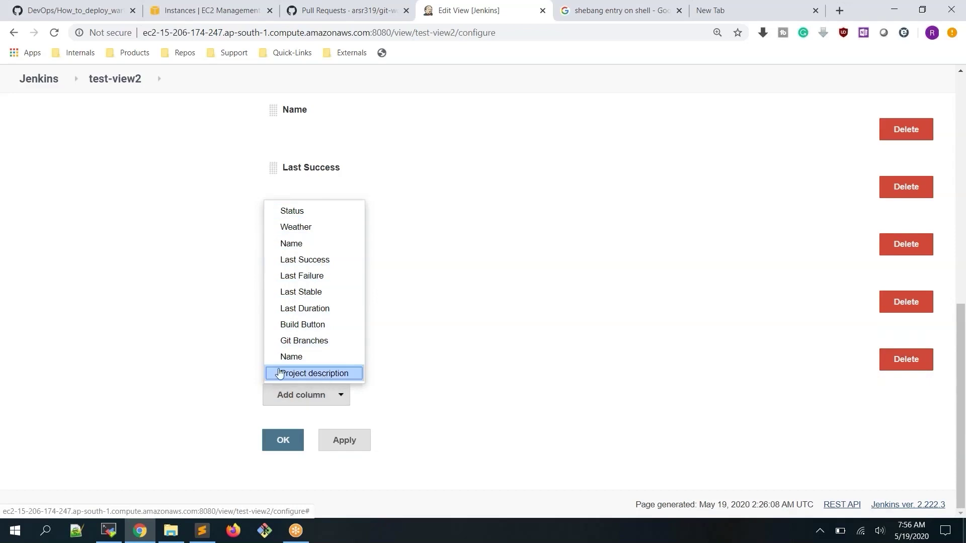
scroll(181, 330, up, 6)
scroll(187, 330, up, 4)
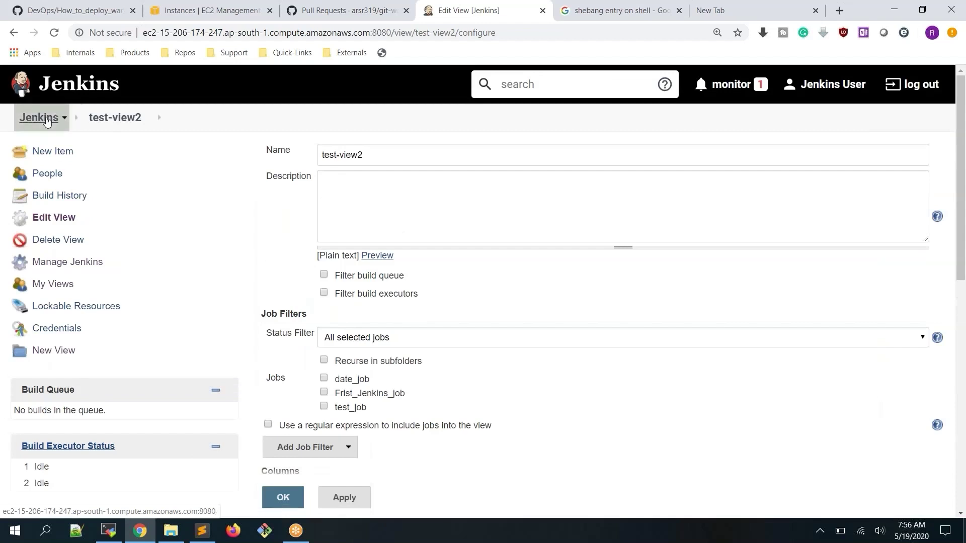
Discard the unsaved test-view2 settings by confirming Leave site and return to the dashboard
click(61, 116)
key(Return)
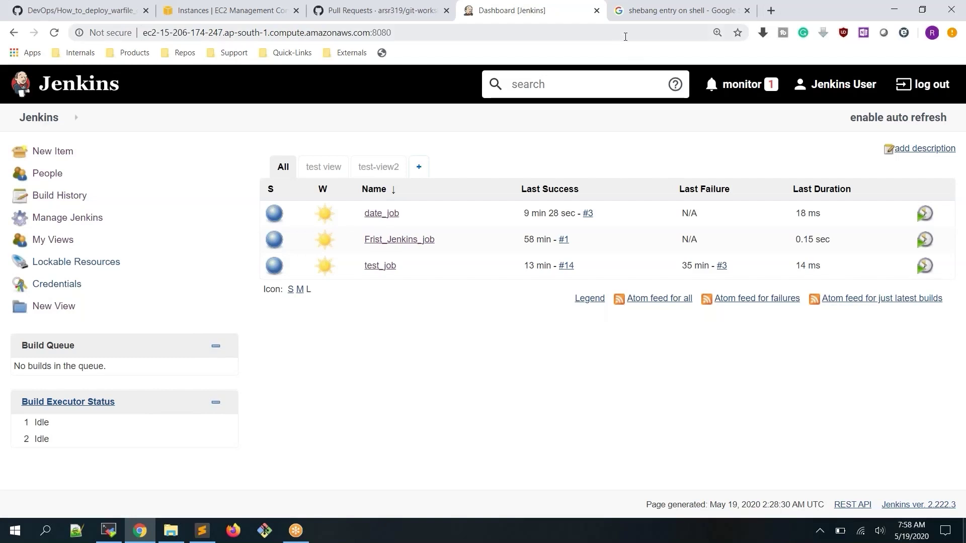
In the Google tab, go to the user's GitHub profile page on github.com
click(674, 10)
click(346, 33)
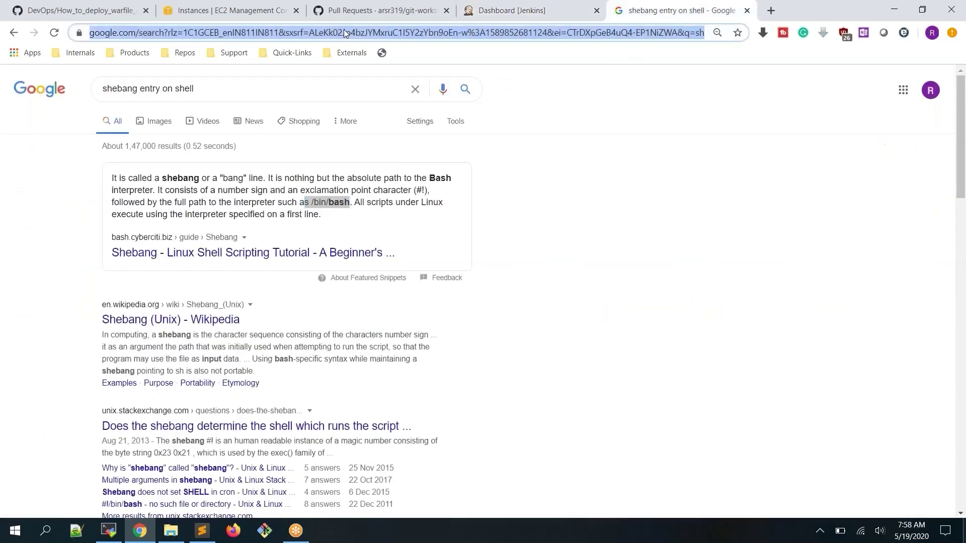
text(github.com)
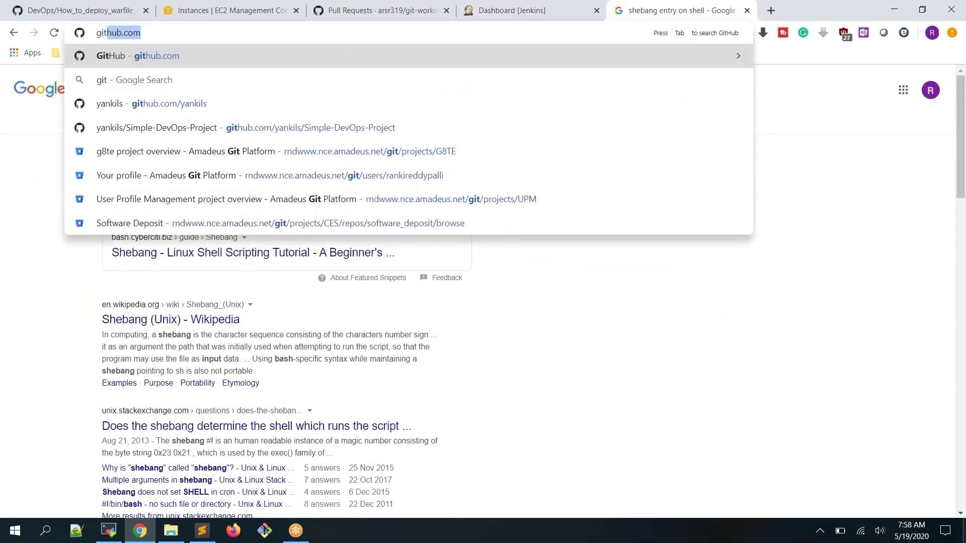
key(Right)
text(/a)
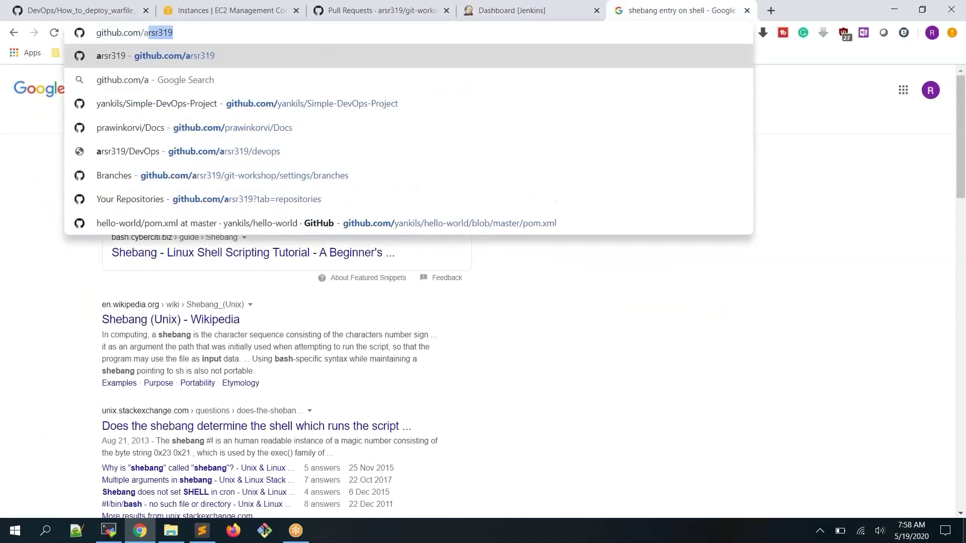
key(Return)
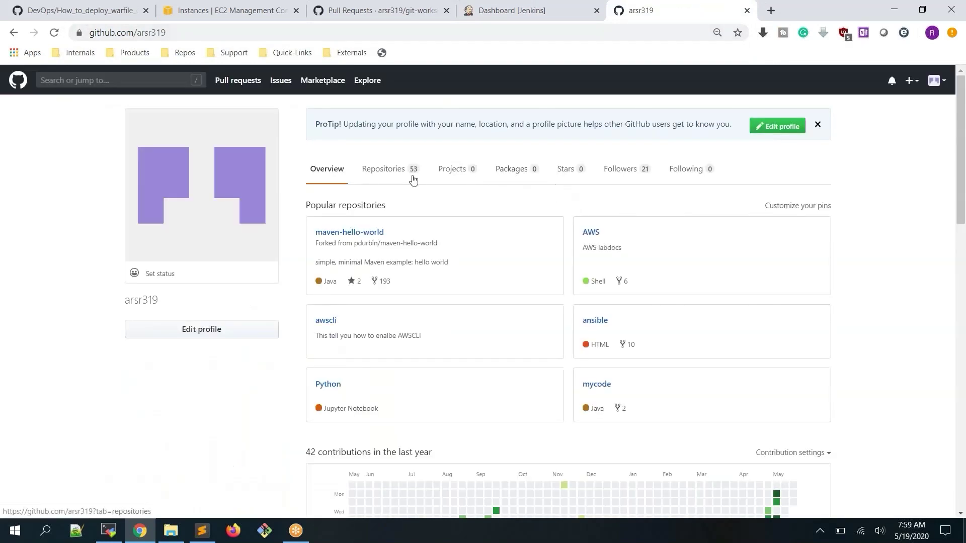
Open the testhello repository, confirm it holds src and pom.xml, and return to Jenkins
click(390, 172)
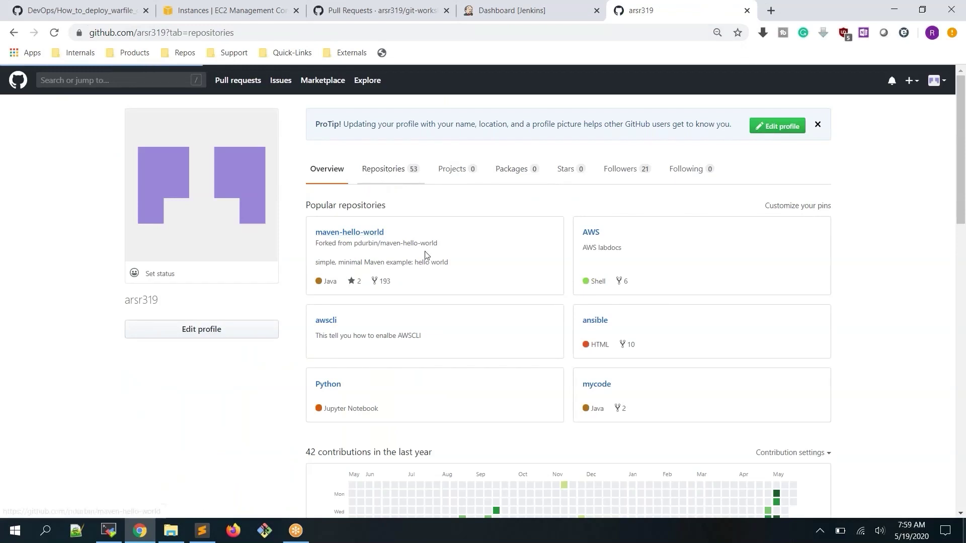
scroll(426, 258, down, 5)
scroll(426, 259, down, 2)
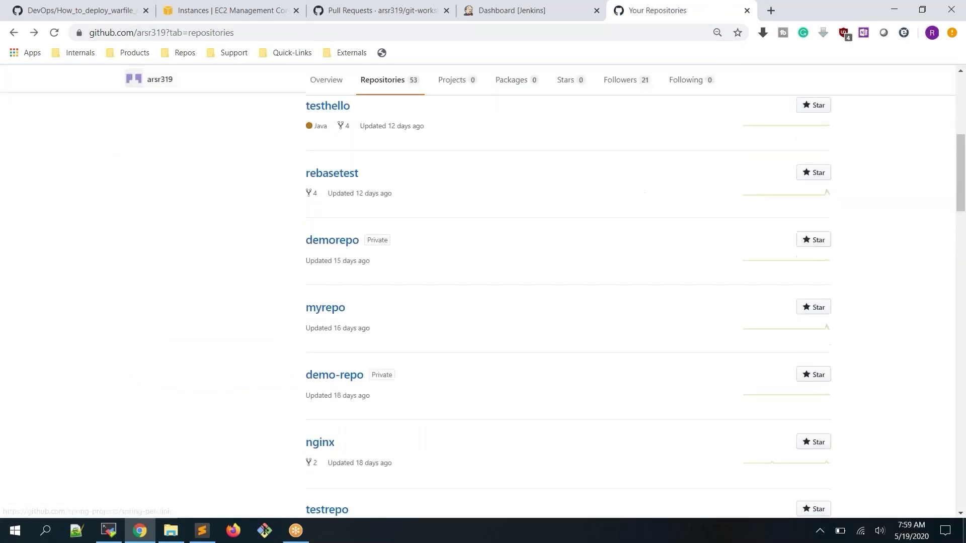
scroll(382, 211, up, 1)
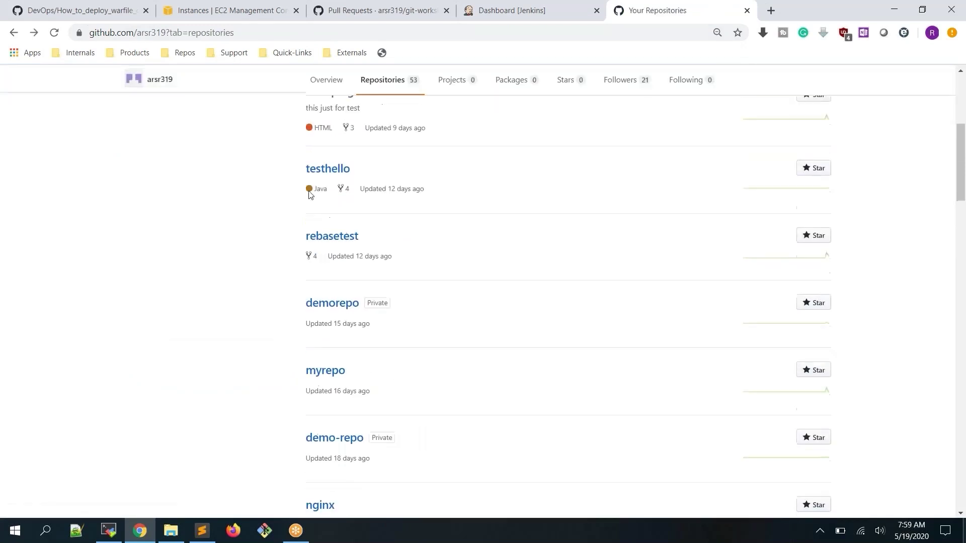
click(348, 171)
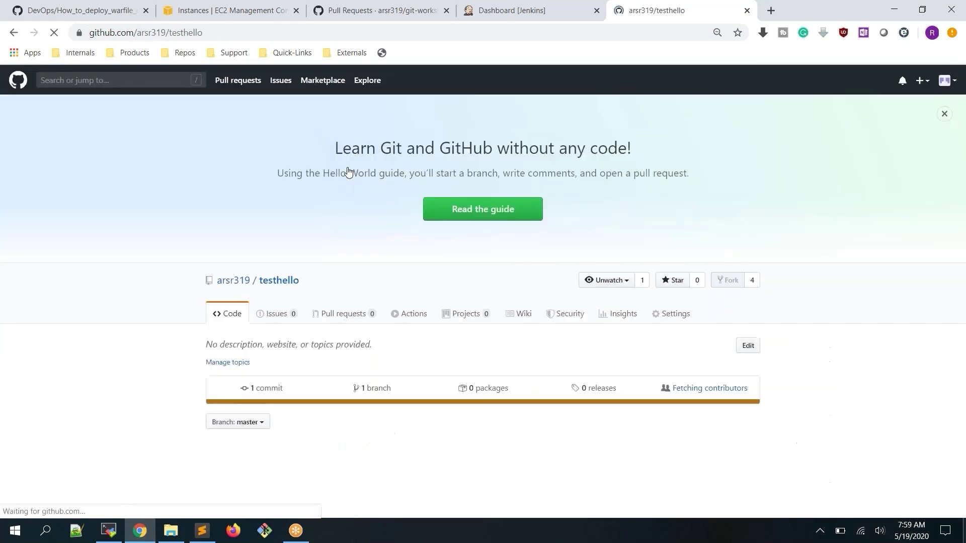
scroll(367, 248, down, 1)
scroll(237, 425, down, 1)
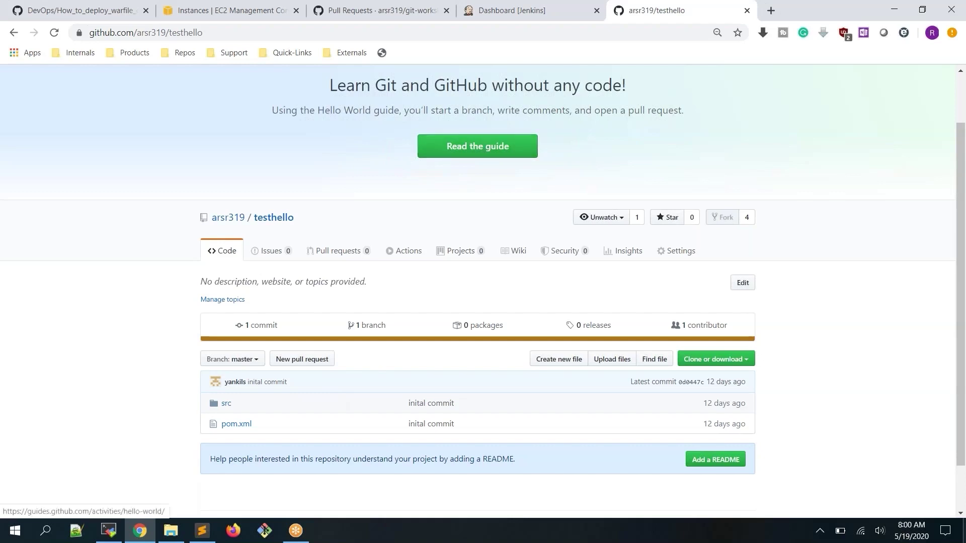
click(537, 11)
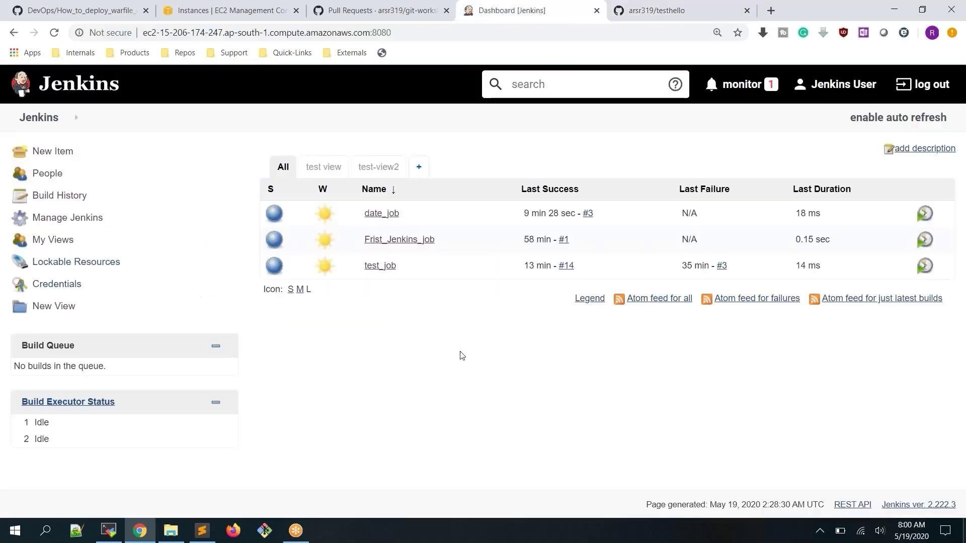
Create a new Freestyle project item named 'hello-world'
click(52, 151)
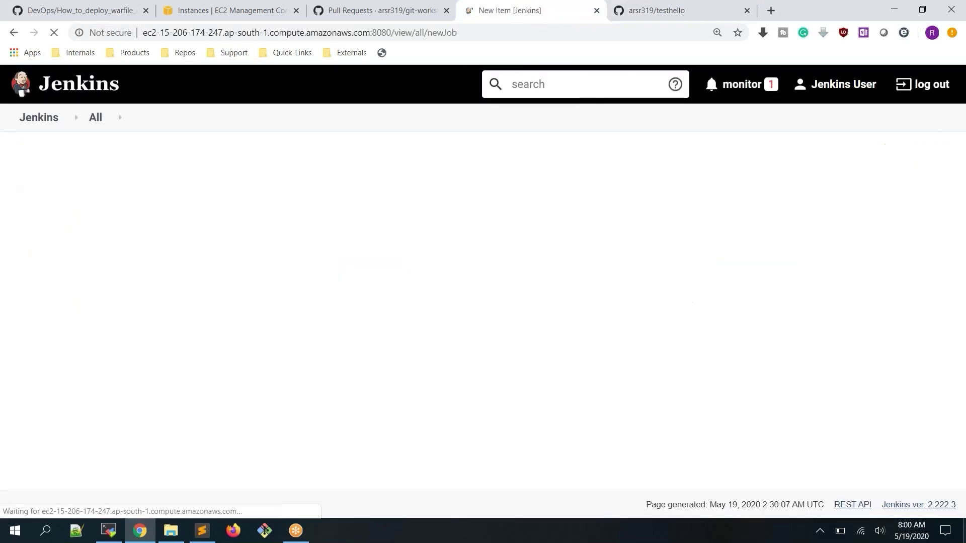
click(319, 194)
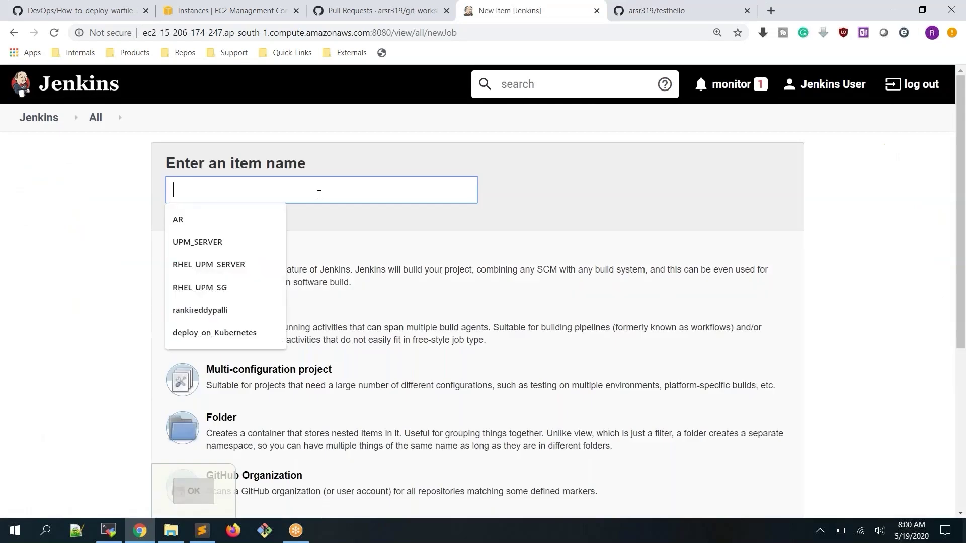
text(hello-world)
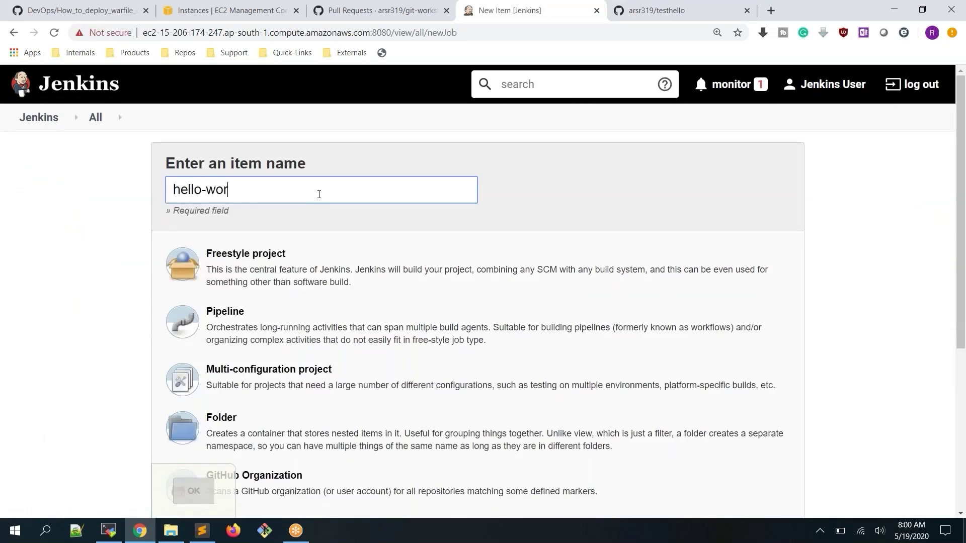
click(292, 265)
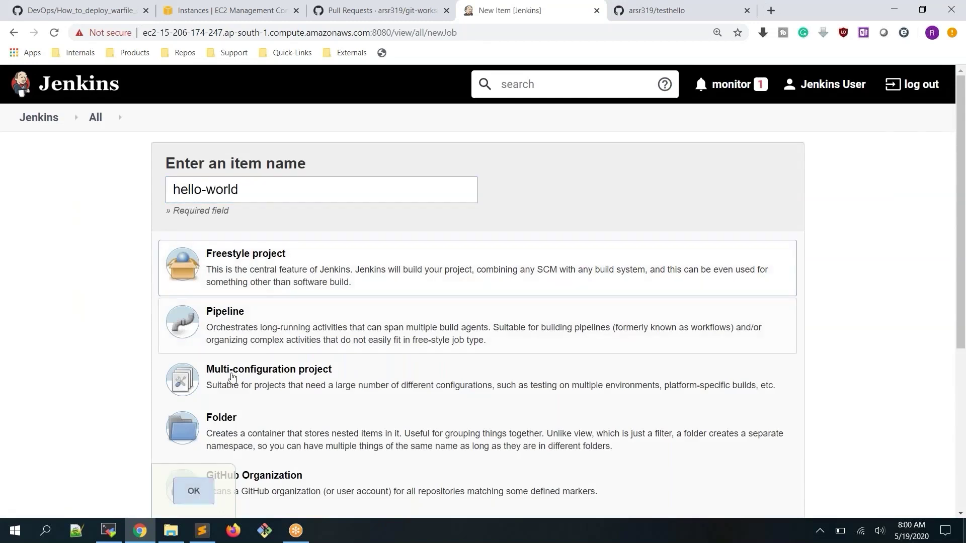
click(194, 498)
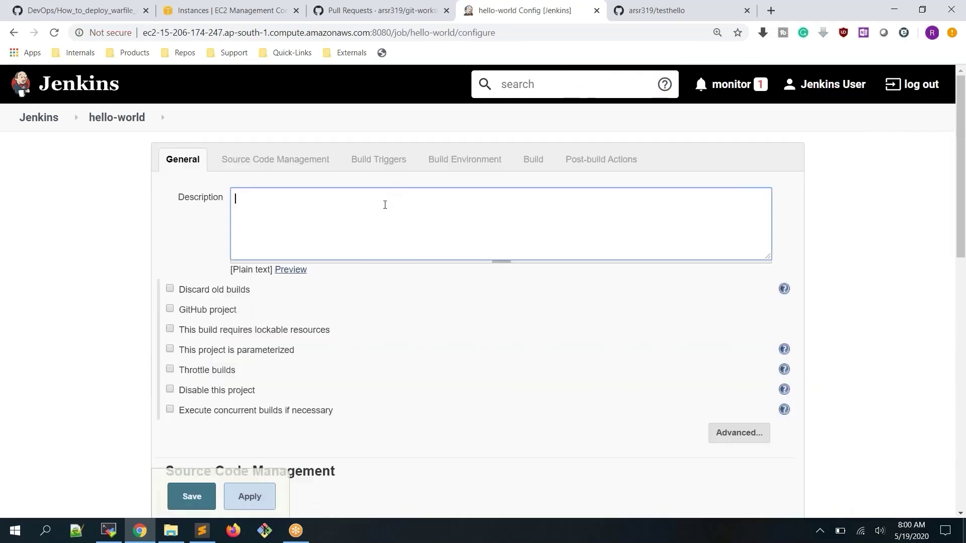
Give the hello-world job the description 'this job pulls code from github'
text(this )
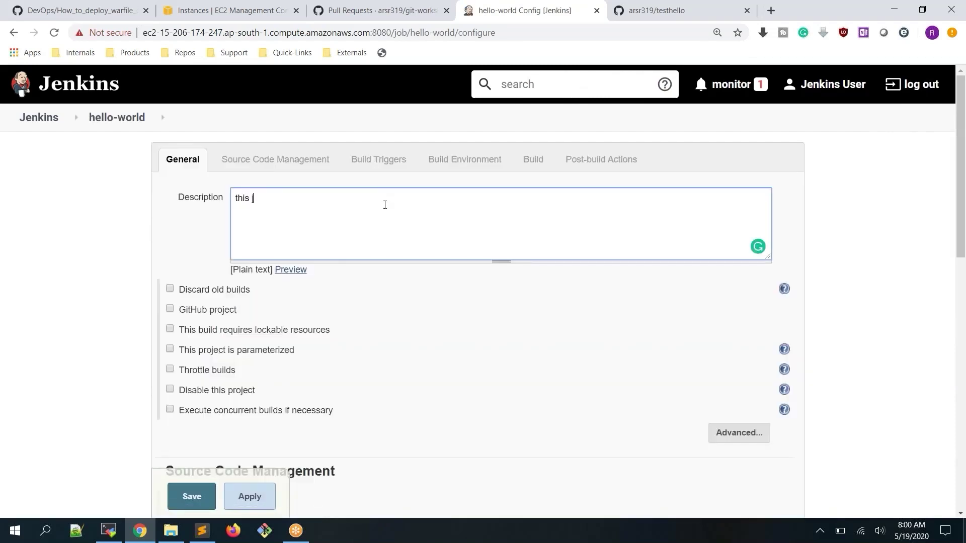
text(job pulls code from github)
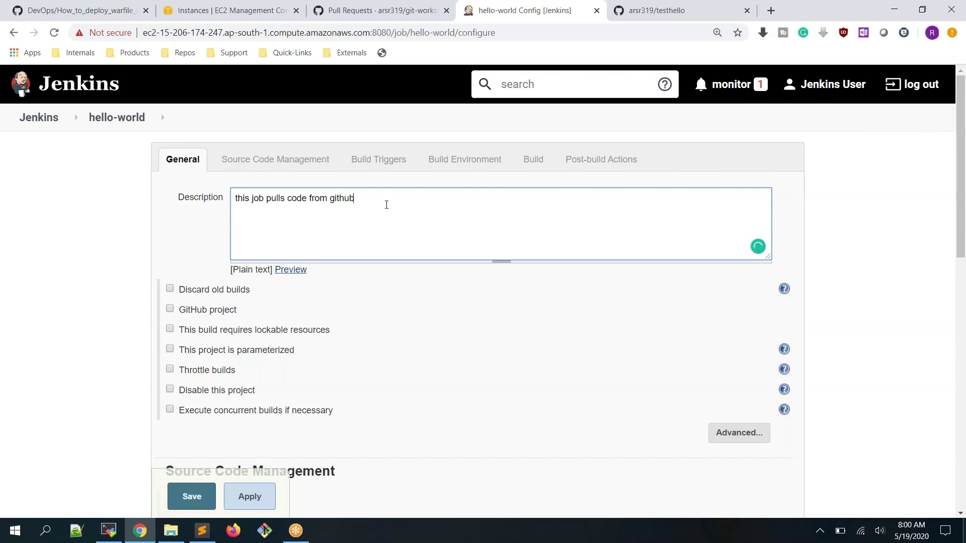
scroll(390, 200, down, 3)
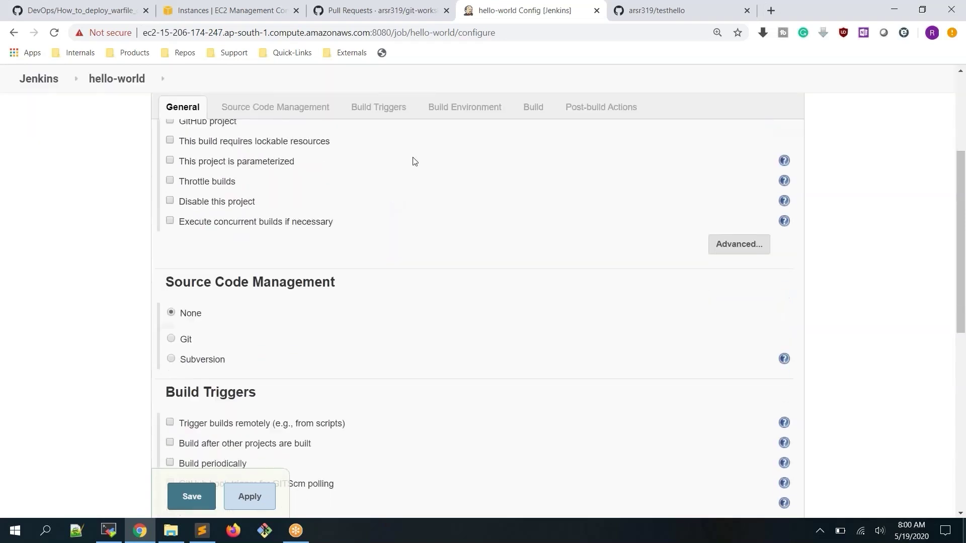
scroll(414, 160, up, 3)
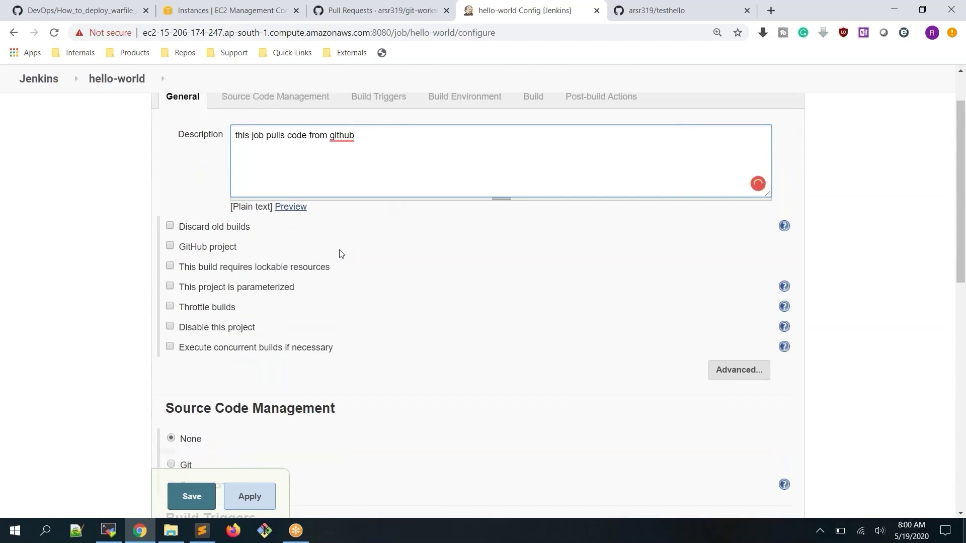
scroll(339, 252, down, 2)
scroll(371, 239, up, 3)
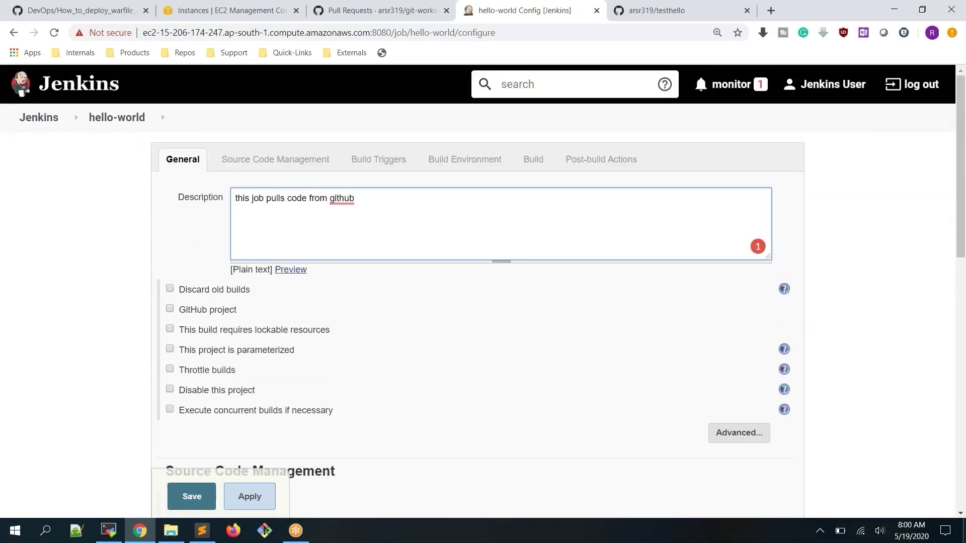
scroll(371, 240, down, 1)
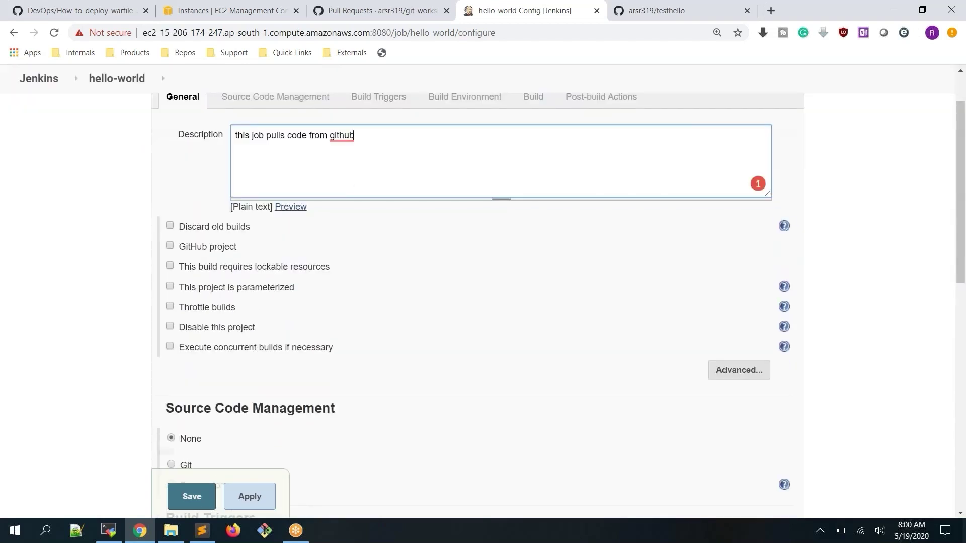
scroll(229, 329, down, 1)
drag(165, 345, 342, 354)
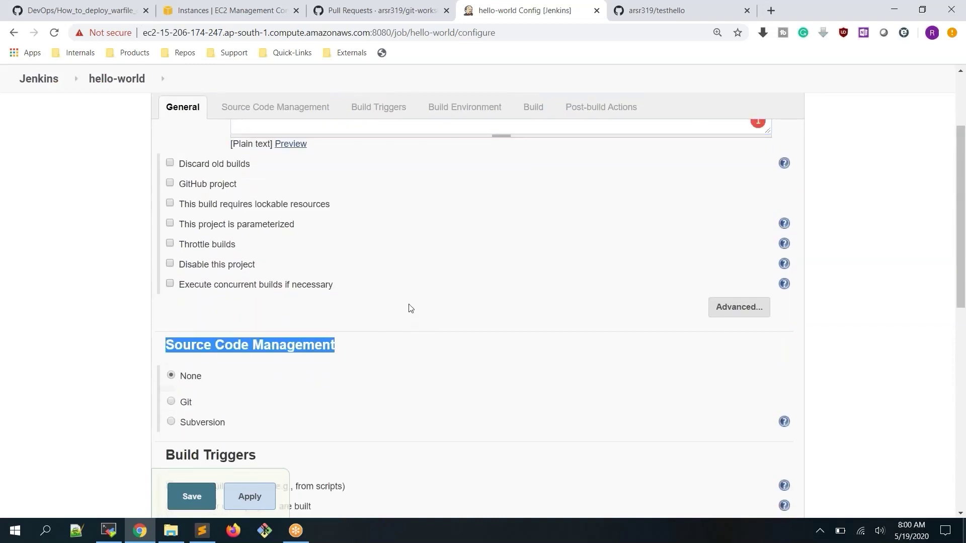
scroll(412, 301, down, 2)
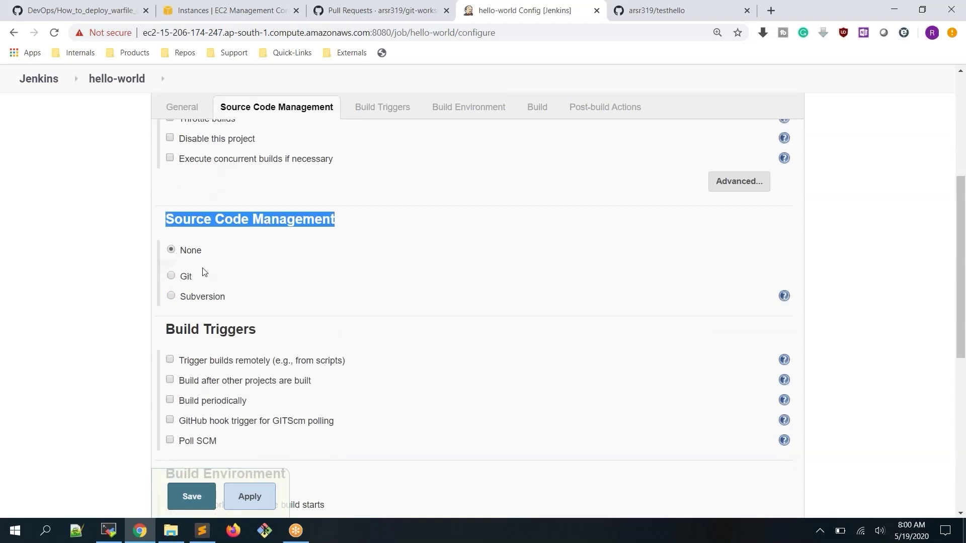
Choose Git for the job's source code management, trying Subversion before returning to Git
click(171, 276)
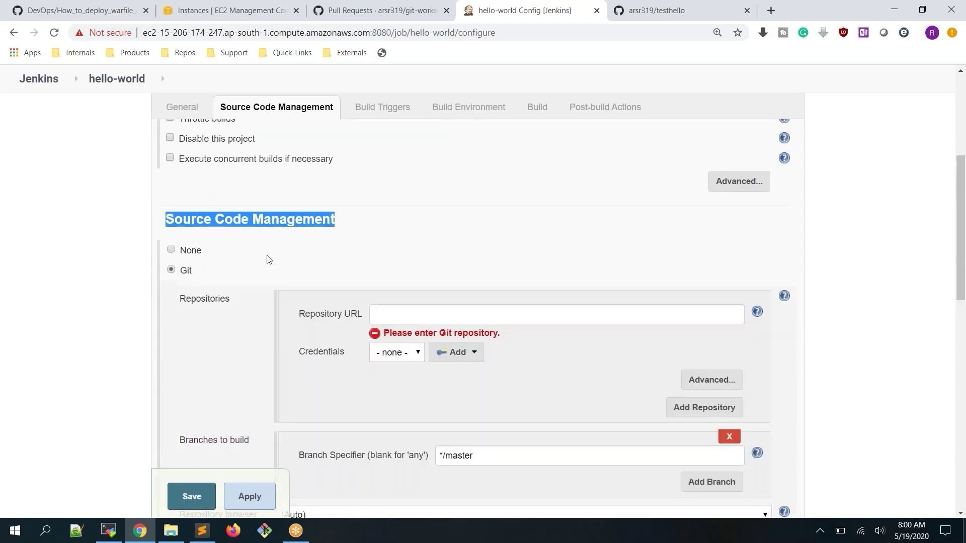
scroll(267, 257, down, 5)
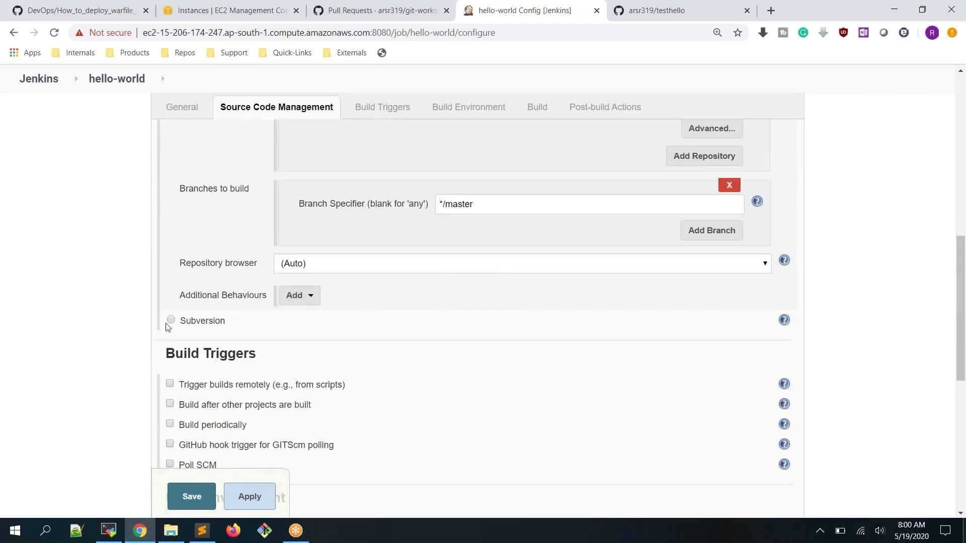
click(170, 321)
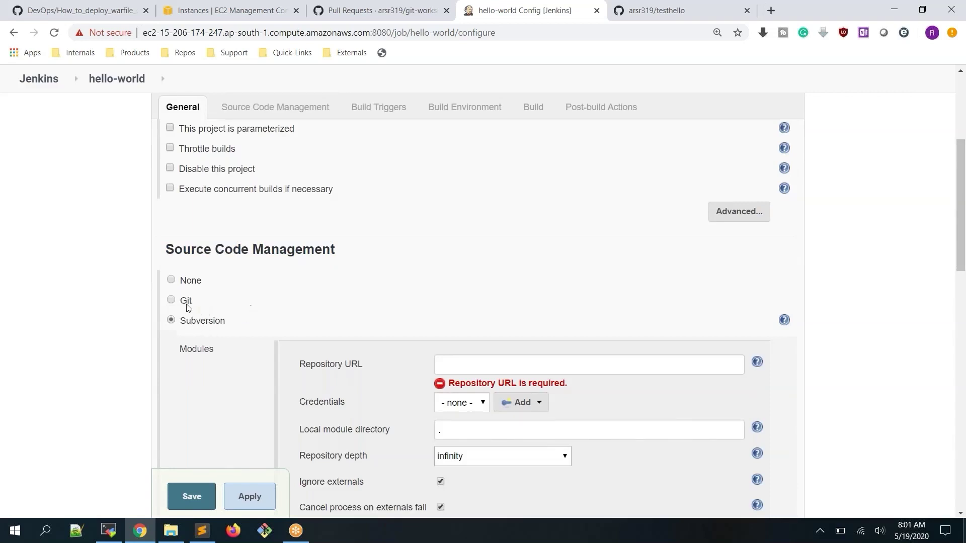
click(171, 301)
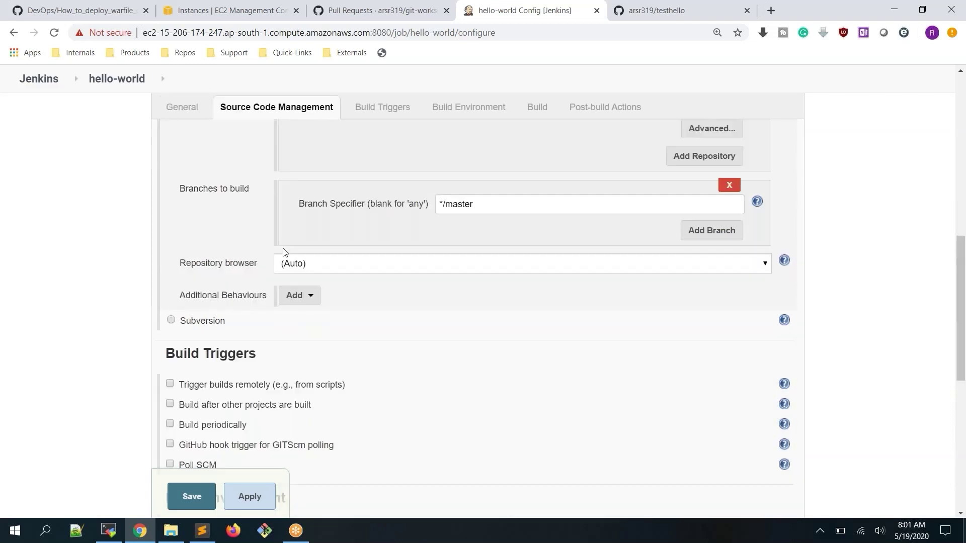
scroll(283, 248, up, 4)
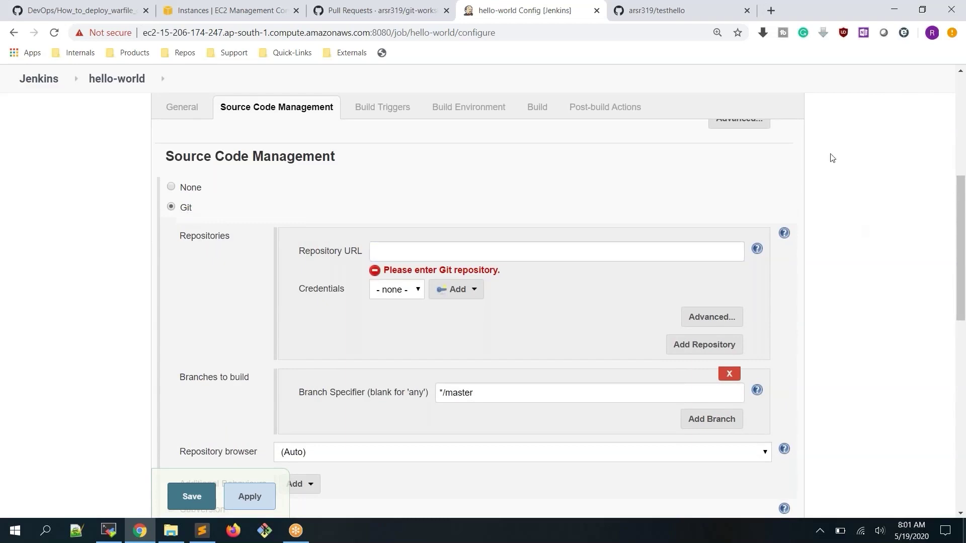
Copy the testhello HTTPS clone URL from GitHub and paste it into the job's Repository URL
click(675, 11)
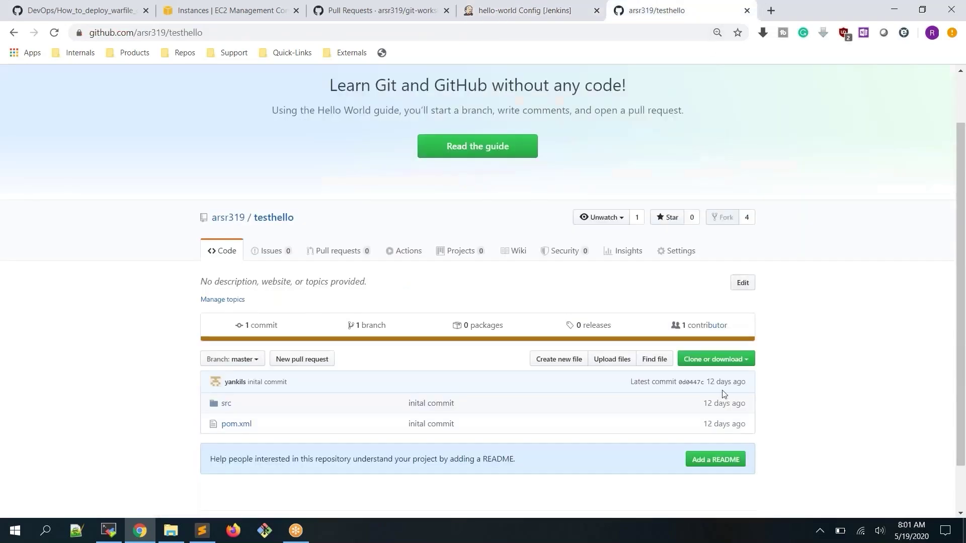
click(748, 366)
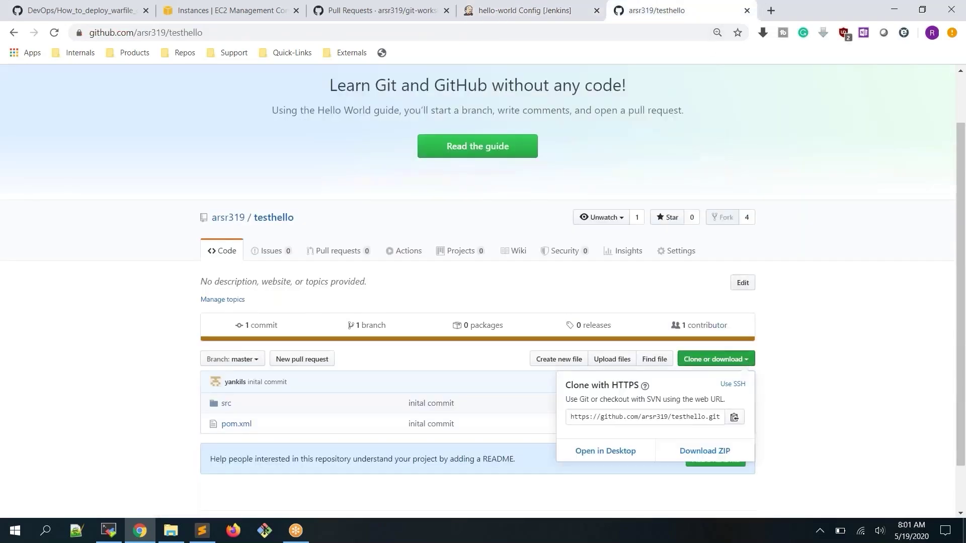
click(735, 418)
key(ctrl+plus)
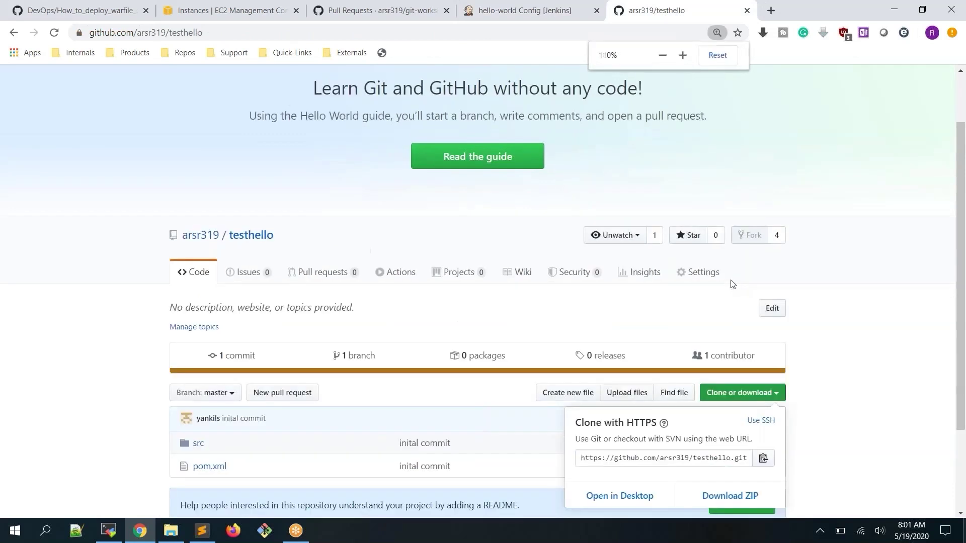
scroll(733, 283, down, 2)
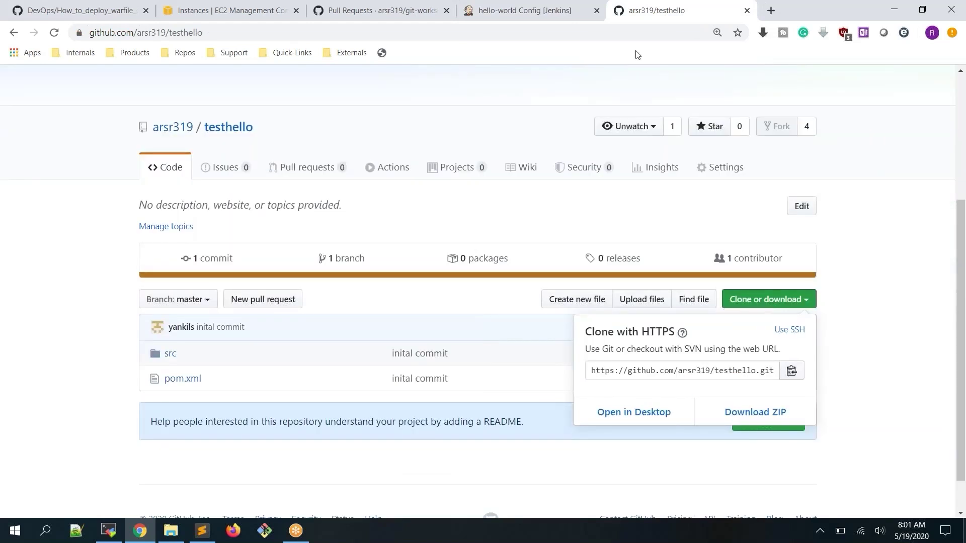
click(549, 11)
click(475, 257)
key(ctrl+v)
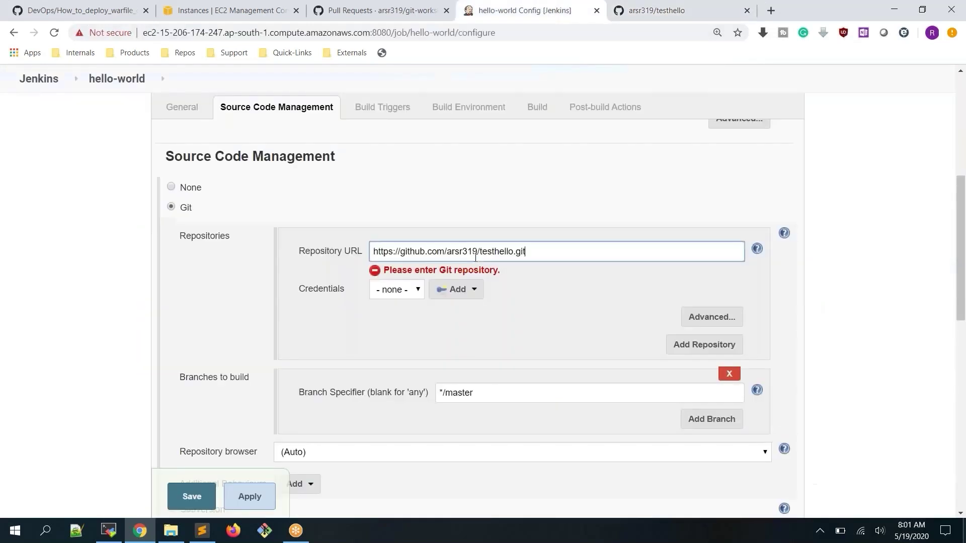
Commit the Repository URL, get the git connection error, then switch to the MobaXterm server session
click(572, 313)
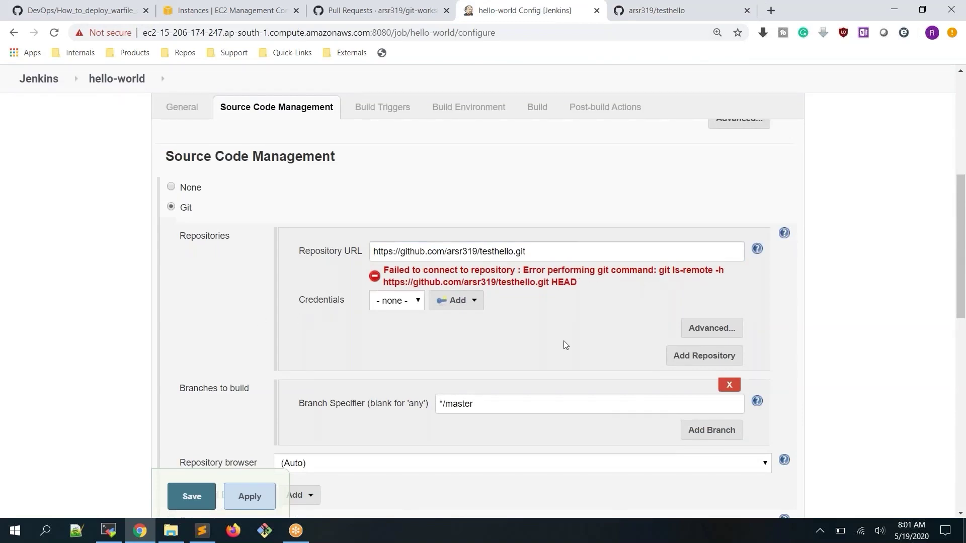
drag(552, 253, 351, 243)
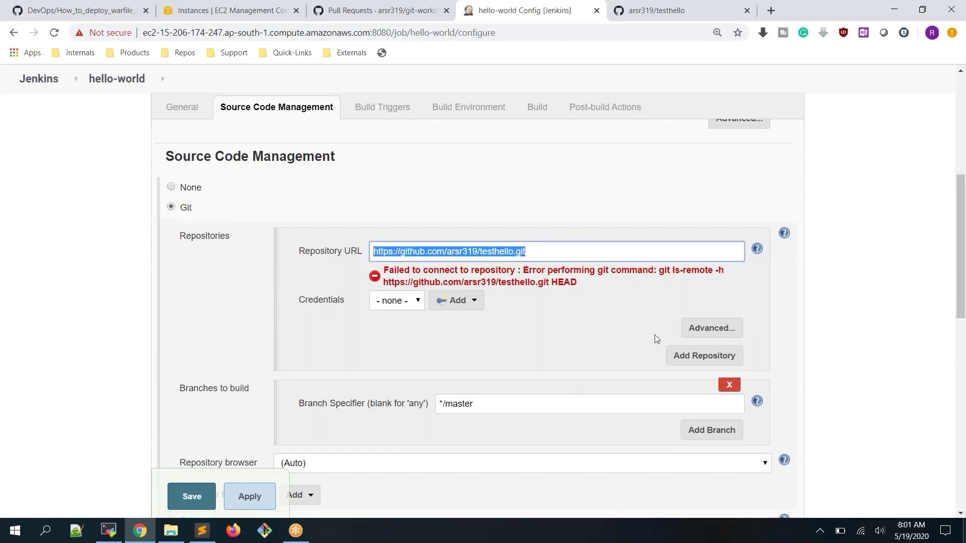
click(857, 255)
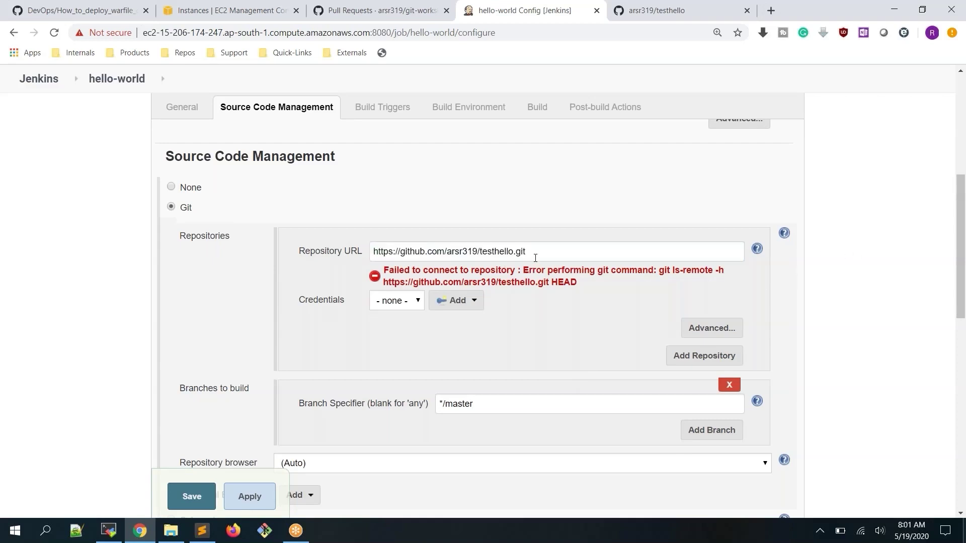
drag(534, 254, 349, 253)
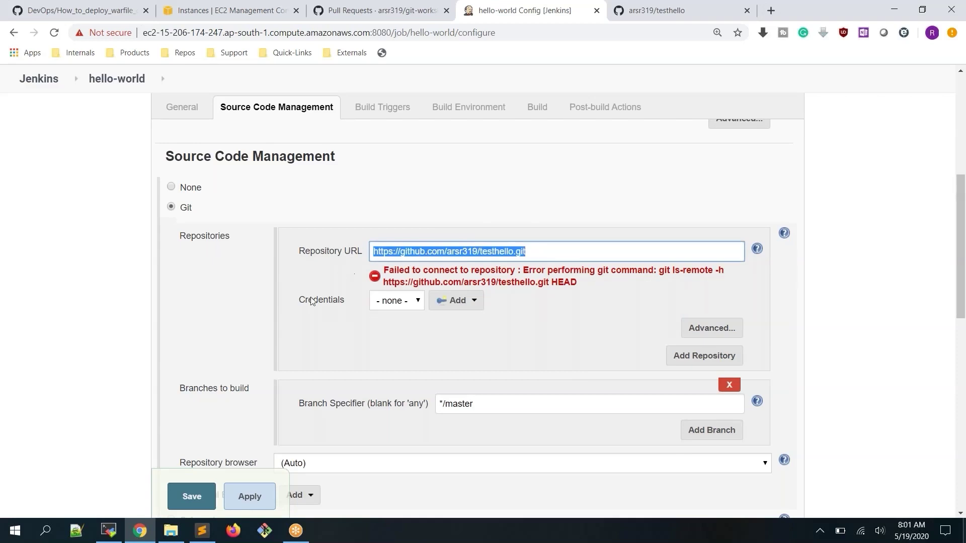
click(108, 530)
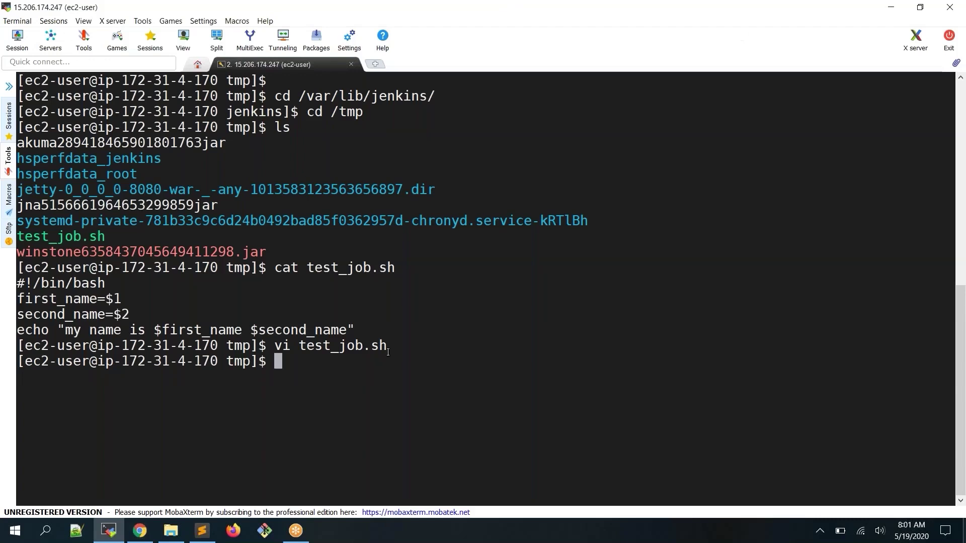
Run git on the server to find it is not installed
text(git)
key(Return)
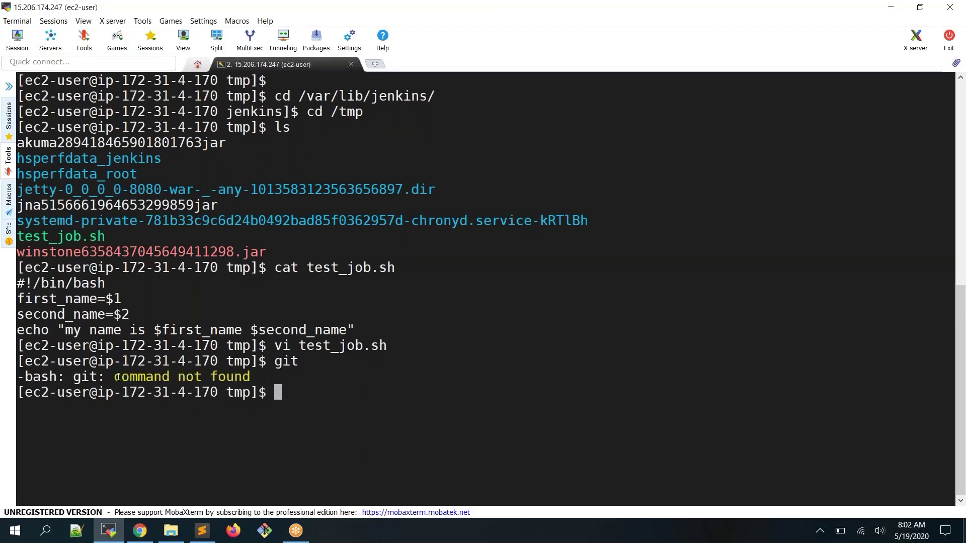
double_click(77, 378)
click(140, 531)
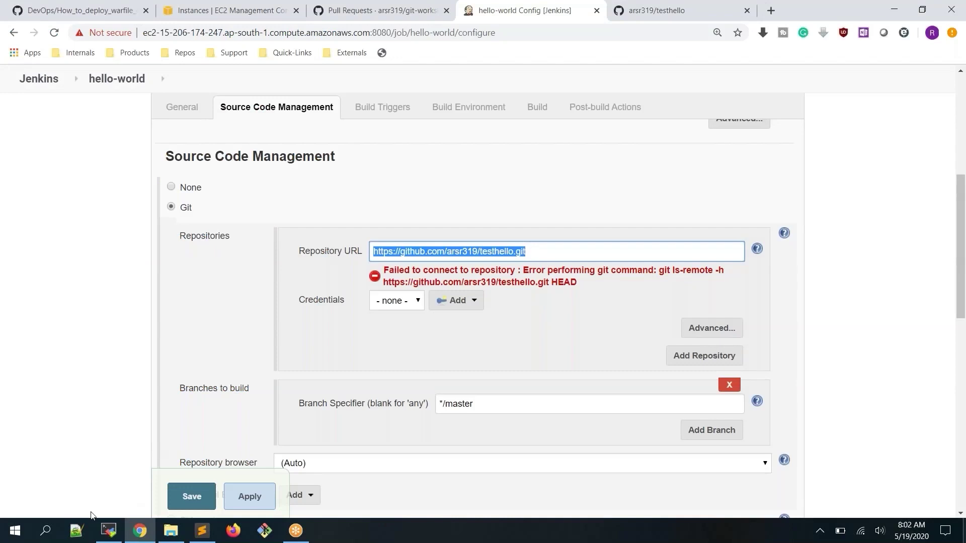
click(107, 533)
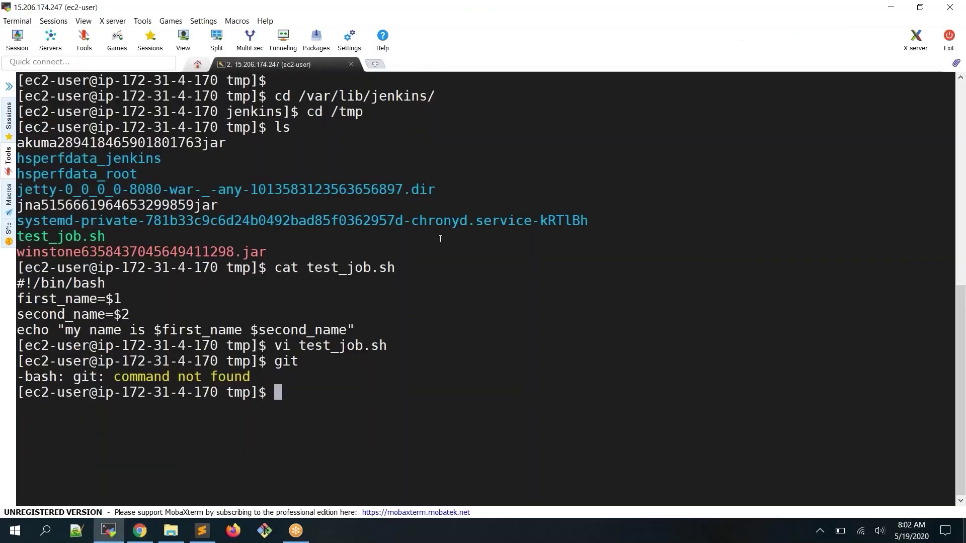
Clear the terminal and become root with sudo su -
text(clear)
key(Return)
key(Return)
text(git)
key(BackSpace)
key(BackSpace)
key(BackSpace)
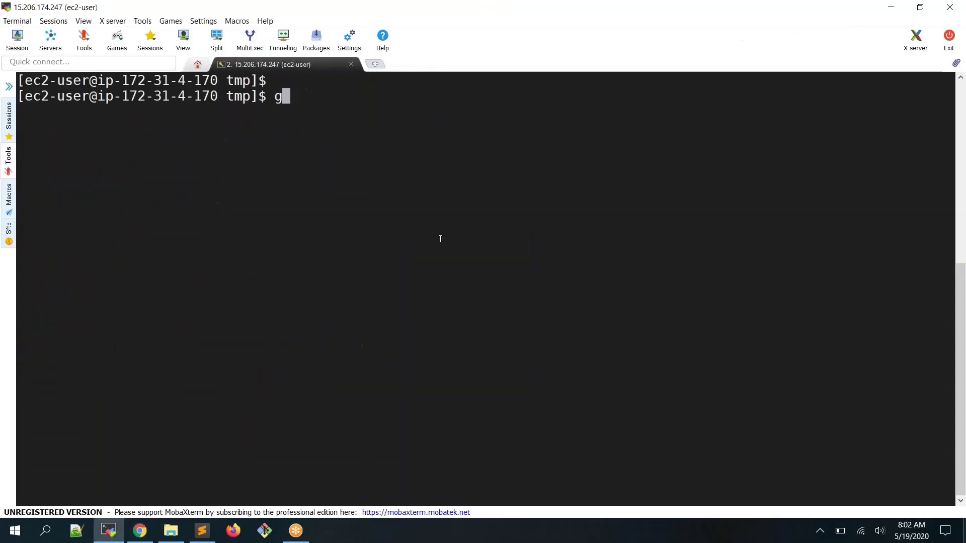
text(sudo su -)
key(Return)
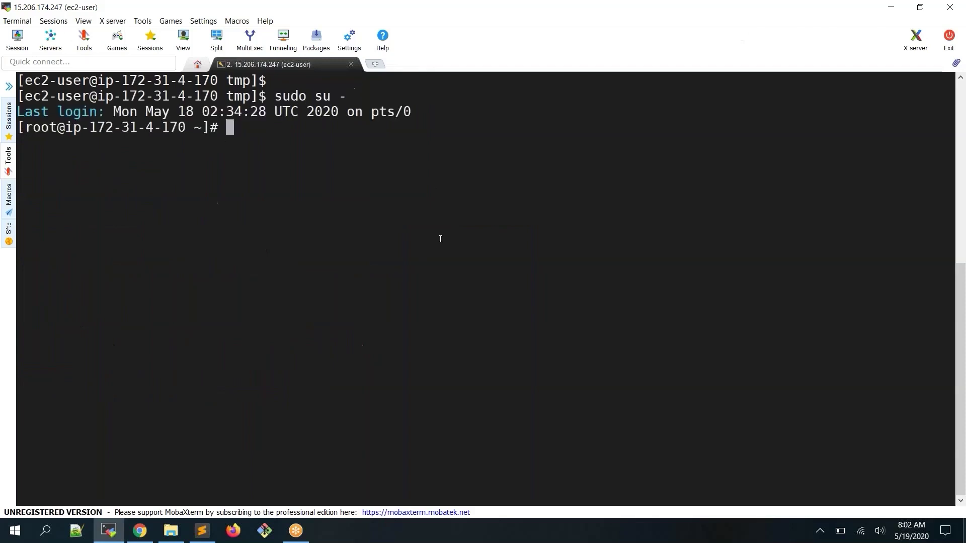
Install git with yum install git, confirming with y
text(git)
key(BackSpace)
key(BackSpace)
key(BackSpace)
key(BackSpace)
text(yum install igt)
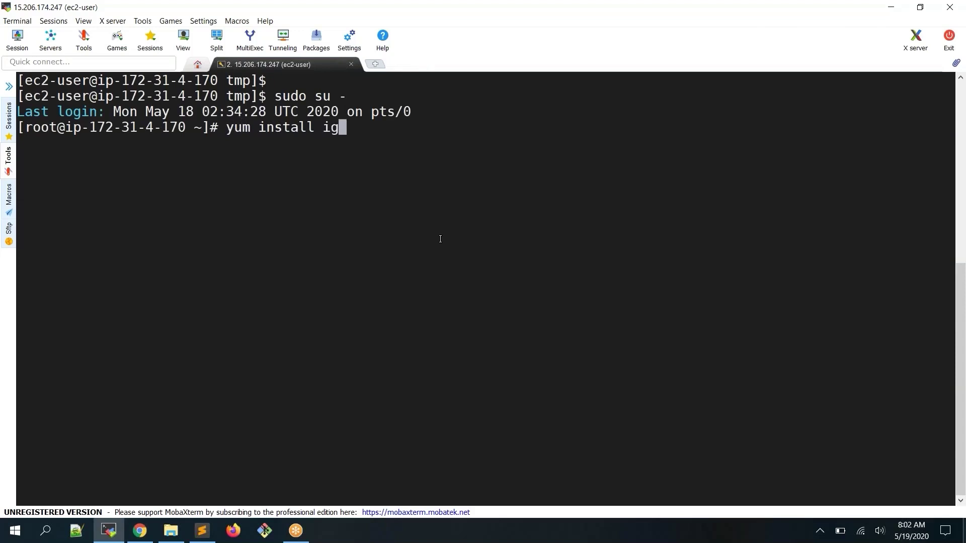
key(BackSpace)
key(BackSpace)
key(BackSpace)
text(git)
key(Return)
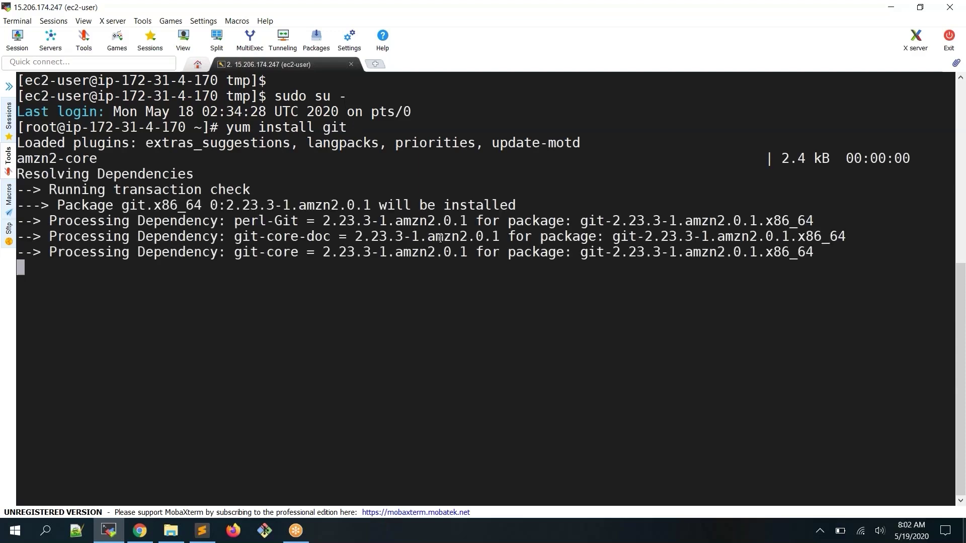
text(y)
key(Return)
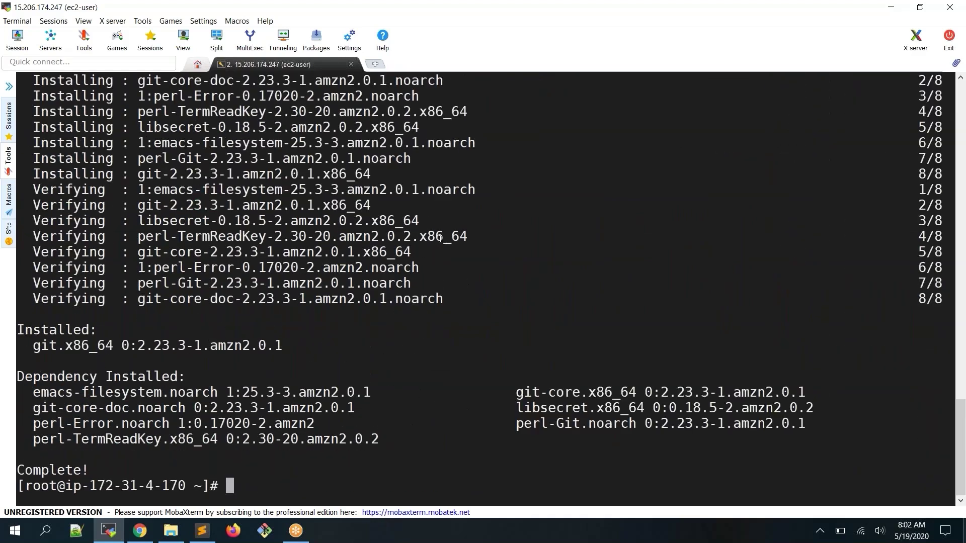
Verify the install with which git and select the /usr/bin/git path
text(clear)
key(Return)
key(Return)
text(git)
key(Return)
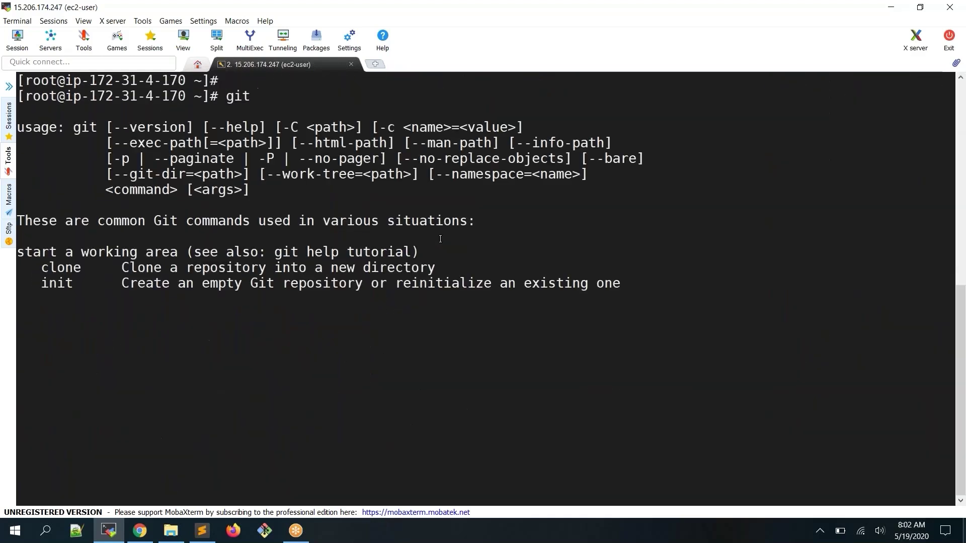
text(clear)
key(Return)
key(Return)
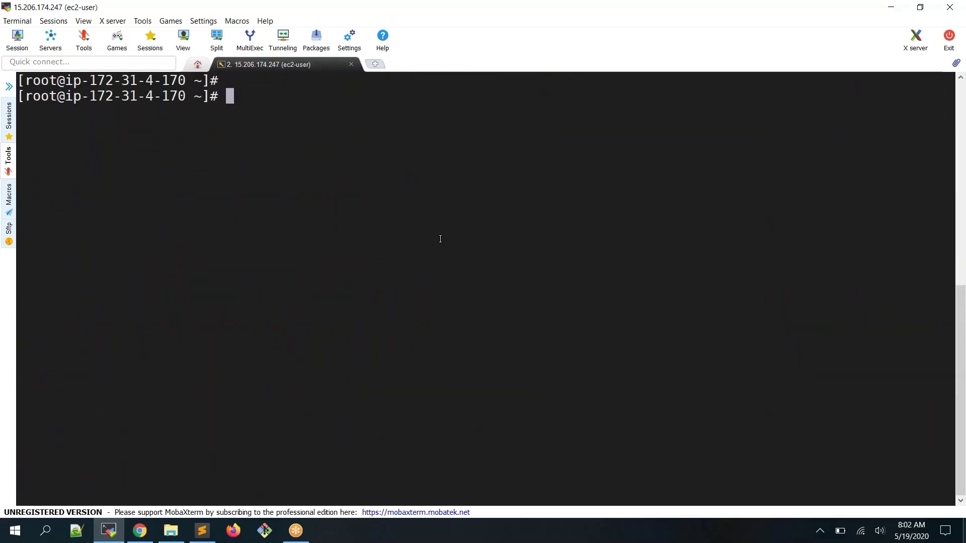
text(which git)
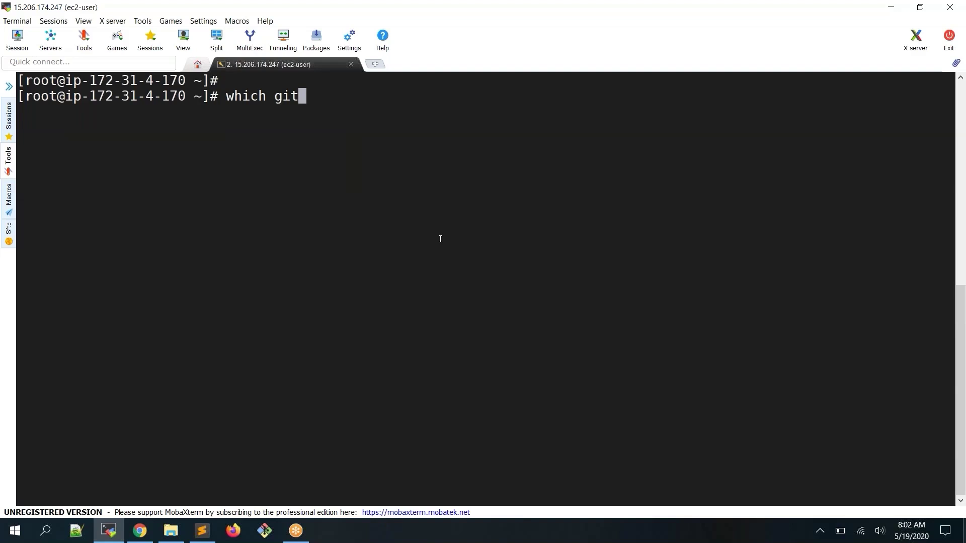
key(Return)
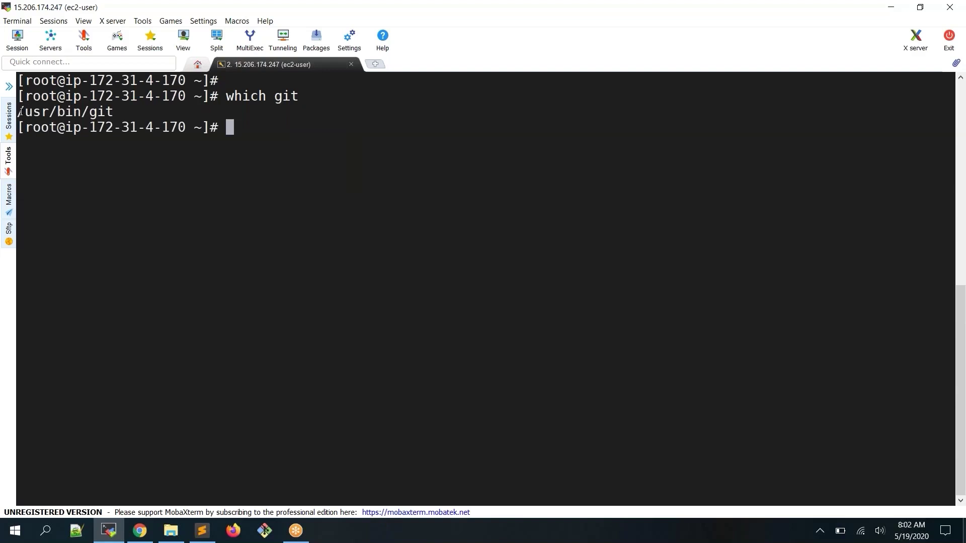
drag(18, 111, 101, 114)
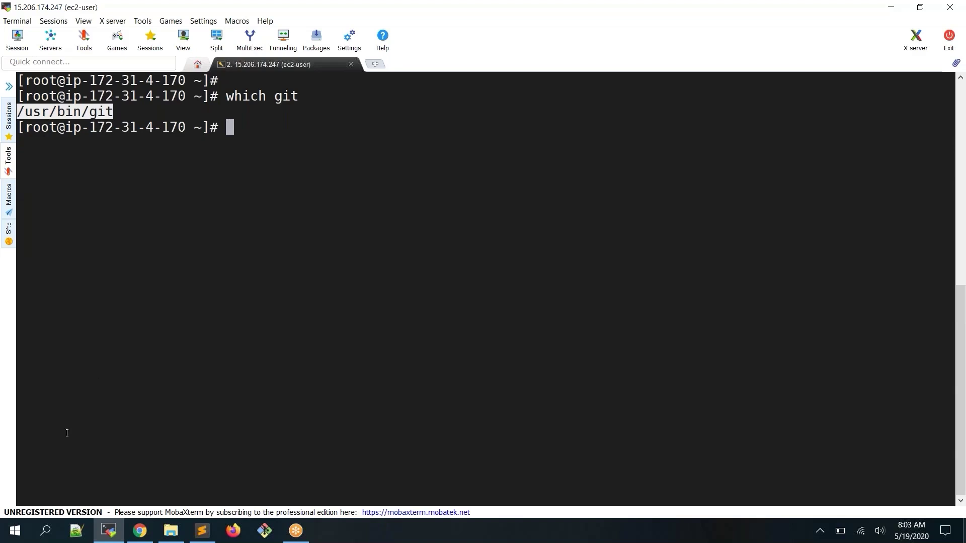
Apply and save the hello-world job's Git settings, then go back to the dashboard
click(140, 531)
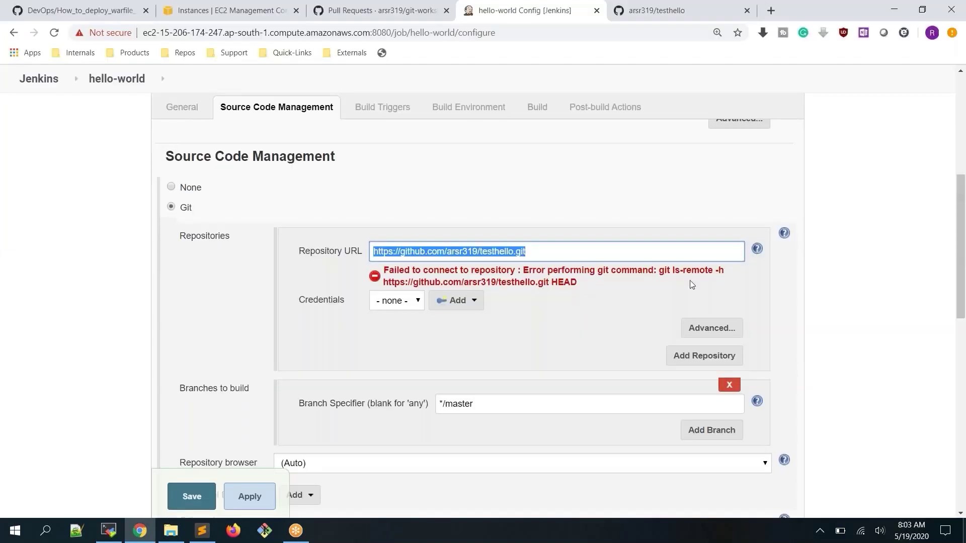
click(868, 257)
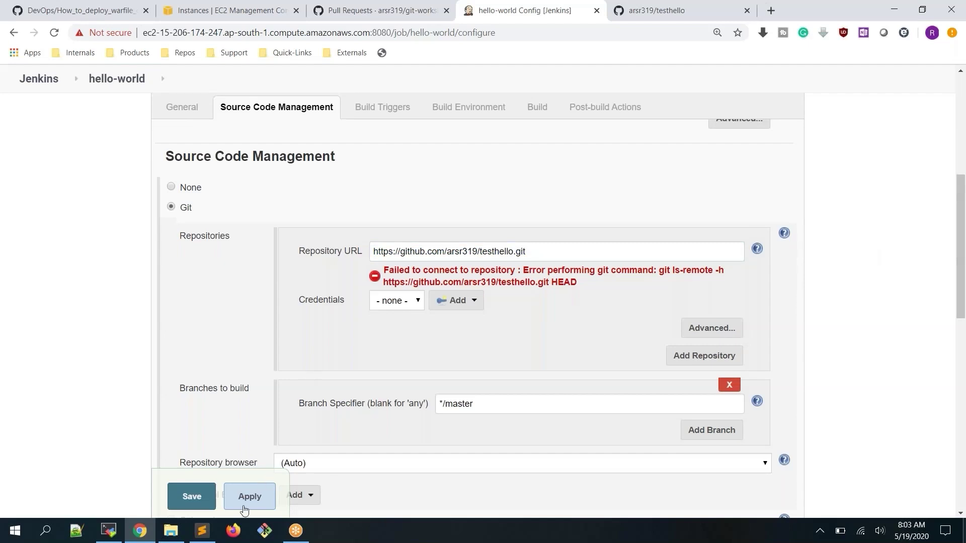
click(258, 499)
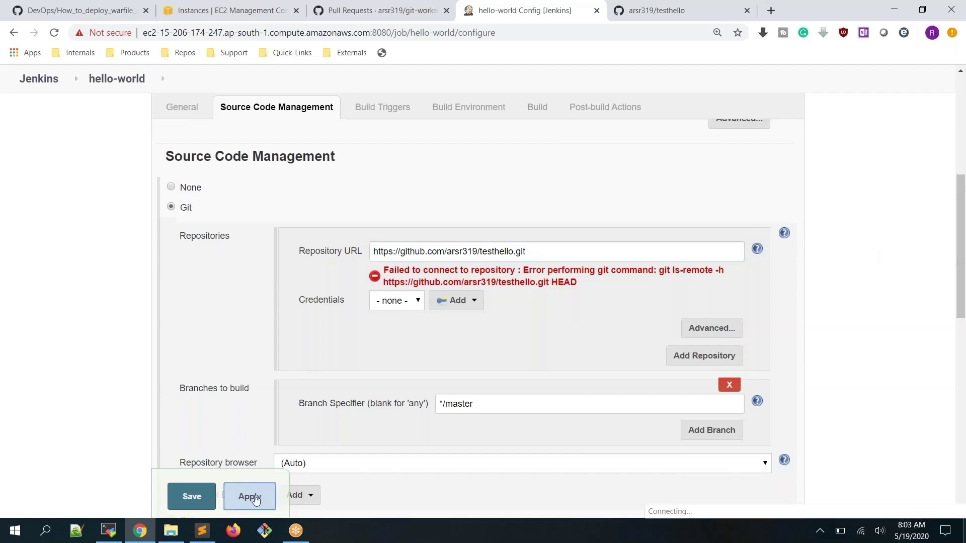
click(187, 499)
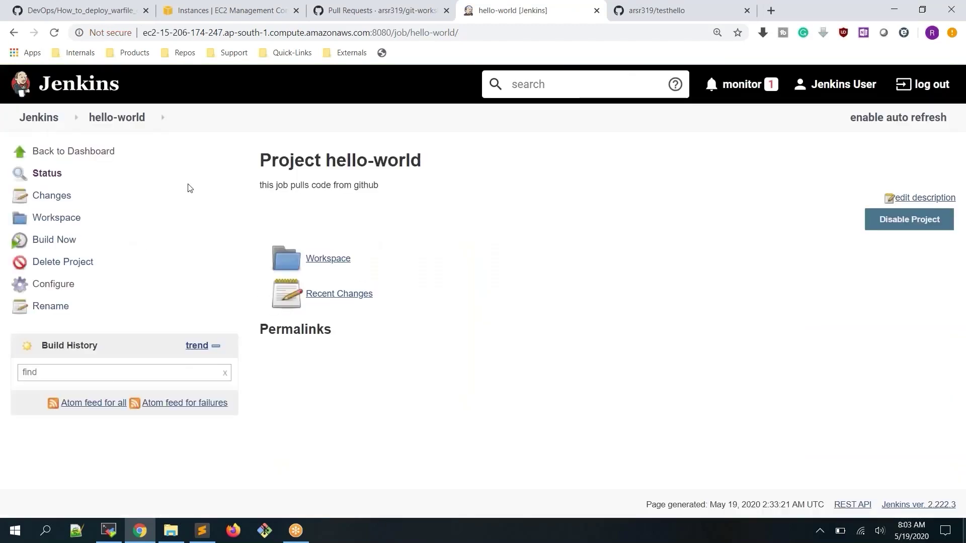
click(46, 122)
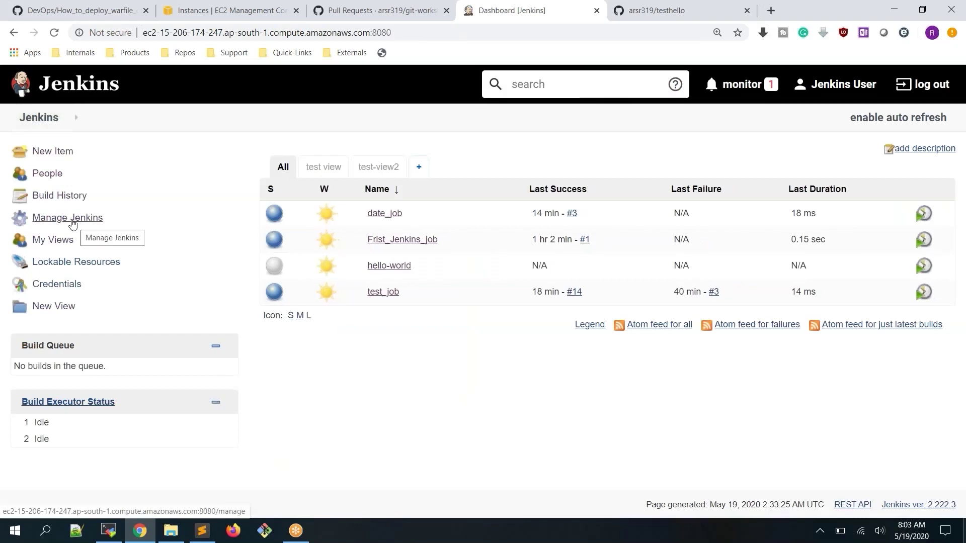
In Manage Jenkins > Global Tool Configuration, rename the Git installation from Default to git
click(73, 222)
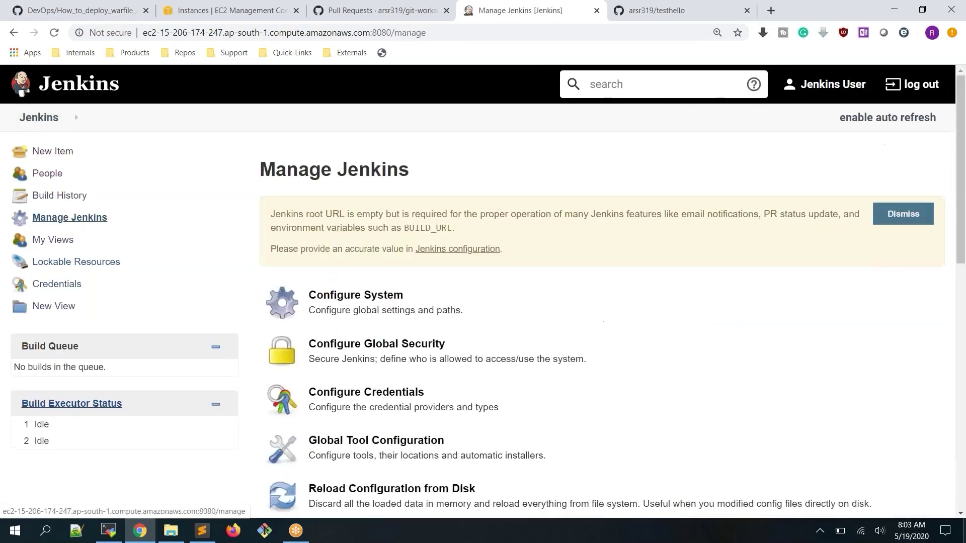
scroll(662, 308, down, 2)
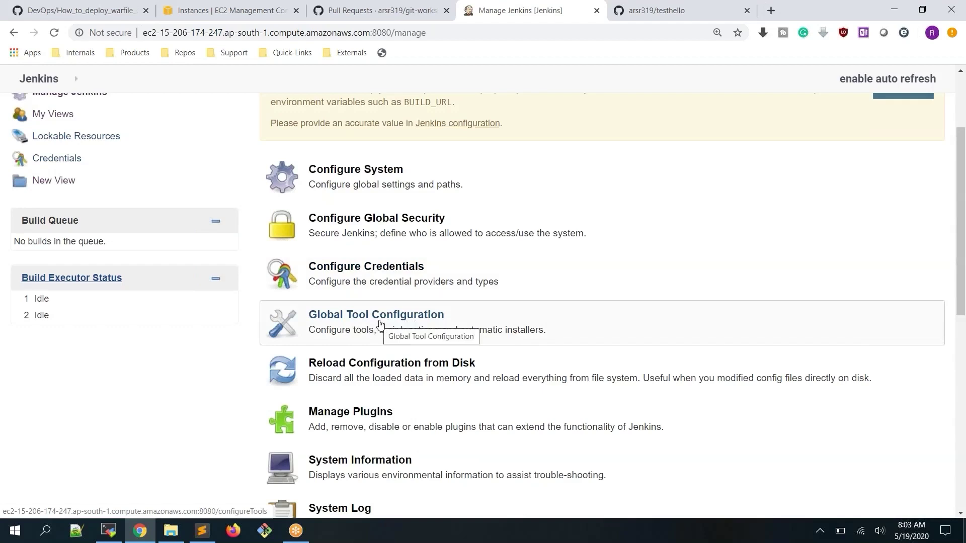
click(380, 325)
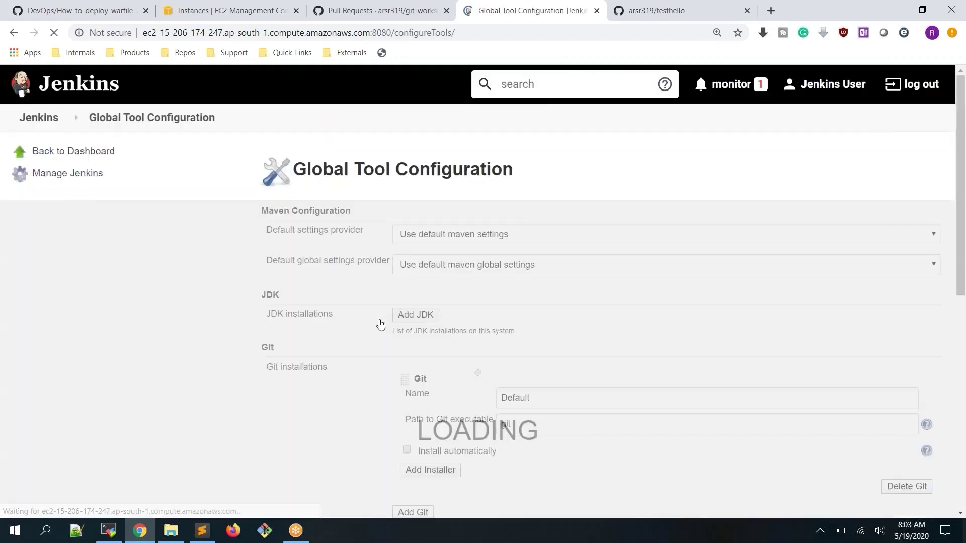
scroll(186, 227, down, 1)
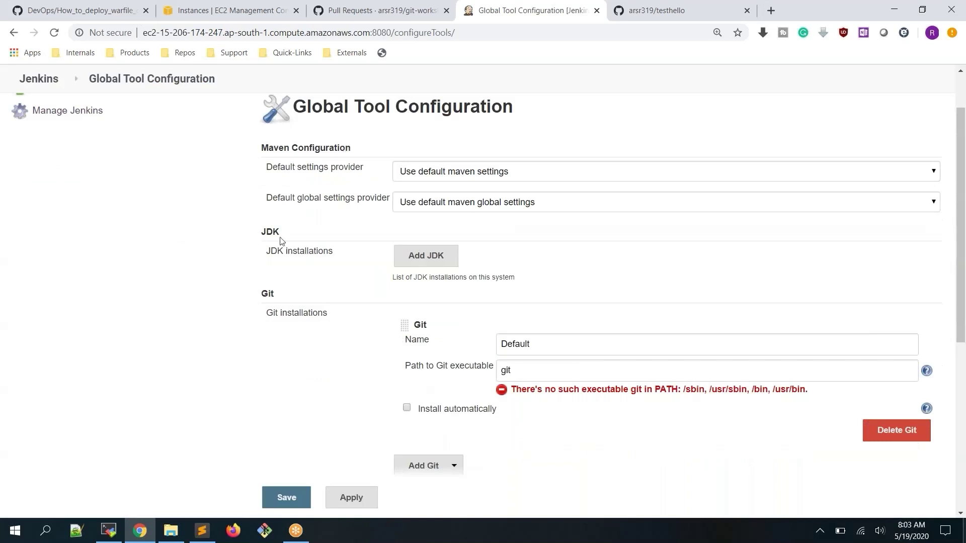
scroll(466, 286, down, 2)
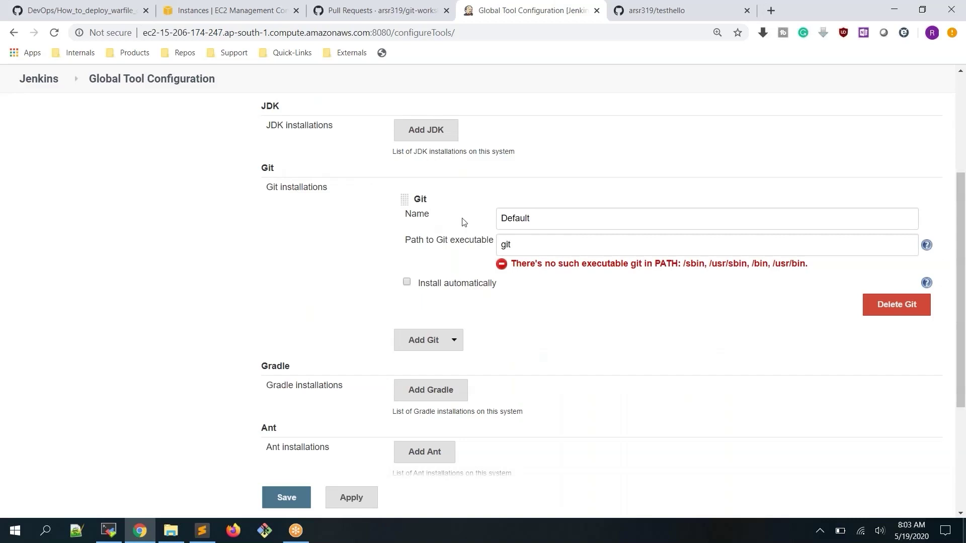
double_click(527, 218)
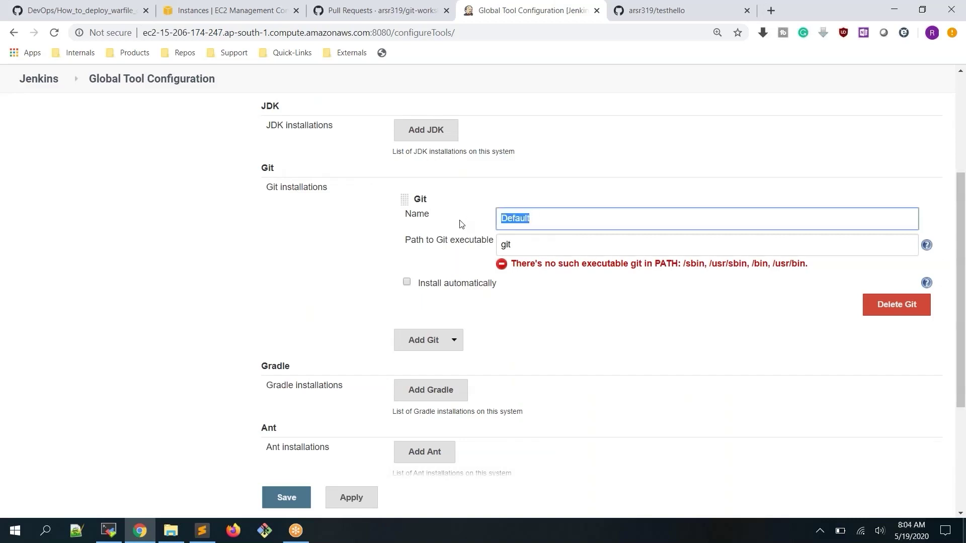
text(git)
key(Tab)
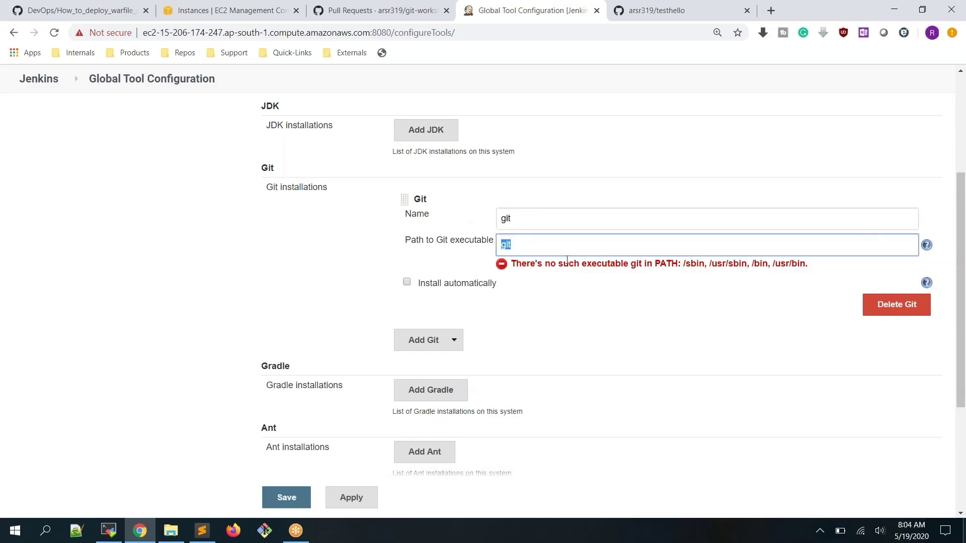
Set the Git executable path to /usr/bin/git copied from the terminal, and save
click(539, 251)
click(107, 537)
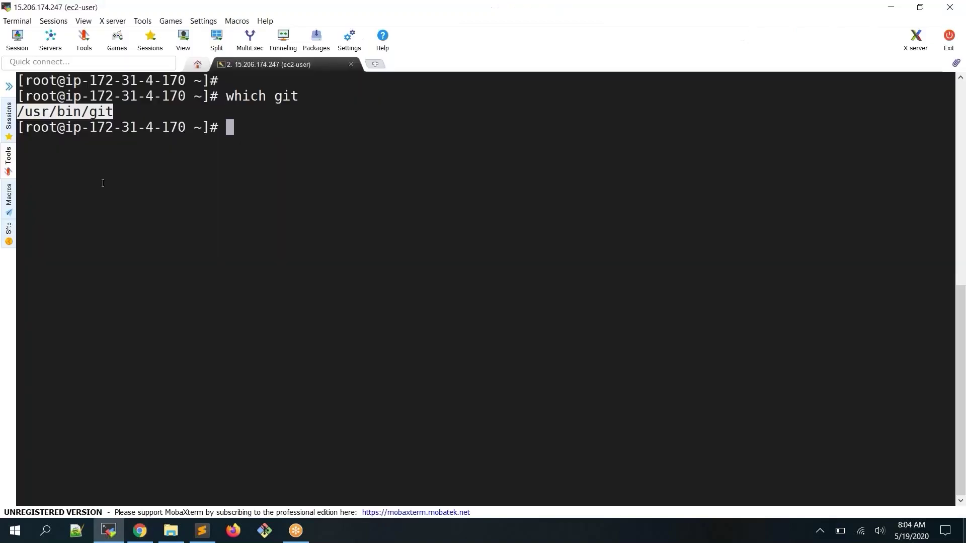
double_click(78, 117)
key(alt+Tab)
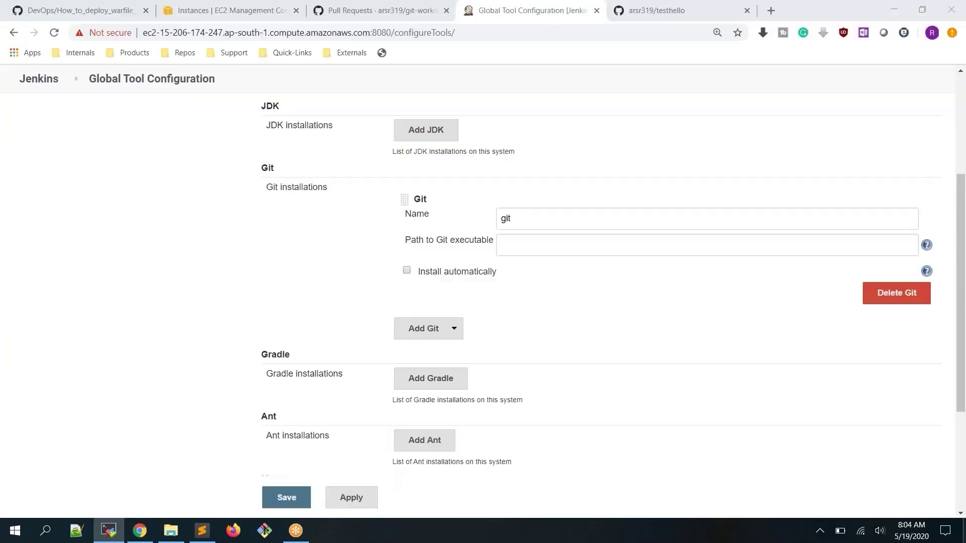
text(/usr/bin/git)
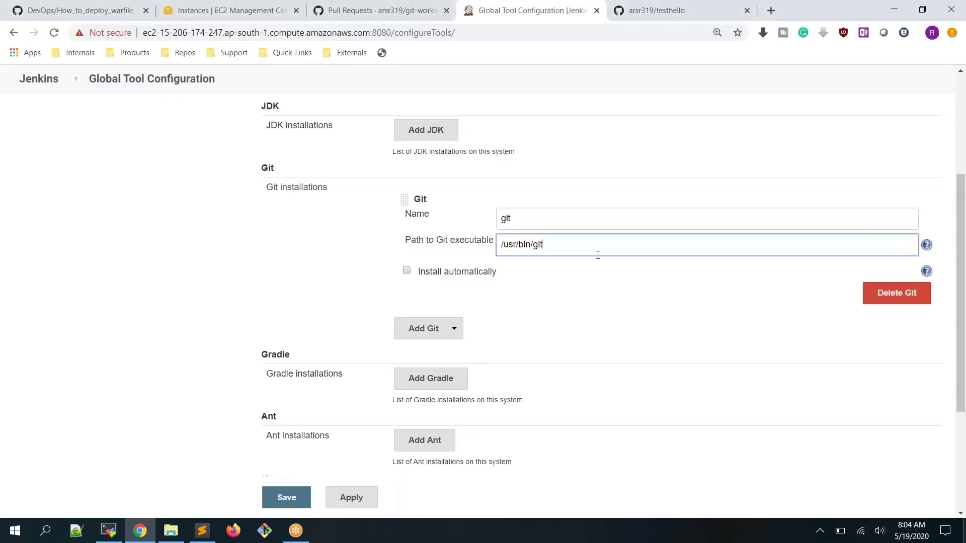
click(642, 299)
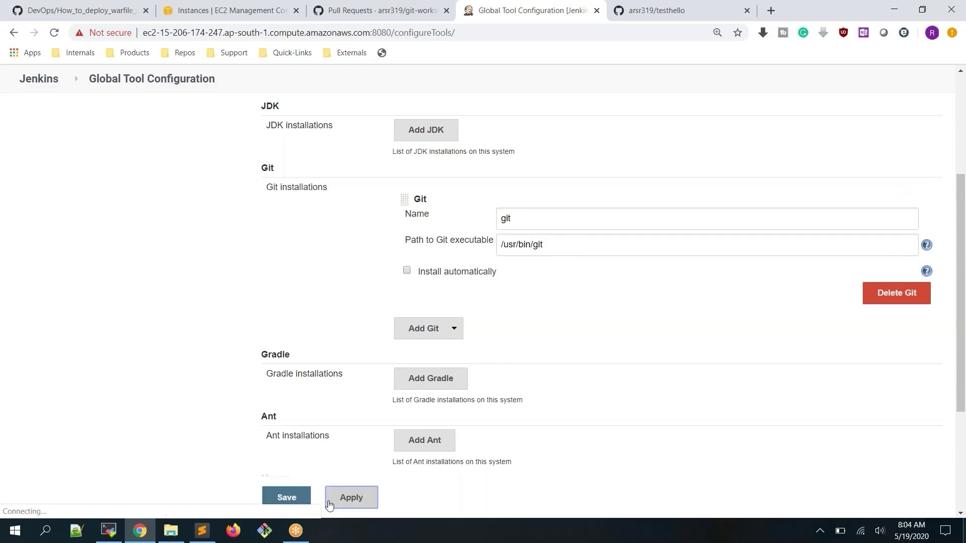
click(284, 498)
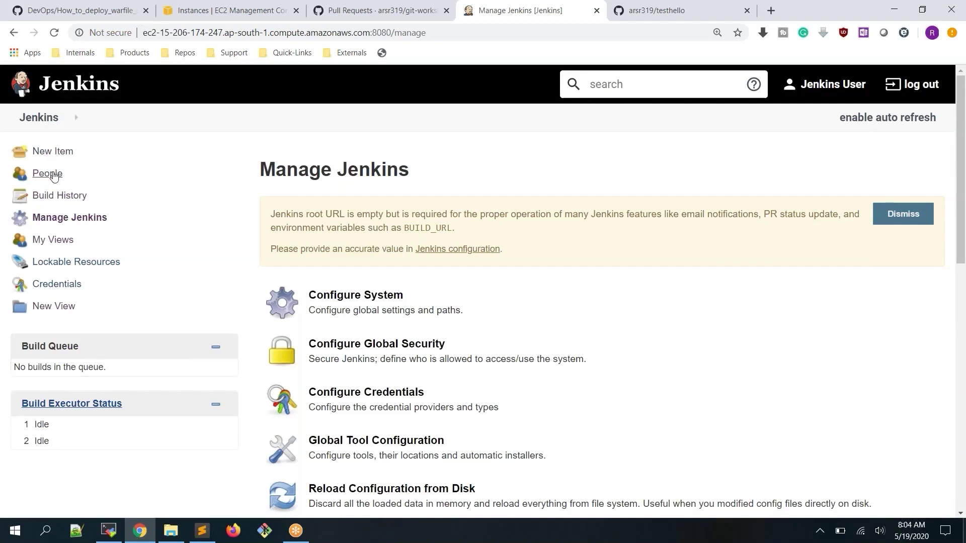
From the dashboard, open the hello-world job and go to its Configure page
click(40, 121)
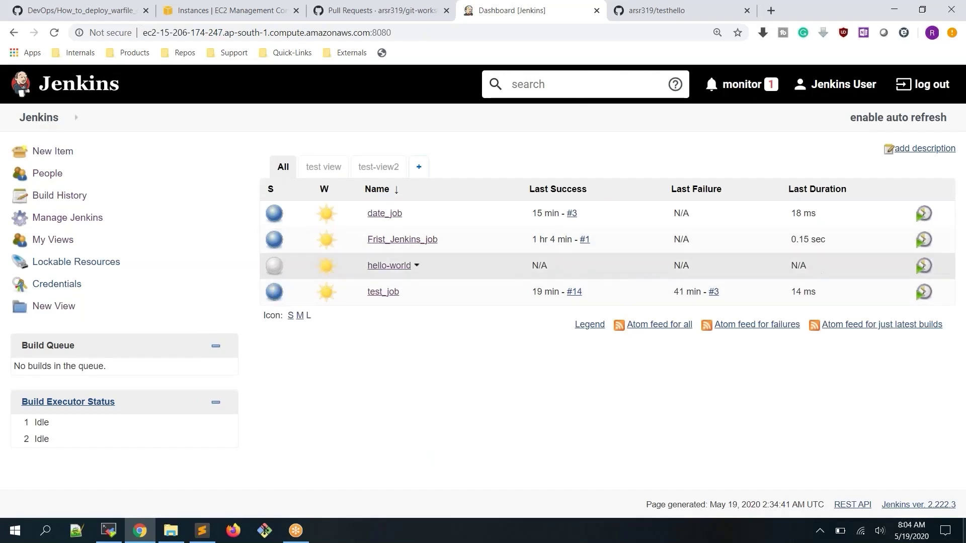
click(392, 270)
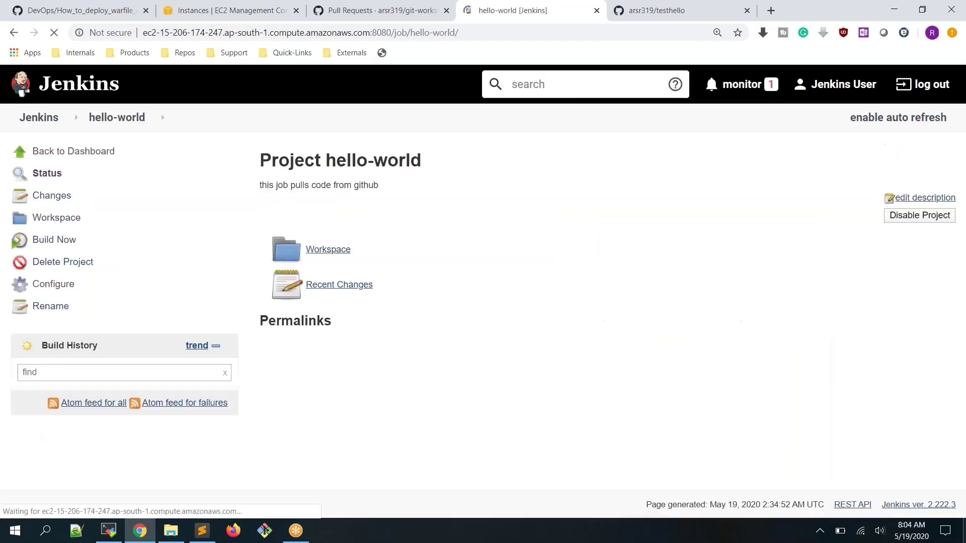
click(62, 285)
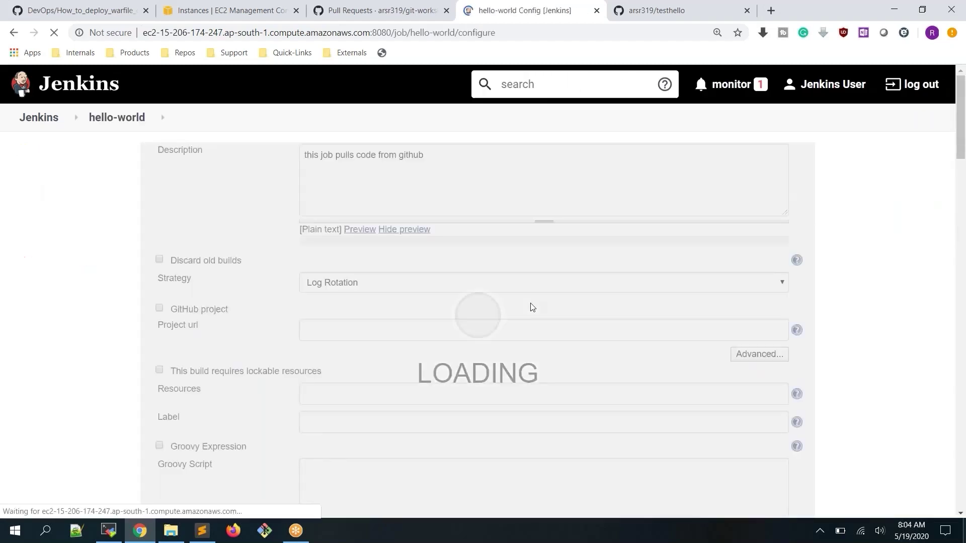
Replace the Repository URL with the testhello clone URL freshly copied from GitHub, now error-free
scroll(532, 307, down, 10)
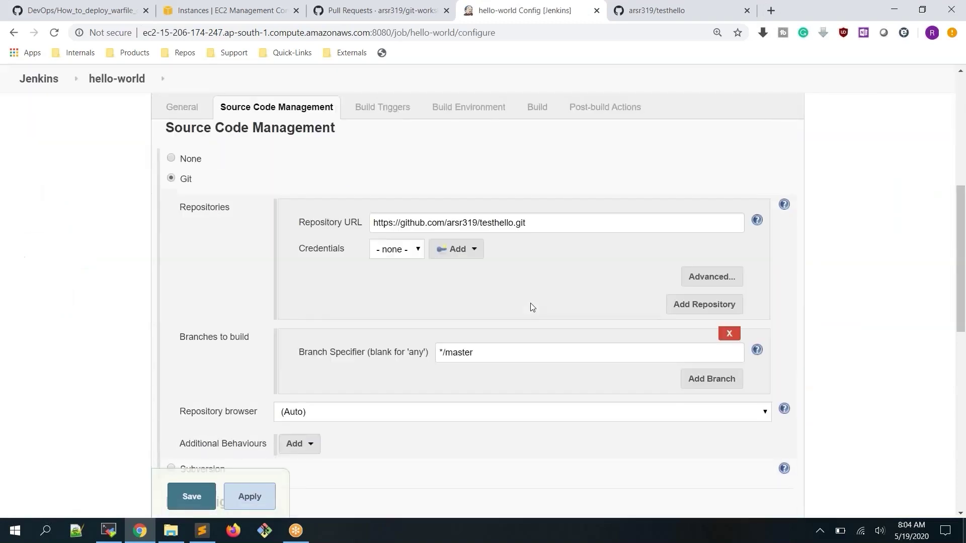
scroll(532, 305, up, 2)
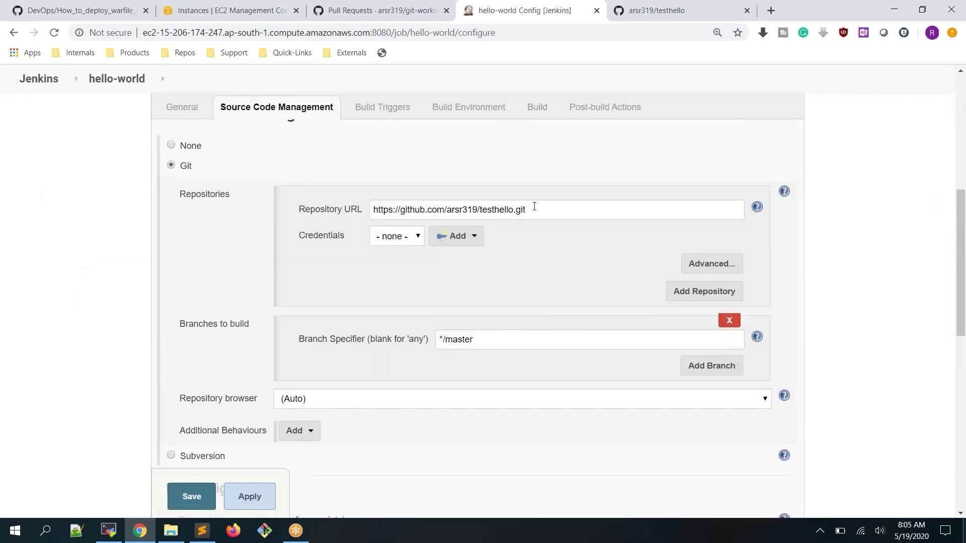
drag(533, 210, 373, 209)
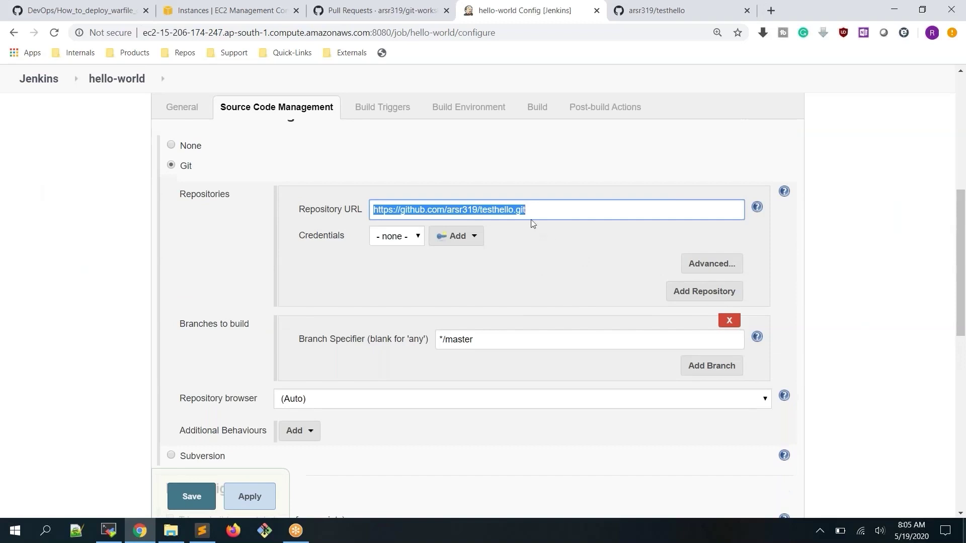
key(BackSpace)
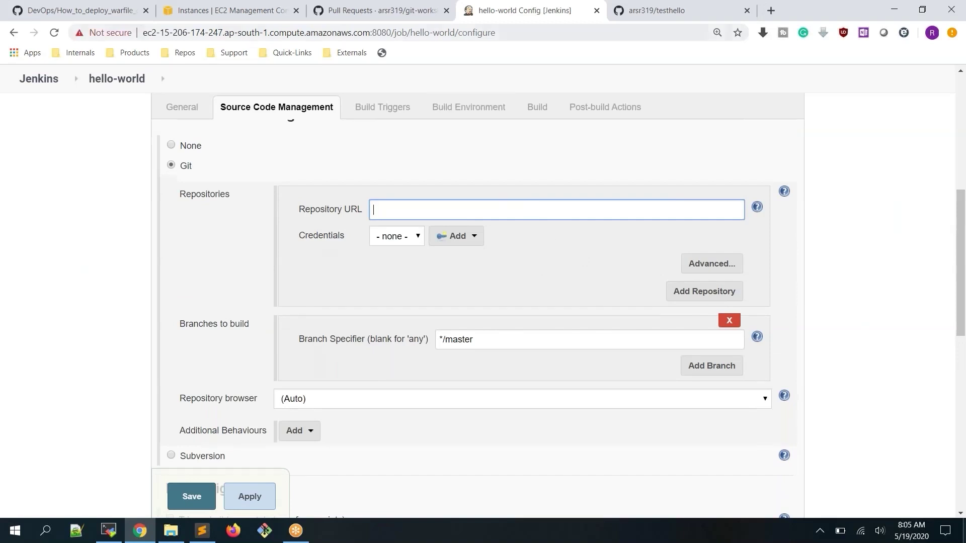
click(404, 10)
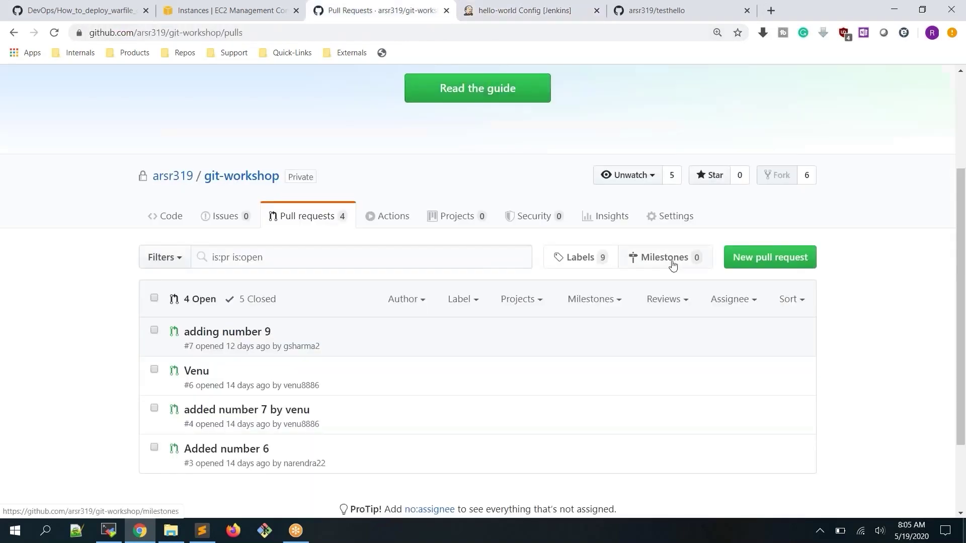
click(654, 10)
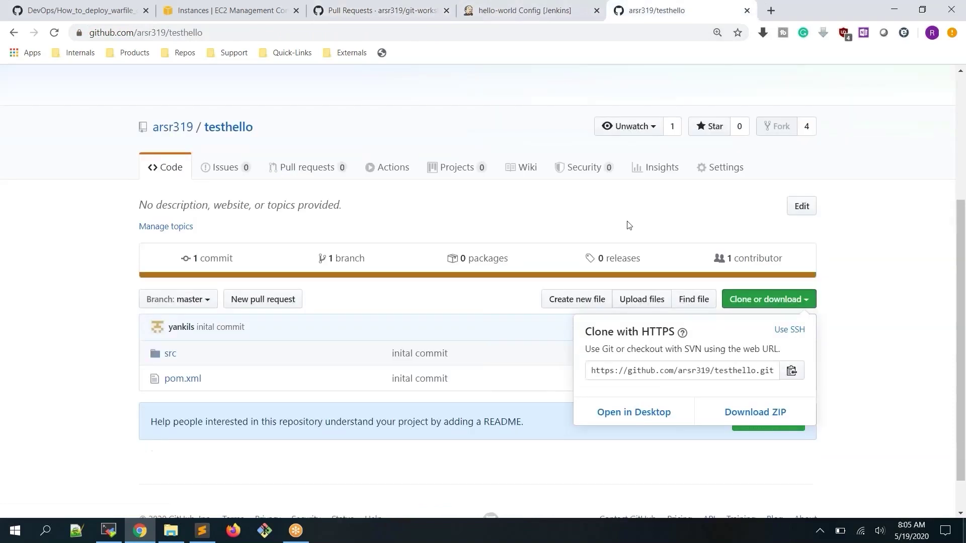
click(791, 370)
click(503, 10)
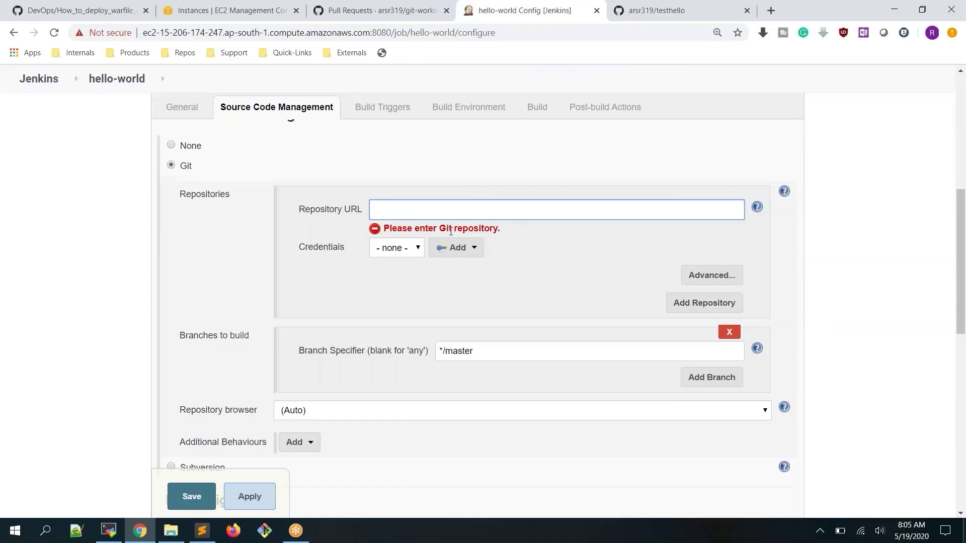
key(ctrl+v)
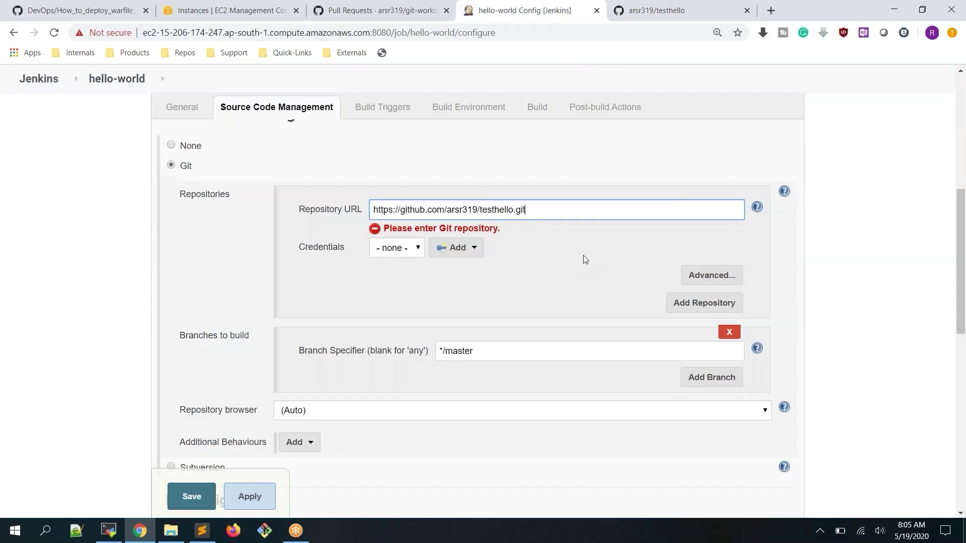
click(583, 255)
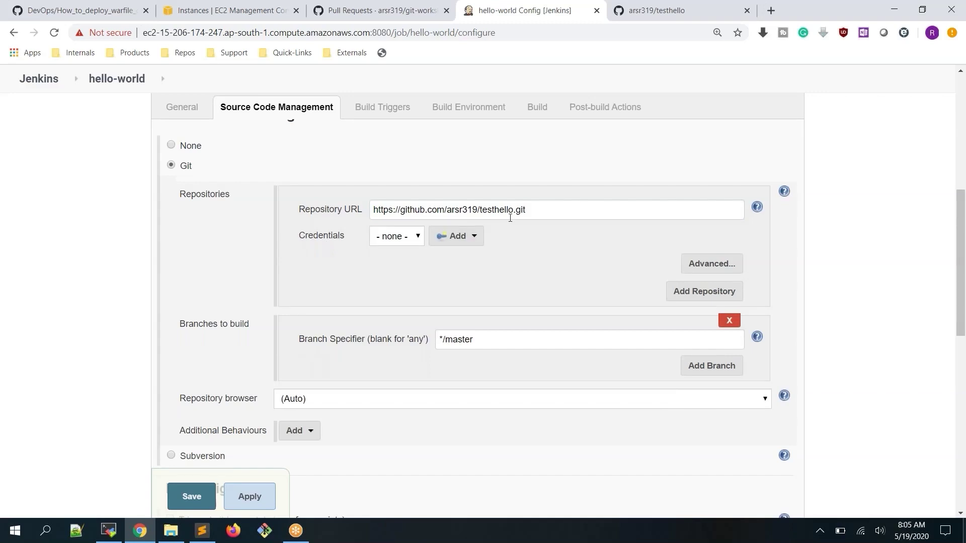
drag(481, 210, 559, 202)
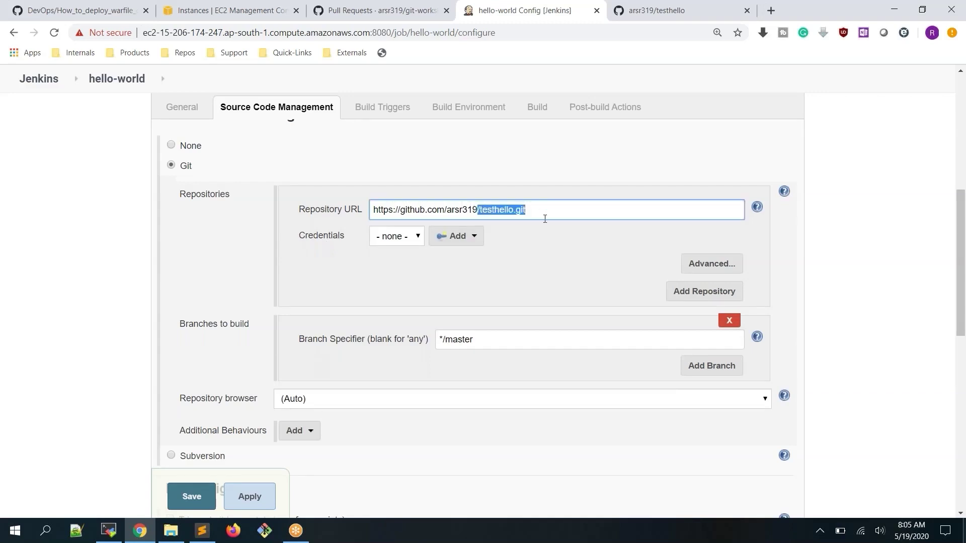
Find and open the private demorepo repository from the account's repositories list
click(674, 11)
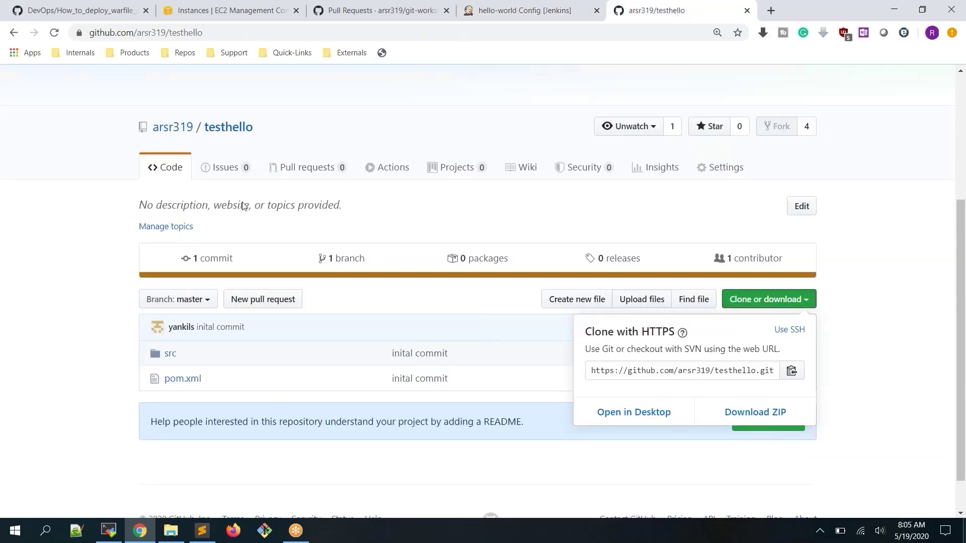
click(176, 129)
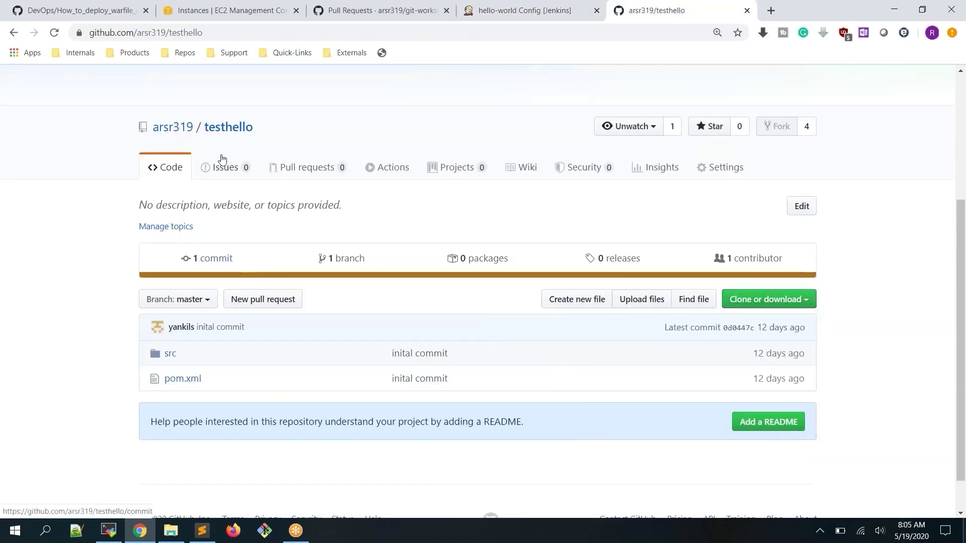
click(177, 130)
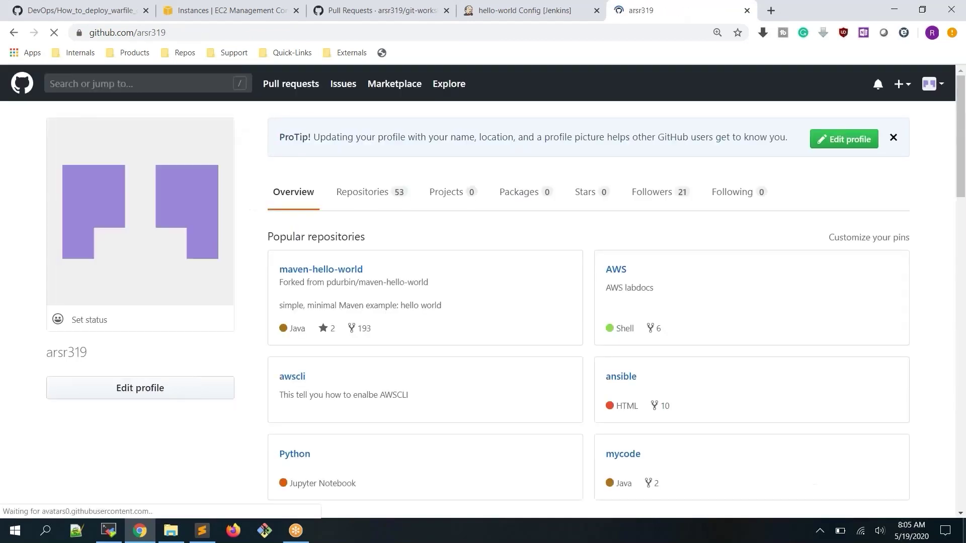
click(380, 195)
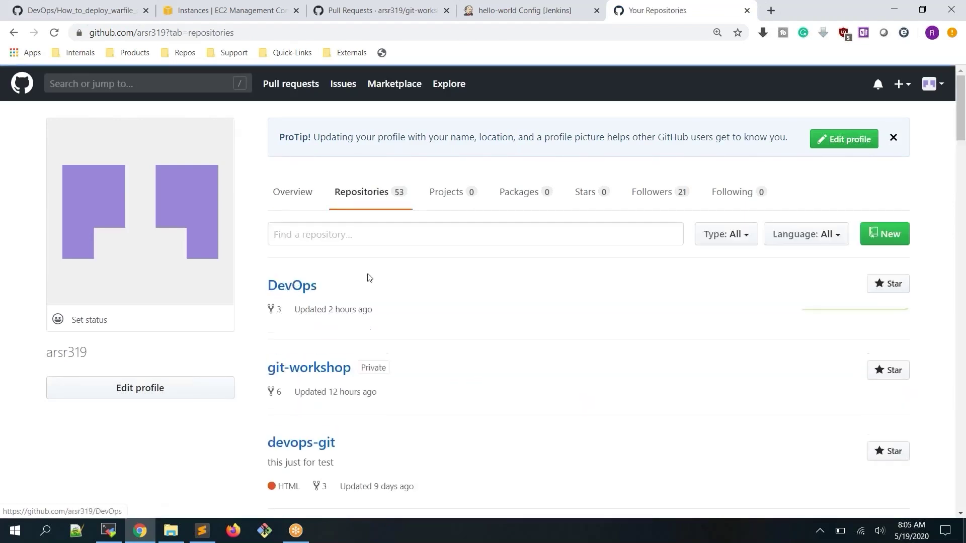
scroll(368, 277, down, 5)
scroll(368, 277, down, 1)
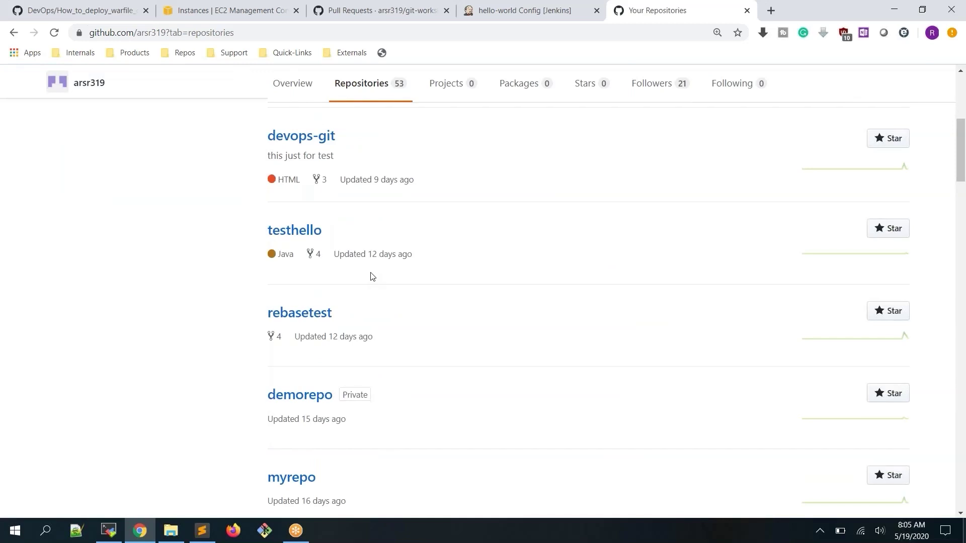
scroll(373, 276, down, 2)
scroll(373, 276, up, 1)
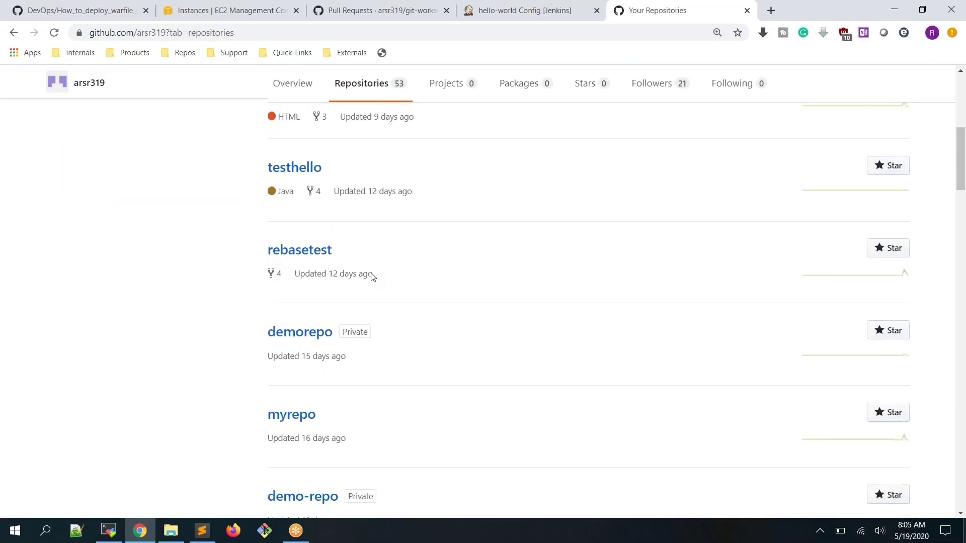
scroll(372, 276, down, 1)
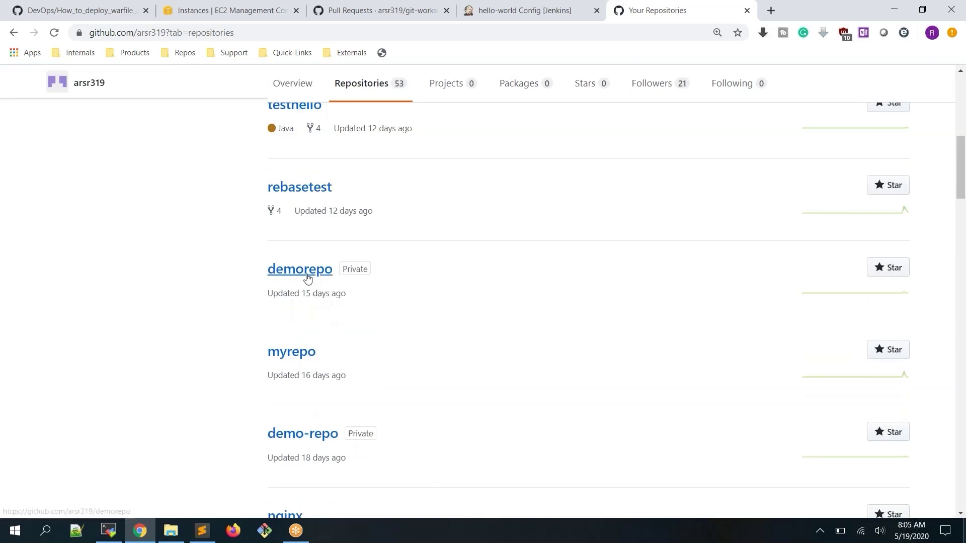
scroll(318, 277, up, 3)
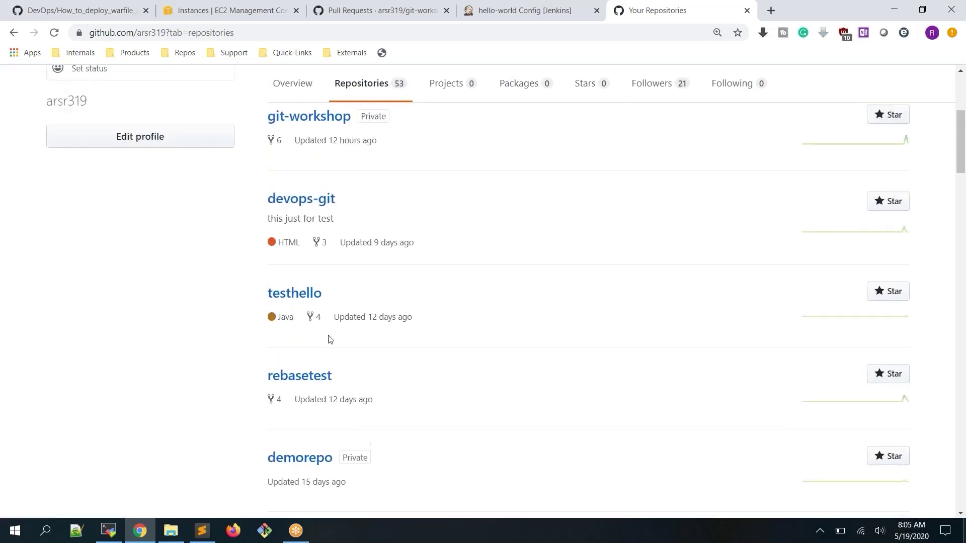
scroll(327, 339, down, 2)
click(310, 333)
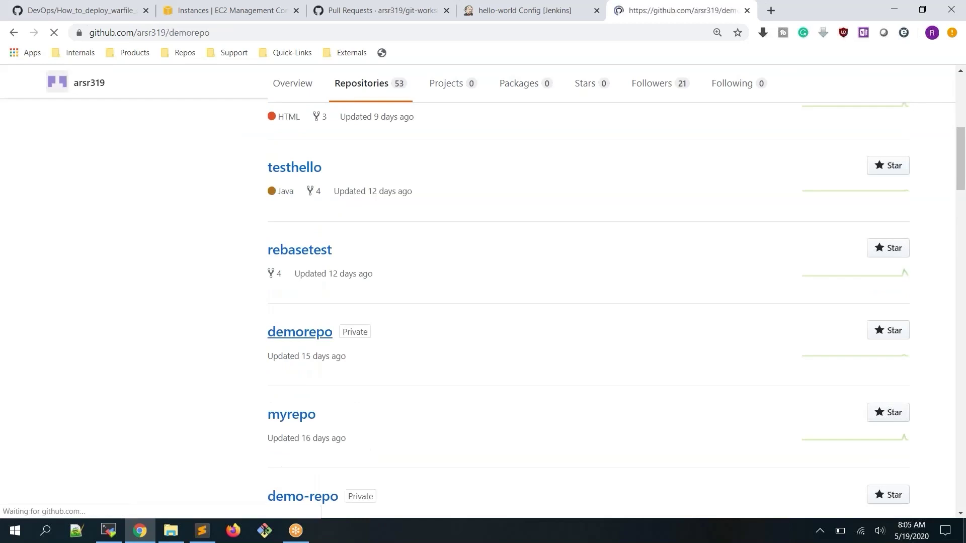
Copy demorepo's clone URL and go back to the hello-world job configuration
scroll(676, 271, down, 2)
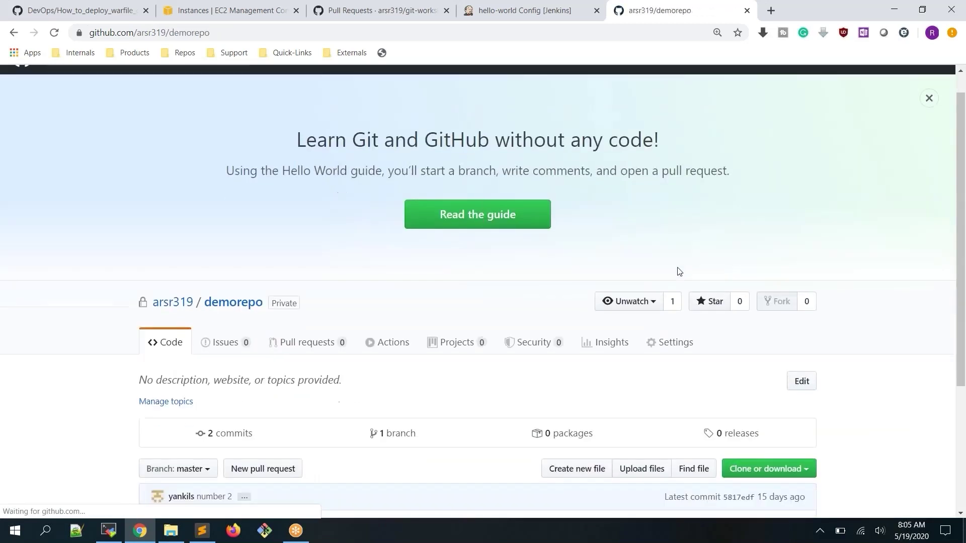
scroll(784, 369, down, 2)
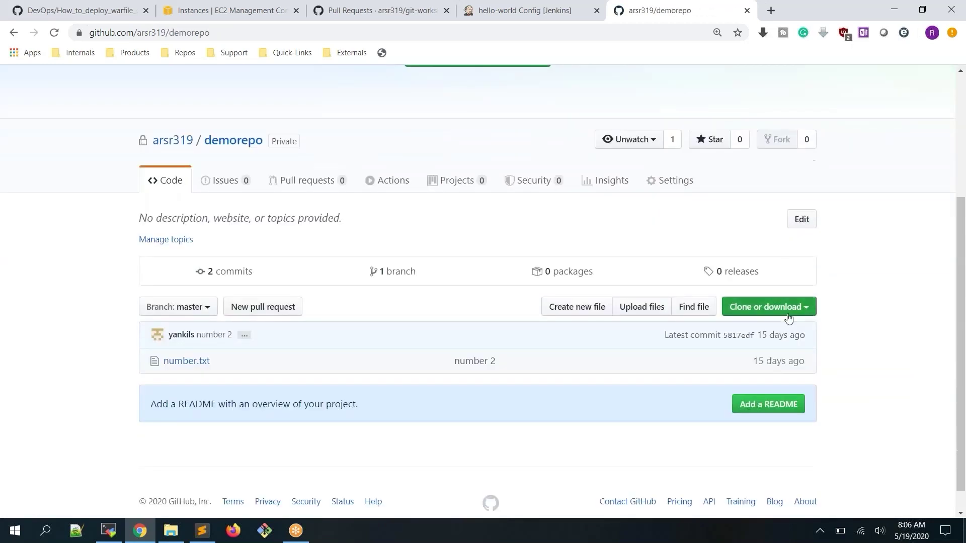
click(787, 319)
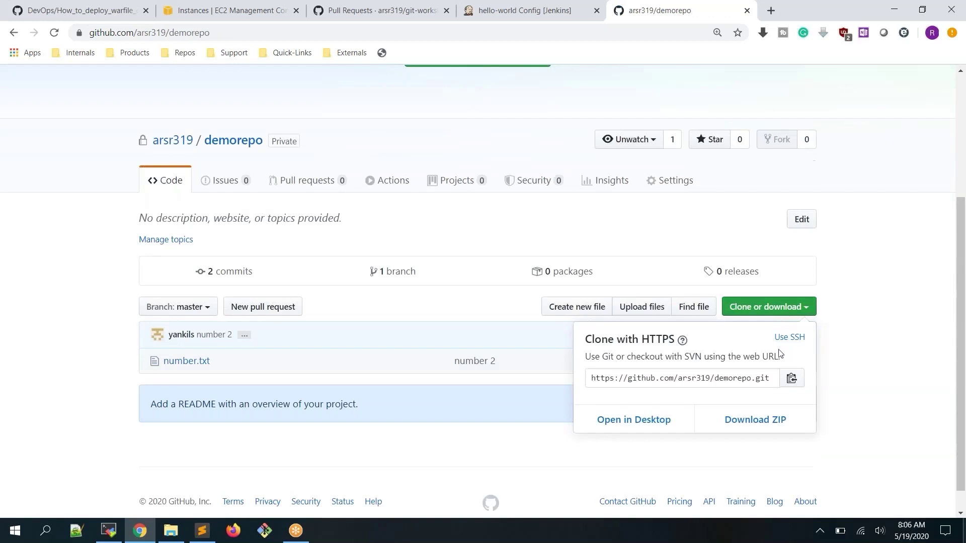
click(790, 381)
click(478, 15)
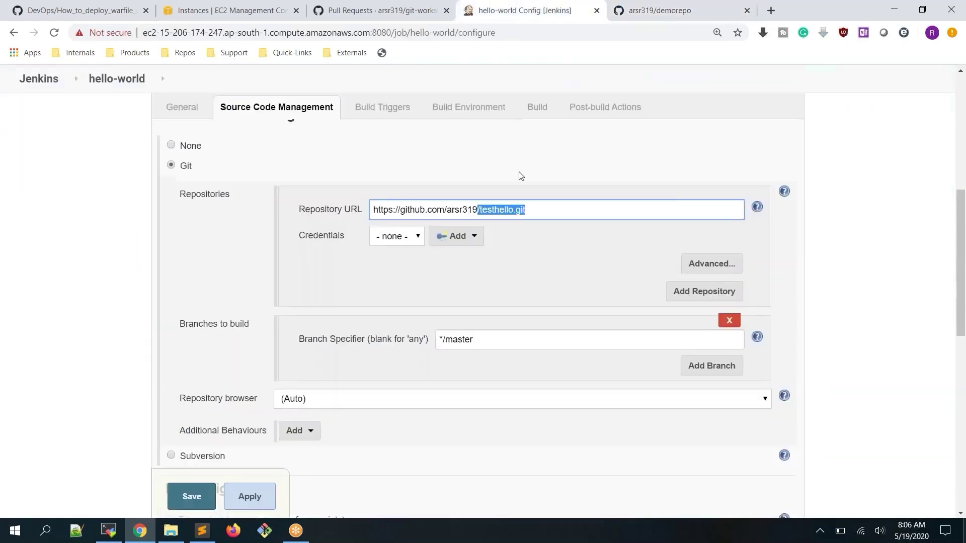
Replace the Repository URL with the copied demorepo address and let Jenkins validate it
click(535, 209)
drag(535, 210, 273, 209)
key(ctrl+v)
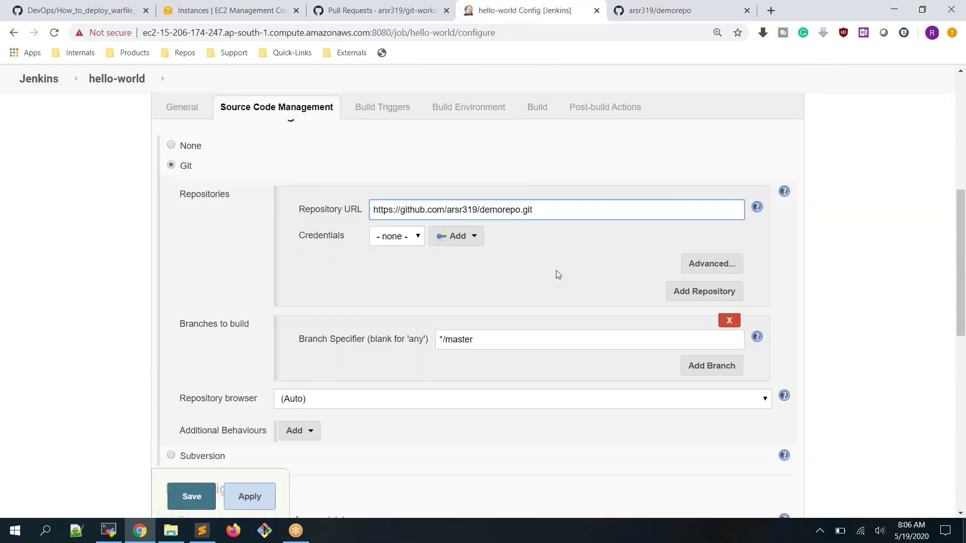
click(556, 270)
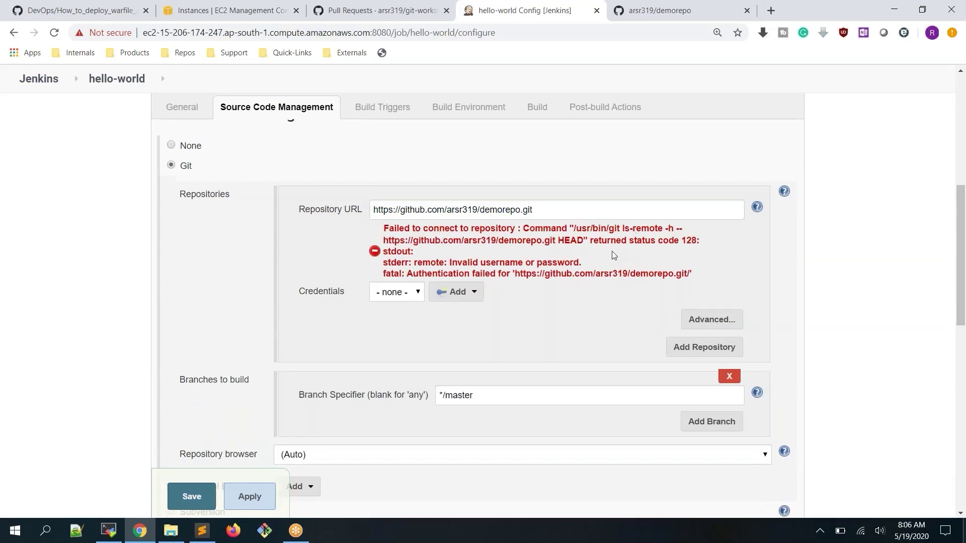
Note the invalid username or password error, then restore the testhello.git URL
drag(464, 262, 562, 266)
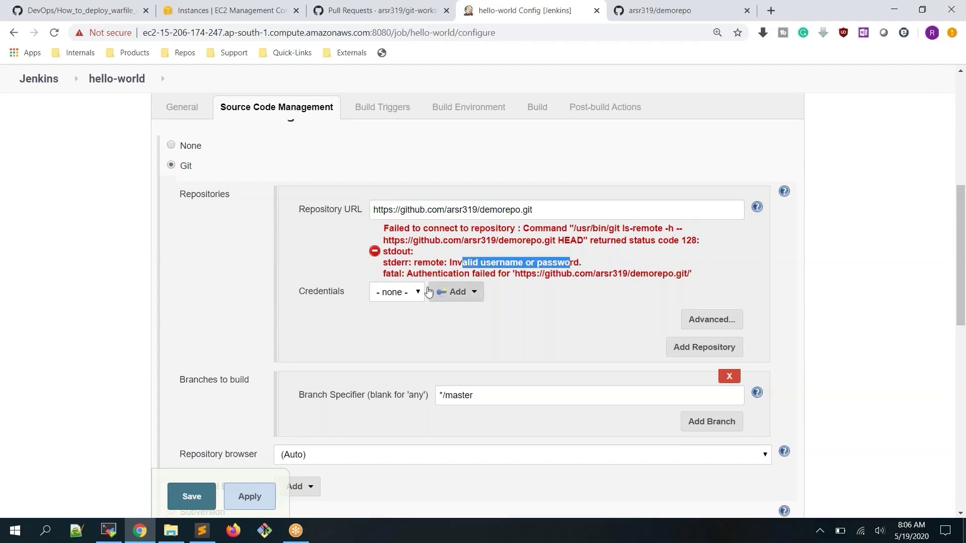
drag(578, 274, 686, 274)
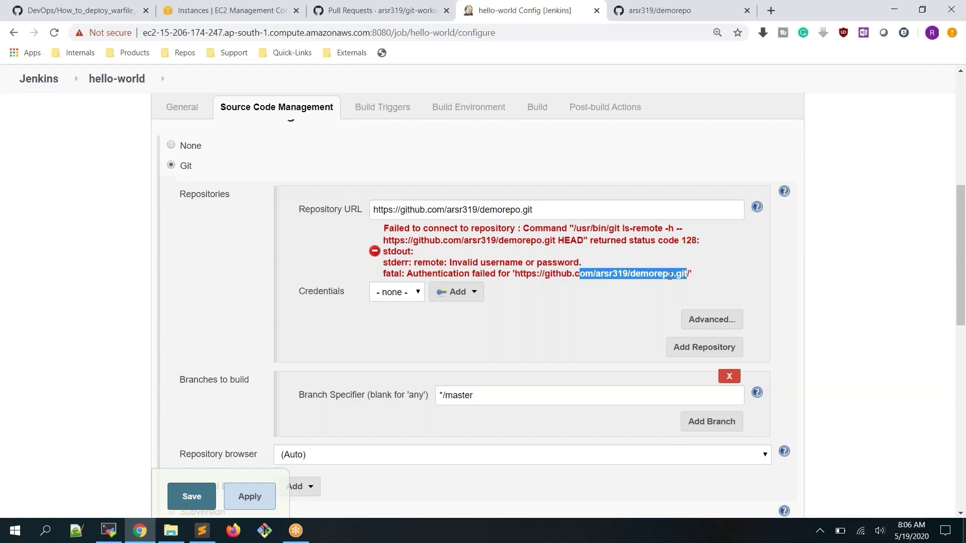
key(ctrl+z)
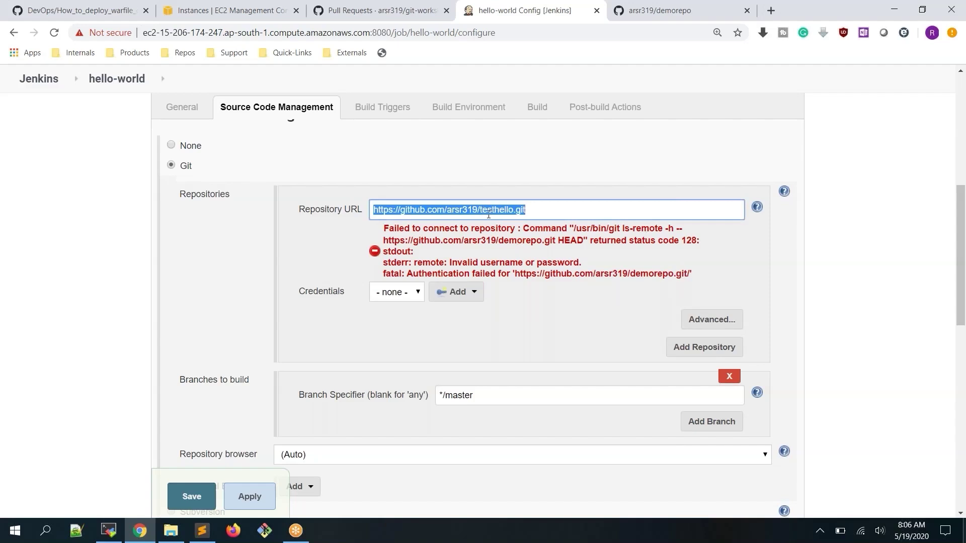
Revalidate the testhello.git URL, check the */master branch specifier, and return to GitHub
click(558, 336)
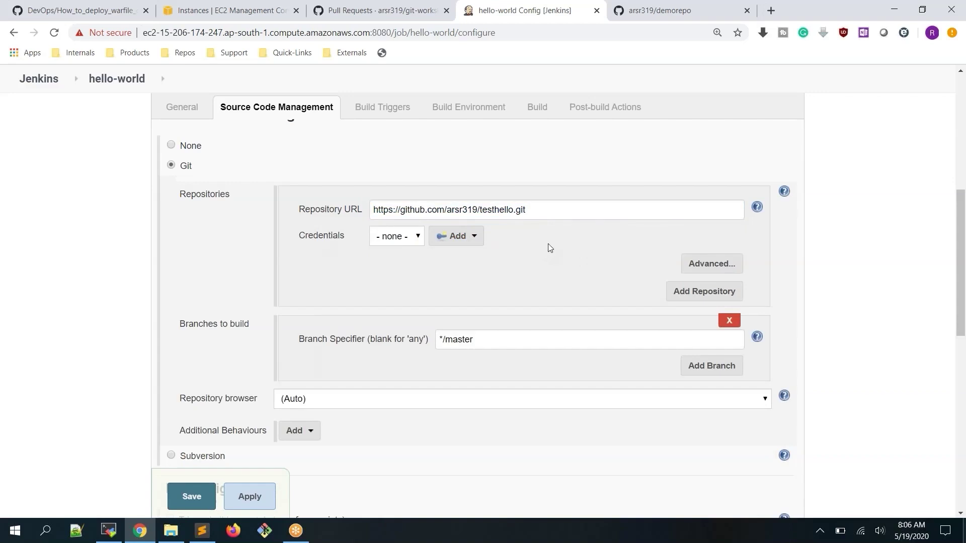
scroll(548, 241, down, 2)
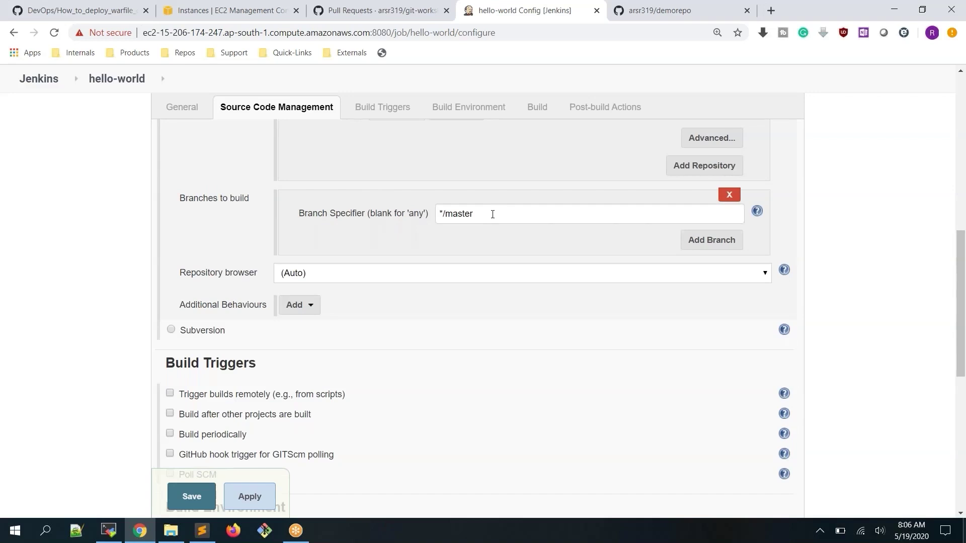
drag(492, 213, 408, 211)
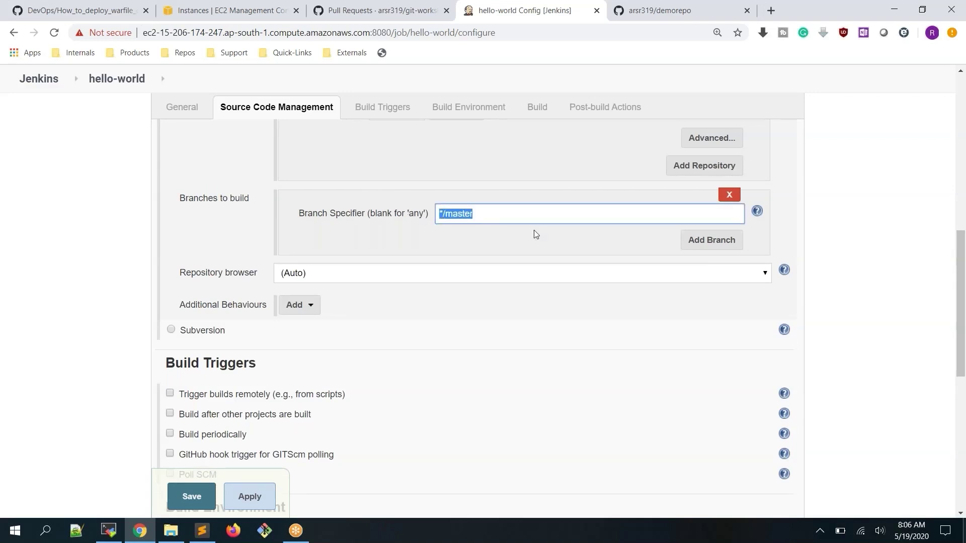
click(678, 14)
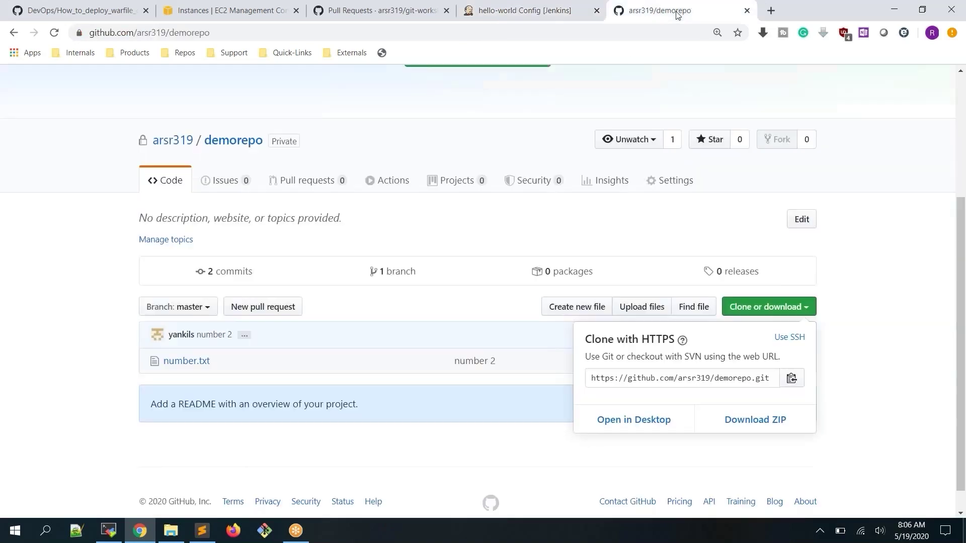
Go back to testhello and verify master is its only branch, matching Jenkins' */master
click(209, 311)
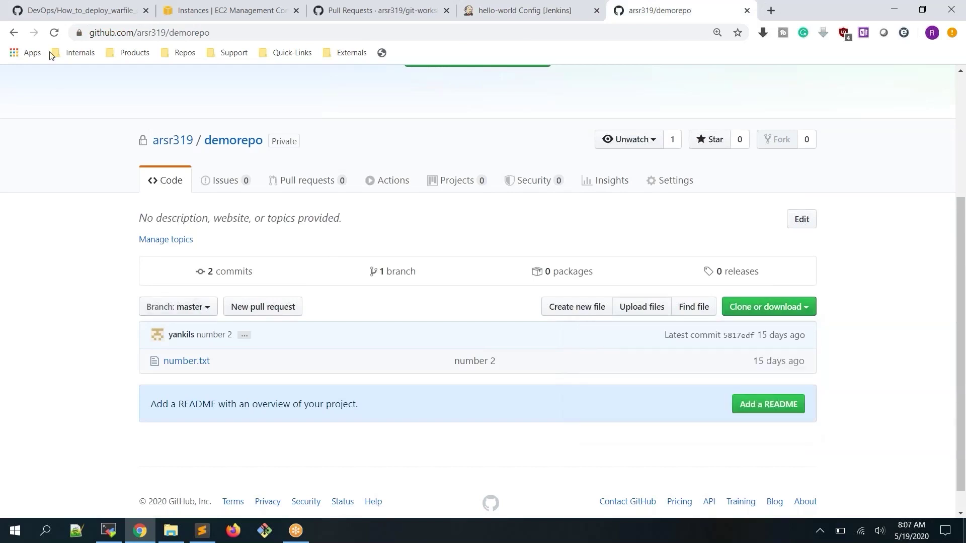
click(11, 33)
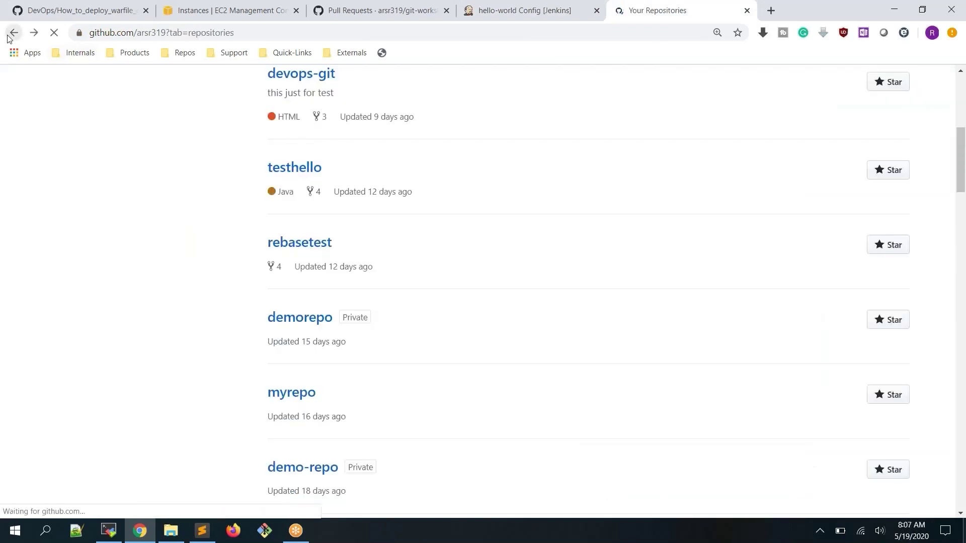
click(9, 37)
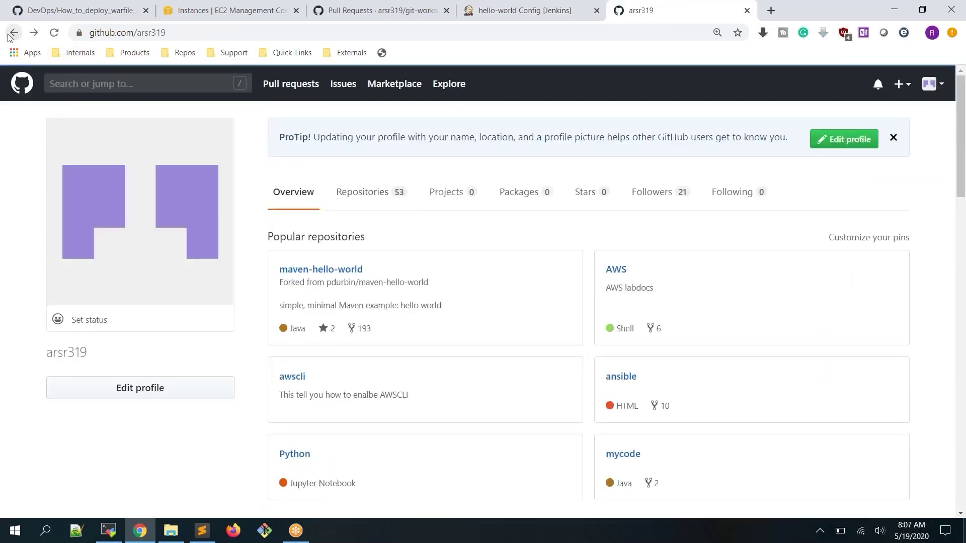
click(9, 37)
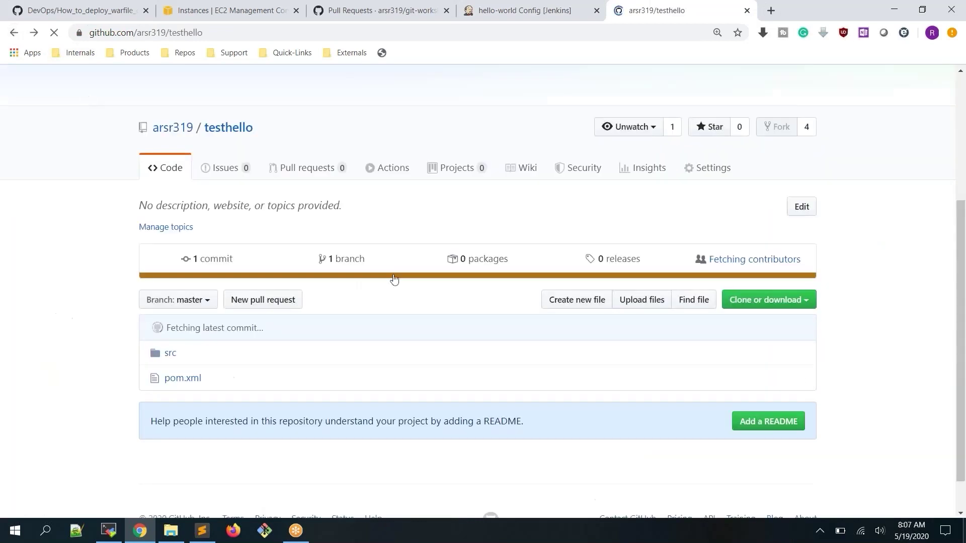
click(199, 305)
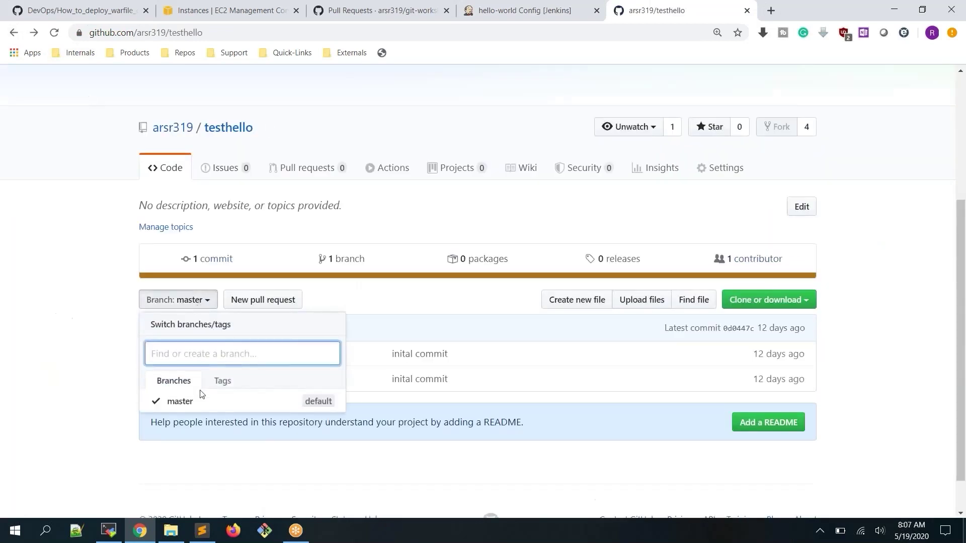
click(523, 10)
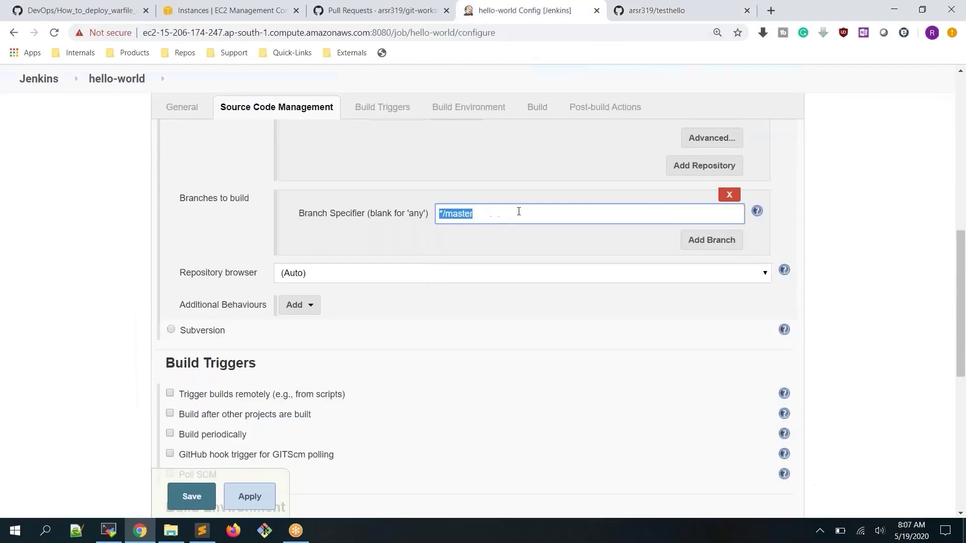
click(679, 10)
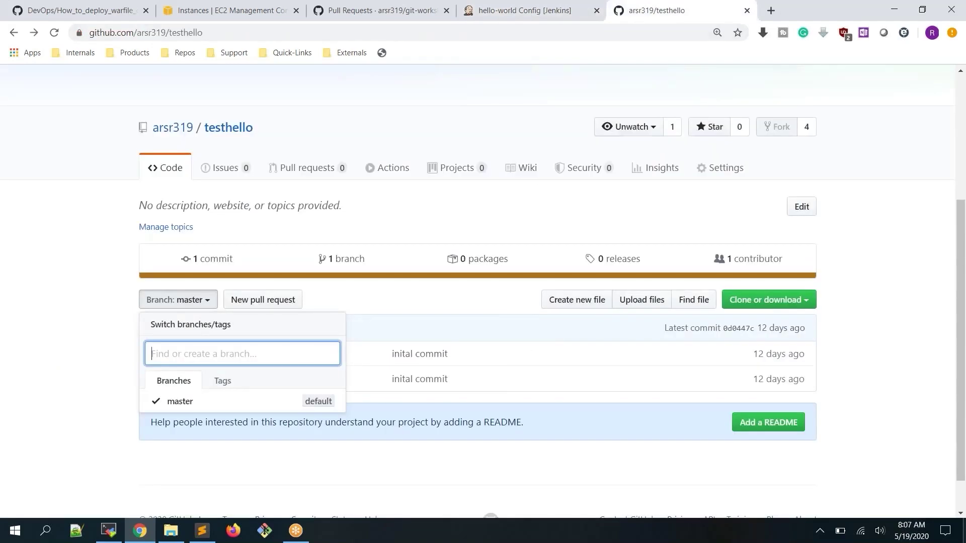
click(523, 10)
click(545, 207)
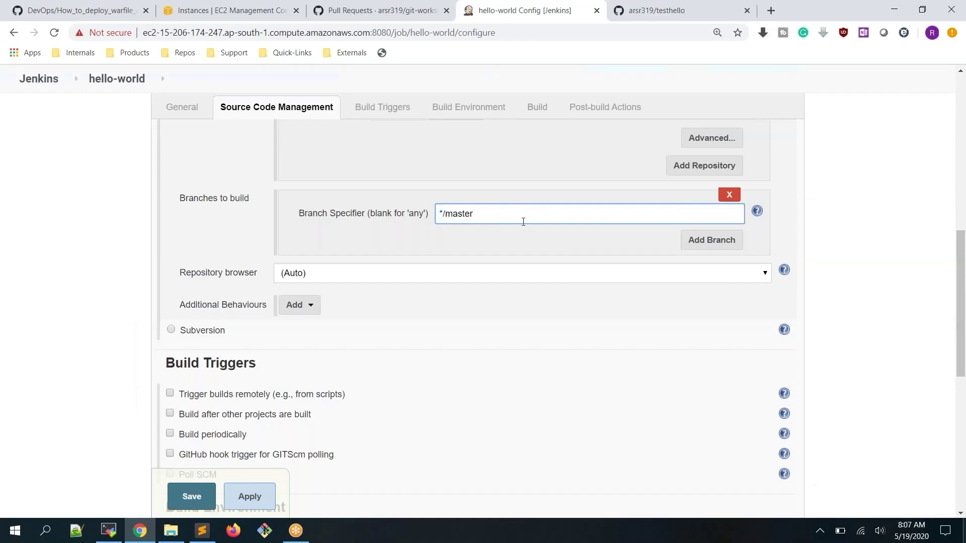
Apply and save the hello-world configuration, then trigger Build Now
click(862, 230)
scroll(595, 247, down, 7)
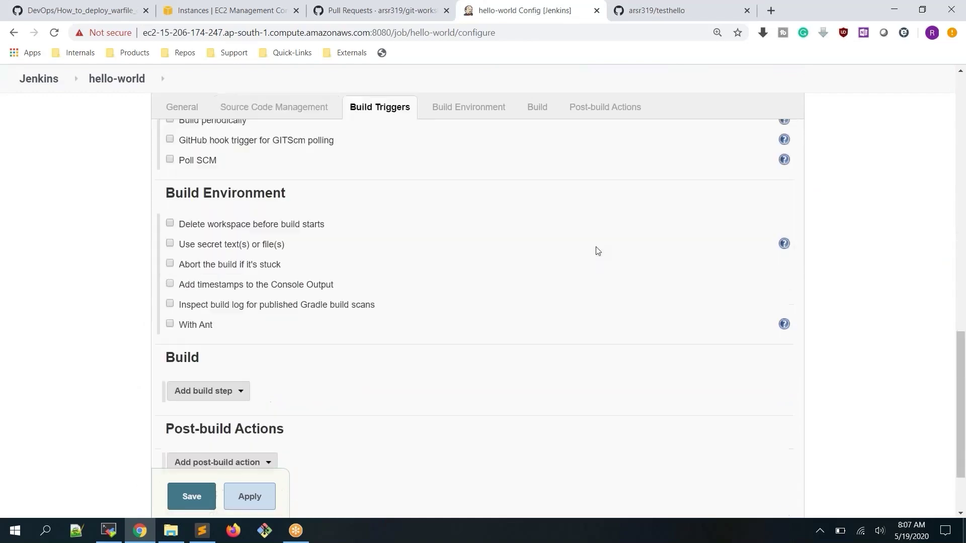
click(243, 436)
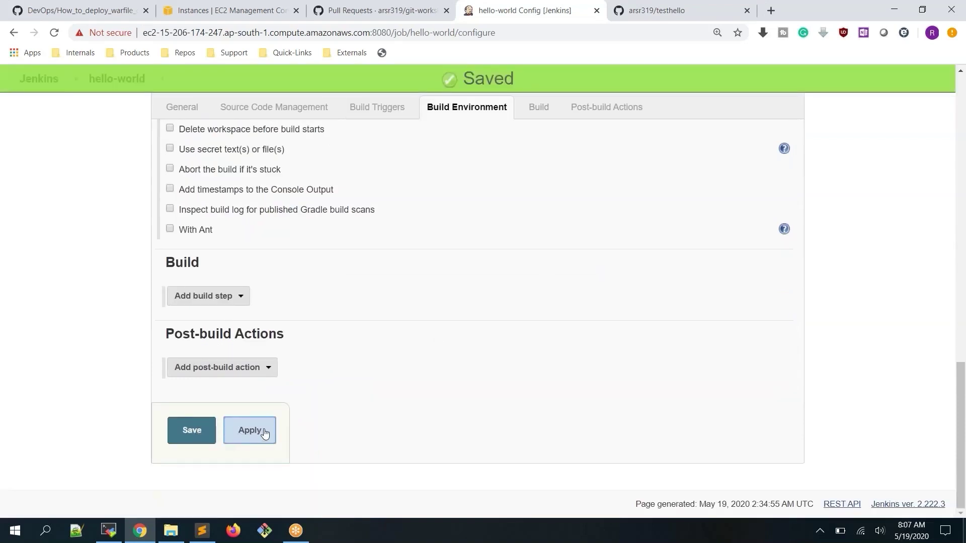
scroll(379, 265, up, 2)
scroll(472, 263, up, 5)
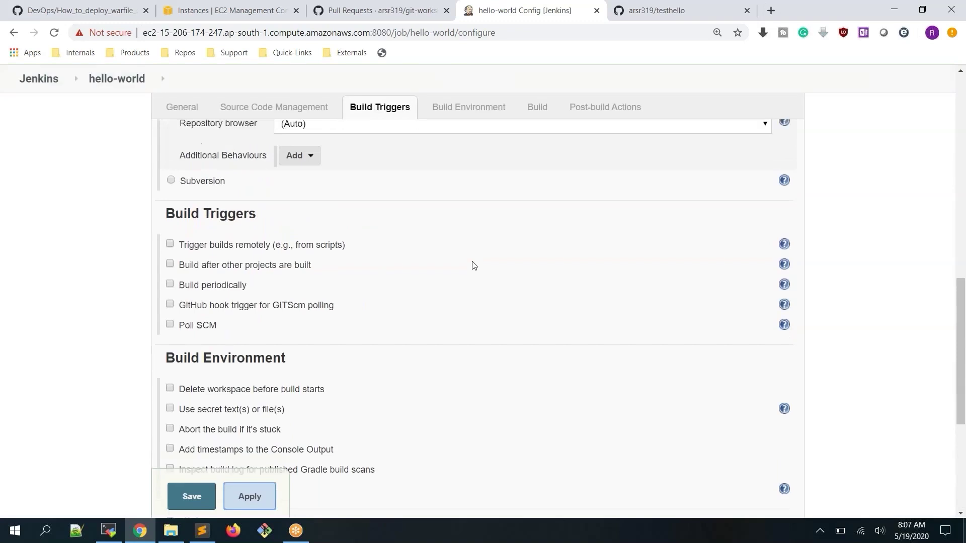
scroll(398, 231, down, 8)
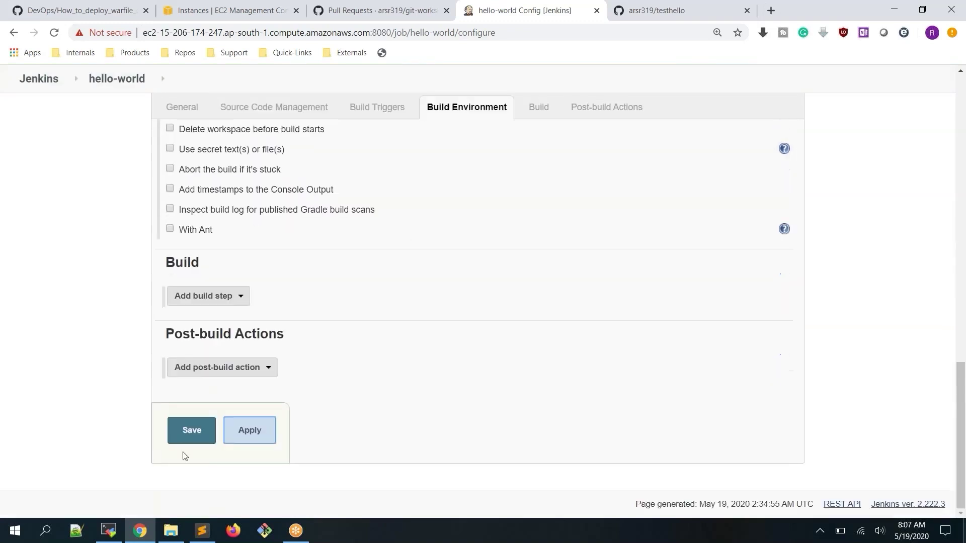
click(190, 433)
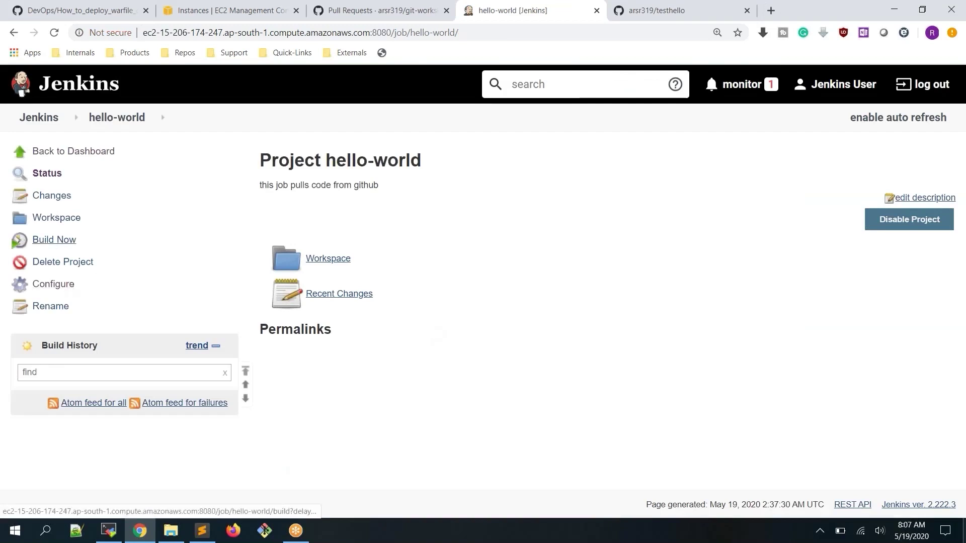
click(55, 239)
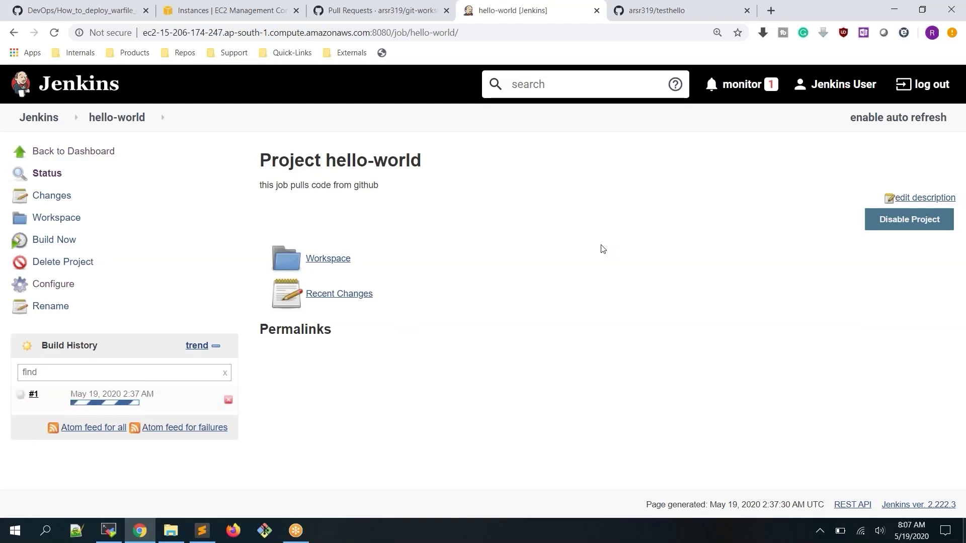
Review build #1's console log: testhello cloned at 'inital commit', Finished: SUCCESS
click(21, 394)
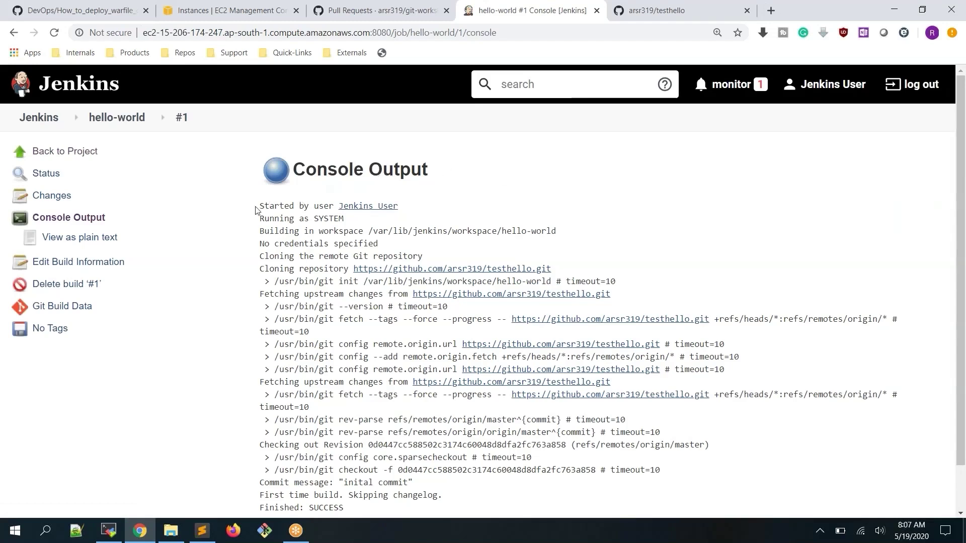
drag(260, 211, 399, 217)
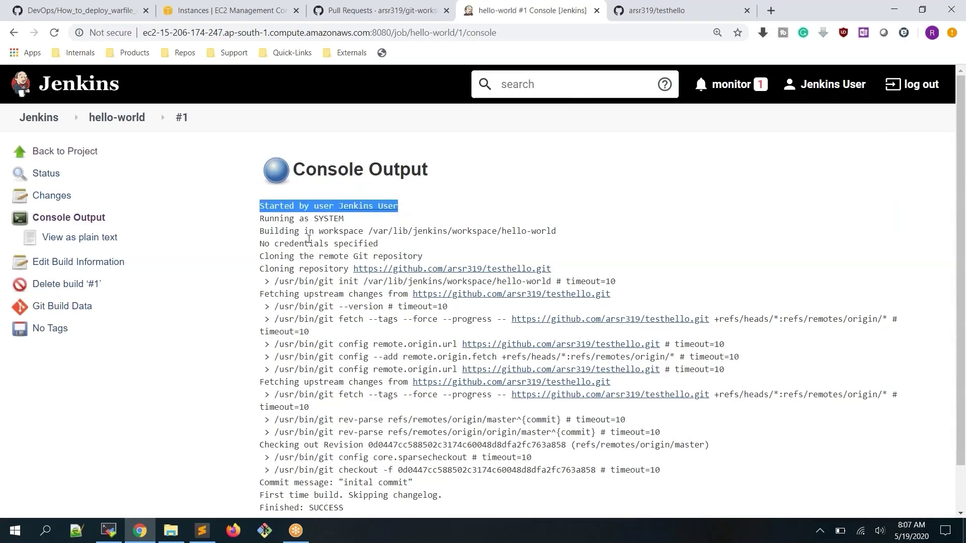
drag(262, 233, 566, 236)
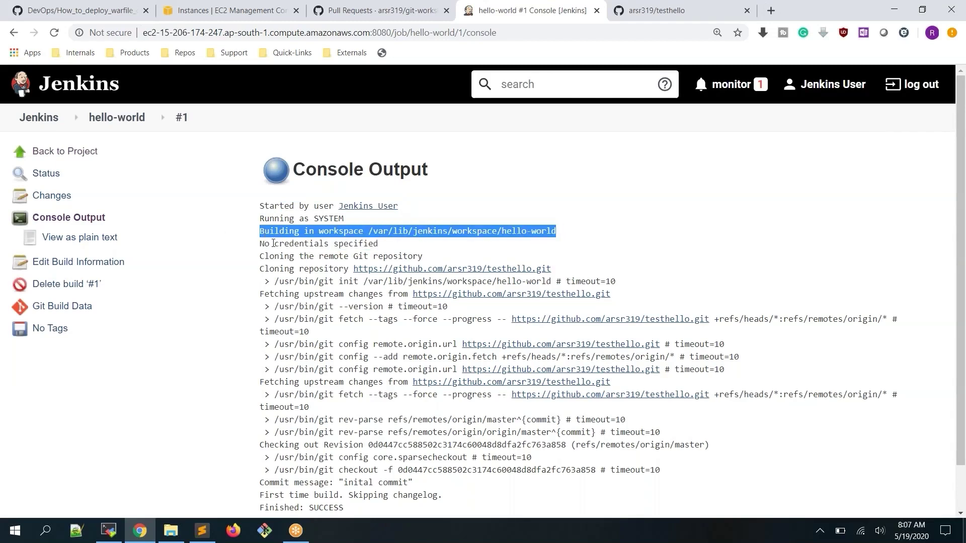
drag(260, 244, 379, 244)
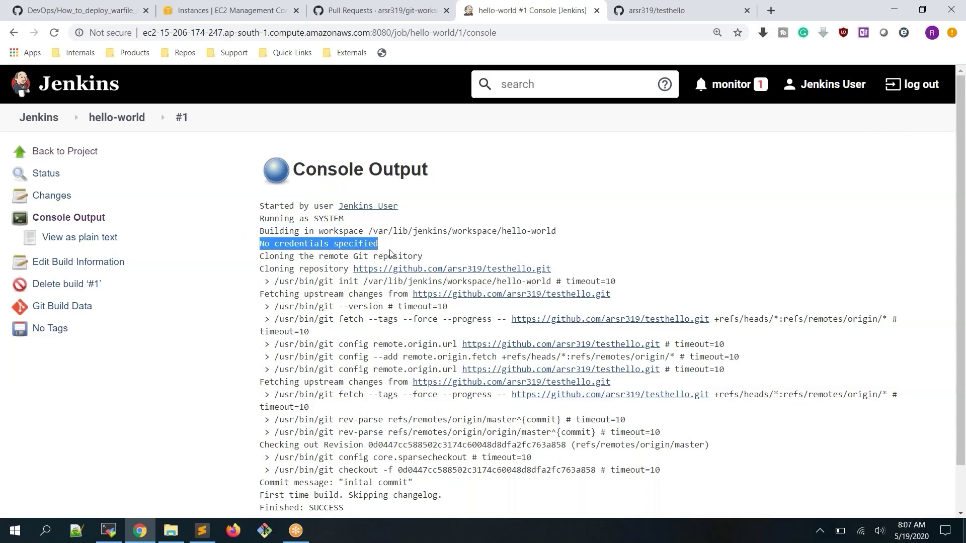
drag(260, 257, 443, 265)
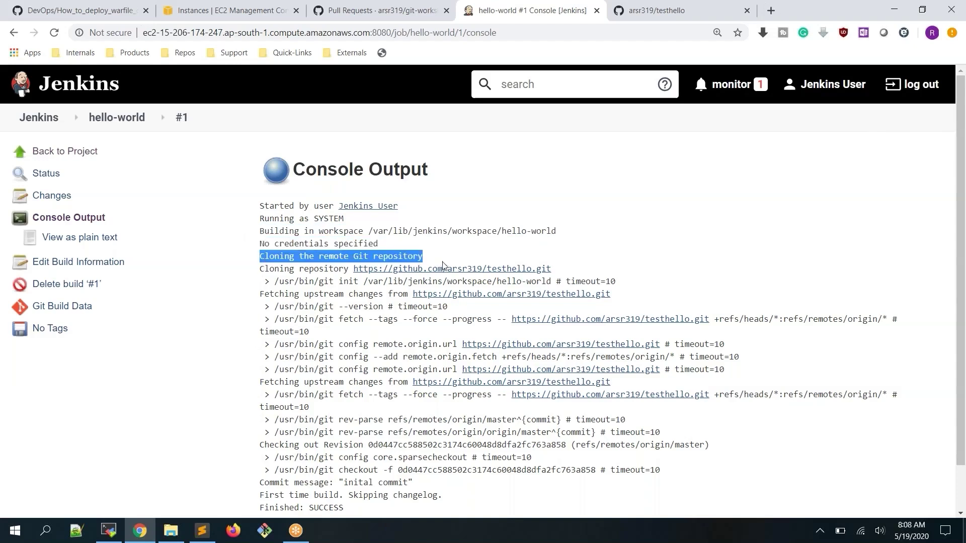
click(285, 270)
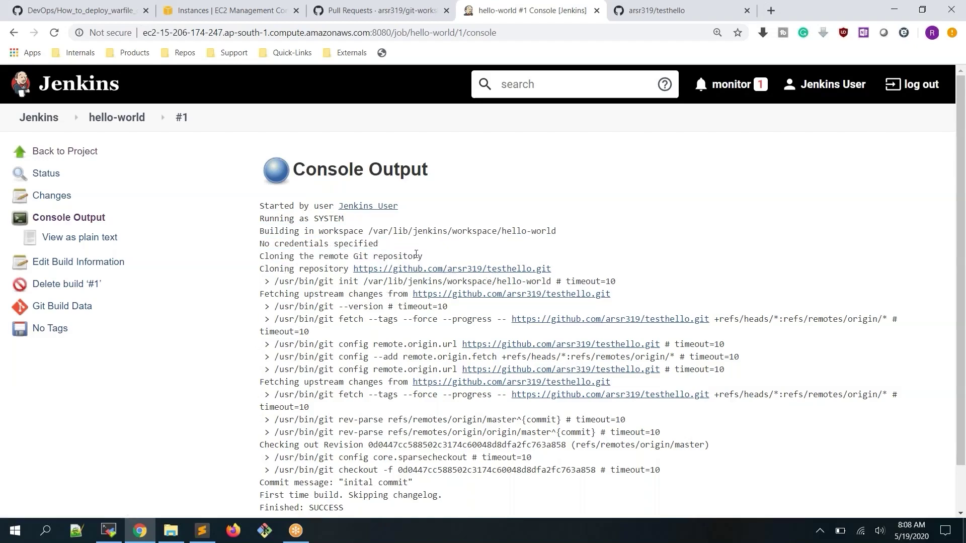
scroll(616, 299, down, 1)
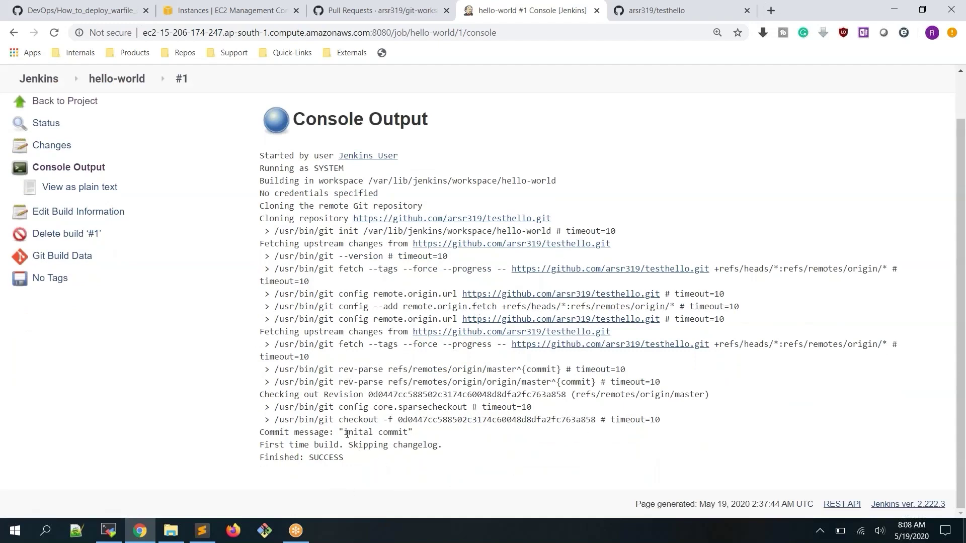
drag(344, 433, 414, 437)
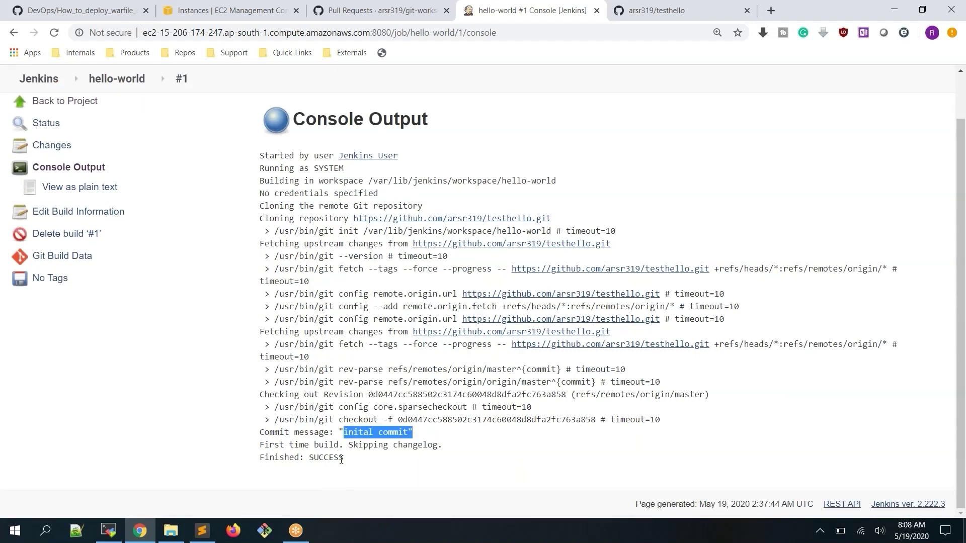
drag(300, 457, 389, 460)
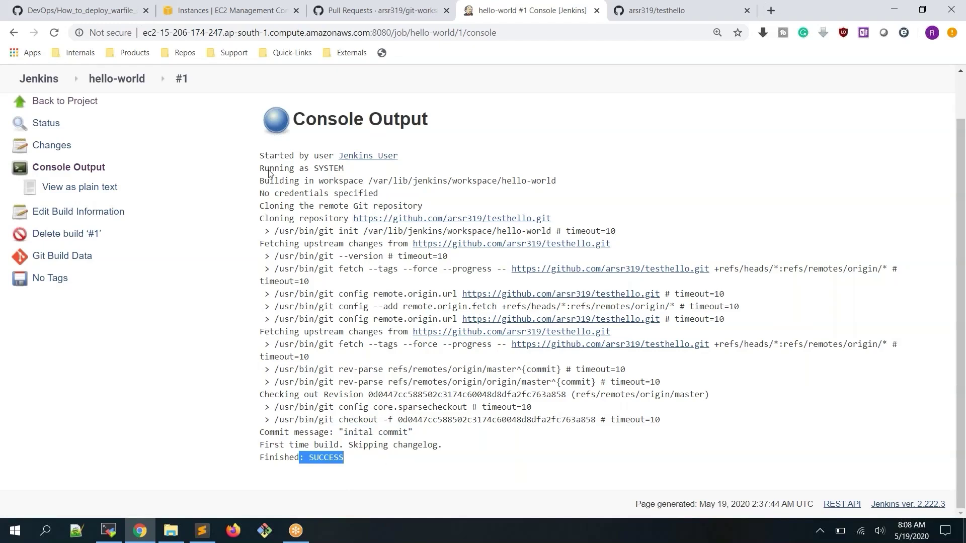
click(117, 78)
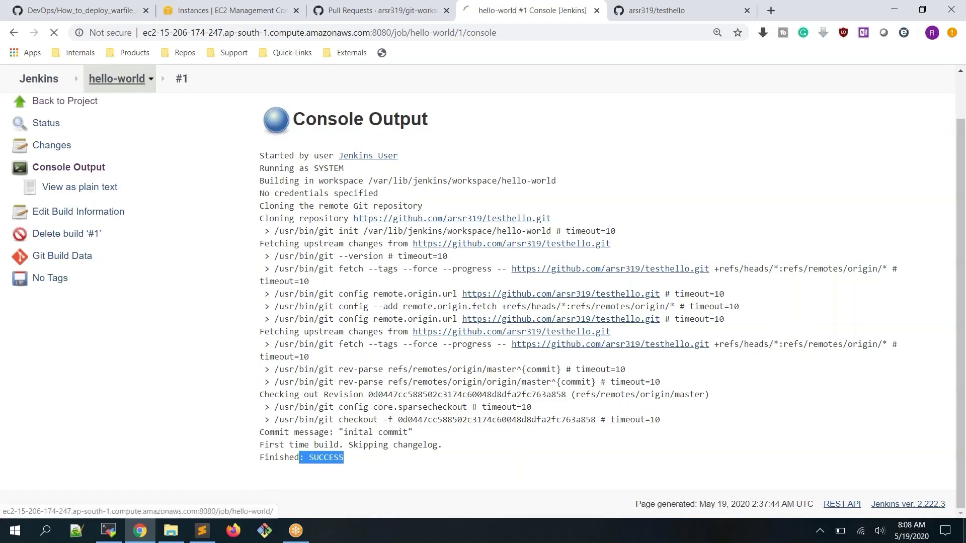
click(324, 259)
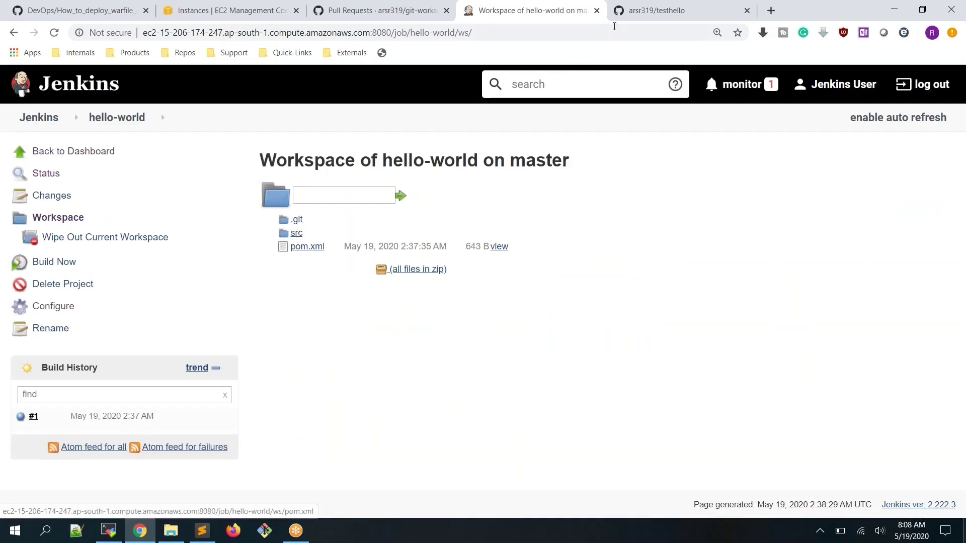
click(656, 11)
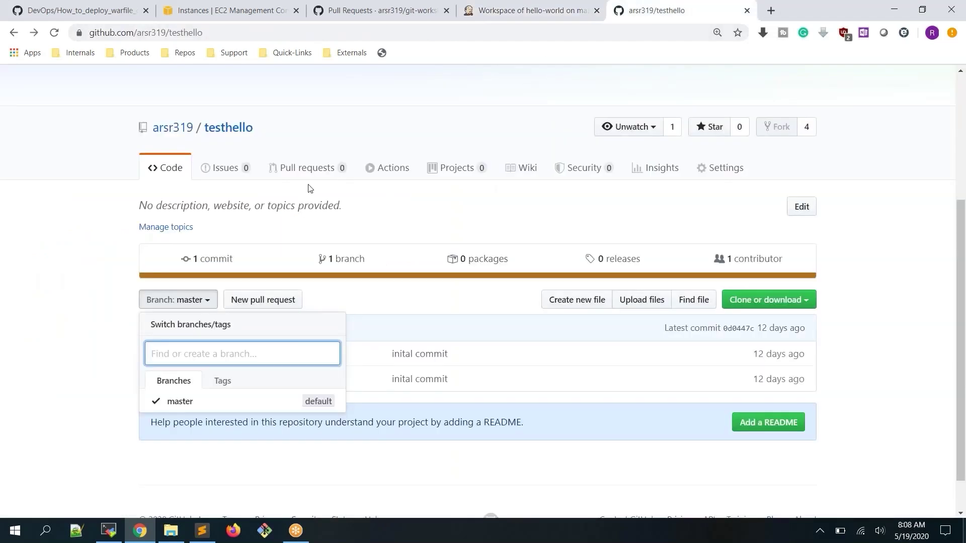
click(306, 146)
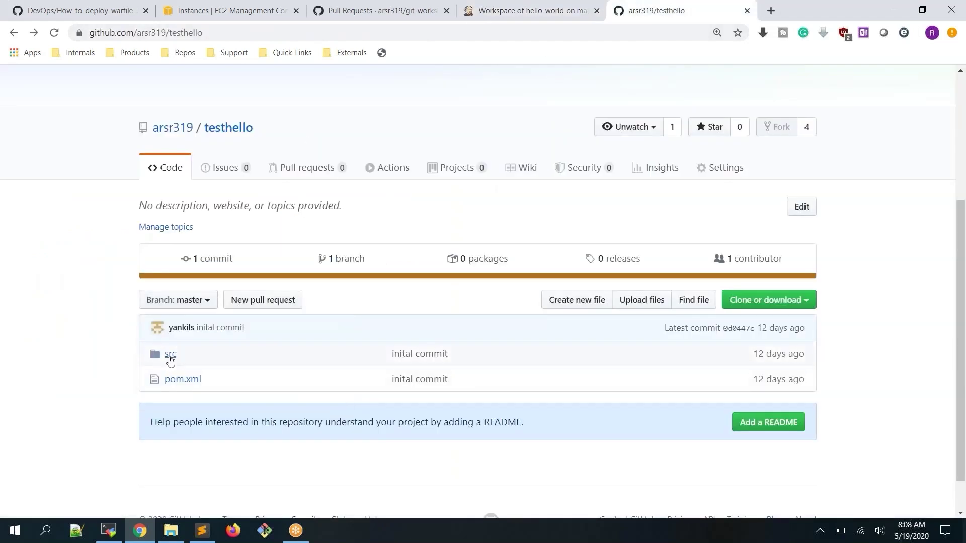
click(524, 15)
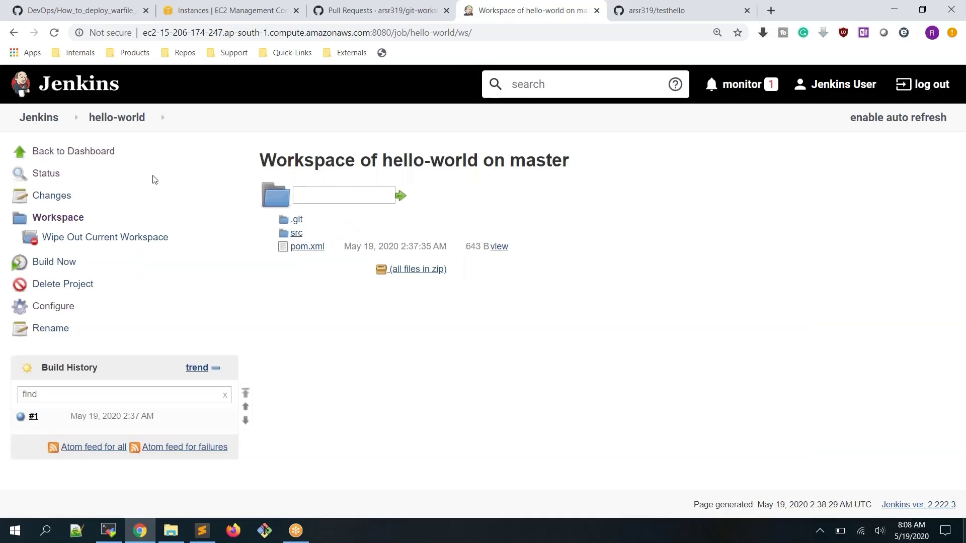
click(38, 117)
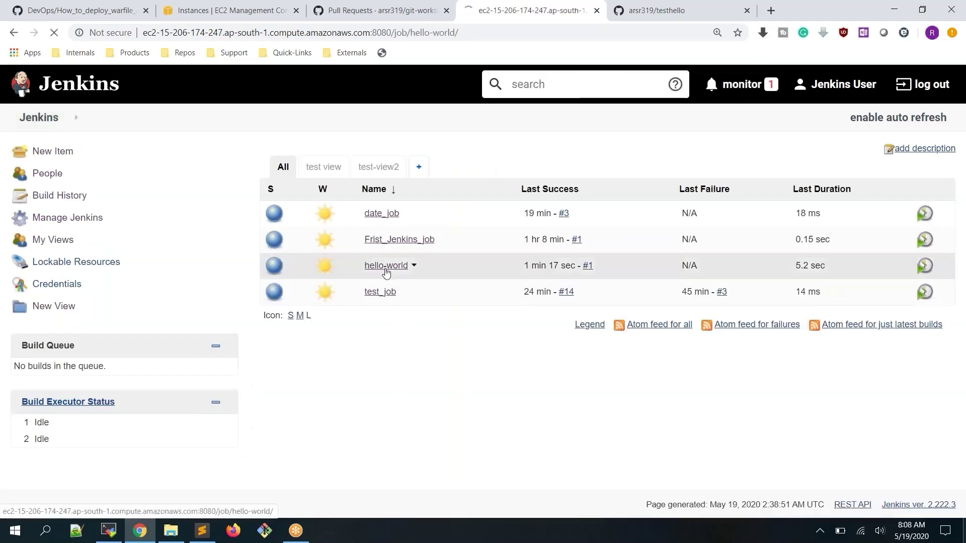
click(386, 265)
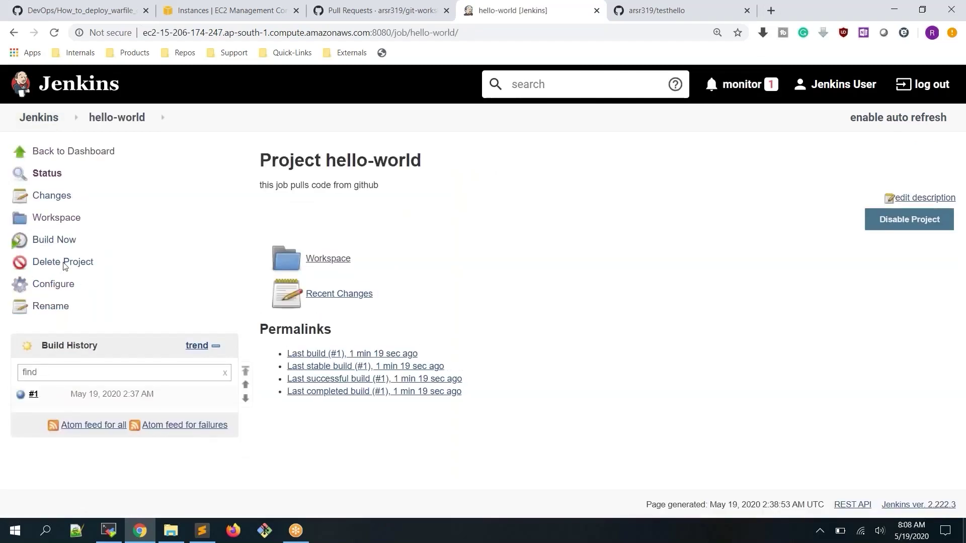
click(21, 395)
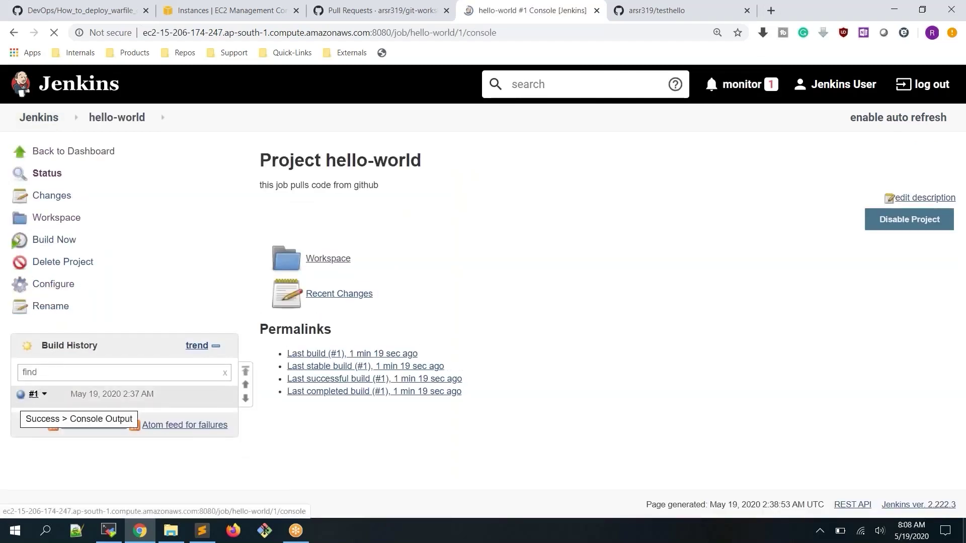
drag(368, 230, 503, 233)
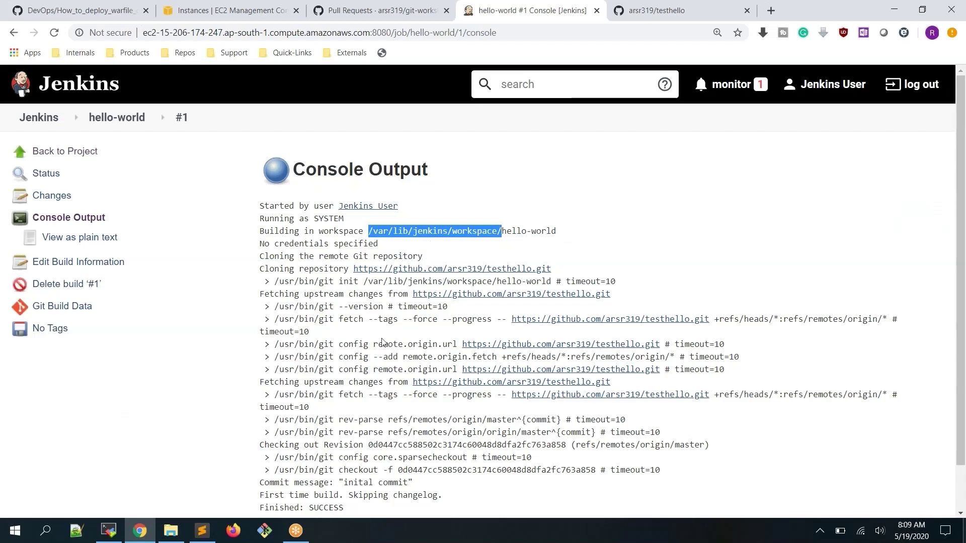
click(120, 533)
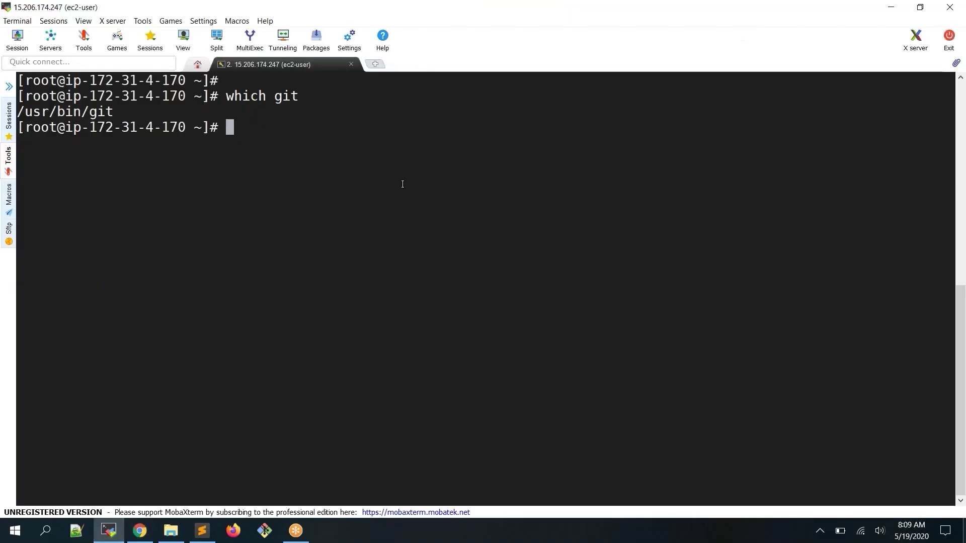
Change into the Jenkins workspace directory and list its job folders and path with ls and pwd
text(cd)
right_click(402, 184)
key(Return)
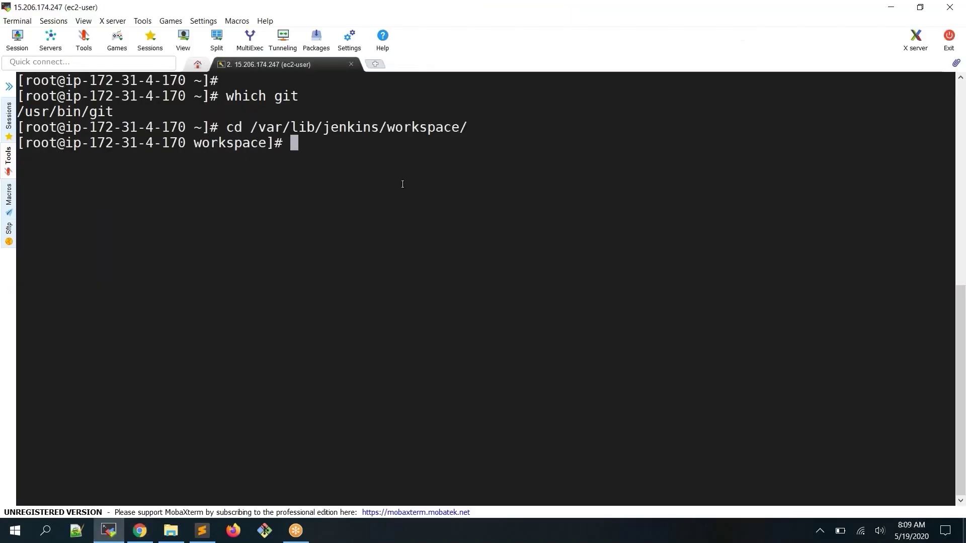
text(ls)
key(Return)
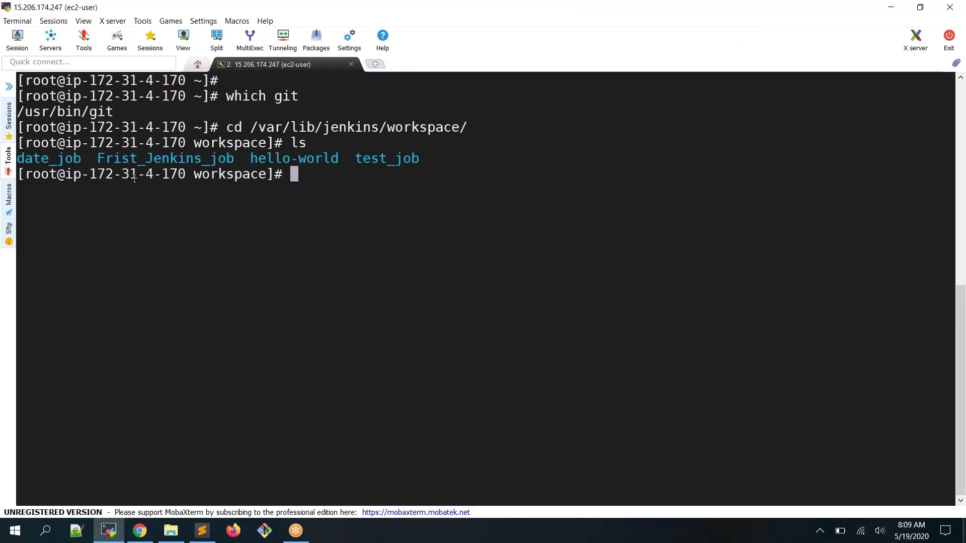
text(pwd)
key(Return)
double_click(147, 195)
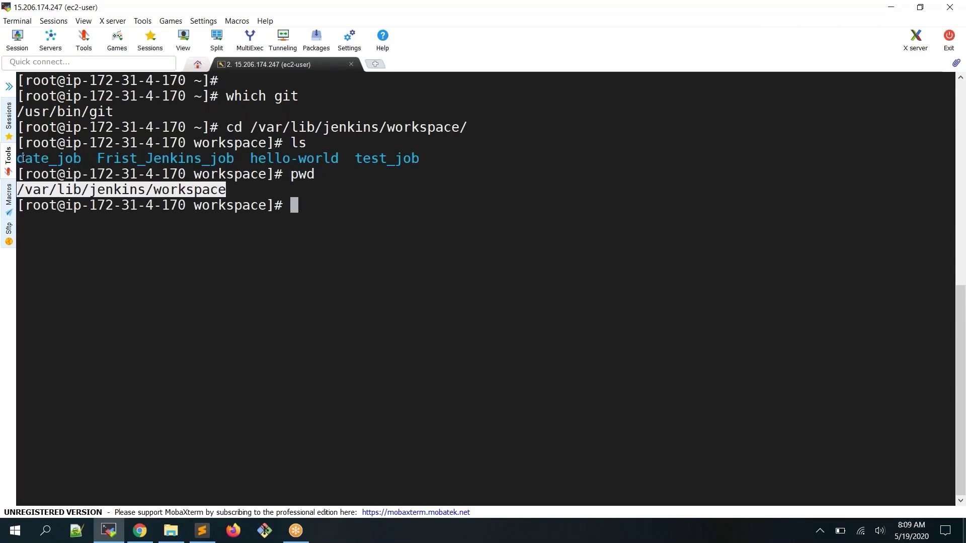
drag(18, 159, 414, 158)
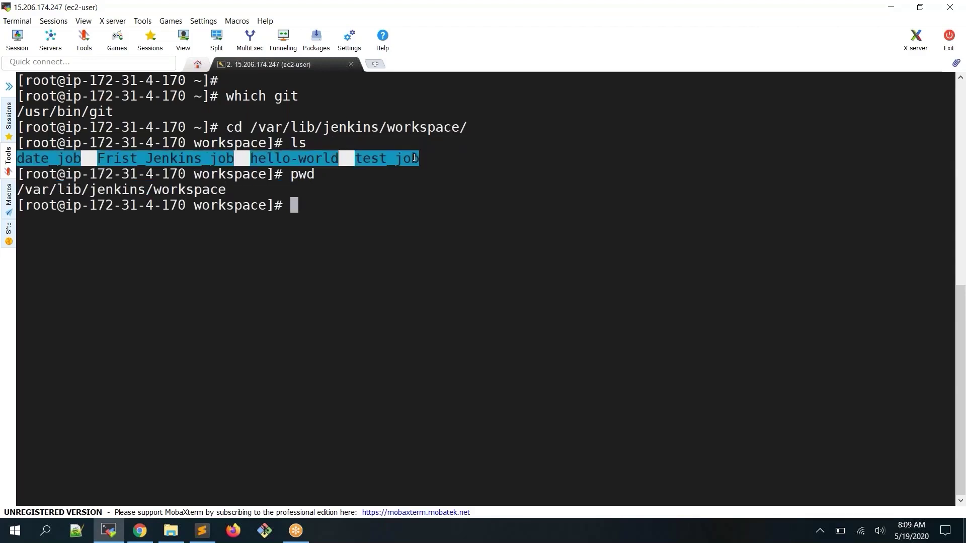
click(128, 151)
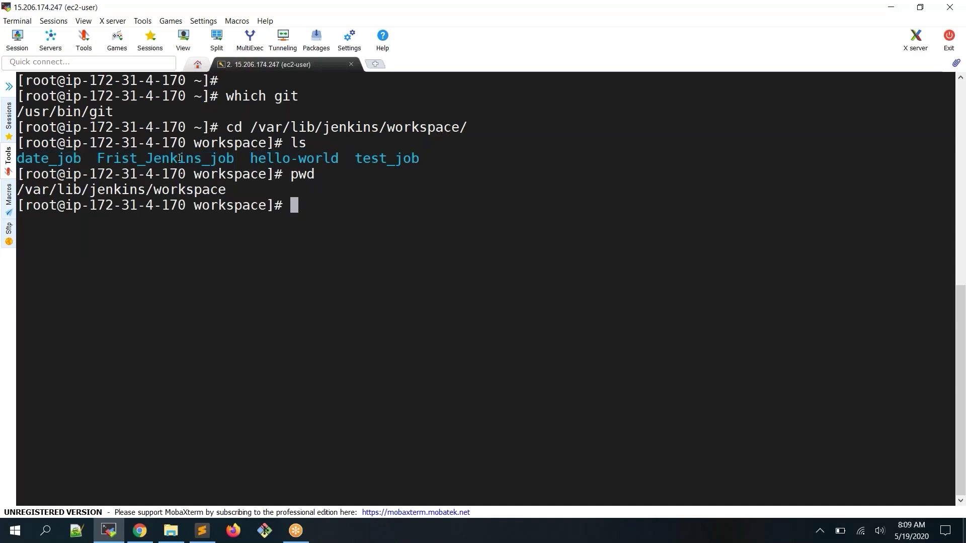
Check the Frist_Jenkins_job and test_job folders, both empty, and return to the workspace
double_click(203, 158)
text(cd)
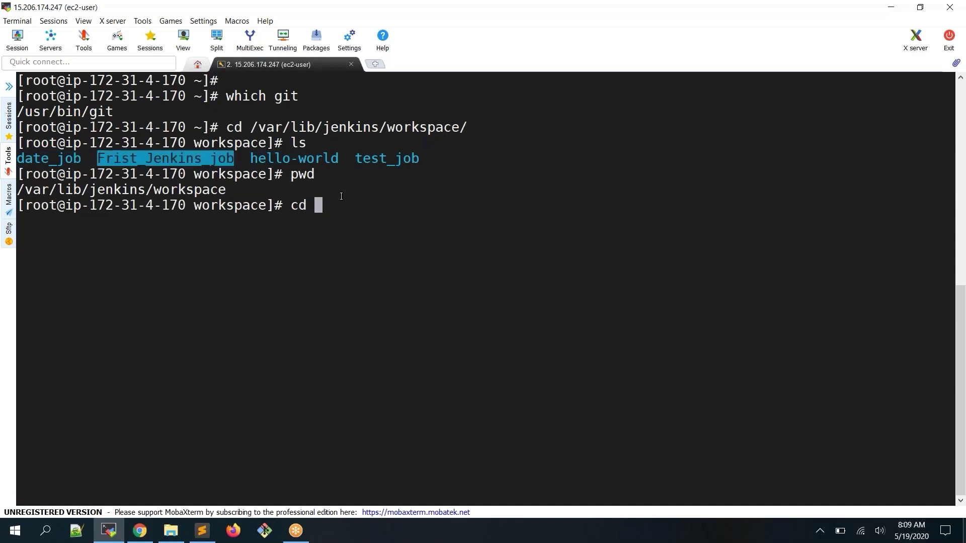
right_click(341, 196)
key(Return)
text(ls)
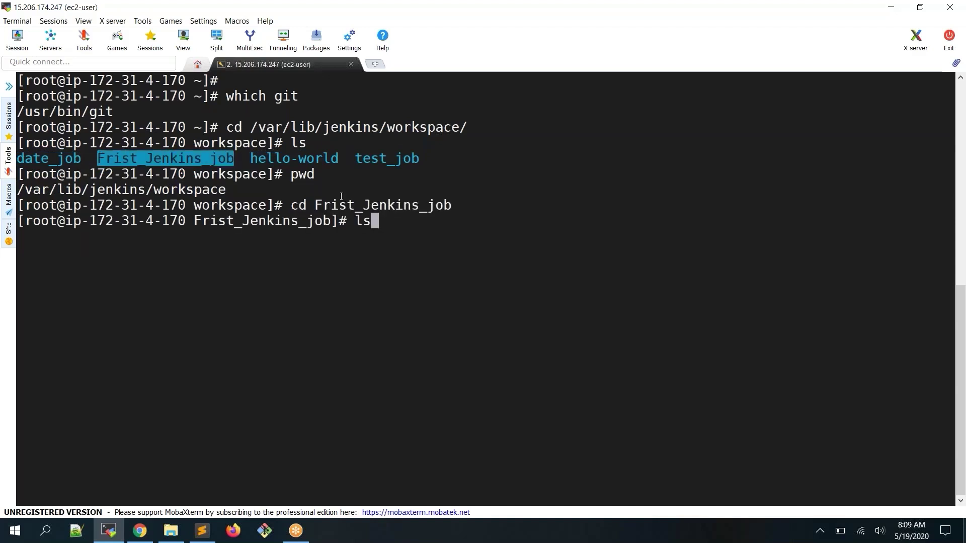
key(Return)
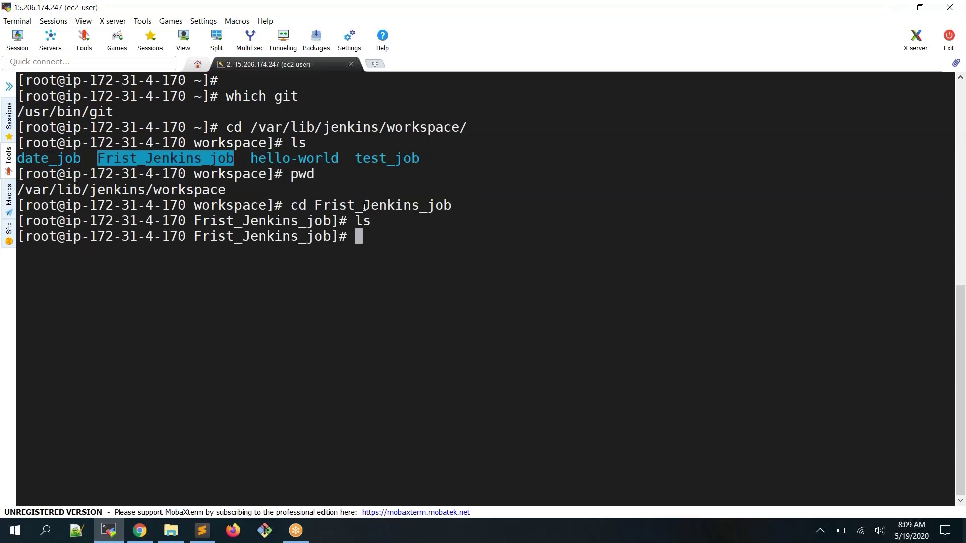
double_click(405, 205)
text(cd ..)
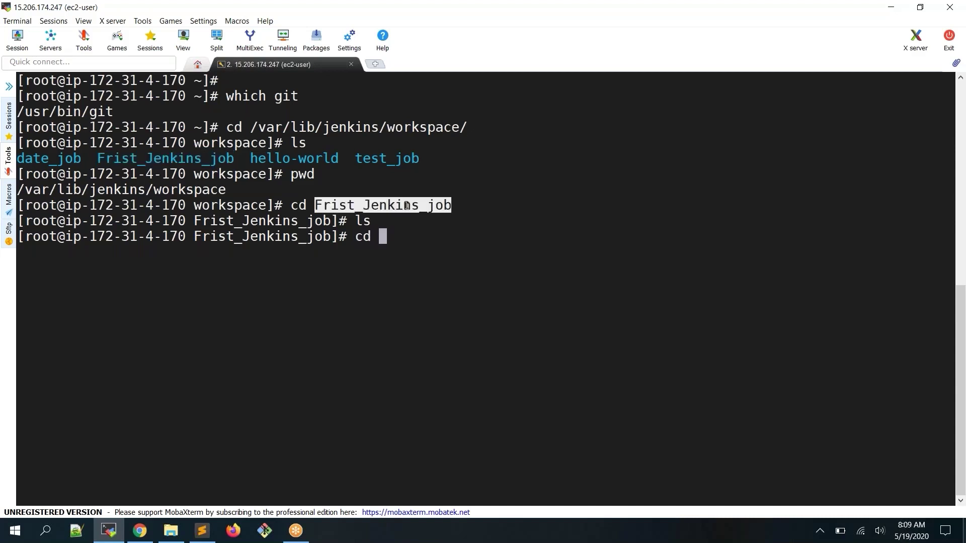
key(Return)
text(cd te)
key(Tab)
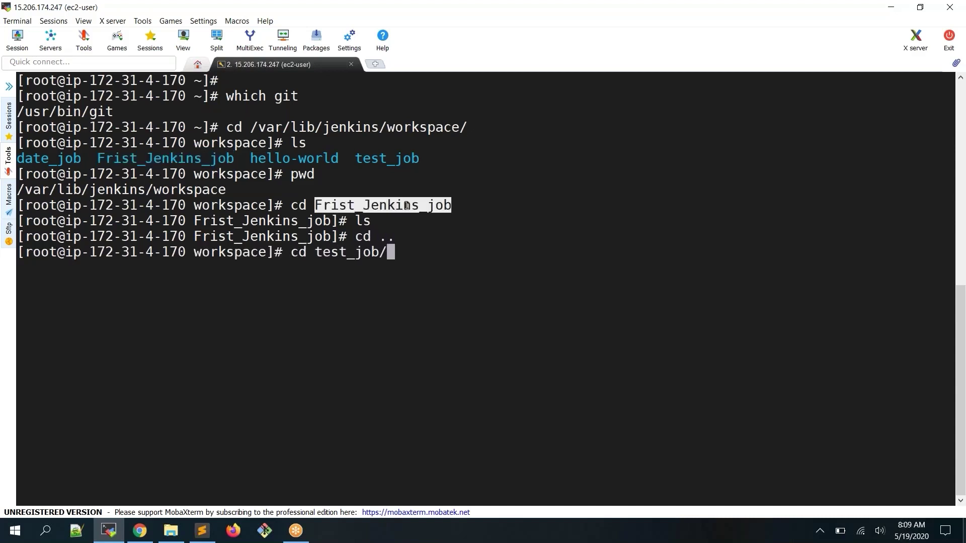
key(Return)
text(ls)
key(Return)
text(cd ..)
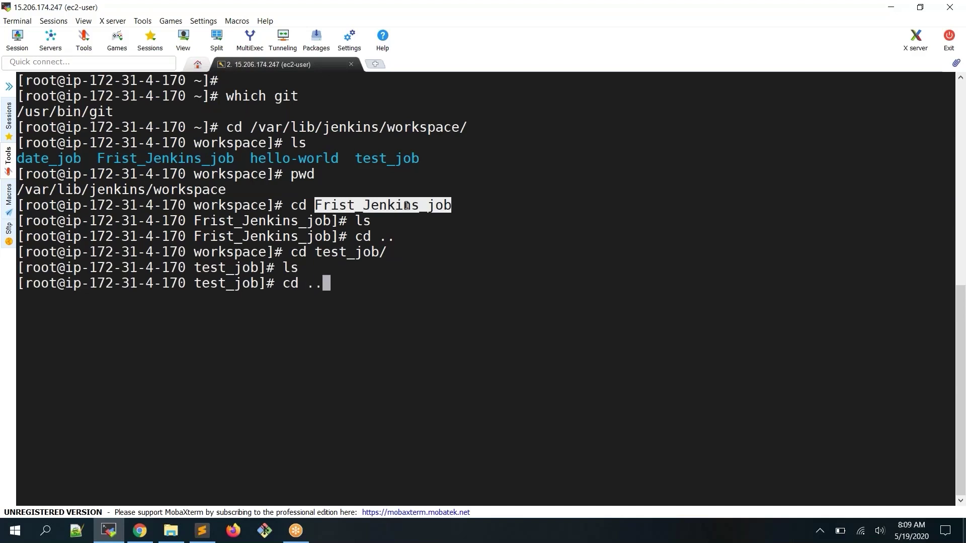
key(Return)
Enter the hello-world folder and list its cloned pom.xml and src
text(cd hel)
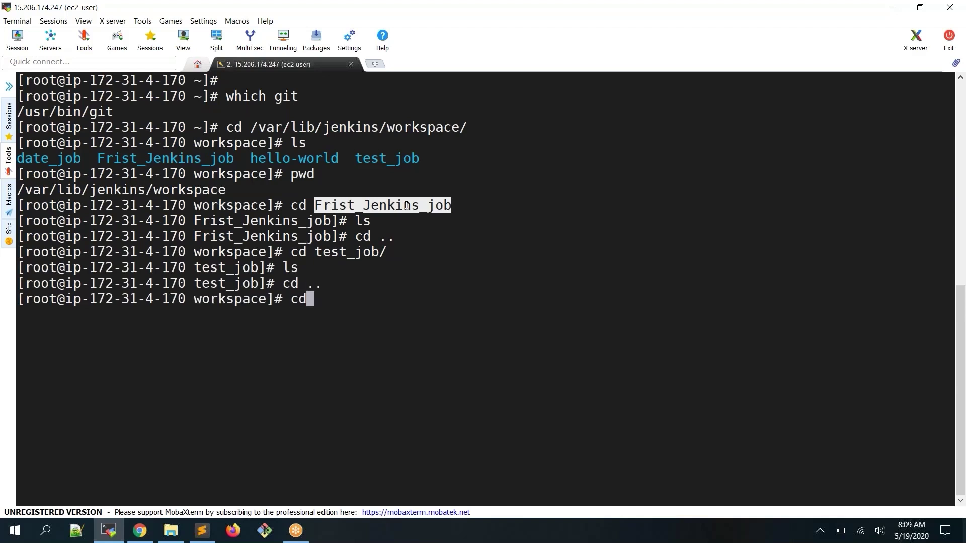
key(Tab)
key(Return)
text(ls)
key(Return)
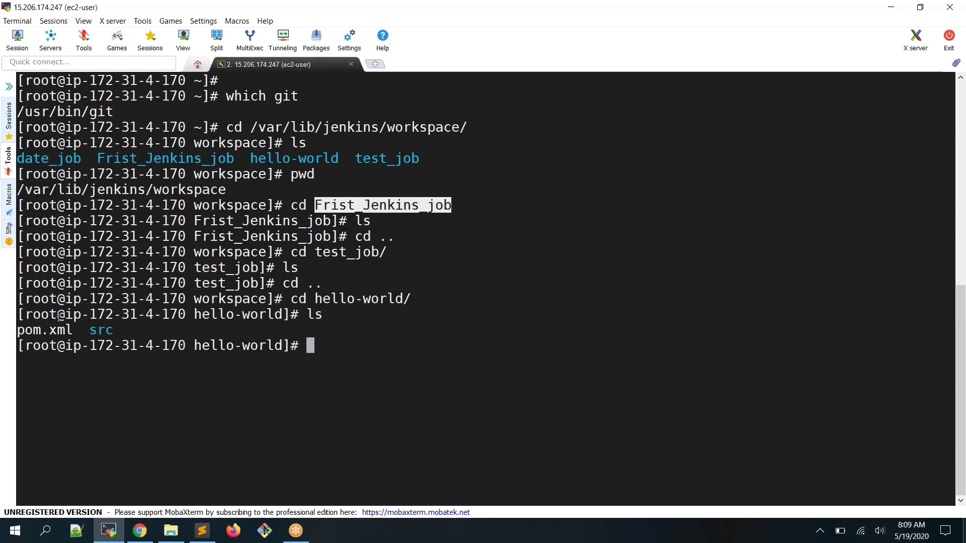
drag(21, 332, 108, 326)
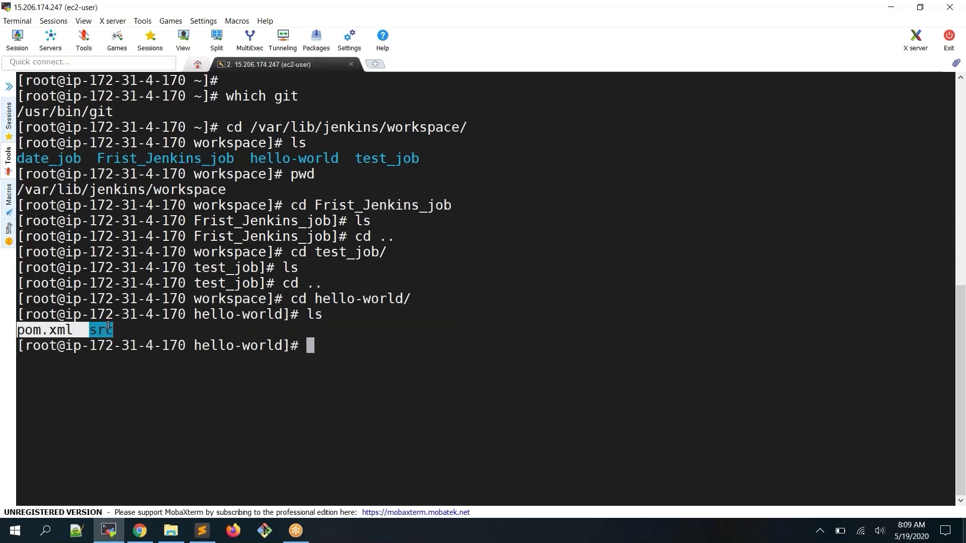
click(107, 326)
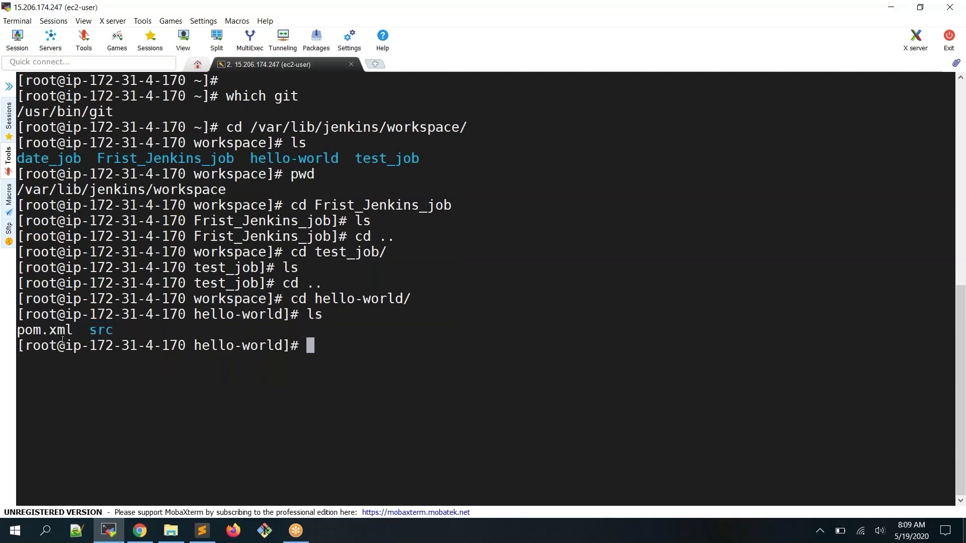
double_click(24, 332)
double_click(52, 331)
double_click(93, 332)
text(mvn)
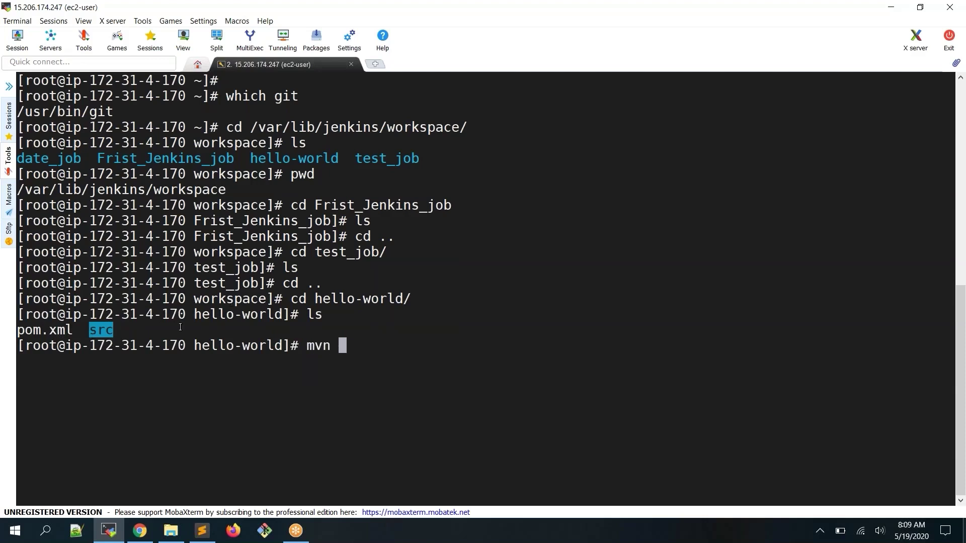
key(BackSpace)
key(BackSpace)
key(BackSpace)
key(BackSpace)
Go from the Jenkins dashboard through Manage Jenkins to Global Tool Configuration and scroll toward Maven
click(145, 536)
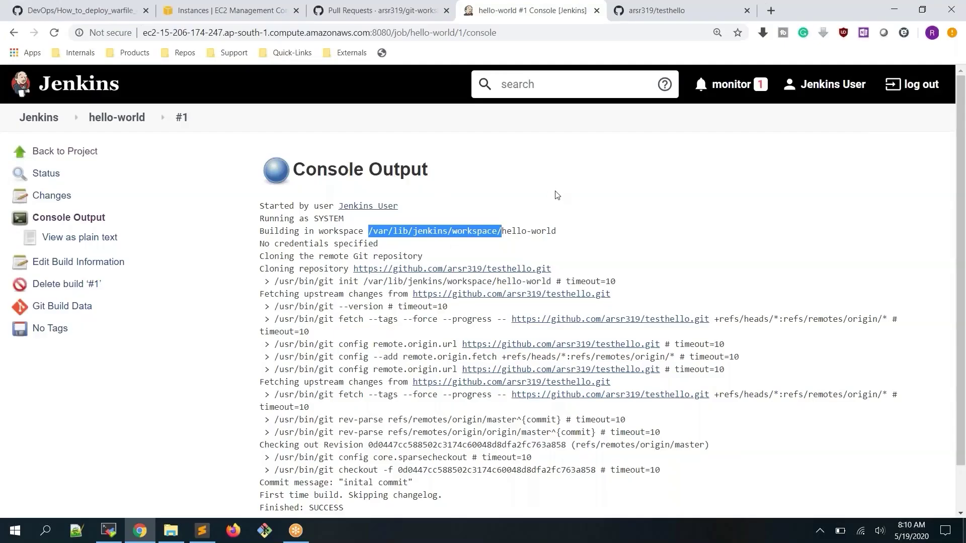
key(alt+Tab)
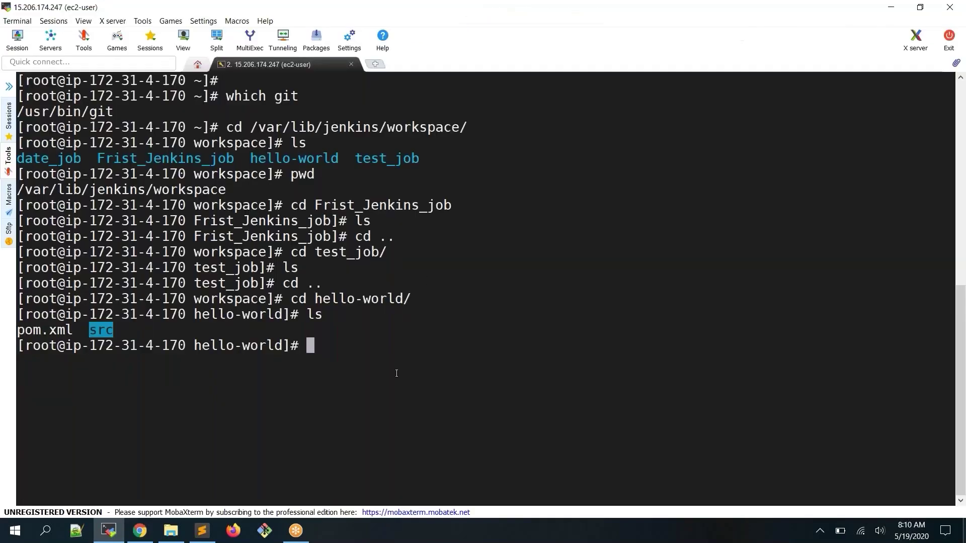
key(alt+Tab)
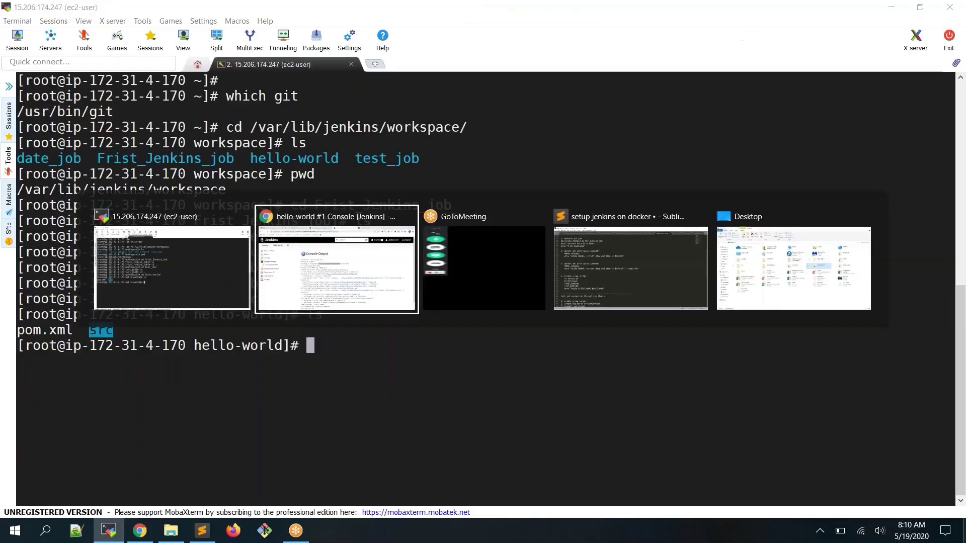
click(35, 118)
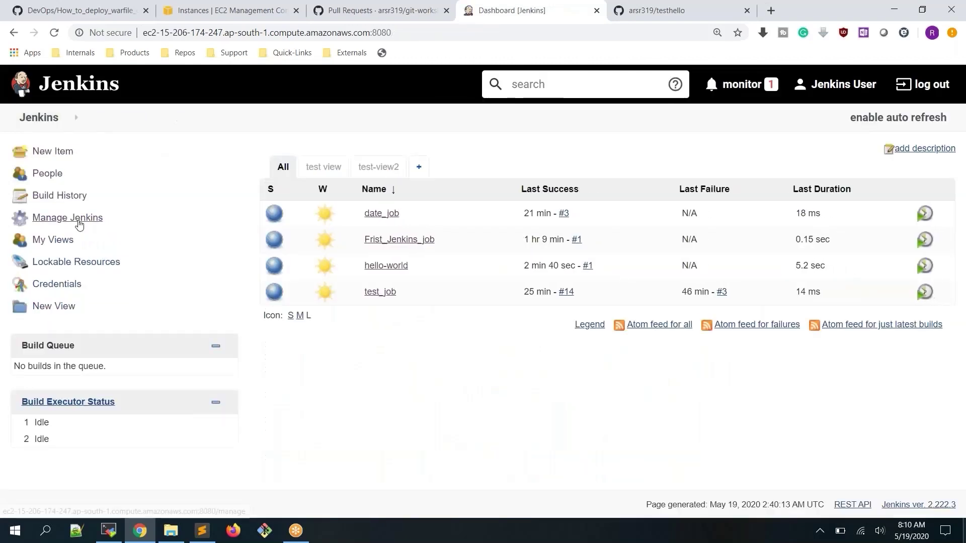
click(78, 218)
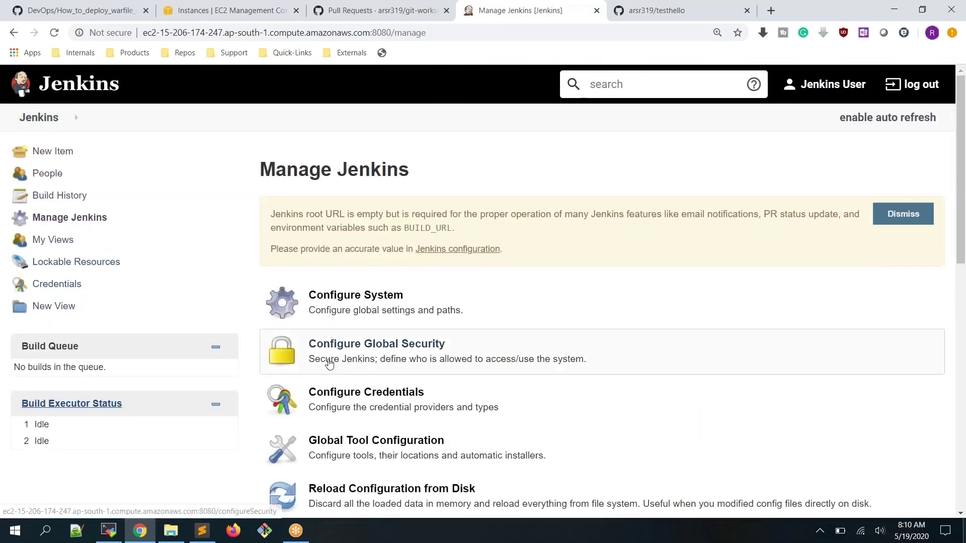
click(397, 458)
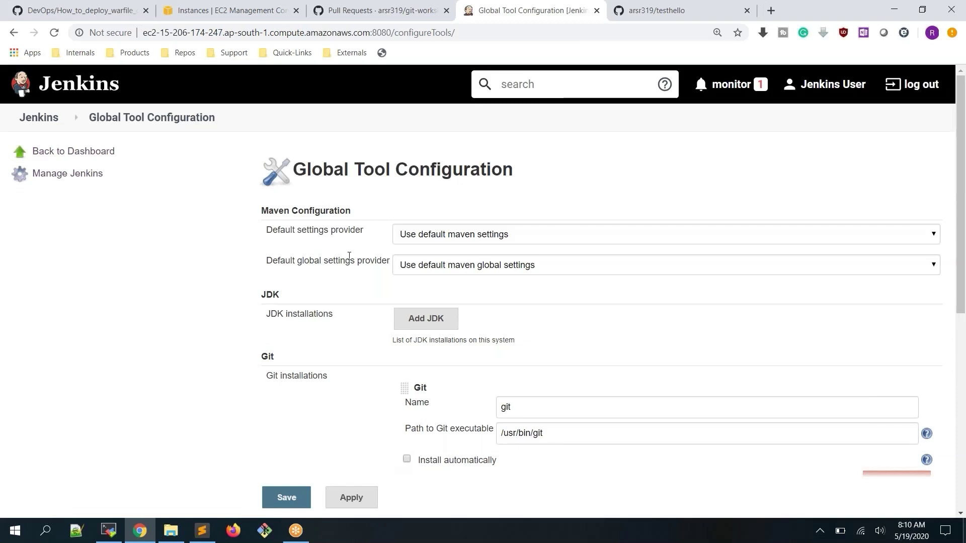
scroll(349, 256, down, 7)
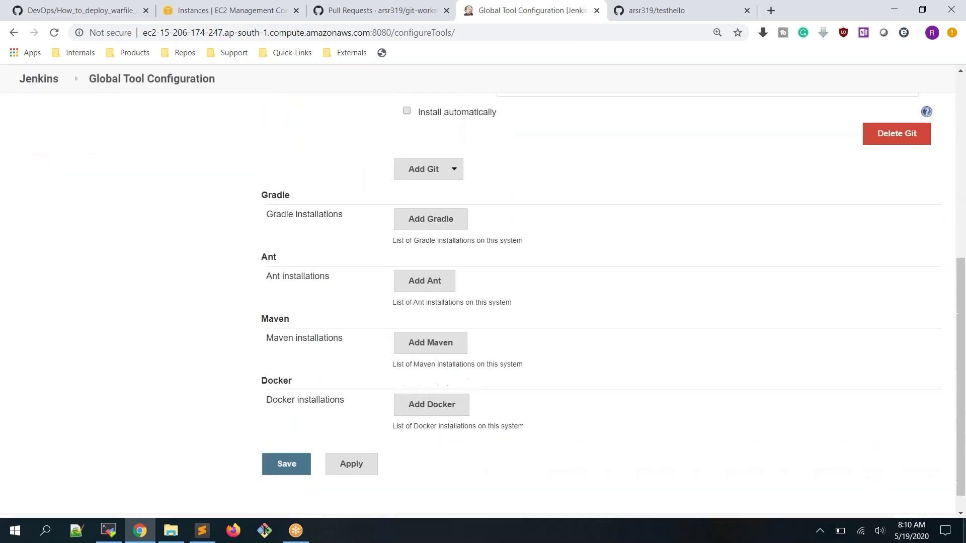
scroll(304, 312, down, 1)
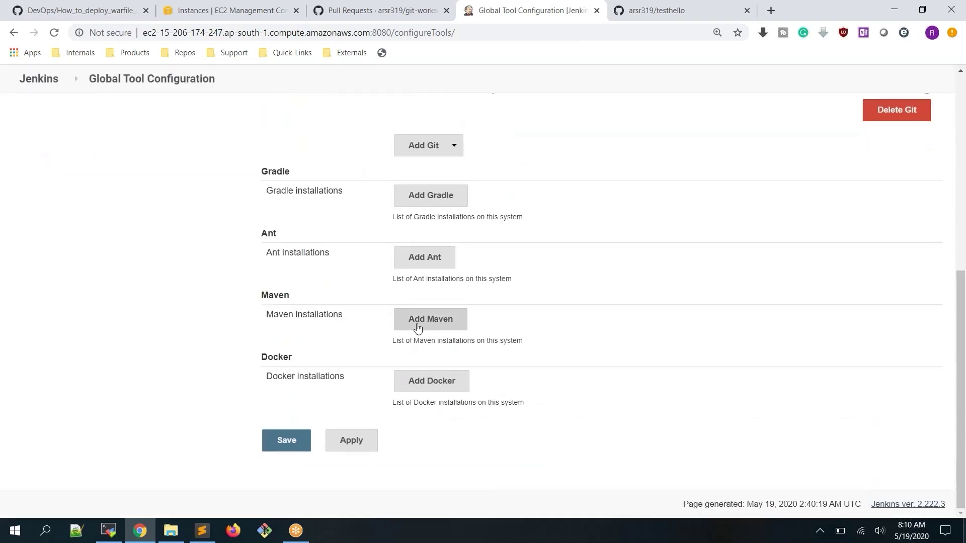